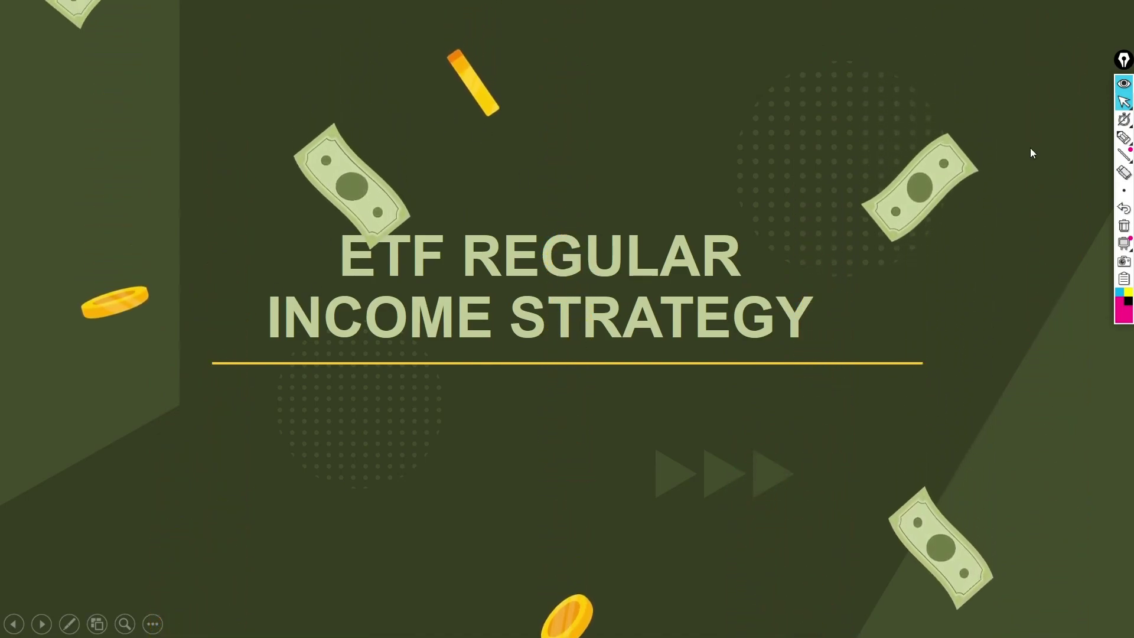
Step: With the red slideshow pen, handwrite RISK, cross it out and underline it with a wavy line
{"action": "left_click", "coordinate": [69, 624]}
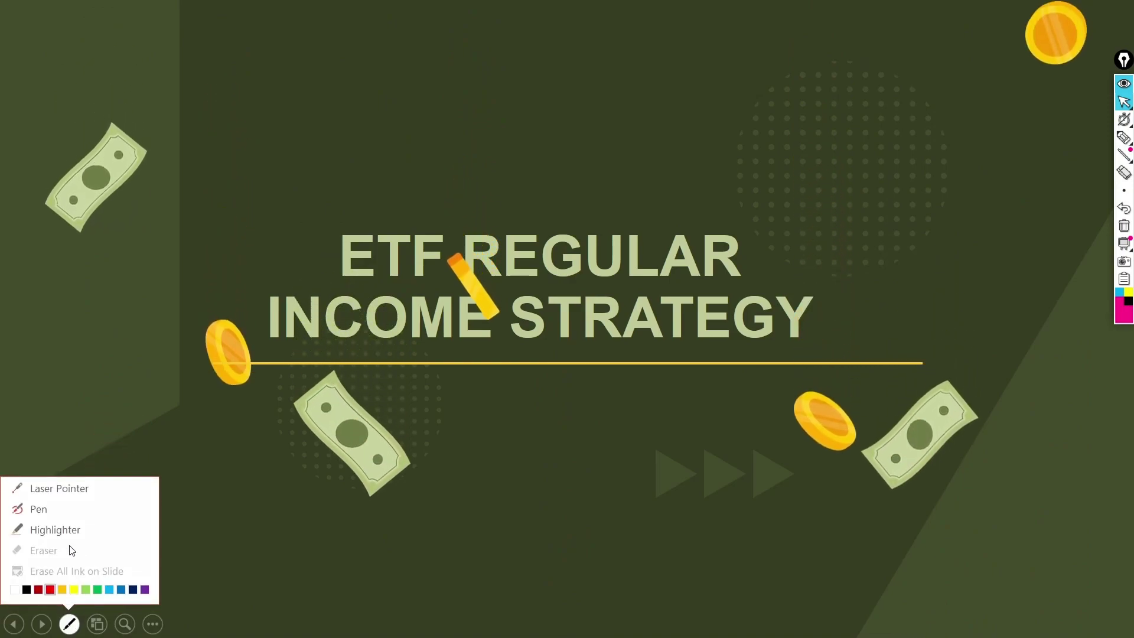
{"action": "left_click", "coordinate": [45, 509]}
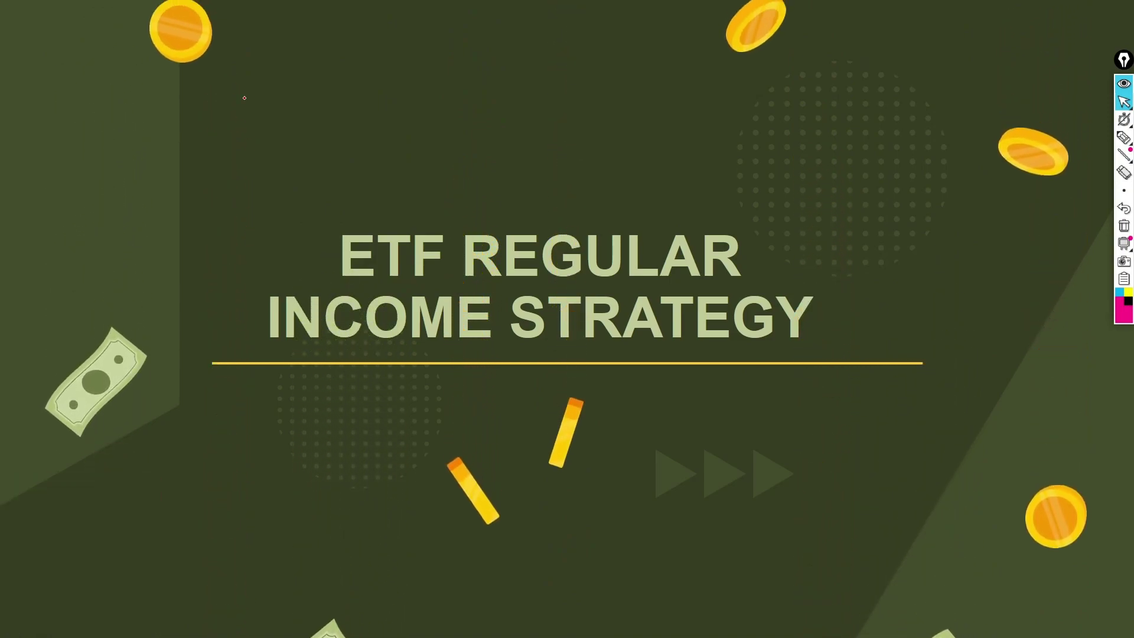
{"action": "mouse_move", "coordinate": [305, 54]}
{"action": "left_mouse_down"}
{"action": "mouse_move", "coordinate": [318, 117]}
{"action": "mouse_move", "coordinate": [344, 107]}
{"action": "left_mouse_up"}
{"action": "mouse_move", "coordinate": [353, 62]}
{"action": "left_mouse_down"}
{"action": "mouse_move", "coordinate": [353, 111]}
{"action": "mouse_move", "coordinate": [364, 105]}
{"action": "left_mouse_up"}
{"action": "mouse_move", "coordinate": [397, 57]}
{"action": "left_mouse_down"}
{"action": "mouse_move", "coordinate": [398, 110]}
{"action": "mouse_move", "coordinate": [426, 109]}
{"action": "left_mouse_up"}
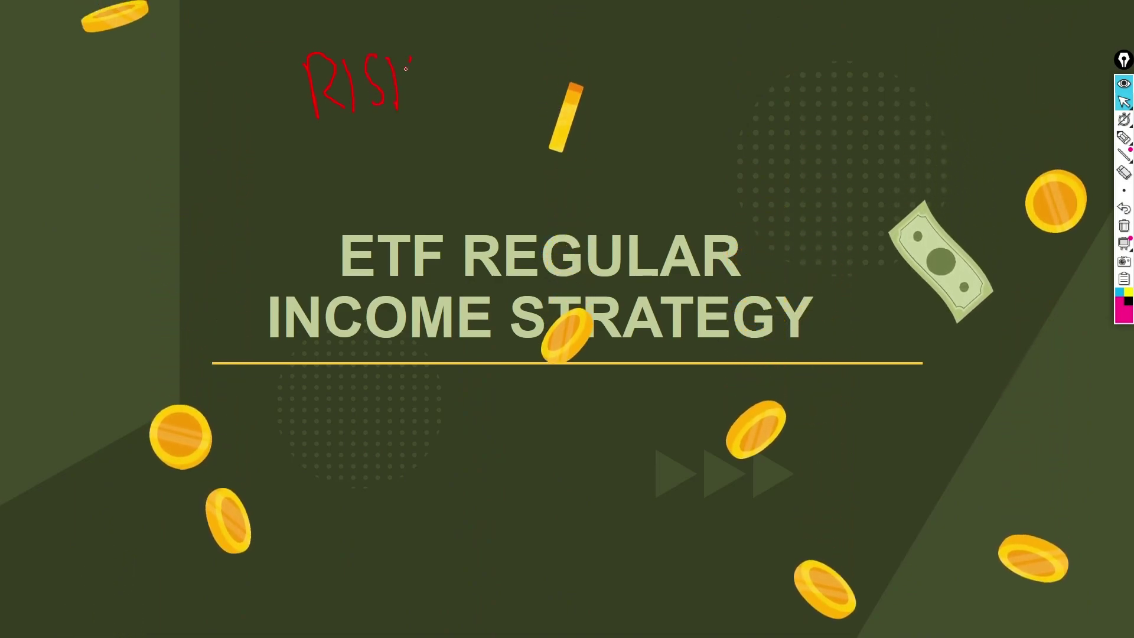
{"action": "left_click_drag", "start_coordinate": [480, 51], "coordinate": [470, 106]}
{"action": "left_click_drag", "start_coordinate": [464, 68], "coordinate": [493, 95]}
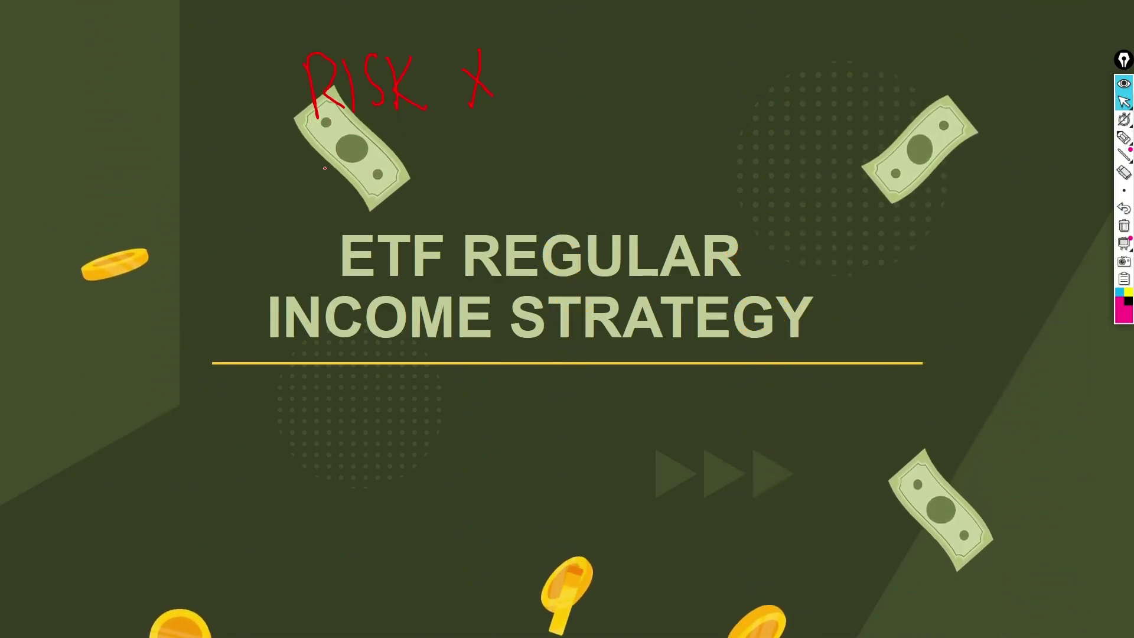
{"action": "mouse_move", "coordinate": [285, 151]}
{"action": "left_mouse_down"}
{"action": "mouse_move", "coordinate": [329, 121]}
{"action": "mouse_move", "coordinate": [452, 120]}
{"action": "left_mouse_up"}
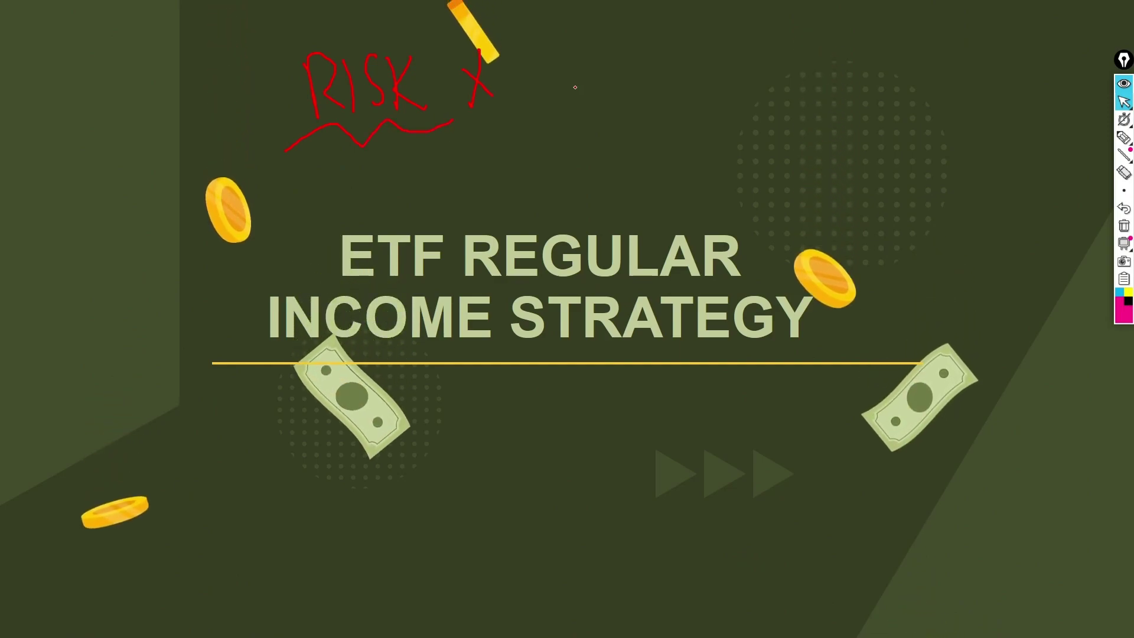
Step: Handwrite MONEY at the top right, underline it and add a tick beside it
{"action": "mouse_move", "coordinate": [617, 54]}
{"action": "left_mouse_down"}
{"action": "mouse_move", "coordinate": [675, 72]}
{"action": "mouse_move", "coordinate": [711, 59]}
{"action": "mouse_move", "coordinate": [733, 23]}
{"action": "left_mouse_up"}
{"action": "left_click", "coordinate": [714, 63]}
{"action": "mouse_move", "coordinate": [709, 45]}
{"action": "left_mouse_down"}
{"action": "mouse_move", "coordinate": [730, 42]}
{"action": "mouse_move", "coordinate": [735, 56]}
{"action": "left_mouse_up"}
{"action": "left_click_drag", "start_coordinate": [758, 15], "coordinate": [753, 67]}
{"action": "left_click_drag", "start_coordinate": [732, 29], "coordinate": [747, 47]}
{"action": "left_click_drag", "start_coordinate": [762, 21], "coordinate": [747, 65]}
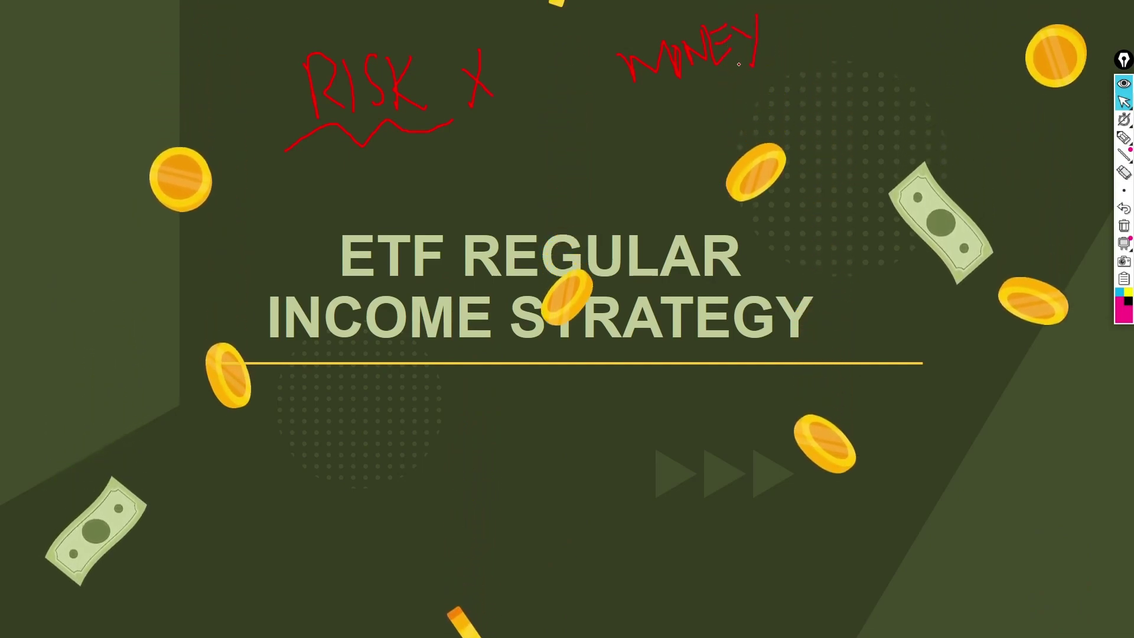
{"action": "mouse_move", "coordinate": [691, 99]}
{"action": "left_mouse_down"}
{"action": "mouse_move", "coordinate": [761, 76]}
{"action": "mouse_move", "coordinate": [801, 15]}
{"action": "mouse_move", "coordinate": [779, 75]}
{"action": "left_mouse_up"}
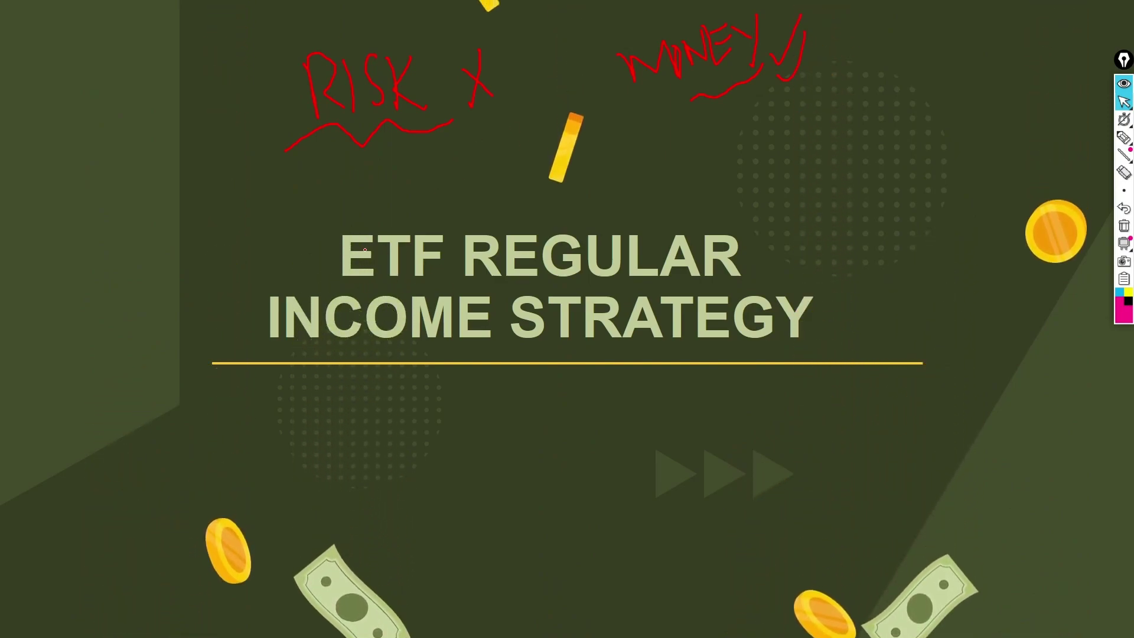
Step: Draw a red box around ETF in the title, then advance to the ETF vs Mutual Funds slide
{"action": "mouse_move", "coordinate": [367, 206]}
{"action": "left_mouse_down"}
{"action": "mouse_move", "coordinate": [321, 266]}
{"action": "mouse_move", "coordinate": [378, 287]}
{"action": "left_mouse_up"}
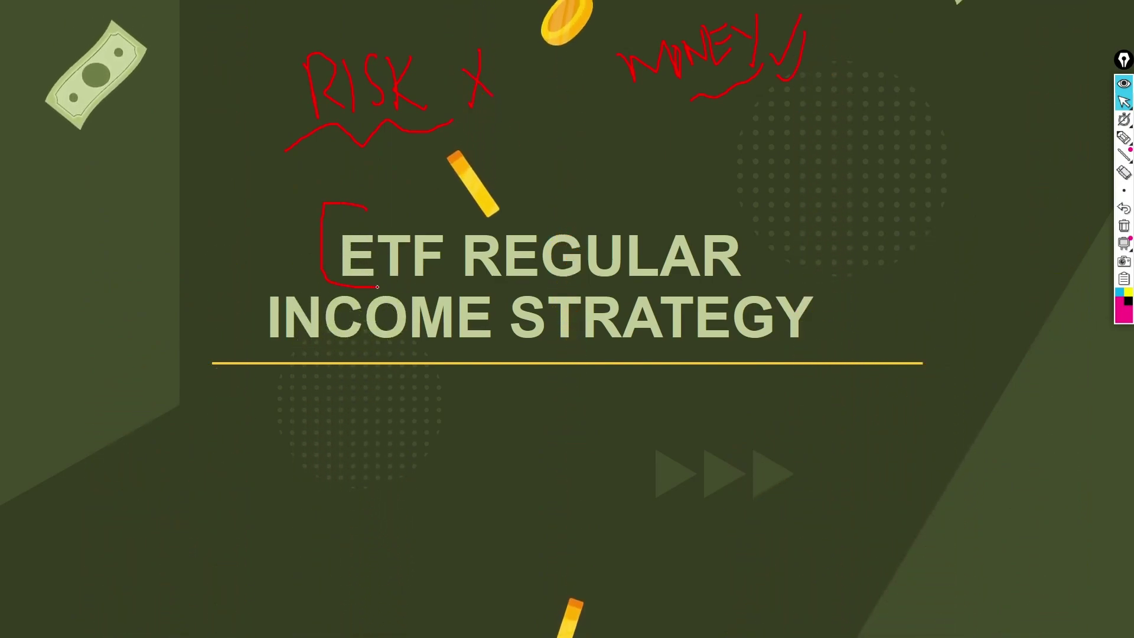
{"action": "mouse_move", "coordinate": [396, 210]}
{"action": "left_mouse_down"}
{"action": "mouse_move", "coordinate": [457, 276]}
{"action": "mouse_move", "coordinate": [412, 290]}
{"action": "left_mouse_up"}
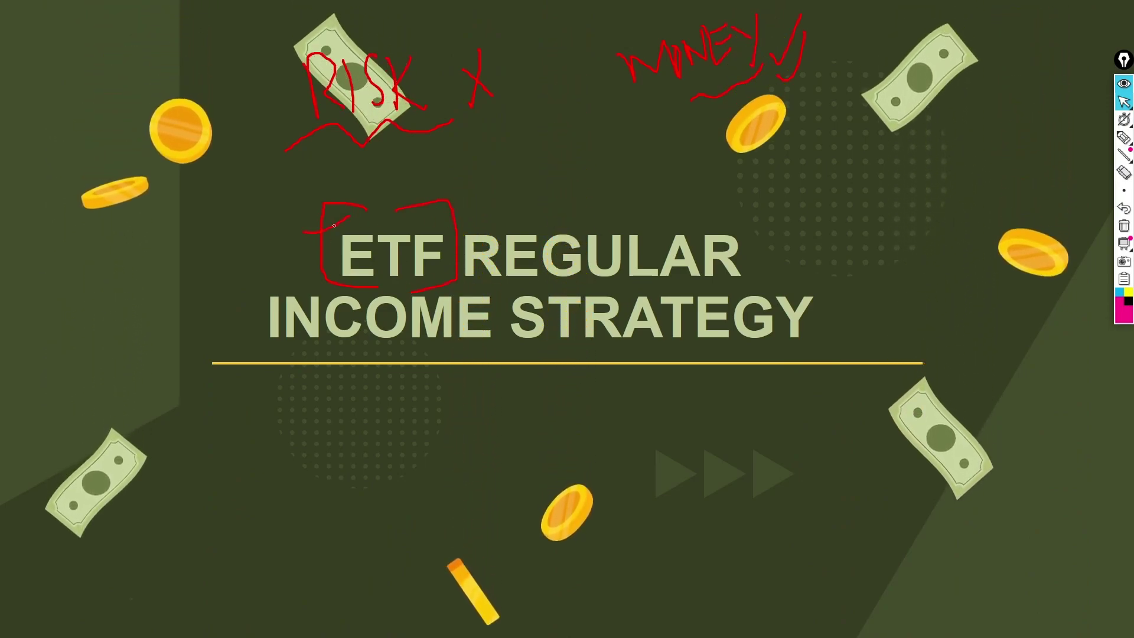
{"action": "left_click_drag", "start_coordinate": [293, 224], "coordinate": [366, 206]}
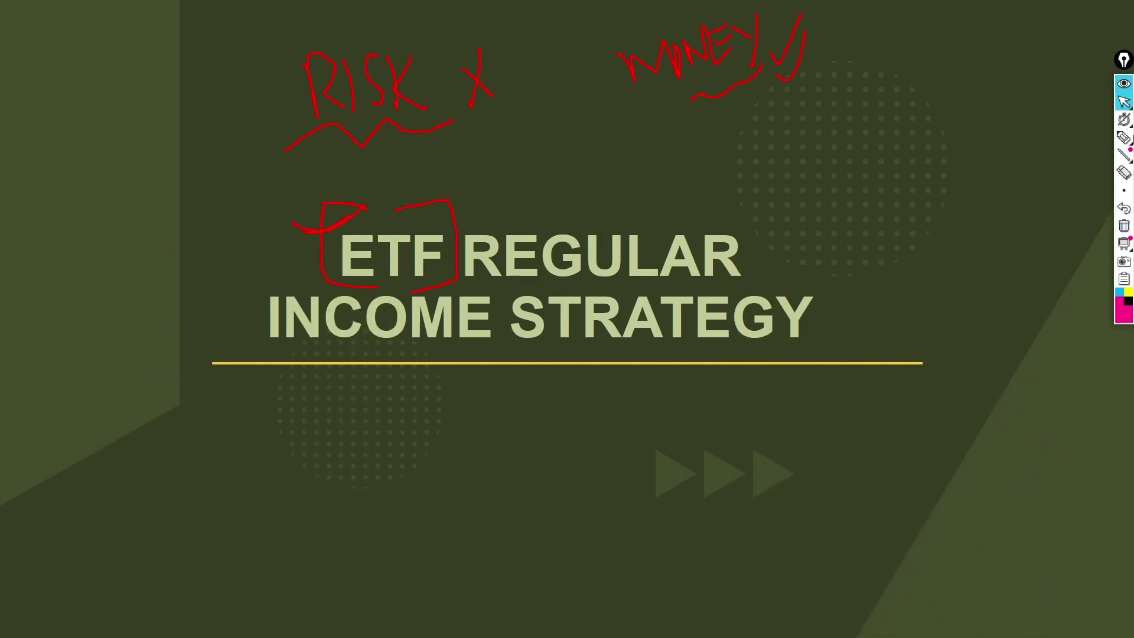
{"action": "left_click", "coordinate": [1077, 161]}
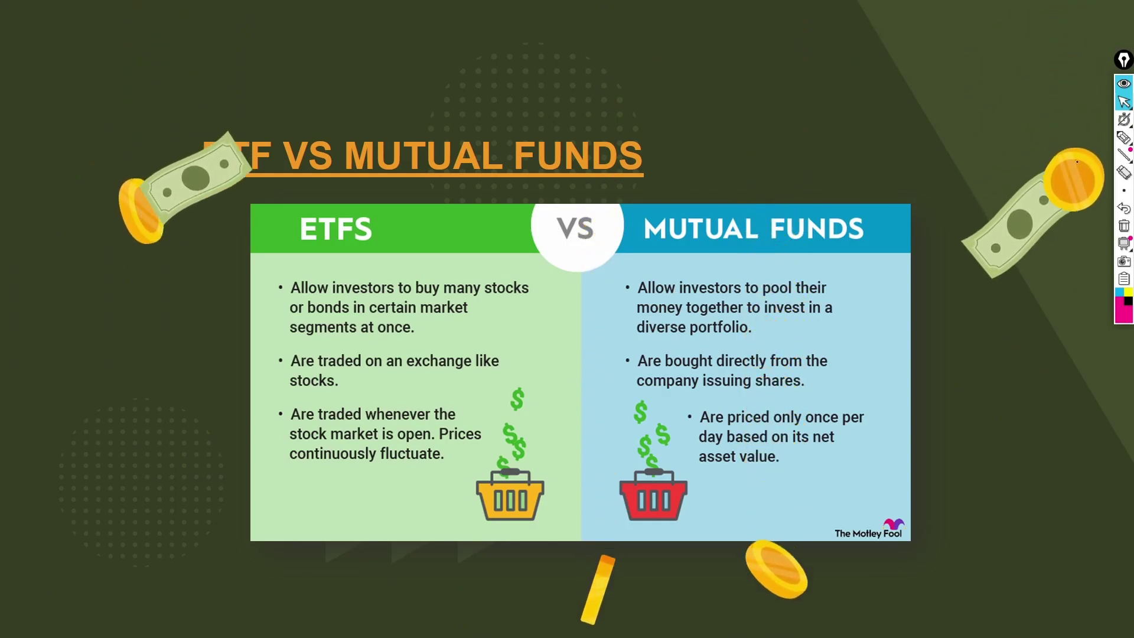
Step: In magenta ppInk, tick the slide title and sketch circled marks at the top right
{"action": "left_click", "coordinate": [1124, 138]}
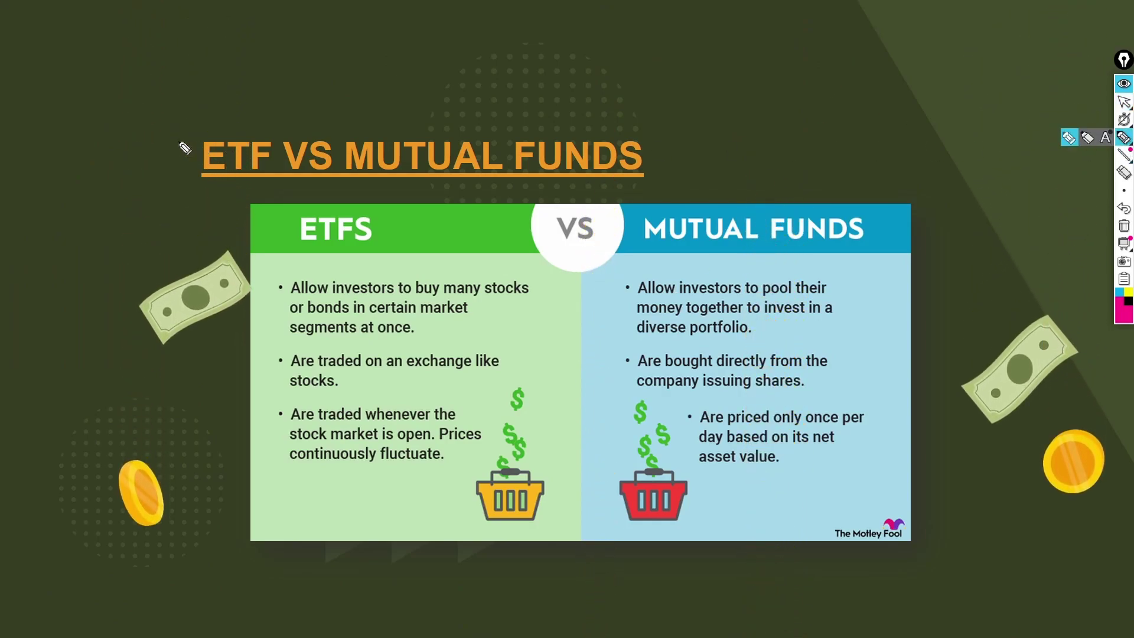
{"action": "left_click_drag", "start_coordinate": [166, 143], "coordinate": [207, 145]}
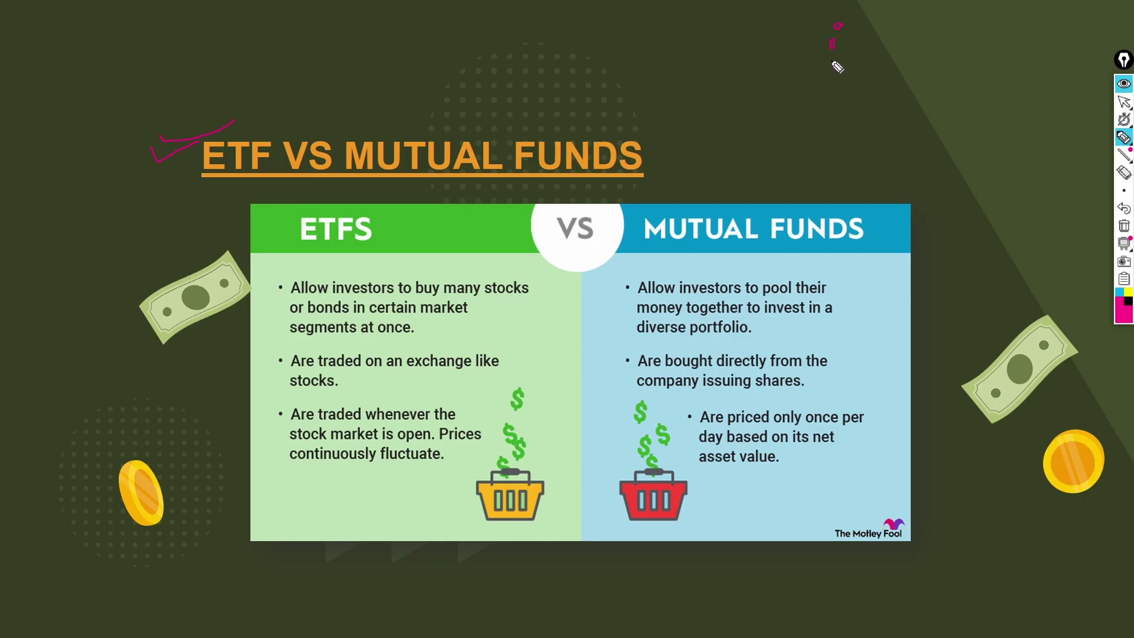
{"action": "left_click_drag", "start_coordinate": [834, 80], "coordinate": [833, 84]}
{"action": "left_click_drag", "start_coordinate": [856, 34], "coordinate": [851, 47]}
{"action": "mouse_move", "coordinate": [843, 15]}
{"action": "left_mouse_down"}
{"action": "mouse_move", "coordinate": [822, 76]}
{"action": "mouse_move", "coordinate": [880, 44]}
{"action": "mouse_move", "coordinate": [849, 12]}
{"action": "left_mouse_up"}
{"action": "left_click_drag", "start_coordinate": [823, 47], "coordinate": [805, 49]}
Step: Handwrite AMC above the title and underline it
{"action": "mouse_move", "coordinate": [390, 91]}
{"action": "left_mouse_down"}
{"action": "mouse_move", "coordinate": [433, 74]}
{"action": "mouse_move", "coordinate": [448, 46]}
{"action": "left_mouse_up"}
{"action": "left_click_drag", "start_coordinate": [522, 16], "coordinate": [517, 57]}
{"action": "left_click_drag", "start_coordinate": [399, 112], "coordinate": [494, 86]}
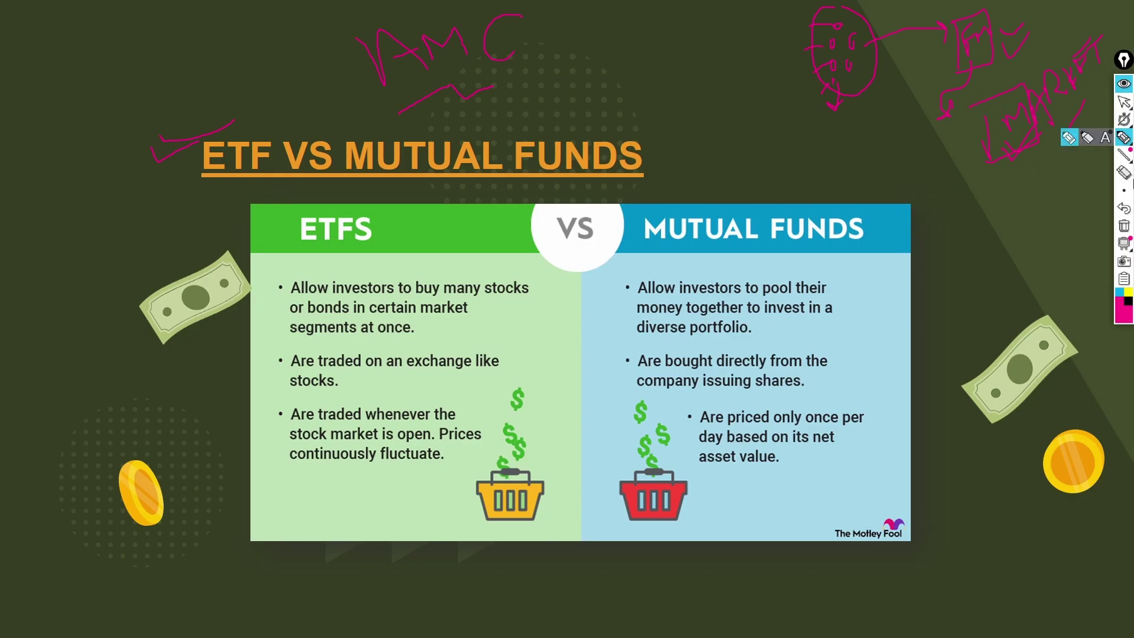
Step: Clear all ink, then write ALPHA above the title and BSE at the top left
{"action": "left_click", "coordinate": [1123, 226]}
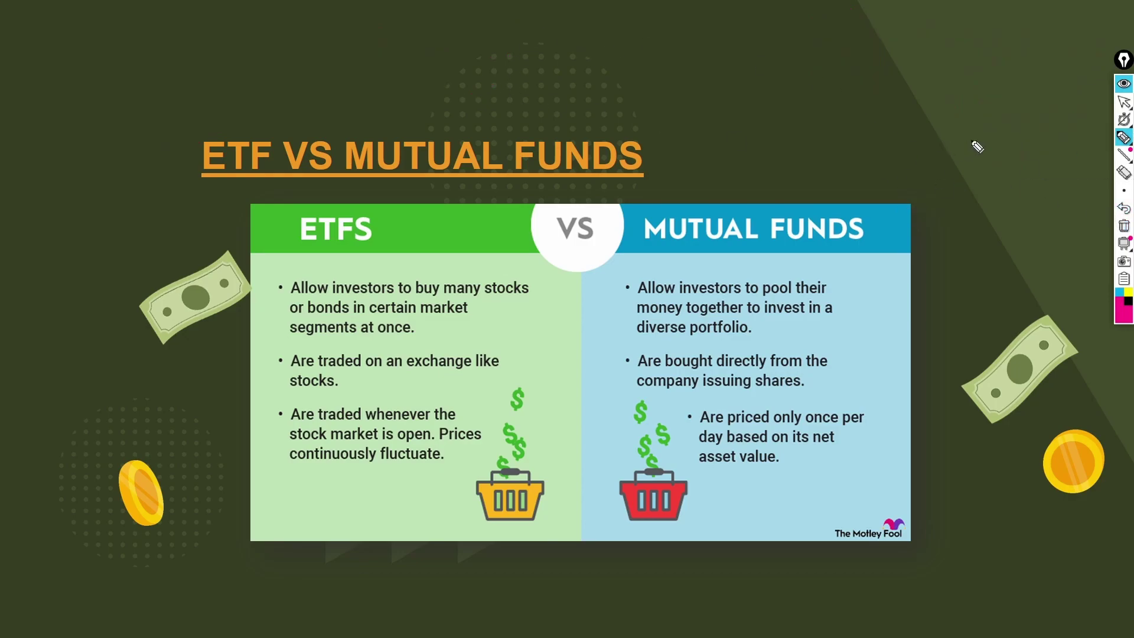
{"action": "mouse_move", "coordinate": [617, 84]}
{"action": "left_mouse_down"}
{"action": "mouse_move", "coordinate": [660, 77]}
{"action": "mouse_move", "coordinate": [670, 52]}
{"action": "mouse_move", "coordinate": [699, 63]}
{"action": "mouse_move", "coordinate": [715, 27]}
{"action": "mouse_move", "coordinate": [734, 77]}
{"action": "left_mouse_up"}
{"action": "mouse_move", "coordinate": [750, 25]}
{"action": "left_mouse_down"}
{"action": "mouse_move", "coordinate": [750, 62]}
{"action": "mouse_move", "coordinate": [797, 56]}
{"action": "mouse_move", "coordinate": [799, 29]}
{"action": "left_mouse_up"}
{"action": "left_click_drag", "start_coordinate": [30, 31], "coordinate": [59, 77]}
{"action": "mouse_move", "coordinate": [86, 40]}
{"action": "left_mouse_down"}
{"action": "mouse_move", "coordinate": [96, 62]}
{"action": "mouse_move", "coordinate": [139, 19]}
{"action": "left_mouse_up"}
{"action": "left_click_drag", "start_coordinate": [118, 57], "coordinate": [137, 50]}
Step: Write NIFTY 50 down the left edge with an underlined 12% below it
{"action": "mouse_move", "coordinate": [2, 182]}
{"action": "left_mouse_down"}
{"action": "mouse_move", "coordinate": [8, 229]}
{"action": "mouse_move", "coordinate": [27, 165]}
{"action": "mouse_move", "coordinate": [40, 203]}
{"action": "mouse_move", "coordinate": [91, 137]}
{"action": "left_mouse_up"}
{"action": "mouse_move", "coordinate": [66, 175]}
{"action": "left_mouse_down"}
{"action": "mouse_move", "coordinate": [135, 129]}
{"action": "mouse_move", "coordinate": [118, 185]}
{"action": "left_mouse_up"}
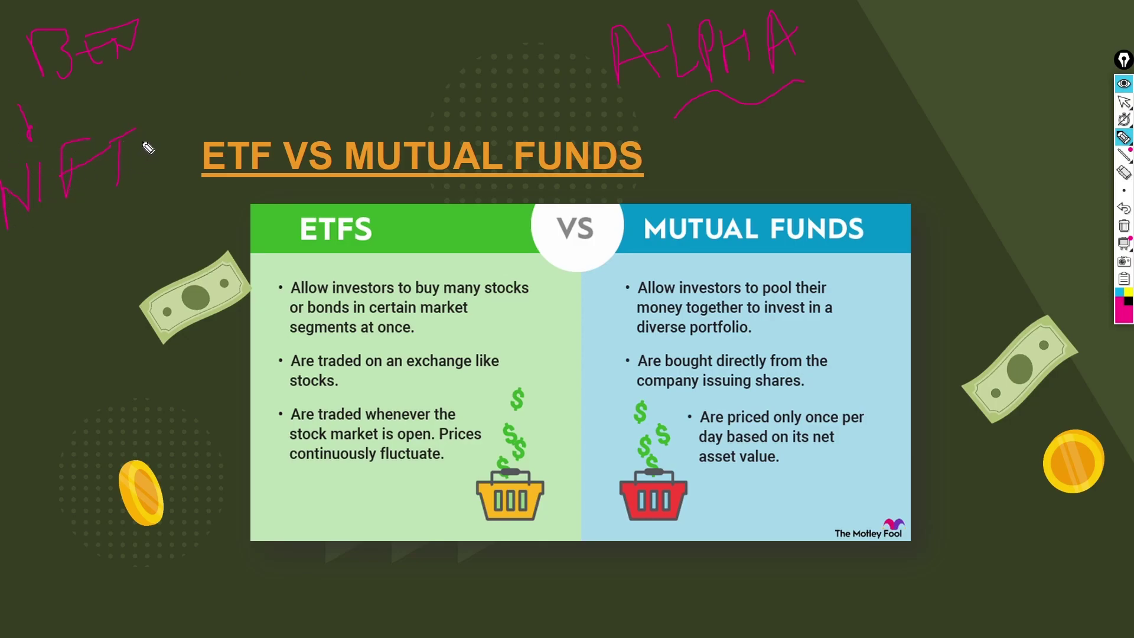
{"action": "left_click_drag", "start_coordinate": [202, 81], "coordinate": [210, 104]}
{"action": "left_click_drag", "start_coordinate": [21, 273], "coordinate": [26, 306]}
{"action": "left_click_drag", "start_coordinate": [53, 260], "coordinate": [95, 275]}
{"action": "left_click_drag", "start_coordinate": [109, 235], "coordinate": [112, 269]}
{"action": "left_click_drag", "start_coordinate": [48, 329], "coordinate": [109, 307]}
Step: Add a circled 1% under ALPHA, tick MUTUAL FUNDS, and draw an arrow down from NIFTY
{"action": "left_click_drag", "start_coordinate": [741, 128], "coordinate": [754, 146]}
{"action": "left_click_drag", "start_coordinate": [803, 108], "coordinate": [806, 139]}
{"action": "left_click", "coordinate": [815, 121]}
{"action": "left_click_drag", "start_coordinate": [831, 84], "coordinate": [839, 80]}
{"action": "left_click_drag", "start_coordinate": [738, 264], "coordinate": [788, 254]}
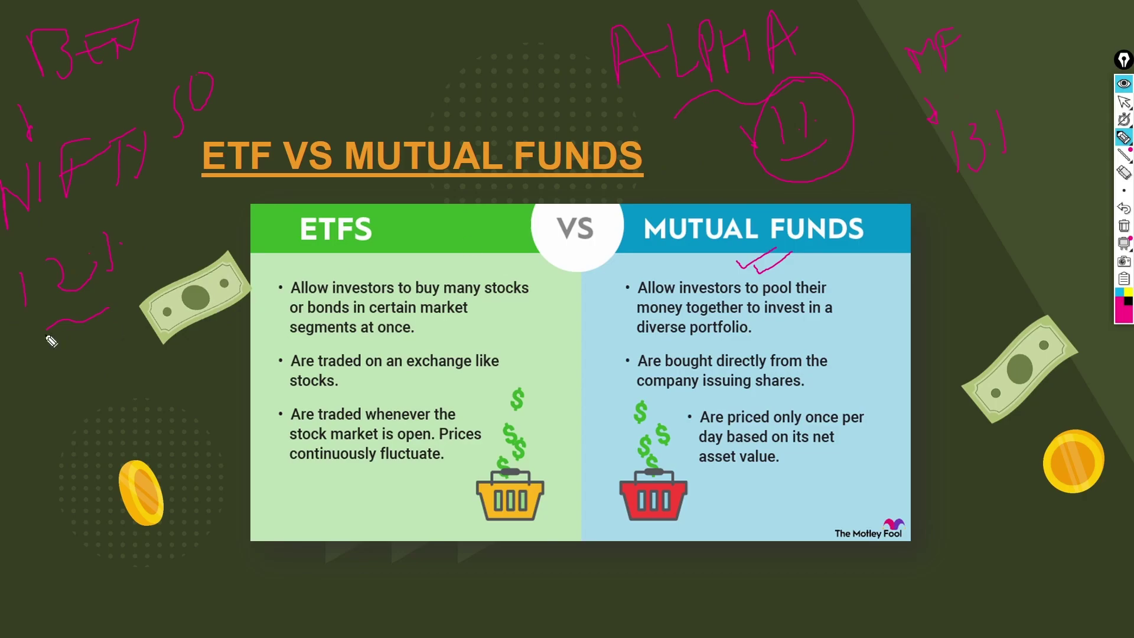
{"action": "mouse_move", "coordinate": [127, 210]}
{"action": "left_mouse_down"}
{"action": "mouse_move", "coordinate": [197, 184]}
{"action": "mouse_move", "coordinate": [142, 401]}
{"action": "left_mouse_up"}
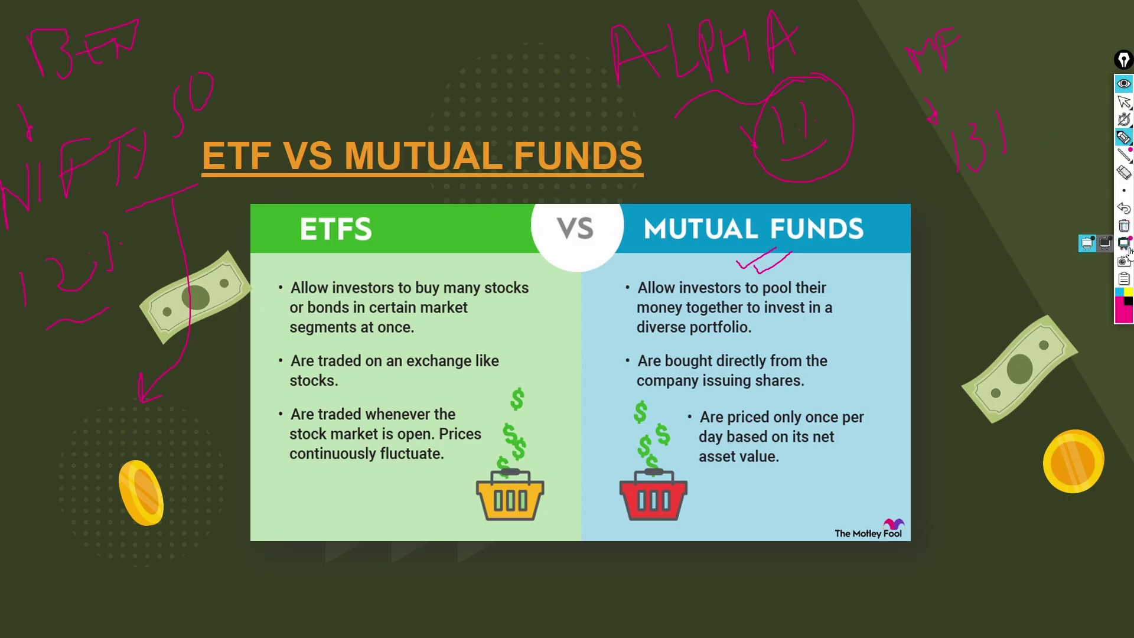
{"action": "mouse_move", "coordinate": [1123, 154]}
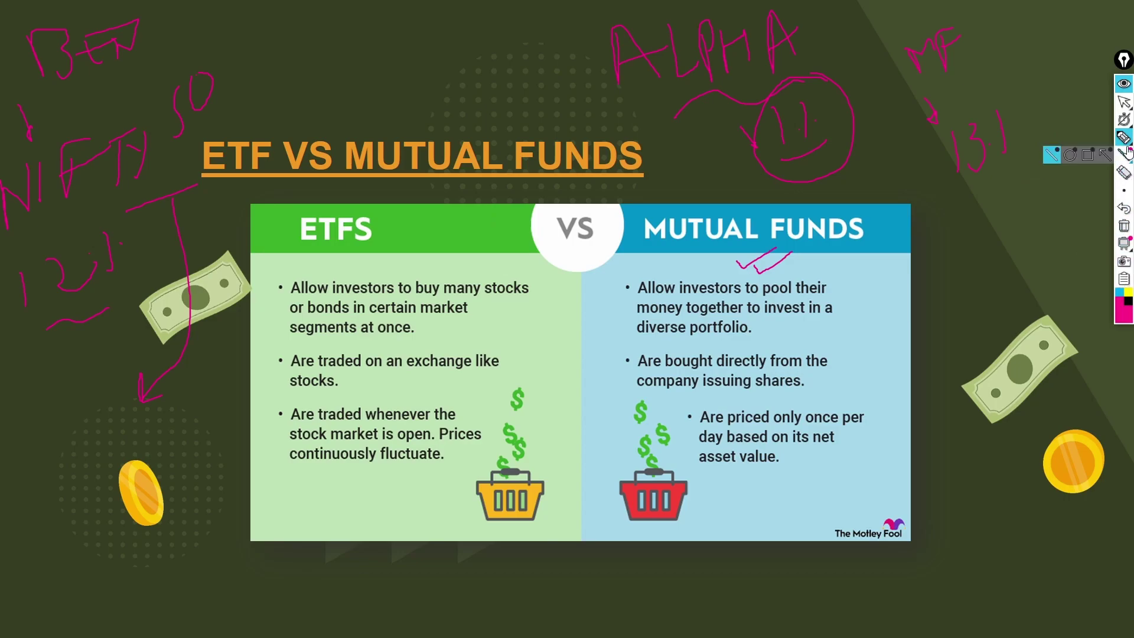
Step: Below the table, draw a circled A with an arrow and write FM and AIT labels
{"action": "mouse_move", "coordinate": [422, 568]}
{"action": "left_mouse_down"}
{"action": "mouse_move", "coordinate": [424, 602]}
{"action": "mouse_move", "coordinate": [455, 601]}
{"action": "mouse_move", "coordinate": [454, 581]}
{"action": "left_mouse_up"}
{"action": "mouse_move", "coordinate": [873, 602]}
{"action": "left_mouse_down"}
{"action": "mouse_move", "coordinate": [851, 539]}
{"action": "mouse_move", "coordinate": [869, 561]}
{"action": "left_mouse_up"}
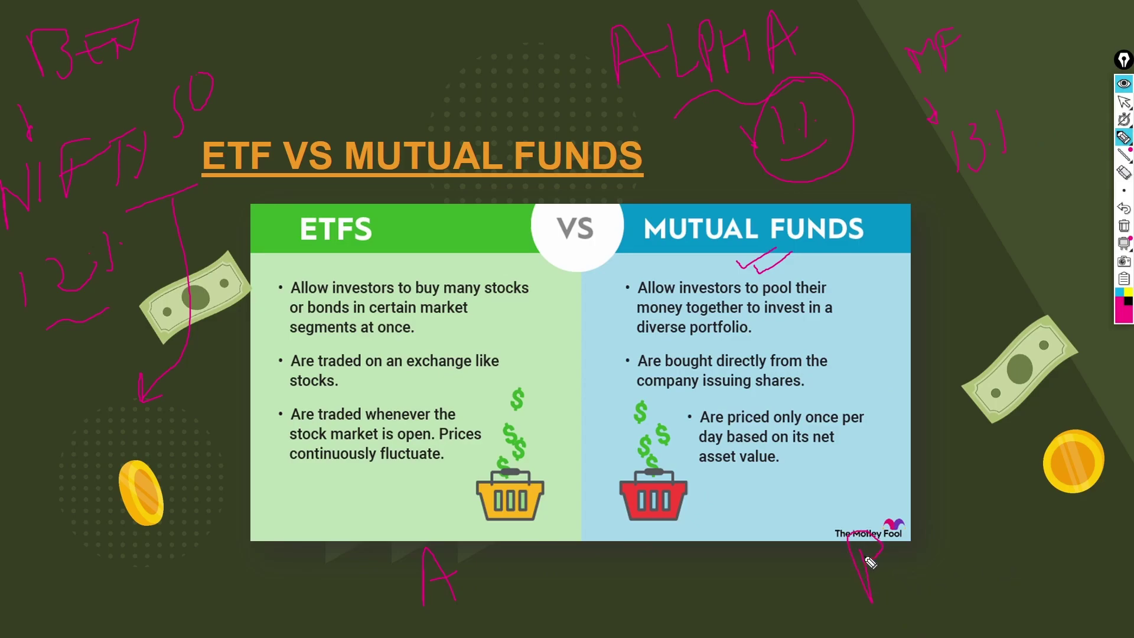
{"action": "left_click_drag", "start_coordinate": [443, 539], "coordinate": [393, 540]}
{"action": "left_click_drag", "start_coordinate": [495, 593], "coordinate": [449, 528]}
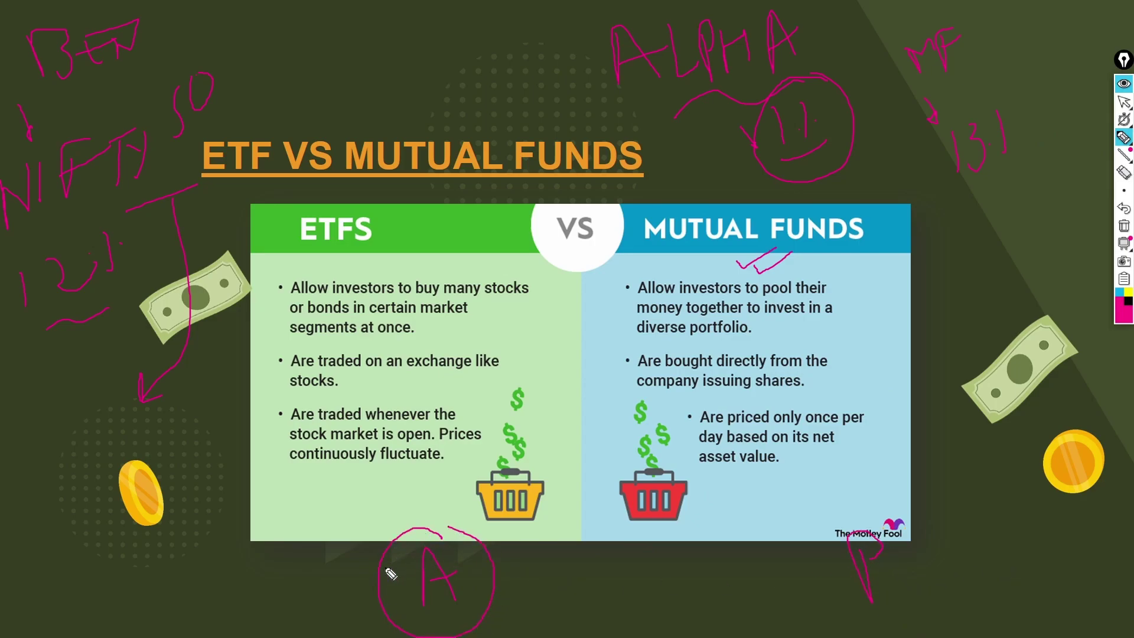
{"action": "left_click_drag", "start_coordinate": [291, 560], "coordinate": [293, 584]}
{"action": "mouse_move", "coordinate": [112, 605]}
{"action": "left_mouse_down"}
{"action": "mouse_move", "coordinate": [149, 537]}
{"action": "mouse_move", "coordinate": [146, 564]}
{"action": "mouse_move", "coordinate": [189, 569]}
{"action": "left_mouse_up"}
{"action": "left_click_drag", "start_coordinate": [546, 588], "coordinate": [565, 589]}
Step: Circle P and arrow it to an underlined INDEX, then finish the leftward arrow from the circled A
{"action": "left_click_drag", "start_coordinate": [863, 512], "coordinate": [875, 512]}
{"action": "left_click_drag", "start_coordinate": [894, 569], "coordinate": [982, 501]}
{"action": "left_click_drag", "start_coordinate": [946, 551], "coordinate": [978, 527]}
{"action": "mouse_move", "coordinate": [981, 514]}
{"action": "left_mouse_down"}
{"action": "mouse_move", "coordinate": [988, 548]}
{"action": "mouse_move", "coordinate": [1026, 494]}
{"action": "mouse_move", "coordinate": [1052, 495]}
{"action": "mouse_move", "coordinate": [1051, 517]}
{"action": "left_mouse_up"}
{"action": "left_click_drag", "start_coordinate": [962, 578], "coordinate": [1047, 539]}
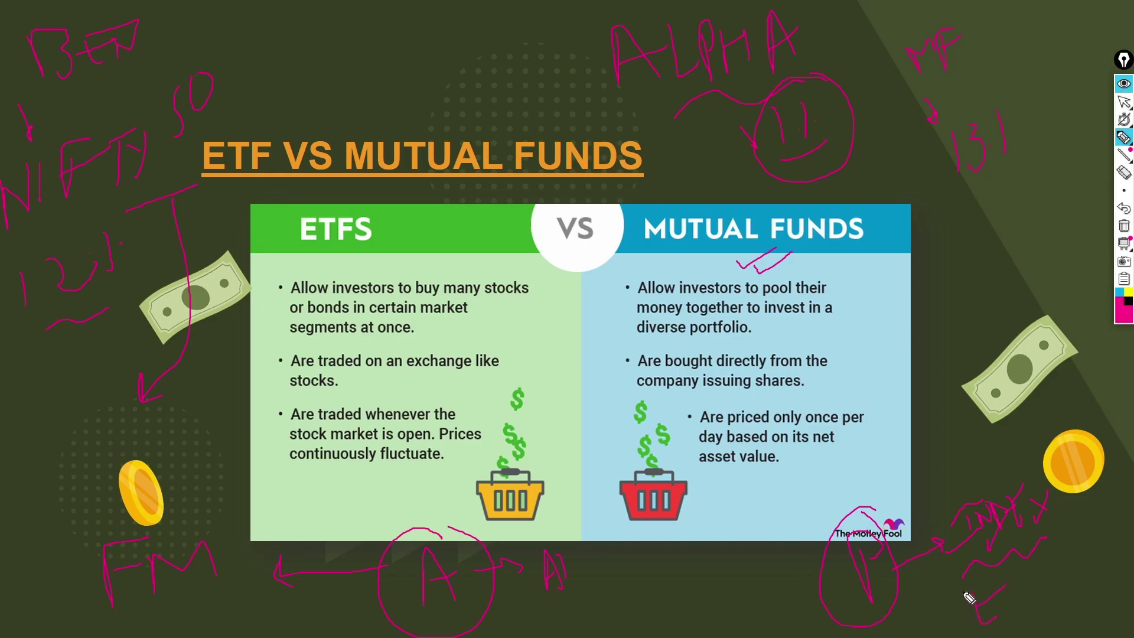
{"action": "left_click_drag", "start_coordinate": [969, 597], "coordinate": [1027, 577]}
{"action": "mouse_move", "coordinate": [1017, 568]}
{"action": "left_mouse_down"}
{"action": "mouse_move", "coordinate": [1039, 597]}
{"action": "mouse_move", "coordinate": [1067, 591]}
{"action": "left_mouse_up"}
{"action": "left_click_drag", "start_coordinate": [602, 558], "coordinate": [635, 550]}
{"action": "left_click_drag", "start_coordinate": [417, 589], "coordinate": [361, 595]}
Step: In yellow ink, tick the title, circle the NIFTY figure with an arrow to ALPHA, and circle the 131 note
{"action": "left_click", "coordinate": [1128, 292]}
{"action": "left_click_drag", "start_coordinate": [686, 153], "coordinate": [754, 152]}
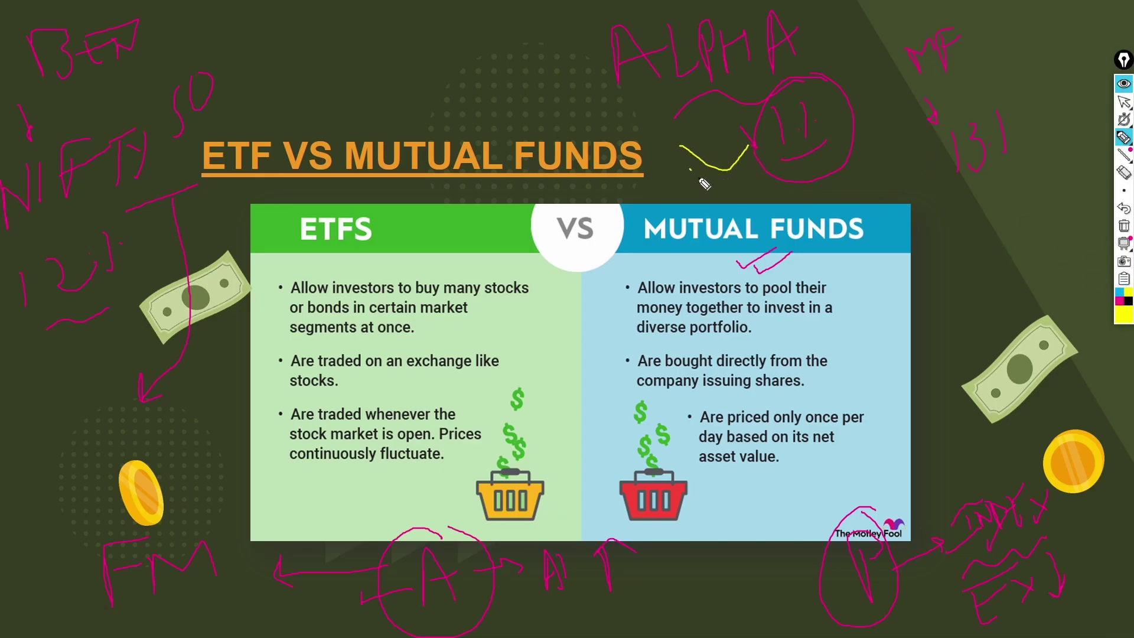
{"action": "left_click_drag", "start_coordinate": [704, 183], "coordinate": [753, 157]}
{"action": "mouse_move", "coordinate": [50, 234]}
{"action": "left_mouse_down"}
{"action": "mouse_move", "coordinate": [33, 330]}
{"action": "mouse_move", "coordinate": [70, 207]}
{"action": "left_mouse_up"}
{"action": "mouse_move", "coordinate": [136, 249]}
{"action": "left_mouse_down"}
{"action": "mouse_move", "coordinate": [507, 109]}
{"action": "mouse_move", "coordinate": [574, 119]}
{"action": "left_mouse_up"}
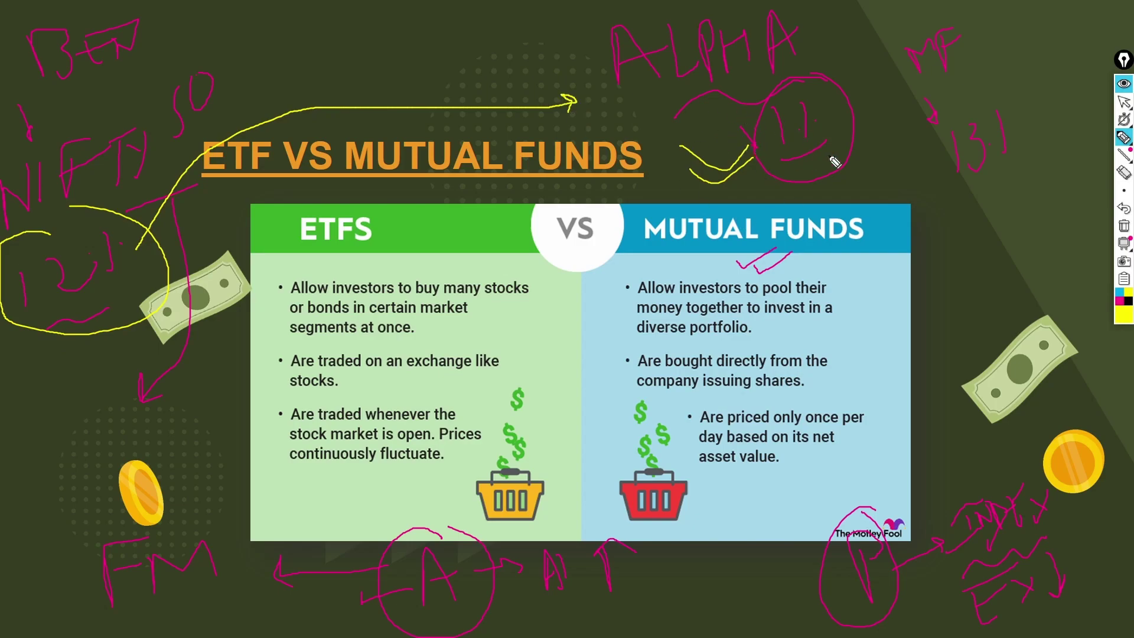
{"action": "left_click_drag", "start_coordinate": [1011, 94], "coordinate": [1000, 108]}
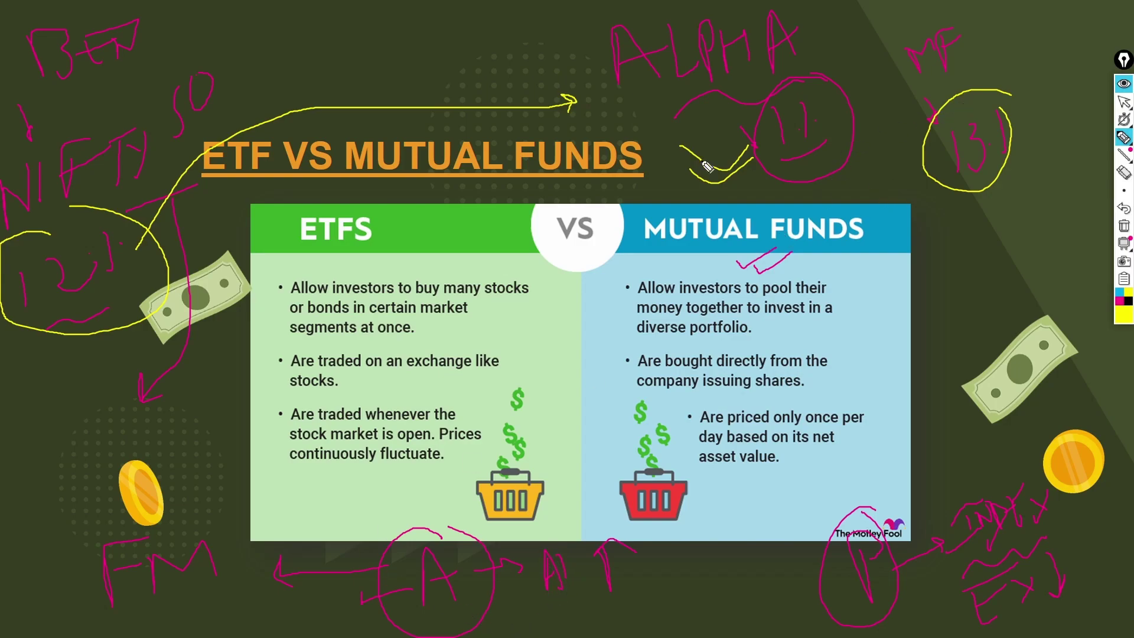
Step: Circle the MF and P/INDEX notes in yellow, then erase all annotations from the slide
{"action": "mouse_move", "coordinate": [960, 25]}
{"action": "left_mouse_down"}
{"action": "mouse_move", "coordinate": [972, 36]}
{"action": "mouse_move", "coordinate": [1011, 25]}
{"action": "left_mouse_up"}
{"action": "left_click_drag", "start_coordinate": [958, 63], "coordinate": [1025, 30]}
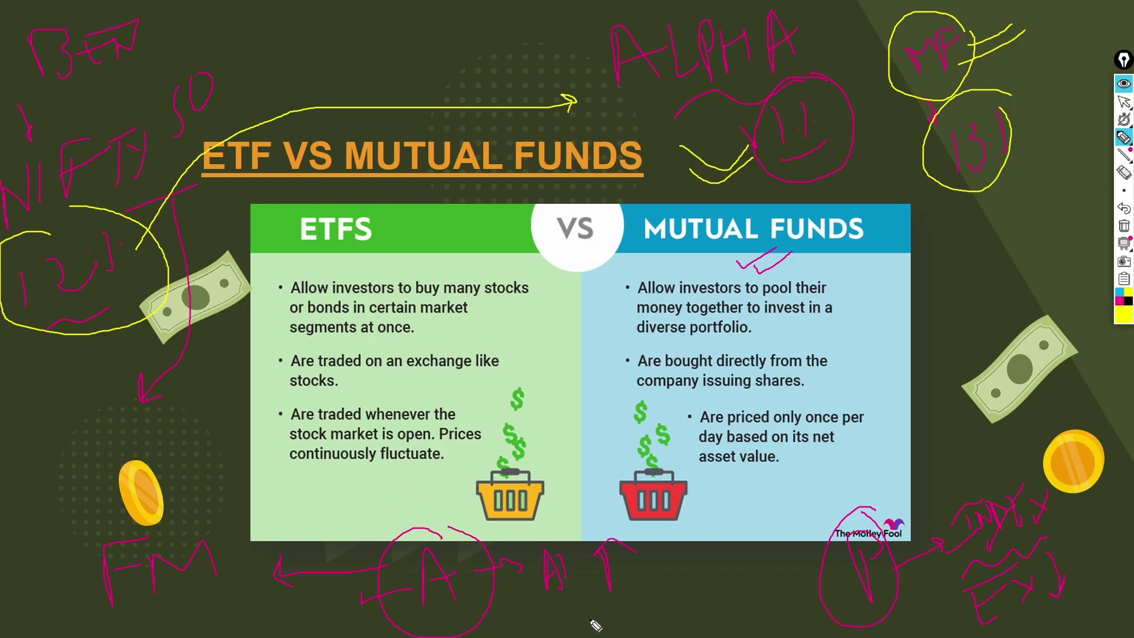
{"action": "mouse_move", "coordinate": [1015, 482]}
{"action": "left_mouse_down"}
{"action": "mouse_move", "coordinate": [1066, 469]}
{"action": "mouse_move", "coordinate": [977, 451]}
{"action": "mouse_move", "coordinate": [994, 417]}
{"action": "left_mouse_up"}
{"action": "left_click_drag", "start_coordinate": [976, 479], "coordinate": [1003, 411]}
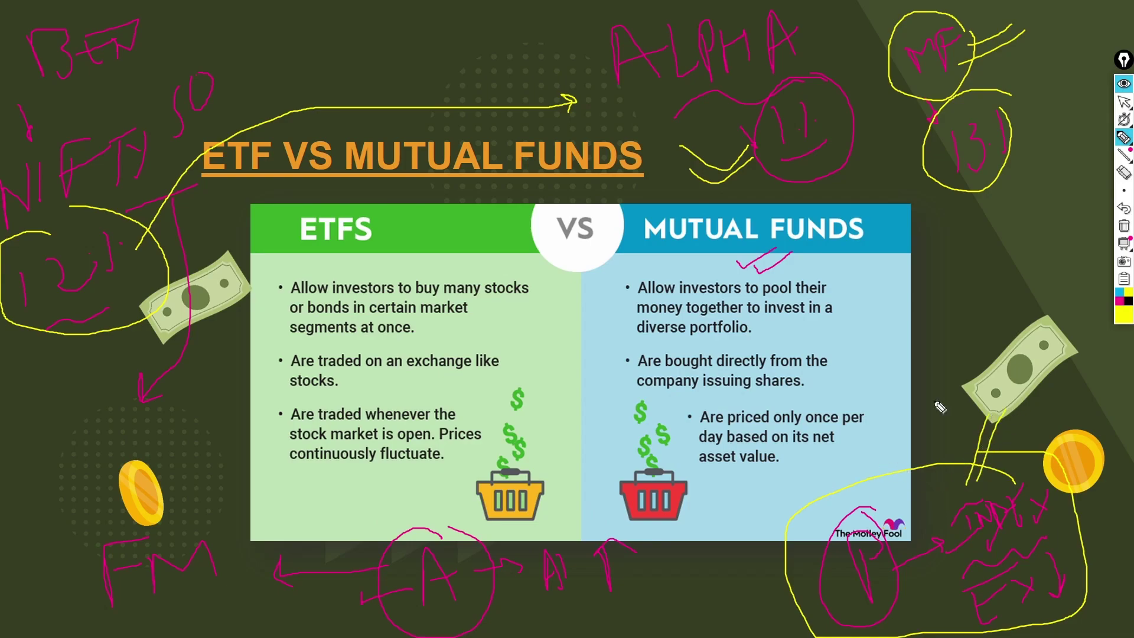
{"action": "mouse_move", "coordinate": [1123, 242]}
{"action": "left_click", "coordinate": [1123, 225]}
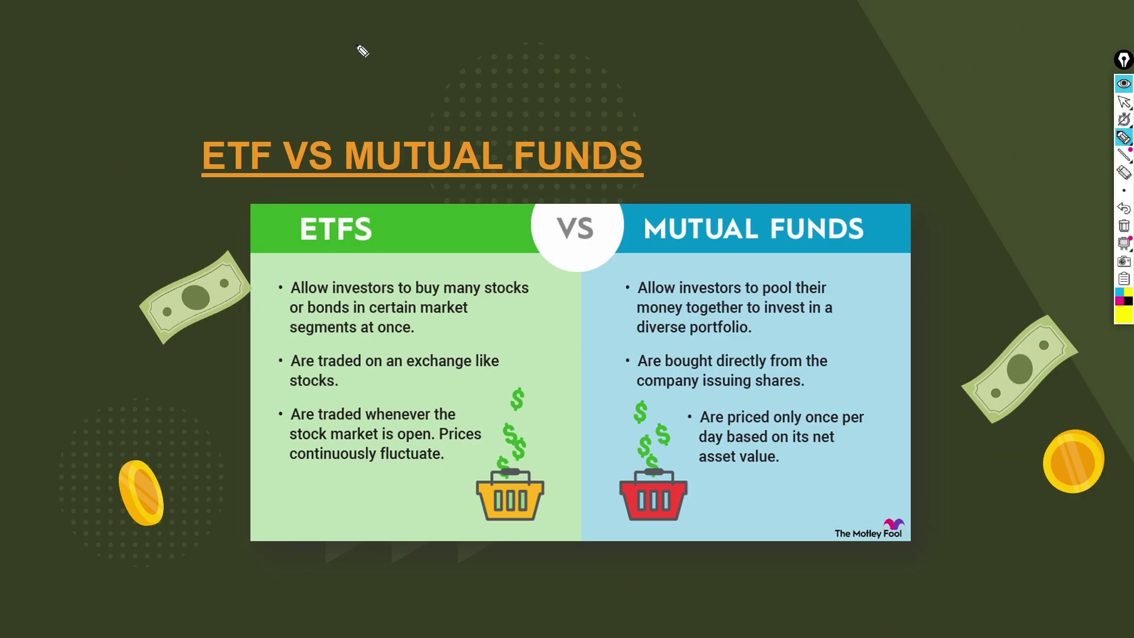
Step: In yellow, write an underlined INDEX above the title with MF beside it
{"action": "mouse_move", "coordinate": [355, 45]}
{"action": "left_mouse_down"}
{"action": "mouse_move", "coordinate": [361, 77]}
{"action": "mouse_move", "coordinate": [364, 36]}
{"action": "left_mouse_up"}
{"action": "mouse_move", "coordinate": [348, 81]}
{"action": "left_mouse_down"}
{"action": "mouse_move", "coordinate": [374, 79]}
{"action": "mouse_move", "coordinate": [408, 47]}
{"action": "mouse_move", "coordinate": [437, 59]}
{"action": "mouse_move", "coordinate": [427, 72]}
{"action": "mouse_move", "coordinate": [470, 66]}
{"action": "left_mouse_up"}
{"action": "mouse_move", "coordinate": [455, 52]}
{"action": "left_mouse_down"}
{"action": "mouse_move", "coordinate": [483, 31]}
{"action": "mouse_move", "coordinate": [507, 58]}
{"action": "mouse_move", "coordinate": [488, 62]}
{"action": "left_mouse_up"}
{"action": "left_click_drag", "start_coordinate": [469, 101], "coordinate": [656, 74]}
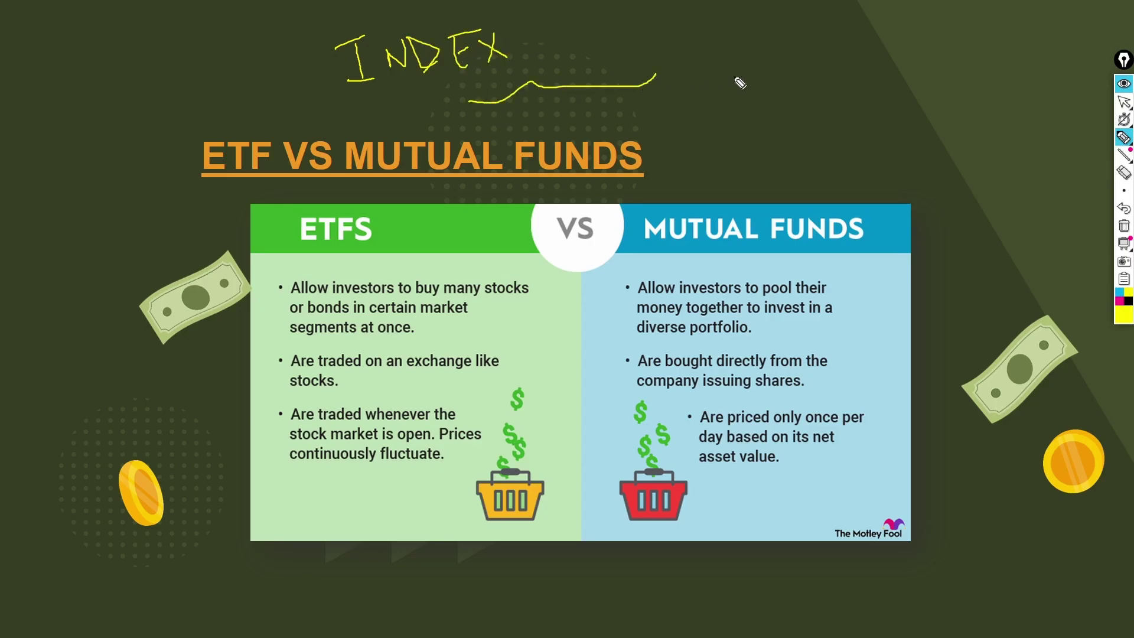
{"action": "left_click_drag", "start_coordinate": [749, 46], "coordinate": [788, 82]}
{"action": "left_click_drag", "start_coordinate": [803, 29], "coordinate": [807, 89]}
{"action": "left_click_drag", "start_coordinate": [800, 30], "coordinate": [819, 27]}
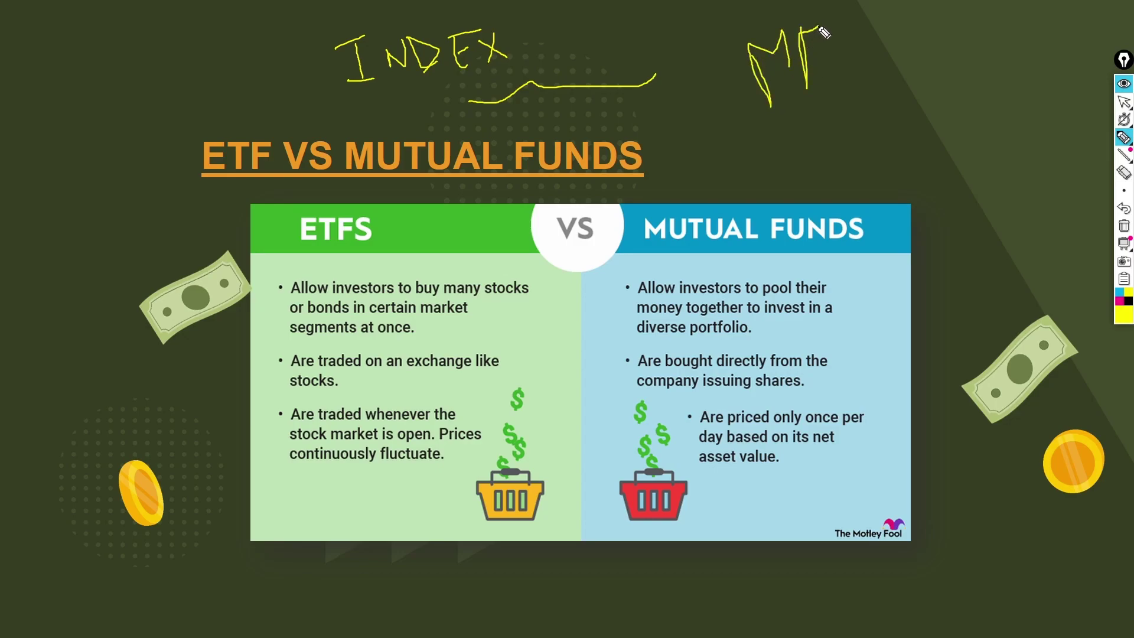
{"action": "left_click_drag", "start_coordinate": [806, 71], "coordinate": [819, 47]}
Step: Circle MF and INDEX, add cross and check marks, and draw a long line leading left from INDEX
{"action": "mouse_move", "coordinate": [737, 21]}
{"action": "left_mouse_down"}
{"action": "mouse_move", "coordinate": [728, 155]}
{"action": "mouse_move", "coordinate": [765, 27]}
{"action": "left_mouse_up"}
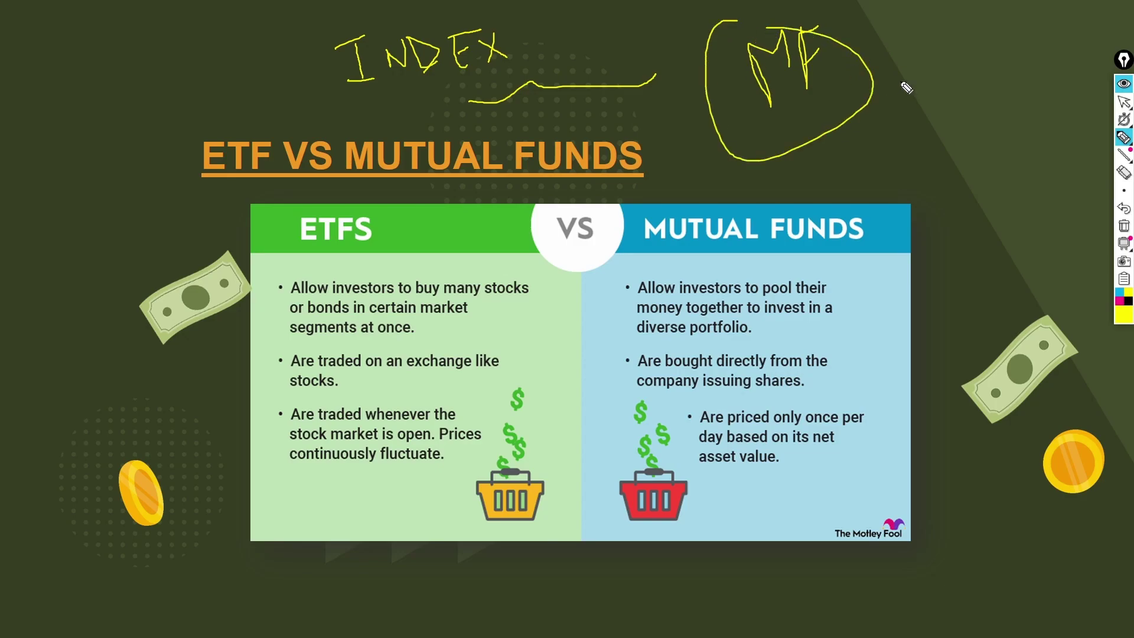
{"action": "left_click_drag", "start_coordinate": [908, 69], "coordinate": [882, 115]}
{"action": "left_click_drag", "start_coordinate": [864, 57], "coordinate": [914, 112]}
{"action": "left_click_drag", "start_coordinate": [274, 71], "coordinate": [363, 37]}
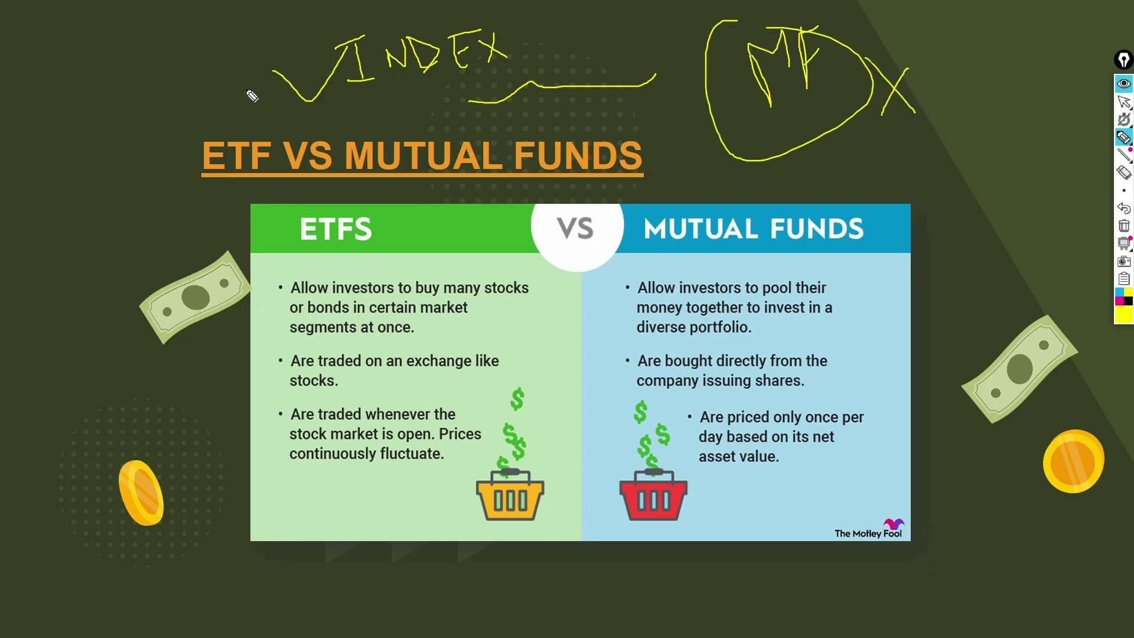
{"action": "left_click_drag", "start_coordinate": [245, 88], "coordinate": [341, 81]}
{"action": "mouse_move", "coordinate": [387, 7]}
{"action": "left_mouse_down"}
{"action": "mouse_move", "coordinate": [310, 30]}
{"action": "mouse_move", "coordinate": [549, 65]}
{"action": "mouse_move", "coordinate": [434, 7]}
{"action": "left_mouse_up"}
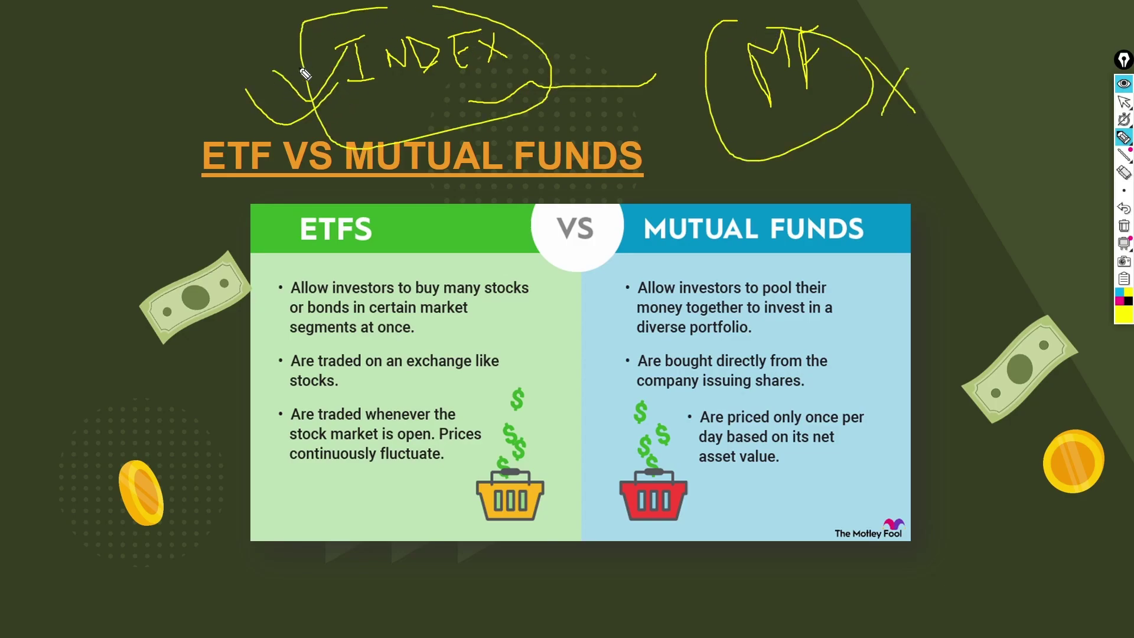
{"action": "mouse_move", "coordinate": [304, 60]}
{"action": "left_mouse_down"}
{"action": "mouse_move", "coordinate": [6, 57]}
{"action": "mouse_move", "coordinate": [67, 83]}
{"action": "left_mouse_up"}
{"action": "mouse_move", "coordinate": [437, 81]}
{"action": "left_mouse_down"}
{"action": "mouse_move", "coordinate": [363, 116]}
{"action": "mouse_move", "coordinate": [465, 78]}
{"action": "left_mouse_up"}
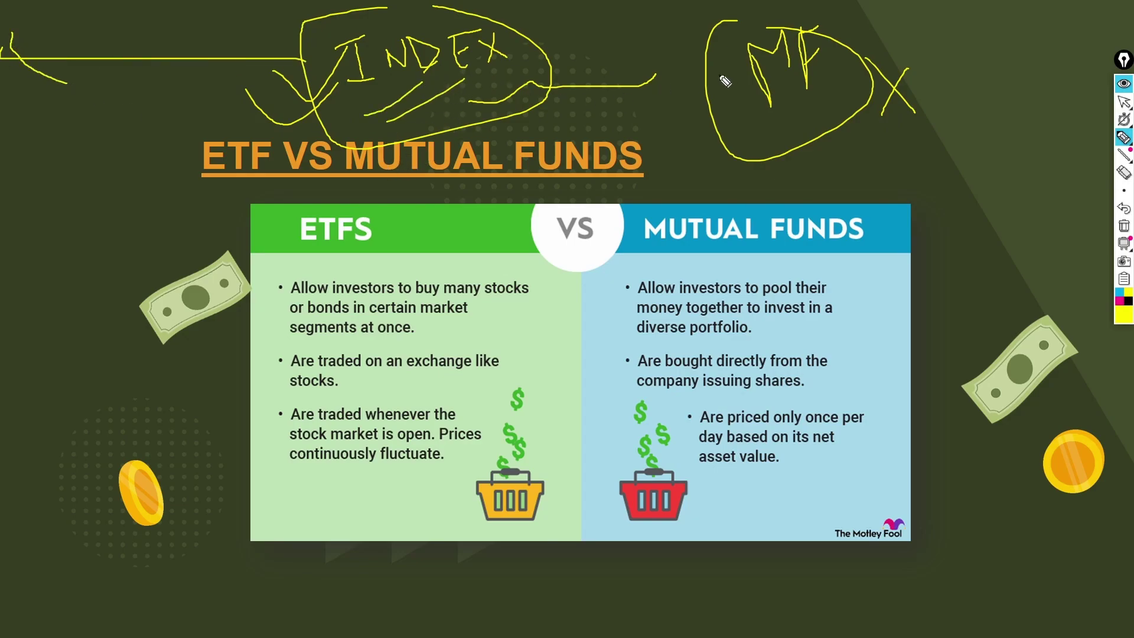
{"action": "left_click_drag", "start_coordinate": [807, 16], "coordinate": [900, 35]}
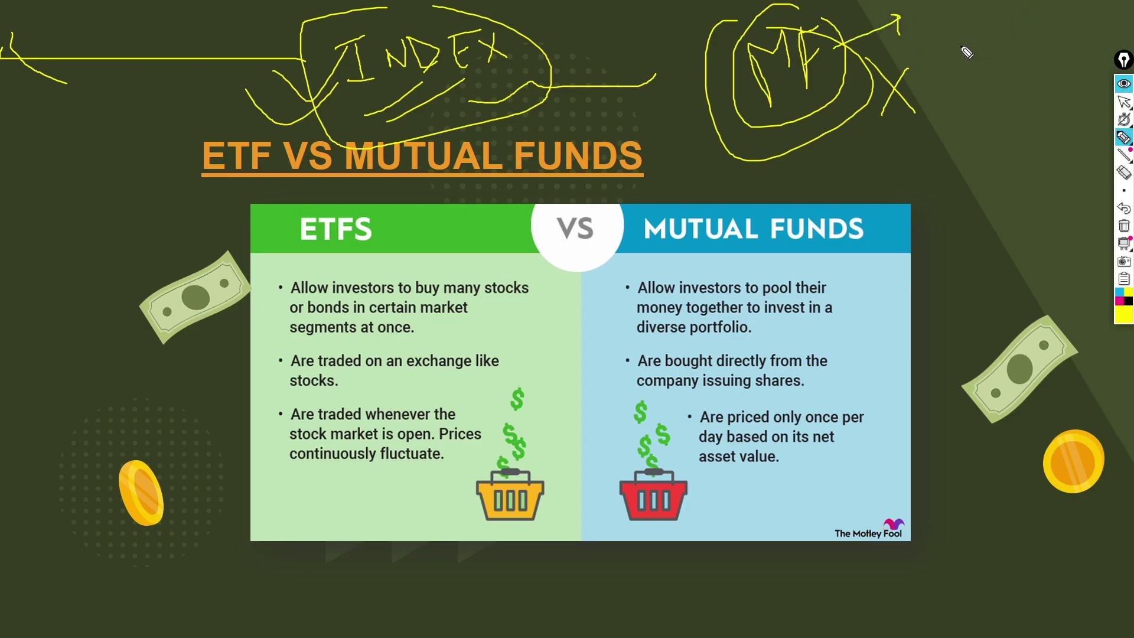
Step: Write FM beside the circled MF with crossing strokes below it
{"action": "left_click_drag", "start_coordinate": [958, 38], "coordinate": [963, 77]}
{"action": "left_click_drag", "start_coordinate": [942, 11], "coordinate": [998, 3]}
{"action": "mouse_move", "coordinate": [952, 59]}
{"action": "left_mouse_down"}
{"action": "mouse_move", "coordinate": [1001, 33]}
{"action": "mouse_move", "coordinate": [1009, 14]}
{"action": "mouse_move", "coordinate": [1031, 24]}
{"action": "mouse_move", "coordinate": [975, 104]}
{"action": "left_mouse_up"}
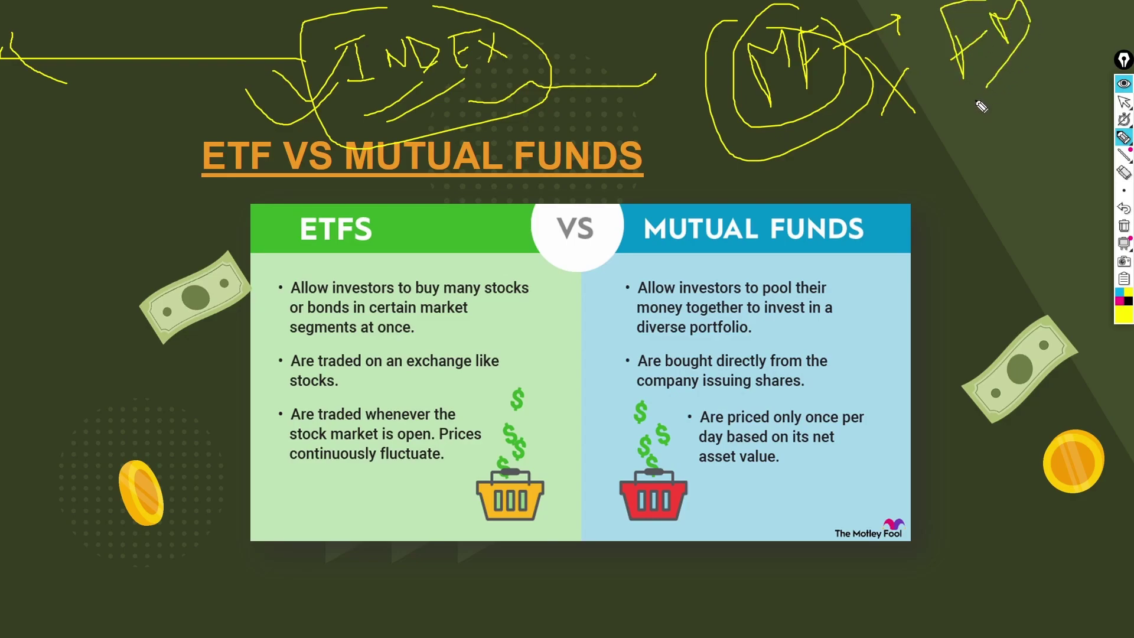
{"action": "left_click_drag", "start_coordinate": [1022, 52], "coordinate": [986, 88]}
{"action": "mouse_move", "coordinate": [1028, 66]}
{"action": "left_mouse_down"}
{"action": "mouse_move", "coordinate": [1011, 110]}
{"action": "mouse_move", "coordinate": [1050, 96]}
{"action": "left_mouse_up"}
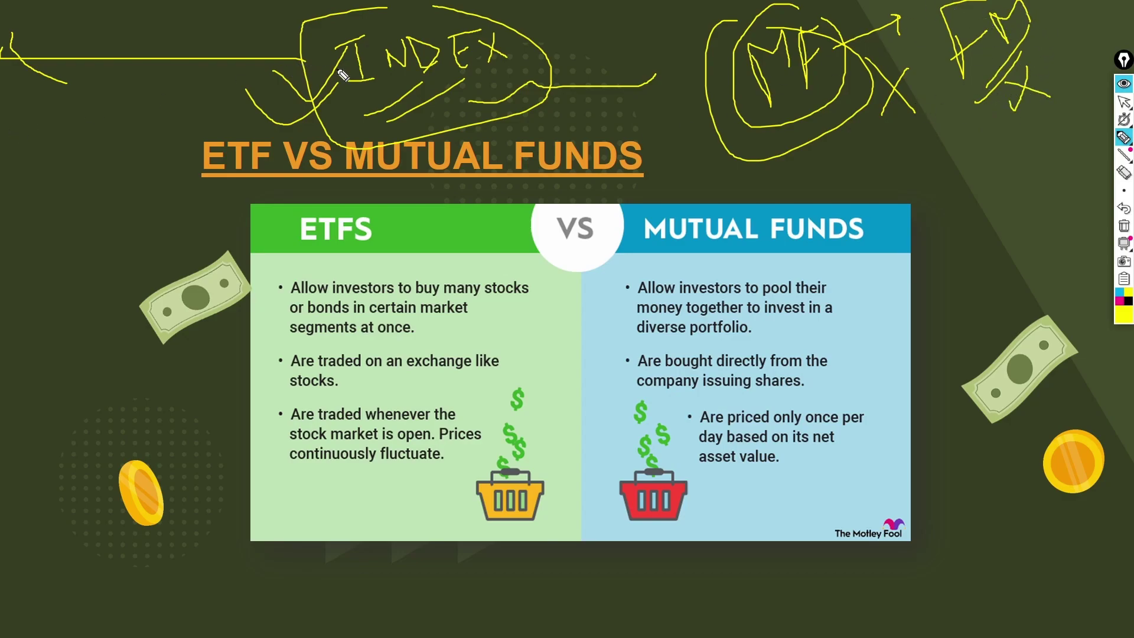
Step: Draw an arrow curving down-left from INDEX to a handwritten, underlined UNIT at the left
{"action": "mouse_move", "coordinate": [339, 87]}
{"action": "left_mouse_down"}
{"action": "mouse_move", "coordinate": [198, 97]}
{"action": "mouse_move", "coordinate": [111, 172]}
{"action": "mouse_move", "coordinate": [128, 177]}
{"action": "left_mouse_up"}
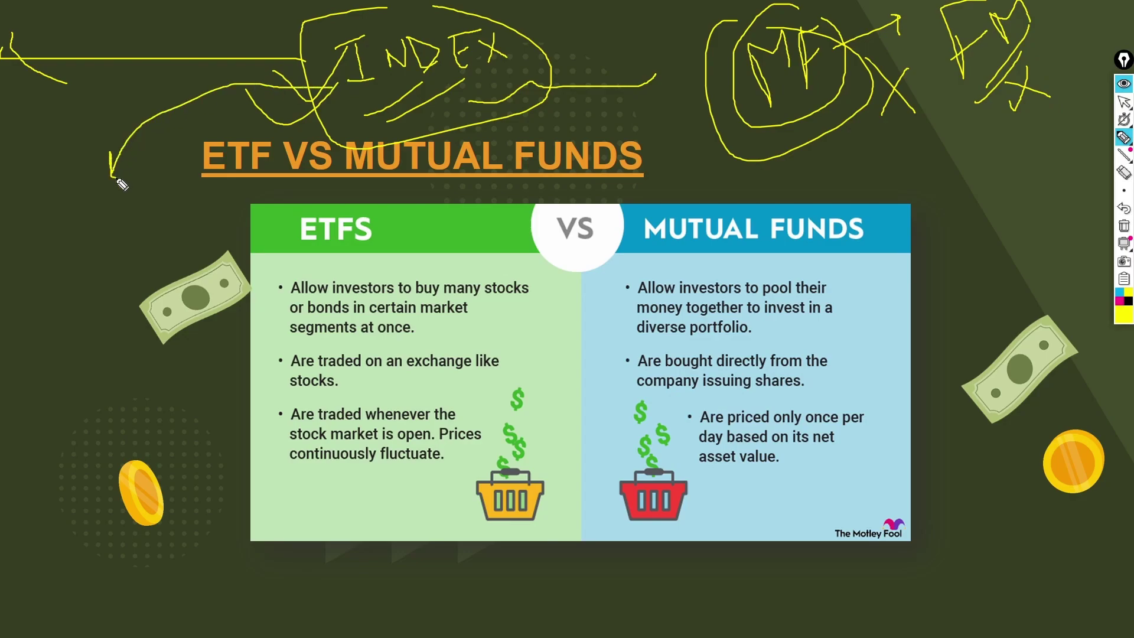
{"action": "left_click_drag", "start_coordinate": [17, 217], "coordinate": [83, 254]}
{"action": "mouse_move", "coordinate": [104, 214]}
{"action": "left_mouse_down"}
{"action": "mouse_move", "coordinate": [101, 243]}
{"action": "mouse_move", "coordinate": [117, 212]}
{"action": "mouse_move", "coordinate": [201, 188]}
{"action": "left_mouse_up"}
{"action": "left_click_drag", "start_coordinate": [180, 193], "coordinate": [184, 224]}
{"action": "left_click_drag", "start_coordinate": [45, 283], "coordinate": [222, 233]}
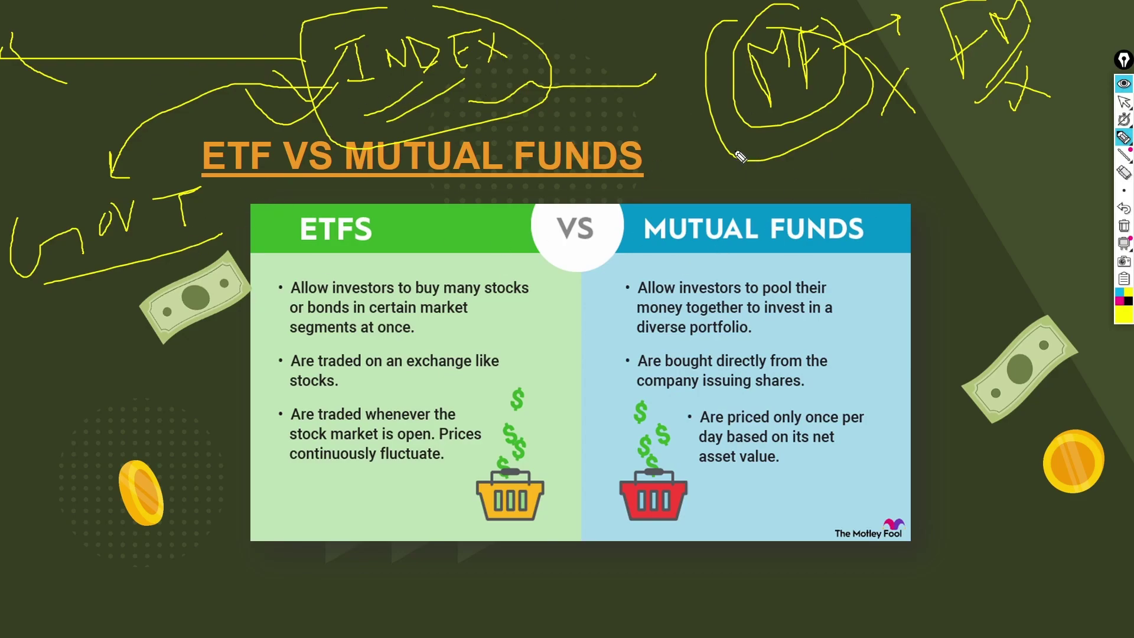
{"action": "left_click", "coordinate": [1127, 247]}
Step: Wipe the yellow ink, leave ppInk drawing mode, and switch the slideshow pointer to Laser Pointer then Pen
{"action": "left_click", "coordinate": [1124, 225]}
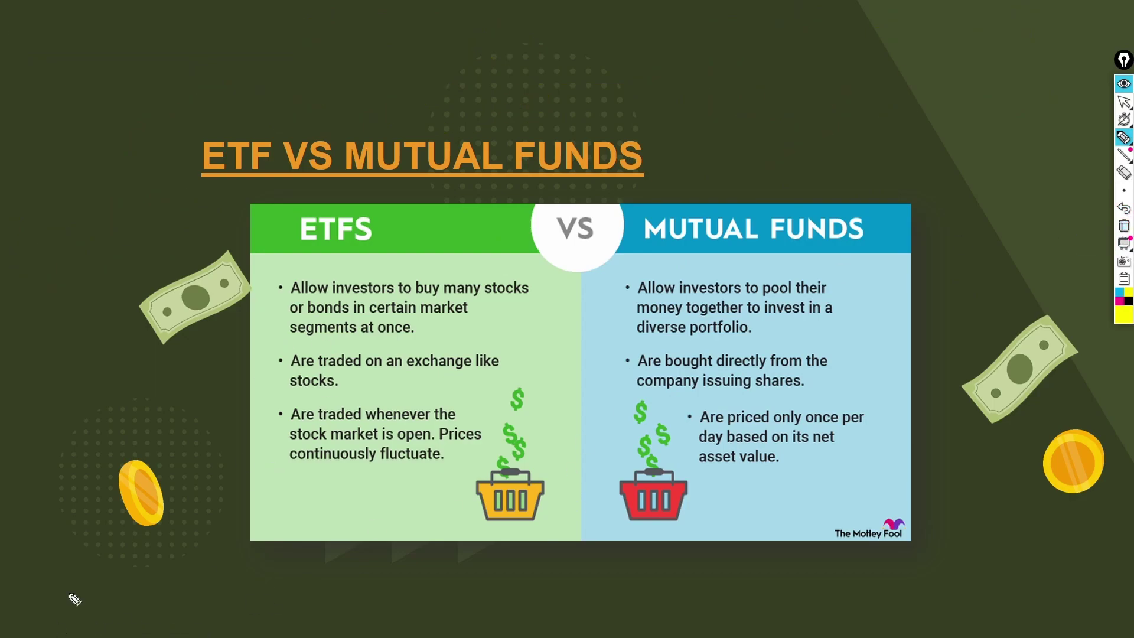
{"action": "left_click", "coordinate": [1124, 105]}
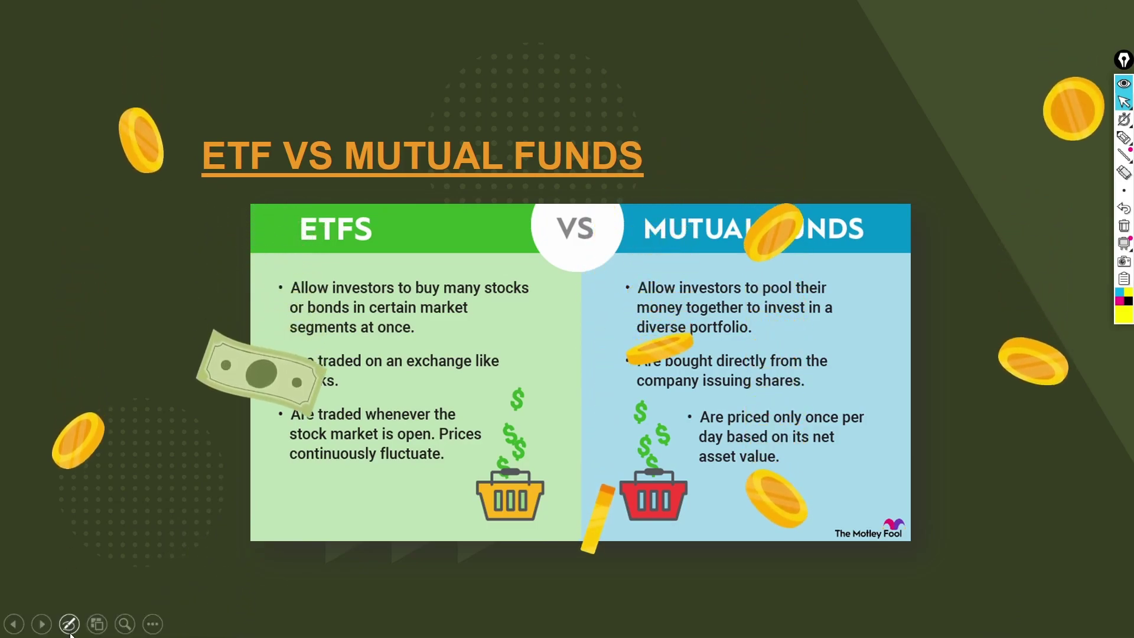
{"action": "left_click", "coordinate": [69, 629]}
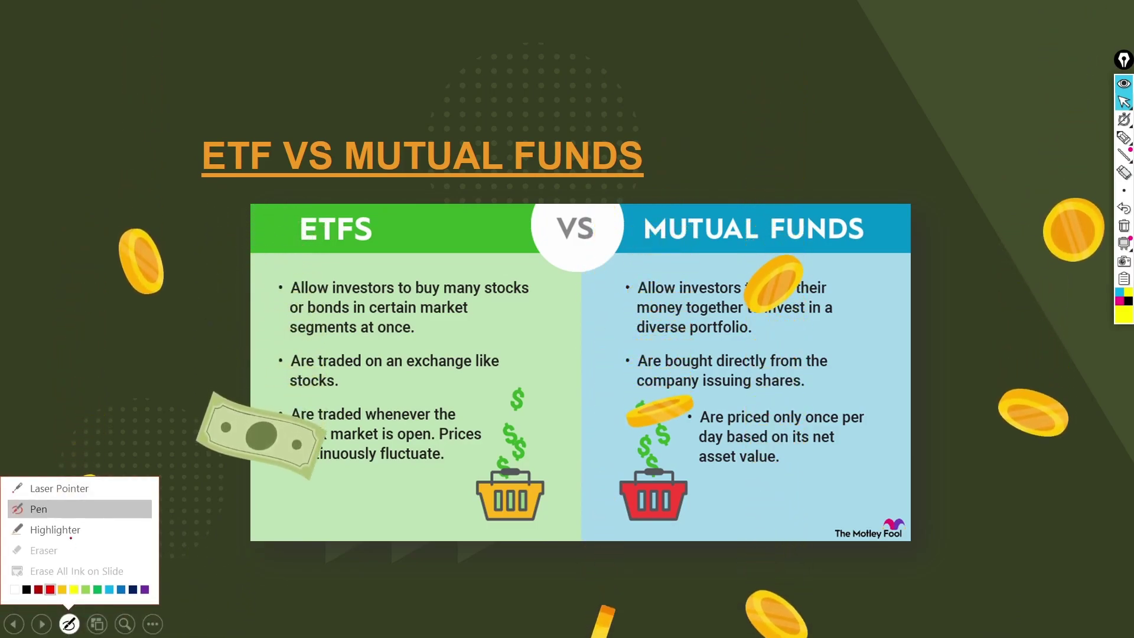
{"action": "left_click", "coordinate": [51, 488]}
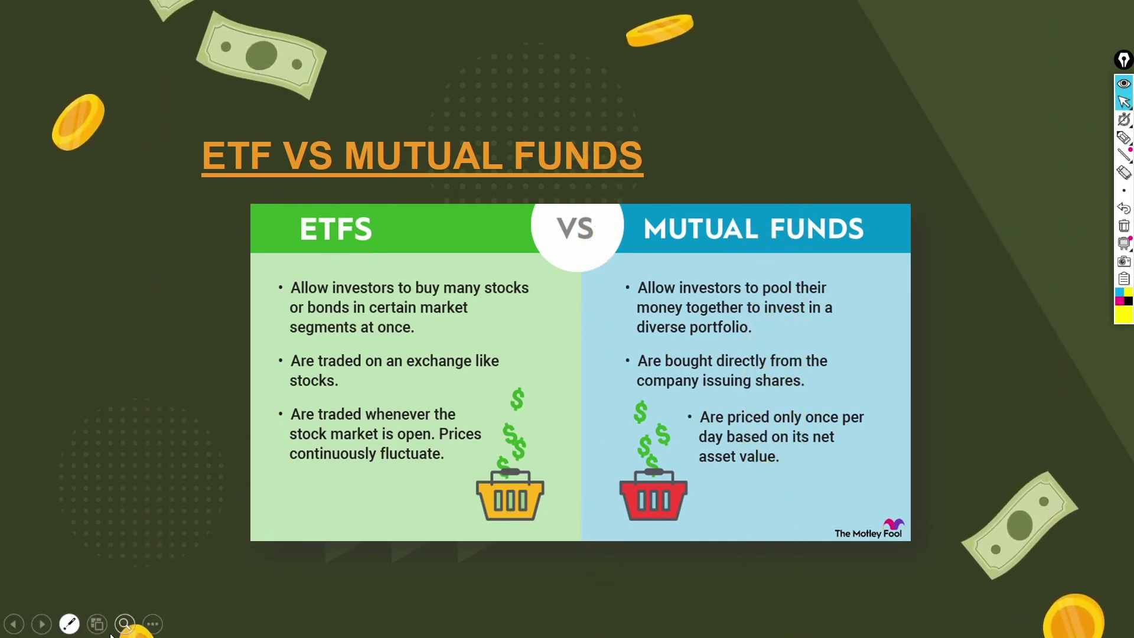
{"action": "left_click", "coordinate": [69, 624]}
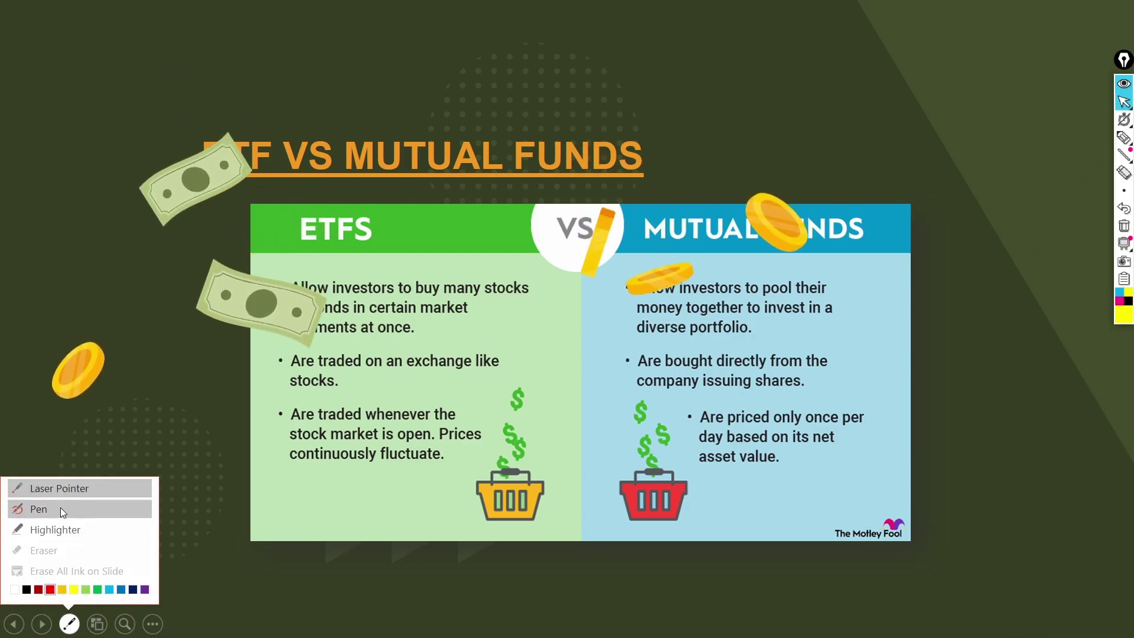
{"action": "left_click", "coordinate": [60, 507]}
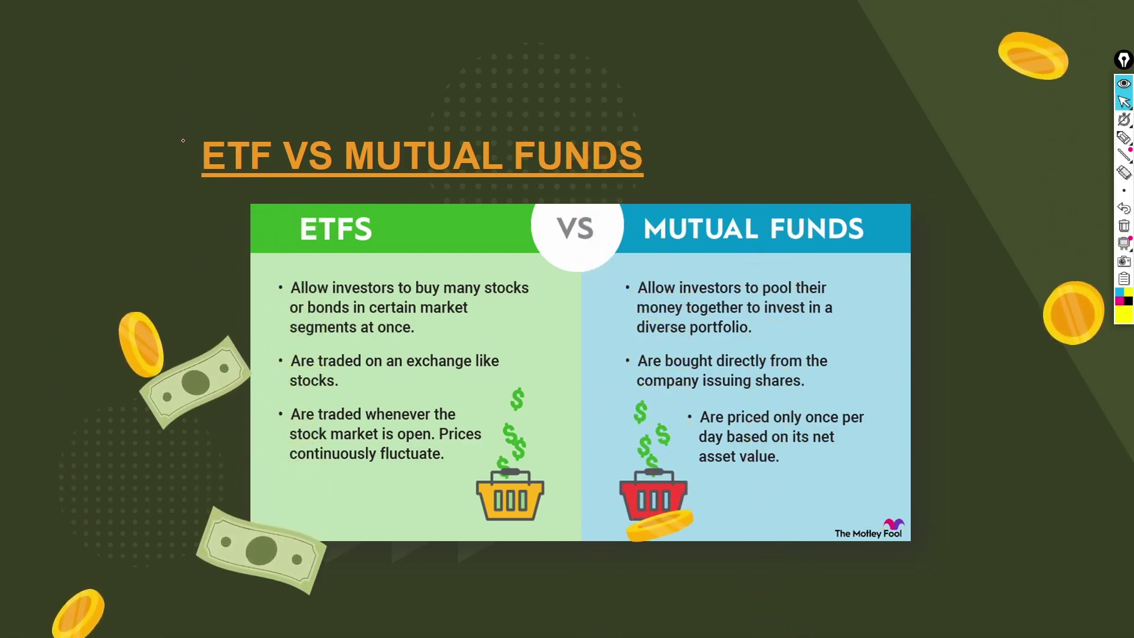
Step: Draw two rising red zigzags at the left, write INDEX above them and a boxed ETF below
{"action": "left_click_drag", "start_coordinate": [24, 233], "coordinate": [139, 103]}
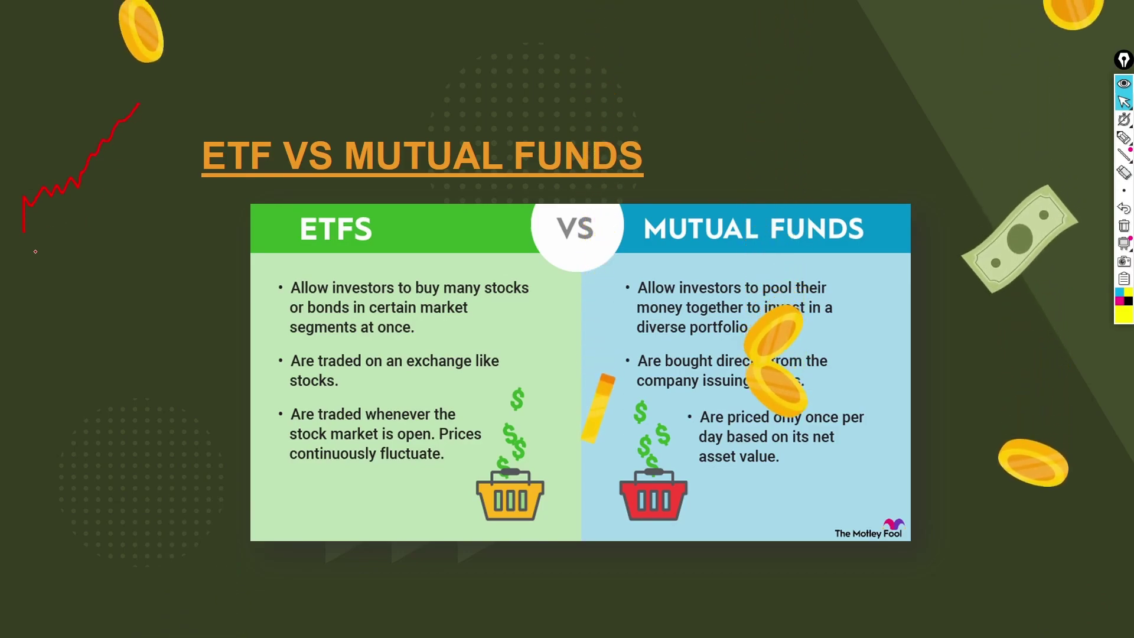
{"action": "mouse_move", "coordinate": [37, 251]}
{"action": "left_mouse_down"}
{"action": "mouse_move", "coordinate": [95, 210]}
{"action": "mouse_move", "coordinate": [159, 136]}
{"action": "left_mouse_up"}
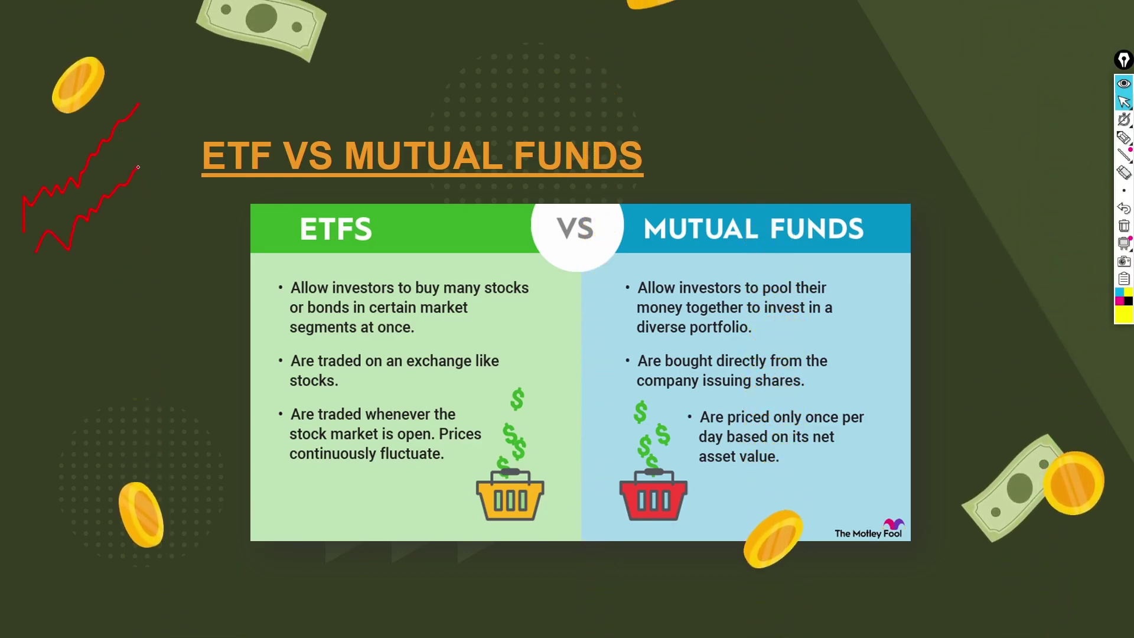
{"action": "mouse_move", "coordinate": [96, 76]}
{"action": "left_mouse_down"}
{"action": "mouse_move", "coordinate": [117, 93]}
{"action": "mouse_move", "coordinate": [137, 65]}
{"action": "mouse_move", "coordinate": [141, 88]}
{"action": "mouse_move", "coordinate": [194, 84]}
{"action": "mouse_move", "coordinate": [181, 84]}
{"action": "left_mouse_up"}
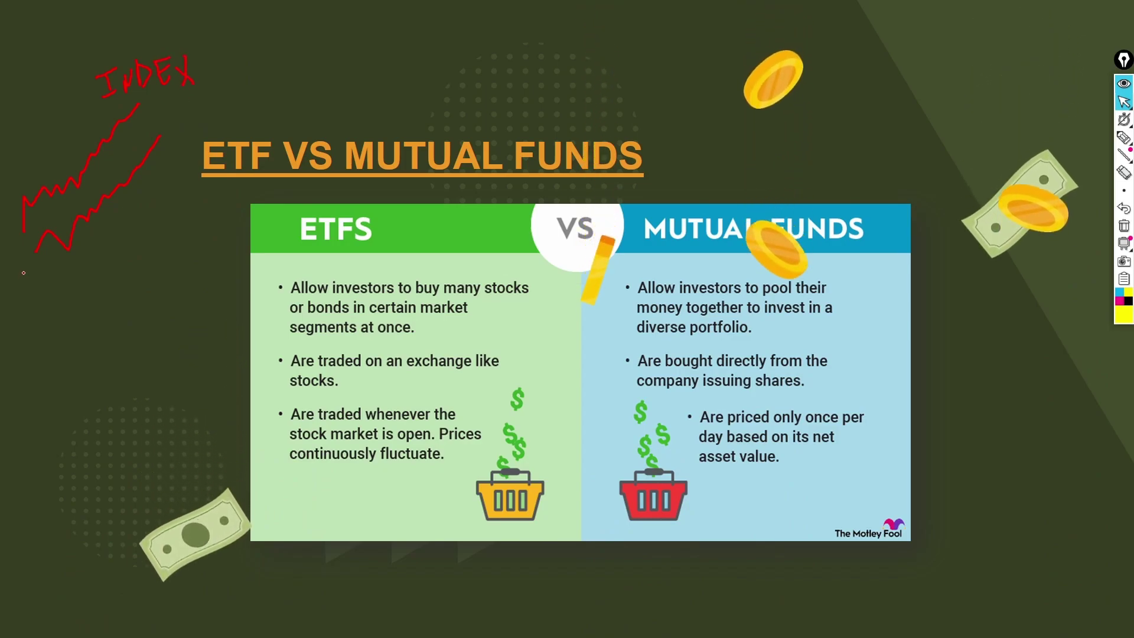
{"action": "mouse_move", "coordinate": [74, 251]}
{"action": "left_mouse_down"}
{"action": "mouse_move", "coordinate": [56, 279]}
{"action": "mouse_move", "coordinate": [89, 236]}
{"action": "mouse_move", "coordinate": [90, 273]}
{"action": "mouse_move", "coordinate": [139, 225]}
{"action": "mouse_move", "coordinate": [131, 248]}
{"action": "mouse_move", "coordinate": [120, 215]}
{"action": "left_mouse_up"}
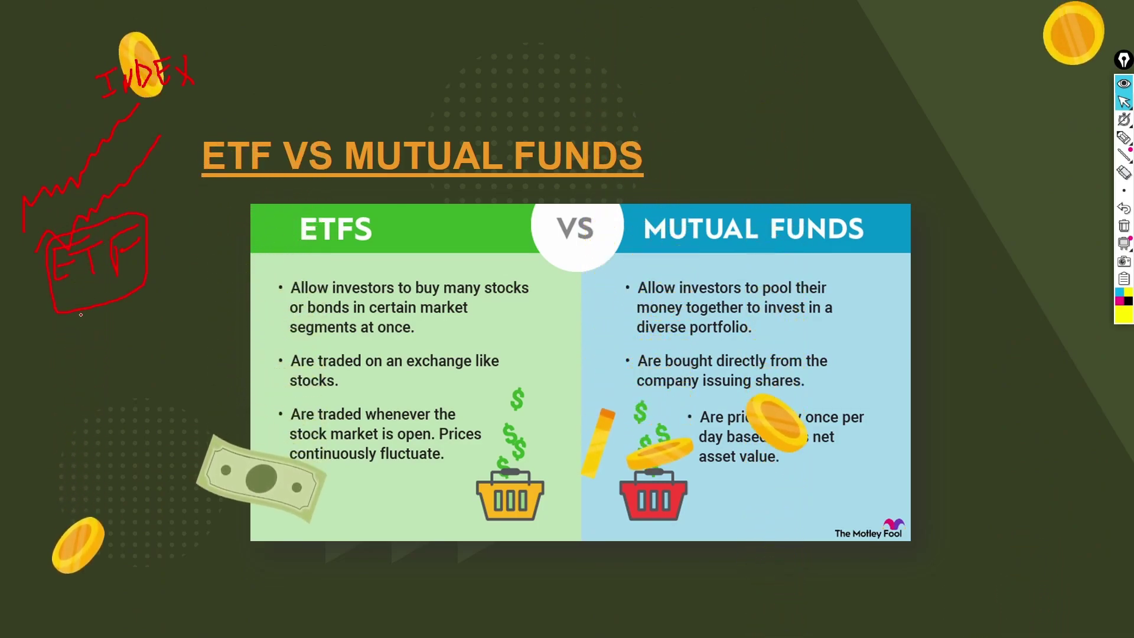
{"action": "left_click_drag", "start_coordinate": [118, 285], "coordinate": [80, 323]}
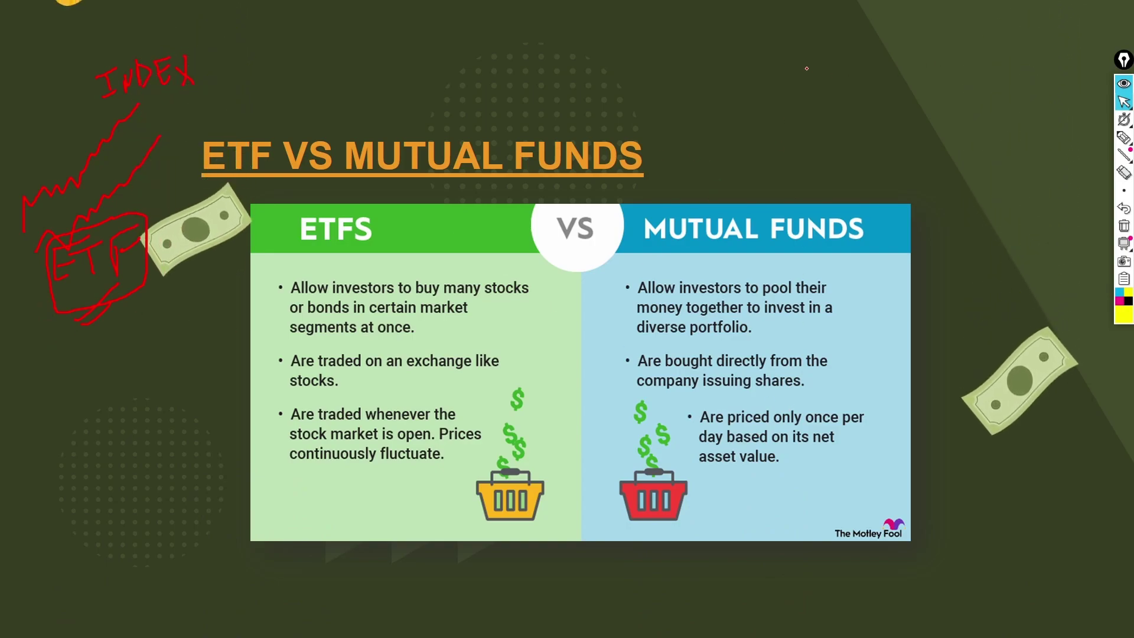
Step: Handwrite HDFC AMC in red at the top right and circle it
{"action": "mouse_move", "coordinate": [807, 69]}
{"action": "left_mouse_down"}
{"action": "mouse_move", "coordinate": [822, 104]}
{"action": "mouse_move", "coordinate": [838, 78]}
{"action": "left_mouse_up"}
{"action": "mouse_move", "coordinate": [836, 64]}
{"action": "left_mouse_down"}
{"action": "mouse_move", "coordinate": [840, 90]}
{"action": "mouse_move", "coordinate": [886, 91]}
{"action": "left_mouse_up"}
{"action": "mouse_move", "coordinate": [925, 55]}
{"action": "left_mouse_down"}
{"action": "mouse_move", "coordinate": [928, 89]}
{"action": "mouse_move", "coordinate": [950, 55]}
{"action": "mouse_move", "coordinate": [945, 69]}
{"action": "mouse_move", "coordinate": [985, 74]}
{"action": "left_mouse_up"}
{"action": "mouse_move", "coordinate": [916, 161]}
{"action": "left_mouse_down"}
{"action": "mouse_move", "coordinate": [954, 166]}
{"action": "mouse_move", "coordinate": [948, 134]}
{"action": "mouse_move", "coordinate": [980, 141]}
{"action": "left_mouse_up"}
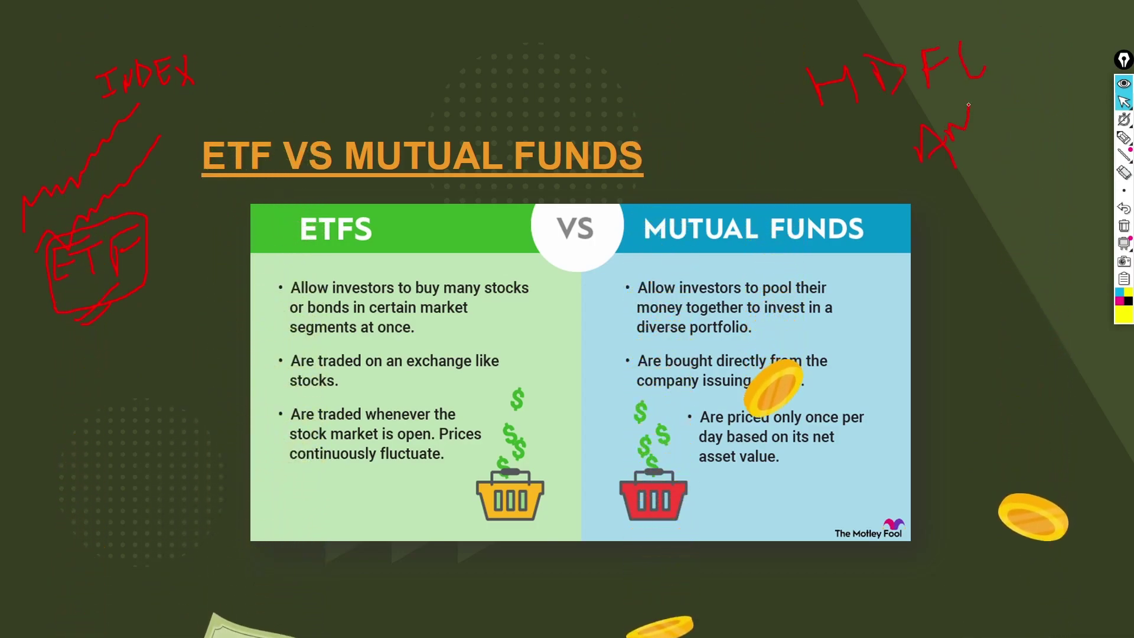
{"action": "left_click_drag", "start_coordinate": [868, 41], "coordinate": [882, 27]}
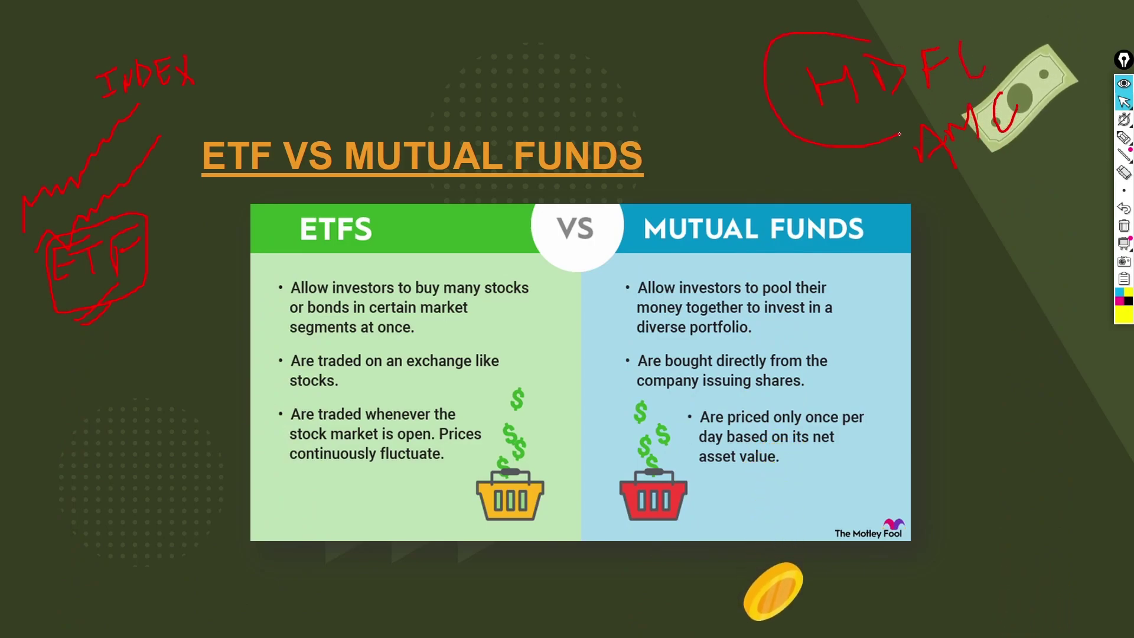
Step: Draw a vertical line down from the label with cross ticks, looping around it like a ladder
{"action": "left_click_drag", "start_coordinate": [1007, 193], "coordinate": [1029, 479]}
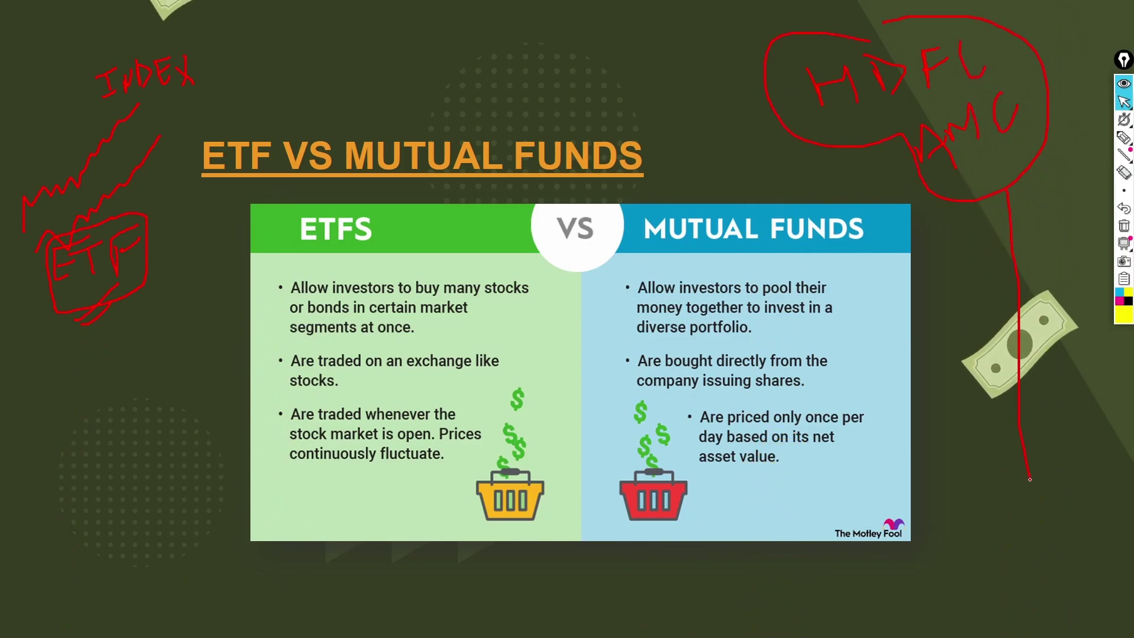
{"action": "mouse_move", "coordinate": [993, 226]}
{"action": "left_mouse_down"}
{"action": "mouse_move", "coordinate": [1018, 220]}
{"action": "mouse_move", "coordinate": [1028, 241]}
{"action": "left_mouse_up"}
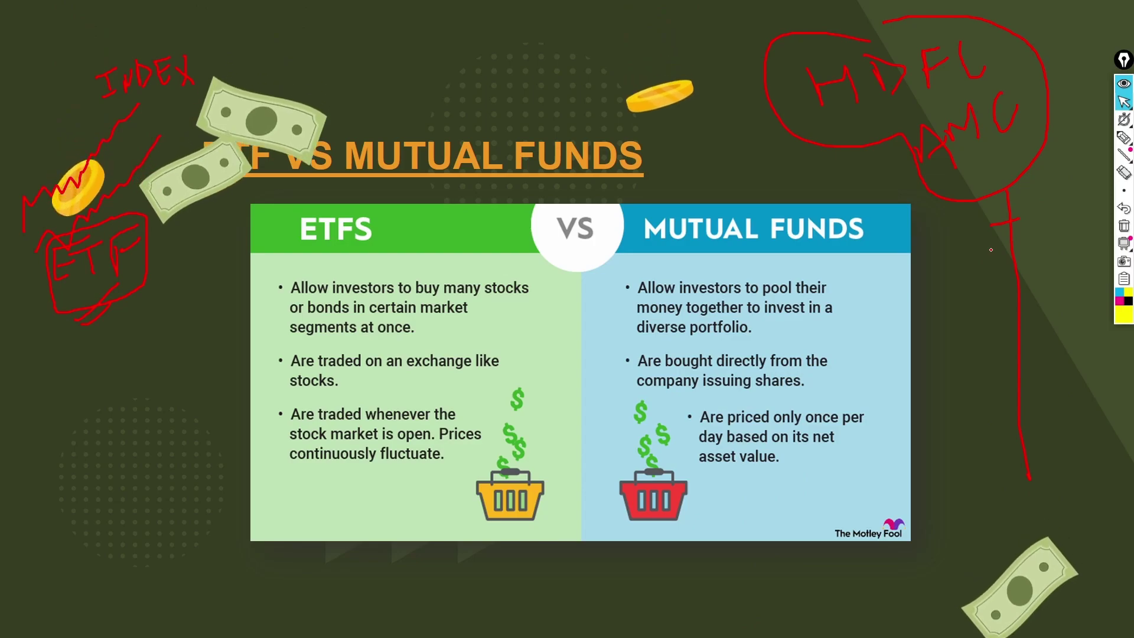
{"action": "left_click_drag", "start_coordinate": [998, 277], "coordinate": [1034, 265]}
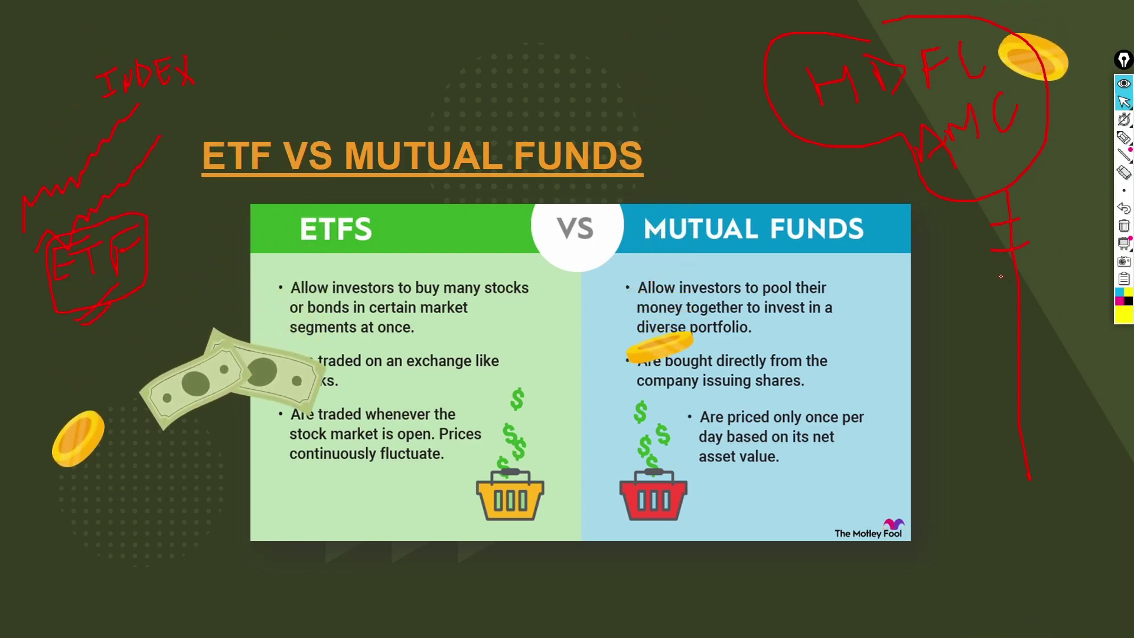
{"action": "left_click_drag", "start_coordinate": [998, 305], "coordinate": [1046, 288]}
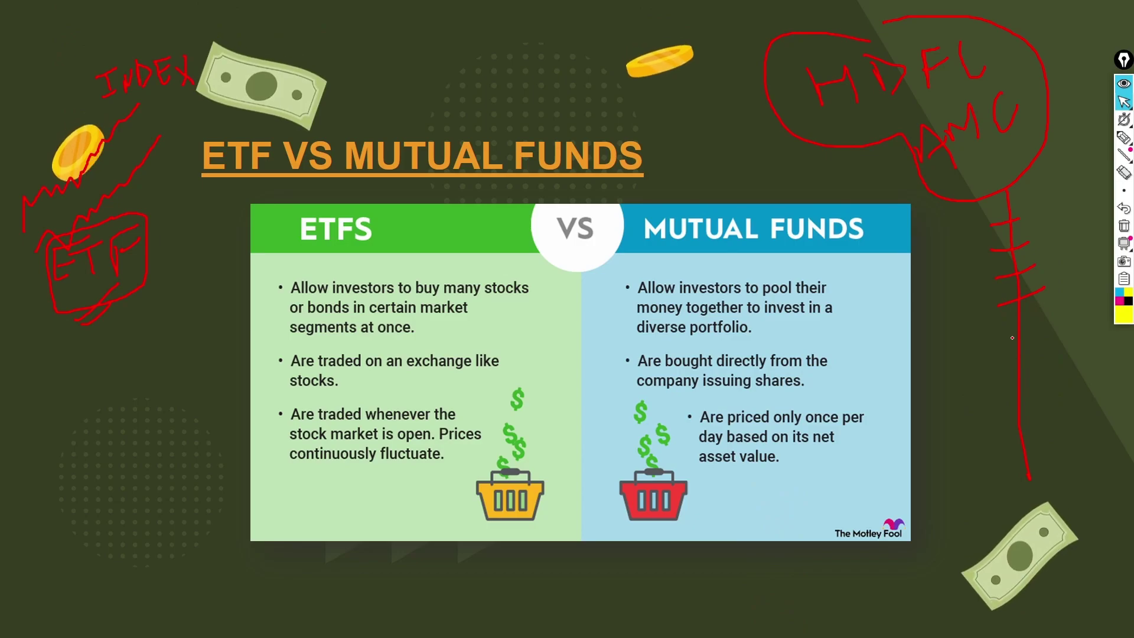
{"action": "left_click_drag", "start_coordinate": [1008, 335], "coordinate": [1078, 316]}
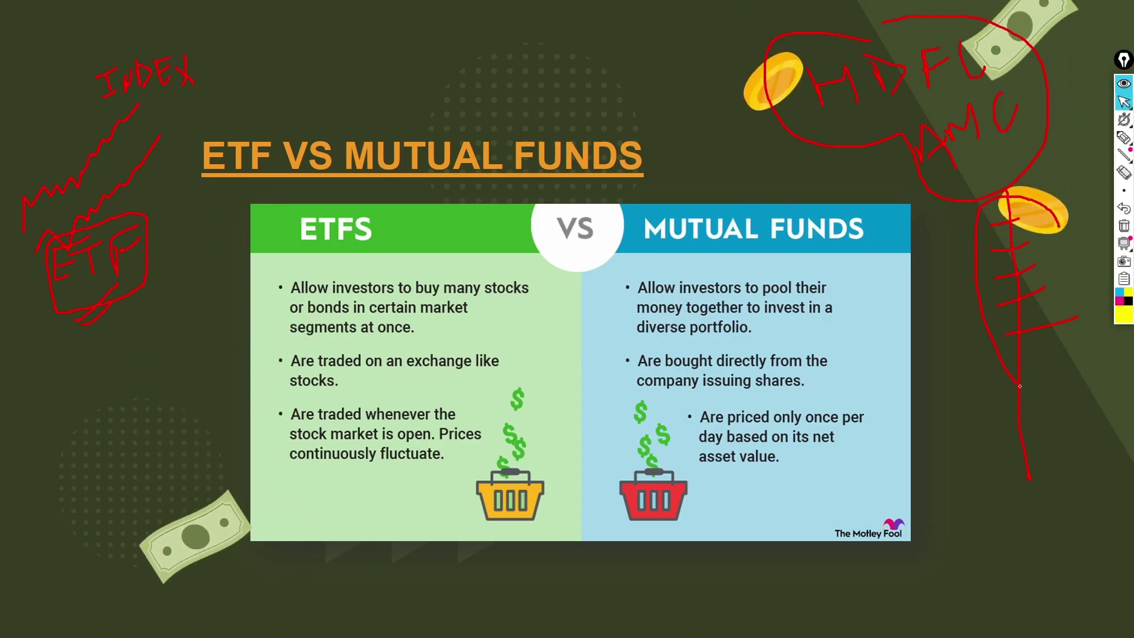
{"action": "left_click_drag", "start_coordinate": [1057, 227], "coordinate": [1004, 198]}
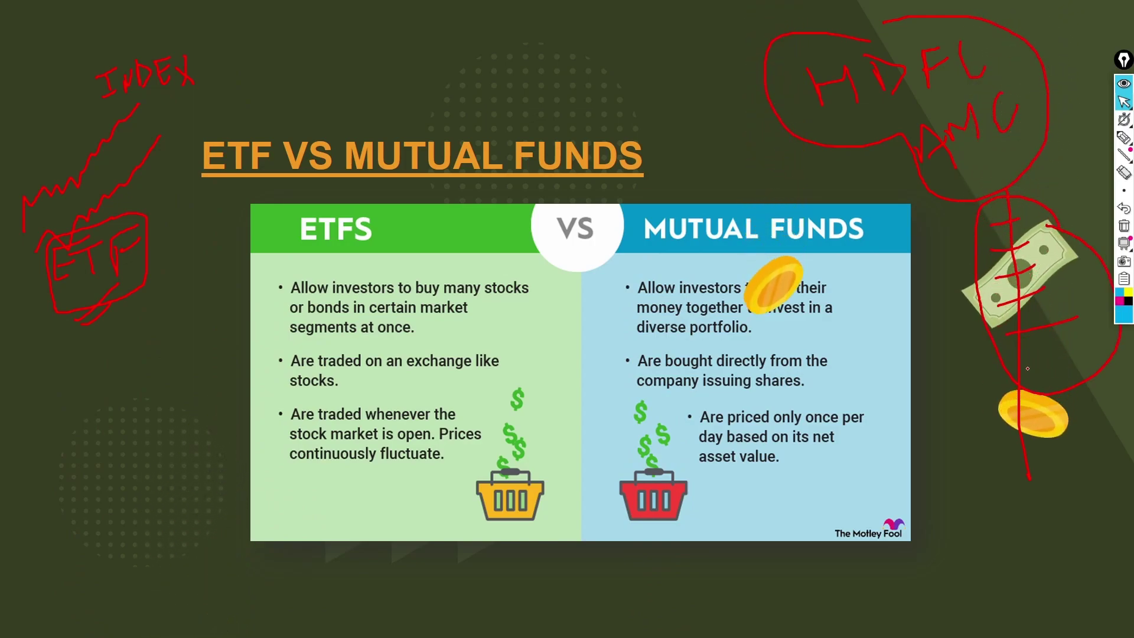
{"action": "left_click_drag", "start_coordinate": [1010, 393], "coordinate": [1072, 378]}
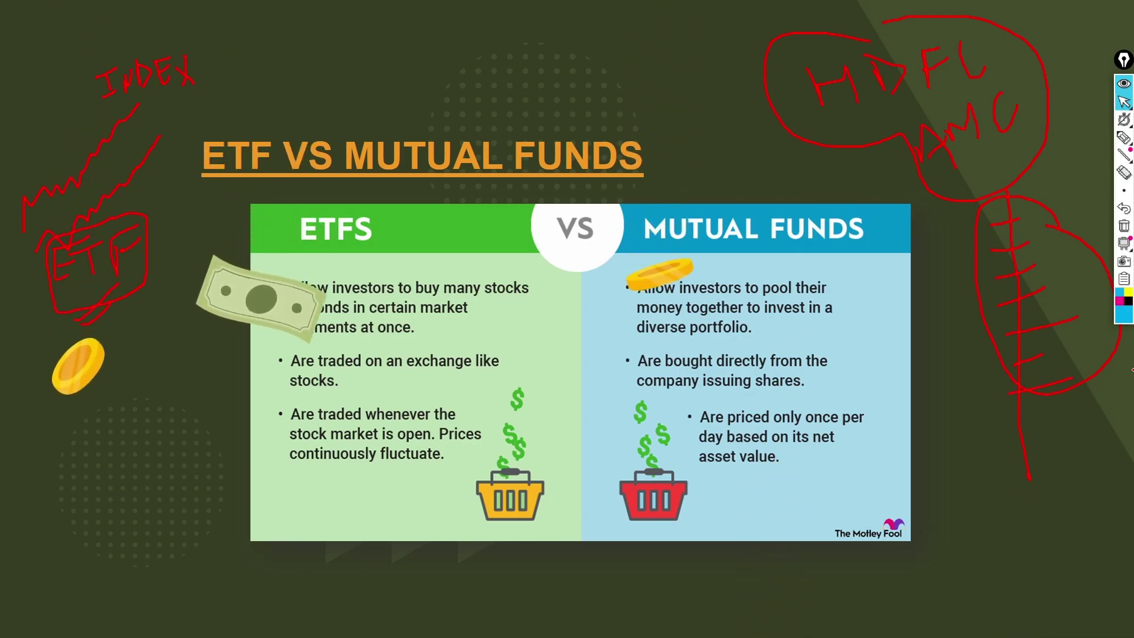
{"action": "left_click", "coordinate": [1123, 155]}
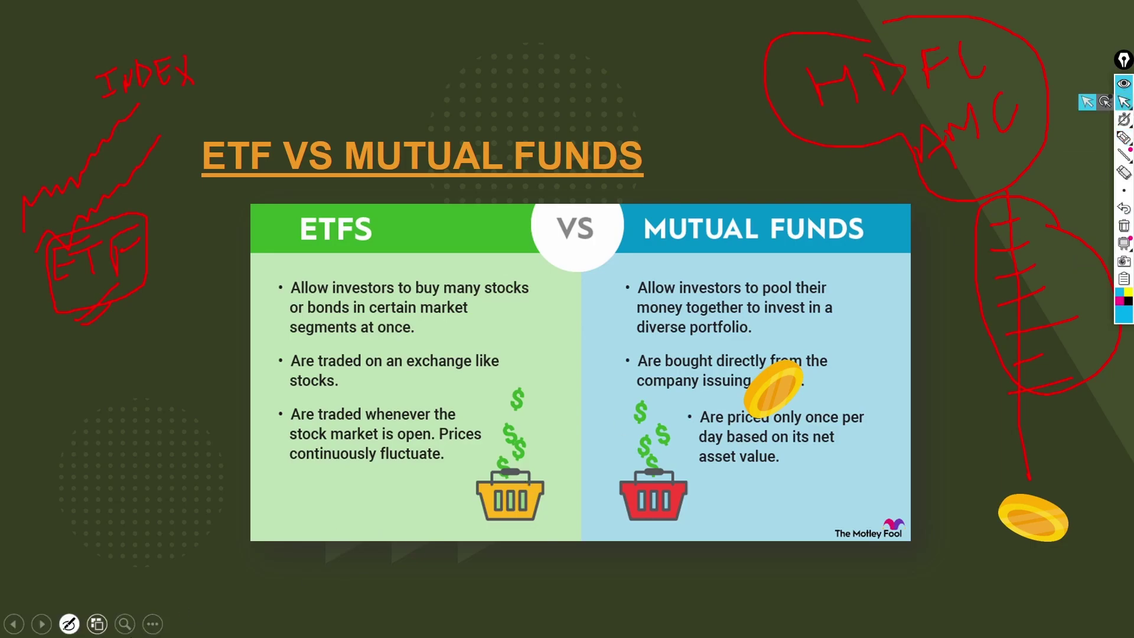
Step: Erase all ink on the slide and switch to the NIFTY 50 and Nifty BeES charts in Chrome
{"action": "left_click", "coordinate": [70, 620]}
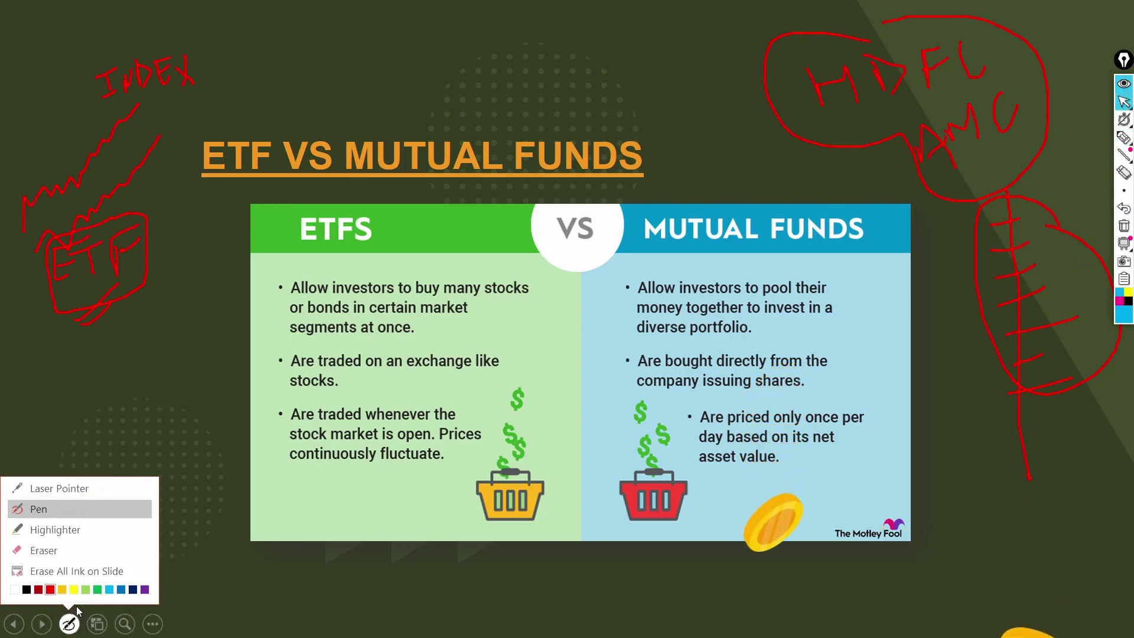
{"action": "left_click", "coordinate": [78, 571]}
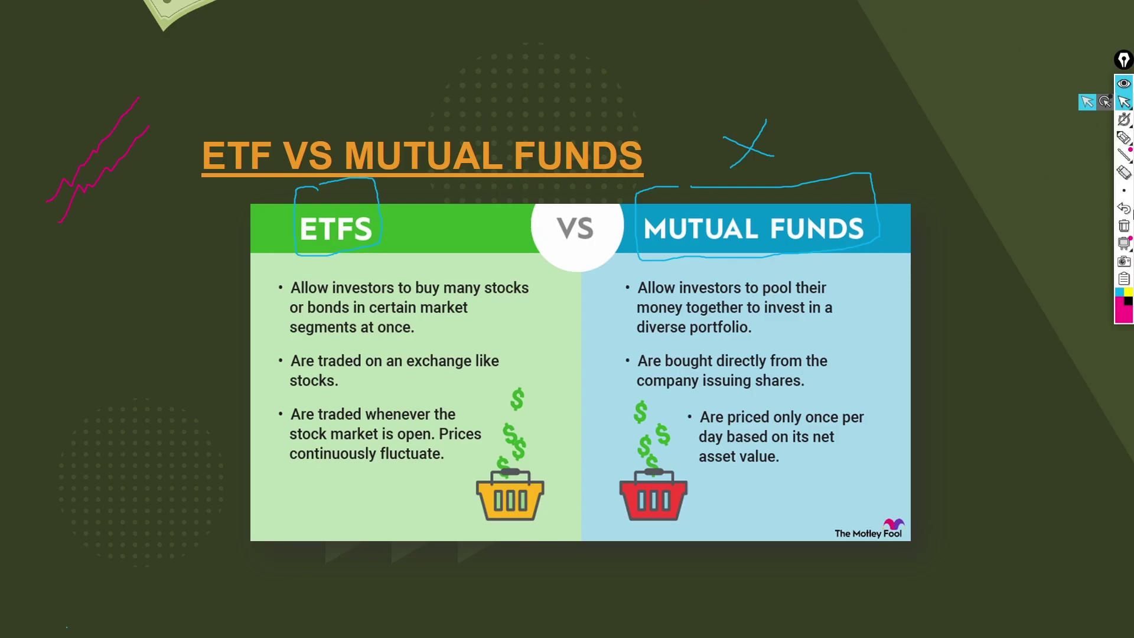
{"action": "key", "text": "alt+Tab"}
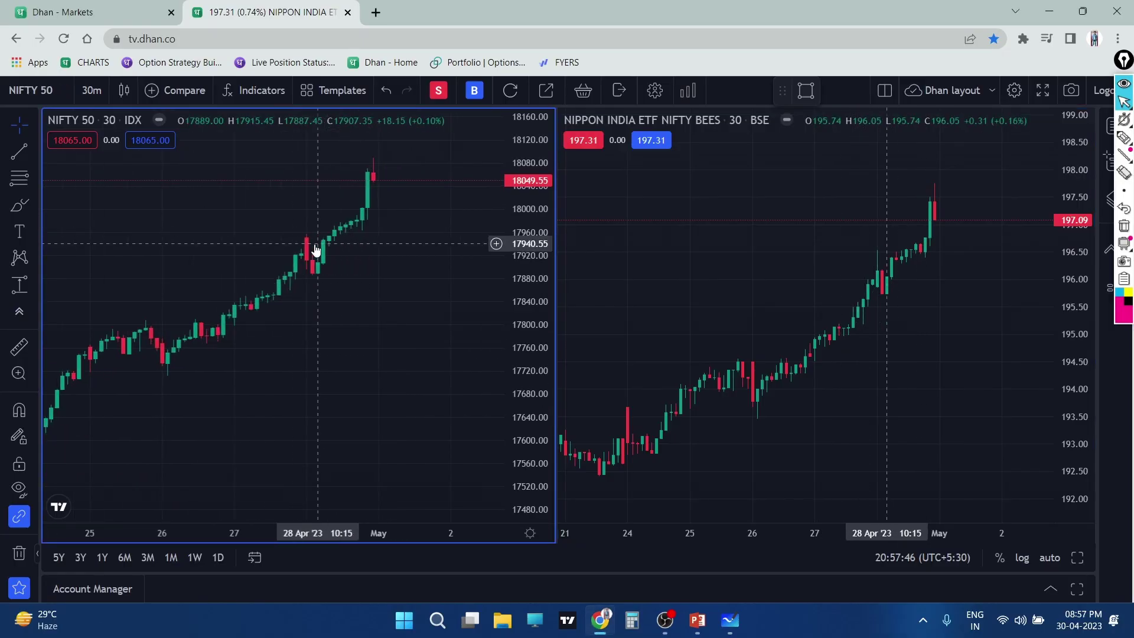
Step: Pan both linked charts back to 24–28 April and clear the pink ink markings
{"action": "left_click_drag", "start_coordinate": [316, 250], "coordinate": [367, 299]}
{"action": "left_click", "coordinate": [812, 284]}
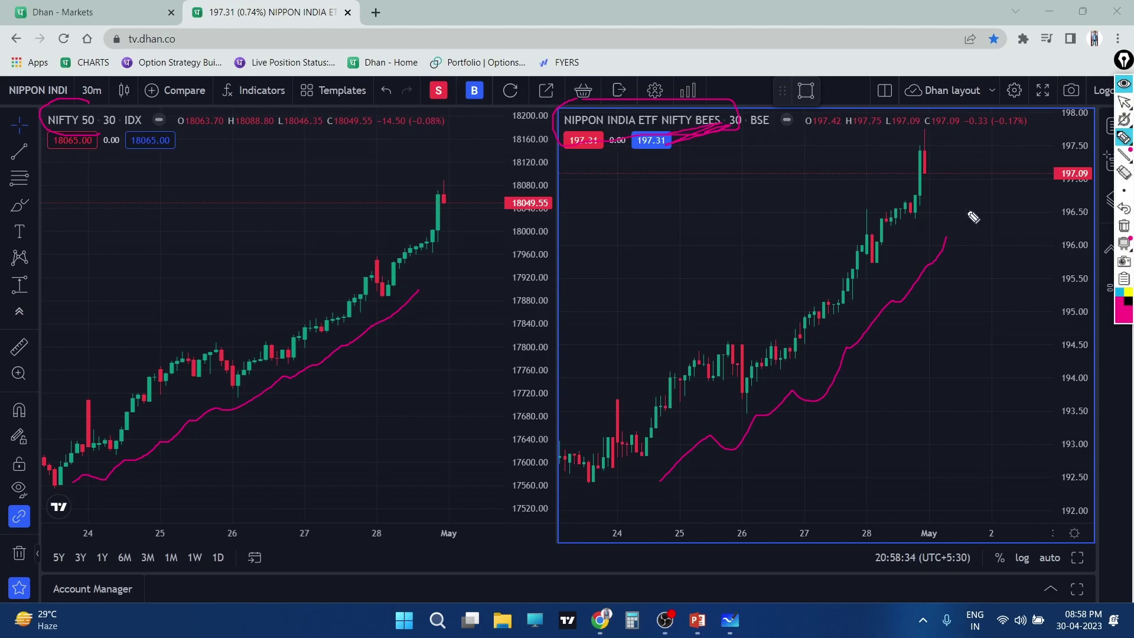
{"action": "left_click", "coordinate": [1124, 226]}
Step: Erase the stray pink stroke and rescale the NIFTY 50 chart
{"action": "left_click_drag", "start_coordinate": [373, 378], "coordinate": [398, 357]}
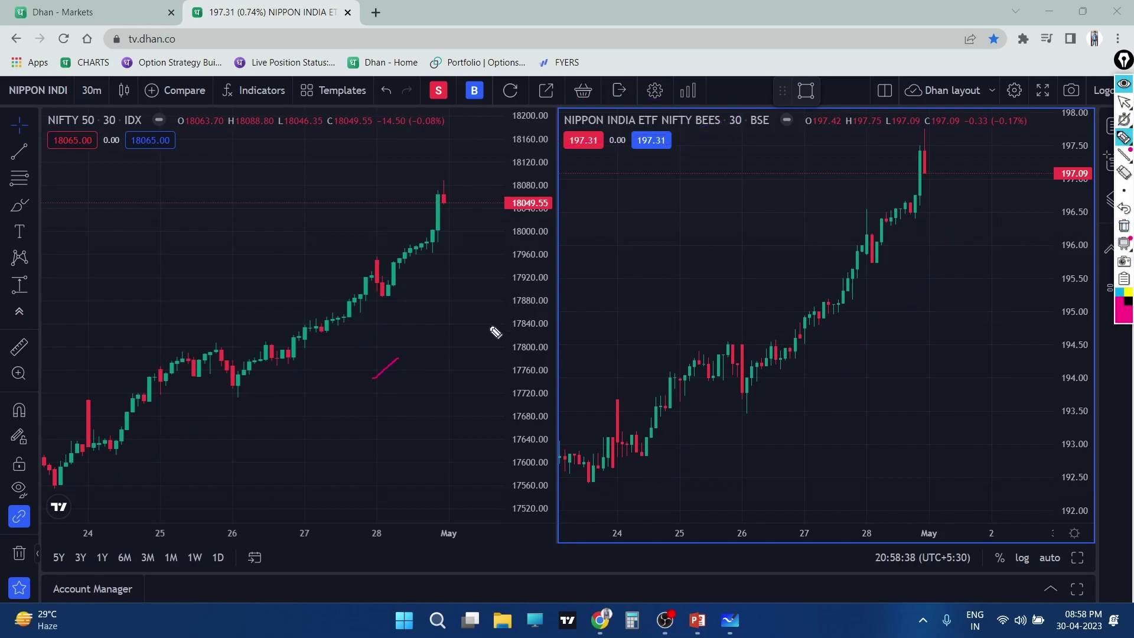
{"action": "left_click", "coordinate": [1123, 229]}
{"action": "left_click", "coordinate": [1124, 101]}
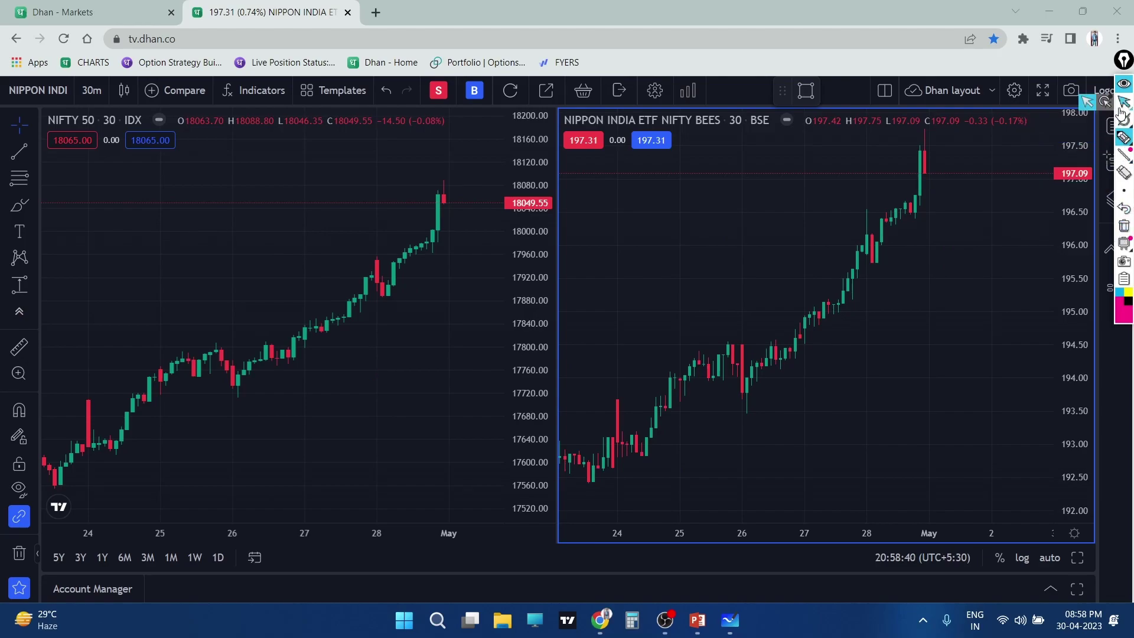
{"action": "left_click_drag", "start_coordinate": [523, 251], "coordinate": [506, 267]}
{"action": "scroll", "coordinate": [393, 354], "scroll_direction": "down", "scroll_amount": 2}
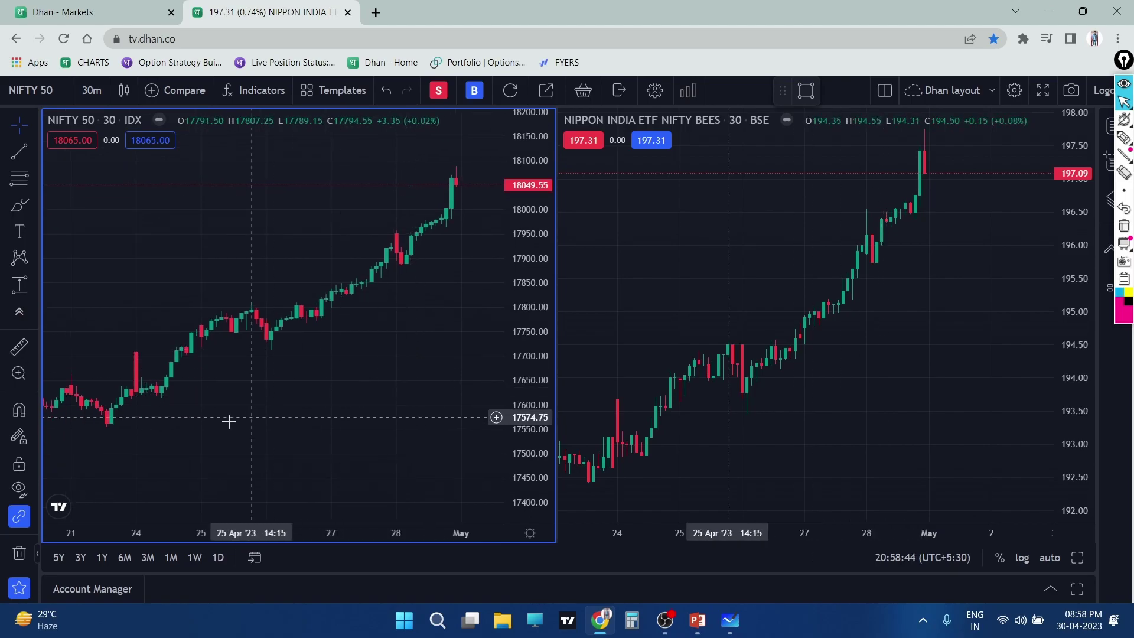
Step: Measure the NIFTY 50 dip from 17856 on 26 April: −128.60 (−0.72%)
{"action": "left_click", "coordinate": [21, 286]}
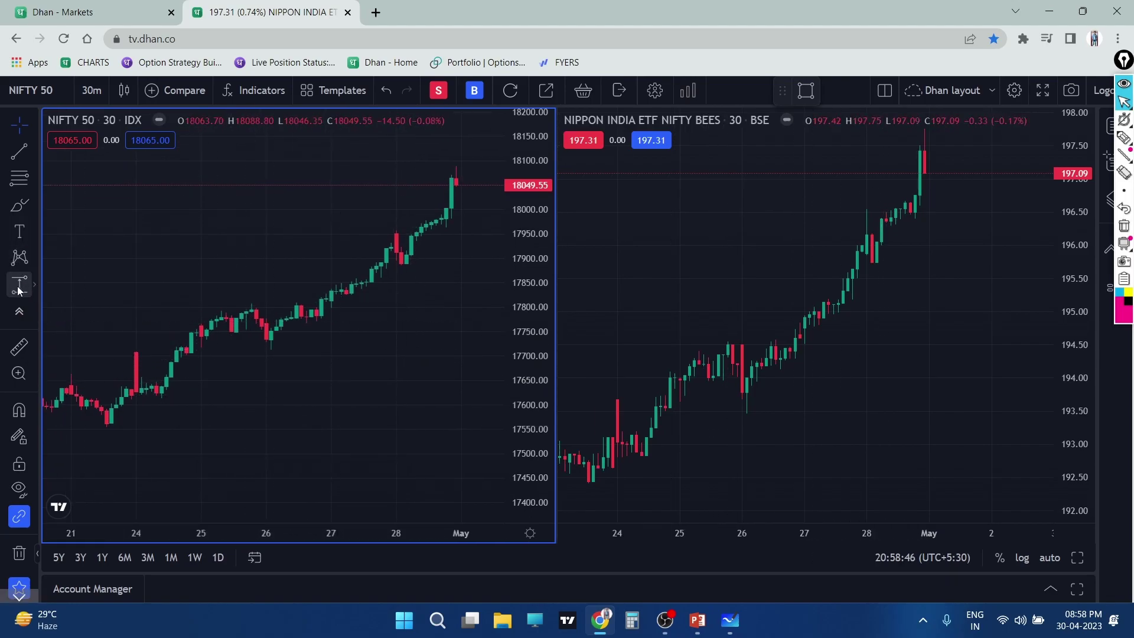
{"action": "left_click", "coordinate": [271, 279]}
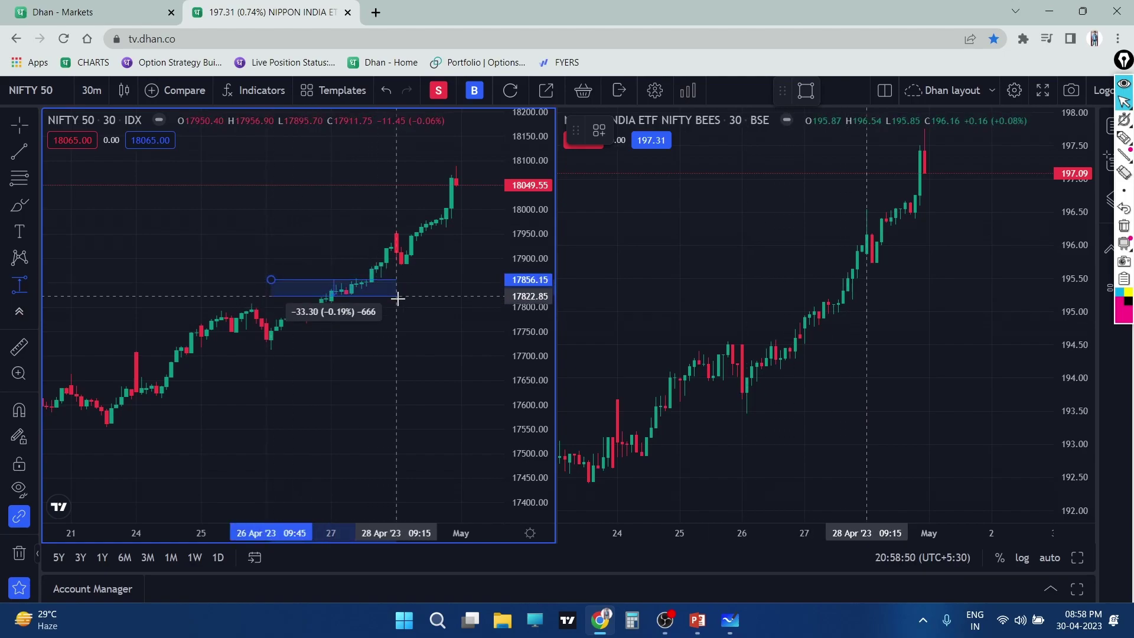
{"action": "left_click", "coordinate": [425, 348]}
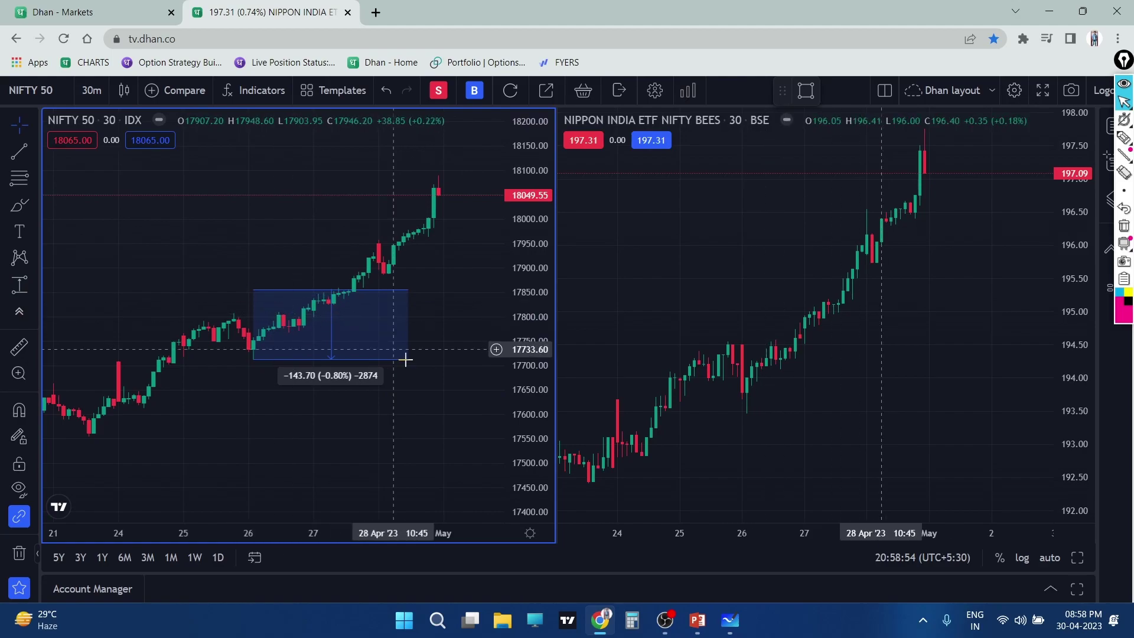
{"action": "mouse_move", "coordinate": [408, 359]}
{"action": "left_mouse_down"}
{"action": "mouse_move", "coordinate": [368, 355]}
{"action": "mouse_move", "coordinate": [379, 352]}
{"action": "left_mouse_up"}
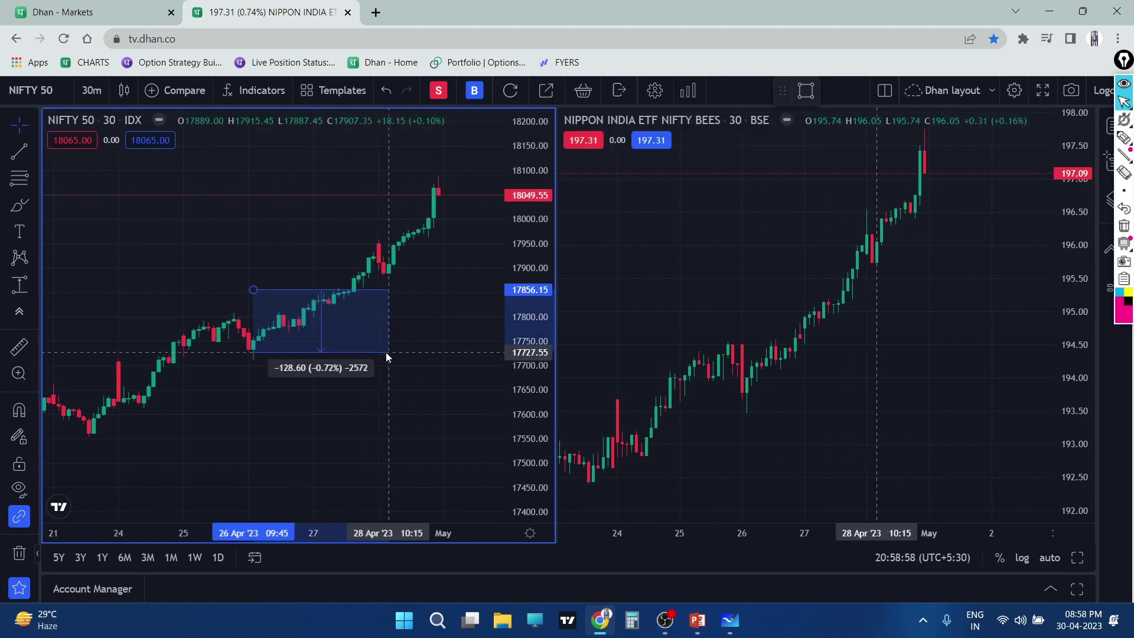
{"action": "left_click_drag", "start_coordinate": [379, 352], "coordinate": [375, 353]}
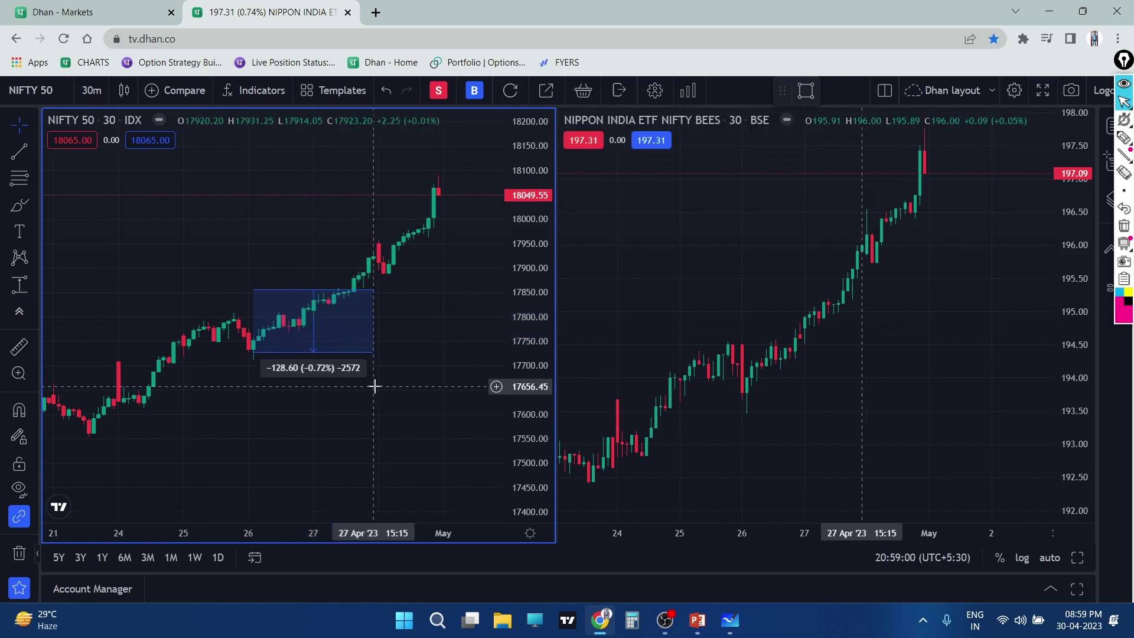
Step: Measure the NIPPON BEES dip from 194.88 at −1.61 (−0.83%) and reframe its chart
{"action": "left_click", "coordinate": [640, 313]}
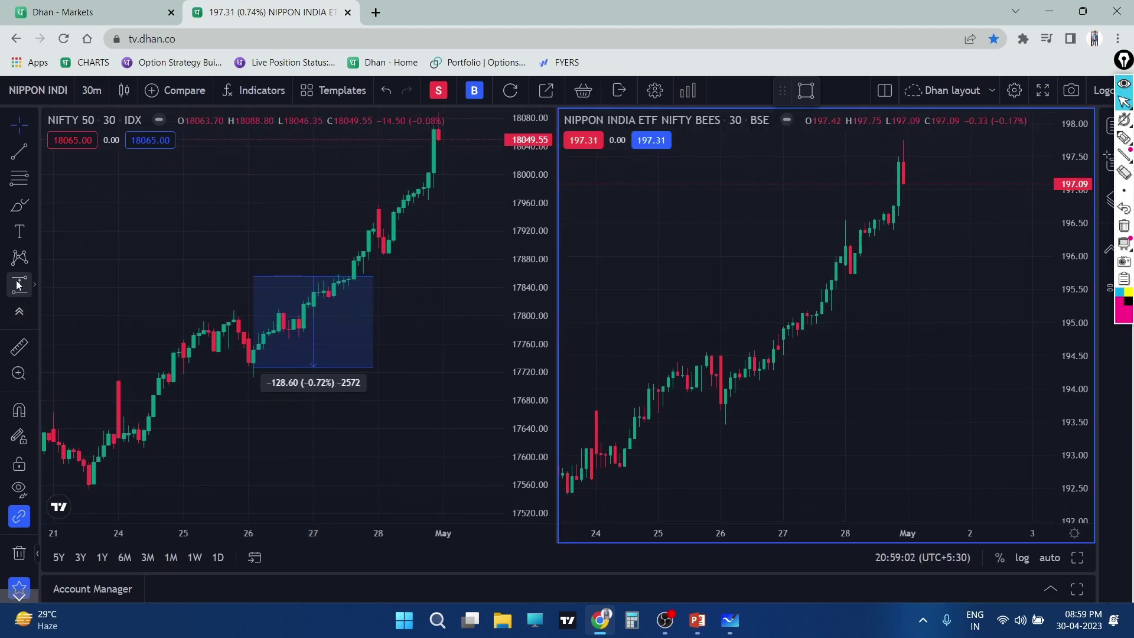
{"action": "left_click", "coordinate": [20, 284]}
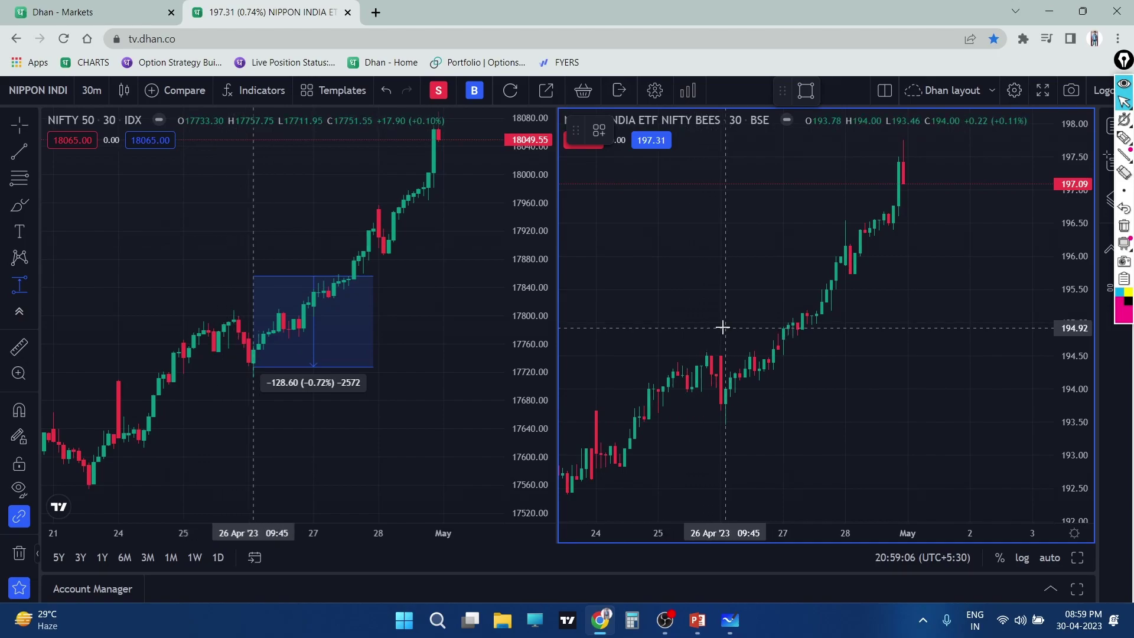
{"action": "left_click", "coordinate": [720, 329]}
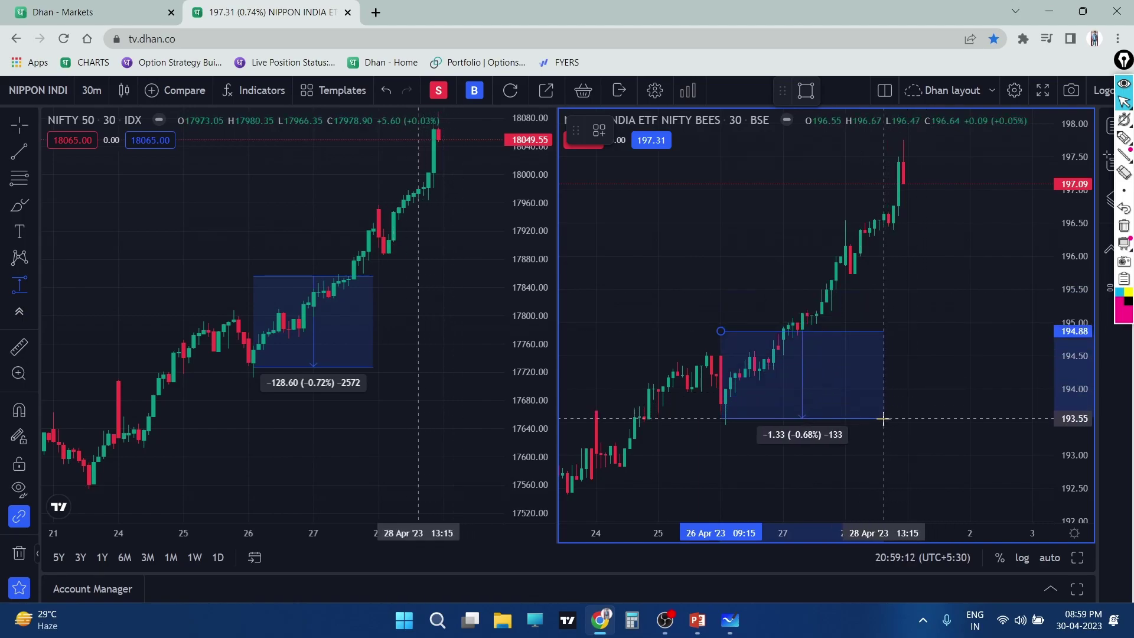
{"action": "left_click", "coordinate": [841, 437]}
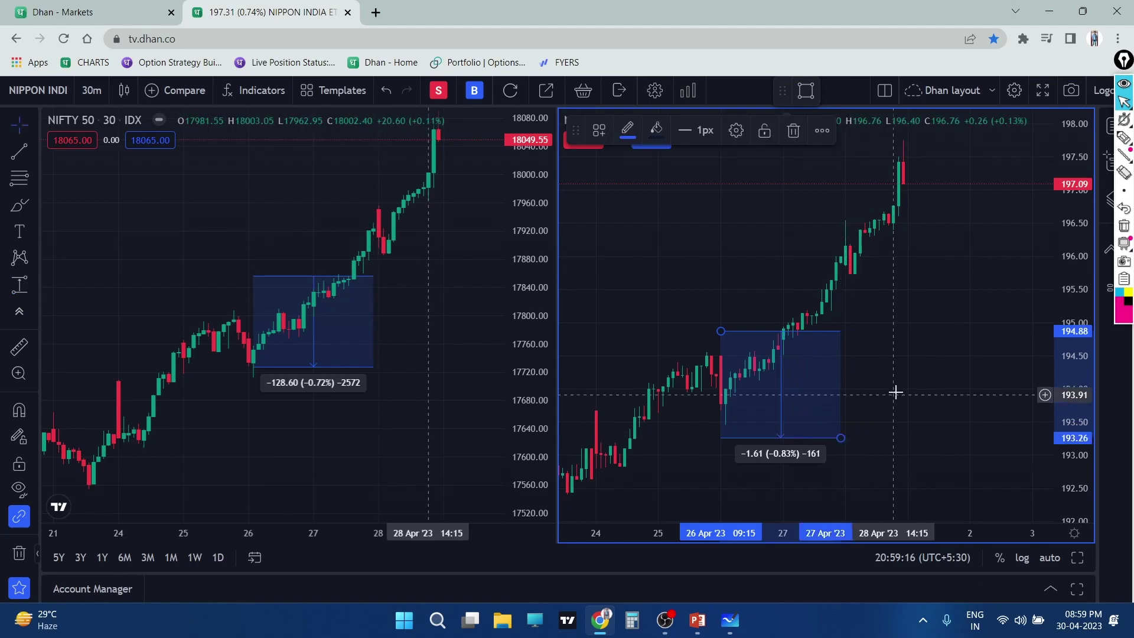
{"action": "scroll", "coordinate": [965, 373], "scroll_direction": "up", "scroll_amount": 1}
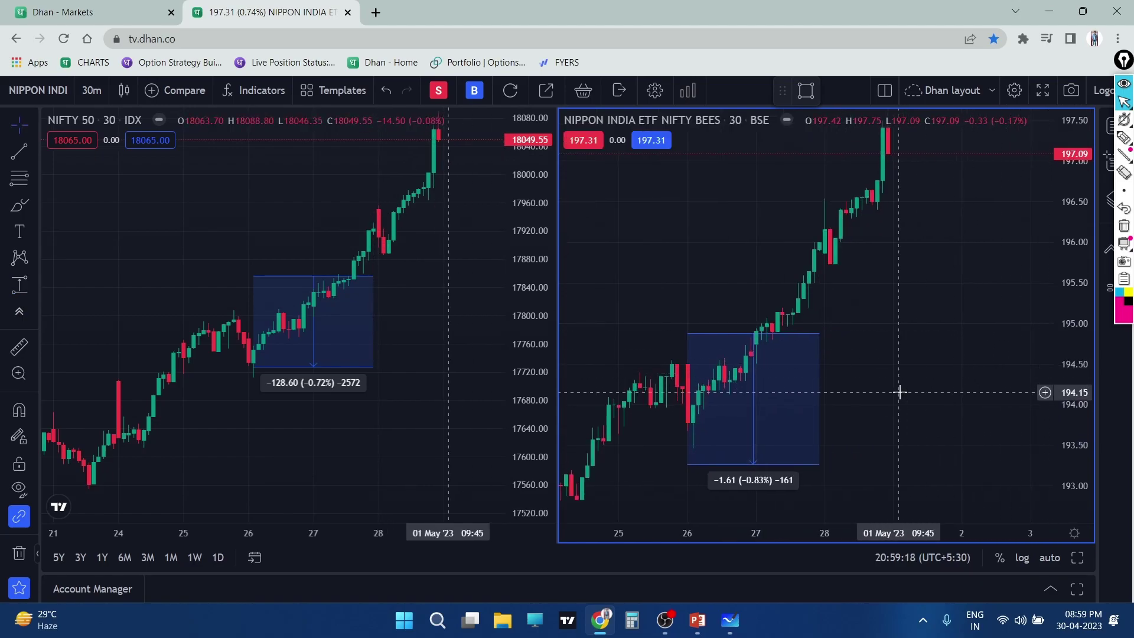
{"action": "left_click_drag", "start_coordinate": [899, 393], "coordinate": [922, 320]}
{"action": "scroll", "coordinate": [907, 324], "scroll_direction": "up", "scroll_amount": 1}
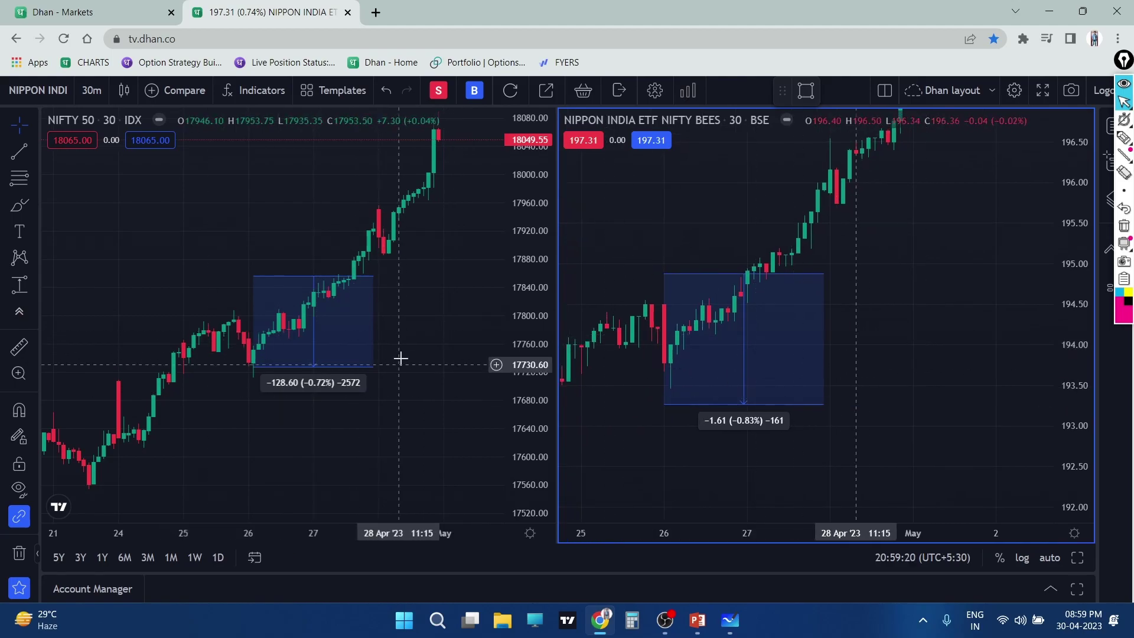
{"action": "left_click", "coordinate": [196, 327]}
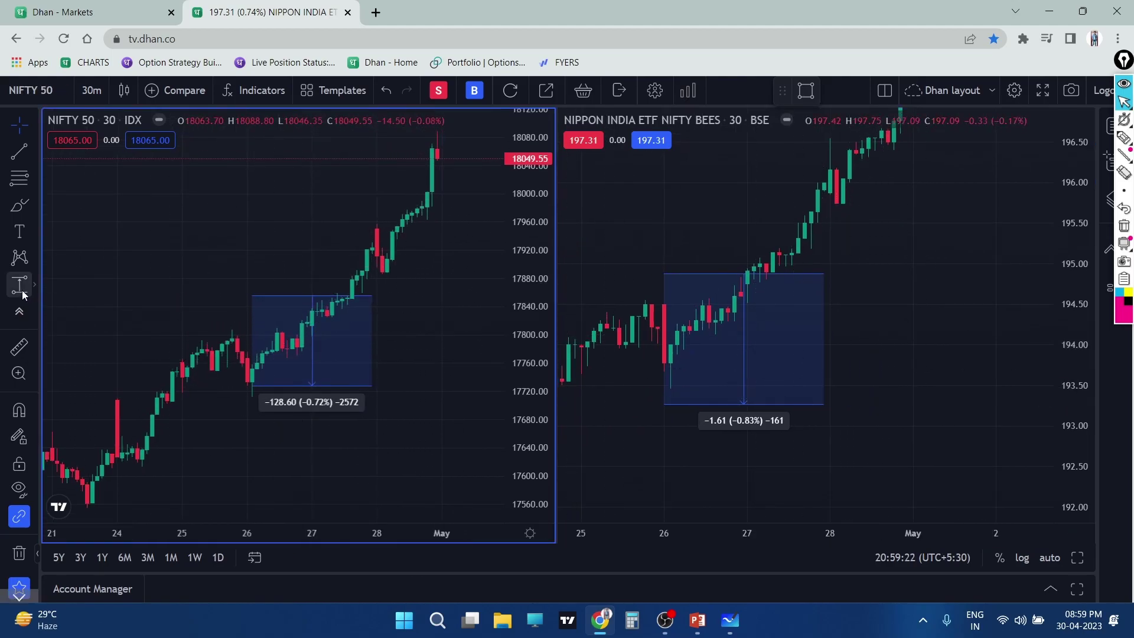
Step: Underline the NIFTY 50 dip low in pink and circle the candles in the NIPPON measured box
{"action": "left_click", "coordinate": [1124, 137]}
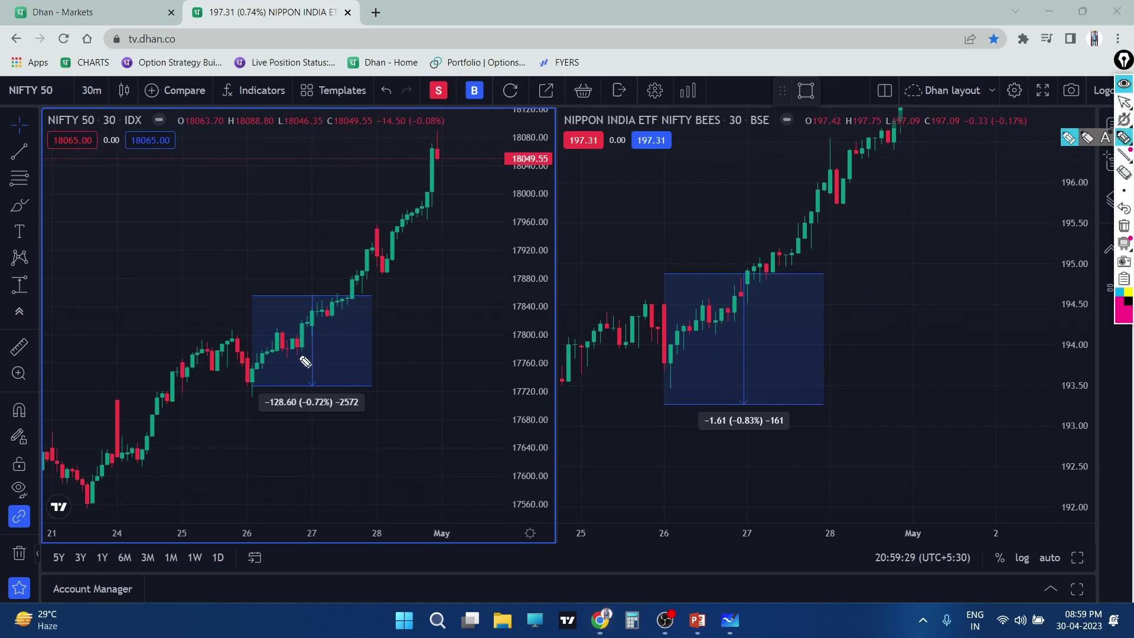
{"action": "left_click_drag", "start_coordinate": [235, 389], "coordinate": [302, 376]}
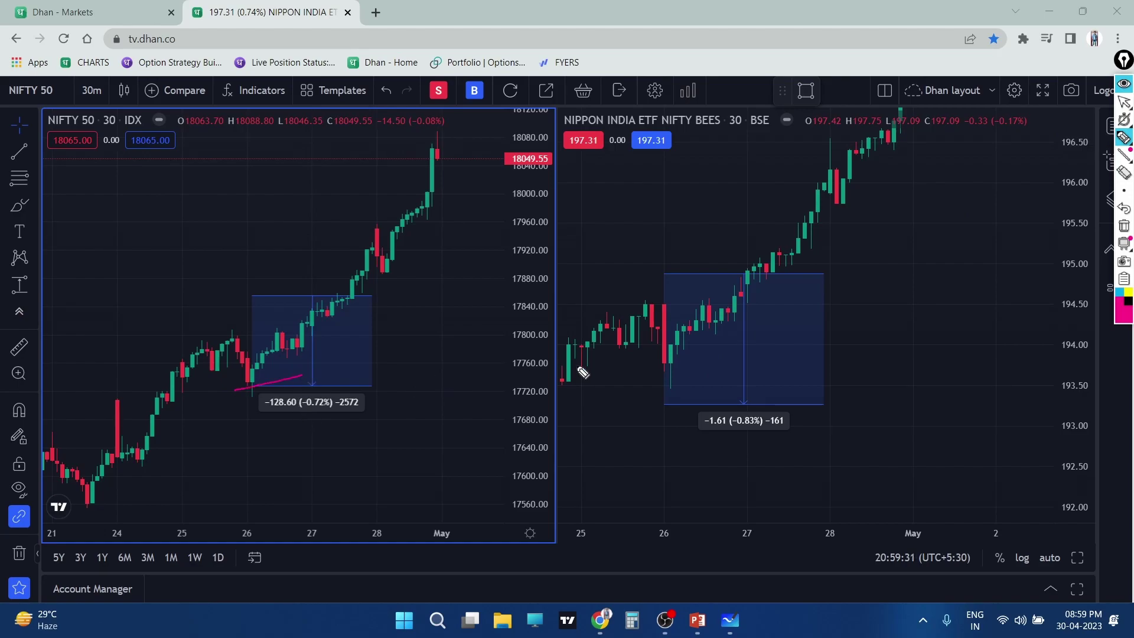
{"action": "left_click_drag", "start_coordinate": [636, 389], "coordinate": [683, 354]}
{"action": "left_click_drag", "start_coordinate": [732, 303], "coordinate": [739, 295]}
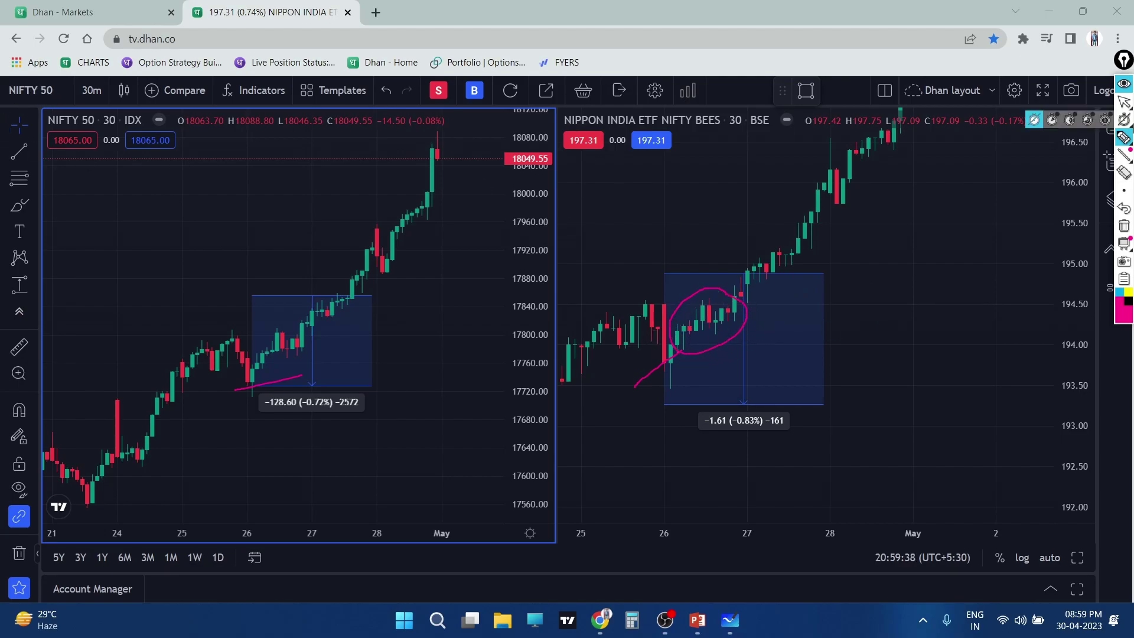
{"action": "left_click", "coordinate": [1124, 102]}
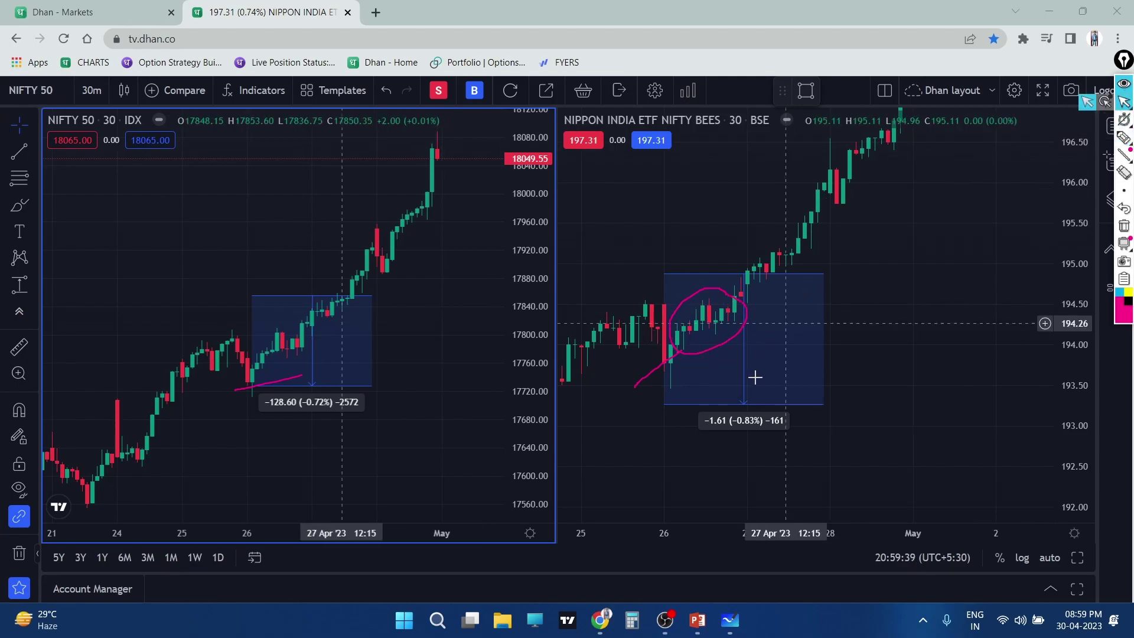
Step: Narrow the NIPPON BEES measured box to −1.59 (−0.81%) and reframe its chart
{"action": "left_click", "coordinate": [819, 406]}
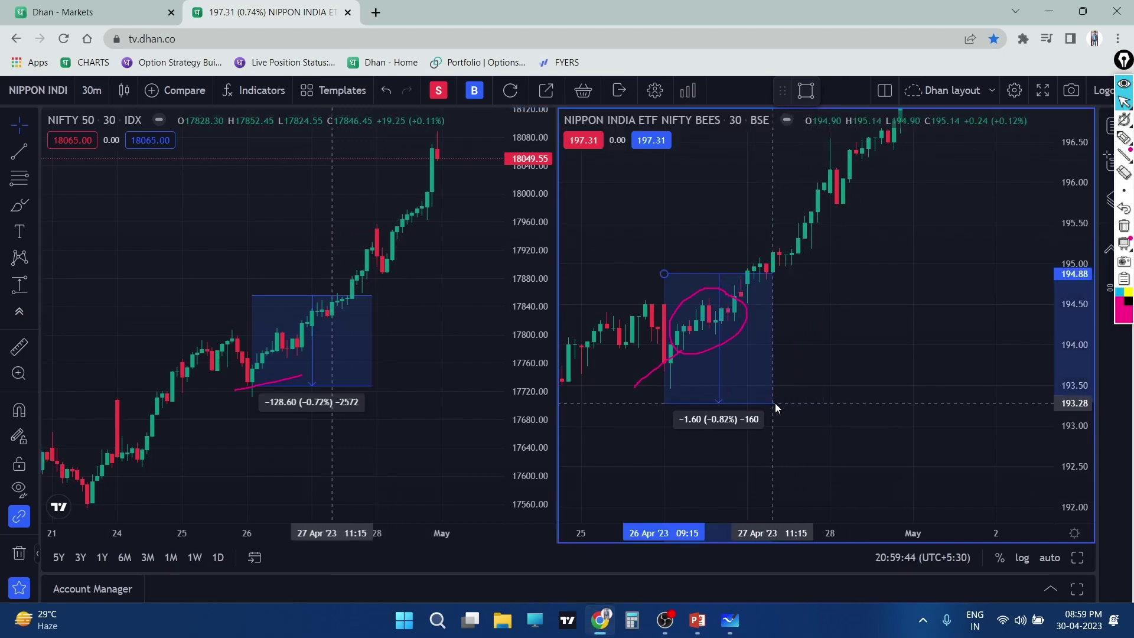
{"action": "left_click", "coordinate": [741, 402]}
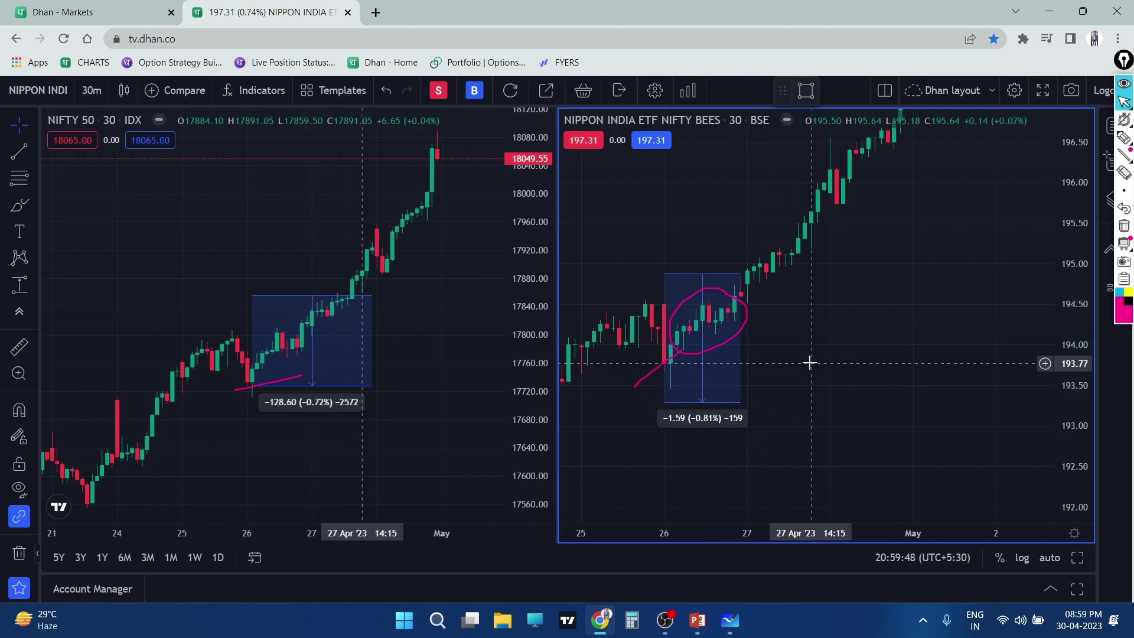
{"action": "scroll", "coordinate": [751, 372], "scroll_direction": "up", "scroll_amount": 2}
{"action": "left_click_drag", "start_coordinate": [752, 372], "coordinate": [948, 318]}
{"action": "scroll", "coordinate": [883, 357], "scroll_direction": "up", "scroll_amount": 1}
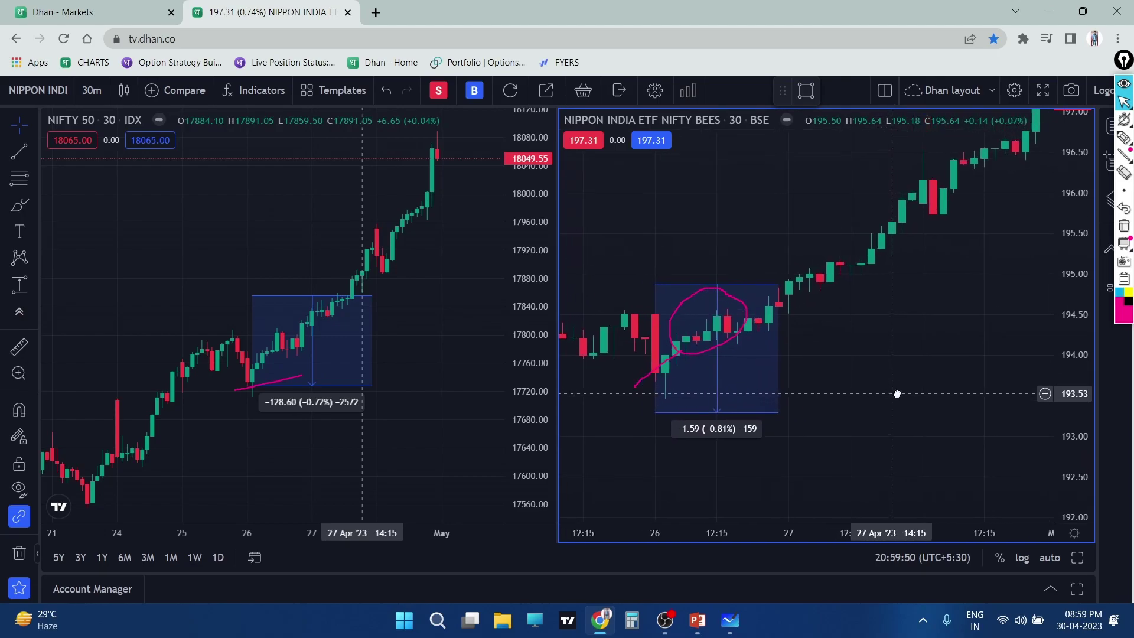
{"action": "left_click_drag", "start_coordinate": [884, 356], "coordinate": [829, 385]}
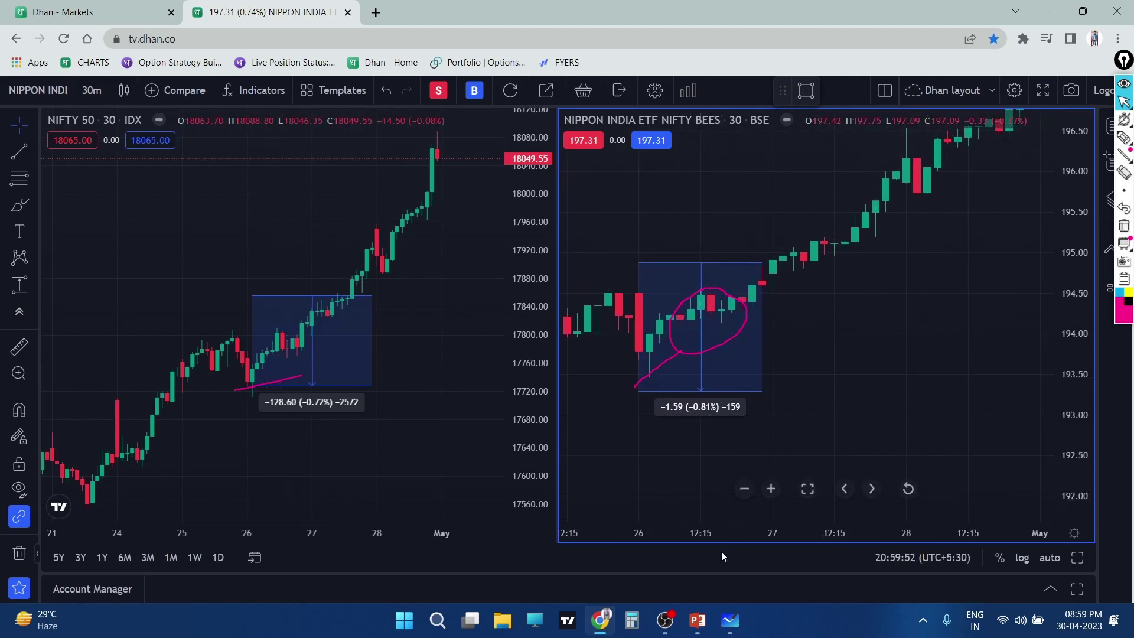
{"action": "mouse_move", "coordinate": [224, 412]}
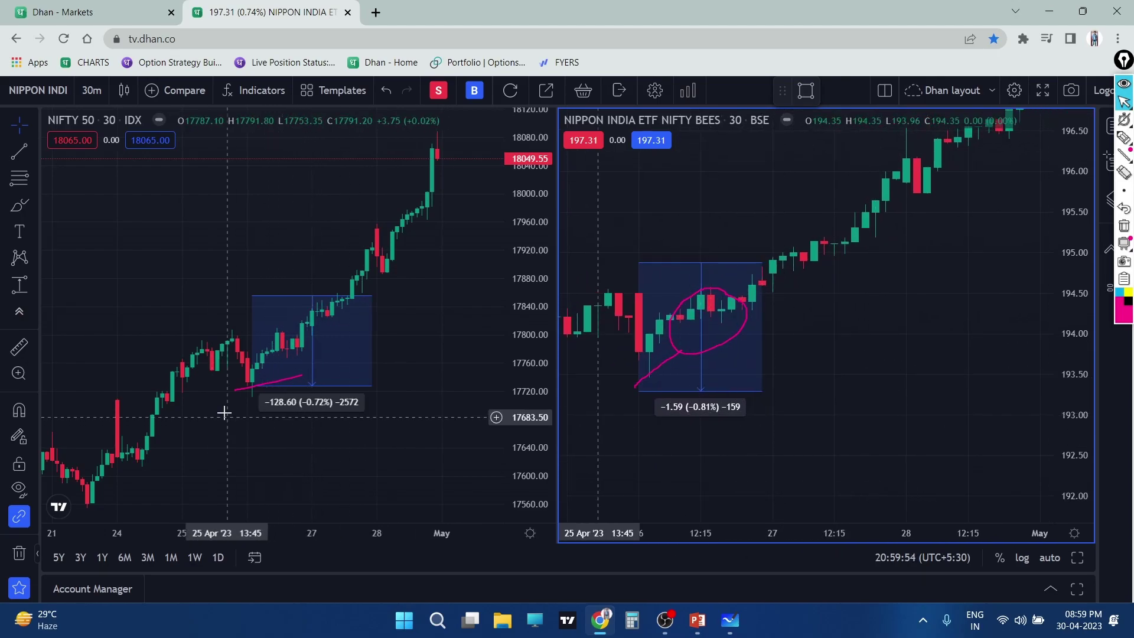
Step: Shrink the NIFTY 50 measured range to −114.05 (−0.64%) and shift it left
{"action": "left_click", "coordinate": [373, 386]}
{"action": "left_click_drag", "start_coordinate": [373, 385], "coordinate": [307, 375]}
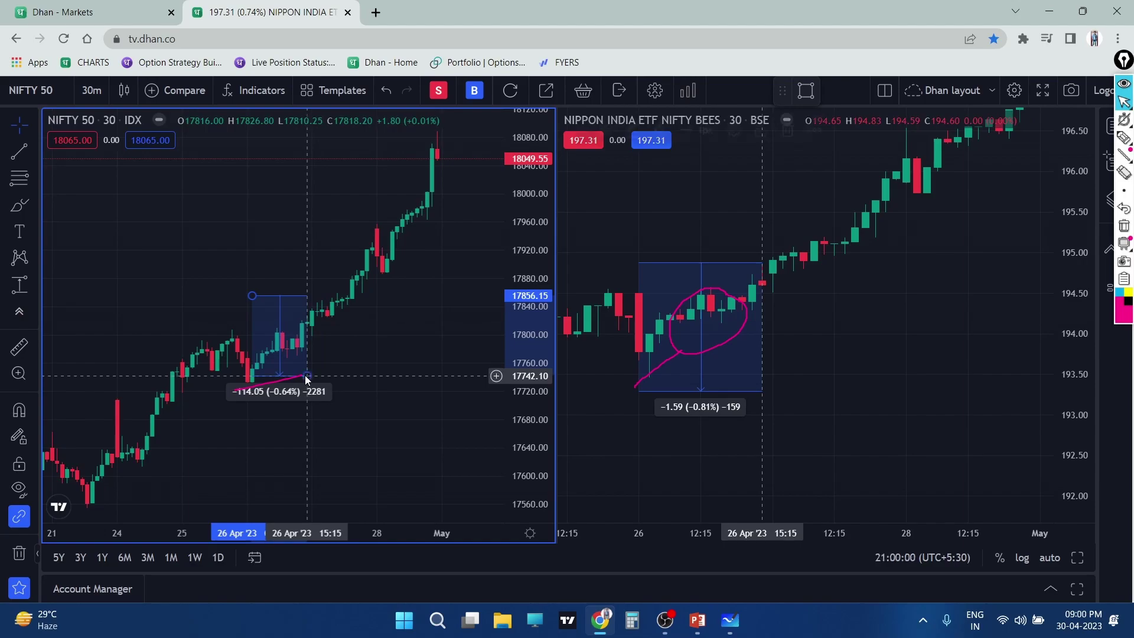
{"action": "scroll", "coordinate": [414, 382], "scroll_direction": "up", "scroll_amount": 3}
{"action": "left_click_drag", "start_coordinate": [393, 375], "coordinate": [276, 411]}
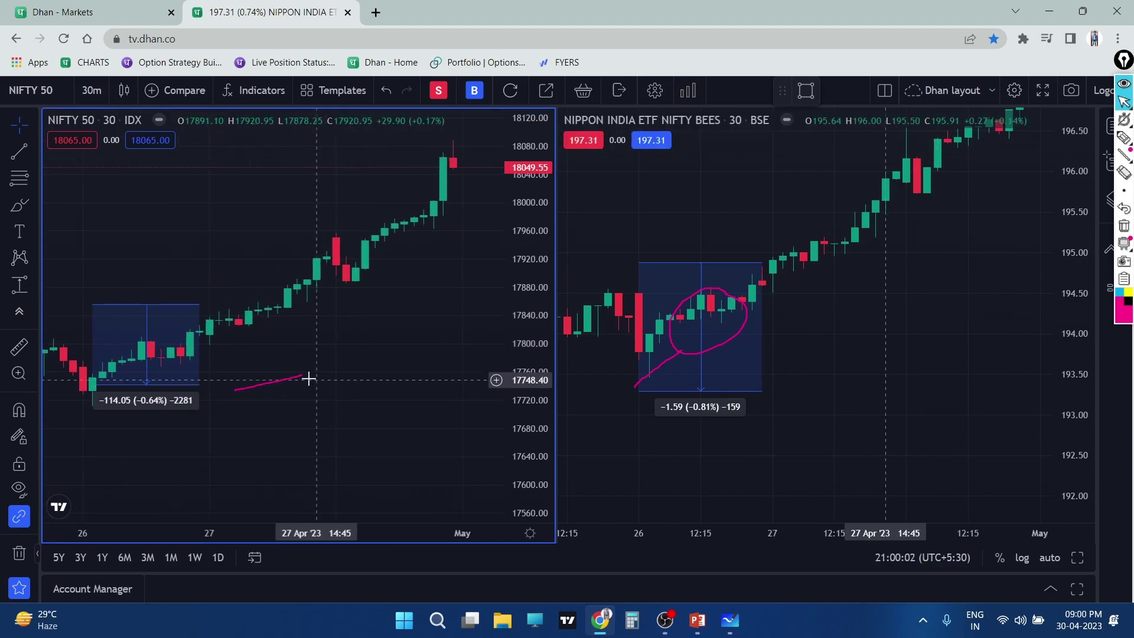
Step: Clear the pink ink, reframe both charts around their boxes, and pick the pink pen
{"action": "left_click", "coordinate": [1124, 226]}
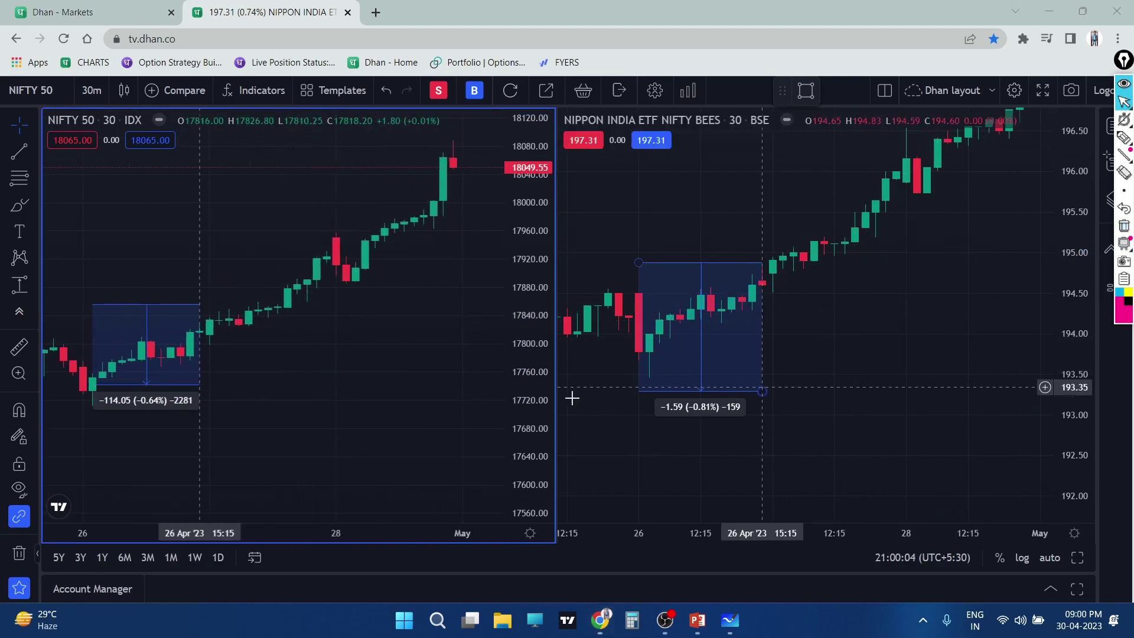
{"action": "left_click_drag", "start_coordinate": [298, 381], "coordinate": [398, 383]}
{"action": "scroll", "coordinate": [430, 362], "scroll_direction": "up", "scroll_amount": 1}
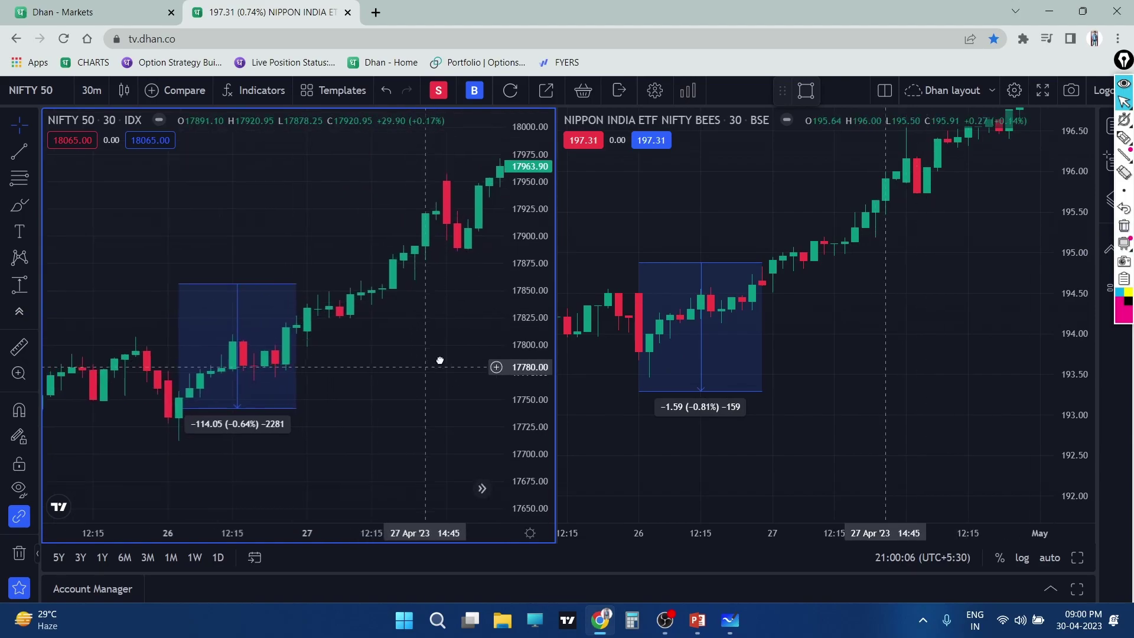
{"action": "scroll", "coordinate": [438, 359], "scroll_direction": "up", "scroll_amount": 1}
{"action": "scroll", "coordinate": [933, 329], "scroll_direction": "up", "scroll_amount": 2}
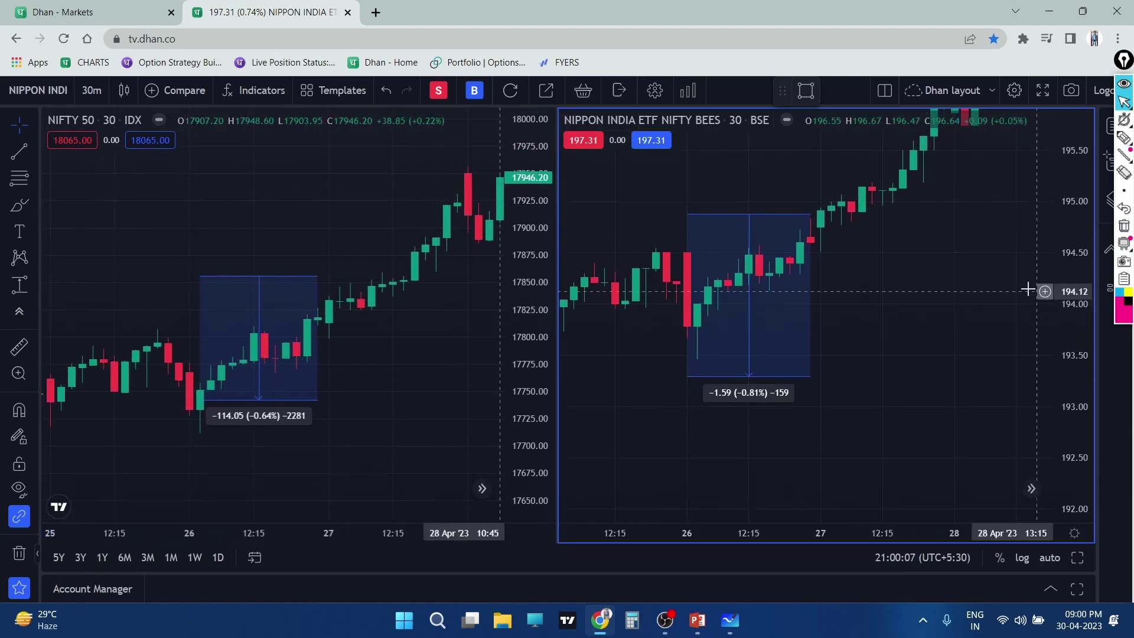
{"action": "left_click_drag", "start_coordinate": [887, 307], "coordinate": [965, 385]}
{"action": "scroll", "coordinate": [1056, 324], "scroll_direction": "up", "scroll_amount": 1}
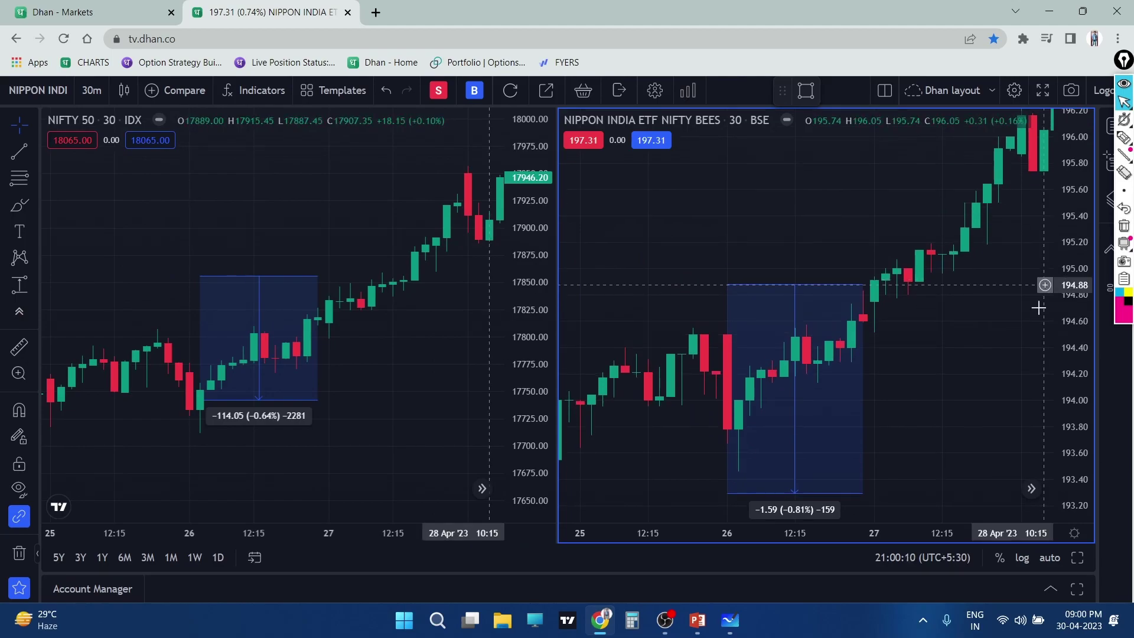
{"action": "scroll", "coordinate": [1000, 341], "scroll_direction": "up", "scroll_amount": 1}
{"action": "scroll", "coordinate": [1077, 340], "scroll_direction": "up", "scroll_amount": 1}
{"action": "scroll", "coordinate": [947, 317], "scroll_direction": "down", "scroll_amount": 1}
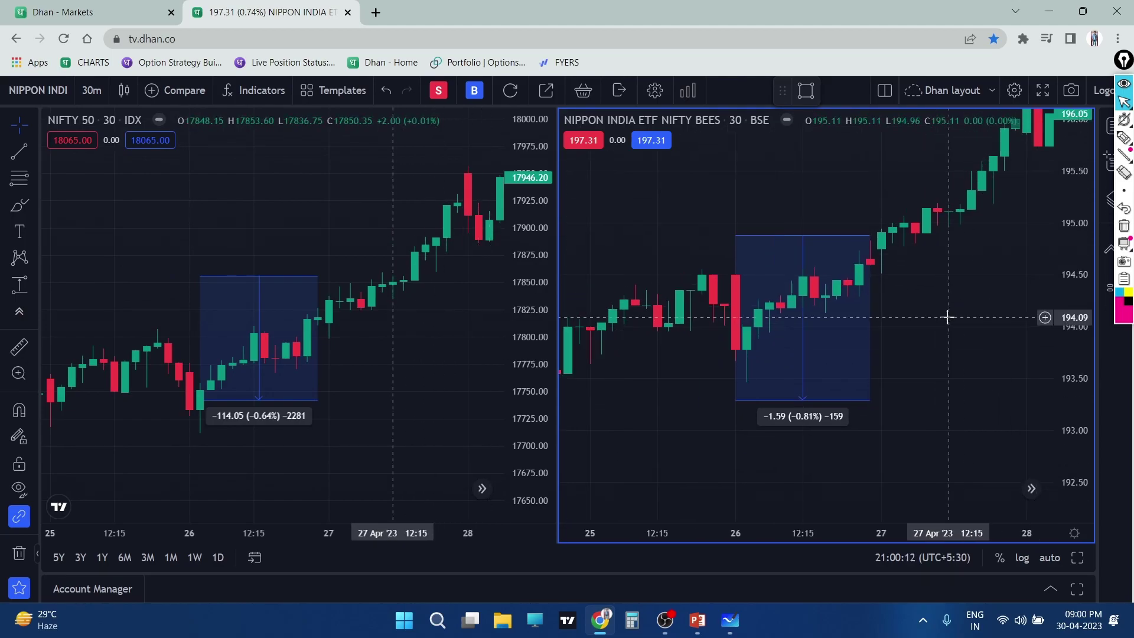
{"action": "scroll", "coordinate": [911, 326], "scroll_direction": "down", "scroll_amount": 1}
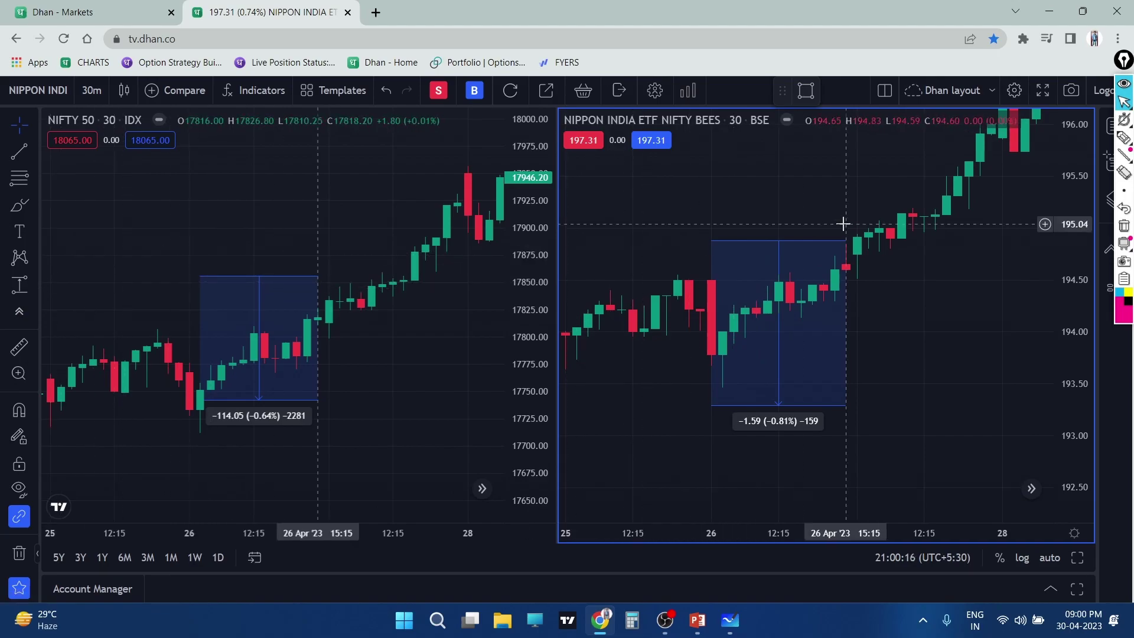
{"action": "left_click", "coordinate": [1123, 138]}
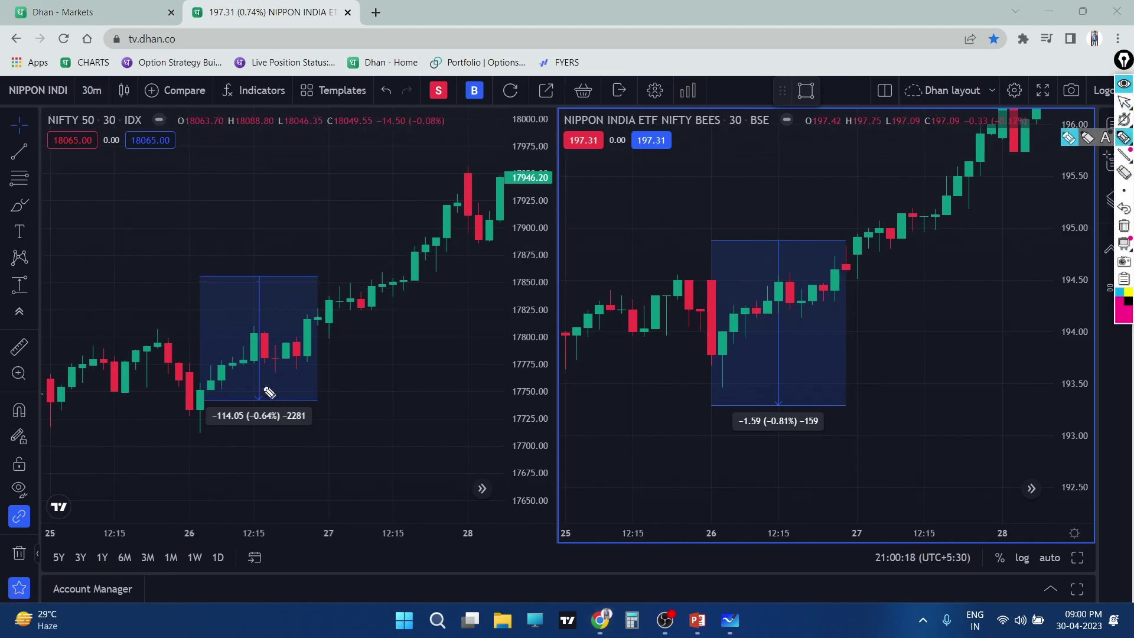
{"action": "left_click_drag", "start_coordinate": [222, 410], "coordinate": [350, 364]}
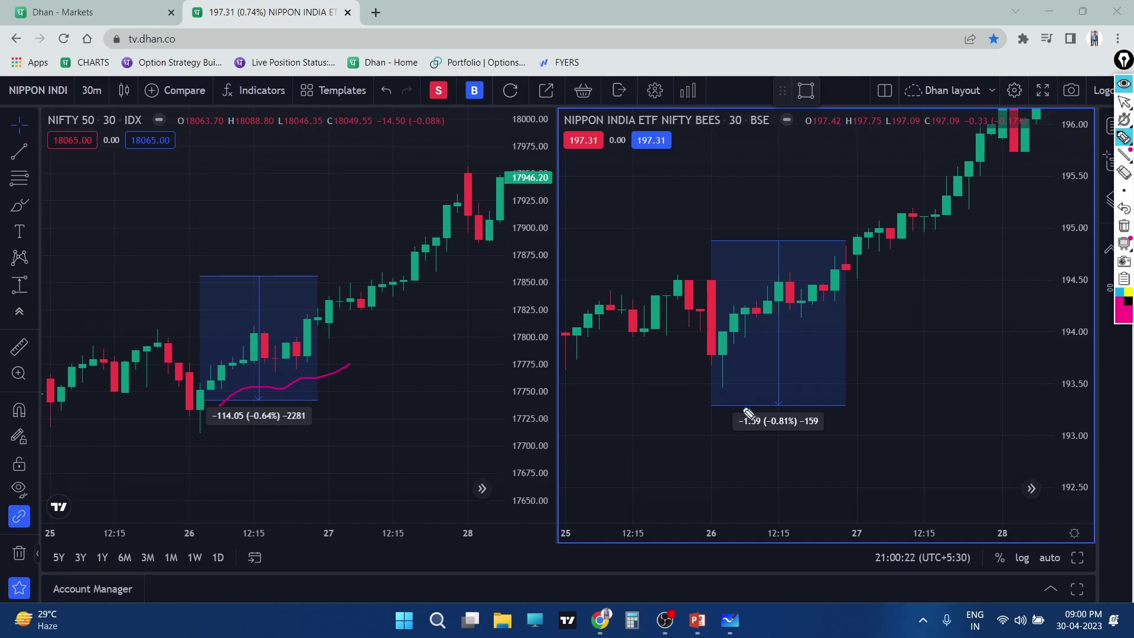
{"action": "mouse_move", "coordinate": [721, 407]}
{"action": "left_mouse_down"}
{"action": "mouse_move", "coordinate": [814, 376]}
{"action": "mouse_move", "coordinate": [846, 313]}
{"action": "left_mouse_up"}
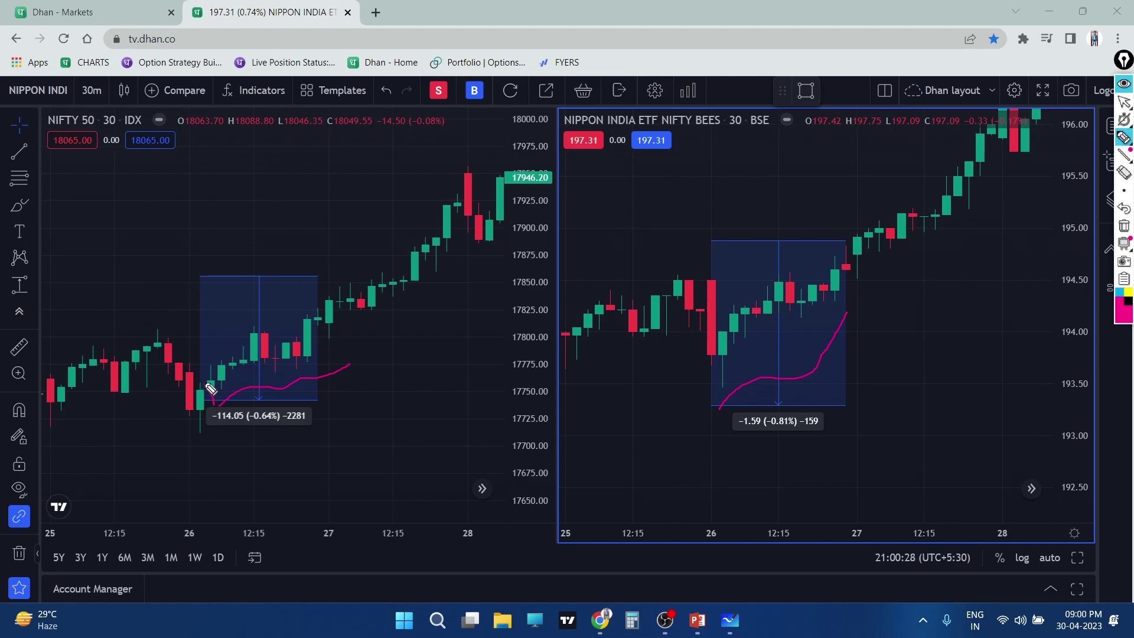
{"action": "mouse_move", "coordinate": [190, 356]}
{"action": "left_mouse_down"}
{"action": "mouse_move", "coordinate": [172, 443]}
{"action": "mouse_move", "coordinate": [208, 451]}
{"action": "mouse_move", "coordinate": [218, 410]}
{"action": "left_mouse_up"}
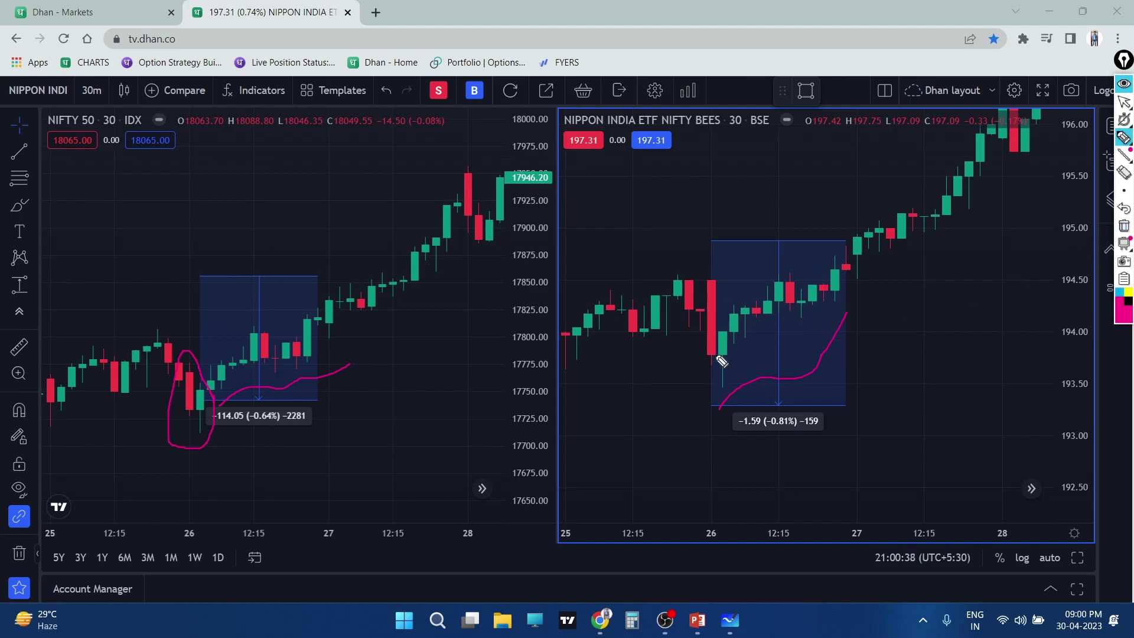
{"action": "mouse_move", "coordinate": [740, 363]}
{"action": "left_mouse_down"}
{"action": "mouse_move", "coordinate": [842, 324]}
{"action": "mouse_move", "coordinate": [868, 298]}
{"action": "left_mouse_up"}
{"action": "mouse_move", "coordinate": [919, 338]}
{"action": "left_mouse_down"}
{"action": "mouse_move", "coordinate": [928, 324]}
{"action": "mouse_move", "coordinate": [952, 353]}
{"action": "left_mouse_up"}
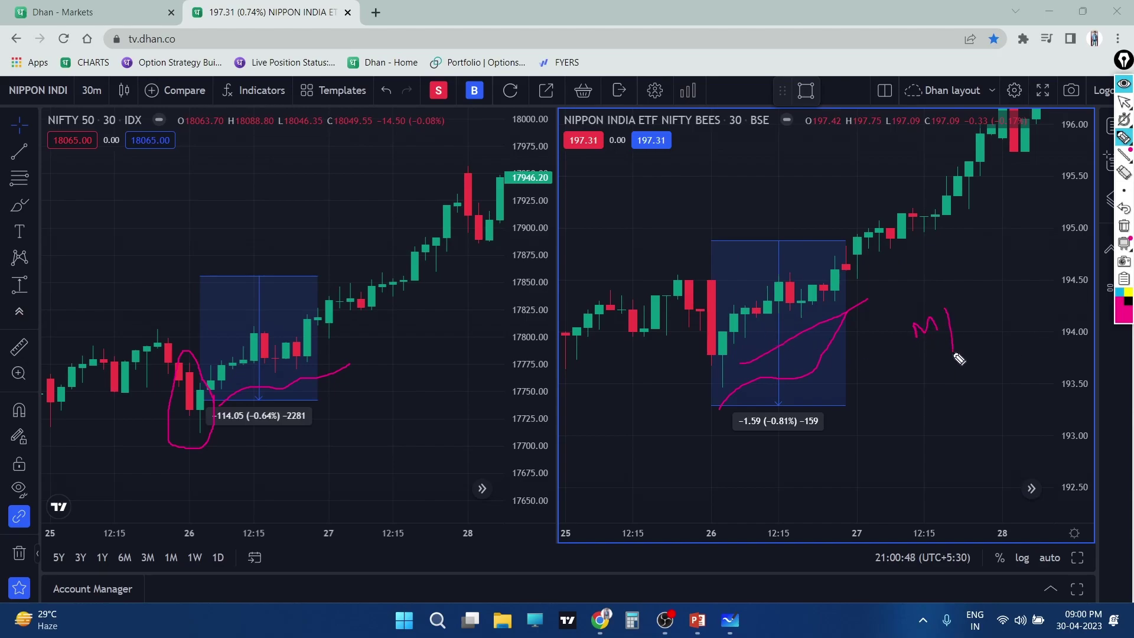
{"action": "mouse_move", "coordinate": [939, 308]}
{"action": "left_mouse_down"}
{"action": "mouse_move", "coordinate": [976, 291]}
{"action": "mouse_move", "coordinate": [980, 318]}
{"action": "left_mouse_up"}
{"action": "mouse_move", "coordinate": [935, 271]}
{"action": "left_mouse_down"}
{"action": "mouse_move", "coordinate": [882, 286]}
{"action": "mouse_move", "coordinate": [979, 266]}
{"action": "left_mouse_up"}
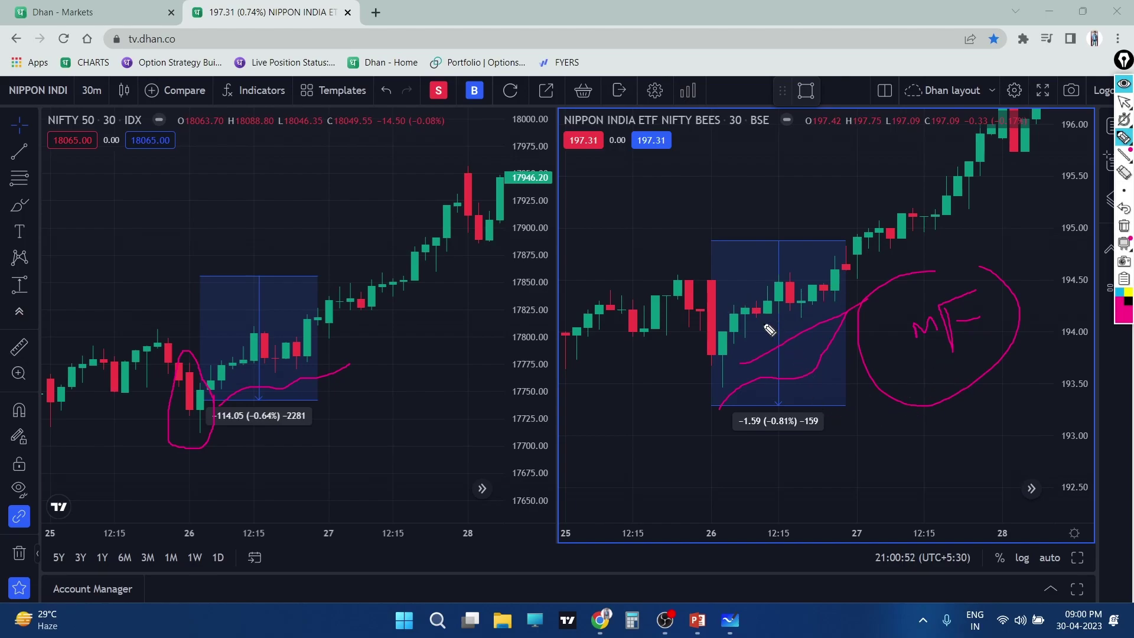
{"action": "mouse_move", "coordinate": [726, 364]}
{"action": "left_mouse_down"}
{"action": "mouse_move", "coordinate": [738, 503]}
{"action": "mouse_move", "coordinate": [744, 487]}
{"action": "mouse_move", "coordinate": [724, 486]}
{"action": "mouse_move", "coordinate": [745, 460]}
{"action": "left_mouse_up"}
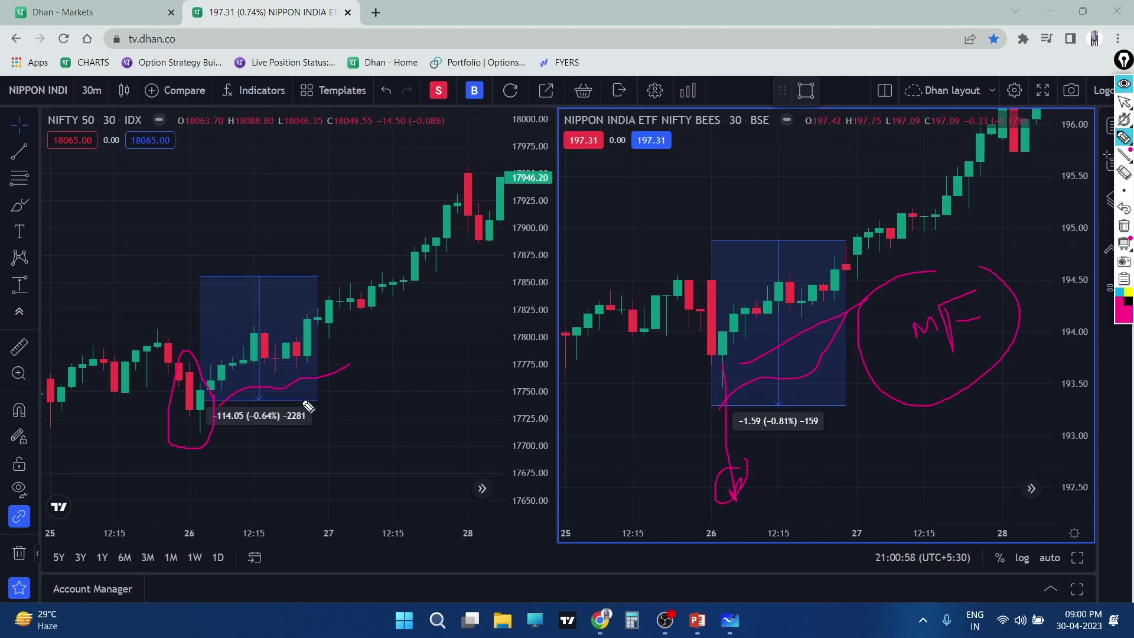
{"action": "left_click_drag", "start_coordinate": [238, 394], "coordinate": [249, 445]}
{"action": "left_click_drag", "start_coordinate": [264, 329], "coordinate": [263, 325]}
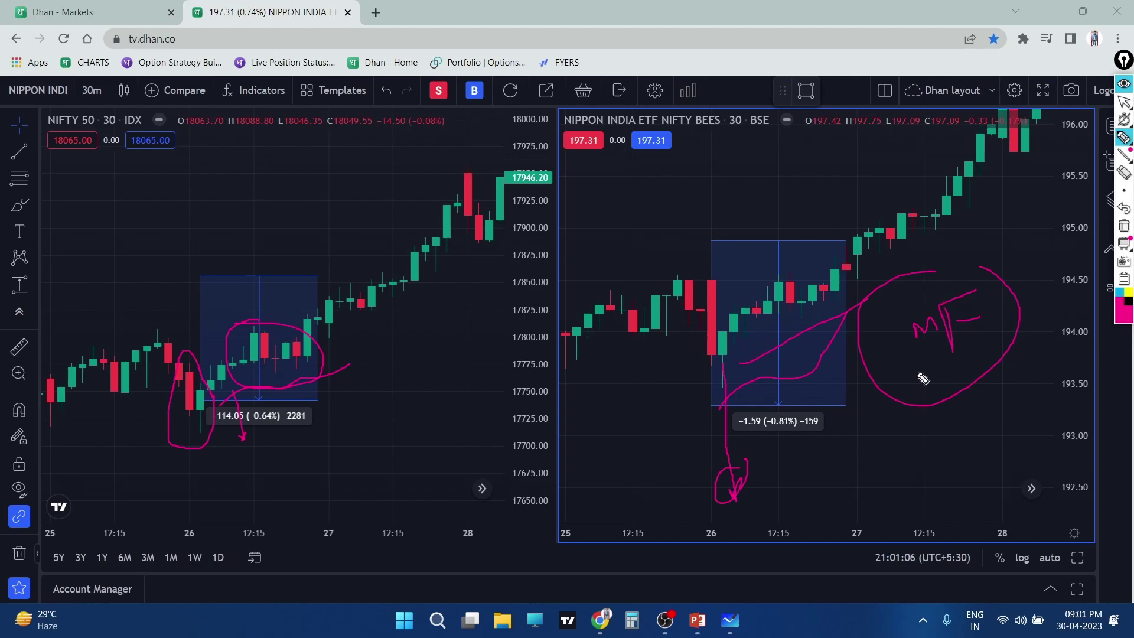
{"action": "left_click_drag", "start_coordinate": [919, 373], "coordinate": [901, 408]}
{"action": "left_click_drag", "start_coordinate": [892, 369], "coordinate": [955, 412]}
{"action": "left_click_drag", "start_coordinate": [852, 259], "coordinate": [844, 255]}
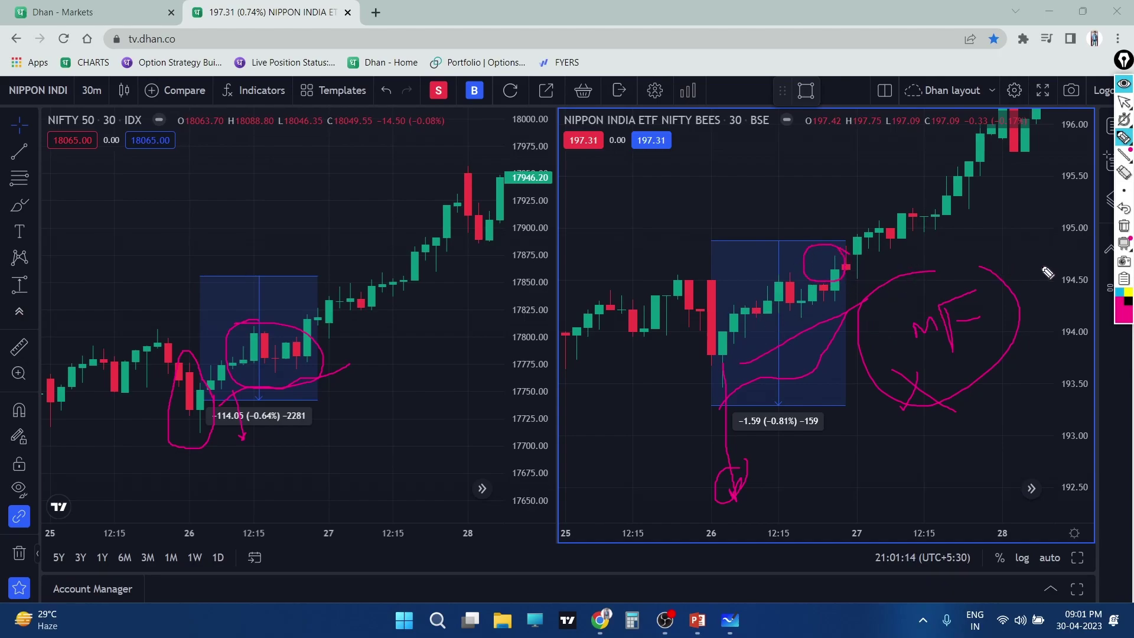
{"action": "left_click", "coordinate": [1124, 226]}
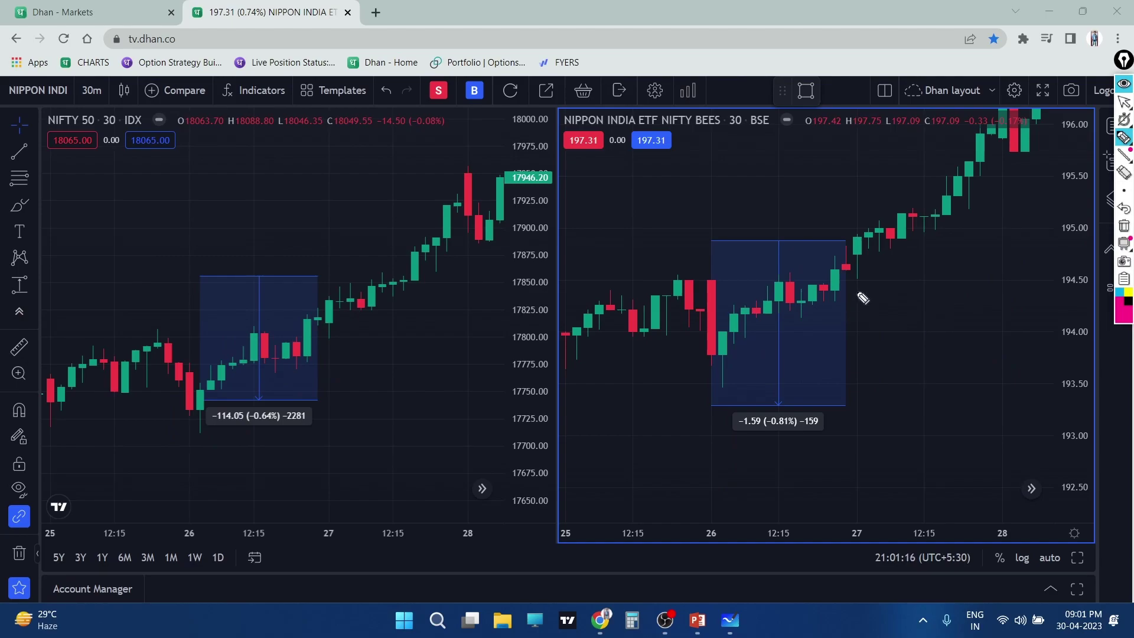
Step: Circle the BeES candle before 27 arrowed to 'MF', draw a down arrow, and mark the Nifty 50 low
{"action": "mouse_move", "coordinate": [841, 262]}
{"action": "left_mouse_down"}
{"action": "mouse_move", "coordinate": [827, 304]}
{"action": "mouse_move", "coordinate": [842, 278]}
{"action": "mouse_move", "coordinate": [908, 292]}
{"action": "mouse_move", "coordinate": [977, 261]}
{"action": "mouse_move", "coordinate": [984, 276]}
{"action": "left_mouse_up"}
{"action": "mouse_move", "coordinate": [1008, 279]}
{"action": "left_mouse_down"}
{"action": "mouse_move", "coordinate": [1002, 254]}
{"action": "mouse_move", "coordinate": [1021, 240]}
{"action": "mouse_move", "coordinate": [1019, 250]}
{"action": "left_mouse_up"}
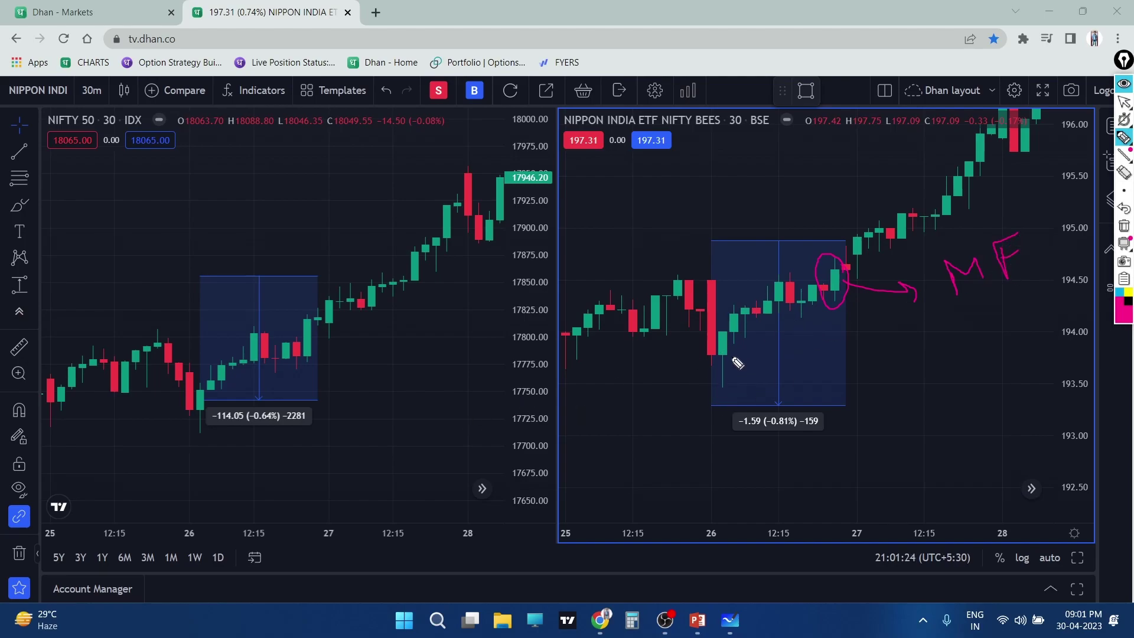
{"action": "left_click_drag", "start_coordinate": [727, 363], "coordinate": [804, 451]}
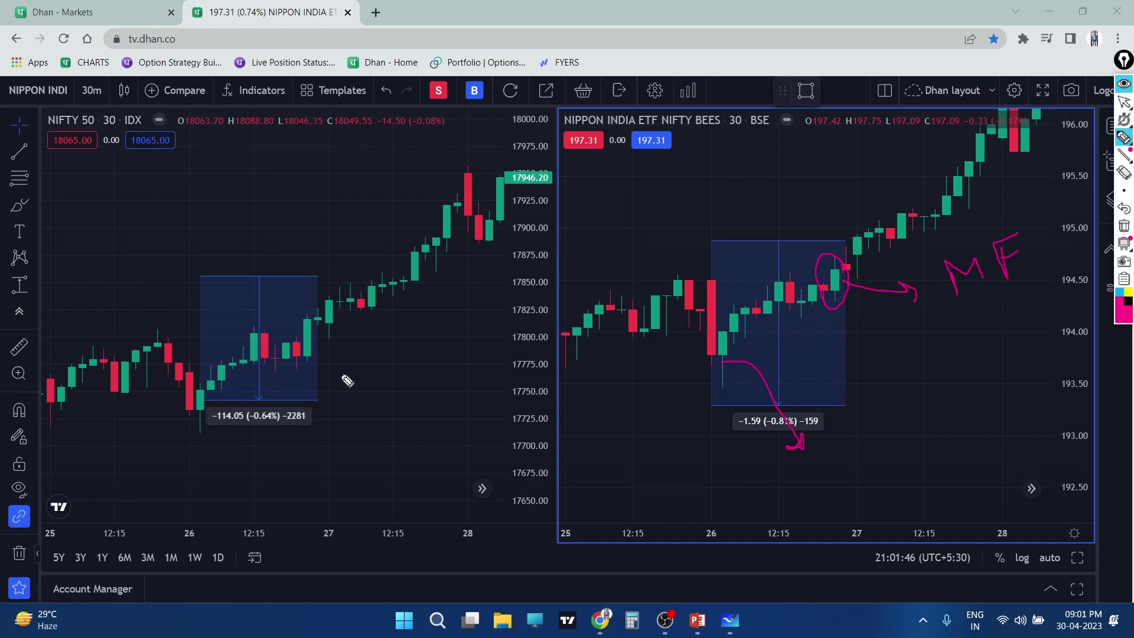
{"action": "left_click_drag", "start_coordinate": [233, 373], "coordinate": [235, 378]}
{"action": "left_click_drag", "start_coordinate": [244, 376], "coordinate": [315, 361]}
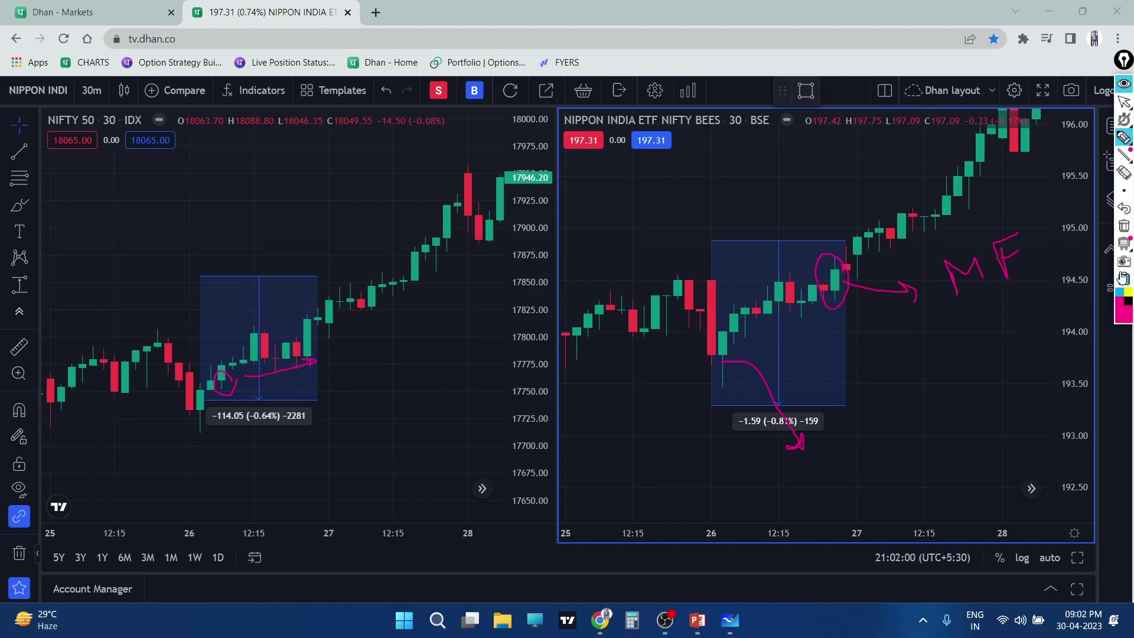
Step: Clear old ink, then circle the BeES low candles and the candle before 27, writing 'MF'
{"action": "left_click", "coordinate": [1124, 226]}
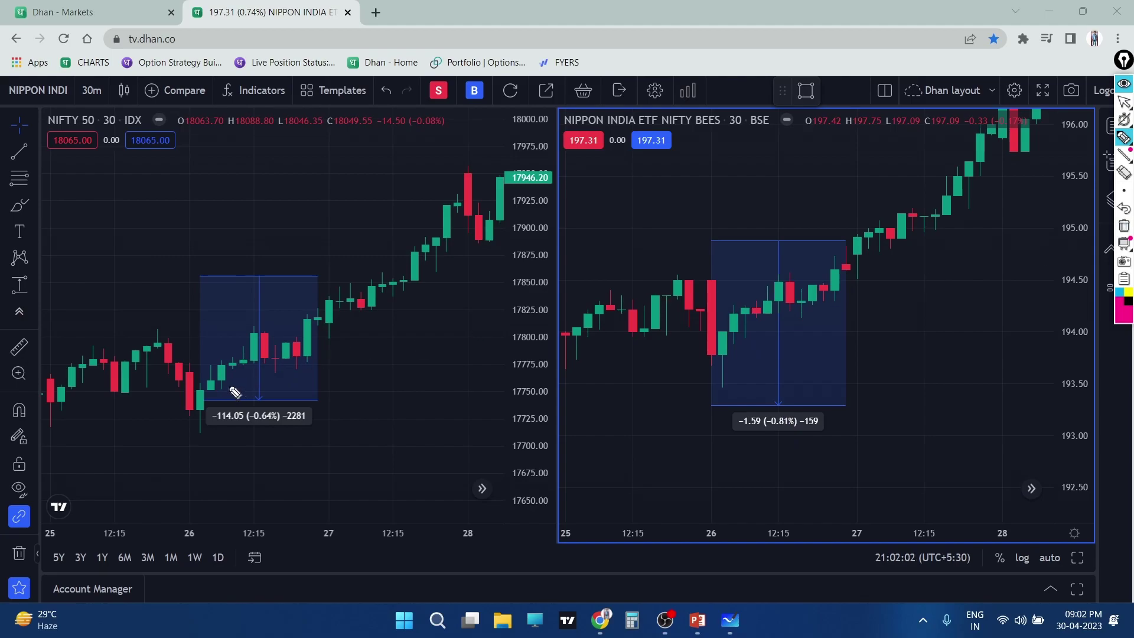
{"action": "mouse_move", "coordinate": [708, 359]}
{"action": "left_mouse_down"}
{"action": "mouse_move", "coordinate": [697, 354]}
{"action": "mouse_move", "coordinate": [825, 304]}
{"action": "left_mouse_up"}
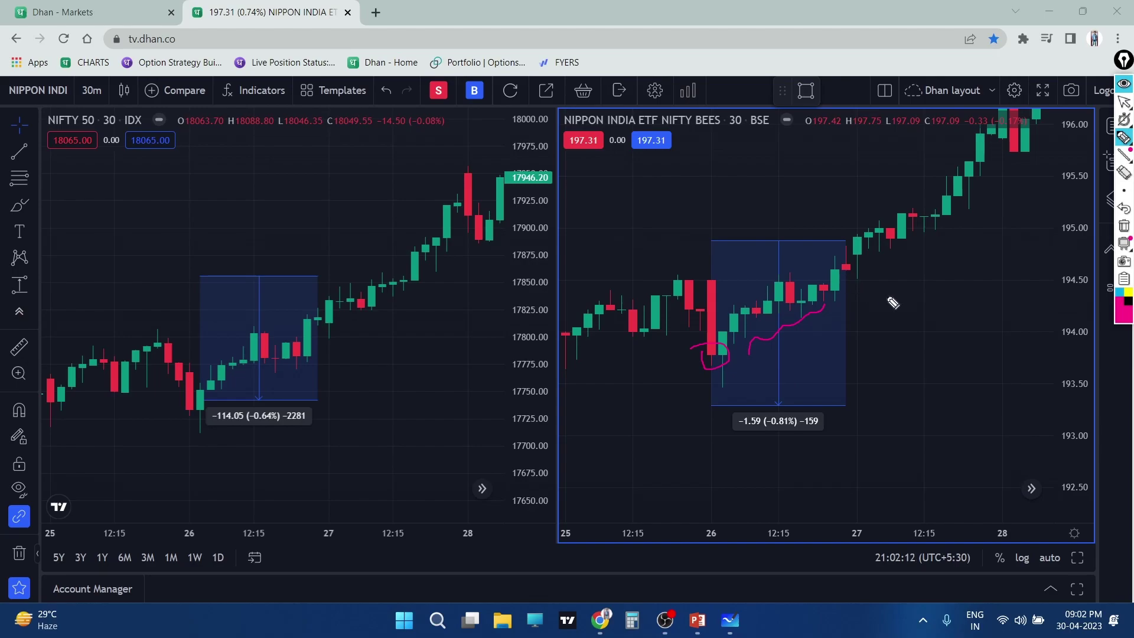
{"action": "left_click_drag", "start_coordinate": [844, 266], "coordinate": [903, 286]}
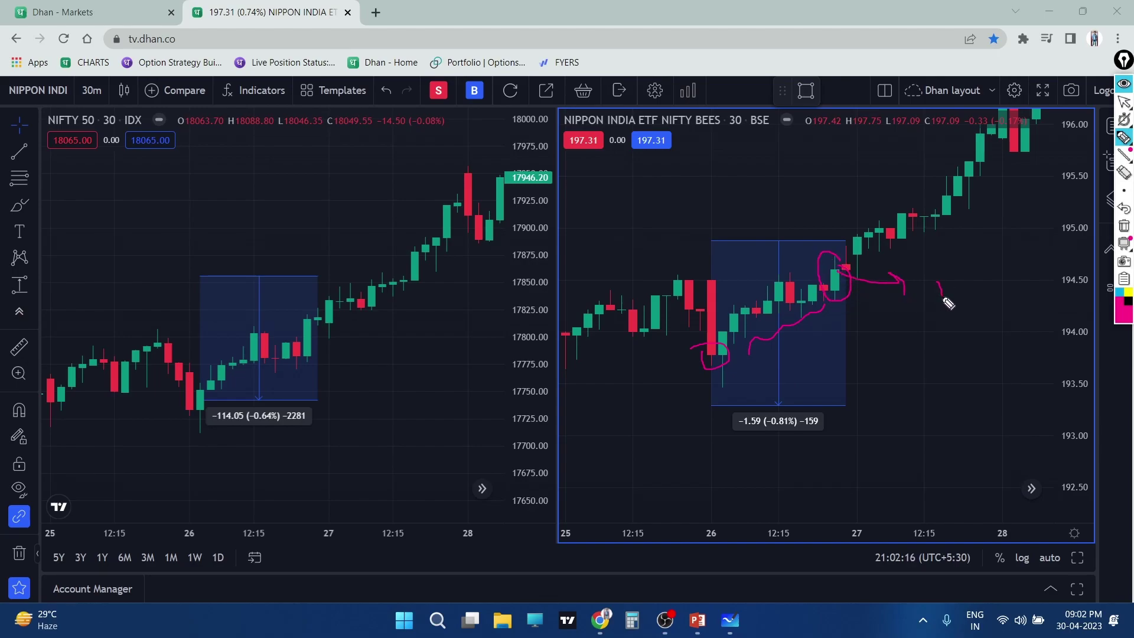
{"action": "mouse_move", "coordinate": [948, 302]}
{"action": "left_mouse_down"}
{"action": "mouse_move", "coordinate": [949, 266]}
{"action": "mouse_move", "coordinate": [989, 261]}
{"action": "mouse_move", "coordinate": [963, 241]}
{"action": "left_mouse_up"}
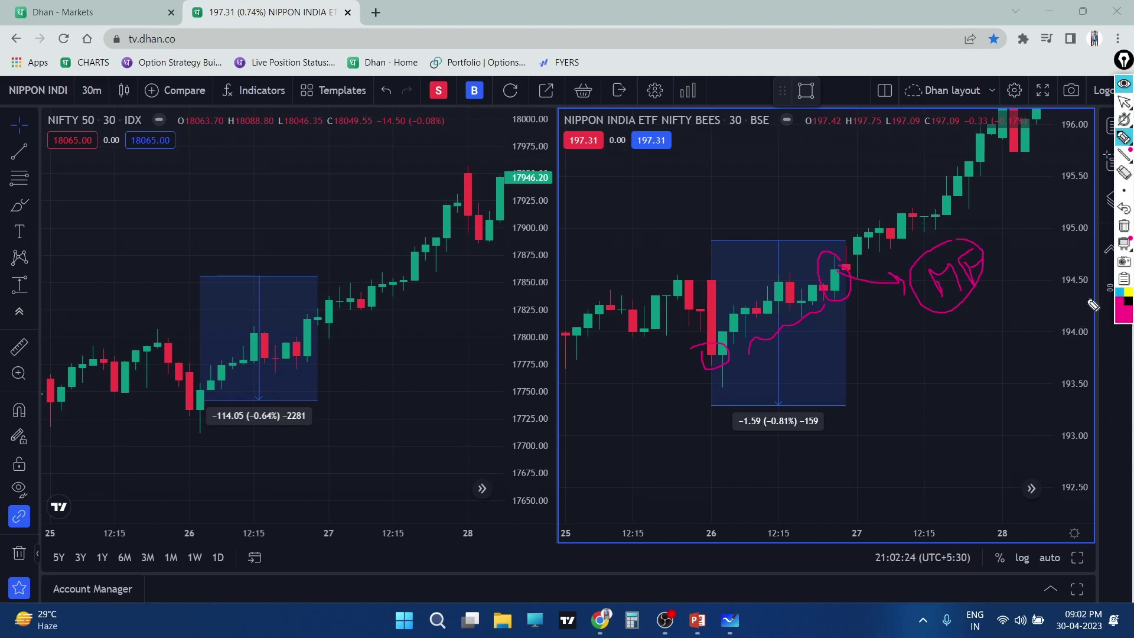
Step: Clear again, then loop the boxed BeES candles and draw a rising curve after 27
{"action": "left_click", "coordinate": [1124, 225]}
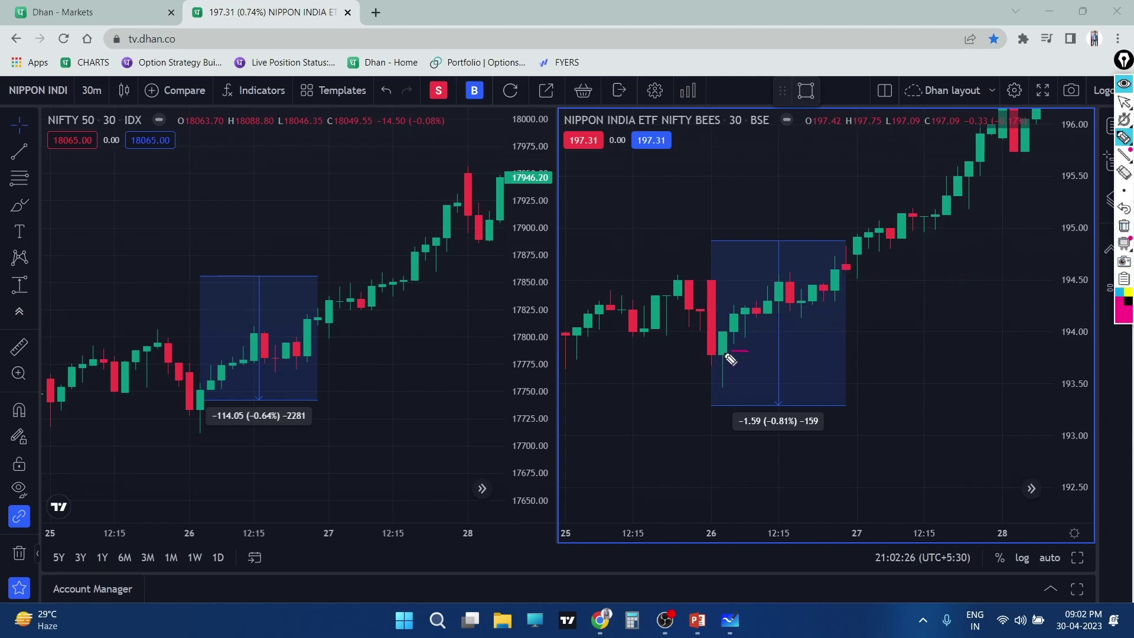
{"action": "left_click_drag", "start_coordinate": [727, 353], "coordinate": [748, 353]}
{"action": "left_click_drag", "start_coordinate": [857, 252], "coordinate": [979, 188]}
{"action": "mouse_move", "coordinate": [819, 283]}
{"action": "left_mouse_down"}
{"action": "mouse_move", "coordinate": [789, 277]}
{"action": "mouse_move", "coordinate": [819, 309]}
{"action": "left_mouse_up"}
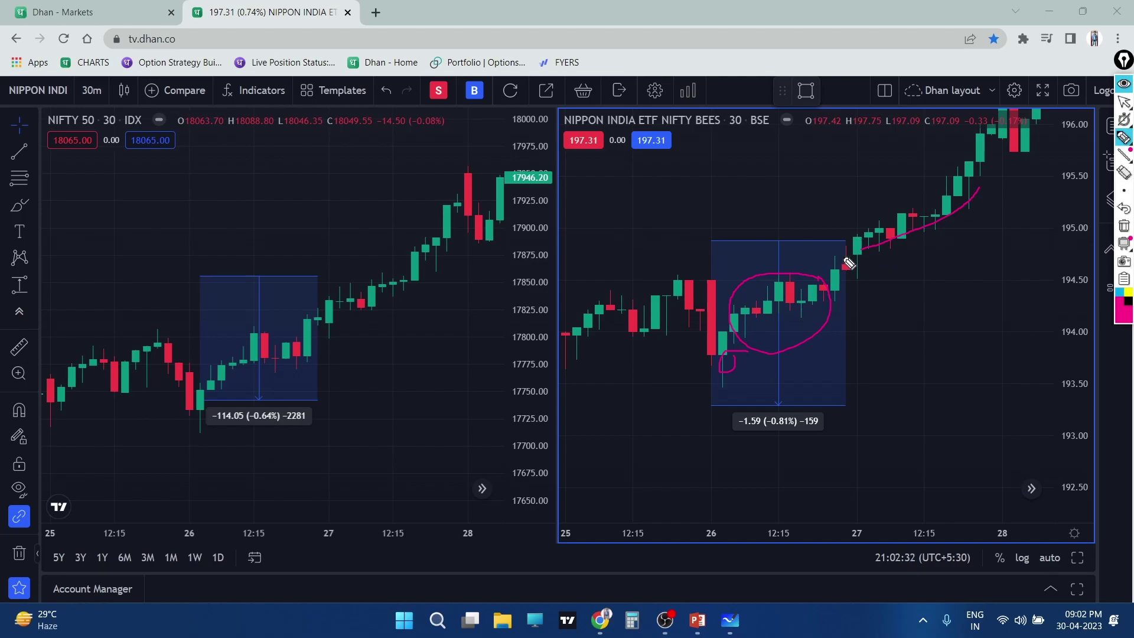
{"action": "left_click_drag", "start_coordinate": [844, 258], "coordinate": [892, 285]}
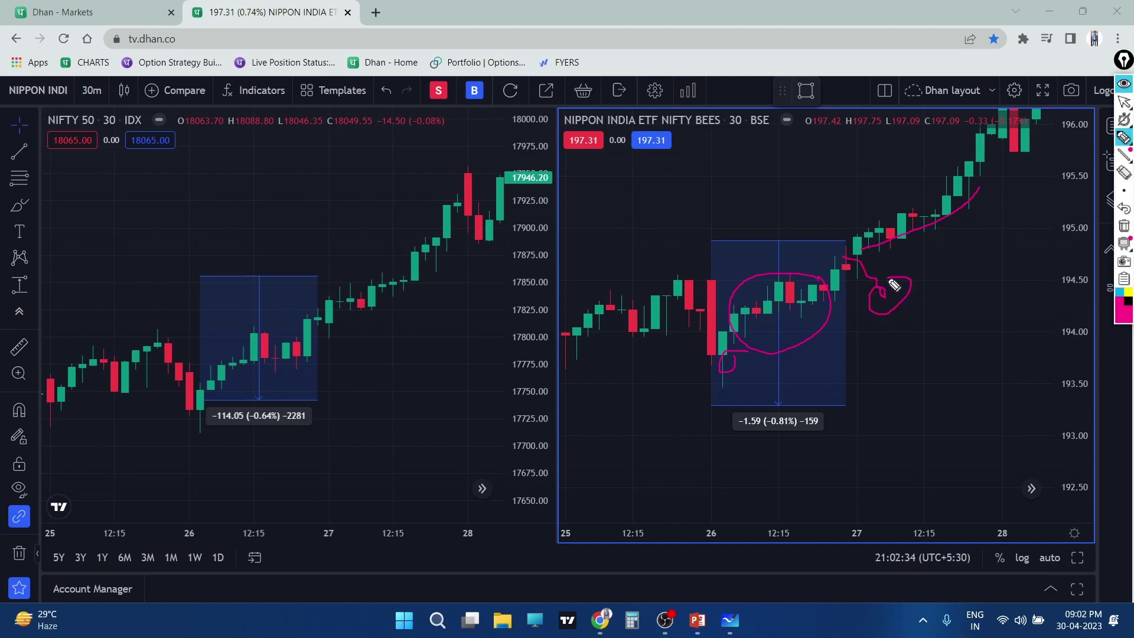
{"action": "left_click_drag", "start_coordinate": [724, 375], "coordinate": [801, 360]}
Step: Clear the BeES ink, select the Nifty 50 chart, and switch to the Dhan Markets ETFs page
{"action": "left_click", "coordinate": [1126, 229]}
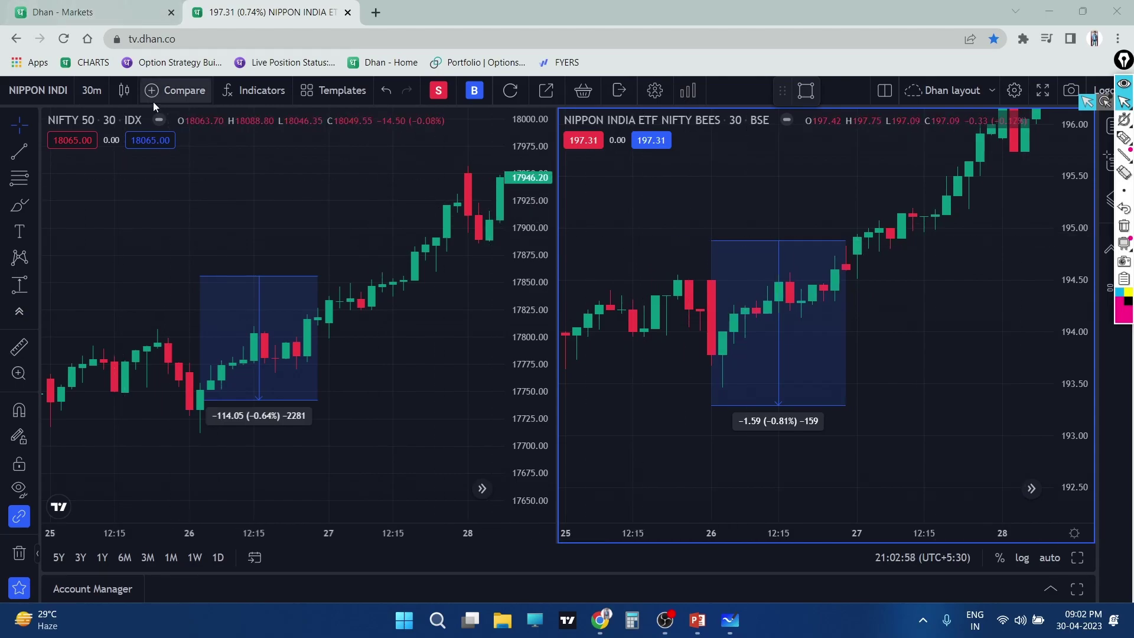
{"action": "left_click", "coordinate": [184, 314]}
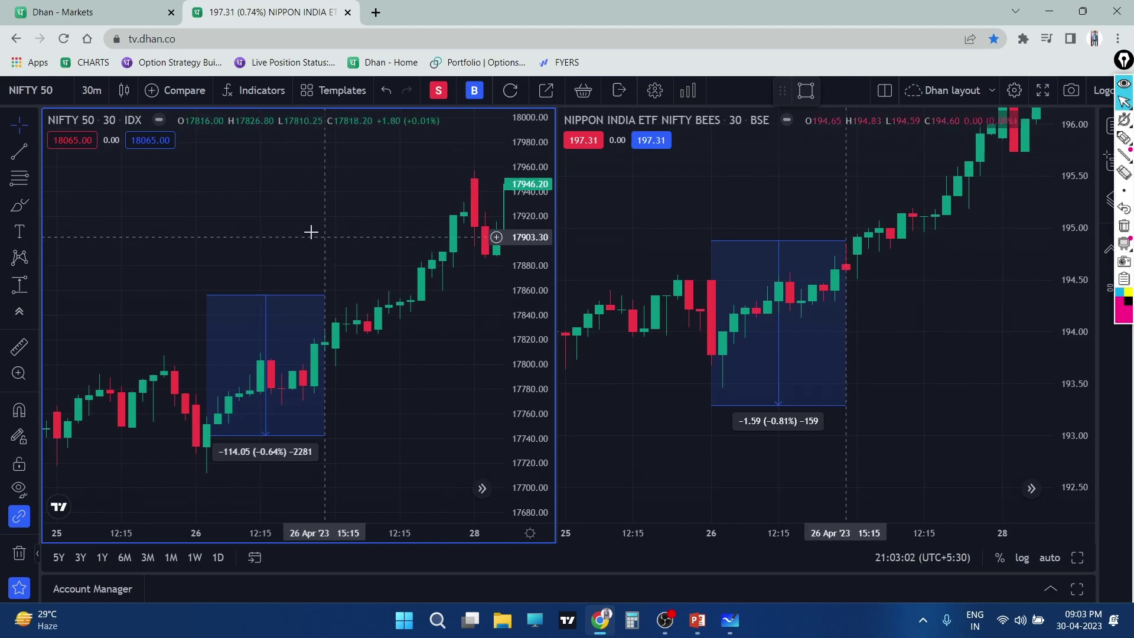
{"action": "left_click", "coordinate": [106, 18]}
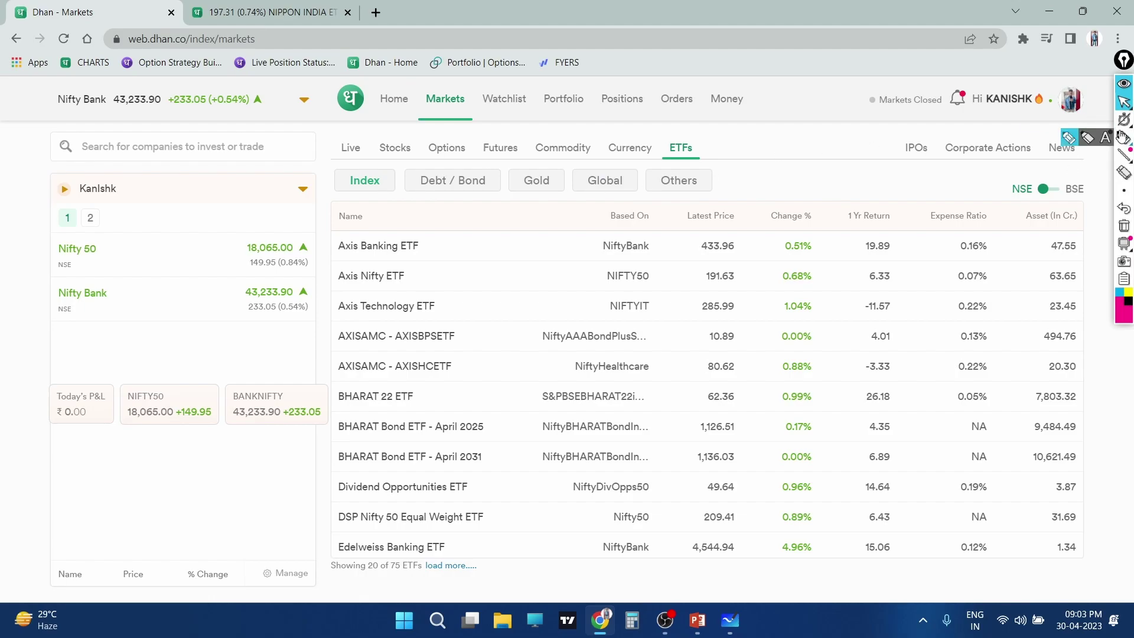
Step: Circle the ETFs category and the Axis ETFs at the list top in pink
{"action": "left_click", "coordinate": [1124, 137]}
{"action": "mouse_move", "coordinate": [705, 138]}
{"action": "left_mouse_down"}
{"action": "mouse_move", "coordinate": [711, 160]}
{"action": "mouse_move", "coordinate": [708, 143]}
{"action": "left_mouse_up"}
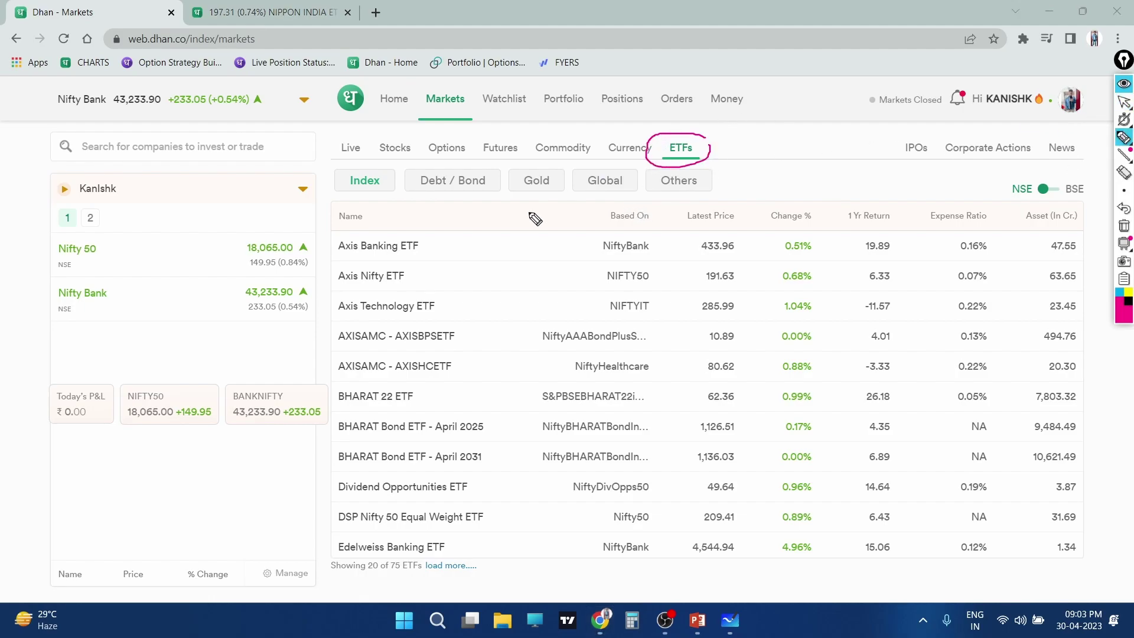
{"action": "mouse_move", "coordinate": [423, 232]}
{"action": "left_mouse_down"}
{"action": "mouse_move", "coordinate": [398, 259]}
{"action": "mouse_move", "coordinate": [402, 295]}
{"action": "mouse_move", "coordinate": [539, 285]}
{"action": "left_mouse_up"}
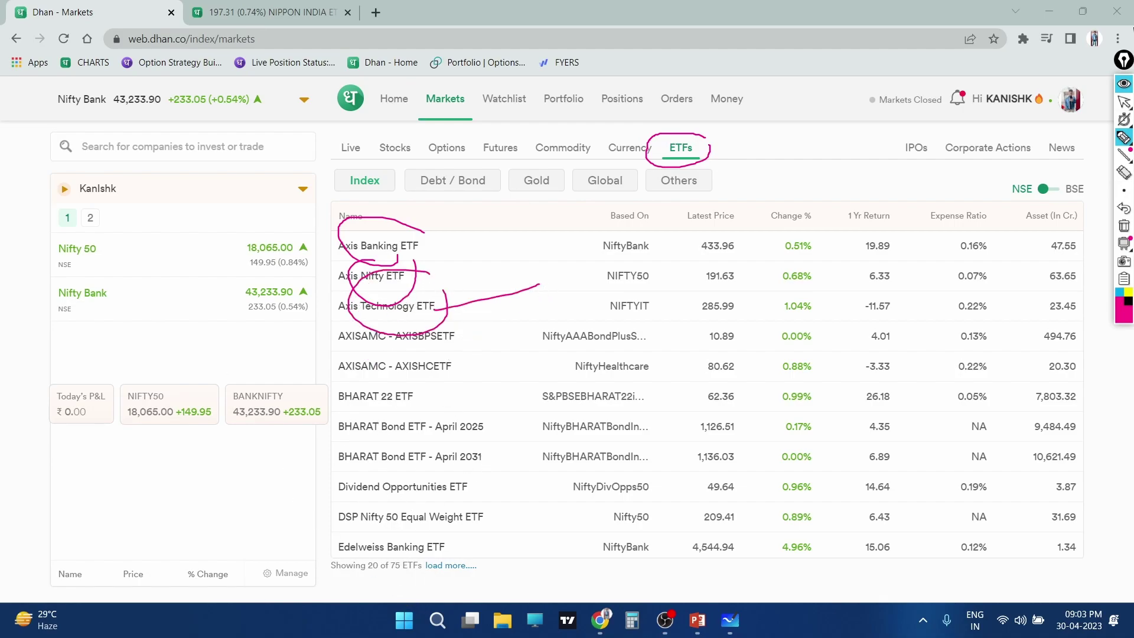
{"action": "left_click", "coordinate": [1124, 101]}
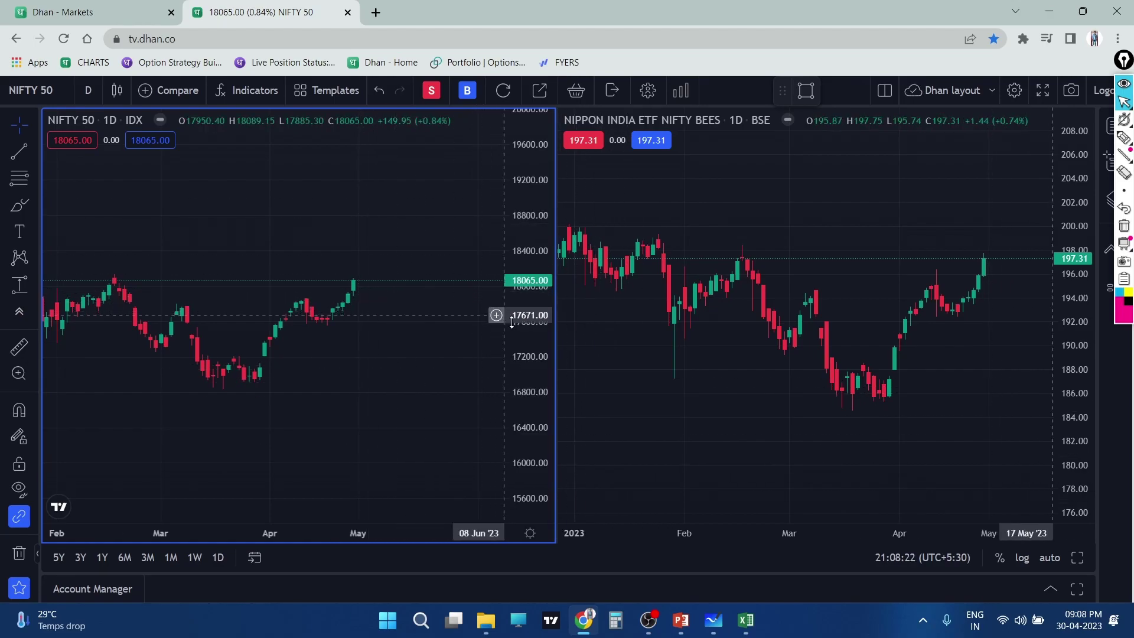
Step: Stretch and zoom the daily Nifty 50 chart onto recent months
{"action": "left_click_drag", "start_coordinate": [528, 311], "coordinate": [527, 289]}
{"action": "scroll", "coordinate": [400, 324], "scroll_direction": "up", "scroll_amount": 2}
{"action": "left_click_drag", "start_coordinate": [401, 325], "coordinate": [426, 322]}
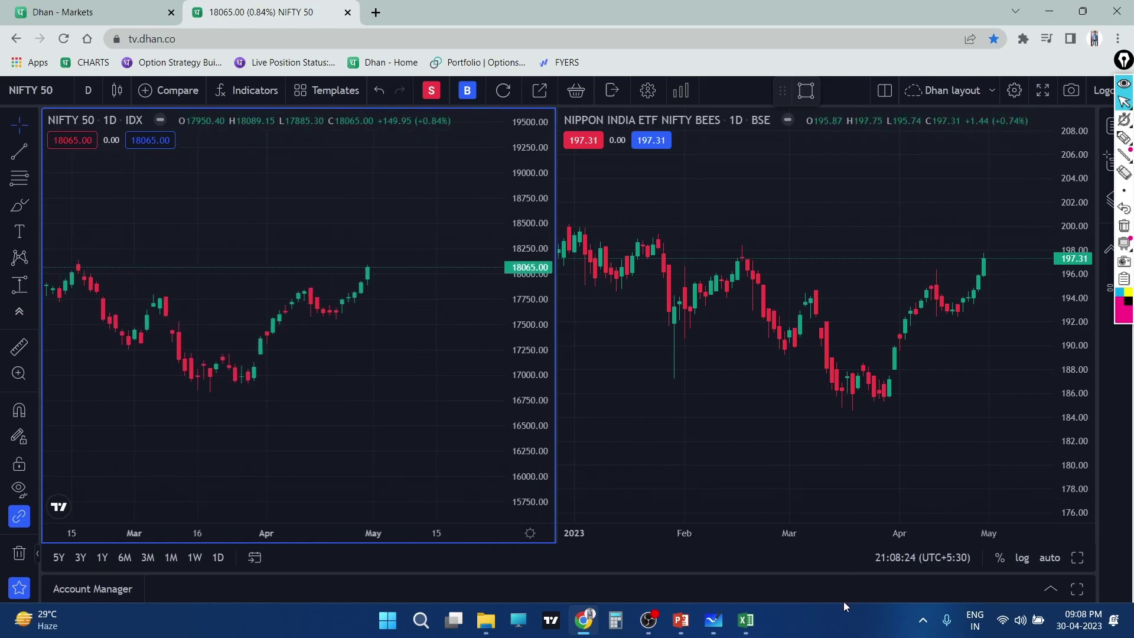
Step: Bring up the 'nifty bees and bankbees' sheet, underline BANK NIFTY and tick NIFTY 50 in pink
{"action": "left_click", "coordinate": [746, 620]}
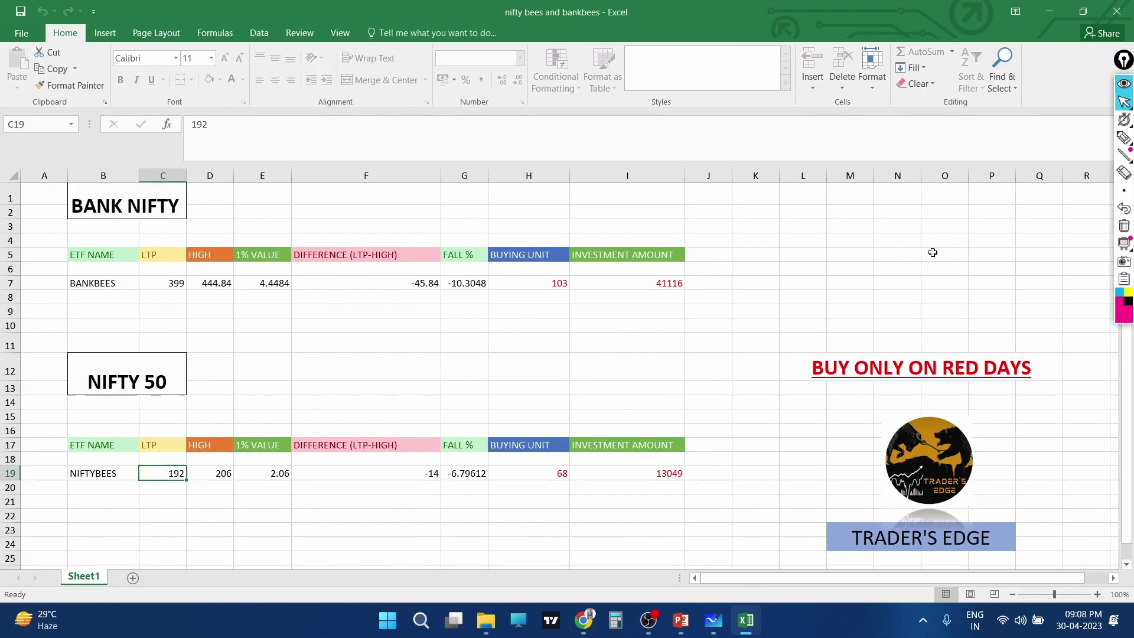
{"action": "left_click", "coordinate": [1124, 138]}
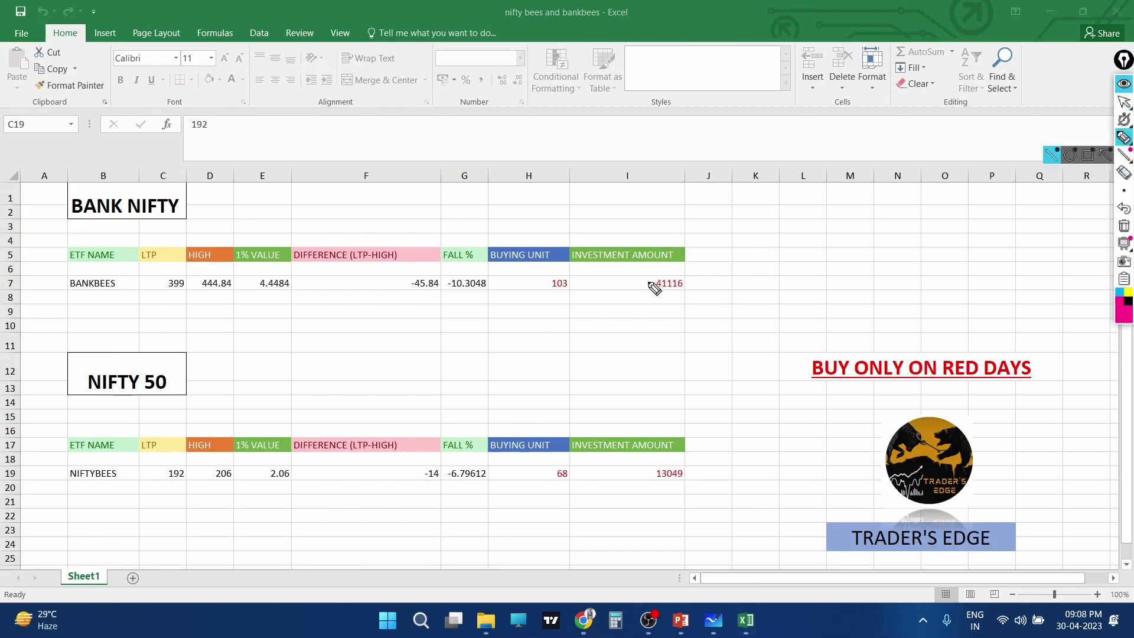
{"action": "left_click_drag", "start_coordinate": [159, 224], "coordinate": [209, 207]}
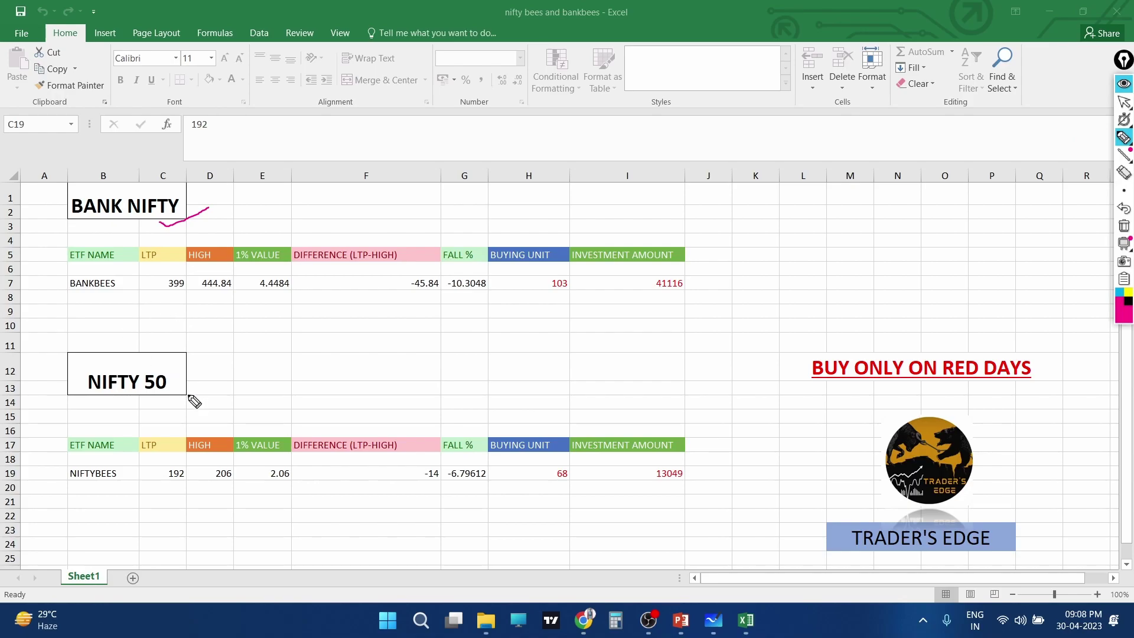
{"action": "left_click_drag", "start_coordinate": [192, 401], "coordinate": [242, 370]}
Step: Underline and bracket the BANKBEES and NIFTYBEES rows in pink
{"action": "left_click_drag", "start_coordinate": [77, 295], "coordinate": [111, 292]}
{"action": "left_click_drag", "start_coordinate": [79, 482], "coordinate": [112, 473]}
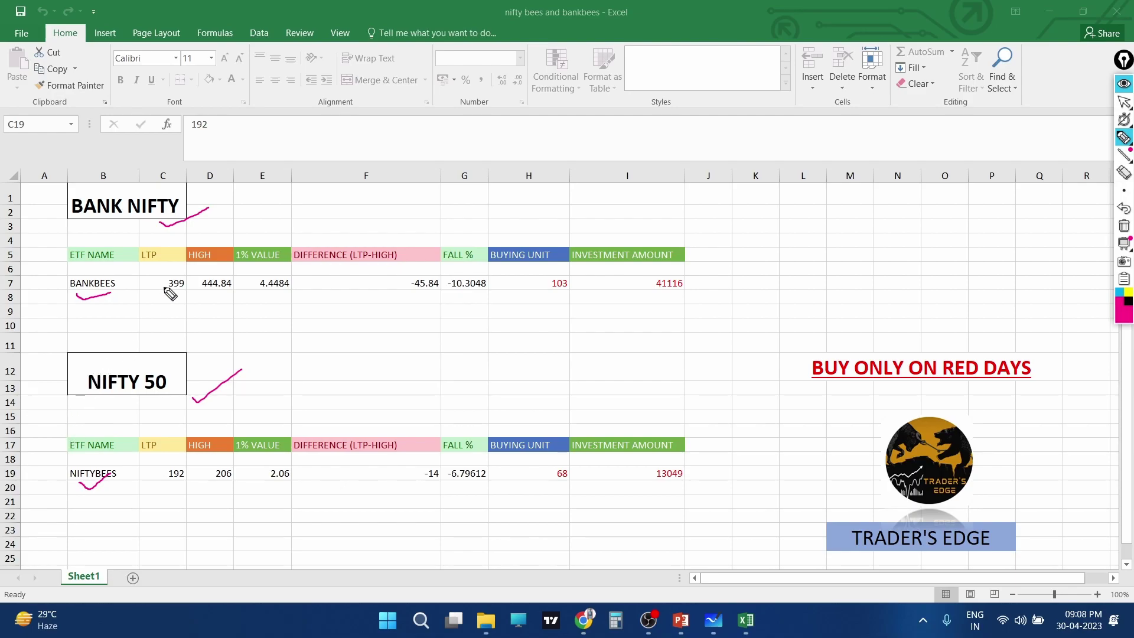
{"action": "left_click_drag", "start_coordinate": [62, 265], "coordinate": [62, 298]}
{"action": "left_click_drag", "start_coordinate": [78, 457], "coordinate": [62, 490]}
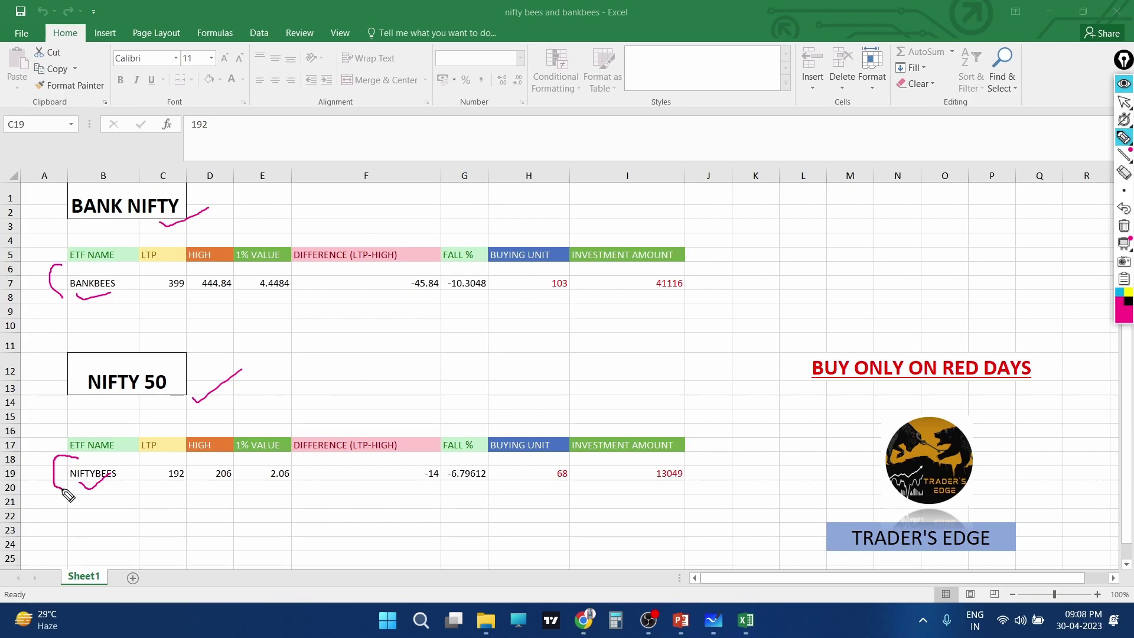
Step: Handwrite notes above BUY ONLY ON RED DAYS, circle them, and add an X and ticks
{"action": "mouse_move", "coordinate": [775, 205]}
{"action": "left_mouse_down"}
{"action": "mouse_move", "coordinate": [797, 197]}
{"action": "mouse_move", "coordinate": [848, 219]}
{"action": "mouse_move", "coordinate": [899, 153]}
{"action": "left_mouse_up"}
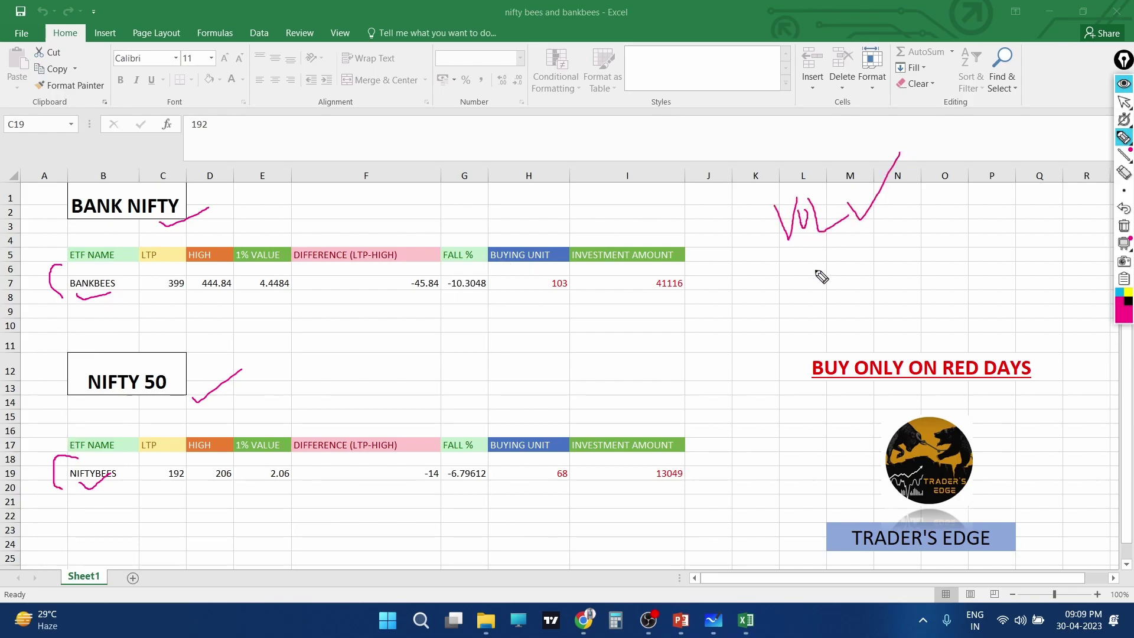
{"action": "mouse_move", "coordinate": [798, 260]}
{"action": "left_mouse_down"}
{"action": "mouse_move", "coordinate": [844, 247]}
{"action": "mouse_move", "coordinate": [840, 293]}
{"action": "mouse_move", "coordinate": [874, 282]}
{"action": "mouse_move", "coordinate": [884, 240]}
{"action": "left_mouse_up"}
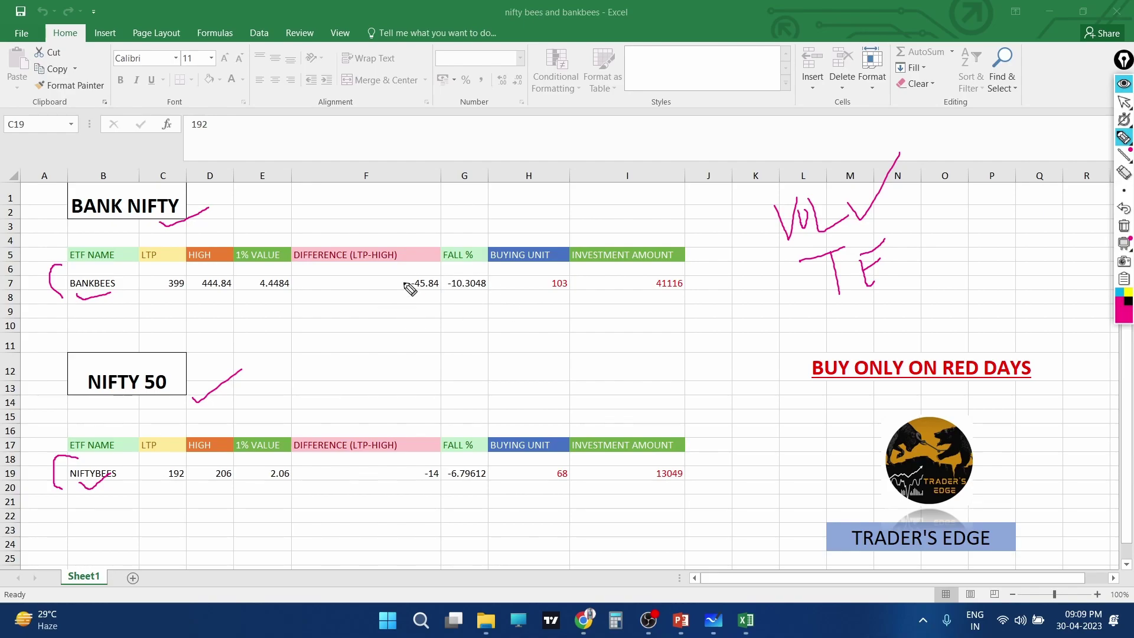
{"action": "mouse_move", "coordinate": [919, 246]}
{"action": "left_mouse_down"}
{"action": "mouse_move", "coordinate": [908, 276]}
{"action": "mouse_move", "coordinate": [921, 268]}
{"action": "left_mouse_up"}
{"action": "mouse_move", "coordinate": [870, 229]}
{"action": "left_mouse_down"}
{"action": "mouse_move", "coordinate": [797, 240]}
{"action": "mouse_move", "coordinate": [868, 229]}
{"action": "left_mouse_up"}
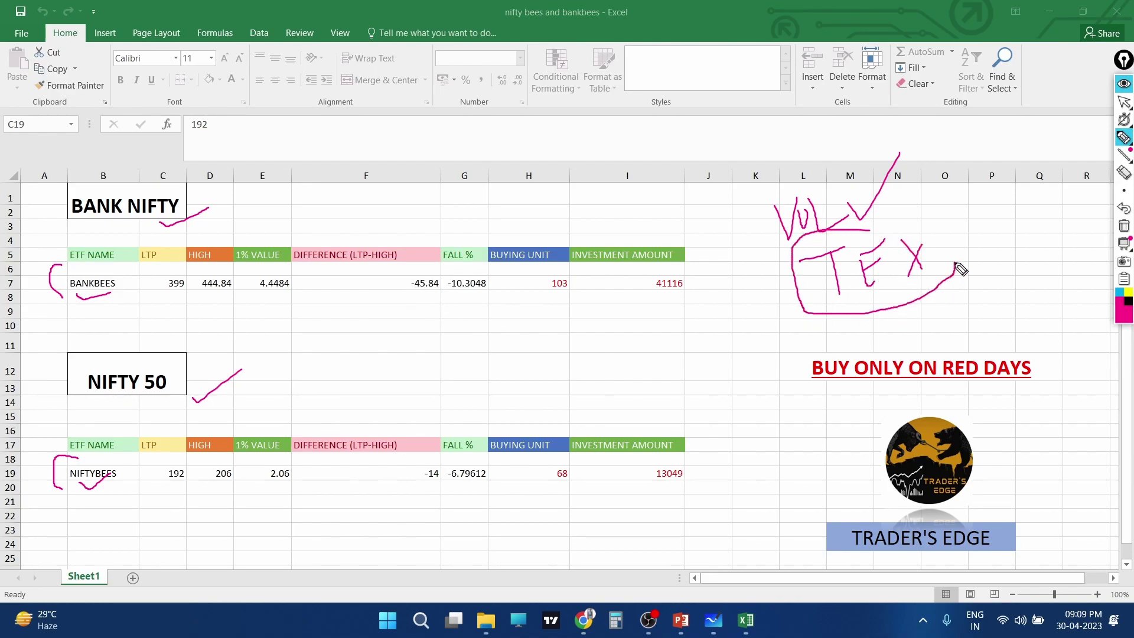
{"action": "left_click_drag", "start_coordinate": [966, 248], "coordinate": [1001, 218]}
{"action": "left_click_drag", "start_coordinate": [977, 269], "coordinate": [1011, 244]}
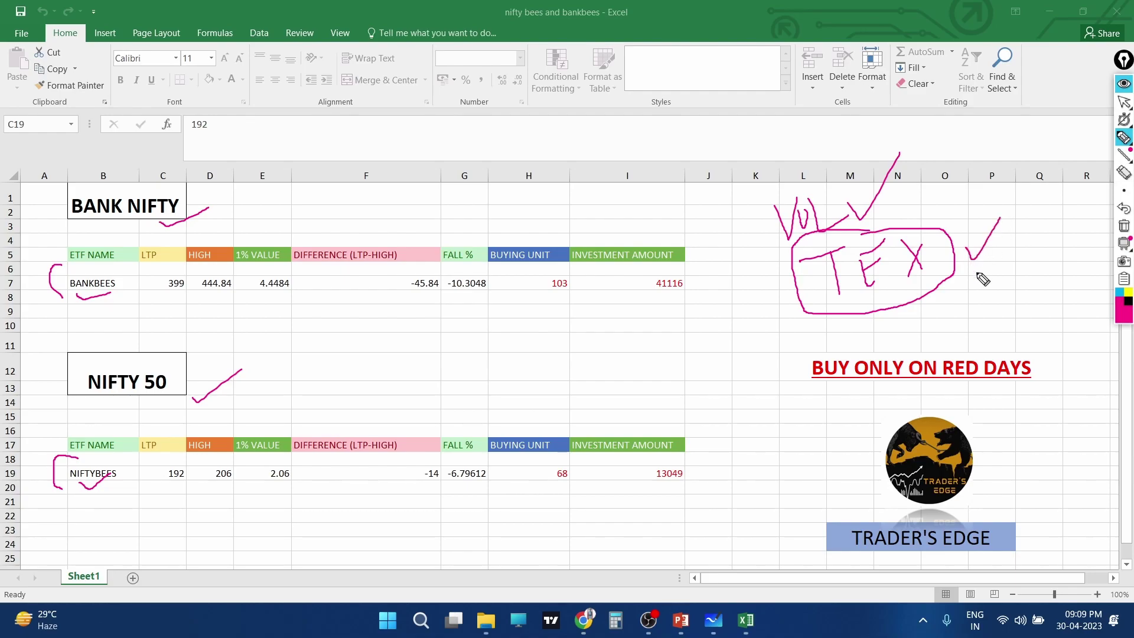
{"action": "mouse_move", "coordinate": [852, 194]}
{"action": "left_mouse_down"}
{"action": "mouse_move", "coordinate": [863, 204]}
{"action": "mouse_move", "coordinate": [884, 175]}
{"action": "left_mouse_up"}
Step: Clear the sheet, circle the LTPs 399 and 192 in pink, then clear again
{"action": "left_click", "coordinate": [1124, 226]}
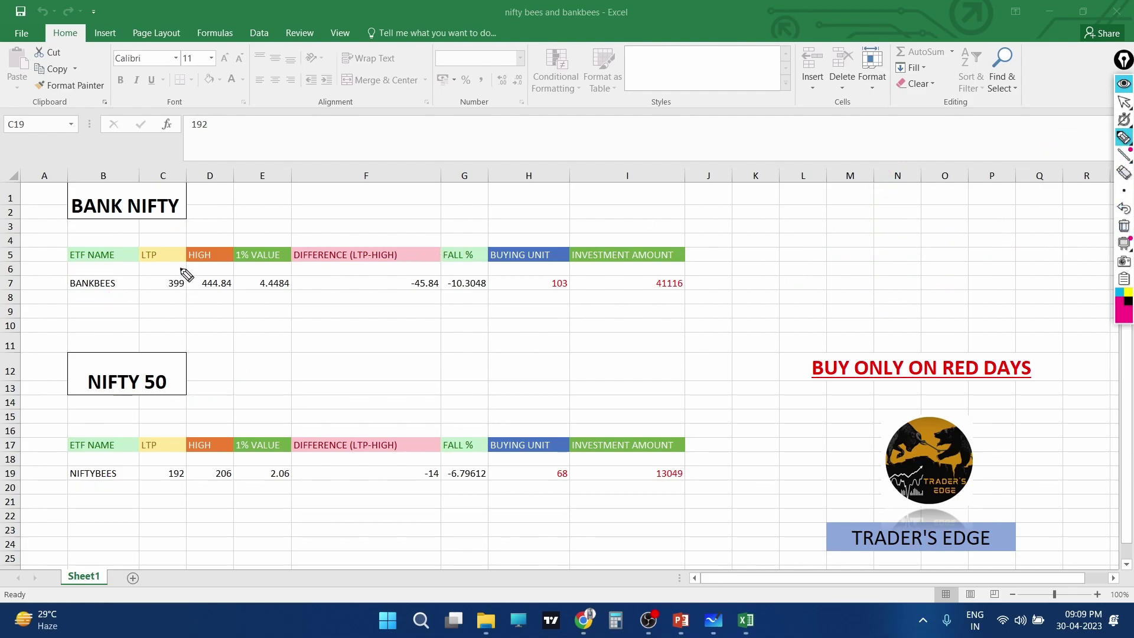
{"action": "mouse_move", "coordinate": [183, 272]}
{"action": "left_mouse_down"}
{"action": "mouse_move", "coordinate": [159, 273]}
{"action": "mouse_move", "coordinate": [188, 269]}
{"action": "left_mouse_up"}
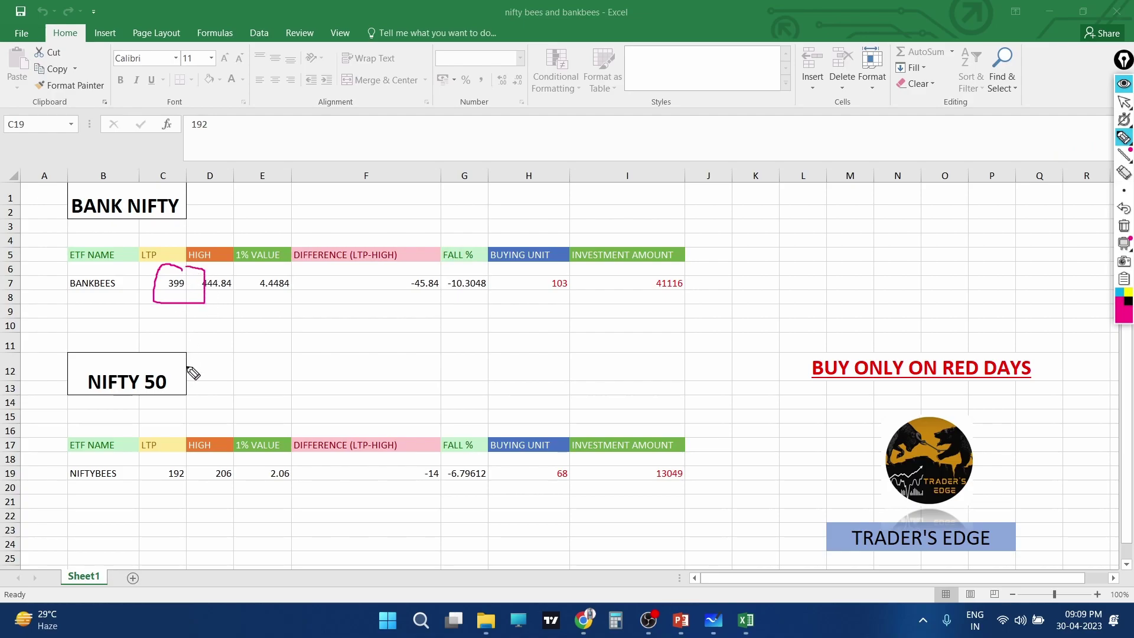
{"action": "left_click_drag", "start_coordinate": [172, 458], "coordinate": [168, 457]}
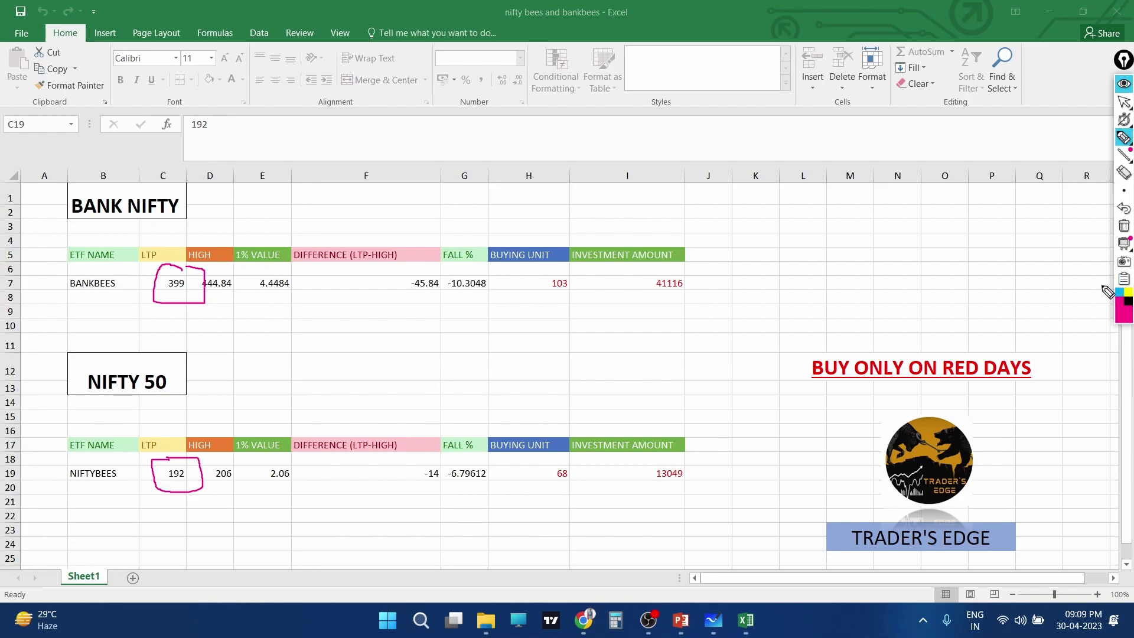
{"action": "left_click", "coordinate": [1123, 225]}
Step: Mark the LTP header, arrow BUYING UNIT and INVESTMENT AMOUNT, circle 103, 399 and 41116, then clear
{"action": "mouse_move", "coordinate": [157, 231]}
{"action": "left_mouse_down"}
{"action": "mouse_move", "coordinate": [131, 237]}
{"action": "mouse_move", "coordinate": [170, 232]}
{"action": "left_mouse_up"}
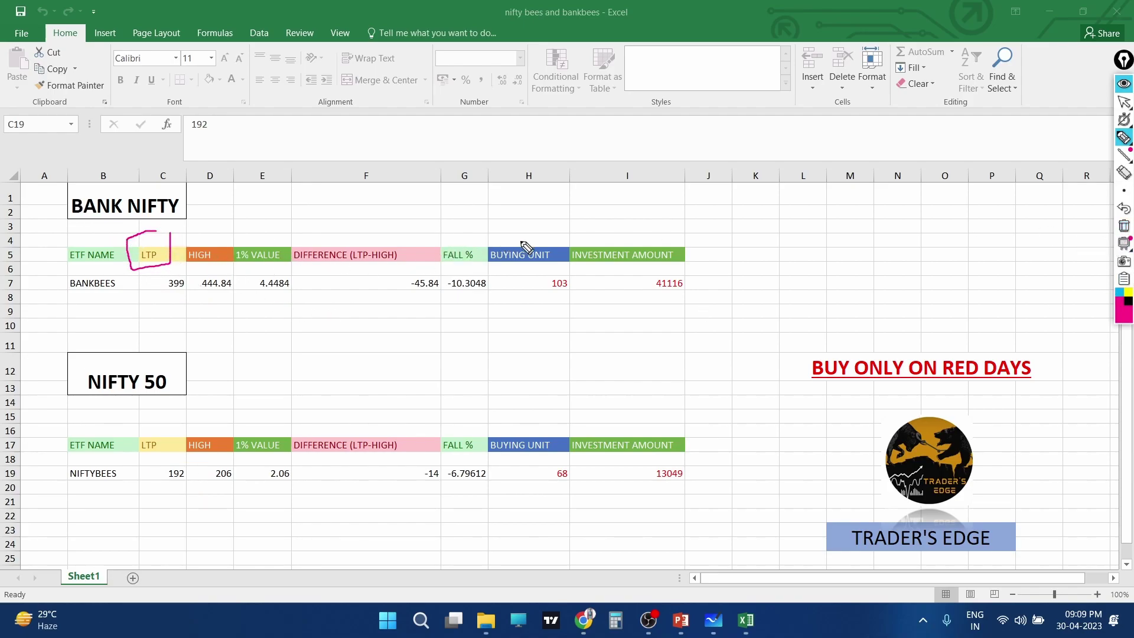
{"action": "left_click_drag", "start_coordinate": [524, 206], "coordinate": [524, 239]}
{"action": "left_click_drag", "start_coordinate": [622, 240], "coordinate": [621, 228]}
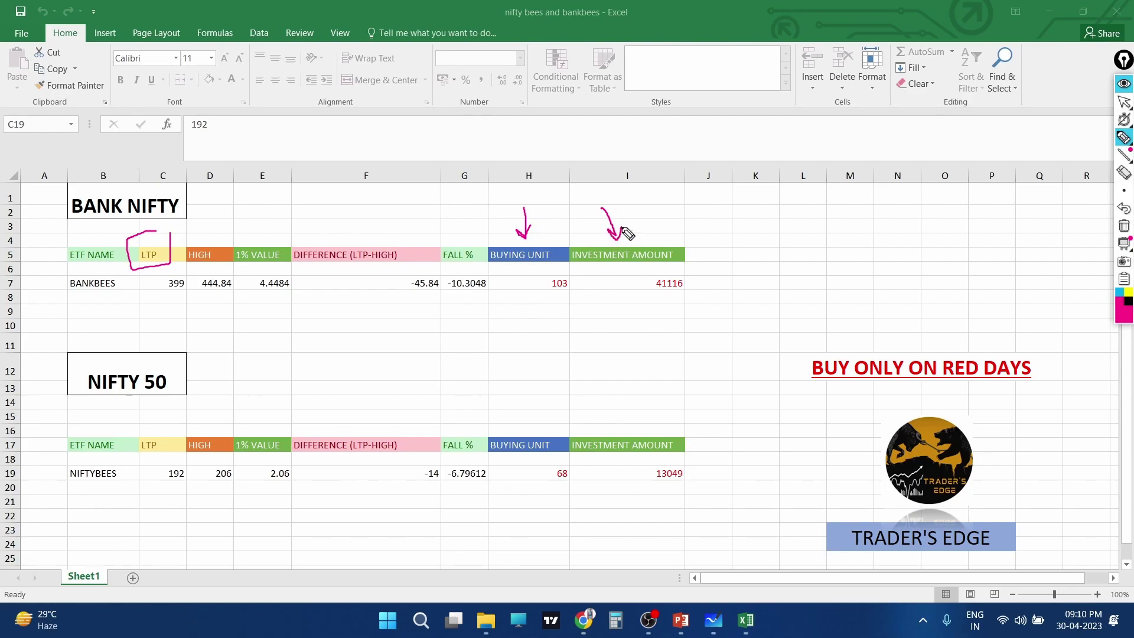
{"action": "left_click_drag", "start_coordinate": [559, 262], "coordinate": [567, 253]}
{"action": "mouse_move", "coordinate": [188, 272]}
{"action": "left_mouse_down"}
{"action": "mouse_move", "coordinate": [161, 285]}
{"action": "mouse_move", "coordinate": [196, 288]}
{"action": "left_mouse_up"}
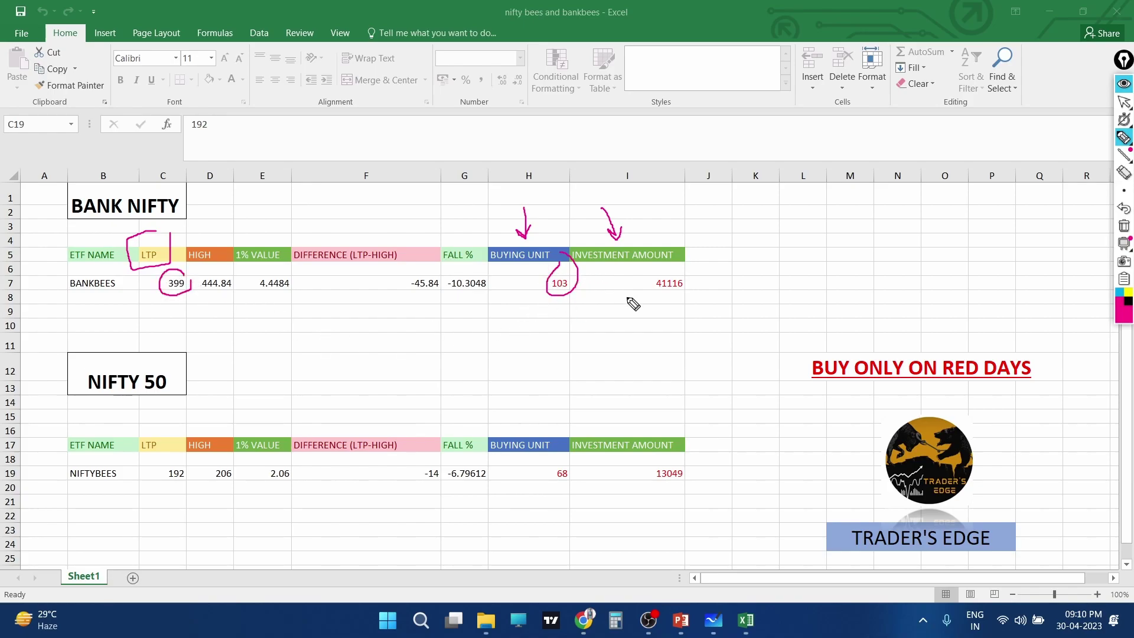
{"action": "mouse_move", "coordinate": [694, 274]}
{"action": "left_mouse_down"}
{"action": "mouse_move", "coordinate": [629, 266]}
{"action": "mouse_move", "coordinate": [693, 306]}
{"action": "mouse_move", "coordinate": [693, 268]}
{"action": "left_mouse_up"}
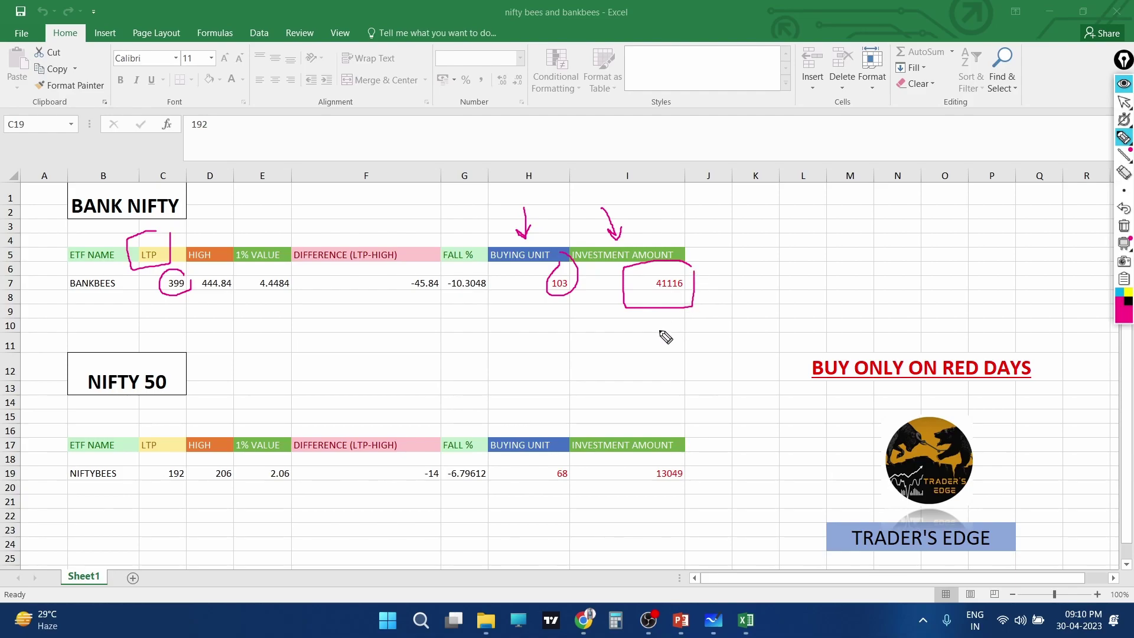
{"action": "left_click_drag", "start_coordinate": [652, 331], "coordinate": [711, 285]}
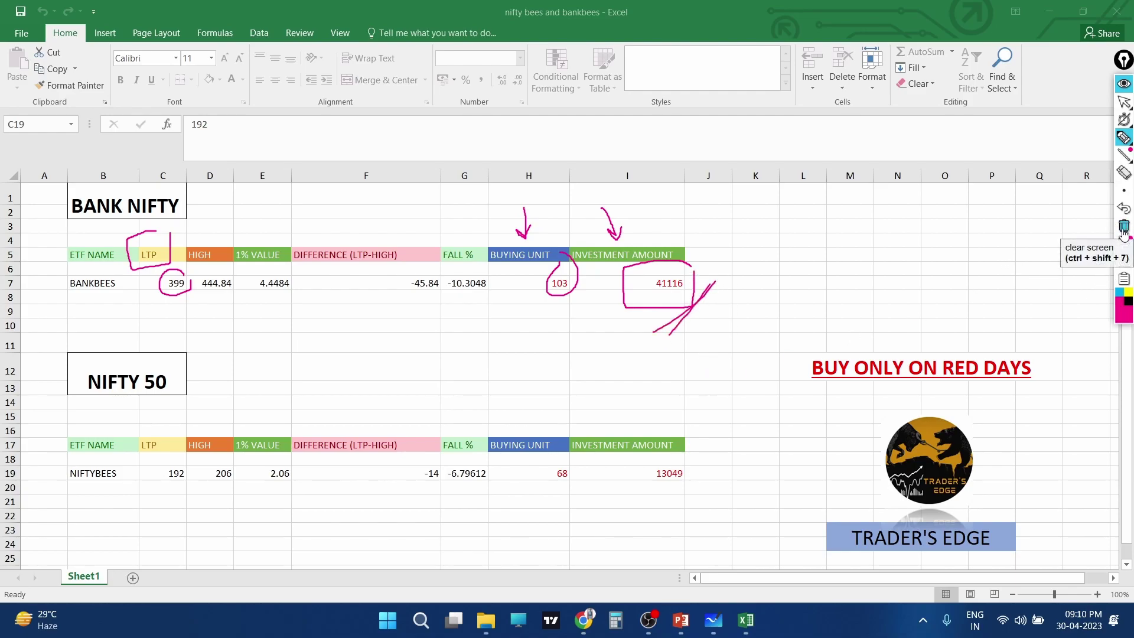
{"action": "left_click", "coordinate": [1123, 227]}
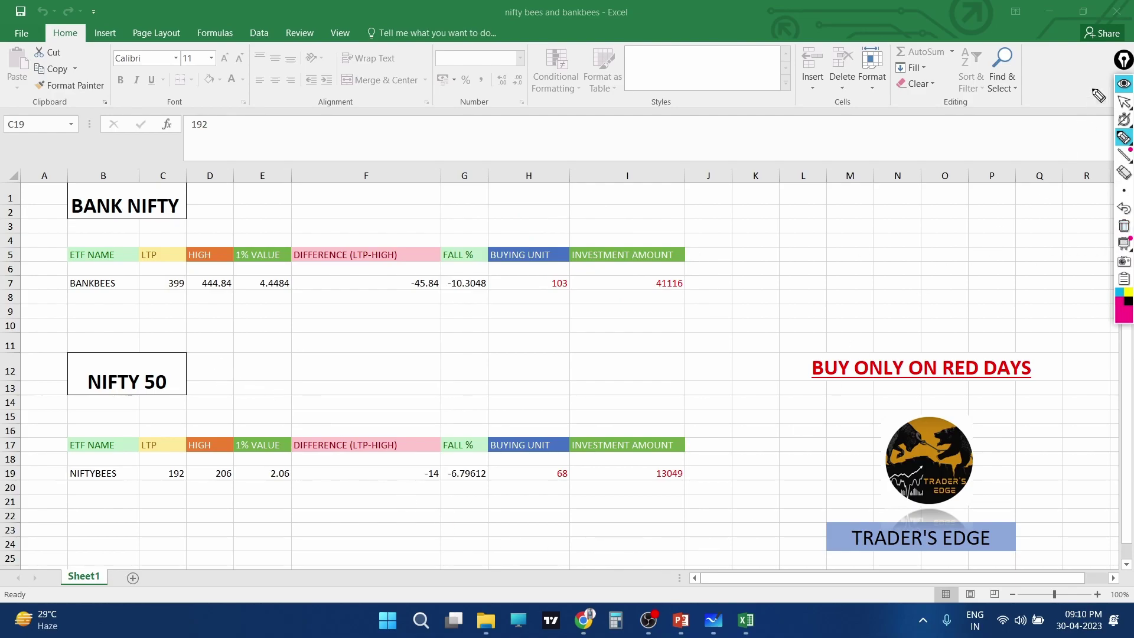
Step: Leave ink mode and bring back the Dhan NIFTY 50 and NIFTY BEES daily charts in Chrome
{"action": "left_click", "coordinate": [1123, 102]}
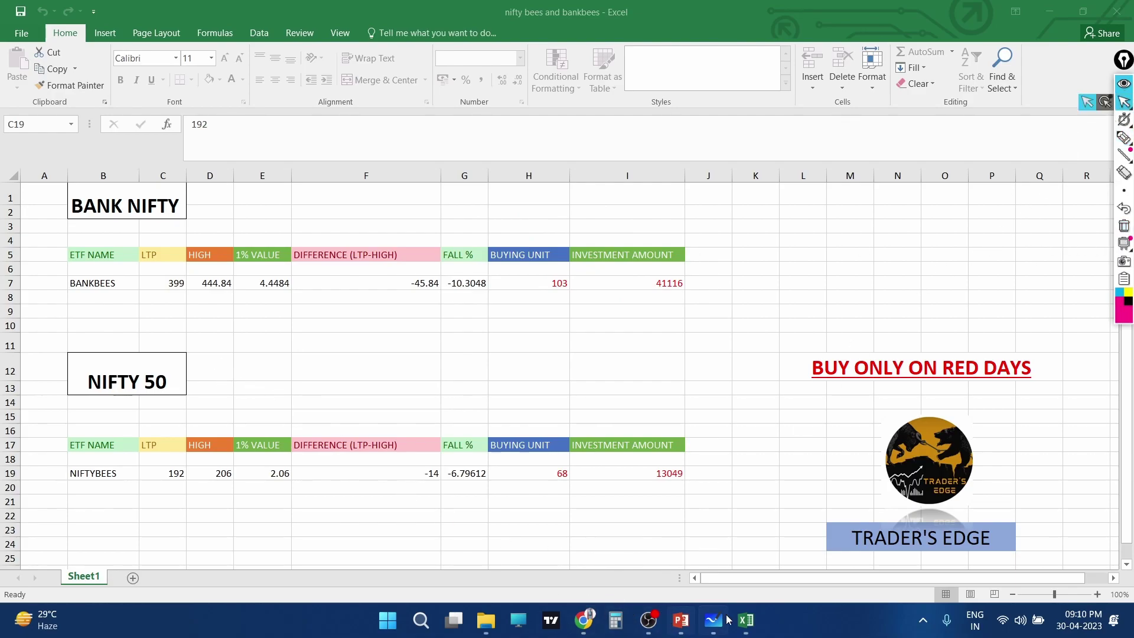
{"action": "left_click", "coordinate": [583, 620]}
{"action": "scroll", "coordinate": [711, 422], "scroll_direction": "up", "scroll_amount": 2}
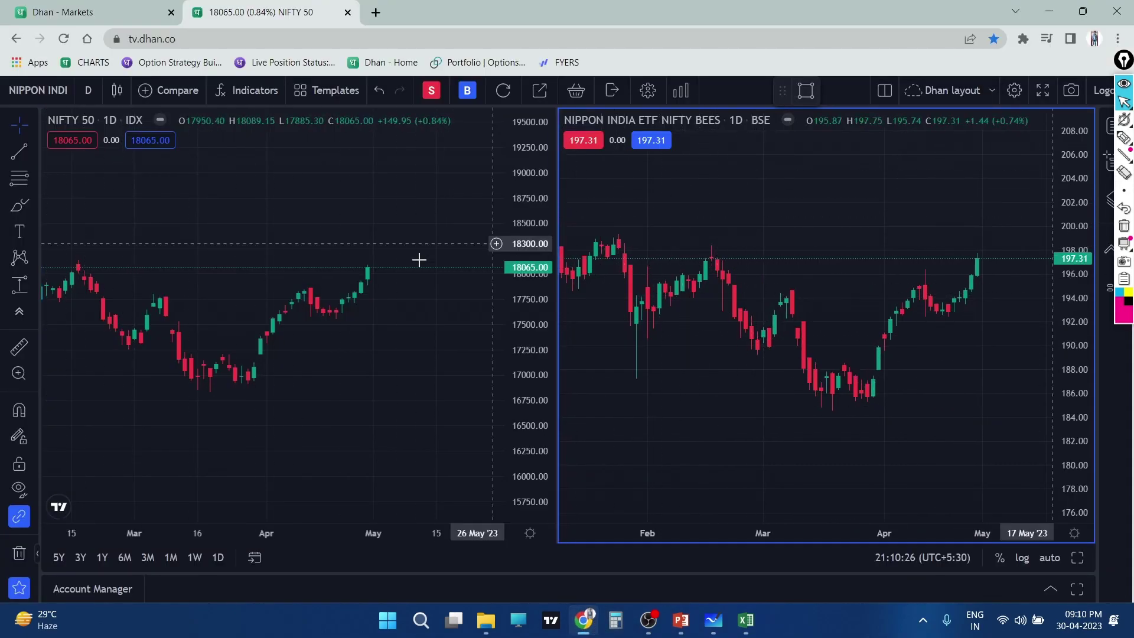
Step: Pan and rescale the NIFTY 50 chart to show earlier daily candles
{"action": "left_click", "coordinate": [366, 257]}
{"action": "left_click_drag", "start_coordinate": [417, 286], "coordinate": [431, 286]}
{"action": "left_click_drag", "start_coordinate": [514, 342], "coordinate": [514, 319]}
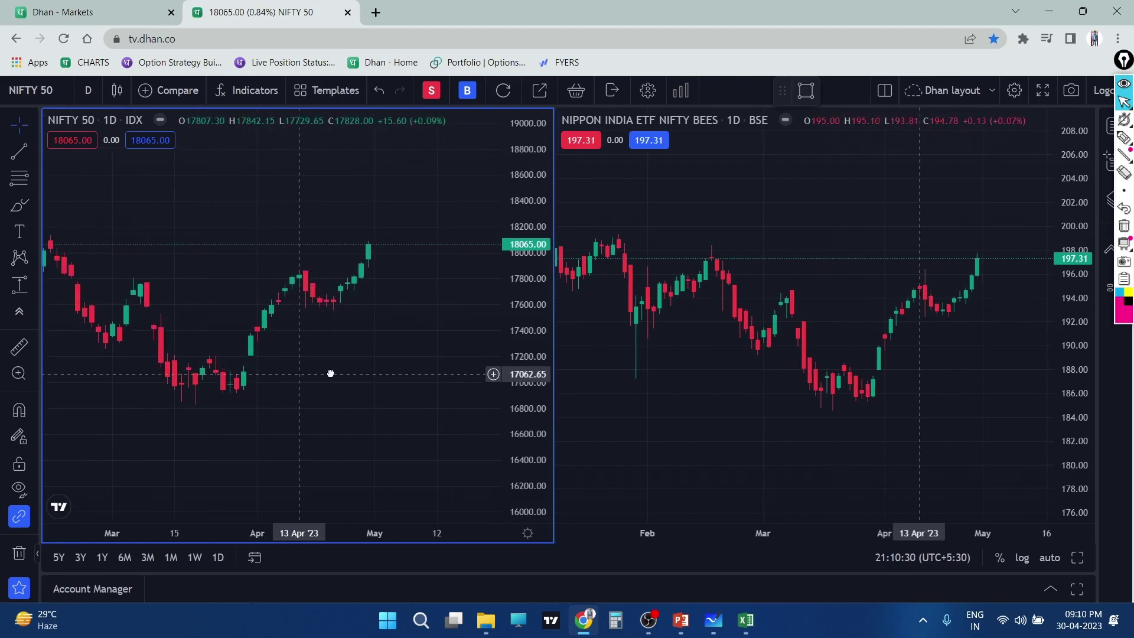
{"action": "left_click_drag", "start_coordinate": [336, 345], "coordinate": [380, 335]}
{"action": "left_click_drag", "start_coordinate": [519, 313], "coordinate": [520, 330]}
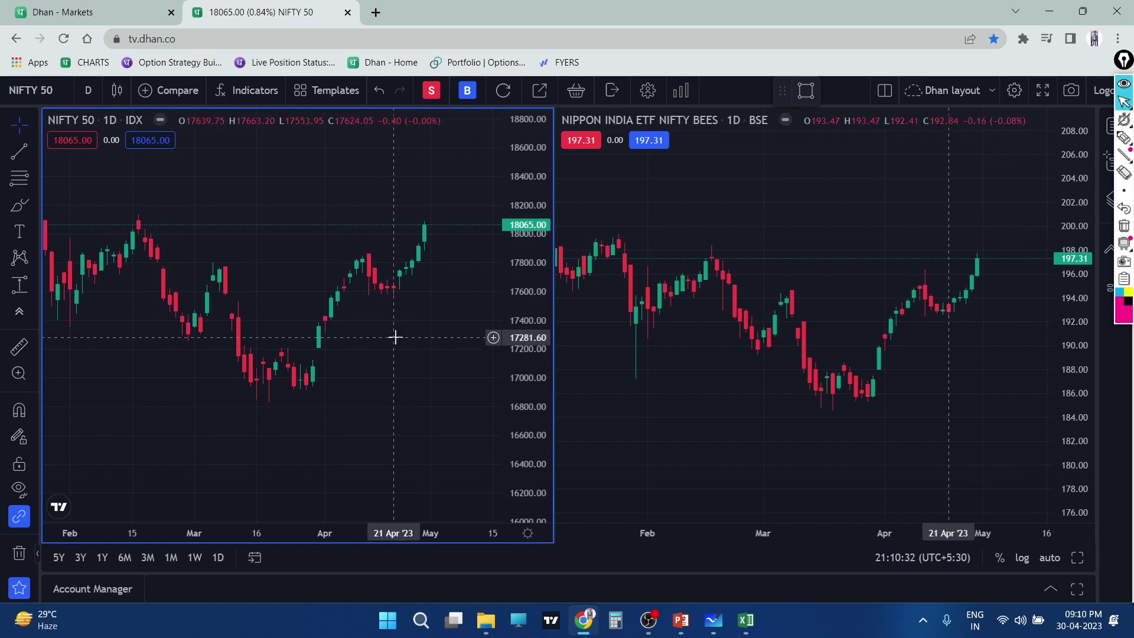
{"action": "scroll", "coordinate": [378, 343], "scroll_direction": "up", "scroll_amount": 1}
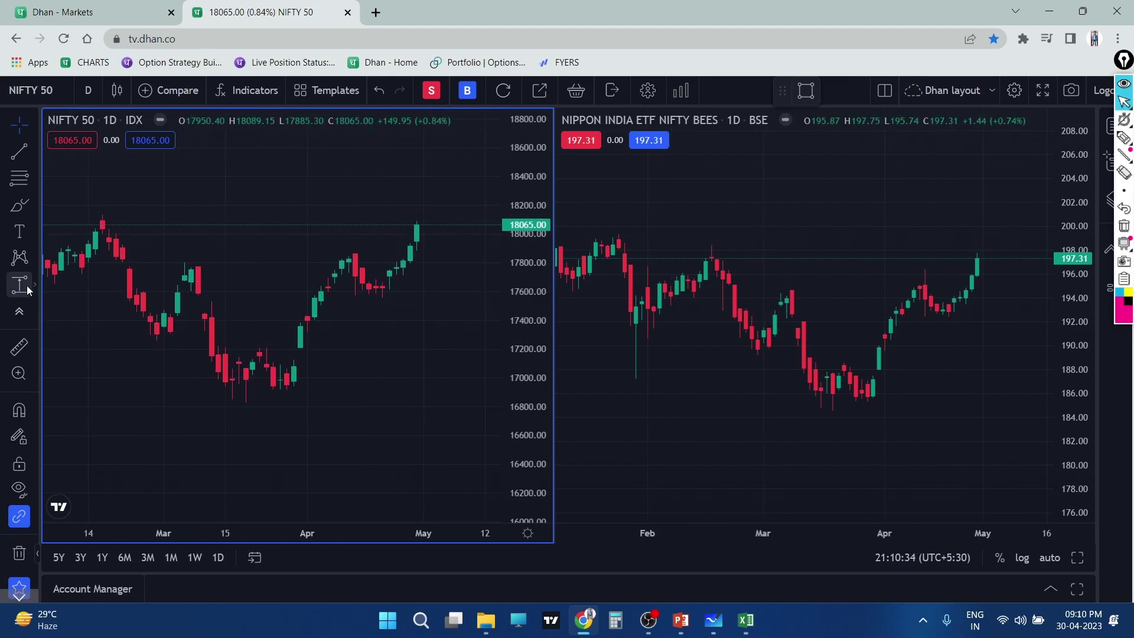
{"action": "scroll", "coordinate": [202, 169], "scroll_direction": "down", "scroll_amount": 1}
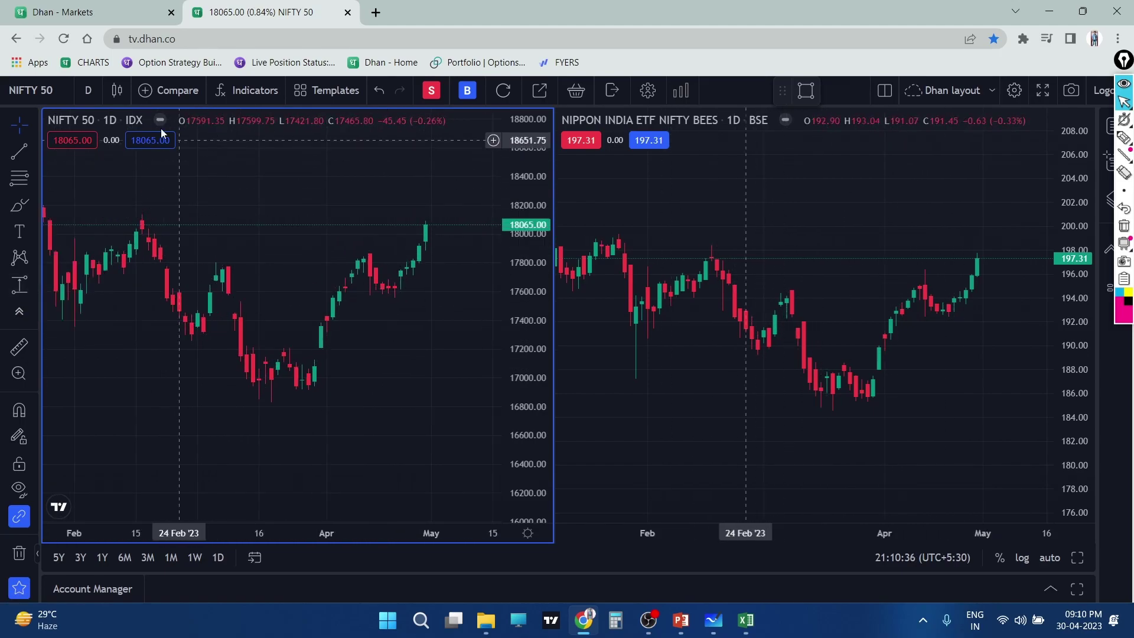
Step: Keep the D timeframe and zoom the NIFTY 50 chart out to span September to May
{"action": "left_click", "coordinate": [88, 90]}
{"action": "left_click", "coordinate": [190, 145]}
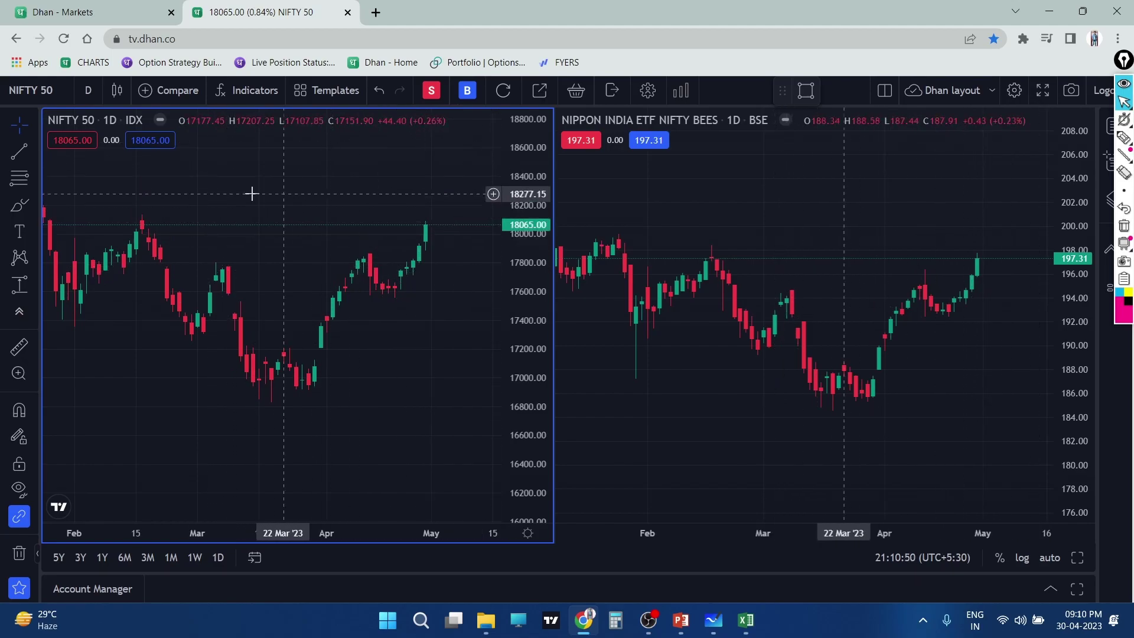
{"action": "left_click_drag", "start_coordinate": [527, 330], "coordinate": [527, 355]}
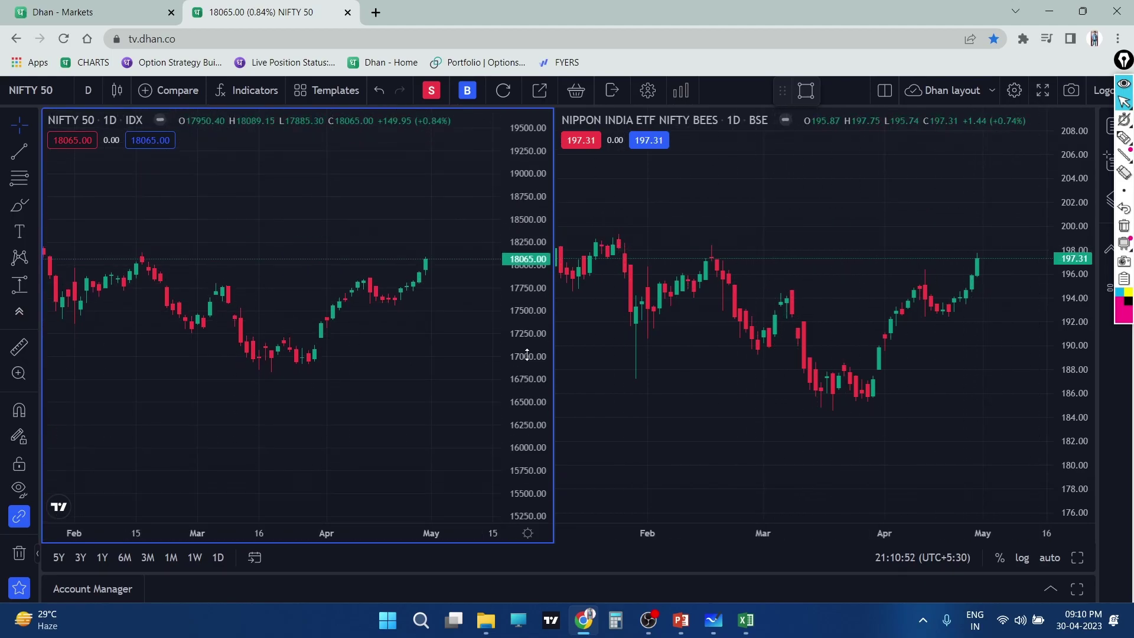
{"action": "scroll", "coordinate": [406, 378], "scroll_direction": "down", "scroll_amount": 2}
{"action": "scroll", "coordinate": [405, 380], "scroll_direction": "down", "scroll_amount": 2}
{"action": "scroll", "coordinate": [405, 374], "scroll_direction": "down", "scroll_amount": 2}
Step: Draw a green rectangle support zone on NIFTY 50 from about 16666.55 to 16967.65
{"action": "scroll", "coordinate": [406, 372], "scroll_direction": "down", "scroll_amount": 2}
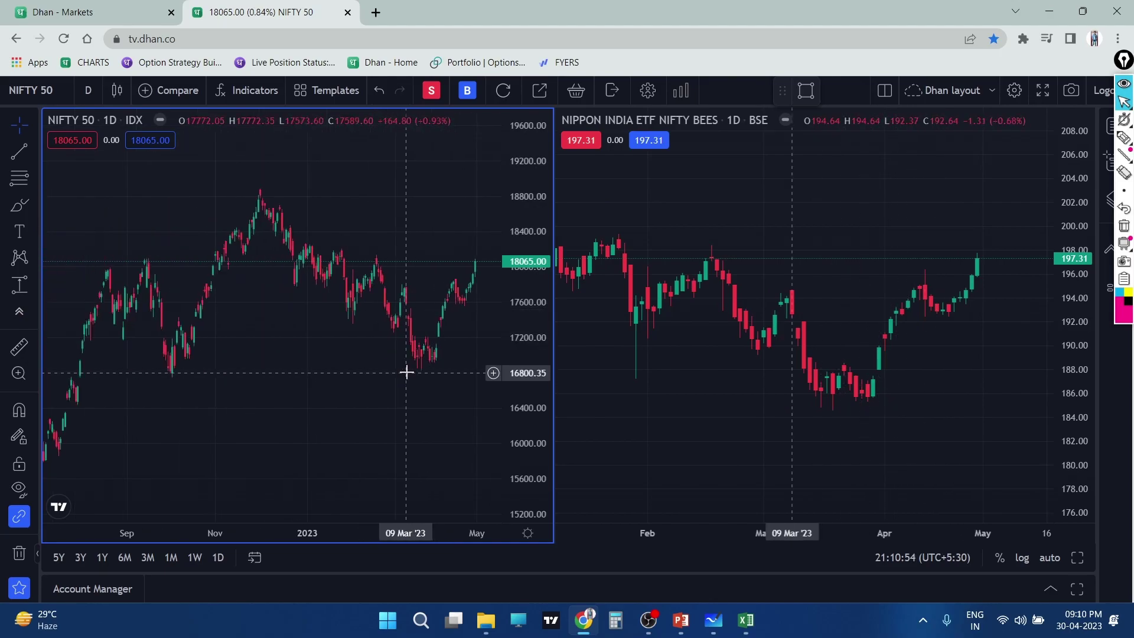
{"action": "scroll", "coordinate": [406, 372], "scroll_direction": "down", "scroll_amount": 1}
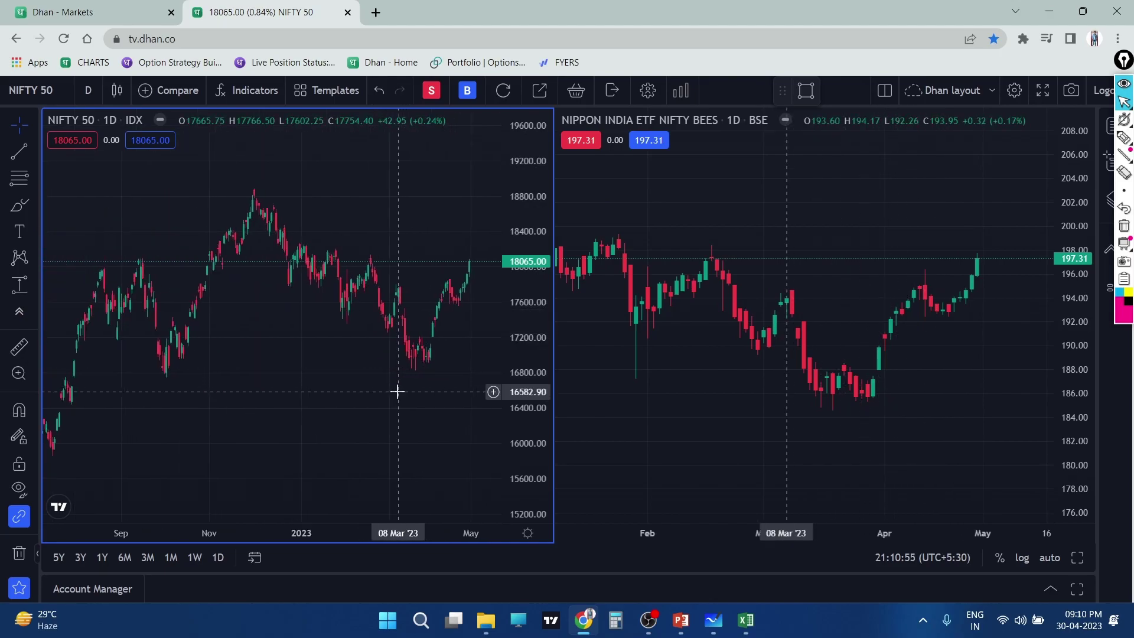
{"action": "left_click", "coordinate": [34, 207]}
{"action": "left_click", "coordinate": [85, 264]}
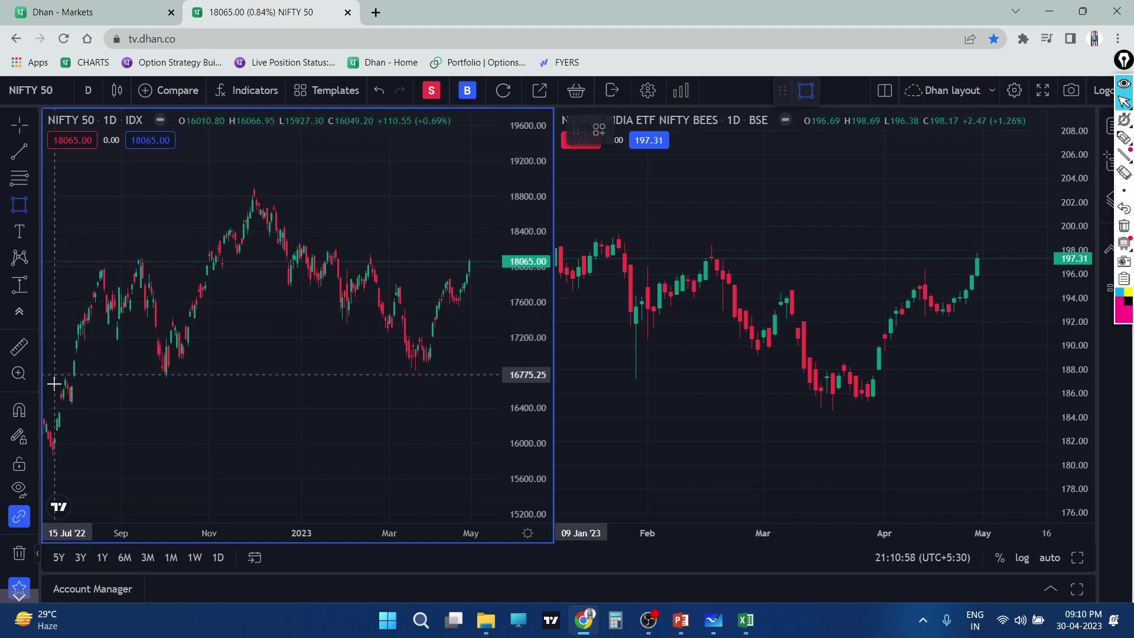
{"action": "left_click", "coordinate": [70, 360]}
{"action": "left_click", "coordinate": [464, 384]}
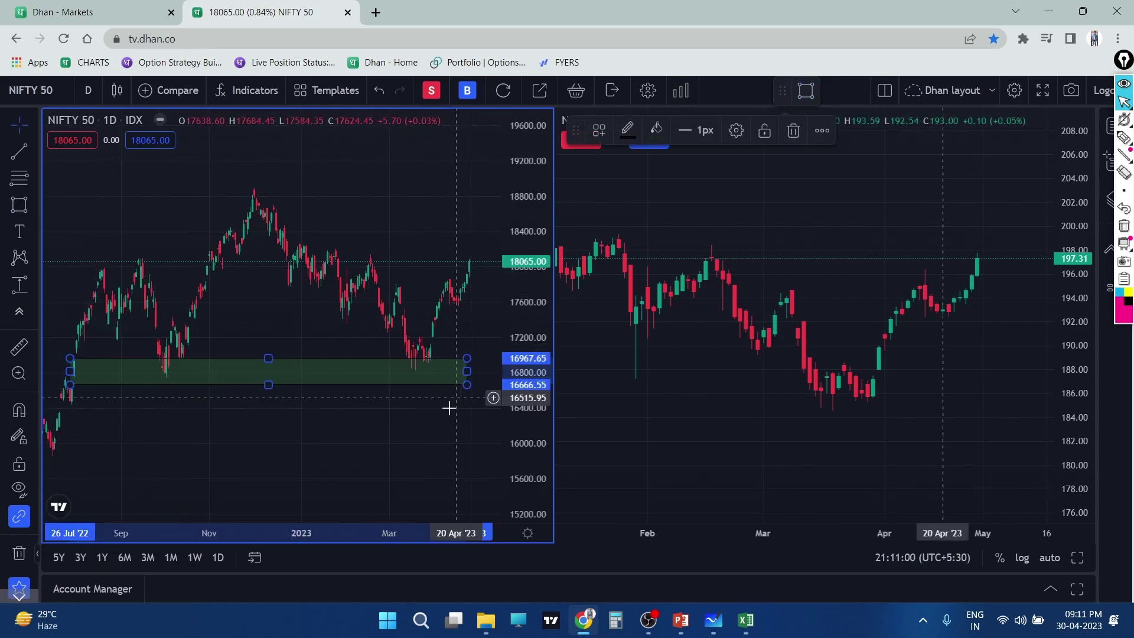
Step: Reposition the NIFTY 50 chart so the Feb–May candles show above the support zone
{"action": "left_click_drag", "start_coordinate": [471, 407], "coordinate": [406, 412]}
{"action": "scroll", "coordinate": [283, 355], "scroll_direction": "left", "scroll_amount": 2}
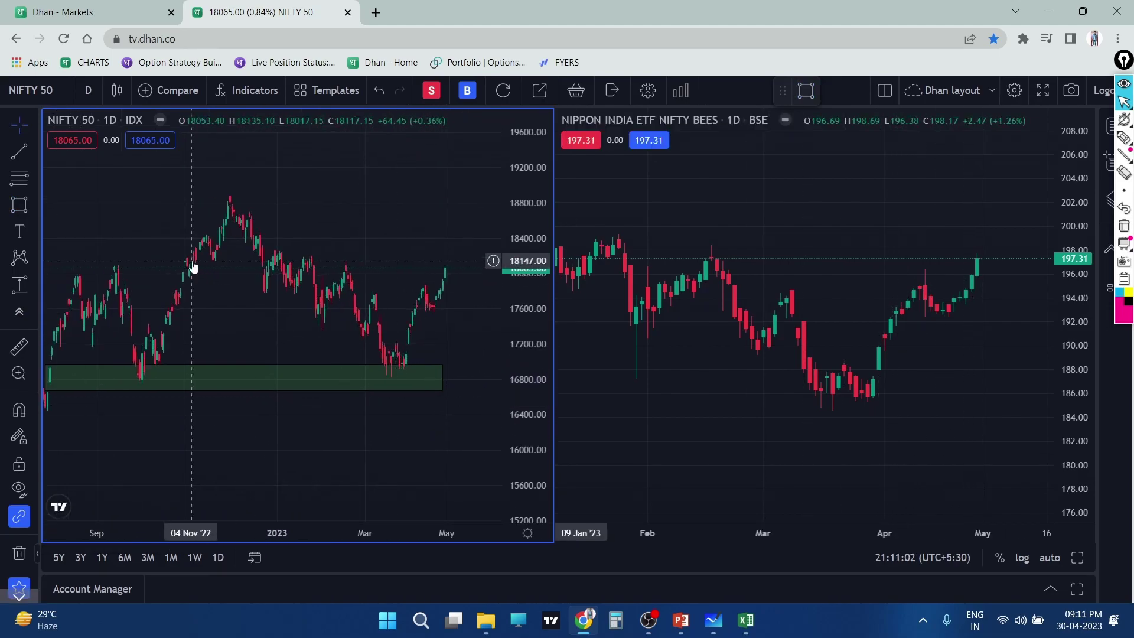
{"action": "scroll", "coordinate": [118, 230], "scroll_direction": "left", "scroll_amount": 2}
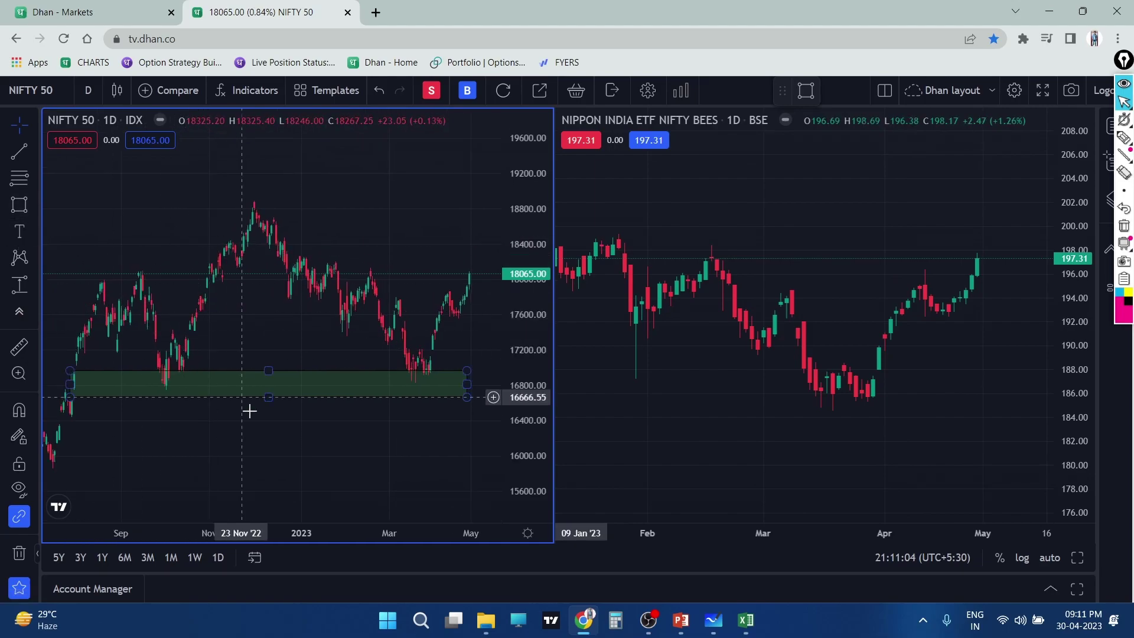
{"action": "scroll", "coordinate": [276, 449], "scroll_direction": "up", "scroll_amount": 2}
{"action": "left_click_drag", "start_coordinate": [276, 449], "coordinate": [346, 425]}
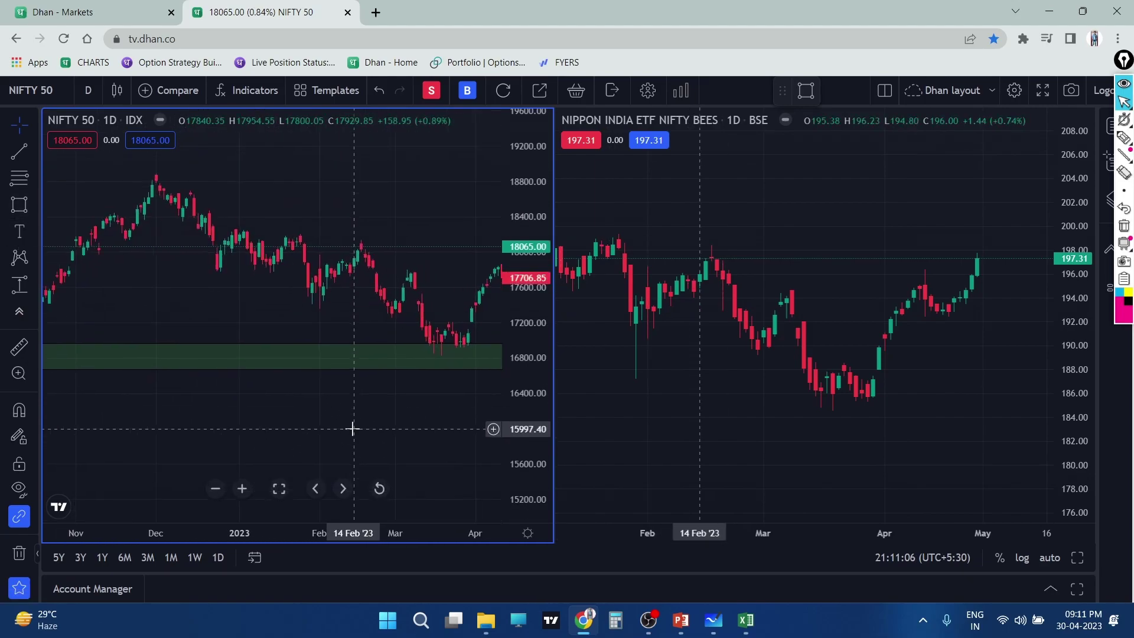
{"action": "scroll", "coordinate": [295, 423], "scroll_direction": "left", "scroll_amount": 2}
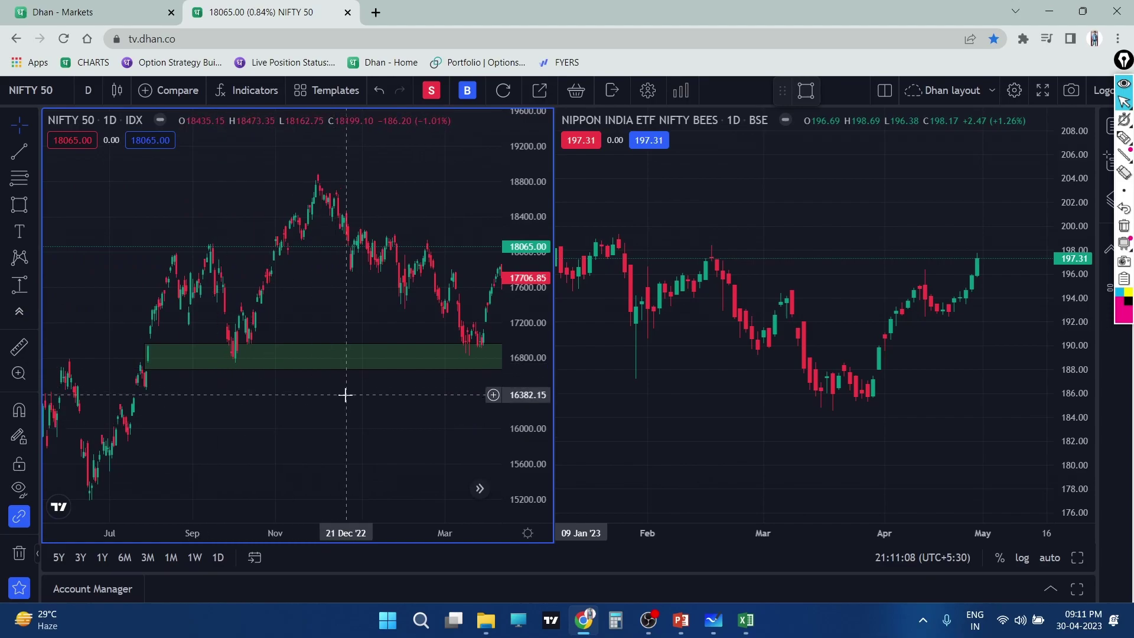
{"action": "scroll", "coordinate": [379, 413], "scroll_direction": "right", "scroll_amount": 2}
{"action": "scroll", "coordinate": [380, 415], "scroll_direction": "right", "scroll_amount": 3}
{"action": "scroll", "coordinate": [383, 416], "scroll_direction": "up", "scroll_amount": 3}
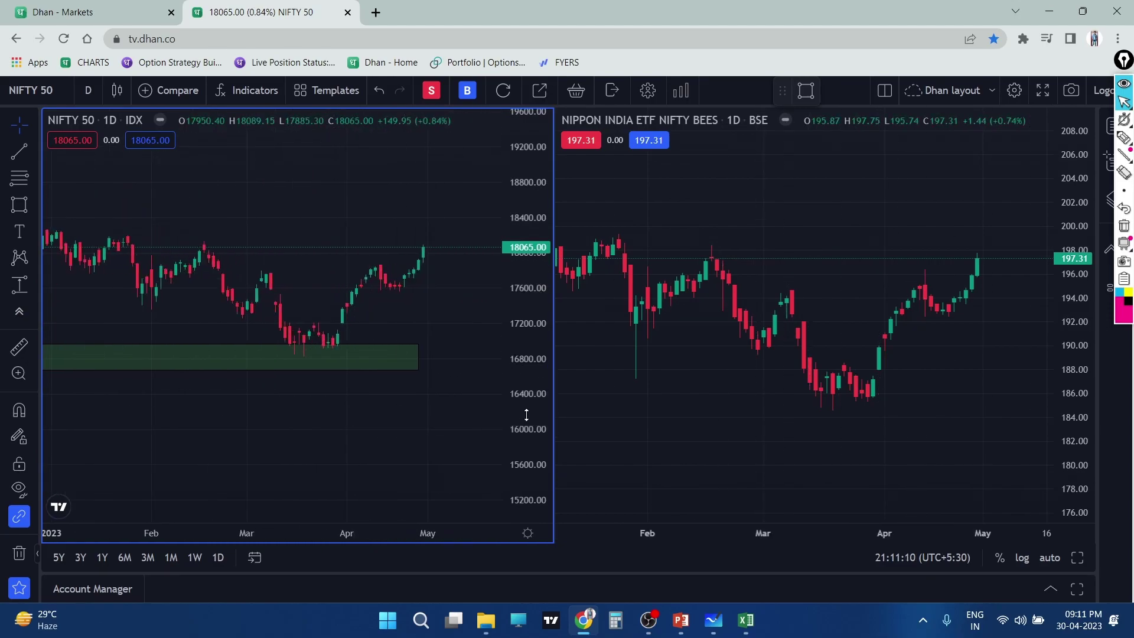
{"action": "scroll", "coordinate": [283, 331], "scroll_direction": "up", "scroll_amount": 1}
Step: Rescale the NIFTY BEES chart and box the late-Feb to mid-Apr lows around 185–187
{"action": "left_click", "coordinate": [739, 387]}
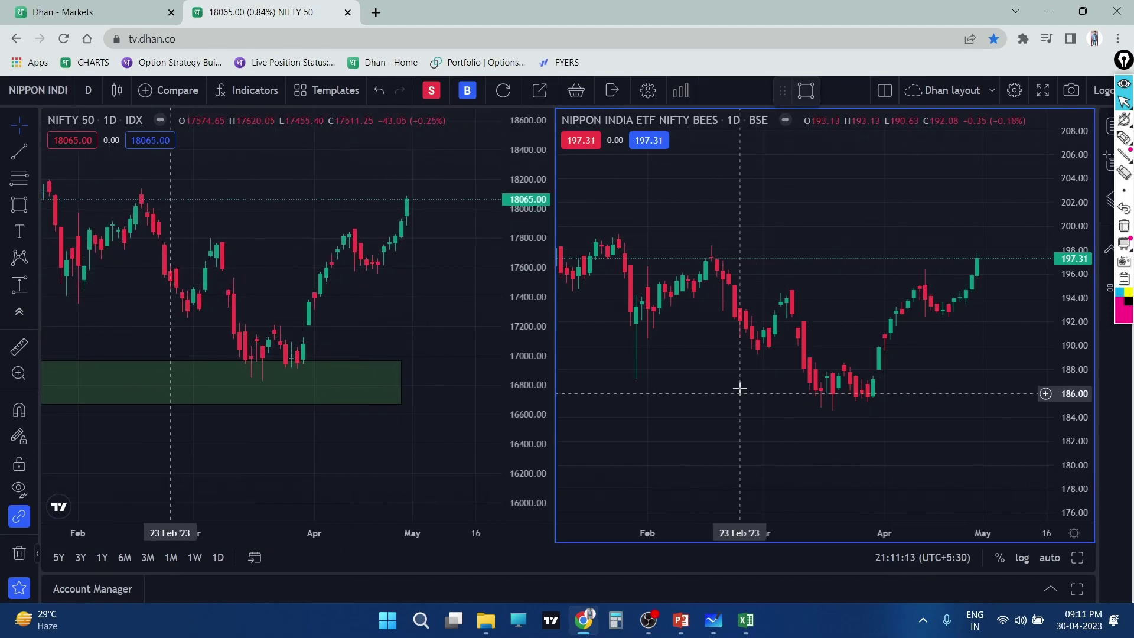
{"action": "left_click_drag", "start_coordinate": [1078, 260], "coordinate": [1078, 276]}
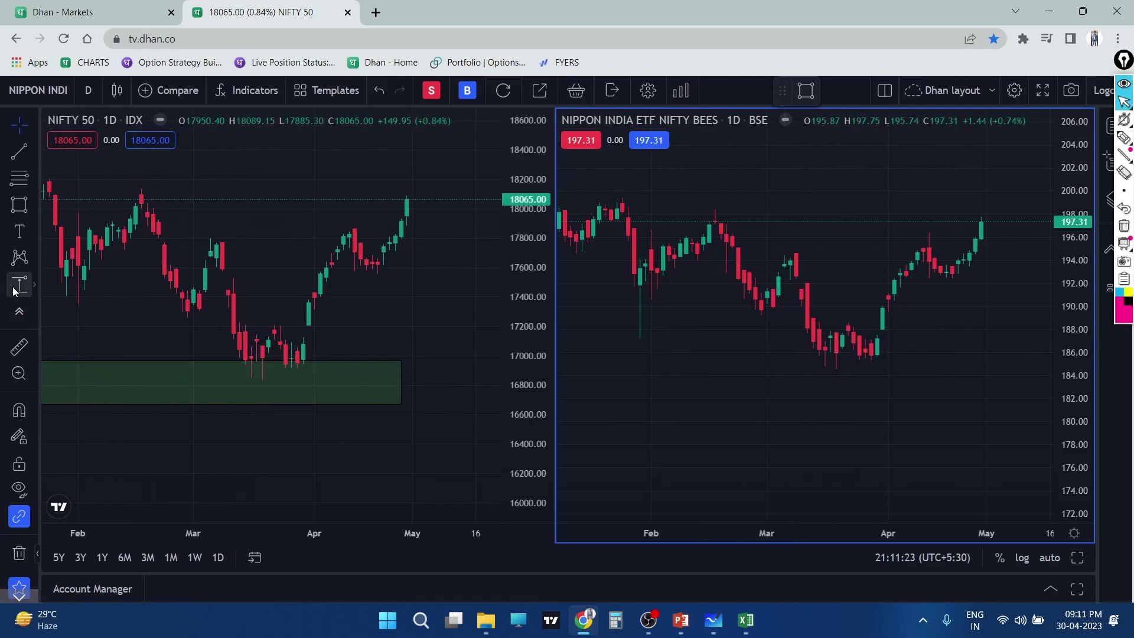
{"action": "left_click", "coordinate": [19, 204]}
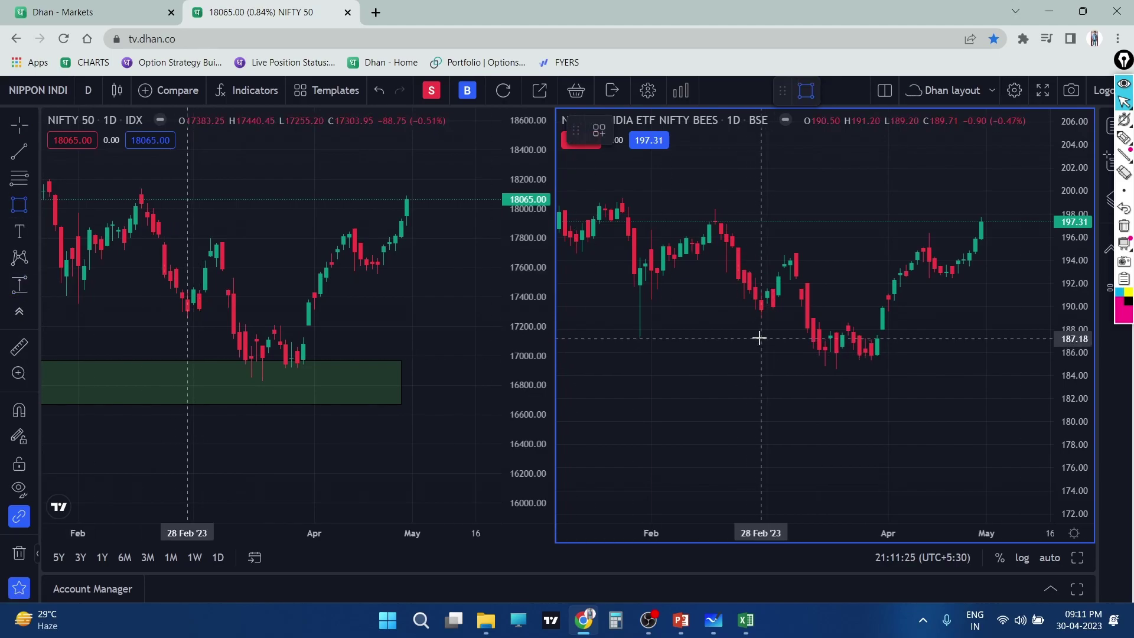
{"action": "left_click_drag", "start_coordinate": [762, 338], "coordinate": [940, 362]}
{"action": "scroll", "coordinate": [1022, 298], "scroll_direction": "up", "scroll_amount": 3}
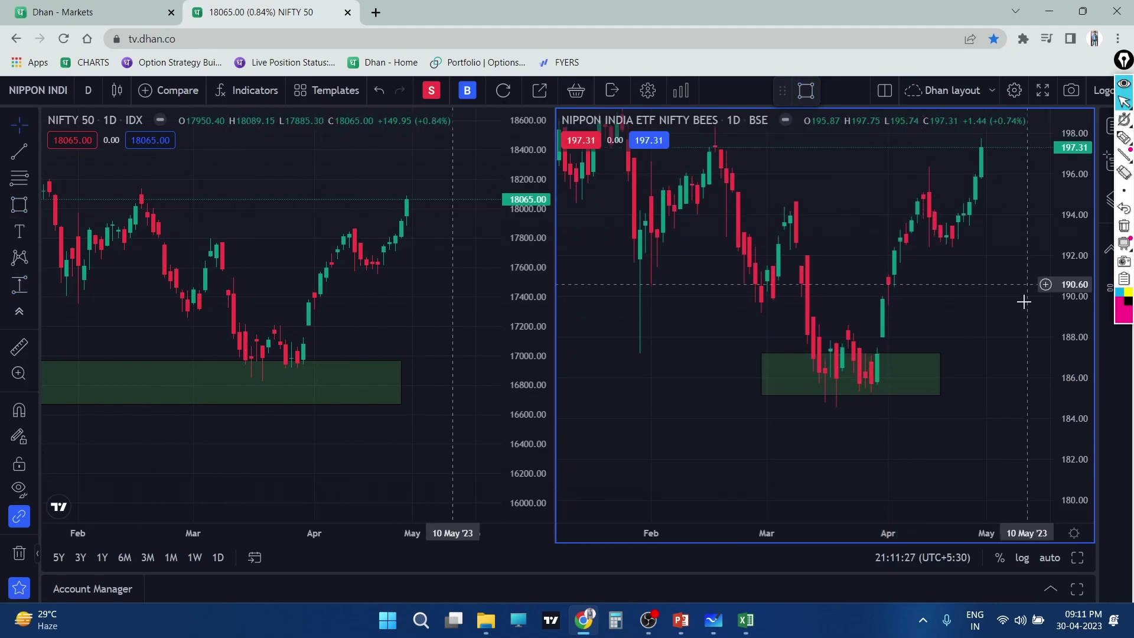
{"action": "scroll", "coordinate": [992, 354], "scroll_direction": "up", "scroll_amount": 3}
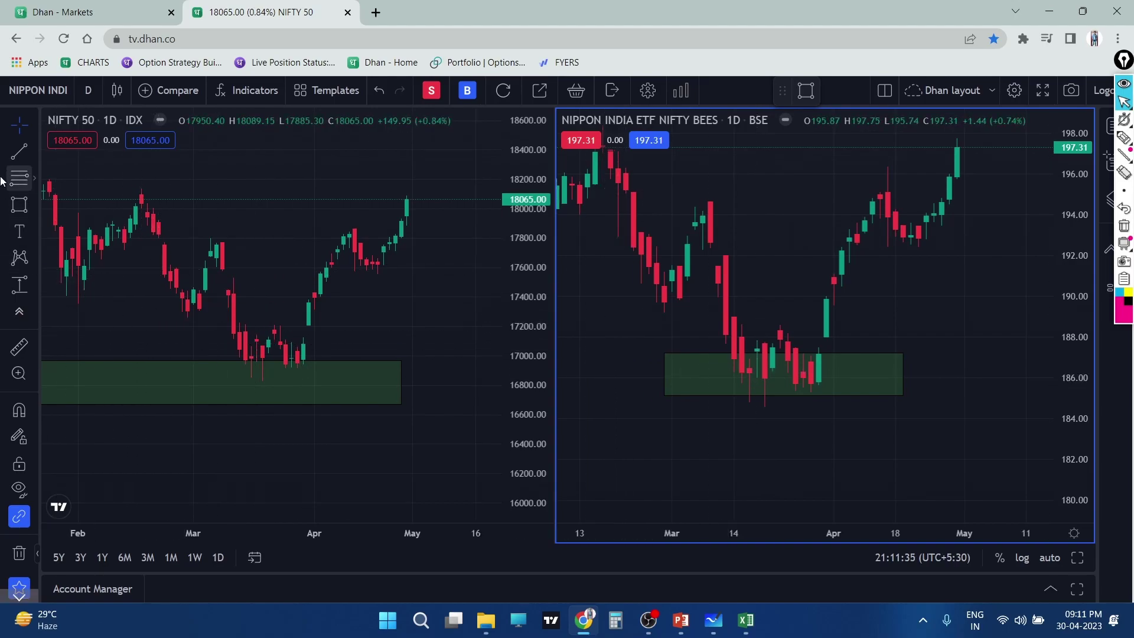
Step: Add a horizontal line at 186.25 on NIFTY BEES and pan toward earlier dates
{"action": "left_click", "coordinate": [34, 153]}
{"action": "left_click", "coordinate": [125, 332]}
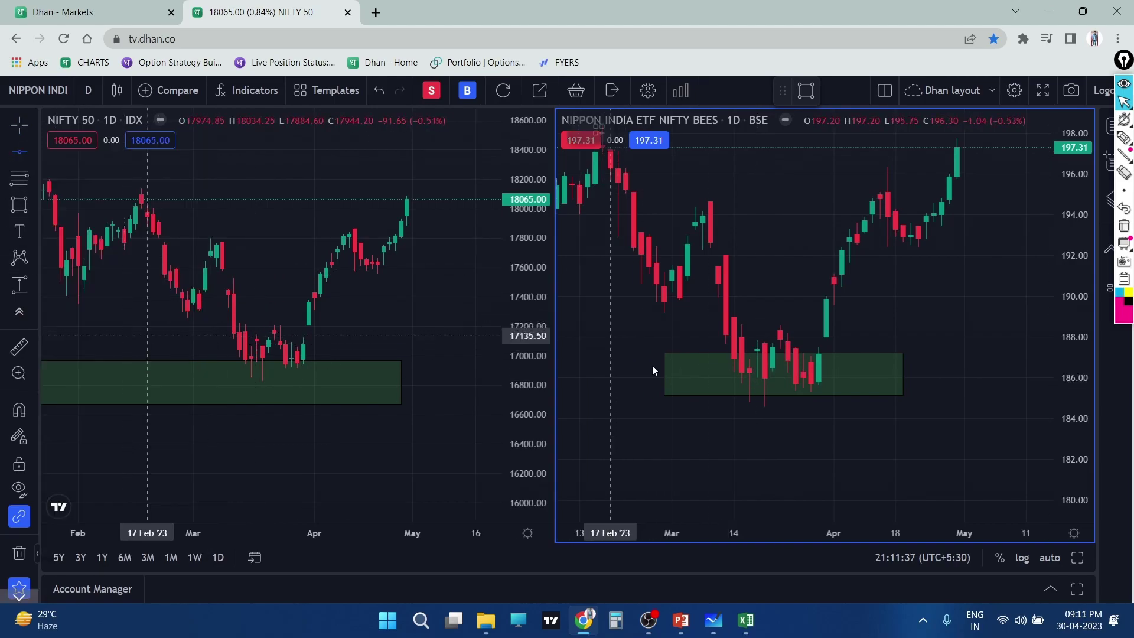
{"action": "left_click", "coordinate": [834, 373]}
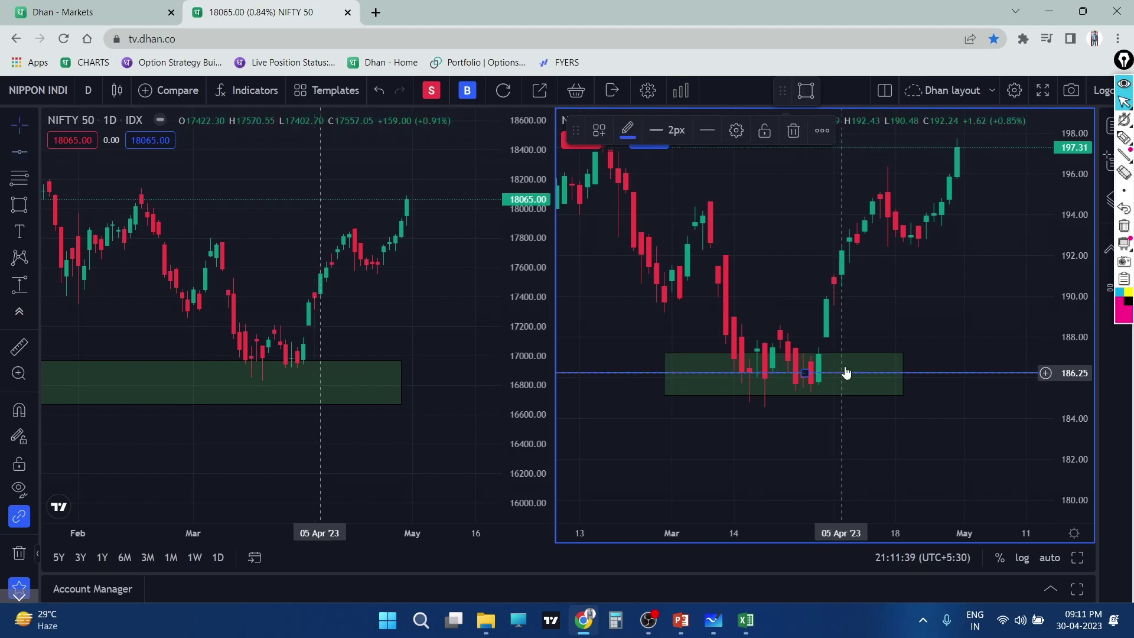
{"action": "left_click", "coordinate": [975, 454]}
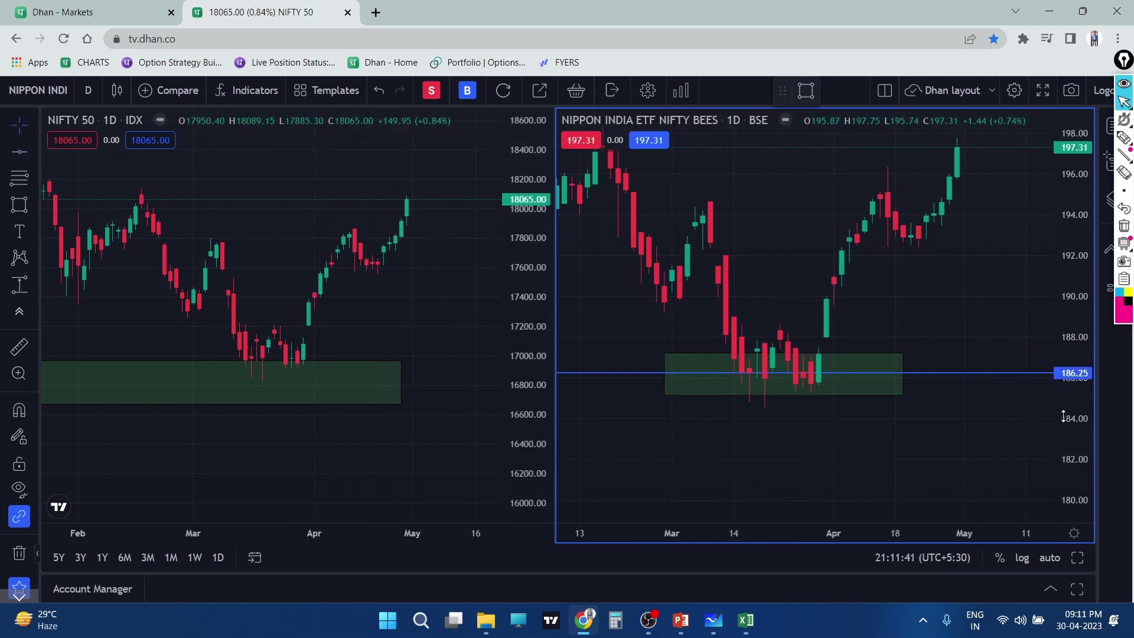
{"action": "scroll", "coordinate": [1020, 392], "scroll_direction": "up", "scroll_amount": 2}
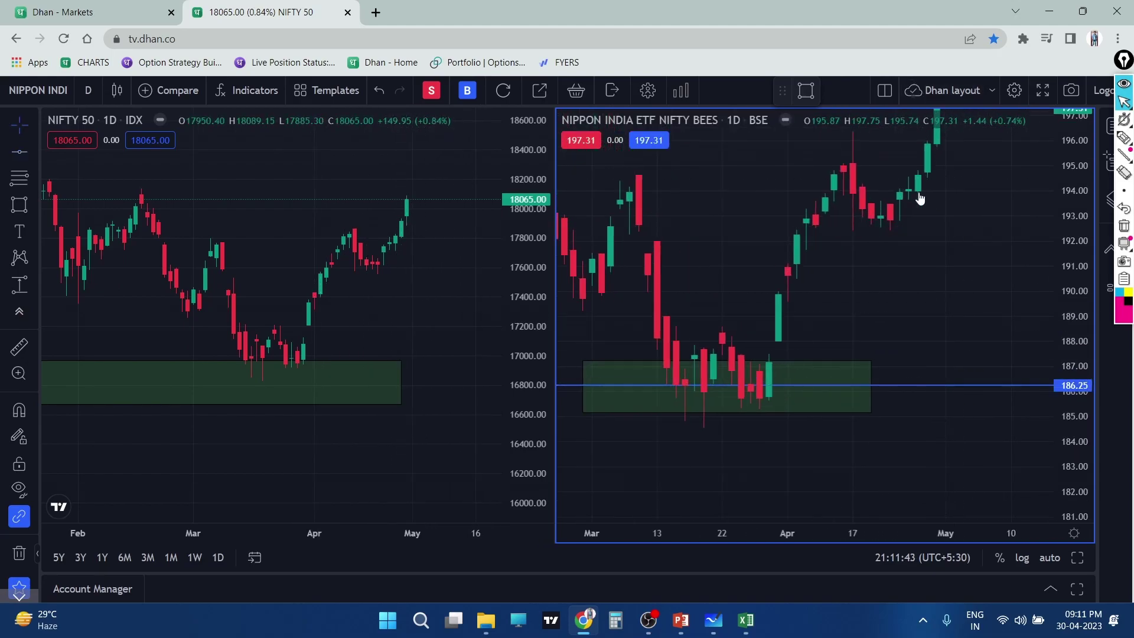
{"action": "mouse_move", "coordinate": [916, 197]}
{"action": "left_mouse_down"}
{"action": "mouse_move", "coordinate": [962, 273]}
{"action": "mouse_move", "coordinate": [917, 319]}
{"action": "left_mouse_up"}
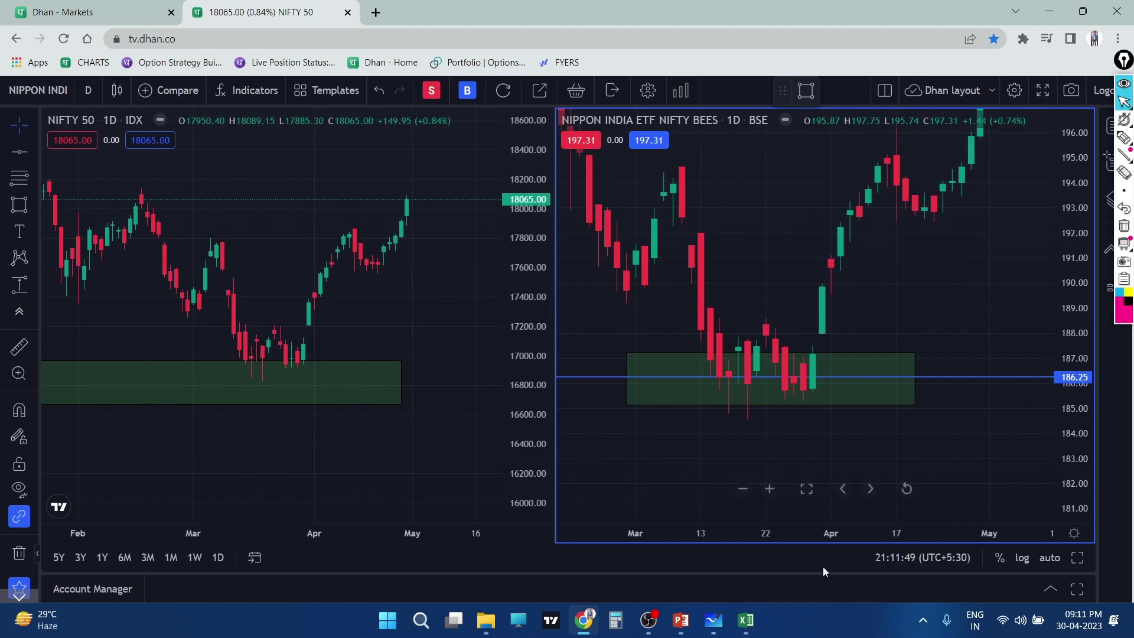
Step: Replace the NIFTYBEES LTP of 192 with 186.25, giving 96 units and 17856 to invest
{"action": "left_click", "coordinate": [747, 620]}
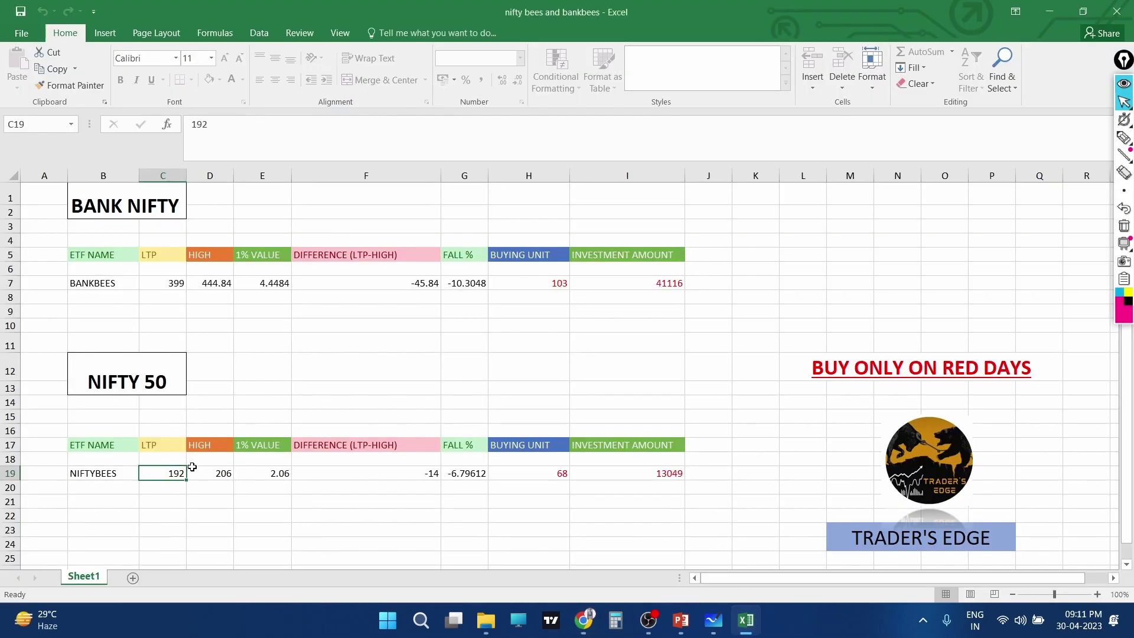
{"action": "key", "text": "BackSpace"}
{"action": "type", "text": "86.25"}
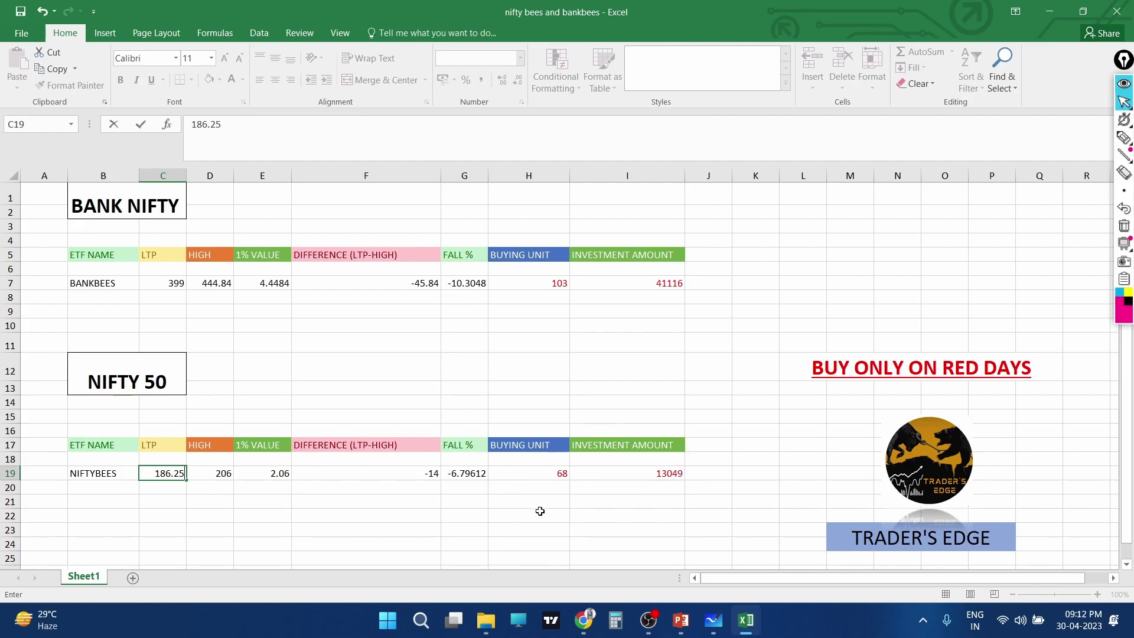
{"action": "key", "text": "ctrl+Return"}
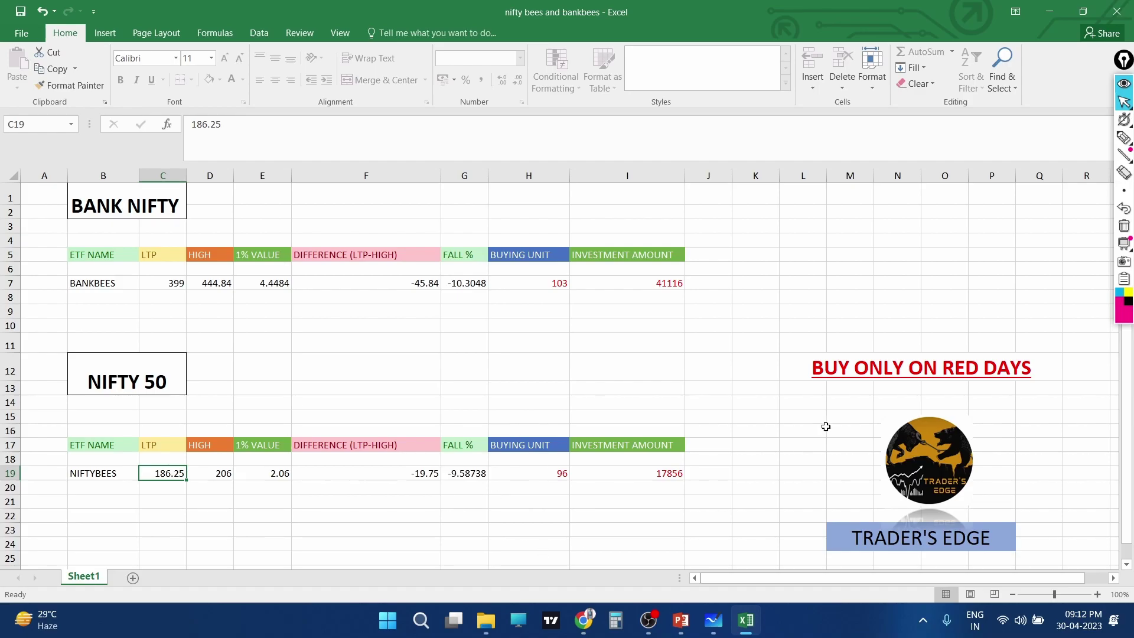
Step: Circle and underline the 96 buying units and bracket the 17856 amount in pink ink
{"action": "left_click", "coordinate": [1124, 137]}
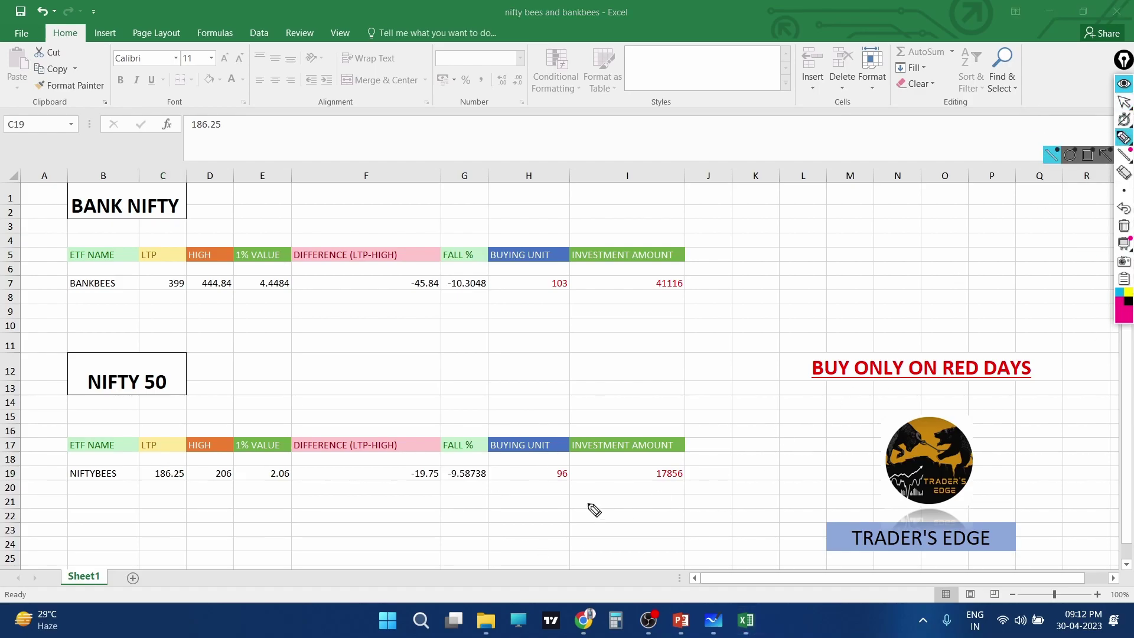
{"action": "left_click_drag", "start_coordinate": [589, 460], "coordinate": [566, 485]}
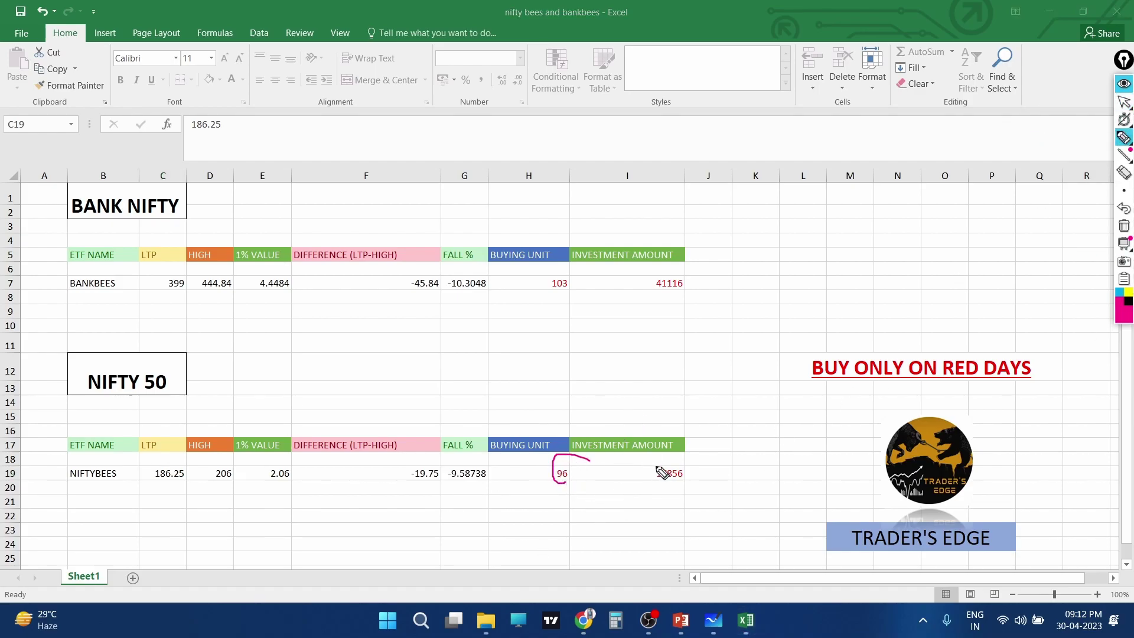
{"action": "left_click_drag", "start_coordinate": [661, 458], "coordinate": [698, 506]}
{"action": "mouse_move", "coordinate": [551, 500]}
{"action": "left_mouse_down"}
{"action": "mouse_move", "coordinate": [590, 482]}
{"action": "mouse_move", "coordinate": [593, 494]}
{"action": "left_mouse_up"}
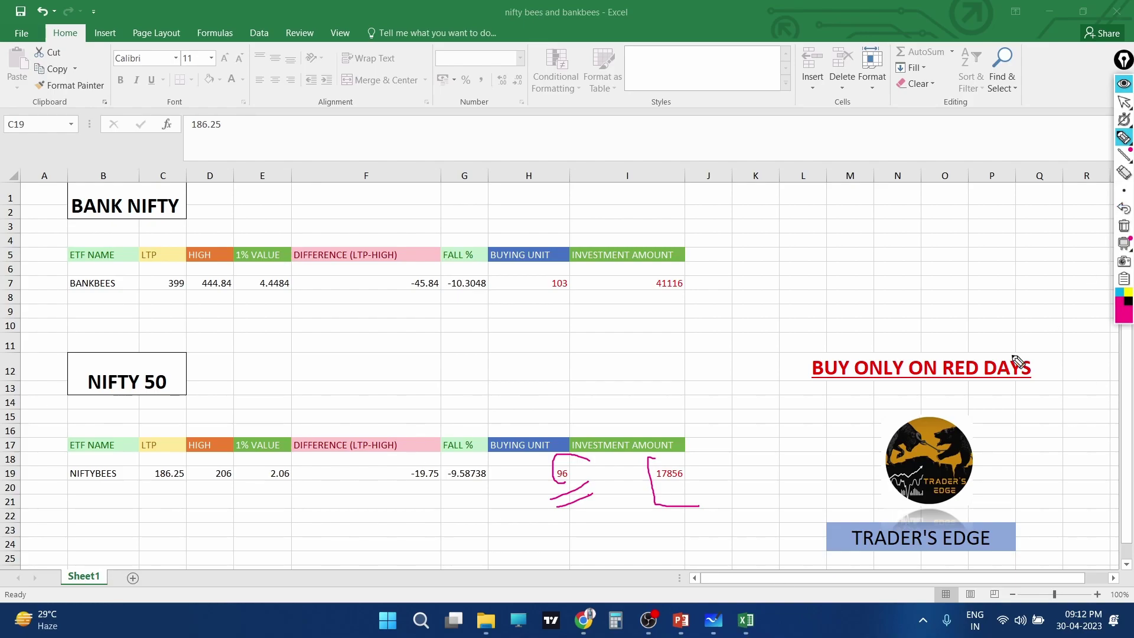
{"action": "left_click", "coordinate": [1124, 102]}
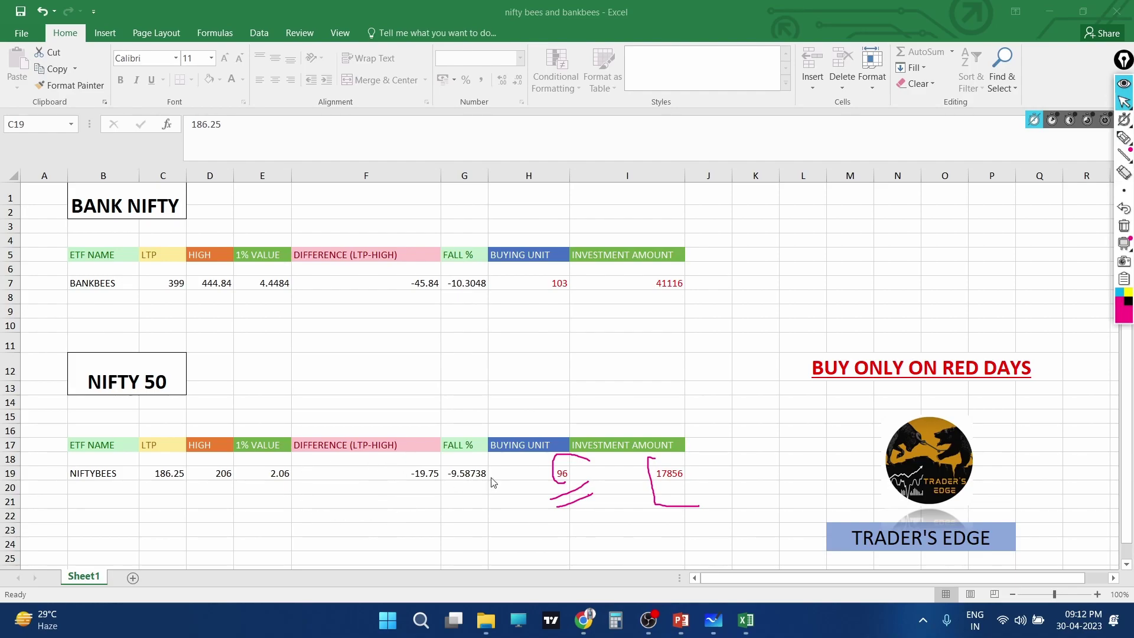
Step: Tick the 186.25 LTP and -9.58738 fall percentage, and underline 17856
{"action": "left_click", "coordinate": [1123, 137]}
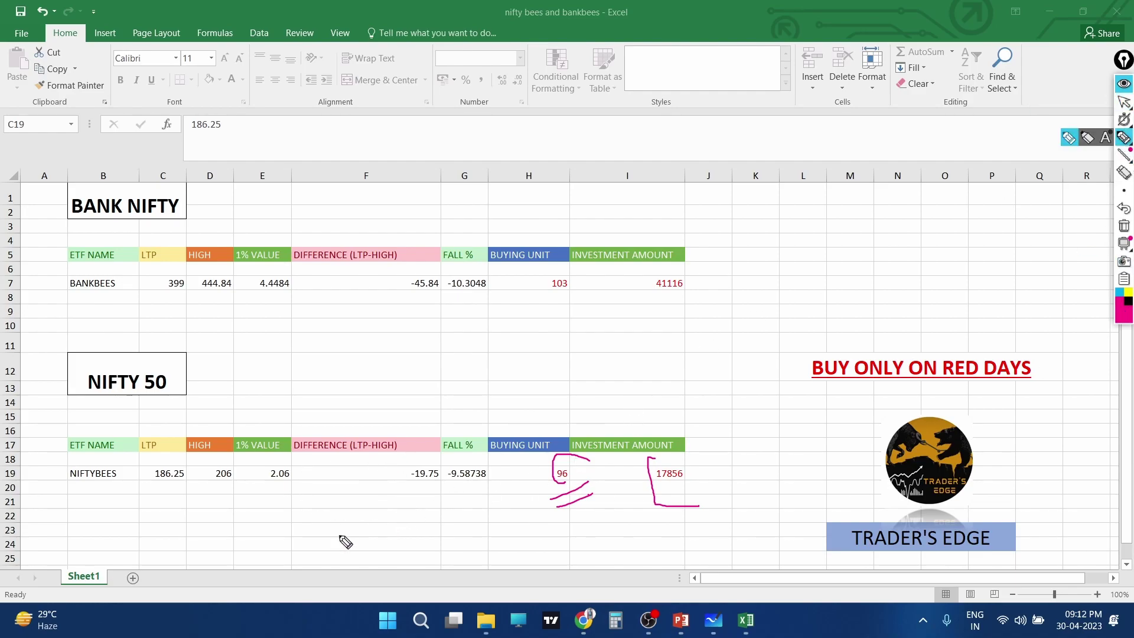
{"action": "left_click_drag", "start_coordinate": [147, 493], "coordinate": [164, 493]}
{"action": "mouse_move", "coordinate": [453, 499]}
{"action": "left_mouse_down"}
{"action": "mouse_move", "coordinate": [469, 491]}
{"action": "mouse_move", "coordinate": [471, 501]}
{"action": "left_mouse_up"}
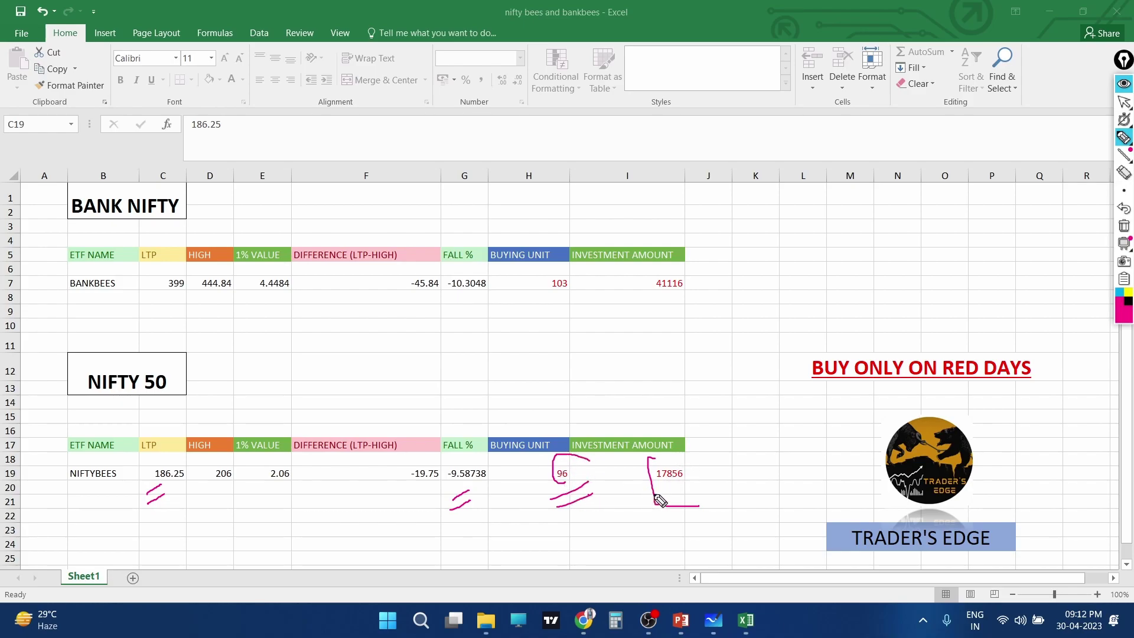
{"action": "left_click_drag", "start_coordinate": [650, 499], "coordinate": [681, 483]}
Step: Handwrite 186.25 at the top right with a curved arrow beneath it
{"action": "left_click_drag", "start_coordinate": [777, 237], "coordinate": [796, 264]}
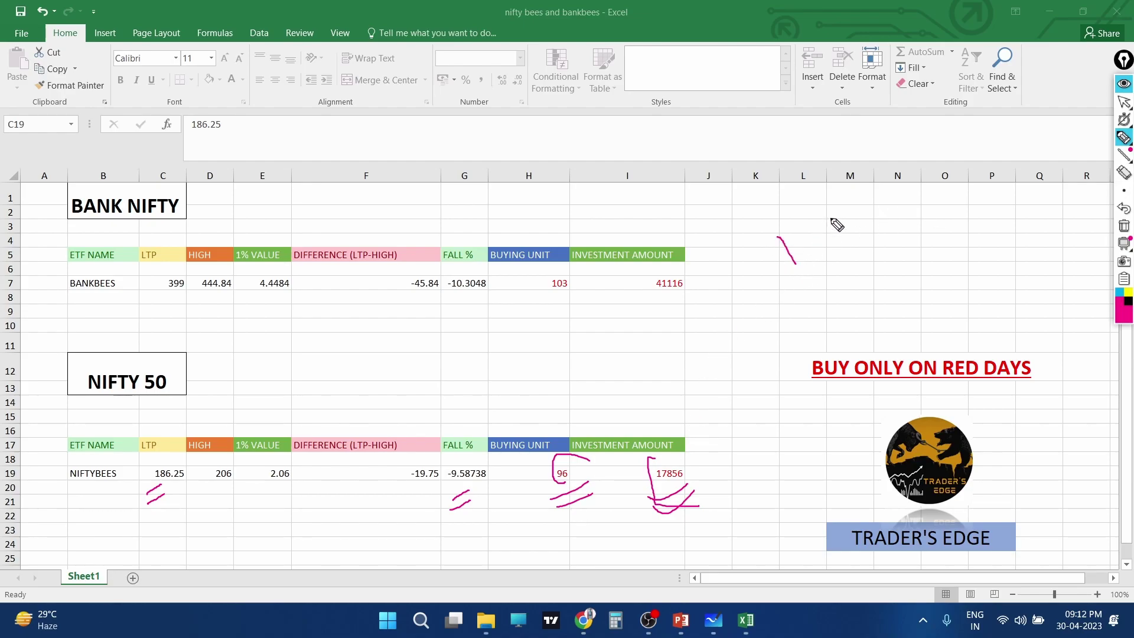
{"action": "left_click_drag", "start_coordinate": [828, 217], "coordinate": [853, 268]}
{"action": "mouse_move", "coordinate": [873, 208]}
{"action": "left_mouse_down"}
{"action": "mouse_move", "coordinate": [877, 251]}
{"action": "mouse_move", "coordinate": [940, 250]}
{"action": "left_mouse_up"}
{"action": "left_click", "coordinate": [884, 233]}
{"action": "mouse_move", "coordinate": [946, 211]}
{"action": "left_mouse_down"}
{"action": "mouse_move", "coordinate": [970, 248]}
{"action": "mouse_move", "coordinate": [961, 196]}
{"action": "left_mouse_up"}
{"action": "mouse_move", "coordinate": [895, 285]}
{"action": "left_mouse_down"}
{"action": "mouse_move", "coordinate": [1034, 220]}
{"action": "mouse_move", "coordinate": [1044, 226]}
{"action": "left_mouse_up"}
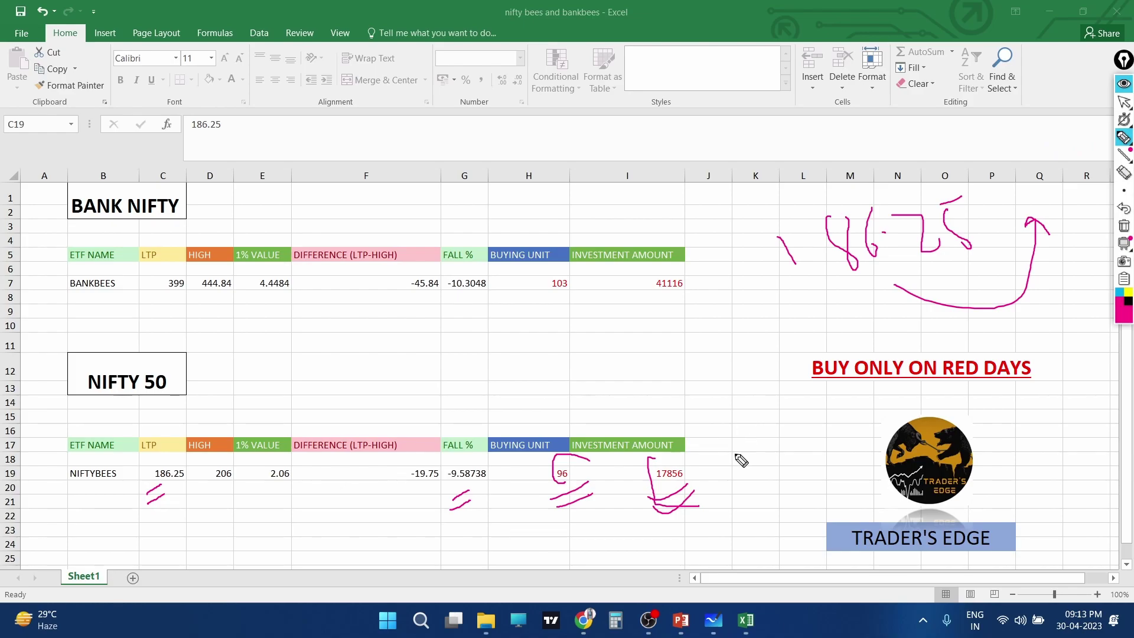
{"action": "mouse_move", "coordinate": [1123, 102]}
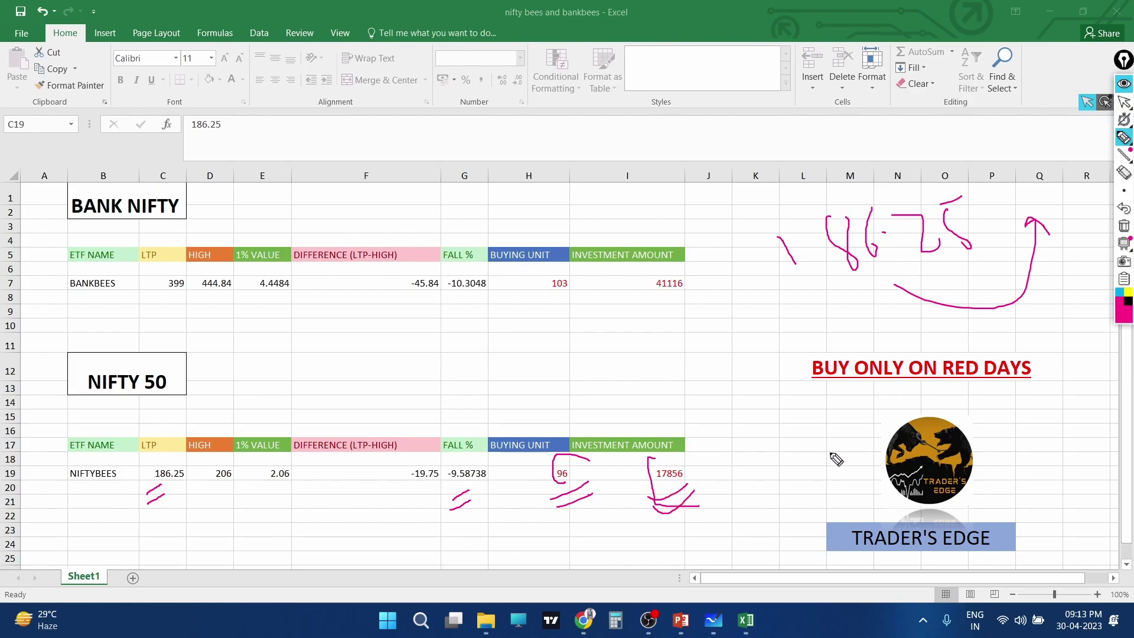
Step: Stop inking, bring up Windows Calculator, and wipe all pink ink off the screen
{"action": "key", "text": "ctrl+shift+2"}
{"action": "left_click", "coordinate": [608, 631]}
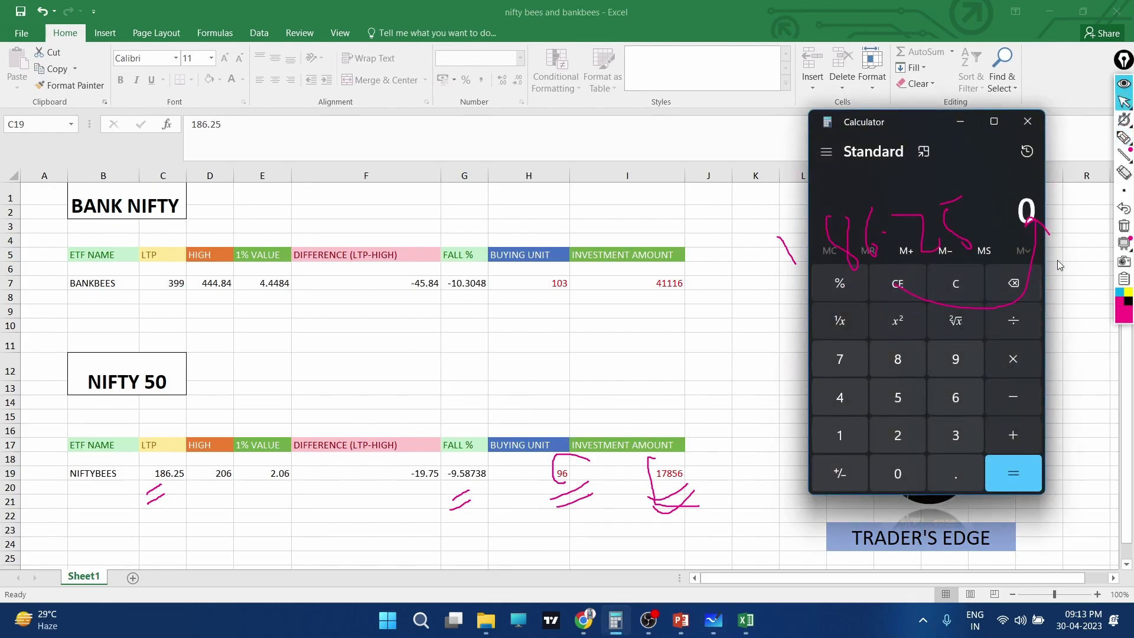
{"action": "left_click", "coordinate": [1123, 225]}
Step: Calculate 178 × 3 = 534, then close Calculator
{"action": "left_click", "coordinate": [833, 434]}
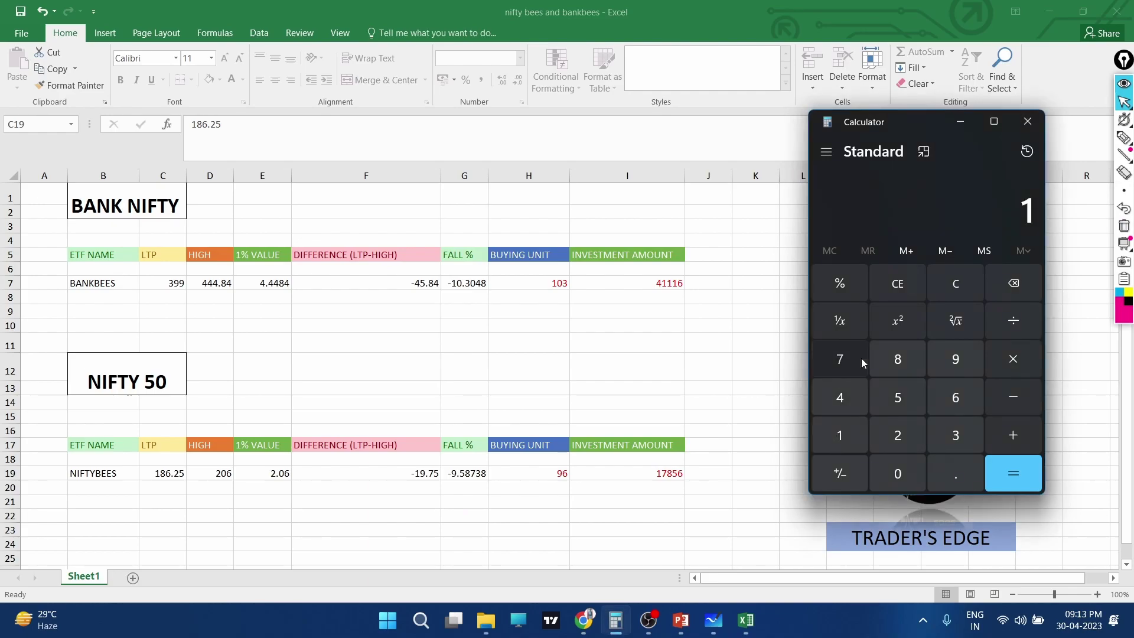
{"action": "left_click", "coordinate": [859, 358]}
{"action": "left_click", "coordinate": [918, 354]}
{"action": "left_click", "coordinate": [994, 357]}
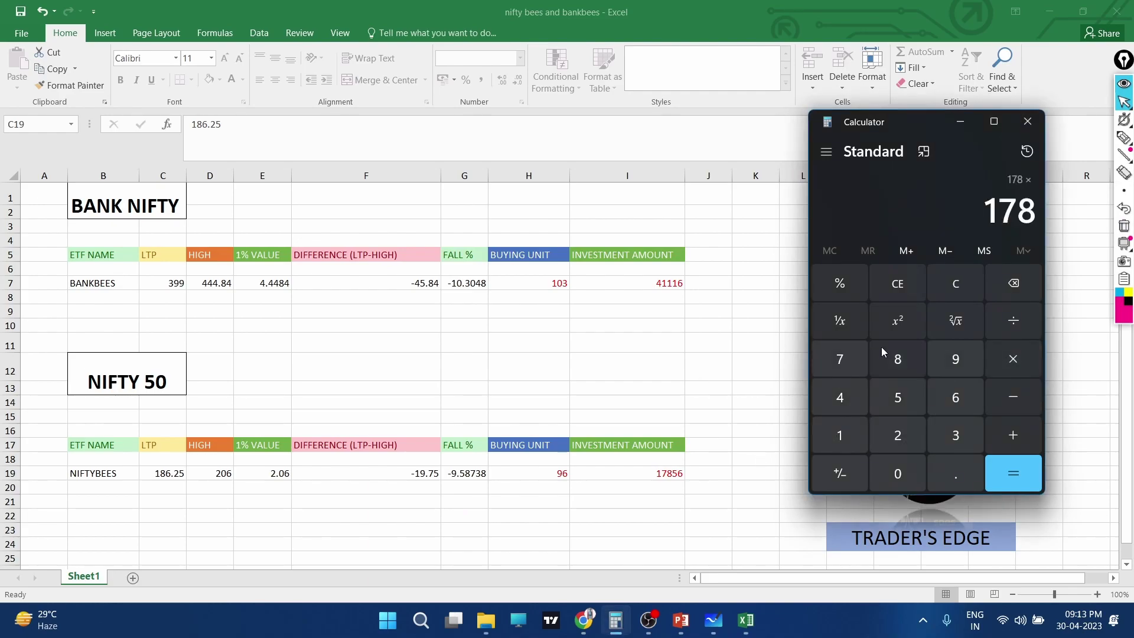
{"action": "left_click", "coordinate": [956, 440]}
{"action": "left_click", "coordinate": [1002, 467]}
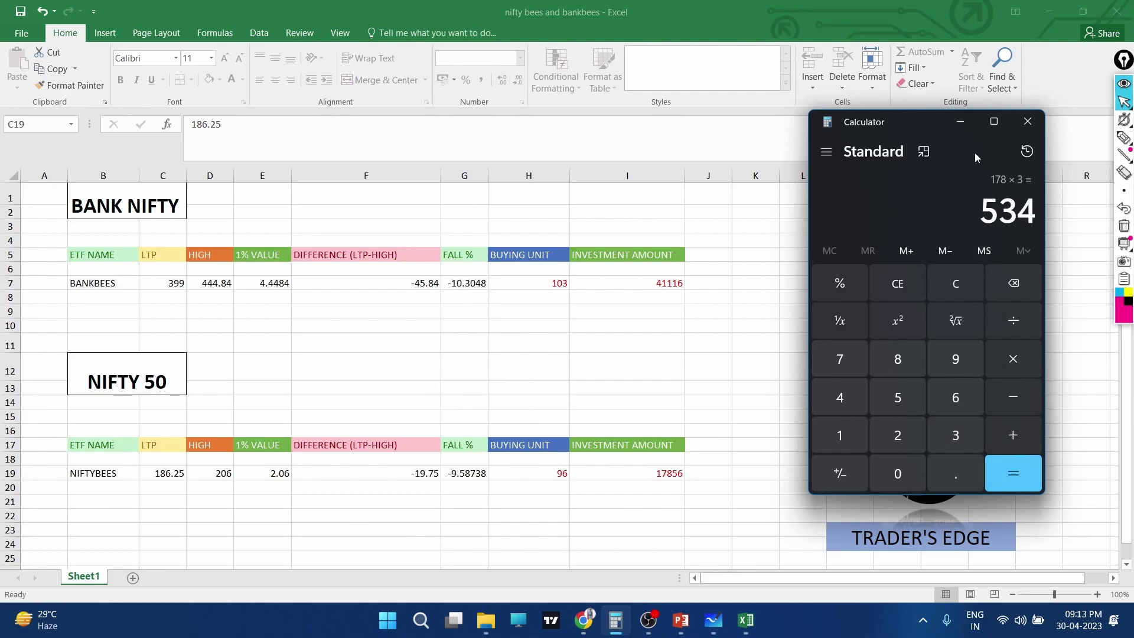
{"action": "left_click", "coordinate": [1027, 124]}
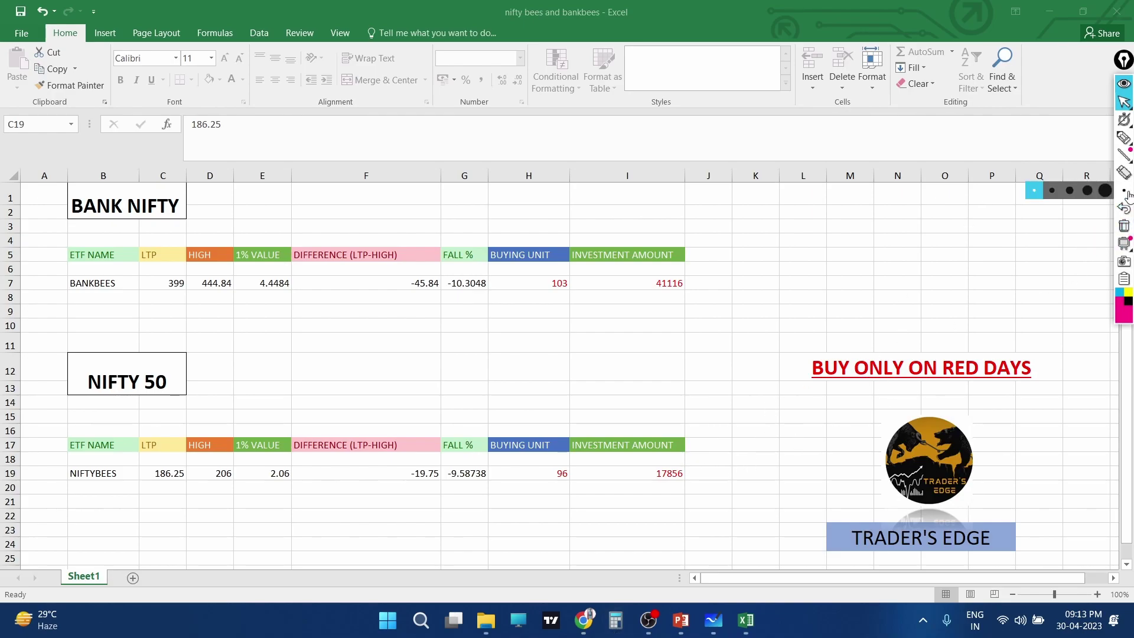
Step: Loop pink ink around the 'BUY ONLY ON RED DAYS' note and draw an upward arrow above it
{"action": "left_click", "coordinate": [1124, 138]}
{"action": "mouse_move", "coordinate": [830, 343]}
{"action": "left_mouse_down"}
{"action": "mouse_move", "coordinate": [791, 397]}
{"action": "mouse_move", "coordinate": [1000, 392]}
{"action": "mouse_move", "coordinate": [1035, 329]}
{"action": "mouse_move", "coordinate": [840, 351]}
{"action": "mouse_move", "coordinate": [915, 270]}
{"action": "left_mouse_up"}
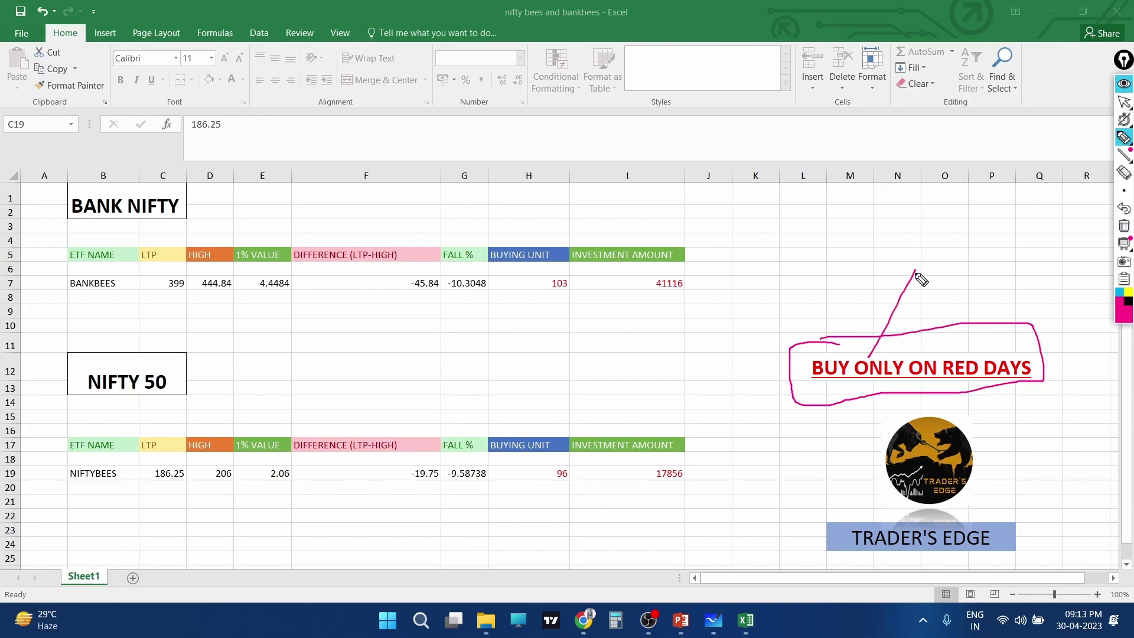
{"action": "left_click_drag", "start_coordinate": [900, 344], "coordinate": [932, 283]}
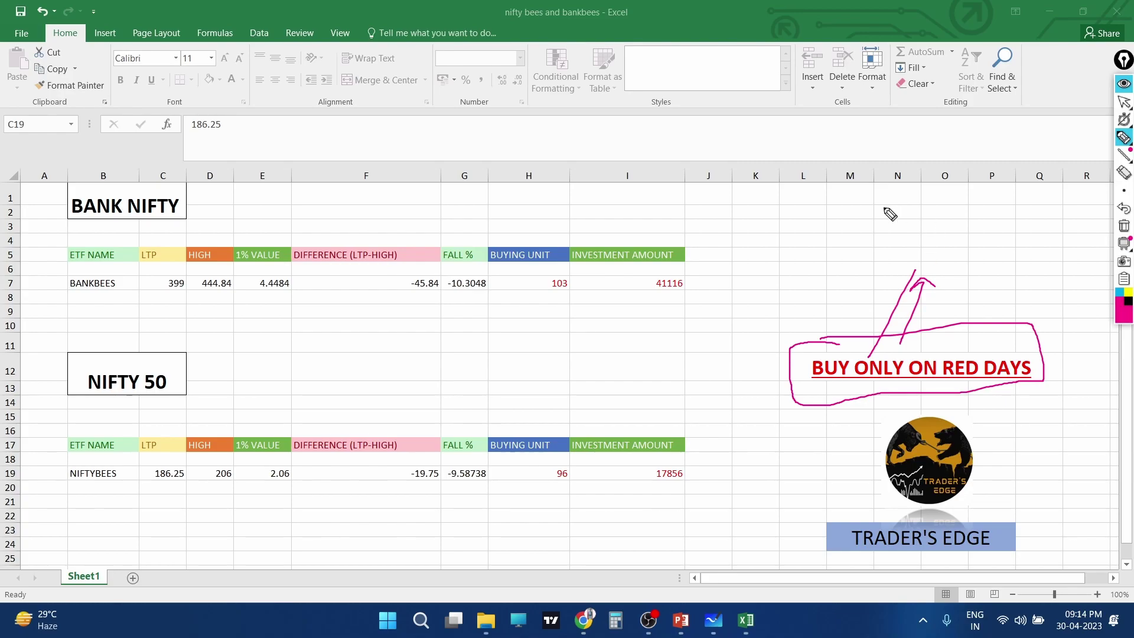
Step: Mark the 17856 investment amount and write x2 beside the circled 96 buying units in pen ink
{"action": "mouse_move", "coordinate": [669, 459]}
{"action": "left_mouse_down"}
{"action": "mouse_move", "coordinate": [728, 481]}
{"action": "mouse_move", "coordinate": [657, 462]}
{"action": "mouse_move", "coordinate": [722, 486]}
{"action": "mouse_move", "coordinate": [701, 486]}
{"action": "mouse_move", "coordinate": [768, 467]}
{"action": "left_mouse_up"}
{"action": "mouse_move", "coordinate": [565, 490]}
{"action": "left_mouse_down"}
{"action": "mouse_move", "coordinate": [551, 508]}
{"action": "mouse_move", "coordinate": [616, 501]}
{"action": "left_mouse_up"}
{"action": "mouse_move", "coordinate": [543, 461]}
{"action": "left_mouse_down"}
{"action": "mouse_move", "coordinate": [549, 435]}
{"action": "mouse_move", "coordinate": [558, 463]}
{"action": "left_mouse_up"}
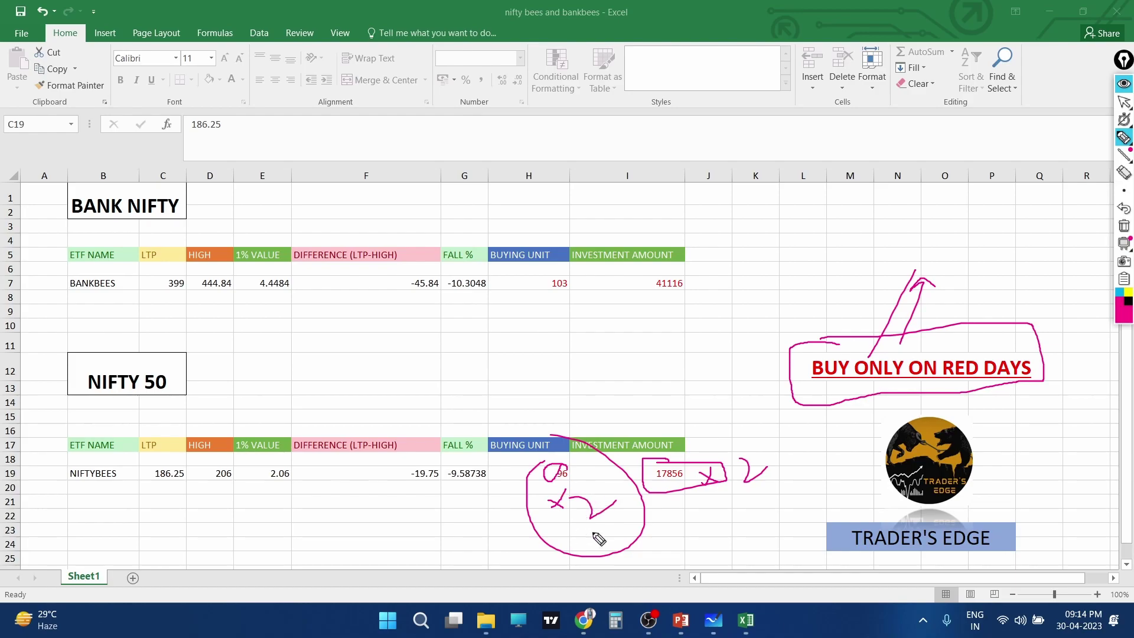
Step: Clear all pen ink from the ETF sheet and launch the Calculator
{"action": "left_click", "coordinate": [1123, 102]}
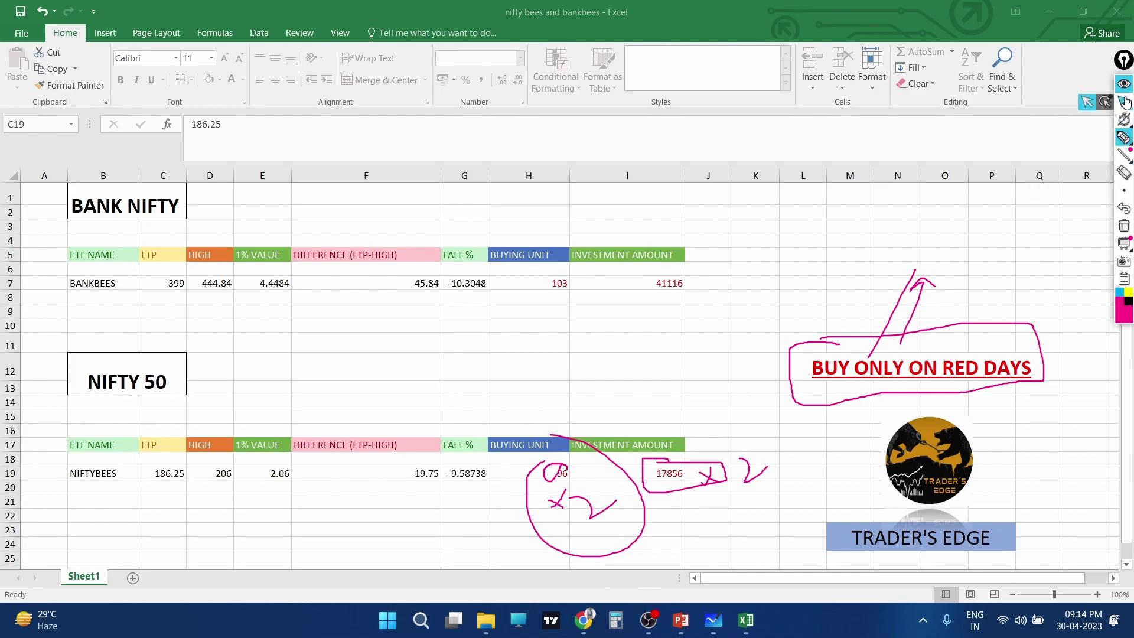
{"action": "left_click", "coordinate": [1124, 226]}
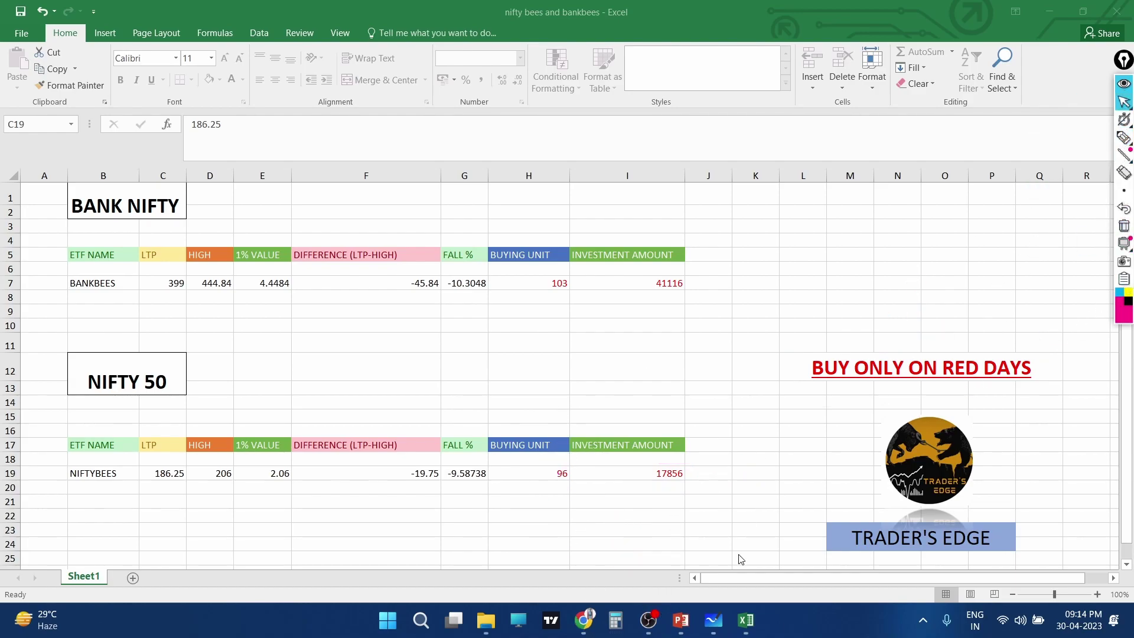
{"action": "left_click", "coordinate": [615, 620]}
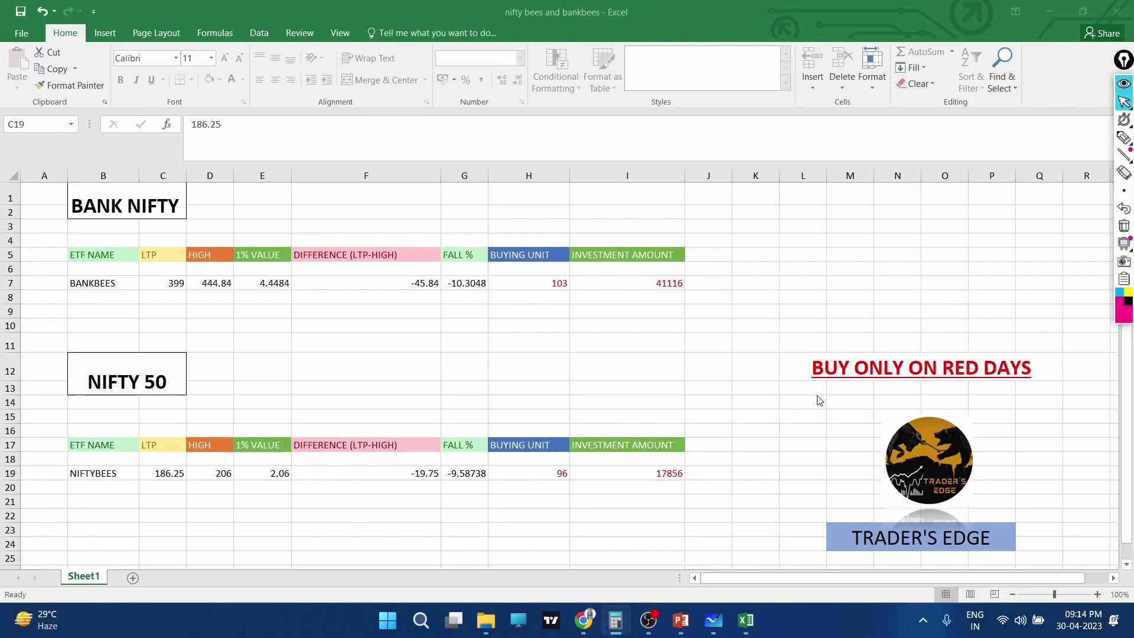
Step: Calculate 96 × 2 = 192 and select the result
{"action": "left_click", "coordinate": [952, 356]}
{"action": "left_click", "coordinate": [969, 384]}
{"action": "left_click", "coordinate": [998, 354]}
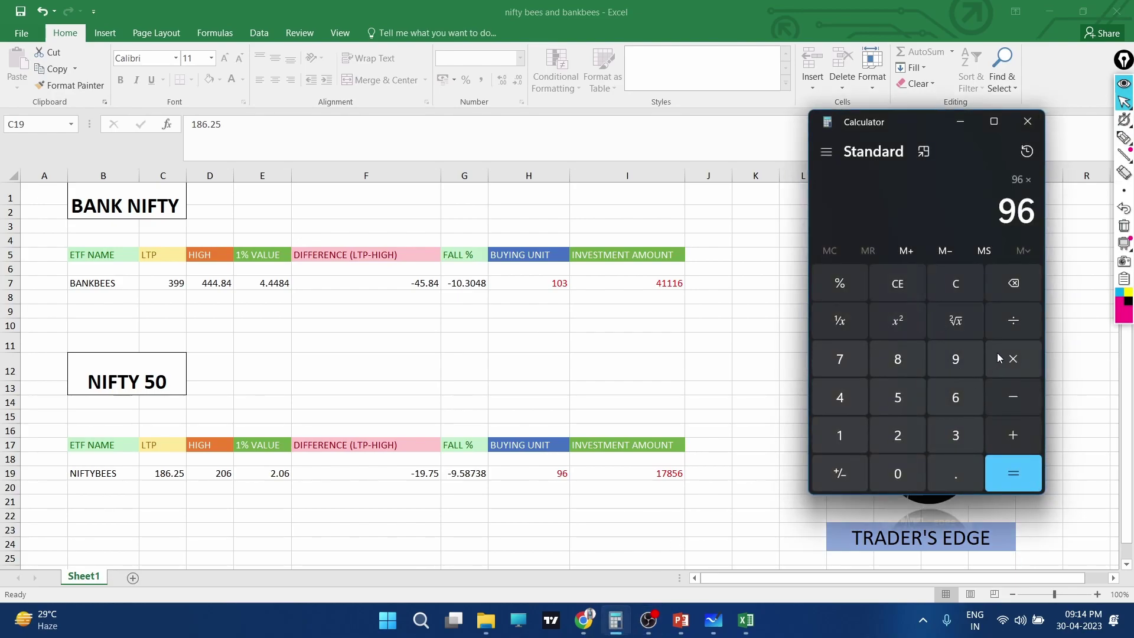
{"action": "left_click", "coordinate": [889, 428]}
{"action": "left_click", "coordinate": [1001, 477]}
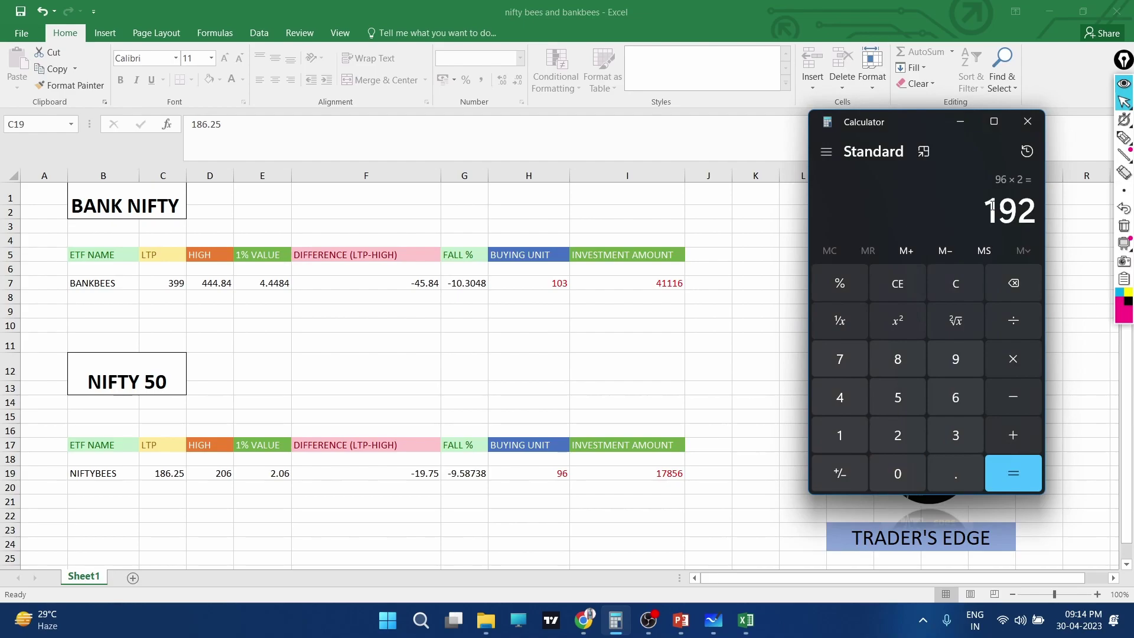
{"action": "left_click_drag", "start_coordinate": [992, 205], "coordinate": [1038, 209]}
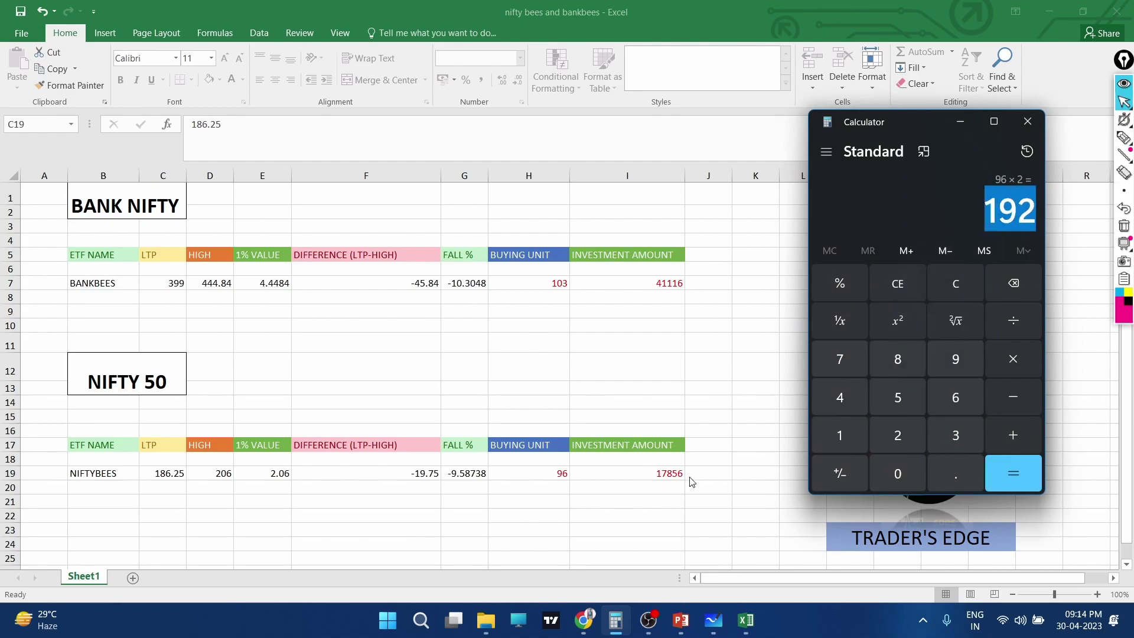
Step: Clear the display and calculate 17856 × 2 = 35,712
{"action": "left_click", "coordinate": [856, 289]}
{"action": "left_click", "coordinate": [860, 432]}
{"action": "left_click", "coordinate": [836, 364]}
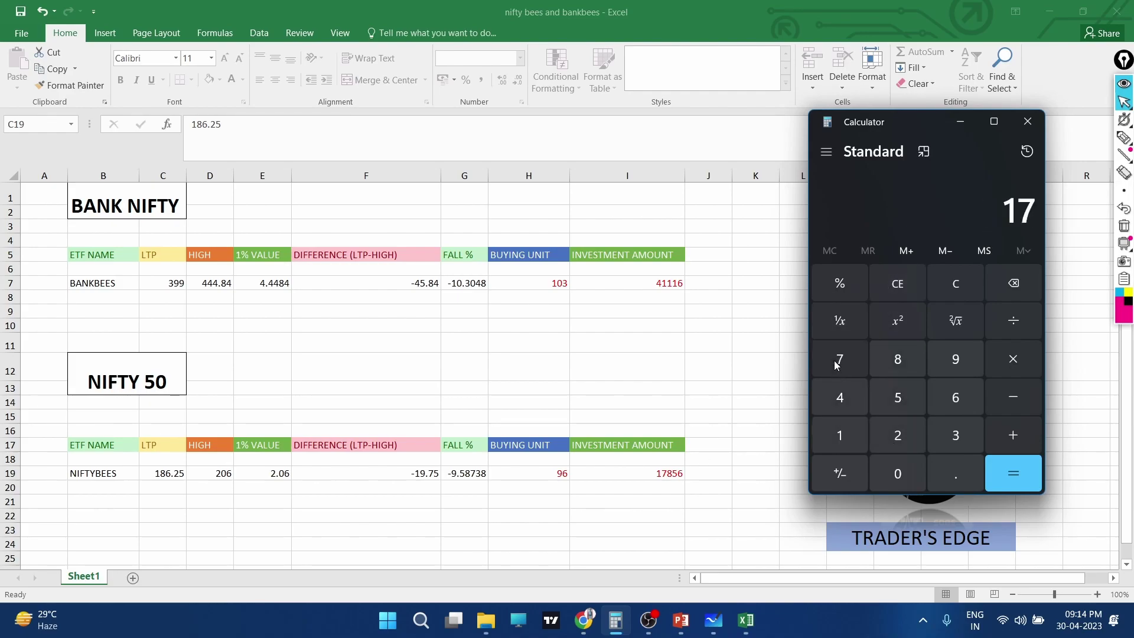
{"action": "left_click", "coordinate": [901, 367]}
{"action": "left_click", "coordinate": [914, 397]}
{"action": "left_click", "coordinate": [951, 401]}
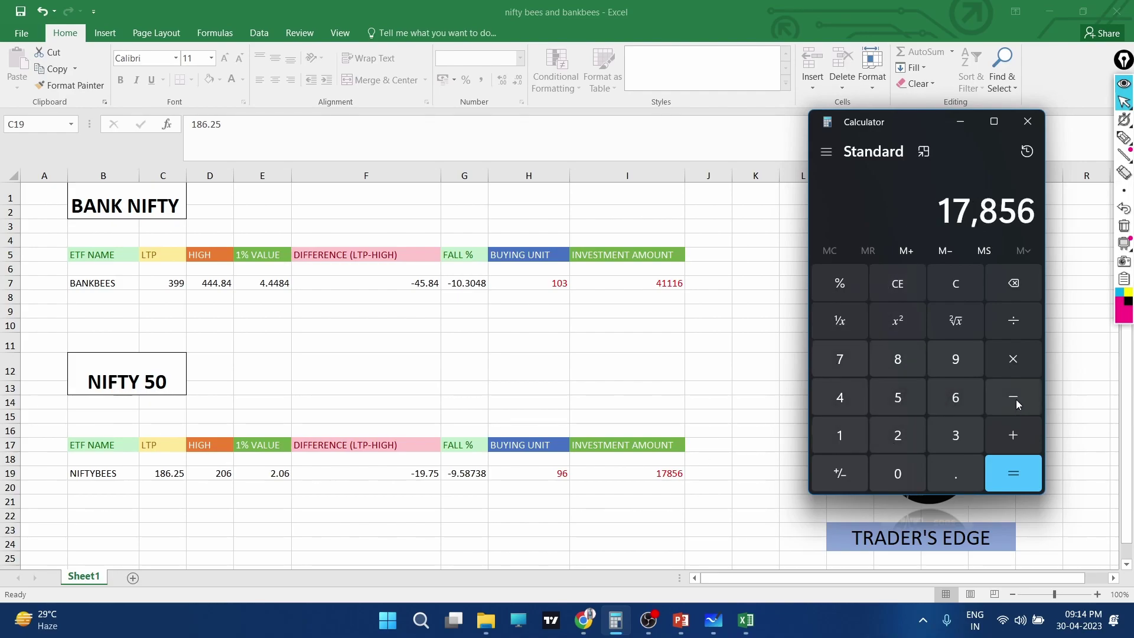
{"action": "left_click", "coordinate": [900, 433]}
{"action": "left_click", "coordinate": [997, 463]}
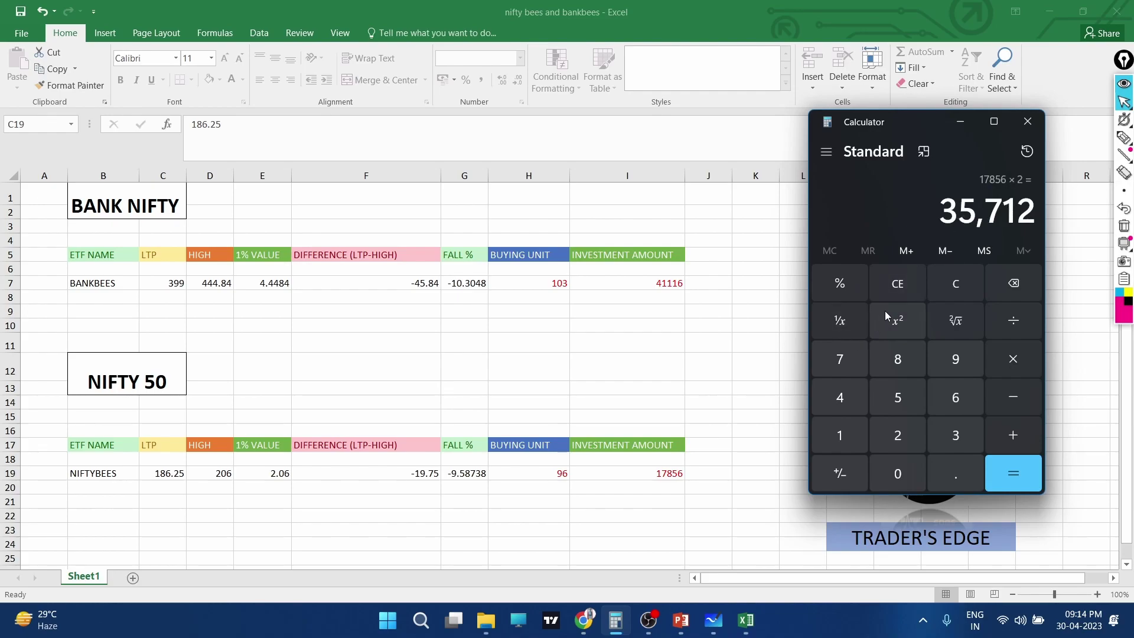
Step: Calculate 357 × 3 = 1,071, then close the Calculator
{"action": "left_click", "coordinate": [885, 288]}
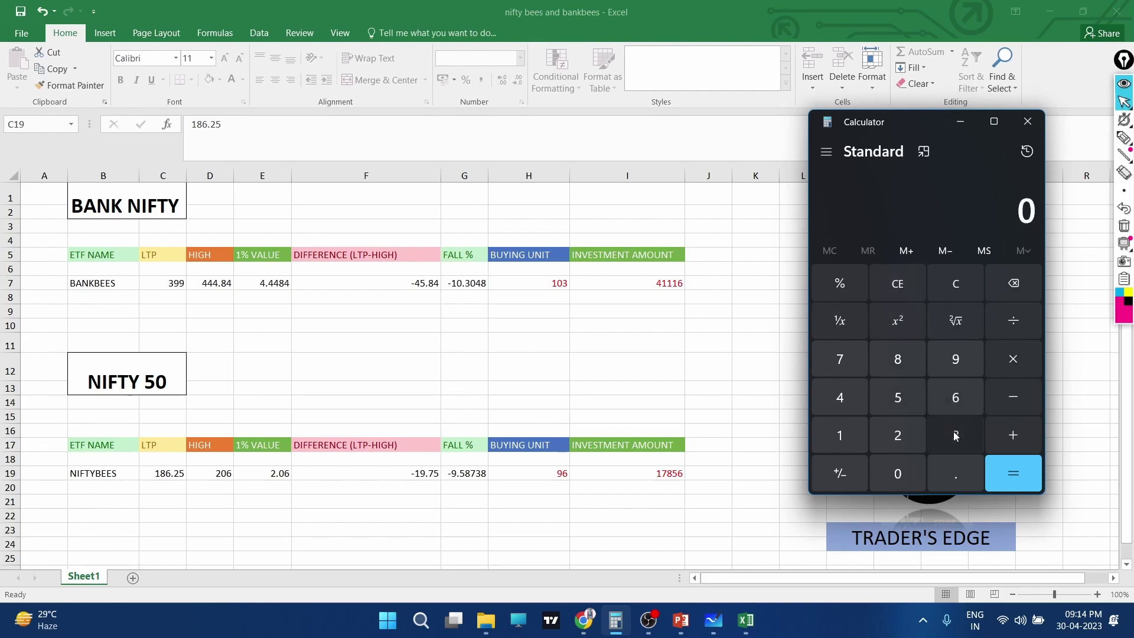
{"action": "left_click", "coordinate": [955, 435]}
{"action": "left_click", "coordinate": [898, 396]}
{"action": "left_click", "coordinate": [839, 359]}
{"action": "left_click", "coordinate": [1013, 359]}
{"action": "left_click", "coordinate": [950, 435]}
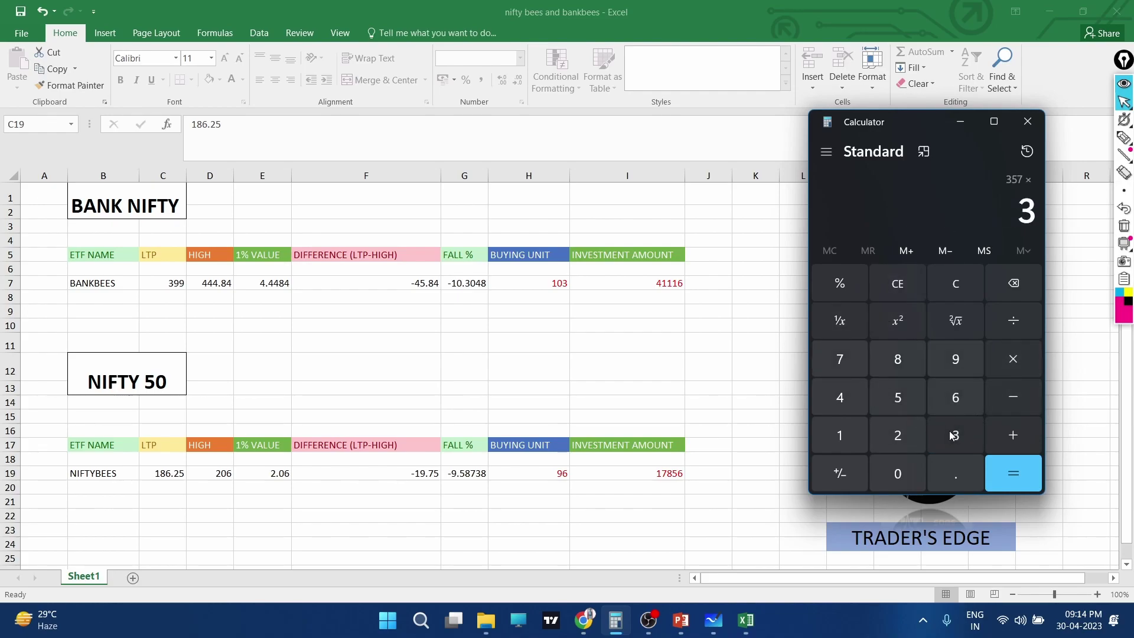
{"action": "left_click", "coordinate": [1004, 472]}
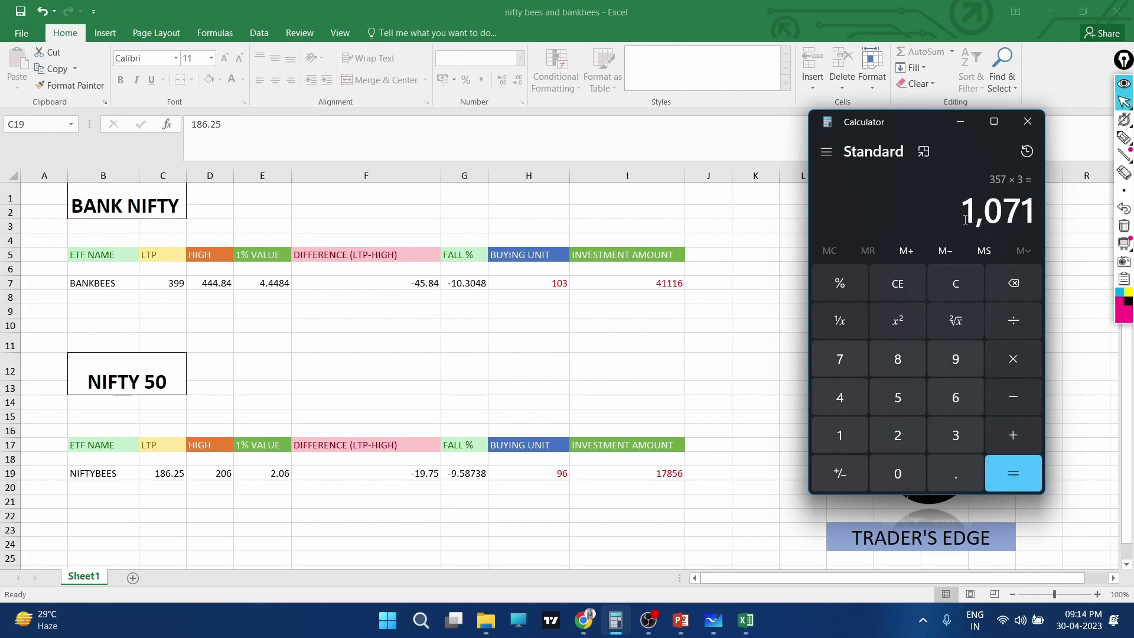
{"action": "left_click", "coordinate": [1016, 128]}
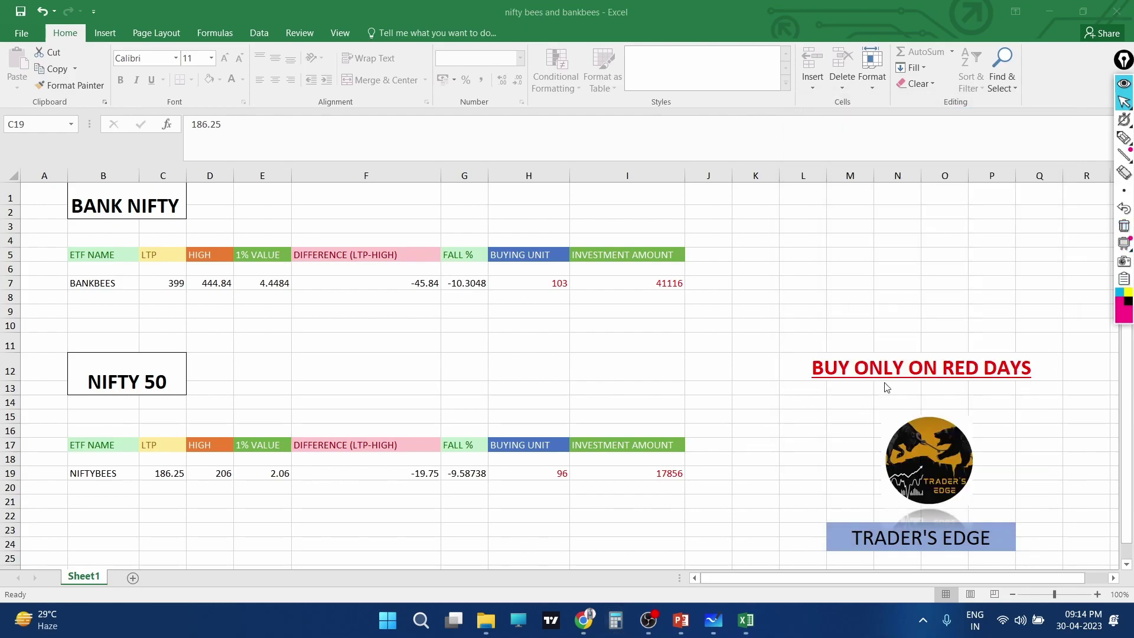
Step: Draw a green highlighter arrow curving up above the BUY ONLY ON RED DAYS note, then switch to Chrome
{"action": "left_click", "coordinate": [1125, 316]}
{"action": "left_click", "coordinate": [1099, 198]}
{"action": "left_click", "coordinate": [1123, 138]}
{"action": "left_click_drag", "start_coordinate": [898, 324], "coordinate": [988, 226]}
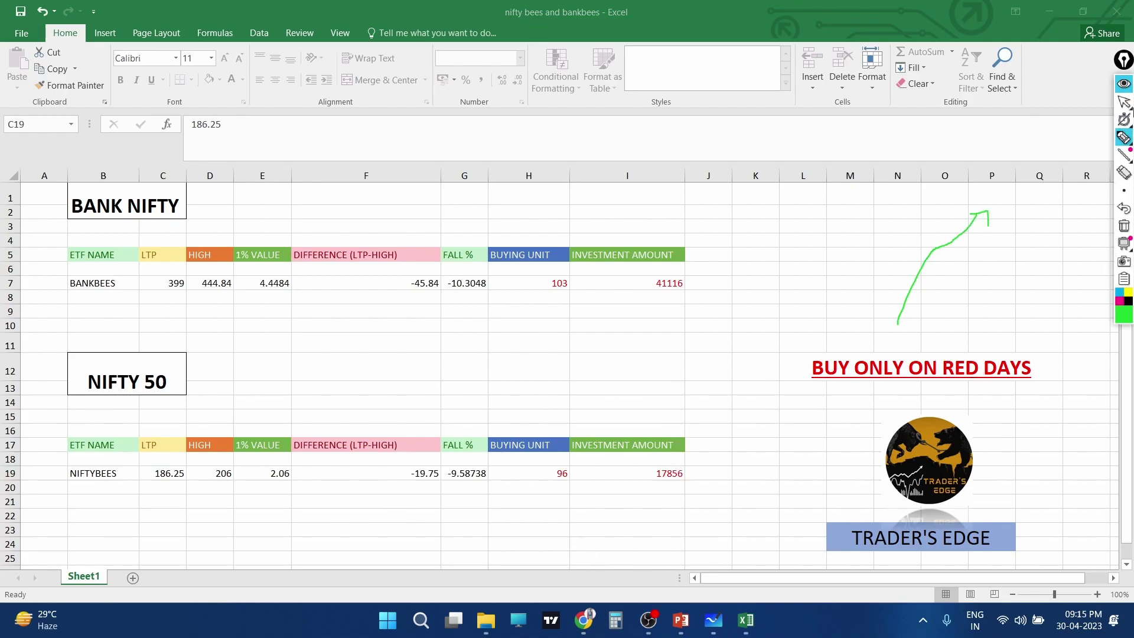
{"action": "left_click", "coordinate": [1119, 103]}
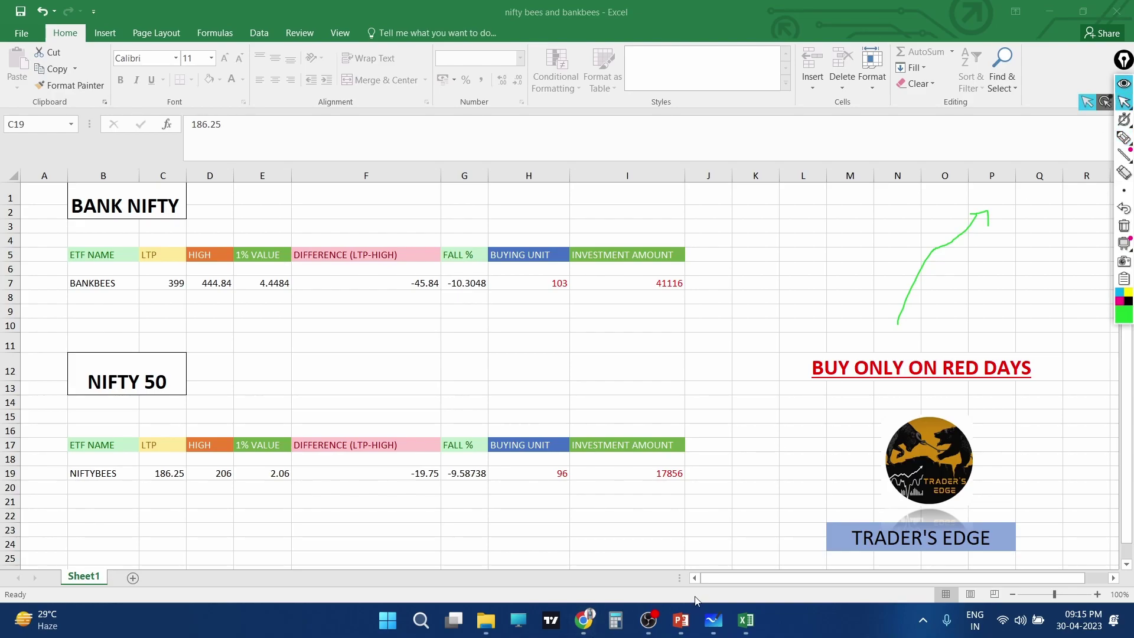
{"action": "mouse_move", "coordinate": [713, 620]}
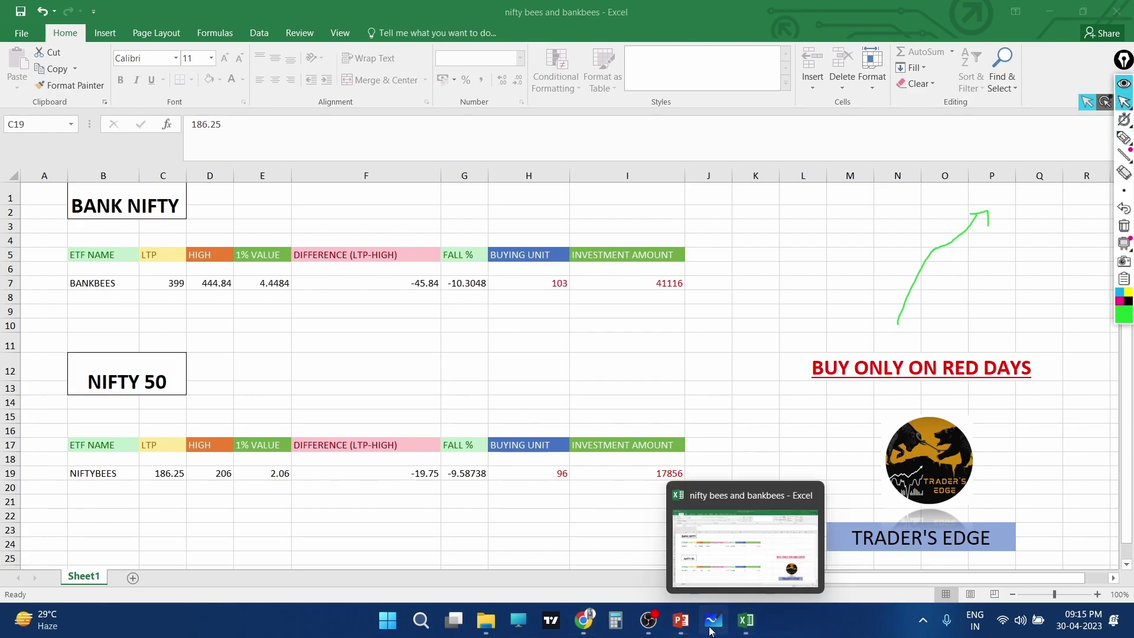
{"action": "left_click", "coordinate": [586, 626]}
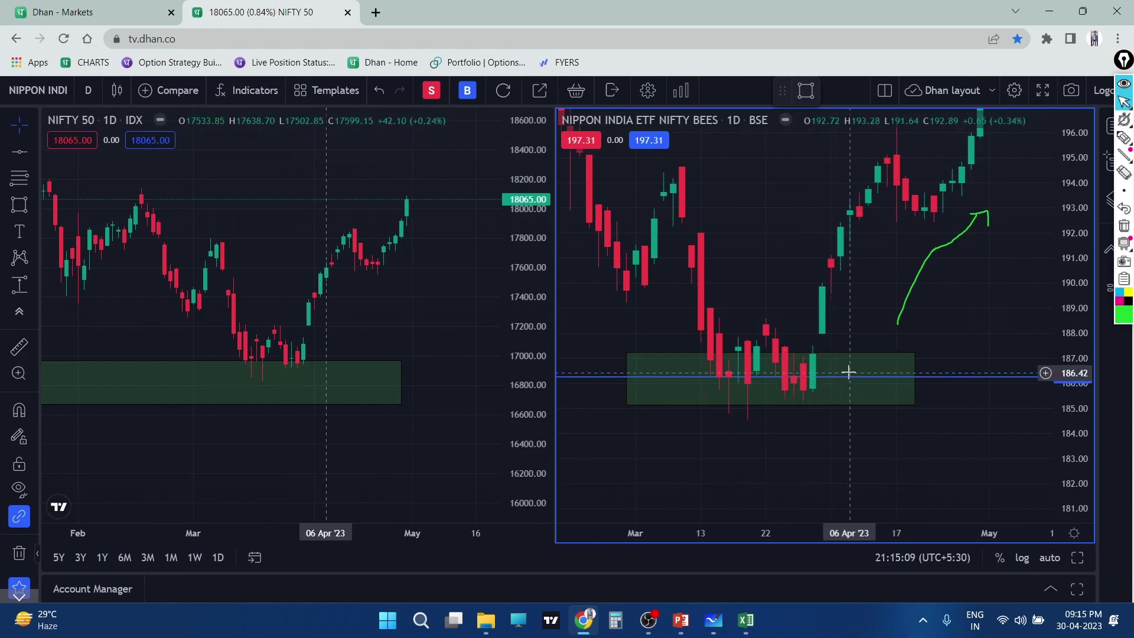
Step: Measure the Nifty BEES price range from the 186.25 line down to the recent low
{"action": "left_click", "coordinate": [18, 285]}
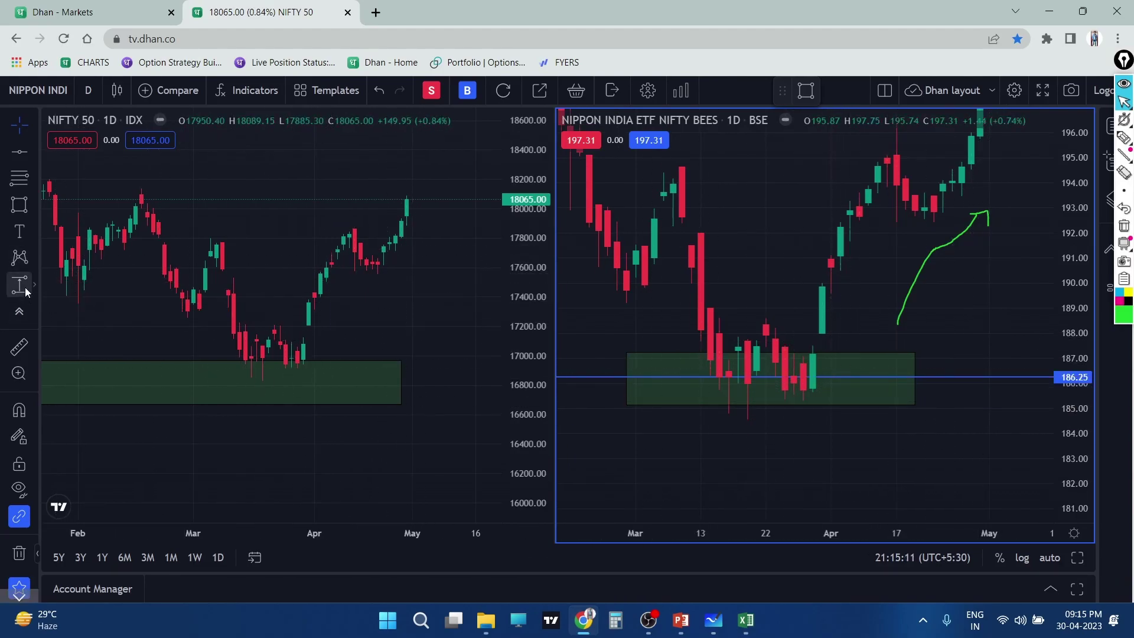
{"action": "left_click", "coordinate": [859, 375]}
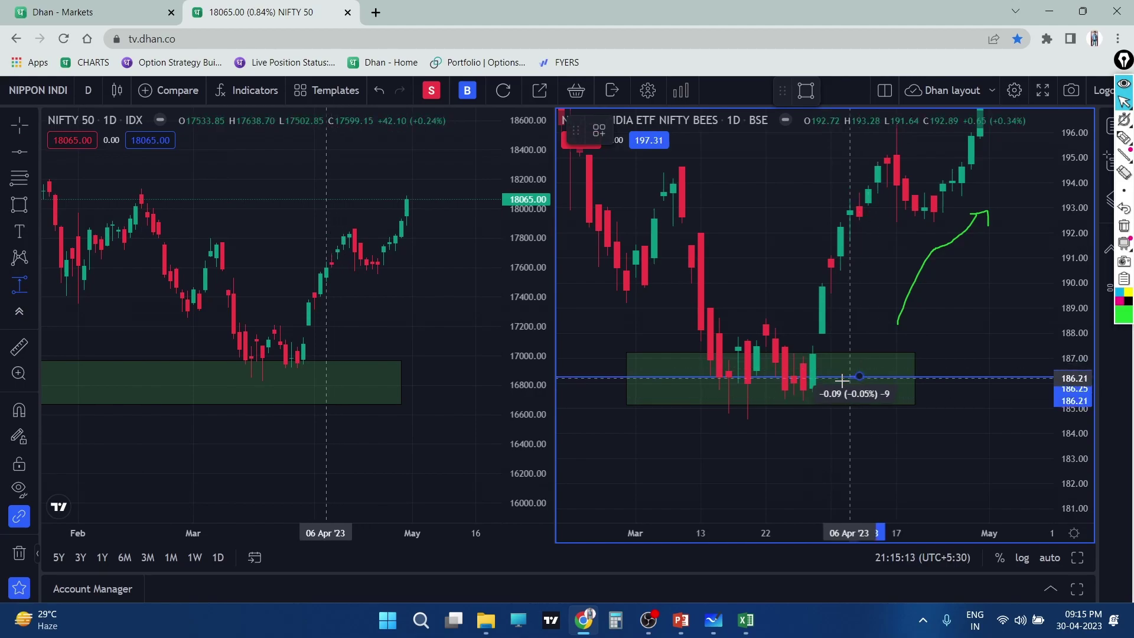
{"action": "left_click", "coordinate": [766, 424]}
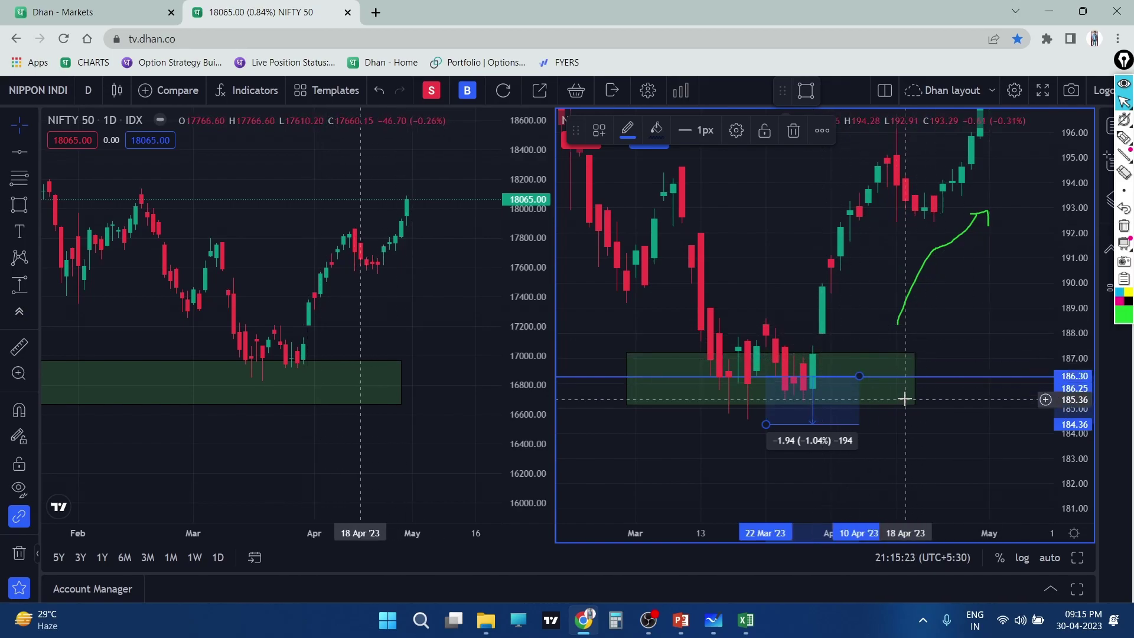
{"action": "left_click_drag", "start_coordinate": [761, 422], "coordinate": [749, 424]}
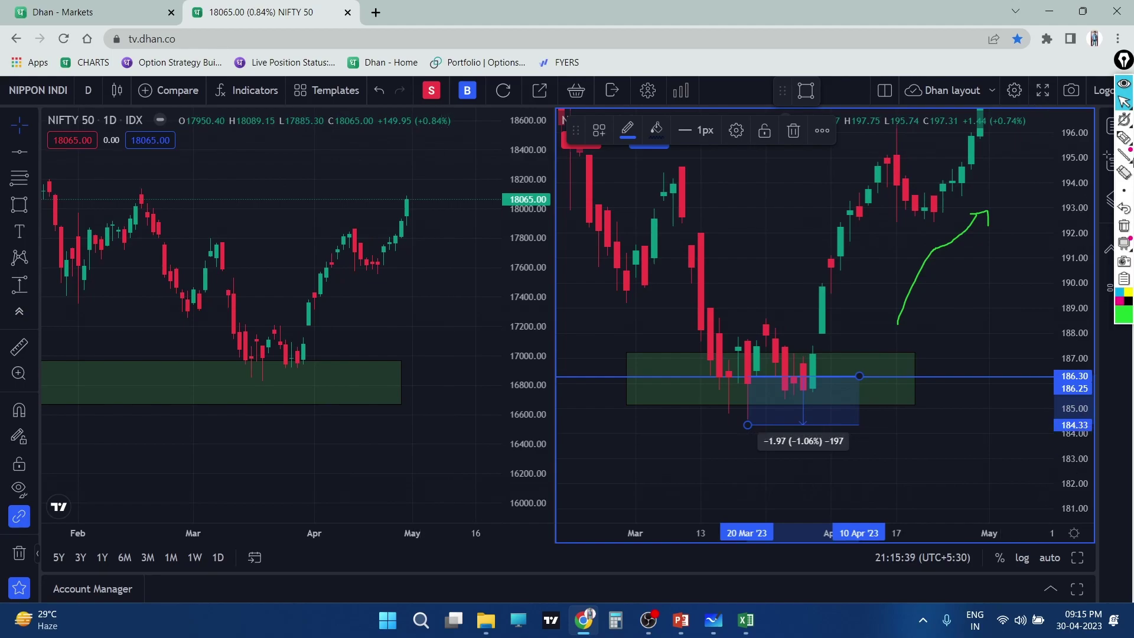
Step: Circle the 184.33 price level with the screen marker and return to Excel
{"action": "left_click", "coordinate": [1124, 137]}
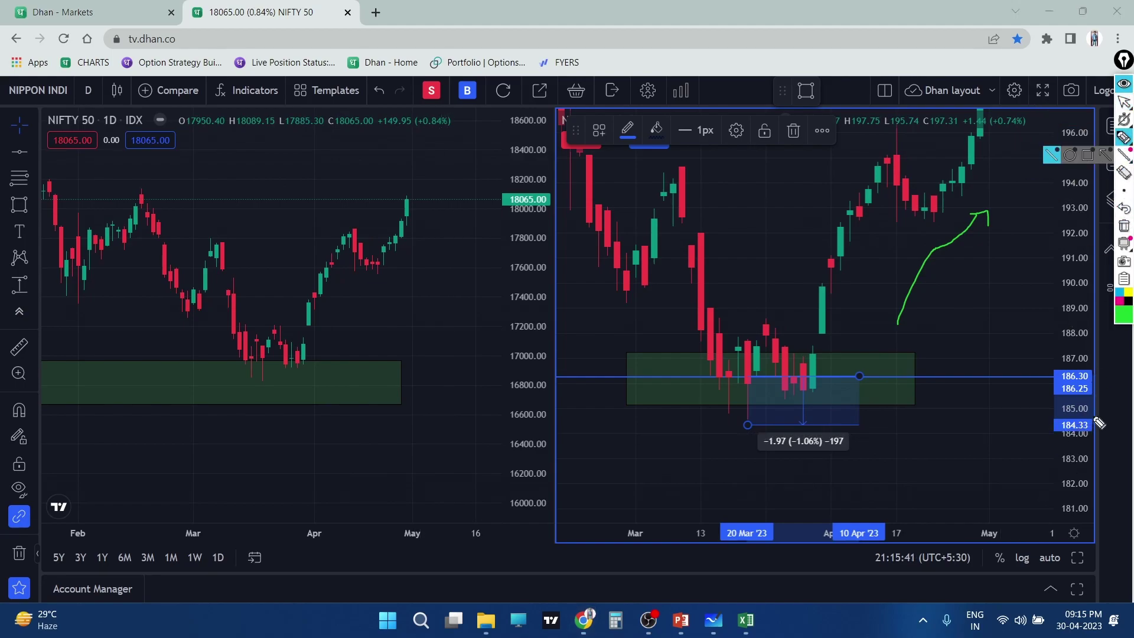
{"action": "left_click_drag", "start_coordinate": [1099, 422], "coordinate": [1118, 431]}
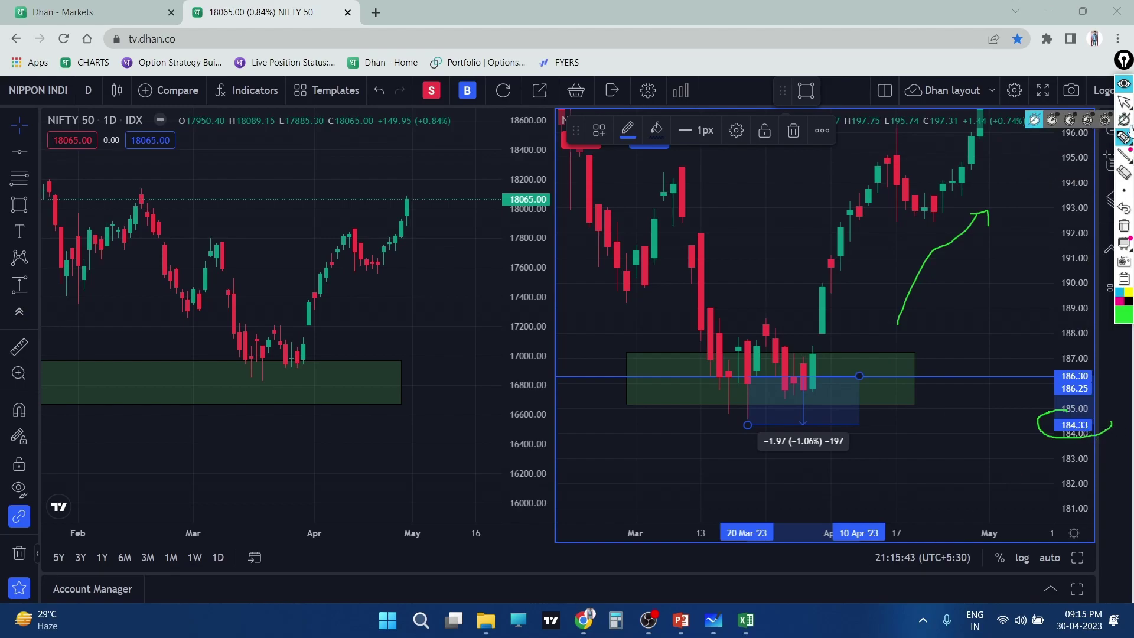
{"action": "left_click", "coordinate": [1124, 102]}
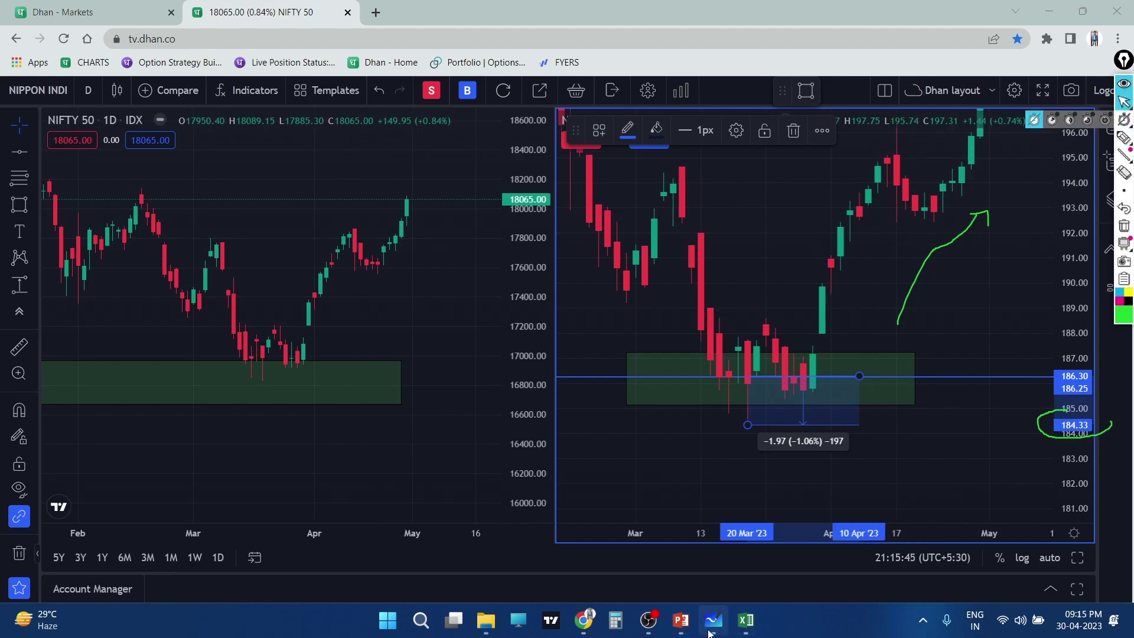
{"action": "left_click", "coordinate": [745, 620]}
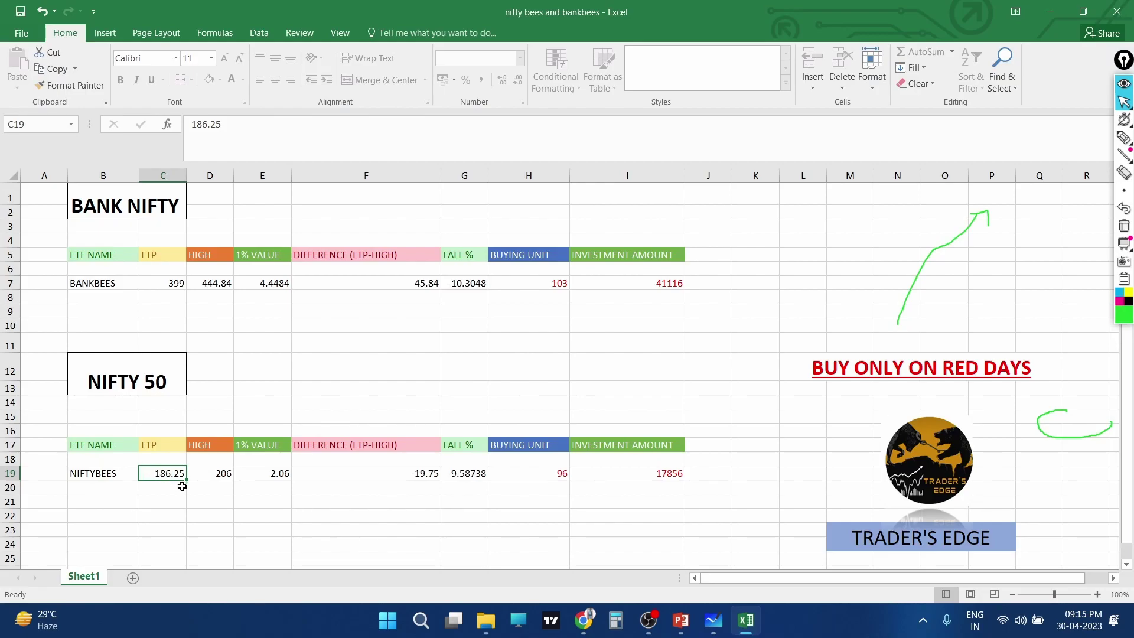
Step: Change the NIFTYBEES LTP in C19 to 184.33 and circle the resulting 105 buying units
{"action": "key", "text": "BackSpace"}
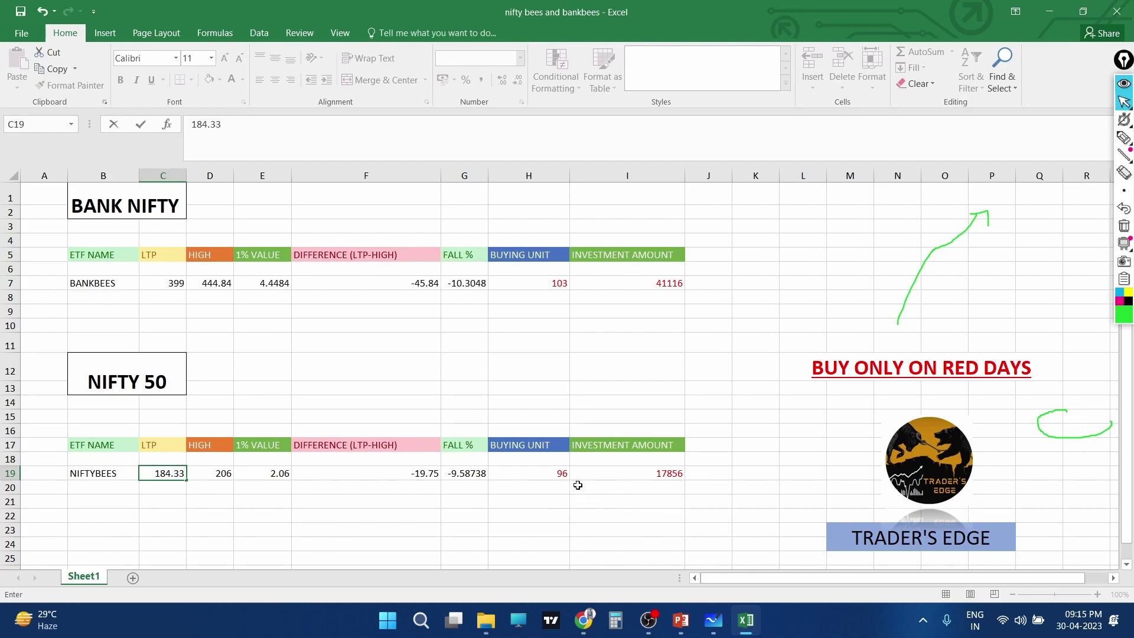
{"action": "key", "text": "Return"}
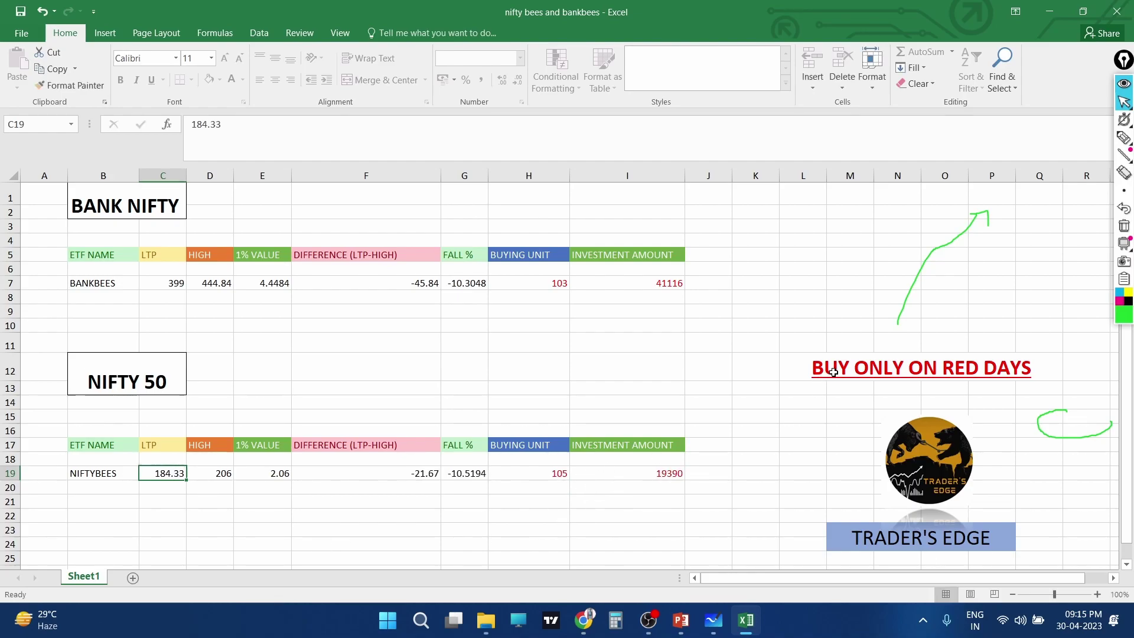
{"action": "left_click", "coordinate": [1124, 138]}
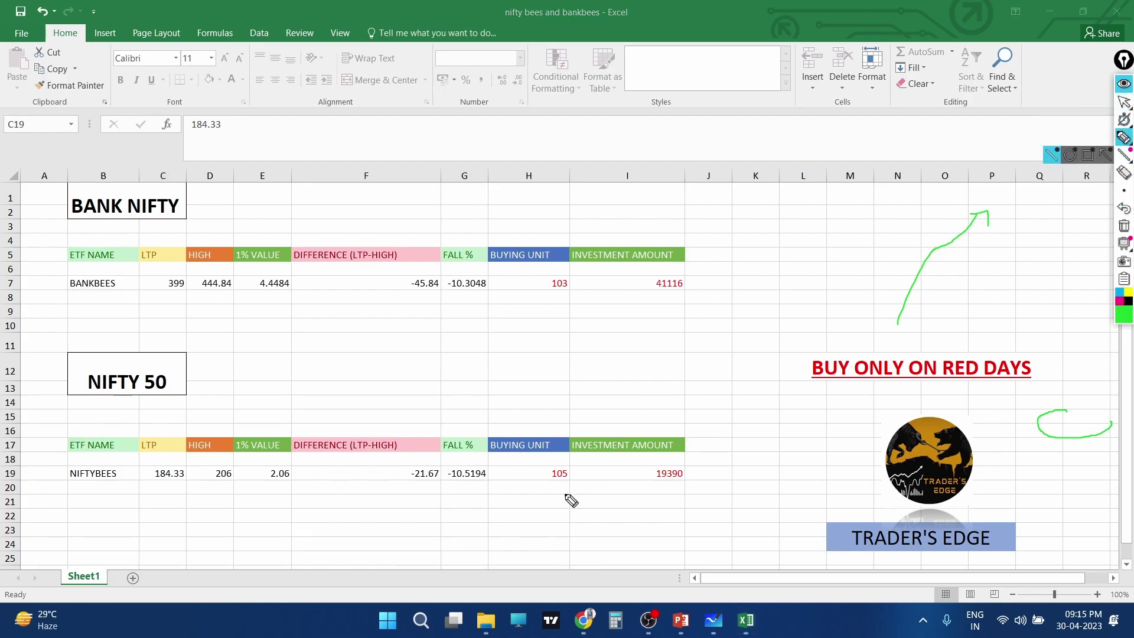
{"action": "left_click_drag", "start_coordinate": [569, 469], "coordinate": [562, 497]}
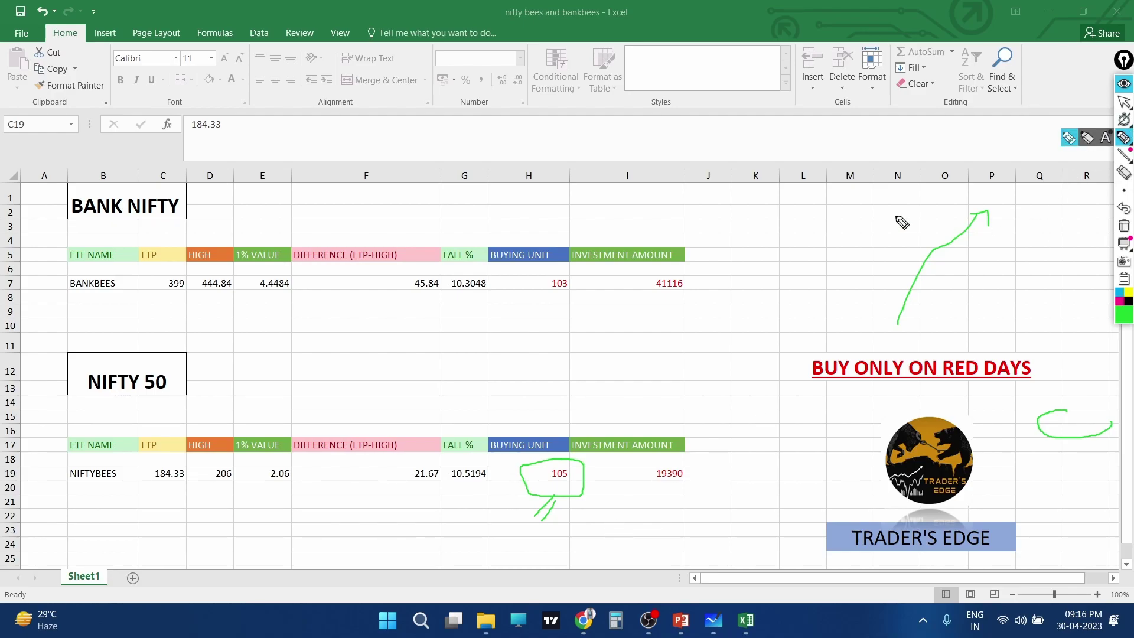
Step: Sketch green strokes on the right of the sheet and clear all ink annotations
{"action": "left_click", "coordinate": [1124, 227]}
{"action": "left_click_drag", "start_coordinate": [869, 226], "coordinate": [961, 263]}
{"action": "mouse_move", "coordinate": [890, 211]}
{"action": "left_mouse_down"}
{"action": "mouse_move", "coordinate": [861, 209]}
{"action": "mouse_move", "coordinate": [947, 260]}
{"action": "mouse_move", "coordinate": [944, 288]}
{"action": "left_mouse_up"}
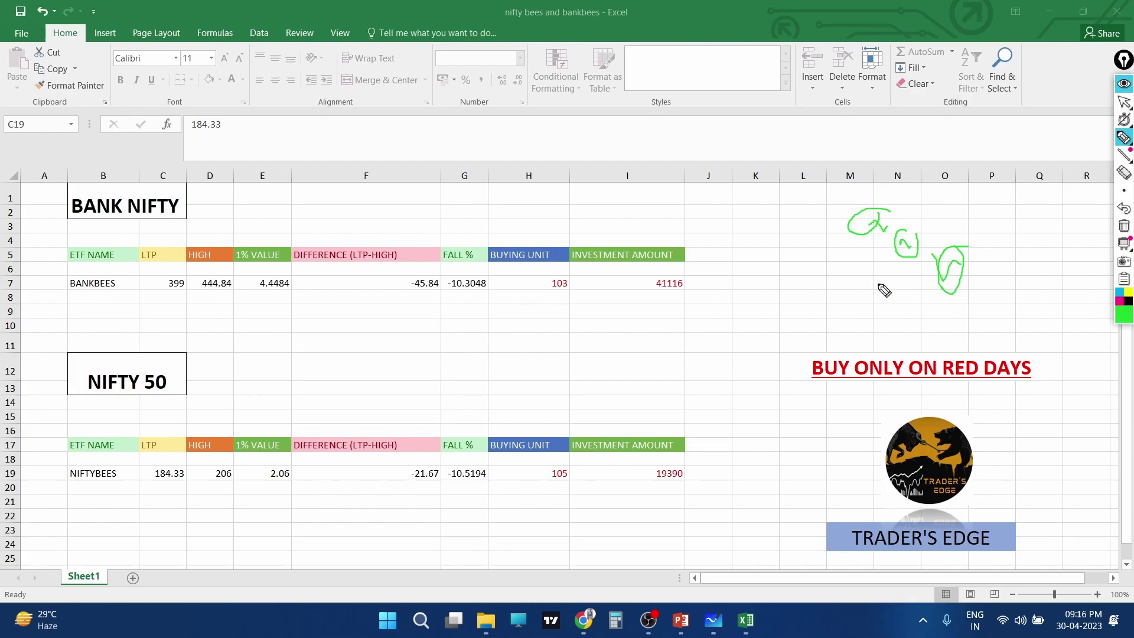
{"action": "left_click", "coordinate": [1122, 227]}
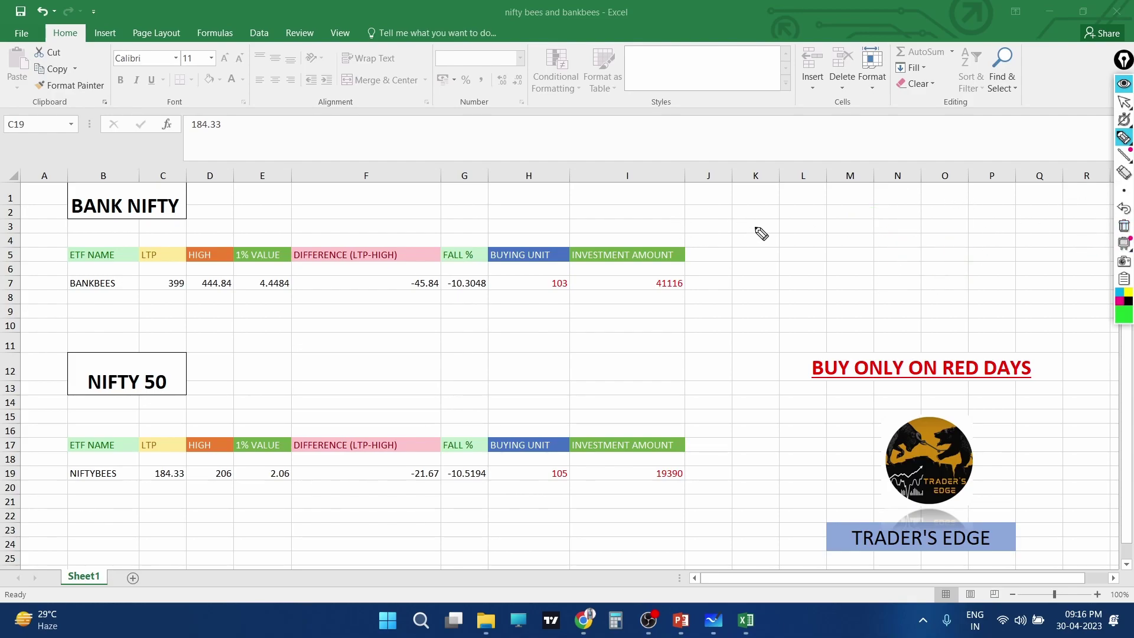
{"action": "mouse_move", "coordinate": [754, 226]}
{"action": "left_mouse_down"}
{"action": "mouse_move", "coordinate": [849, 251]}
{"action": "mouse_move", "coordinate": [883, 289]}
{"action": "left_mouse_up"}
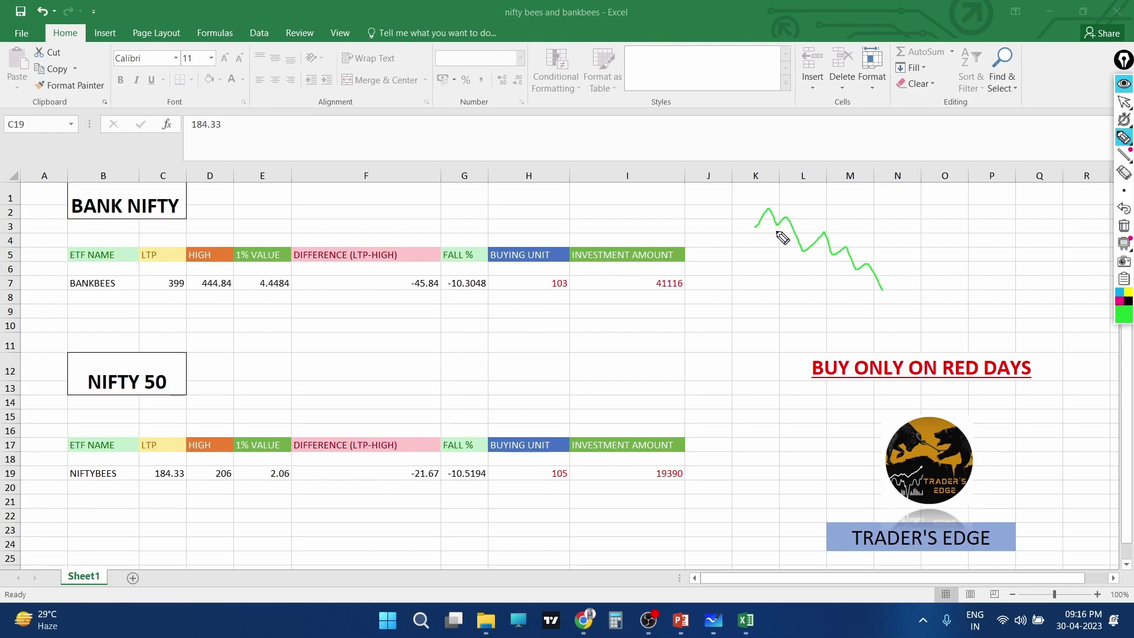
{"action": "left_click_drag", "start_coordinate": [776, 230], "coordinate": [853, 238]}
{"action": "left_click_drag", "start_coordinate": [868, 281], "coordinate": [882, 273]}
{"action": "mouse_move", "coordinate": [943, 215]}
{"action": "left_mouse_down"}
{"action": "mouse_move", "coordinate": [1043, 258]}
{"action": "mouse_move", "coordinate": [1068, 297]}
{"action": "left_mouse_up"}
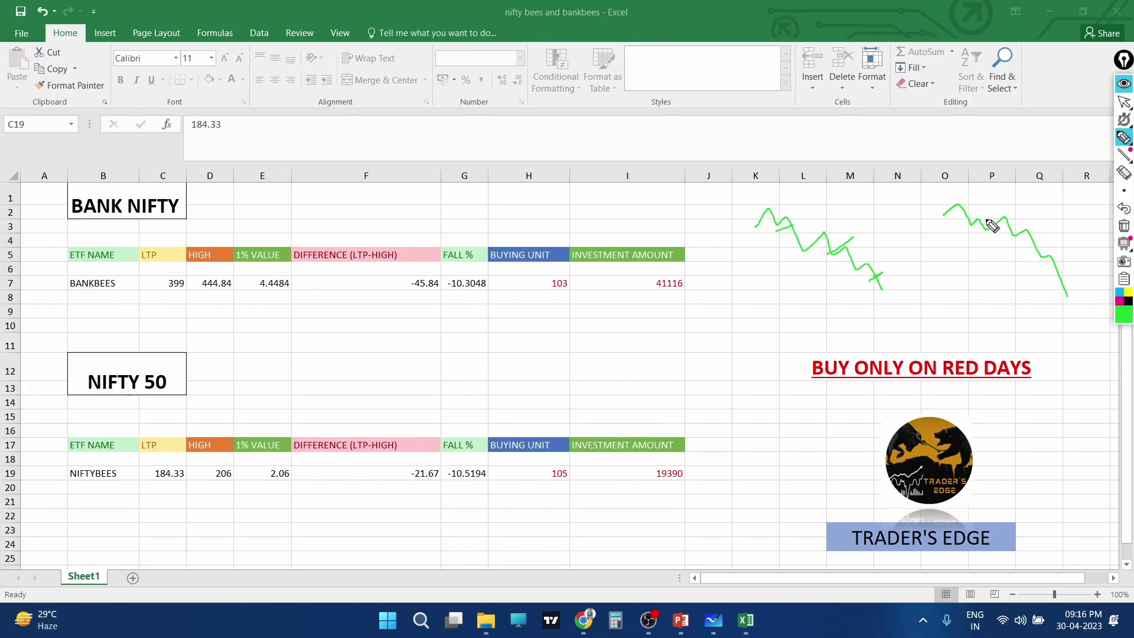
{"action": "left_click_drag", "start_coordinate": [956, 227], "coordinate": [976, 212]}
{"action": "left_click", "coordinate": [1119, 302]}
{"action": "left_click_drag", "start_coordinate": [1002, 239], "coordinate": [1026, 225]}
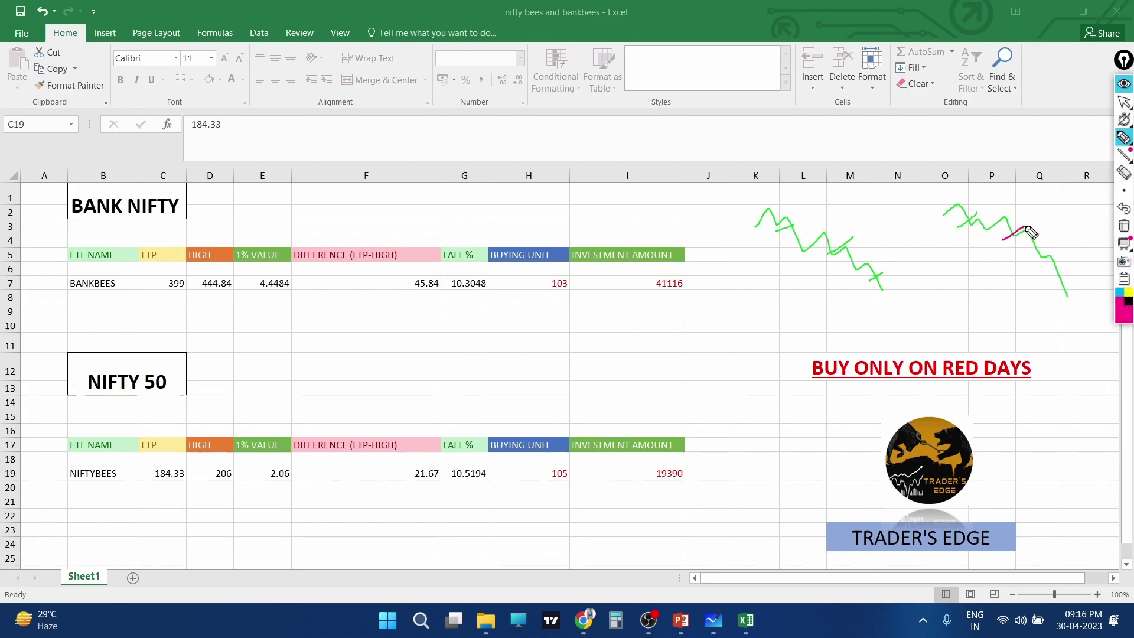
{"action": "mouse_move", "coordinate": [924, 227]}
{"action": "left_mouse_down"}
{"action": "mouse_move", "coordinate": [927, 242]}
{"action": "mouse_move", "coordinate": [950, 224]}
{"action": "left_mouse_up"}
{"action": "mouse_move", "coordinate": [1026, 206]}
{"action": "left_mouse_down"}
{"action": "mouse_move", "coordinate": [1045, 227]}
{"action": "mouse_move", "coordinate": [1063, 211]}
{"action": "left_mouse_up"}
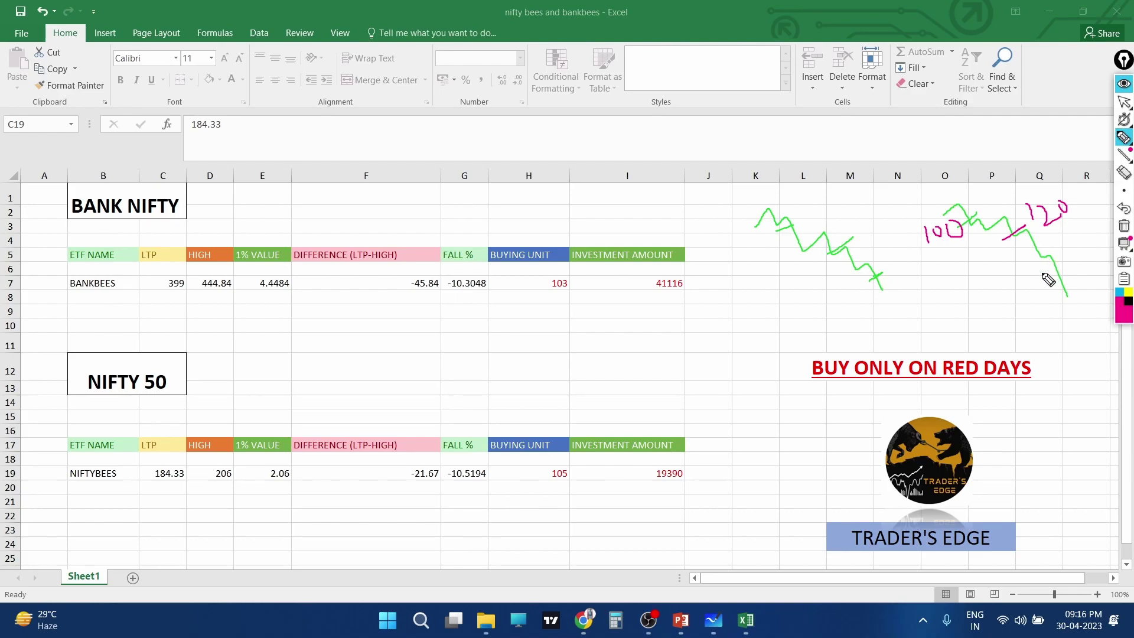
{"action": "left_click_drag", "start_coordinate": [1035, 276], "coordinate": [1073, 259]}
{"action": "mouse_move", "coordinate": [975, 277]}
{"action": "left_mouse_down"}
{"action": "mouse_move", "coordinate": [1001, 286]}
{"action": "mouse_move", "coordinate": [1011, 269]}
{"action": "left_mouse_up"}
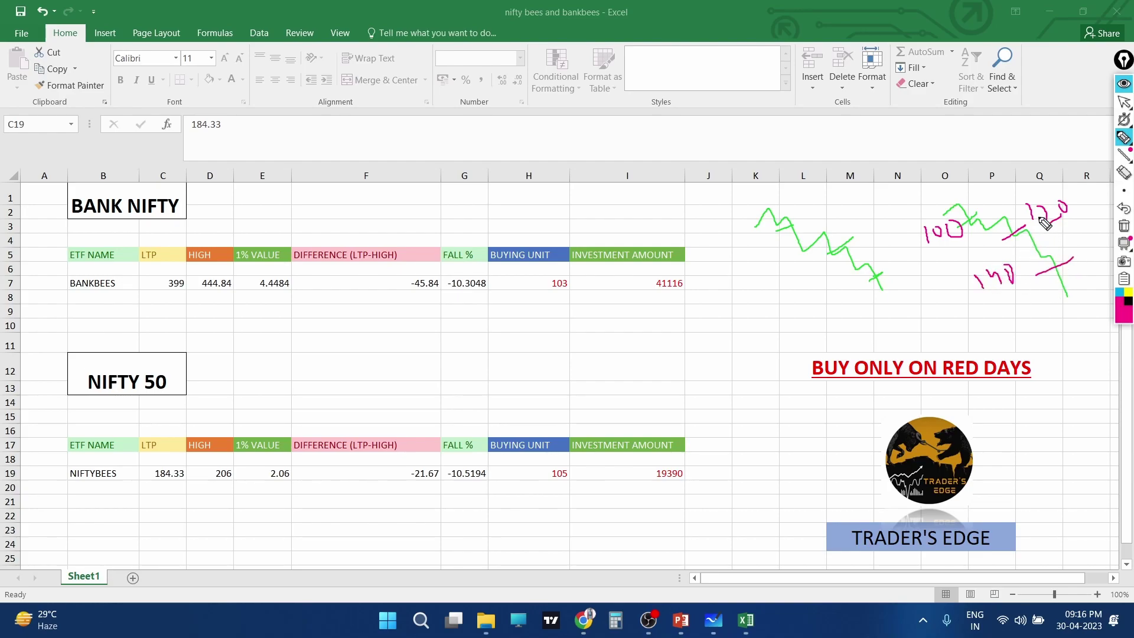
{"action": "mouse_move", "coordinate": [1015, 198]}
{"action": "left_mouse_down"}
{"action": "mouse_move", "coordinate": [1002, 332]}
{"action": "mouse_move", "coordinate": [1031, 185]}
{"action": "left_mouse_up"}
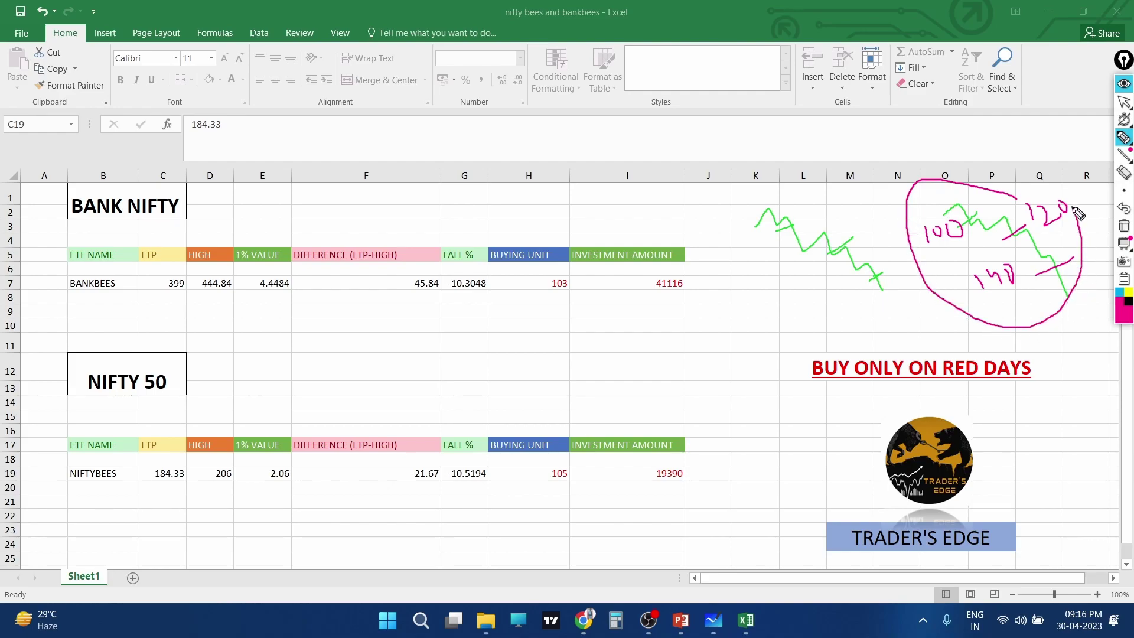
{"action": "mouse_move", "coordinate": [788, 274]}
{"action": "left_mouse_down"}
{"action": "mouse_move", "coordinate": [775, 305]}
{"action": "mouse_move", "coordinate": [795, 289]}
{"action": "mouse_move", "coordinate": [783, 324]}
{"action": "mouse_move", "coordinate": [807, 323]}
{"action": "mouse_move", "coordinate": [794, 316]}
{"action": "mouse_move", "coordinate": [824, 286]}
{"action": "mouse_move", "coordinate": [864, 329]}
{"action": "left_mouse_up"}
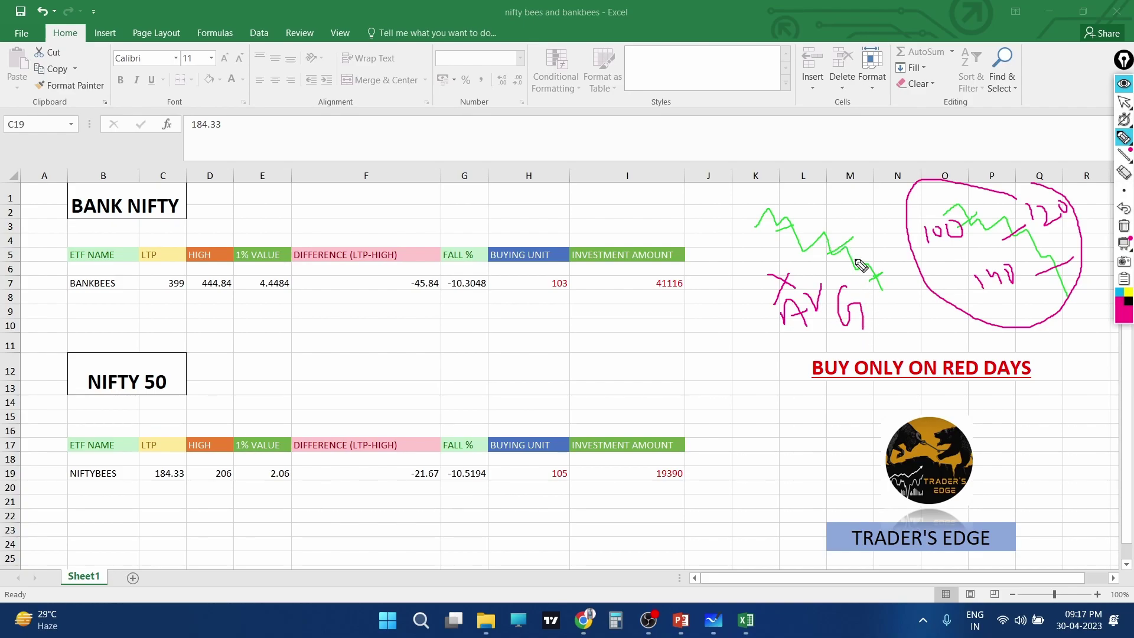
{"action": "mouse_move", "coordinate": [1049, 353]}
{"action": "left_mouse_down"}
{"action": "mouse_move", "coordinate": [1061, 354]}
{"action": "mouse_move", "coordinate": [1061, 340]}
{"action": "mouse_move", "coordinate": [1063, 357]}
{"action": "left_mouse_up"}
{"action": "left_click_drag", "start_coordinate": [1059, 319], "coordinate": [1091, 340]}
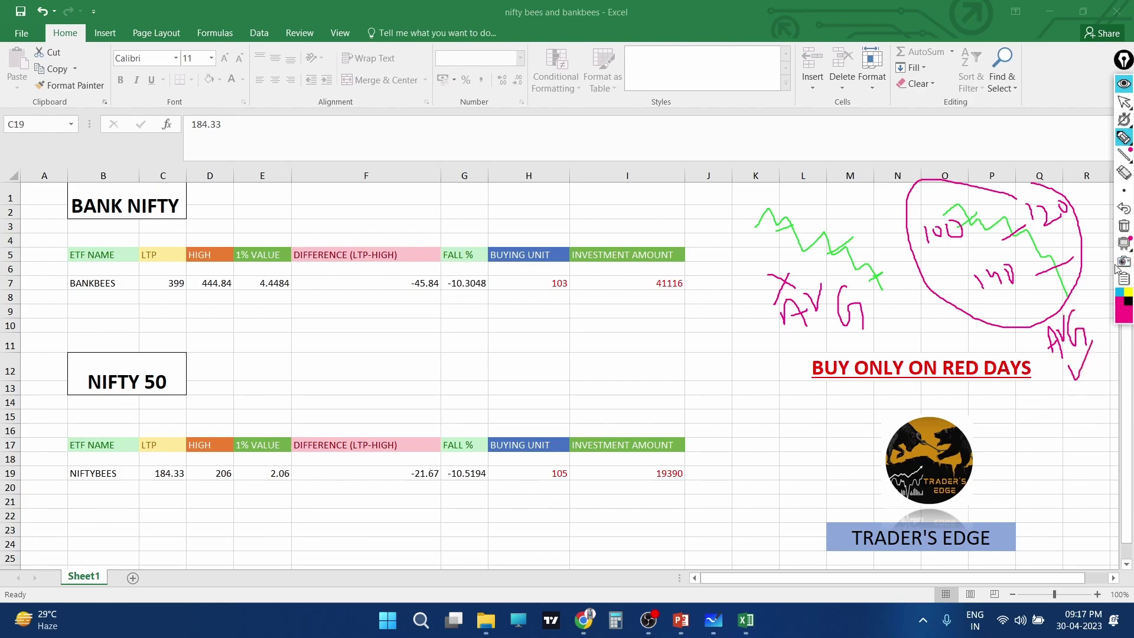
{"action": "left_click", "coordinate": [1125, 139]}
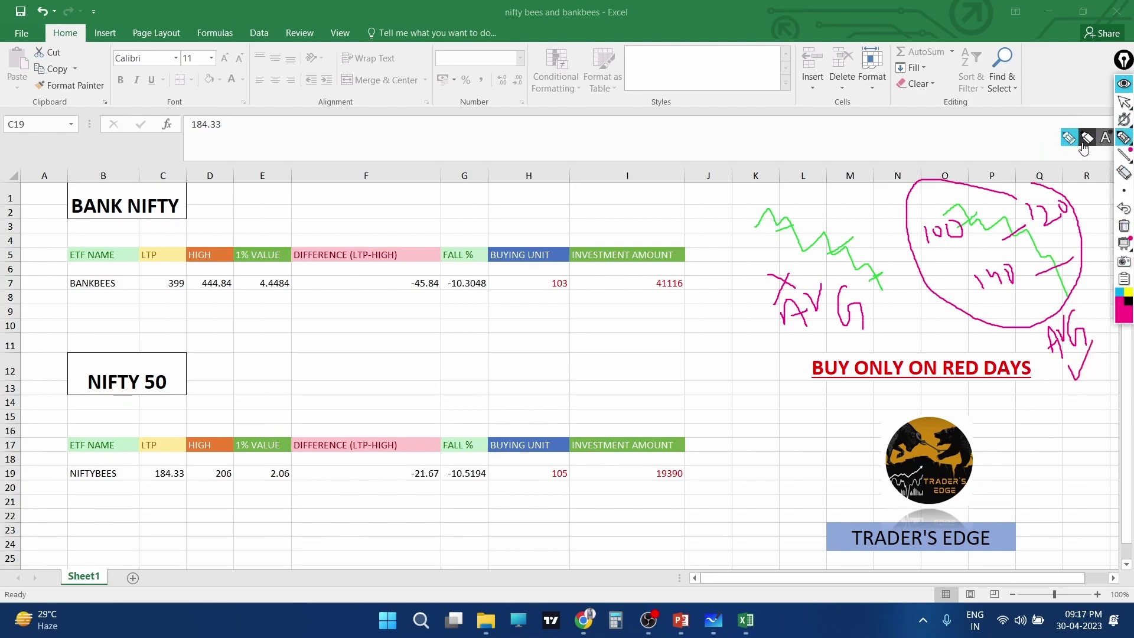
{"action": "left_click", "coordinate": [1125, 319]}
{"action": "left_click", "coordinate": [1096, 241]}
{"action": "mouse_move", "coordinate": [992, 301]}
{"action": "left_mouse_down"}
{"action": "mouse_move", "coordinate": [735, 472]}
{"action": "mouse_move", "coordinate": [771, 464]}
{"action": "left_mouse_up"}
{"action": "mouse_move", "coordinate": [784, 421]}
{"action": "left_mouse_down"}
{"action": "mouse_move", "coordinate": [797, 455]}
{"action": "mouse_move", "coordinate": [811, 417]}
{"action": "mouse_move", "coordinate": [825, 428]}
{"action": "mouse_move", "coordinate": [854, 387]}
{"action": "mouse_move", "coordinate": [850, 431]}
{"action": "left_mouse_up"}
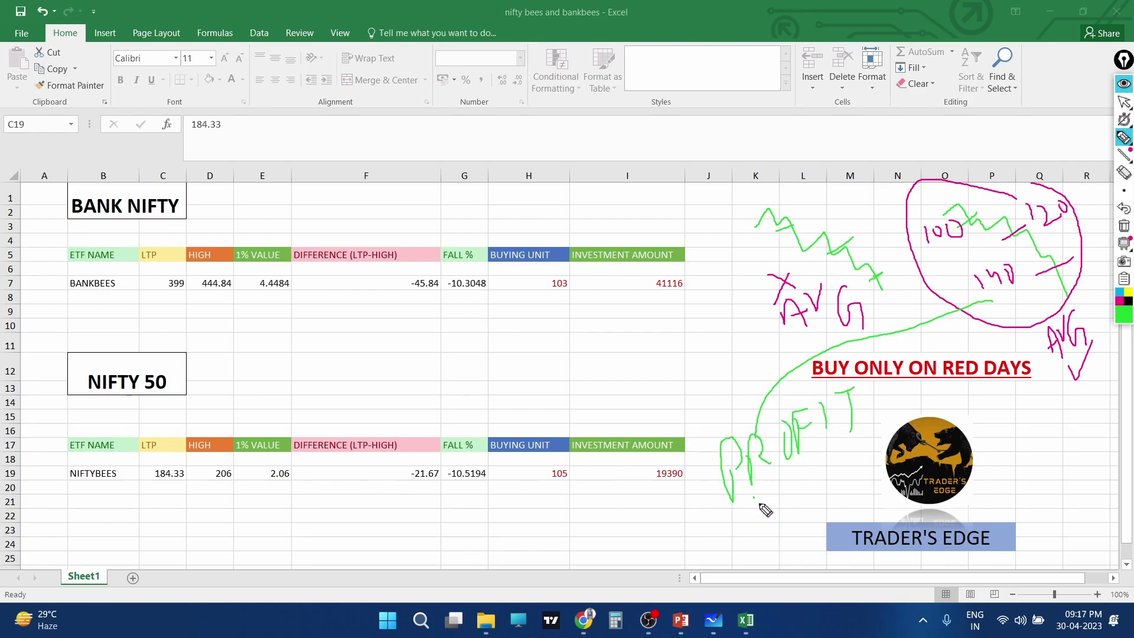
{"action": "left_click_drag", "start_coordinate": [754, 496], "coordinate": [833, 451]}
{"action": "left_click_drag", "start_coordinate": [745, 515], "coordinate": [830, 472]}
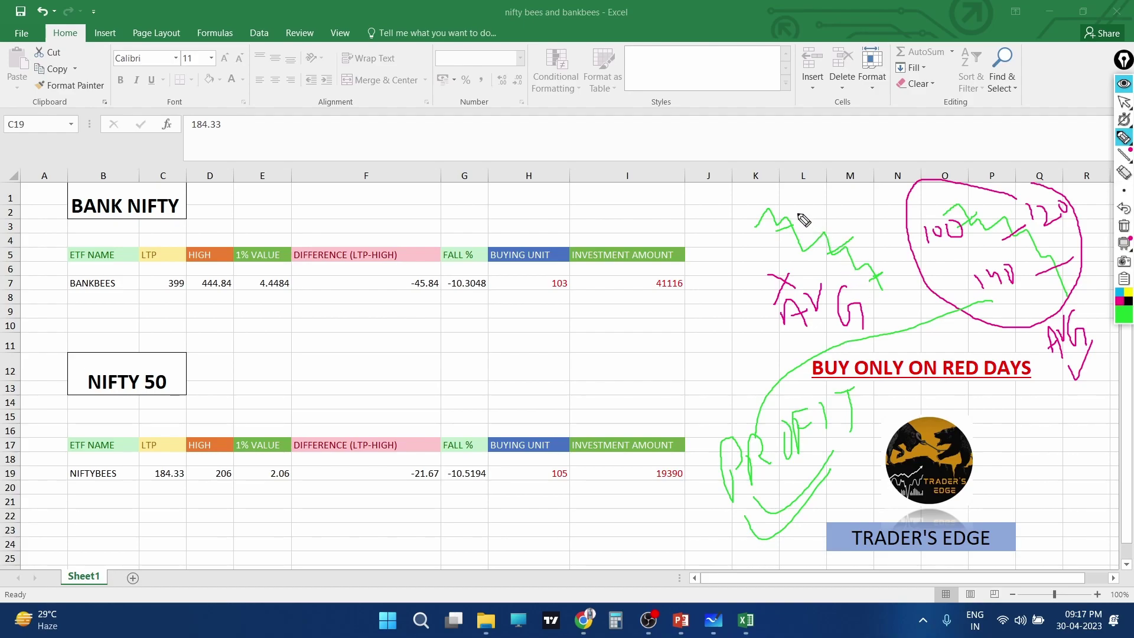
{"action": "mouse_move", "coordinate": [780, 202]}
{"action": "left_mouse_down"}
{"action": "mouse_move", "coordinate": [761, 324]}
{"action": "mouse_move", "coordinate": [824, 237]}
{"action": "mouse_move", "coordinate": [779, 210]}
{"action": "mouse_move", "coordinate": [716, 285]}
{"action": "mouse_move", "coordinate": [754, 297]}
{"action": "left_mouse_up"}
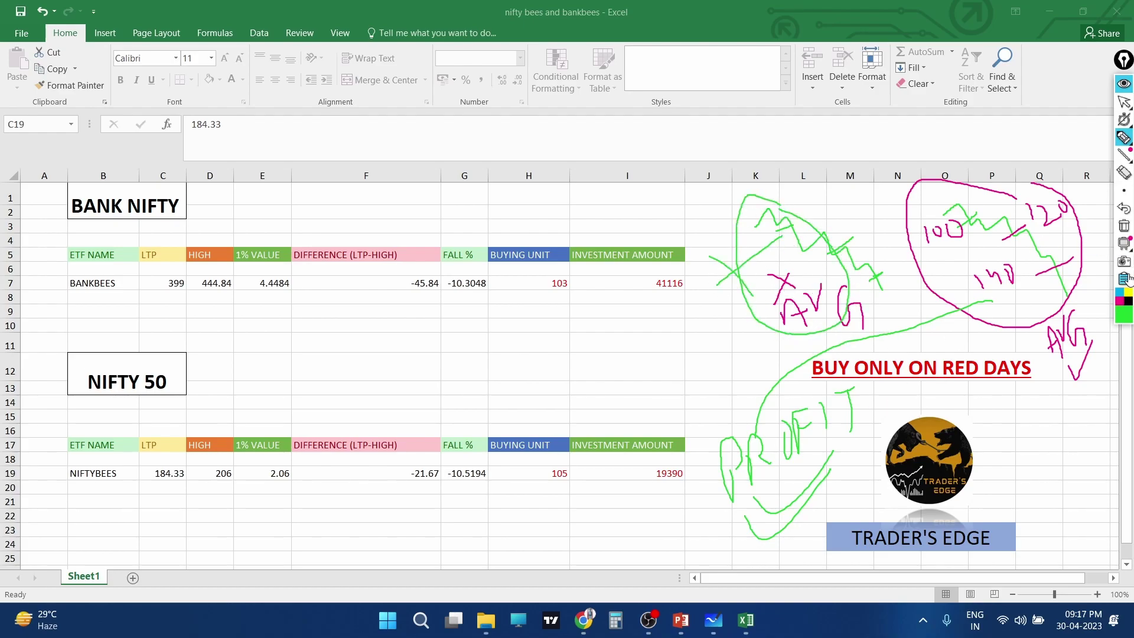
{"action": "left_click", "coordinate": [1124, 226]}
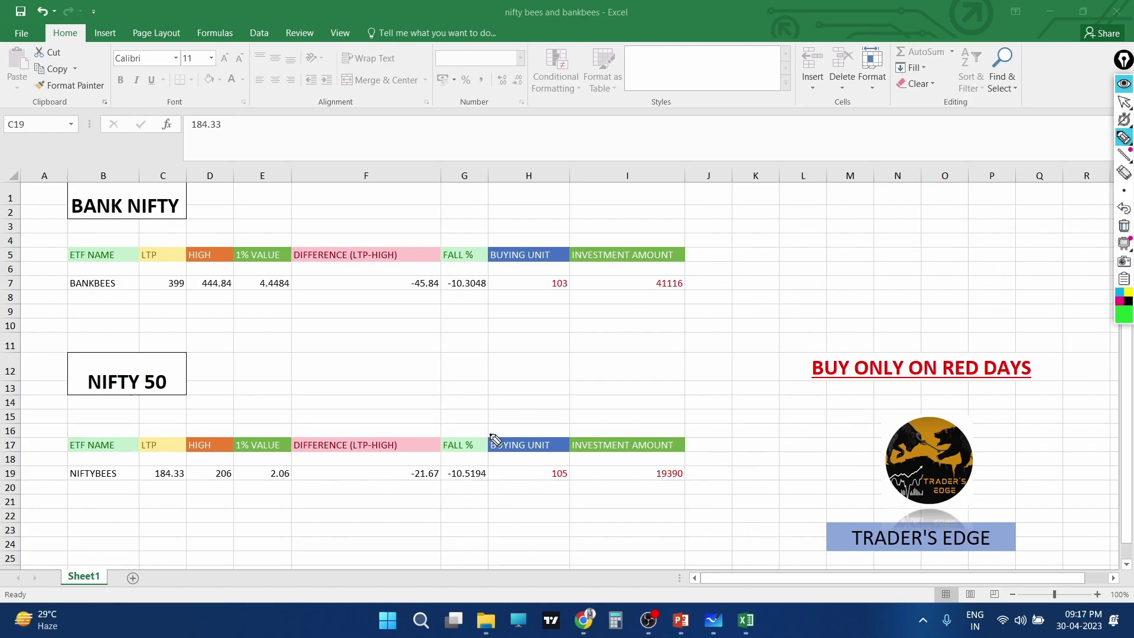
{"action": "mouse_move", "coordinate": [579, 349]}
{"action": "left_mouse_down"}
{"action": "mouse_move", "coordinate": [561, 393]}
{"action": "mouse_move", "coordinate": [577, 397]}
{"action": "mouse_move", "coordinate": [601, 369]}
{"action": "left_mouse_up"}
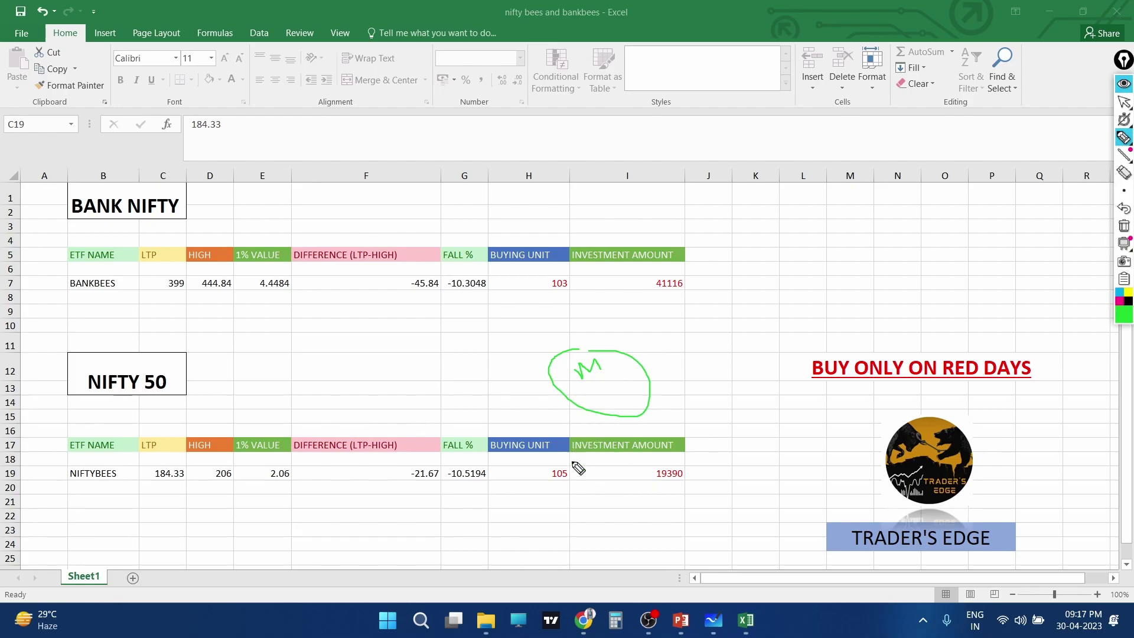
{"action": "left_click", "coordinate": [1124, 225]}
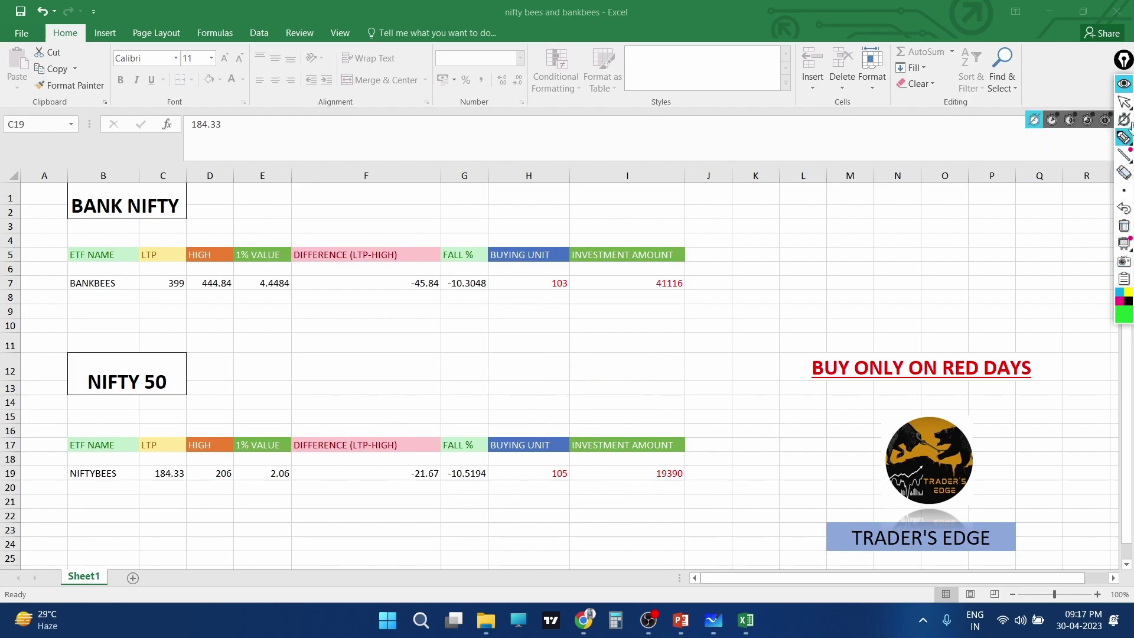
Step: Enter 180, then 170, as the NIFTYBEES LTP in C19, raising buying units to 175
{"action": "left_click", "coordinate": [1124, 101]}
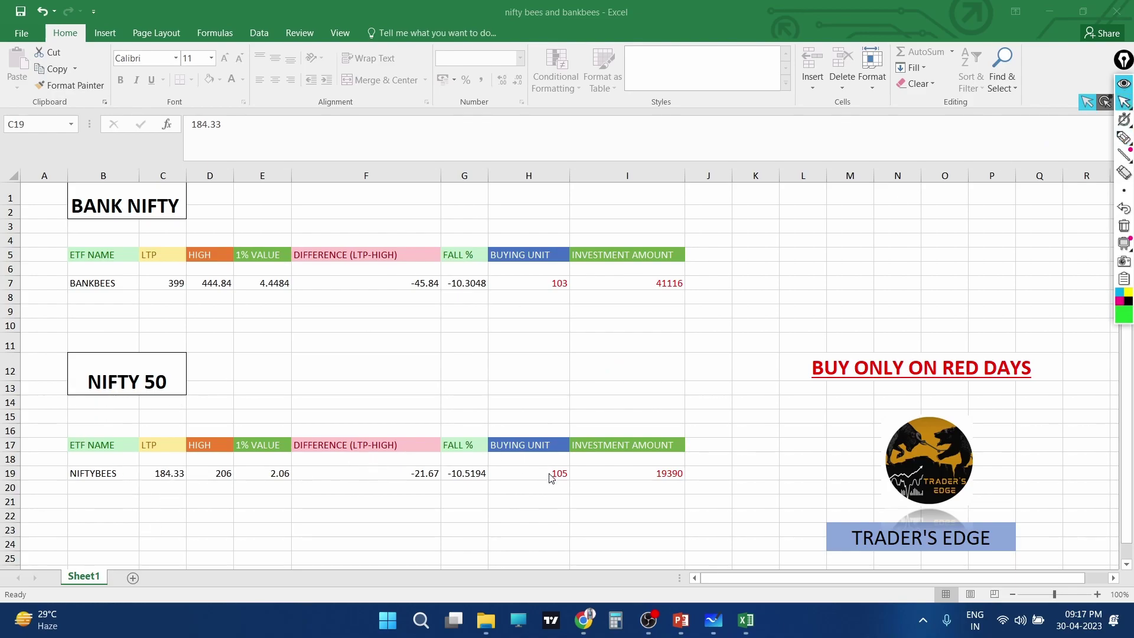
{"action": "left_click", "coordinate": [170, 473]}
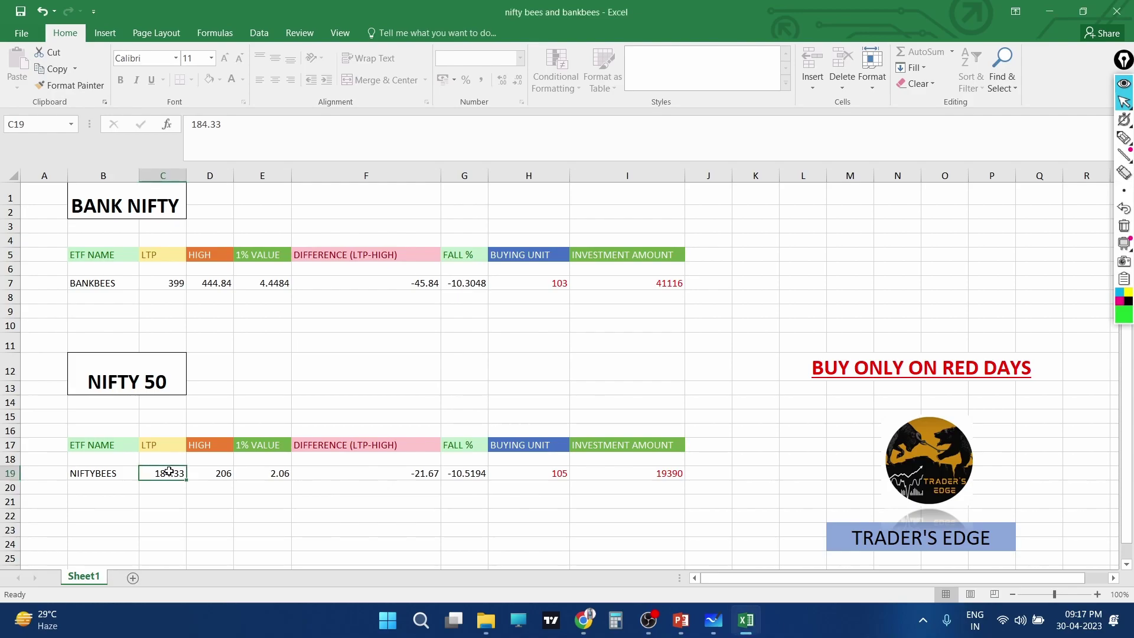
{"action": "key", "text": "BackSpace"}
{"action": "type", "text": "180"}
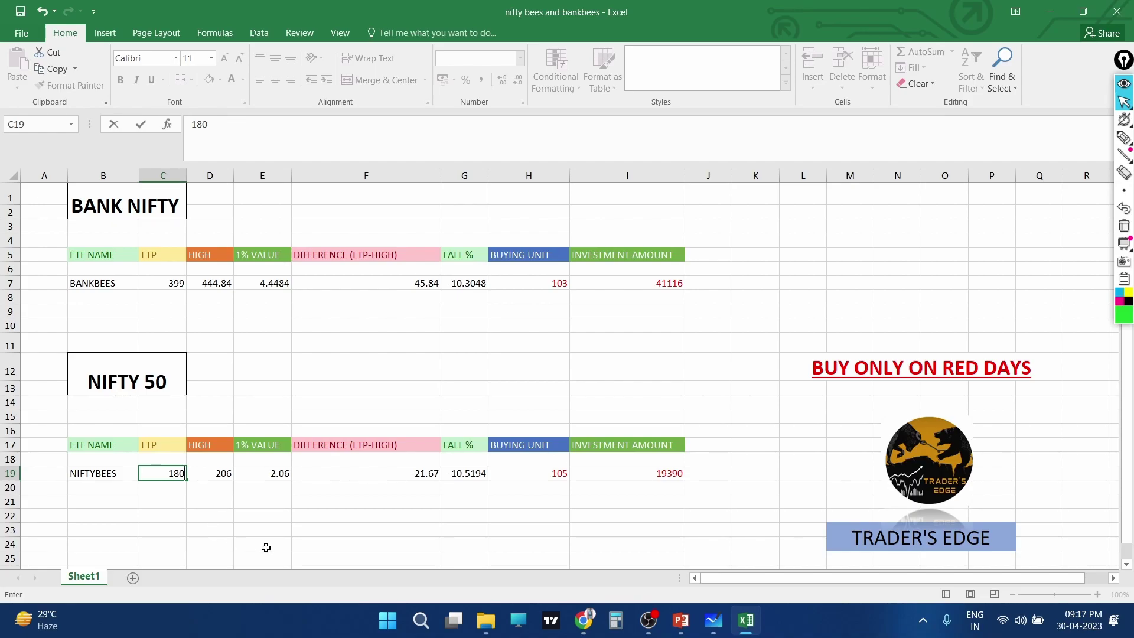
{"action": "key", "text": "ctrl+Return"}
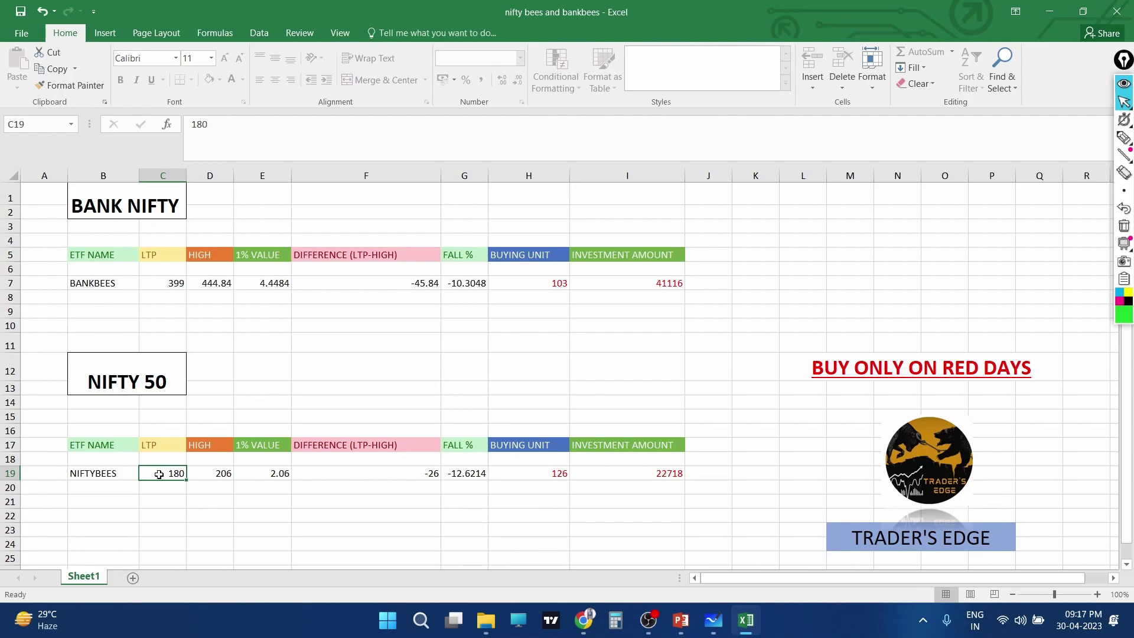
{"action": "key", "text": "BackSpace"}
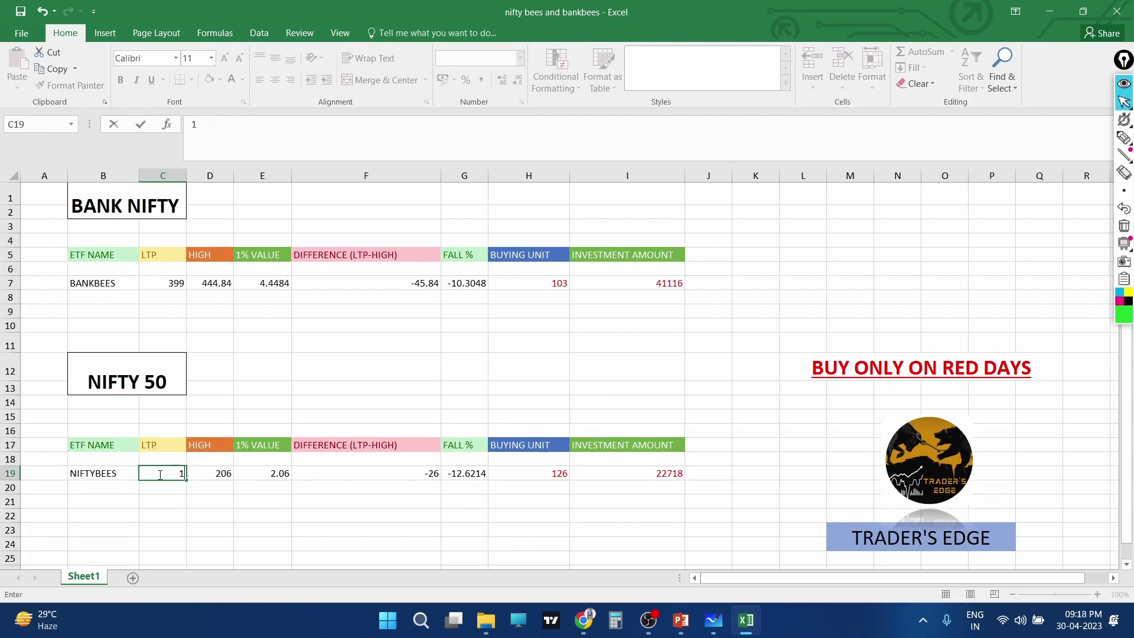
{"action": "type", "text": "70"}
{"action": "key", "text": "ctrl+Return"}
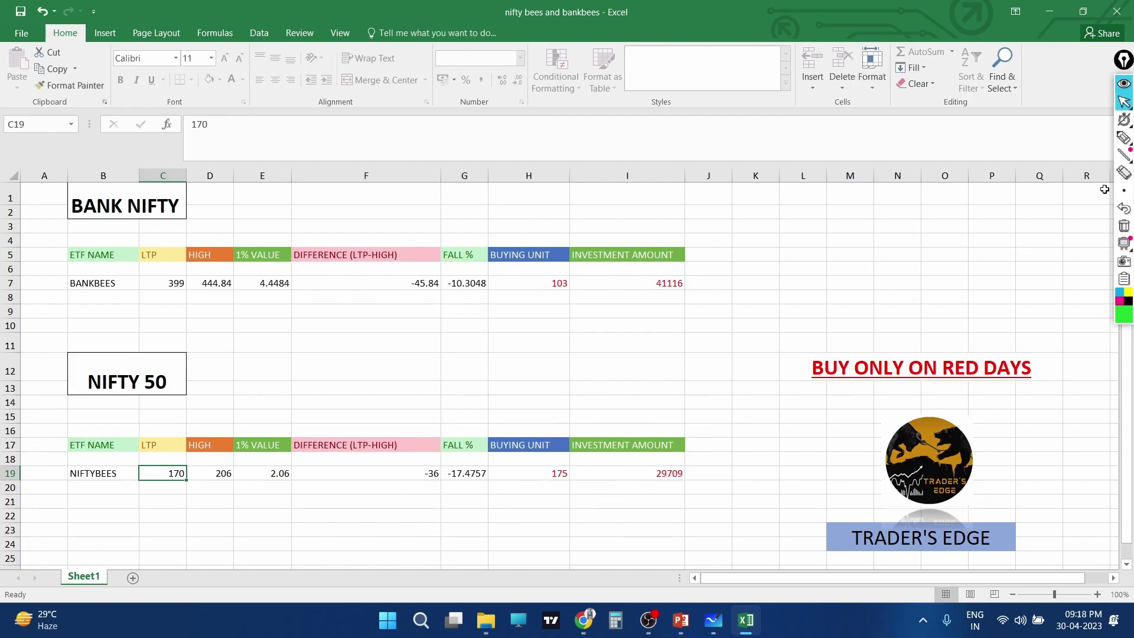
Step: Circle the 175 buying units in H19 with a tick, then erase that ink
{"action": "left_click", "coordinate": [1122, 140]}
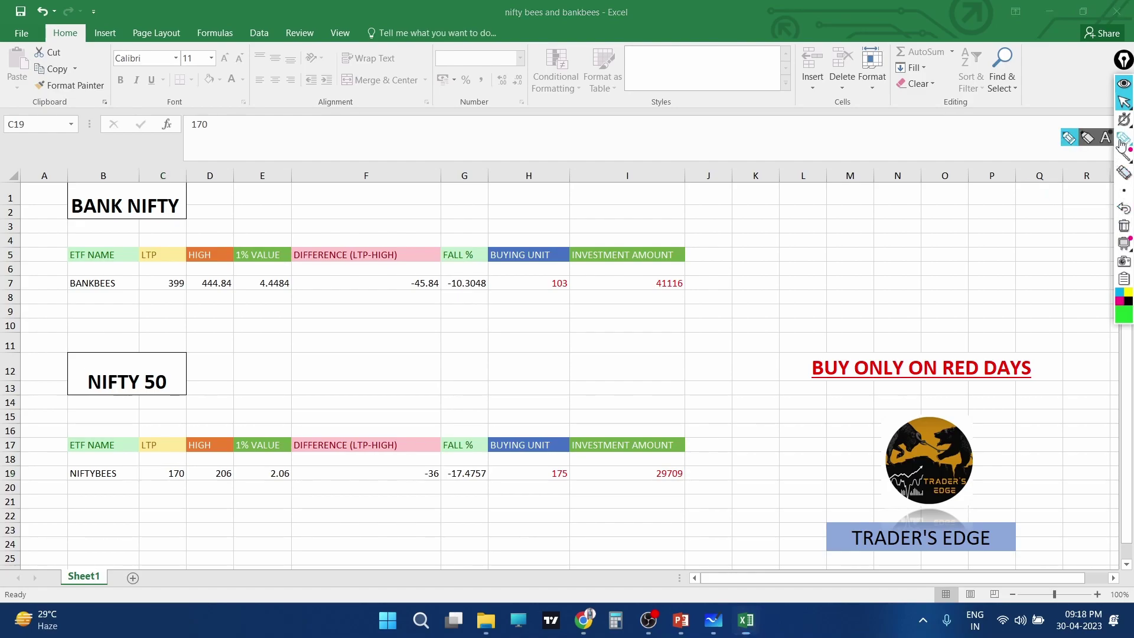
{"action": "left_click_drag", "start_coordinate": [568, 457], "coordinate": [558, 456]}
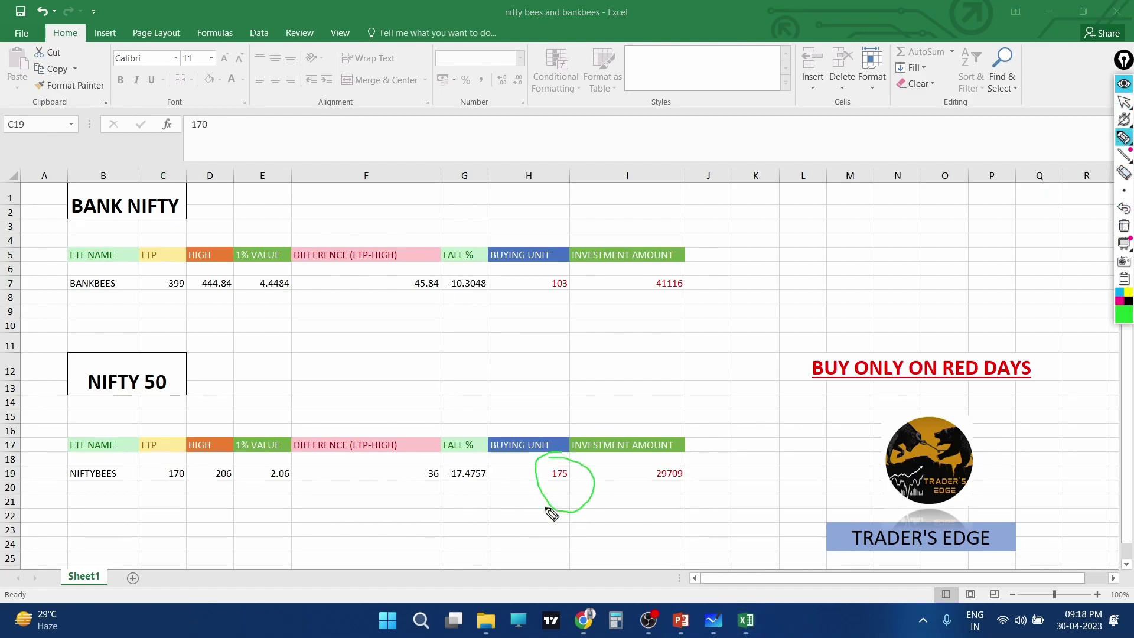
{"action": "left_click_drag", "start_coordinate": [529, 507], "coordinate": [558, 495]}
{"action": "left_click", "coordinate": [1123, 137]}
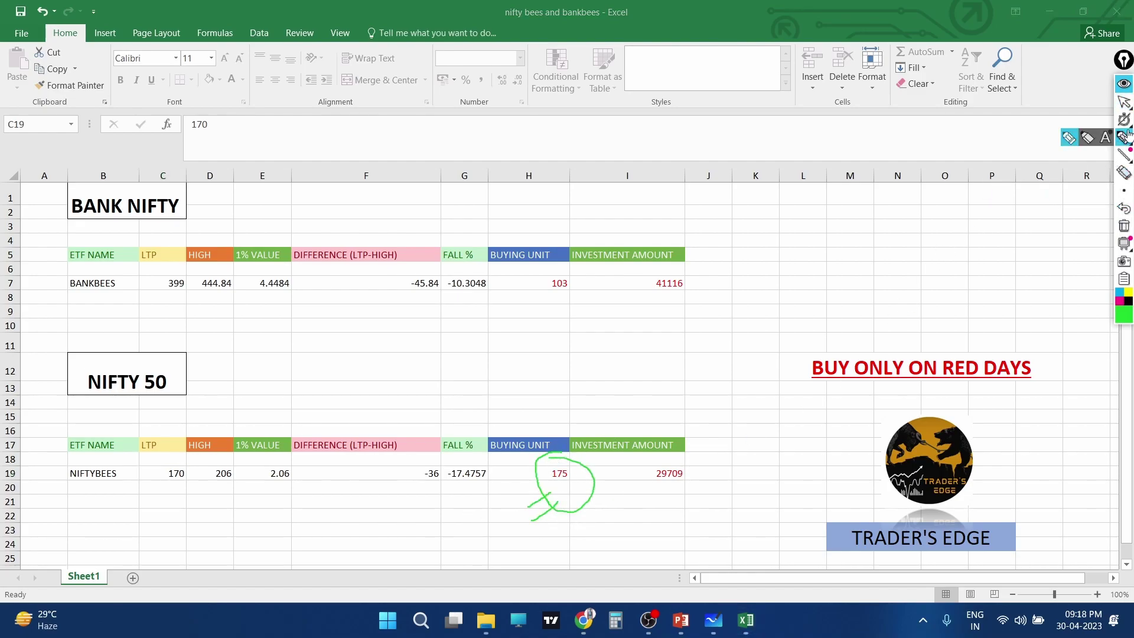
{"action": "left_click", "coordinate": [1123, 102]}
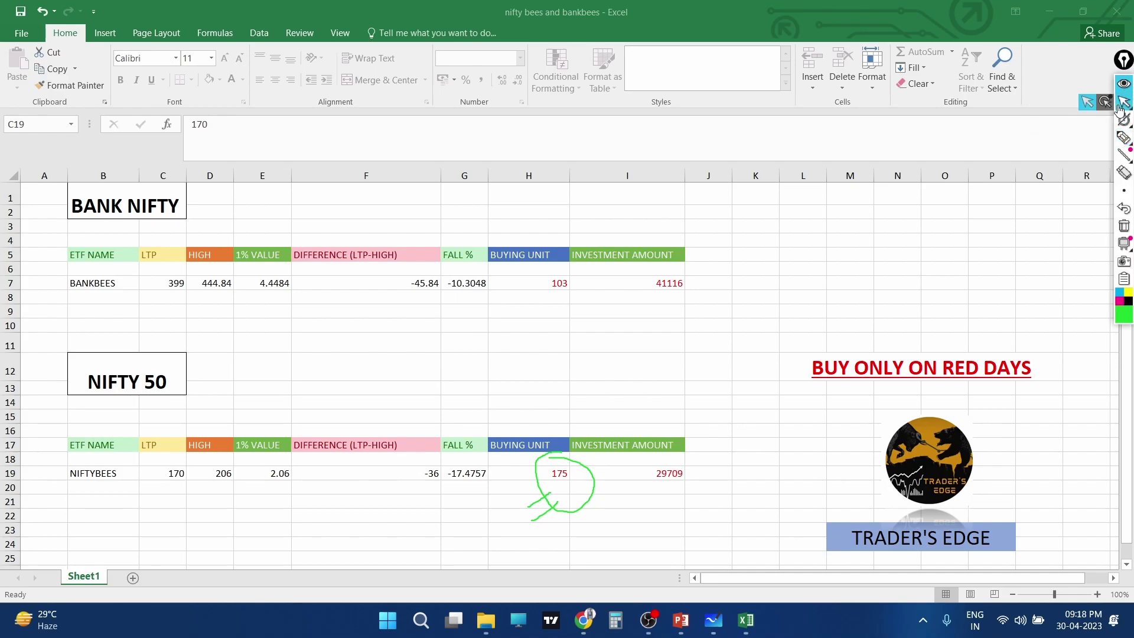
{"action": "left_click", "coordinate": [1122, 225]}
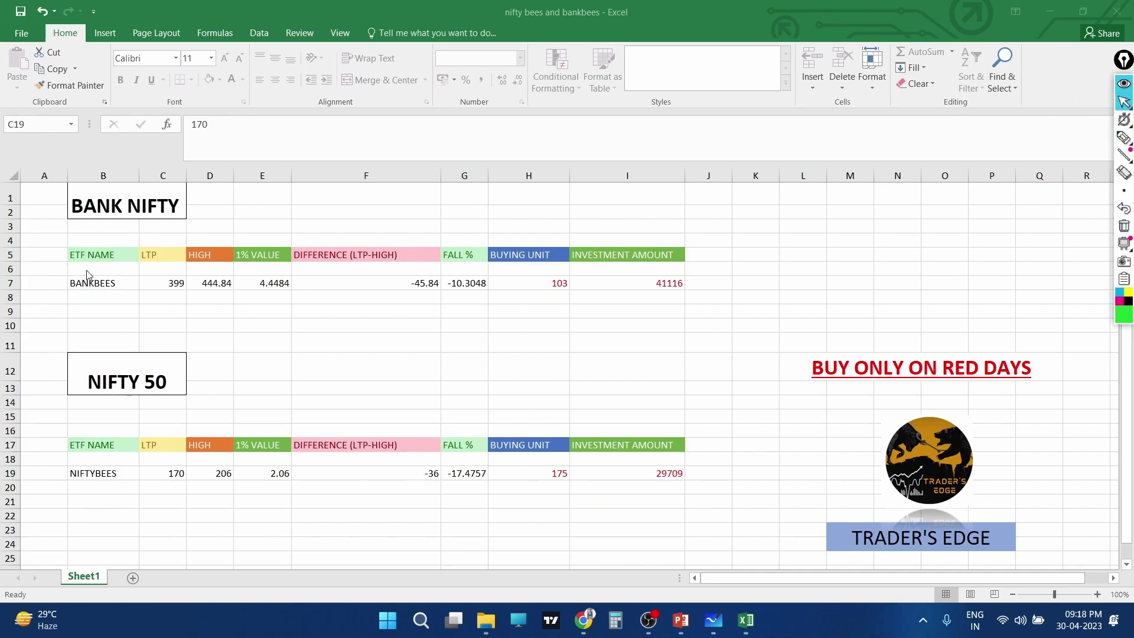
Step: Select the BANKBEES LTP in C7 and dismiss the extra tool options
{"action": "left_click", "coordinate": [166, 282]}
{"action": "left_click", "coordinate": [163, 283]}
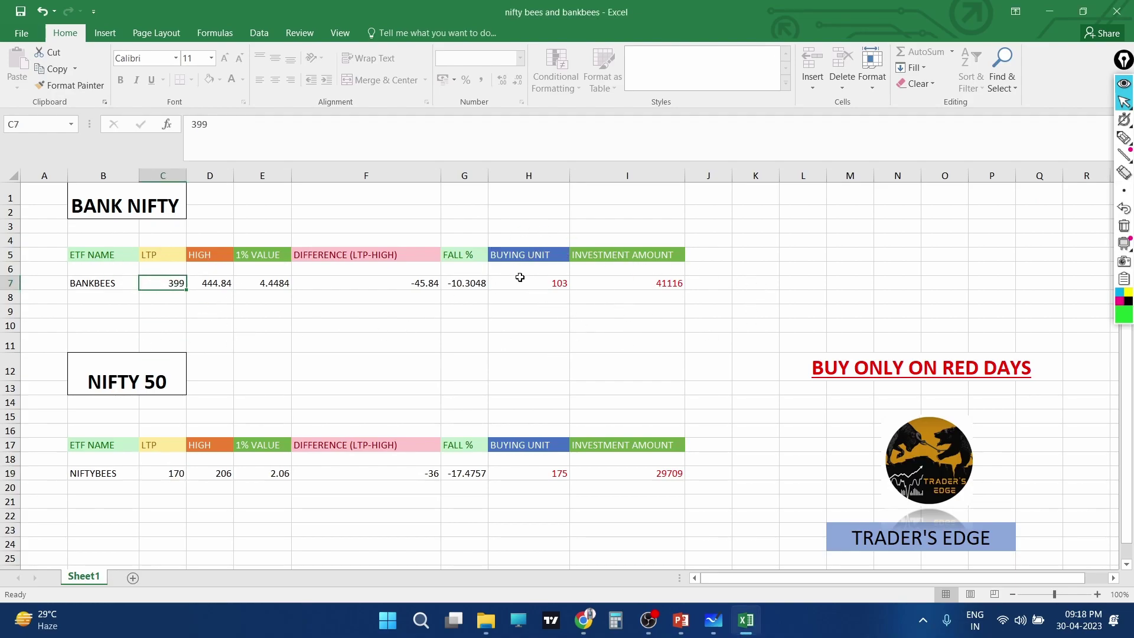
{"action": "left_click", "coordinate": [1123, 102]}
{"action": "left_click", "coordinate": [1085, 105]}
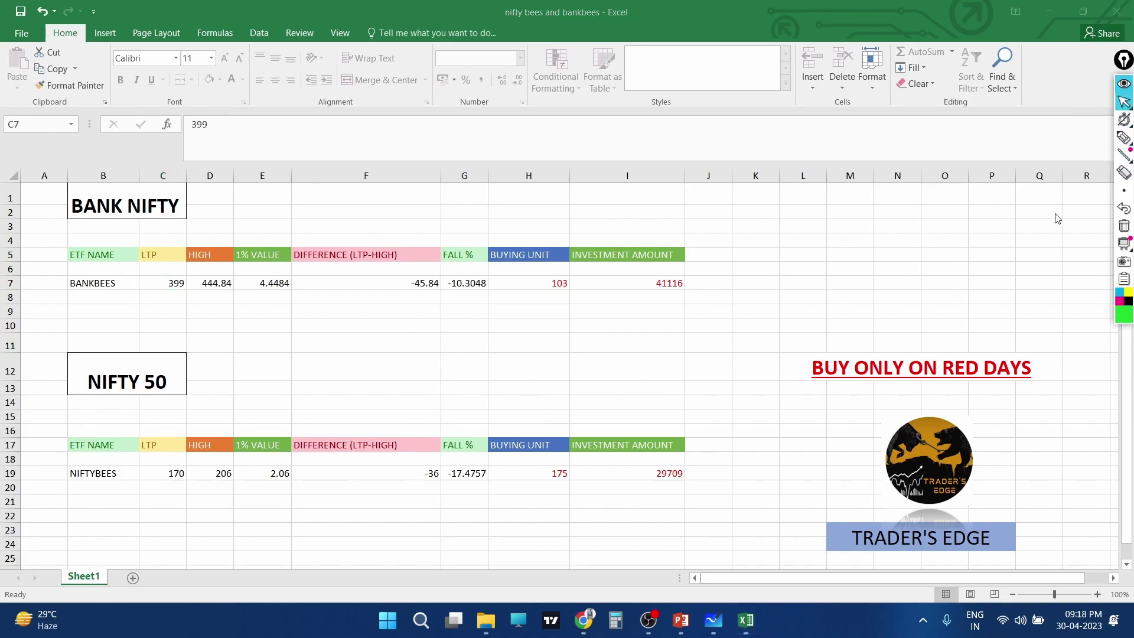
Step: On the whiteboard, write CAPITAL in orange ink with a wavy line beneath it
{"action": "left_click", "coordinate": [713, 620]}
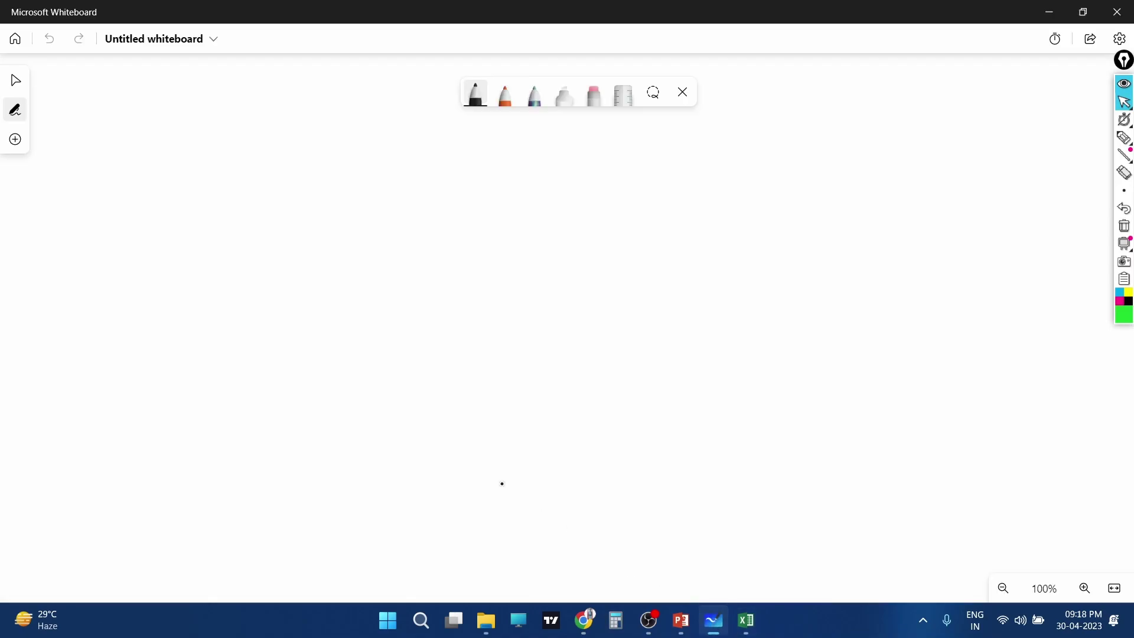
{"action": "left_click", "coordinate": [505, 94]}
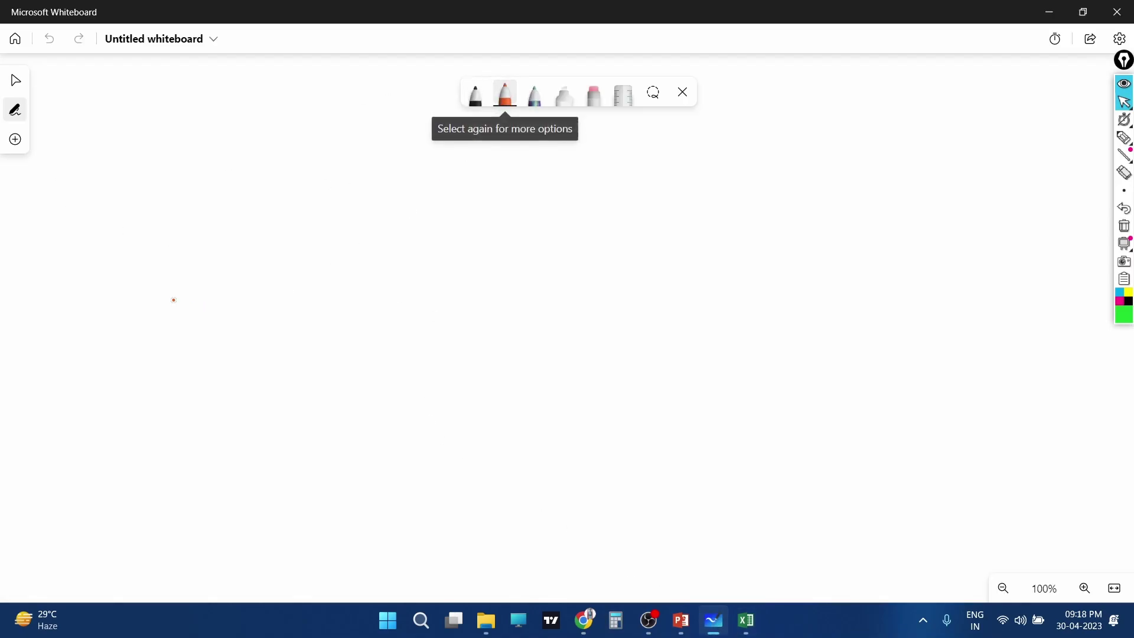
{"action": "mouse_move", "coordinate": [218, 229]}
{"action": "left_mouse_down"}
{"action": "mouse_move", "coordinate": [211, 287]}
{"action": "mouse_move", "coordinate": [272, 278]}
{"action": "mouse_move", "coordinate": [259, 256]}
{"action": "left_mouse_up"}
{"action": "mouse_move", "coordinate": [282, 273]}
{"action": "left_mouse_down"}
{"action": "mouse_move", "coordinate": [267, 242]}
{"action": "mouse_move", "coordinate": [291, 244]}
{"action": "mouse_move", "coordinate": [308, 226]}
{"action": "mouse_move", "coordinate": [313, 265]}
{"action": "left_mouse_up"}
{"action": "mouse_move", "coordinate": [310, 228]}
{"action": "left_mouse_down"}
{"action": "mouse_move", "coordinate": [342, 221]}
{"action": "mouse_move", "coordinate": [344, 253]}
{"action": "mouse_move", "coordinate": [389, 227]}
{"action": "mouse_move", "coordinate": [399, 259]}
{"action": "left_mouse_up"}
{"action": "mouse_move", "coordinate": [375, 248]}
{"action": "left_mouse_down"}
{"action": "mouse_move", "coordinate": [393, 237]}
{"action": "mouse_move", "coordinate": [456, 253]}
{"action": "left_mouse_up"}
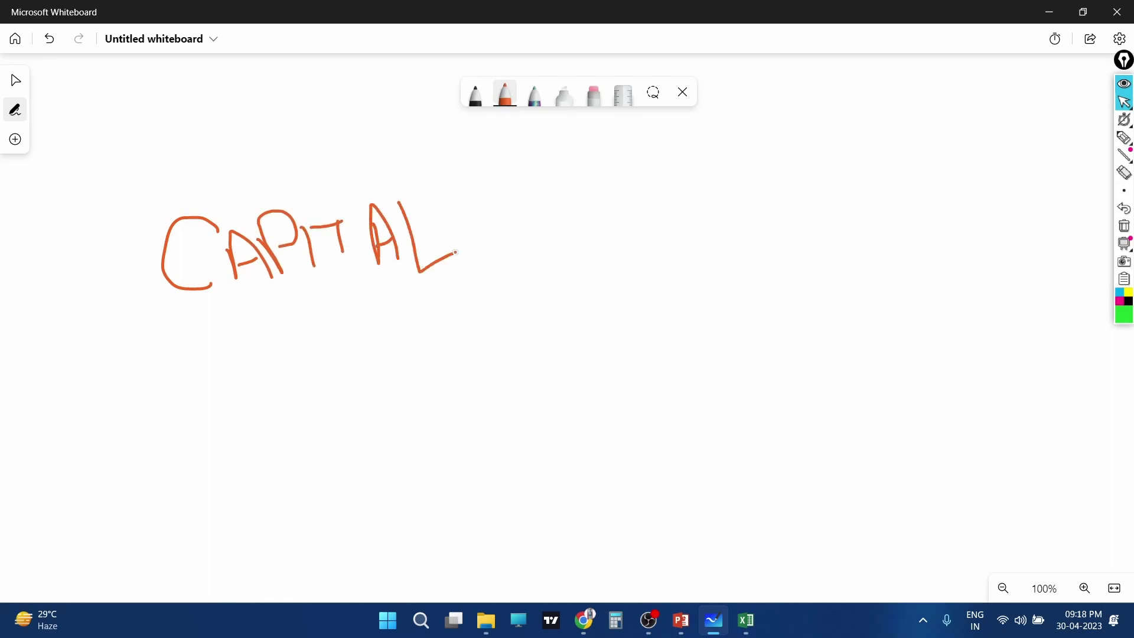
{"action": "left_click_drag", "start_coordinate": [217, 354], "coordinate": [434, 301]}
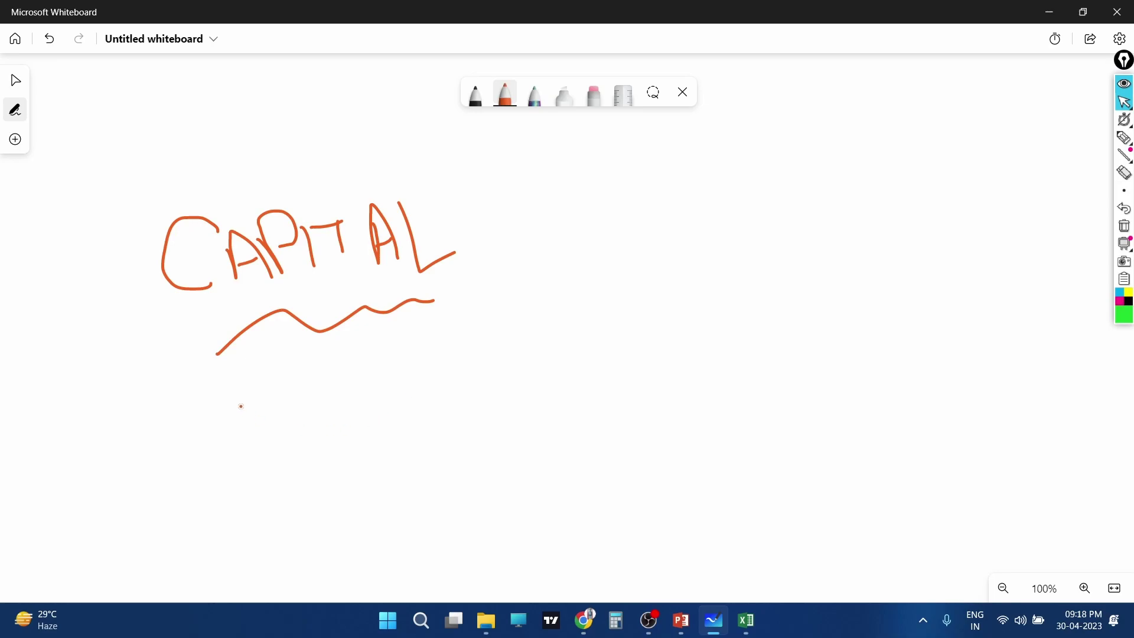
Step: Draw an up-down arrow pointing right to a circled 1%, plus a curving arrow from CAPITAL
{"action": "left_click_drag", "start_coordinate": [111, 383], "coordinate": [120, 466]}
{"action": "left_click_drag", "start_coordinate": [100, 365], "coordinate": [84, 404]}
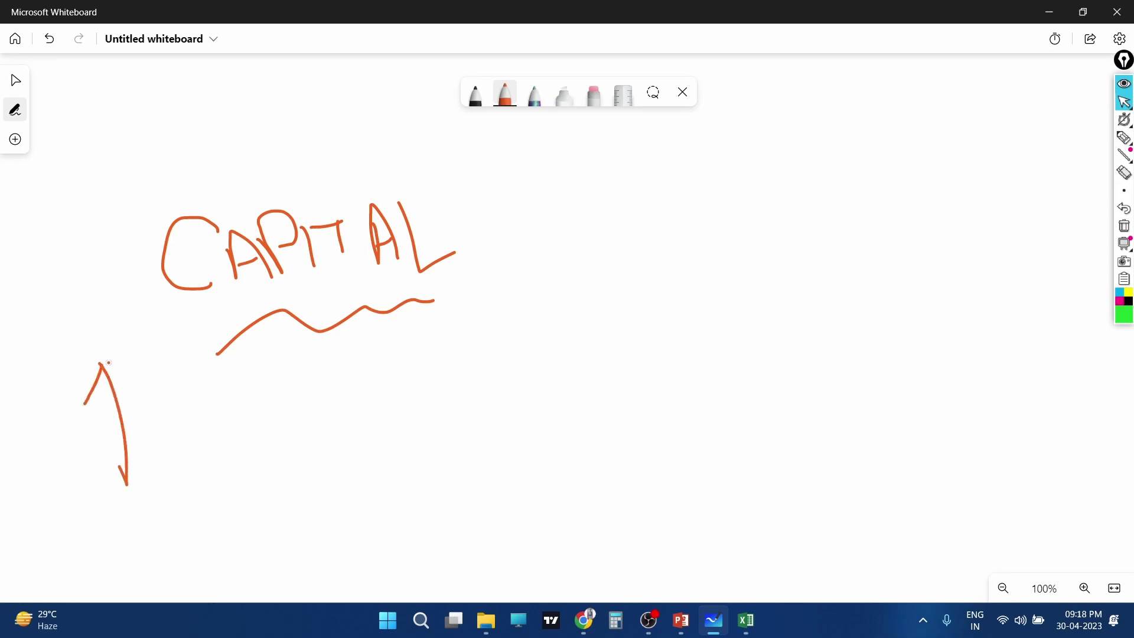
{"action": "left_click_drag", "start_coordinate": [103, 363], "coordinate": [140, 376]}
{"action": "mouse_move", "coordinate": [163, 421]}
{"action": "left_mouse_down"}
{"action": "mouse_move", "coordinate": [273, 409]}
{"action": "mouse_move", "coordinate": [276, 426]}
{"action": "left_mouse_up"}
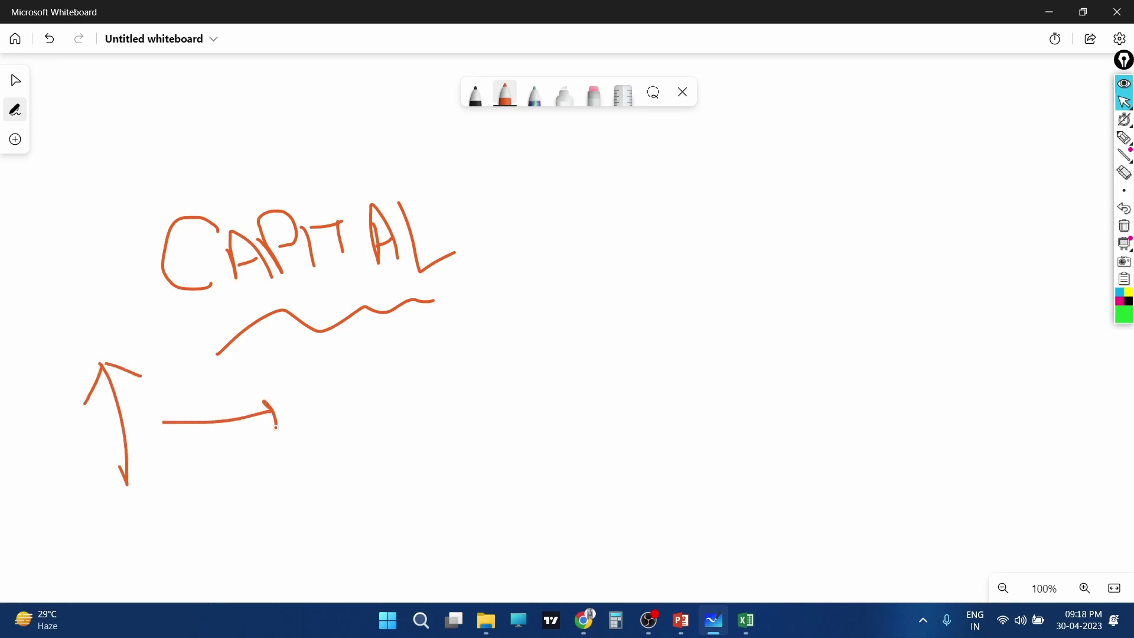
{"action": "left_click_drag", "start_coordinate": [333, 365], "coordinate": [345, 446]}
{"action": "left_click_drag", "start_coordinate": [385, 366], "coordinate": [391, 435]}
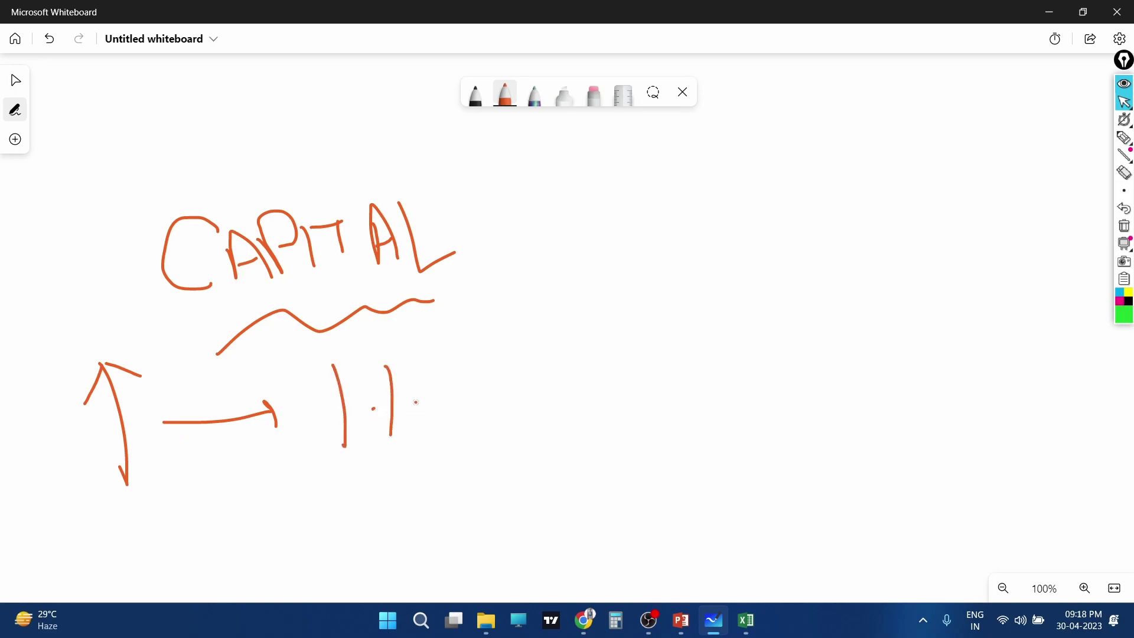
{"action": "mouse_move", "coordinate": [409, 352]}
{"action": "left_mouse_down"}
{"action": "mouse_move", "coordinate": [454, 368]}
{"action": "mouse_move", "coordinate": [396, 330]}
{"action": "left_mouse_up"}
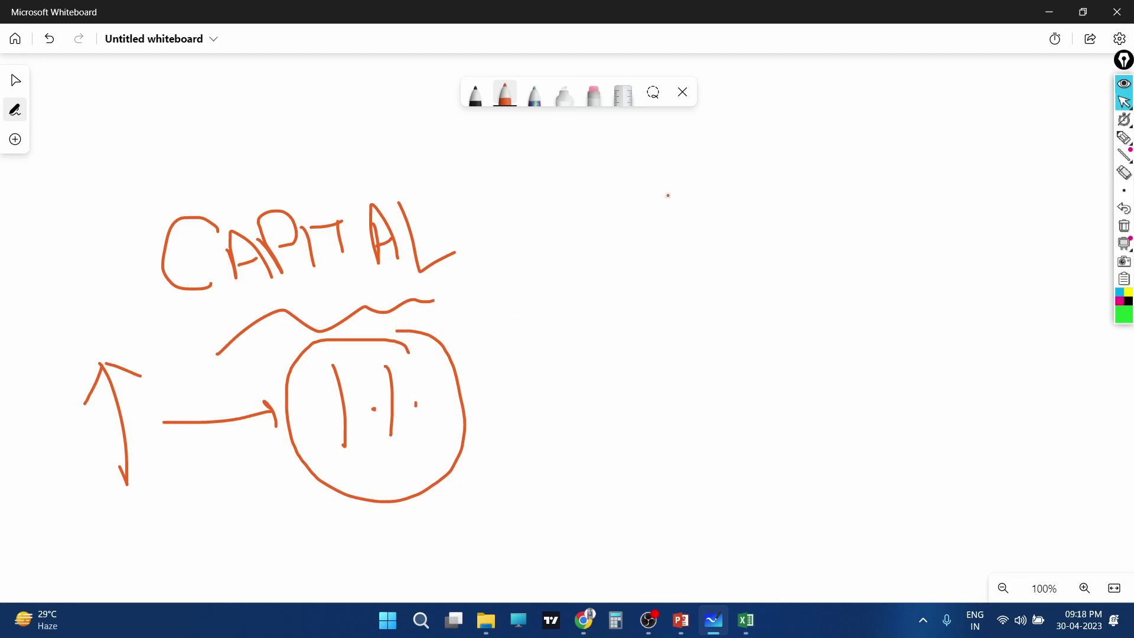
{"action": "left_click_drag", "start_coordinate": [470, 234], "coordinate": [764, 275]}
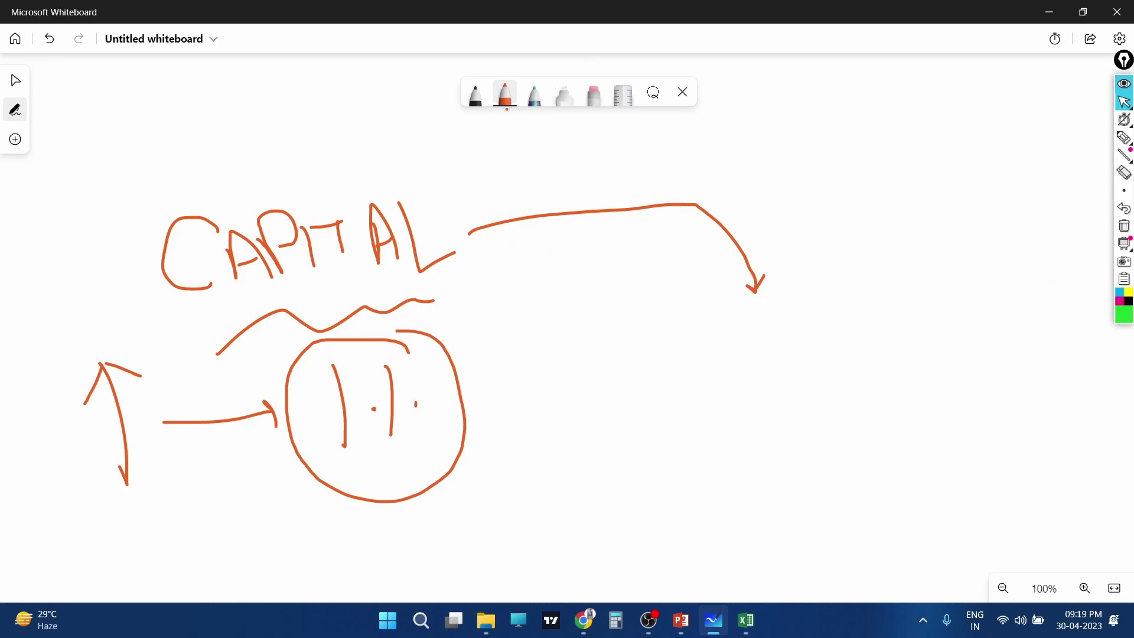
Step: In red ink, draw a down arrow and an arrow pointing to 3%
{"action": "left_click", "coordinate": [505, 101]}
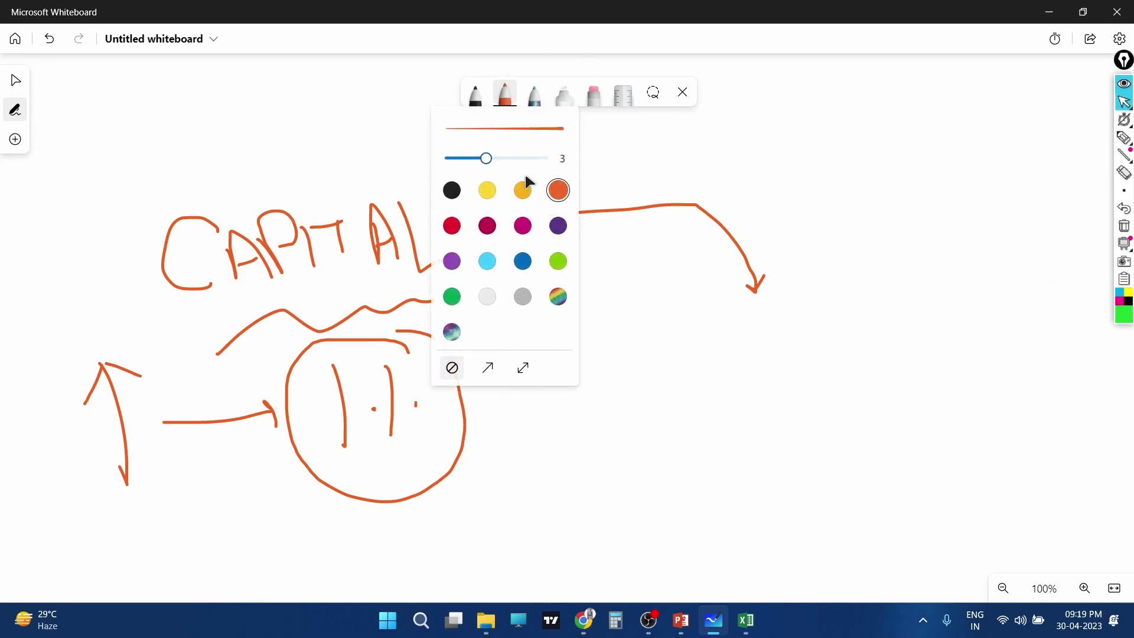
{"action": "left_click", "coordinate": [451, 226]}
{"action": "left_click", "coordinate": [683, 314]}
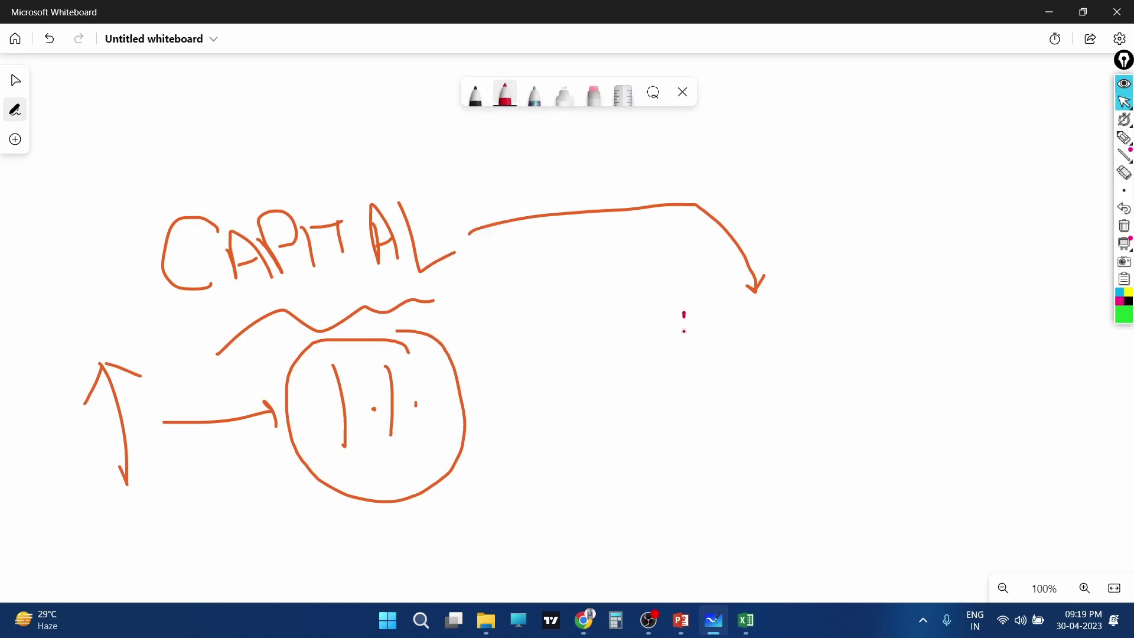
{"action": "left_click_drag", "start_coordinate": [684, 332], "coordinate": [690, 412]}
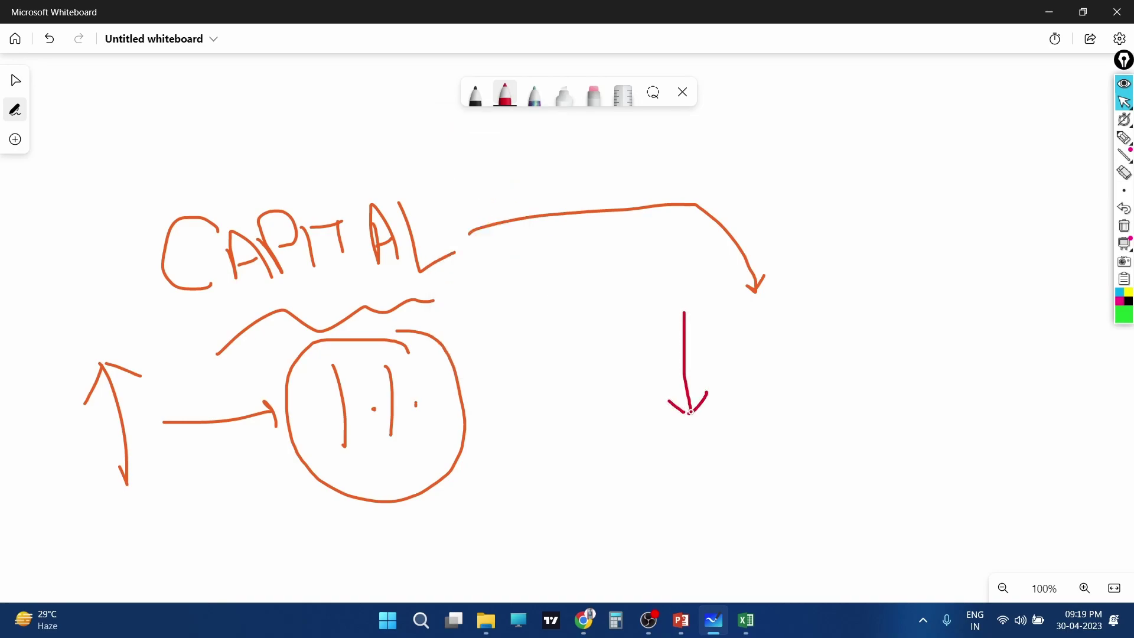
{"action": "left_click_drag", "start_coordinate": [766, 358], "coordinate": [847, 357]}
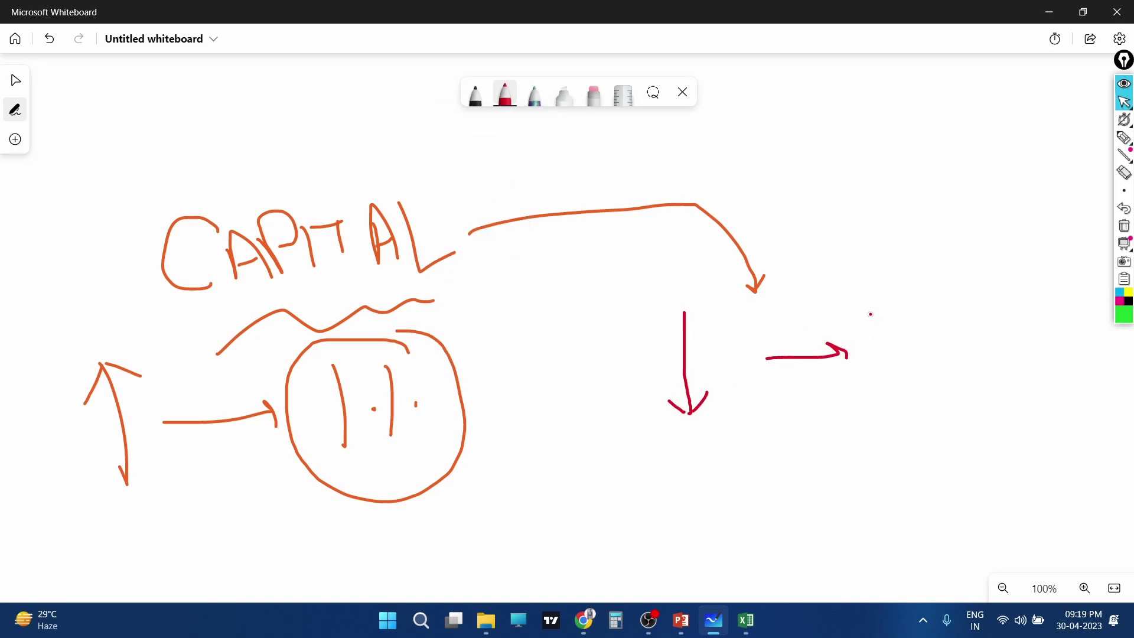
{"action": "mouse_move", "coordinate": [874, 312]}
{"action": "left_mouse_down"}
{"action": "mouse_move", "coordinate": [901, 334]}
{"action": "mouse_move", "coordinate": [904, 368]}
{"action": "left_mouse_up"}
{"action": "left_click_drag", "start_coordinate": [965, 288], "coordinate": [976, 365]}
{"action": "left_click", "coordinate": [961, 342]}
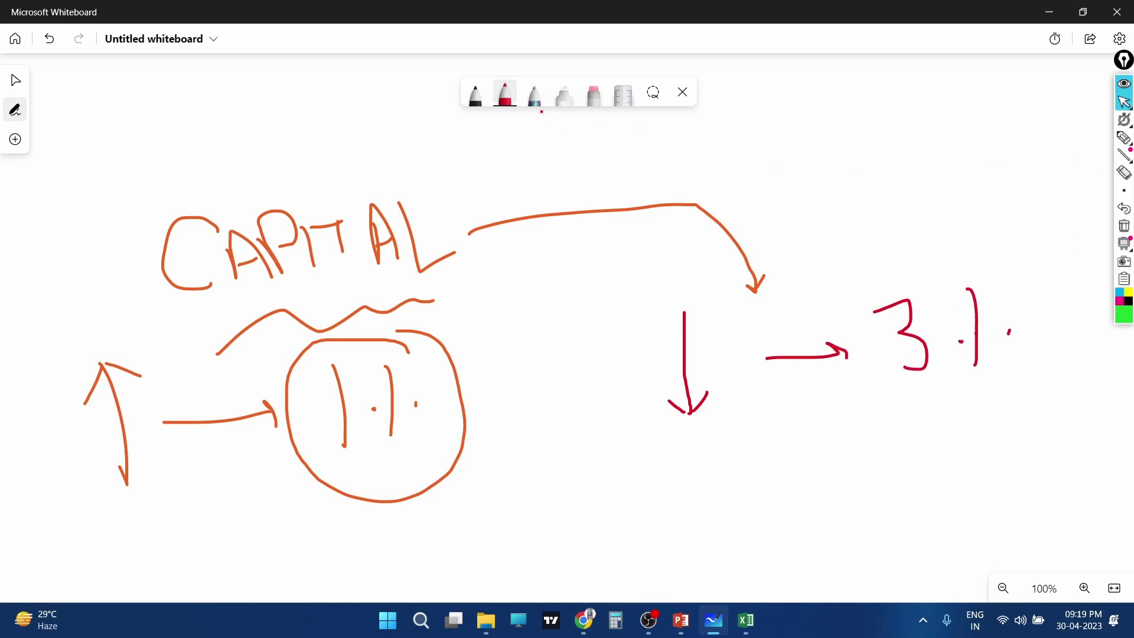
{"action": "left_click", "coordinate": [505, 94]}
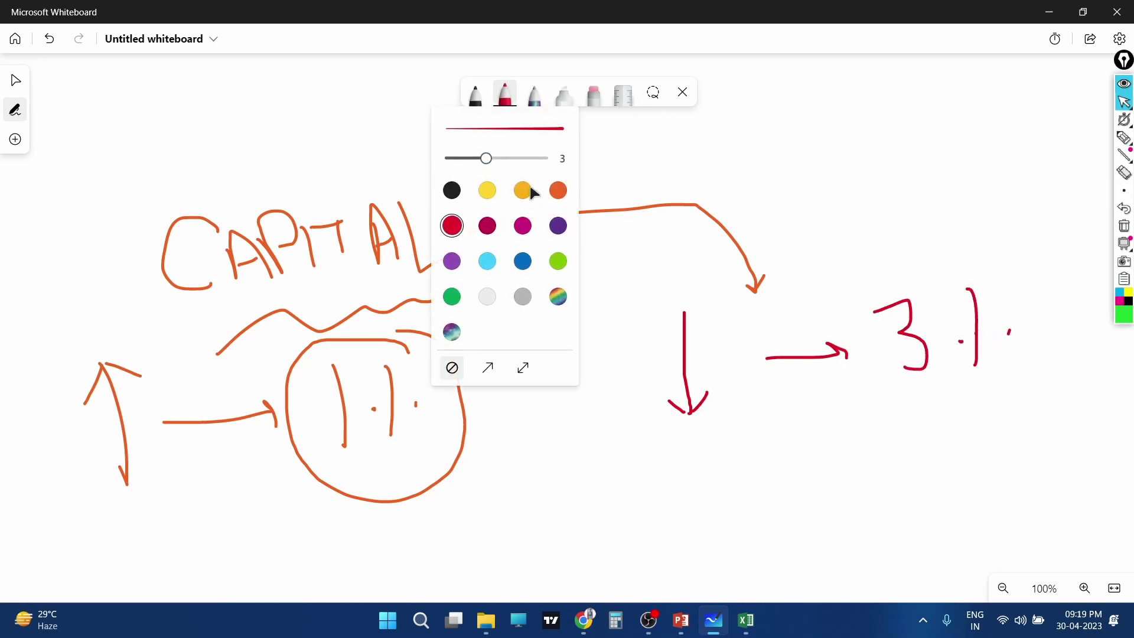
{"action": "left_click", "coordinate": [15, 79]}
Step: Highlight the up-down arrow and 1% circle in yellow
{"action": "scroll", "coordinate": [218, 180], "scroll_direction": "down", "scroll_amount": 1}
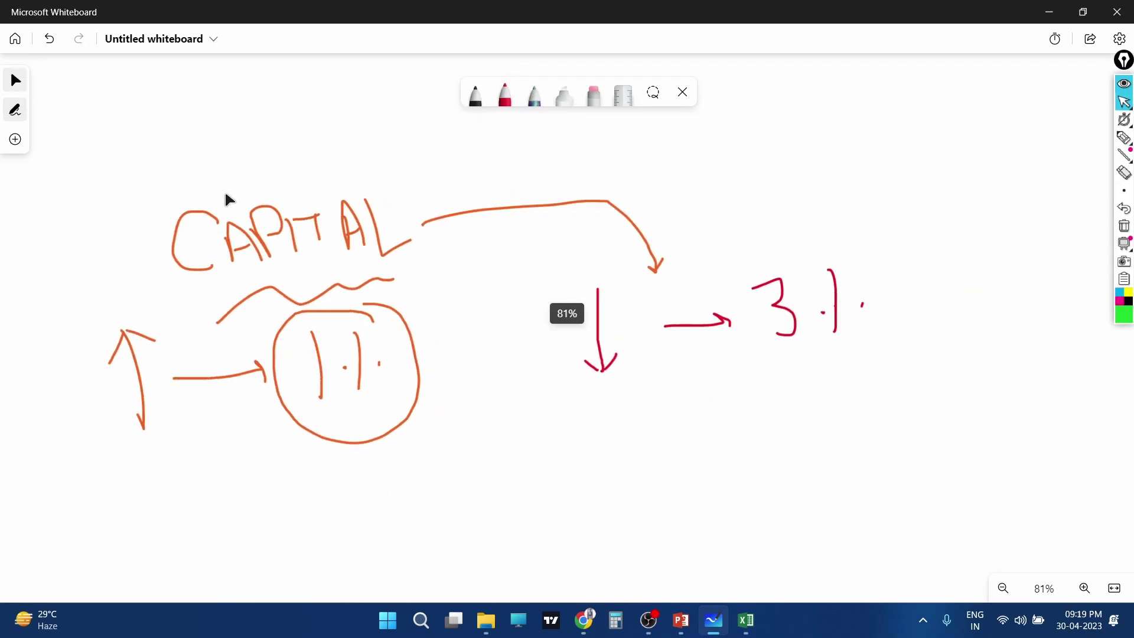
{"action": "scroll", "coordinate": [225, 190], "scroll_direction": "down", "scroll_amount": 3}
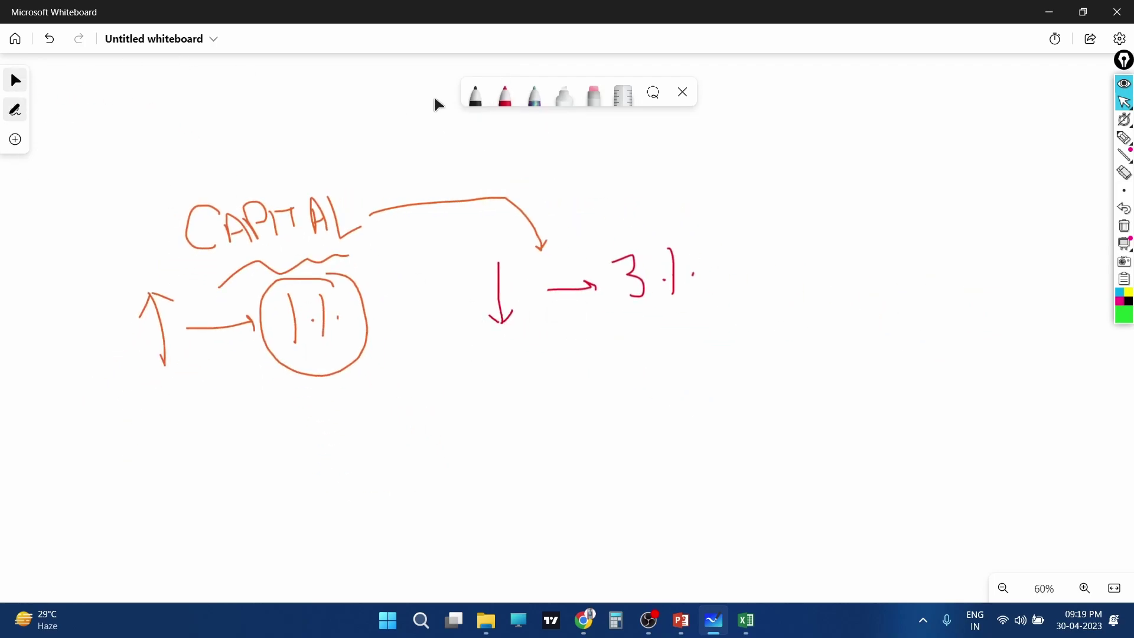
{"action": "left_click", "coordinate": [560, 100]}
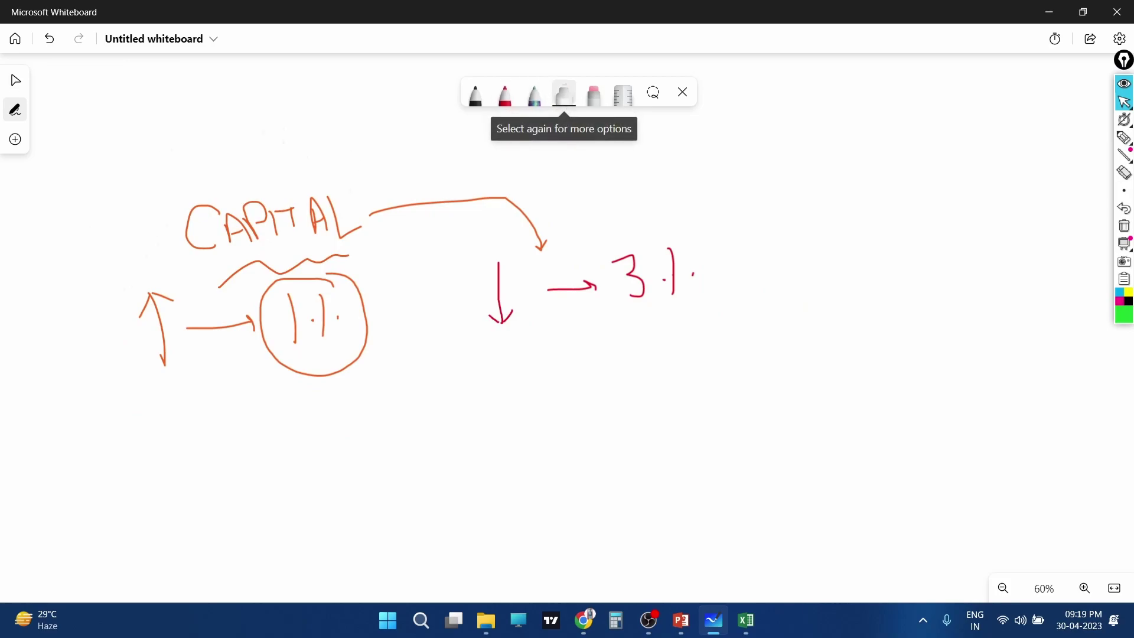
{"action": "left_click", "coordinate": [564, 94]}
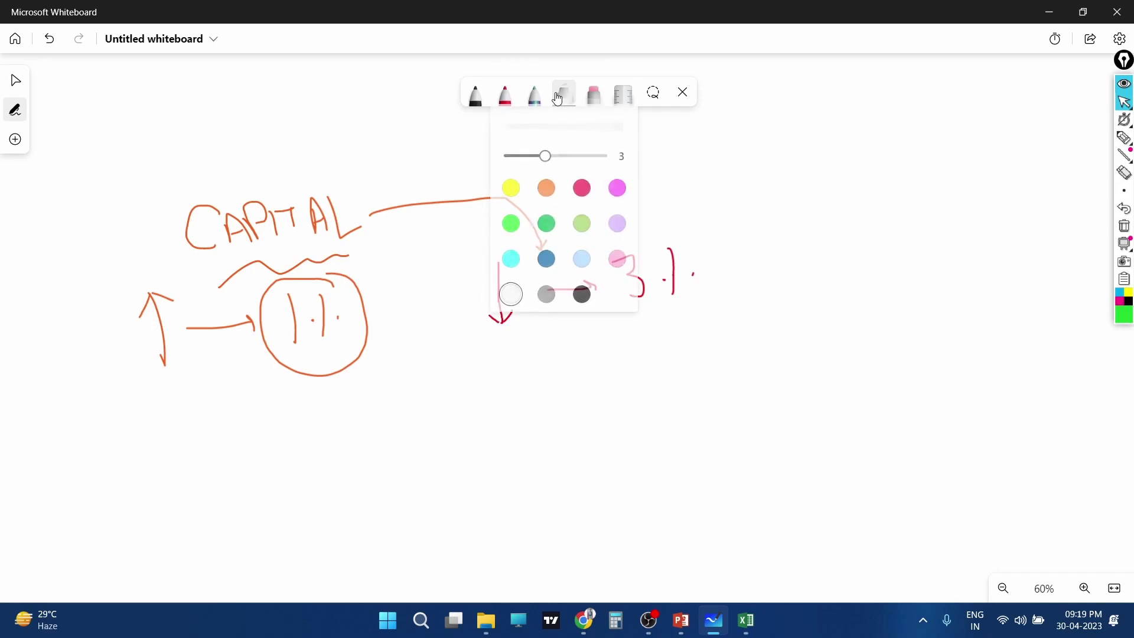
{"action": "left_click", "coordinate": [510, 190]}
{"action": "left_click", "coordinate": [150, 295]}
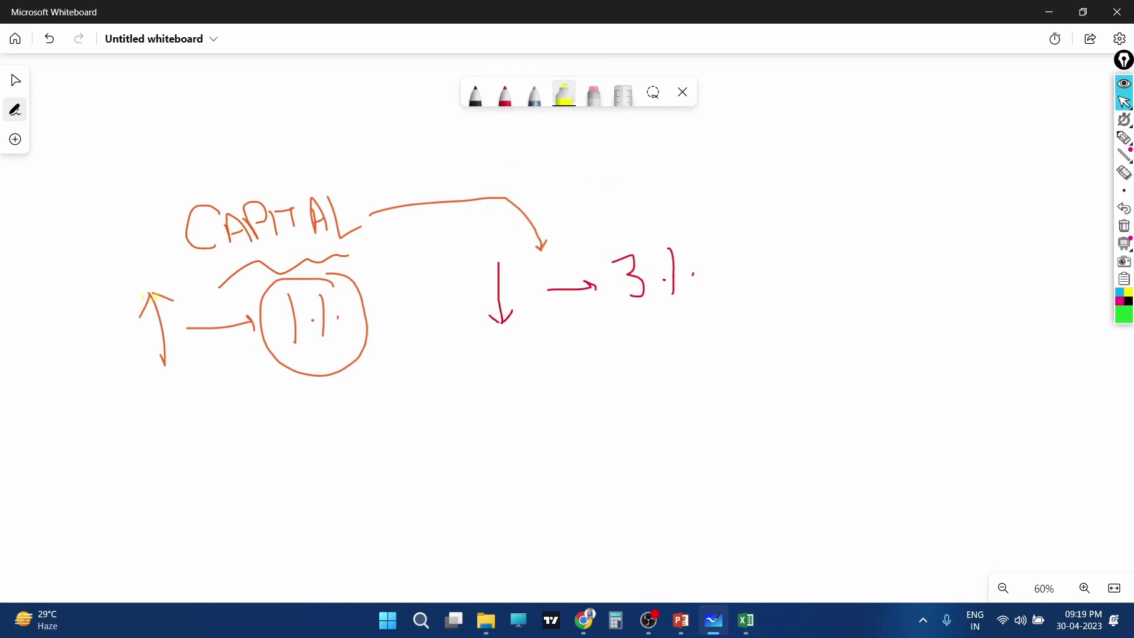
{"action": "mouse_move", "coordinate": [168, 297]}
{"action": "left_mouse_down"}
{"action": "mouse_move", "coordinate": [139, 316]}
{"action": "mouse_move", "coordinate": [186, 331]}
{"action": "mouse_move", "coordinate": [324, 298]}
{"action": "mouse_move", "coordinate": [292, 283]}
{"action": "mouse_move", "coordinate": [338, 319]}
{"action": "mouse_move", "coordinate": [304, 344]}
{"action": "mouse_move", "coordinate": [271, 321]}
{"action": "left_mouse_up"}
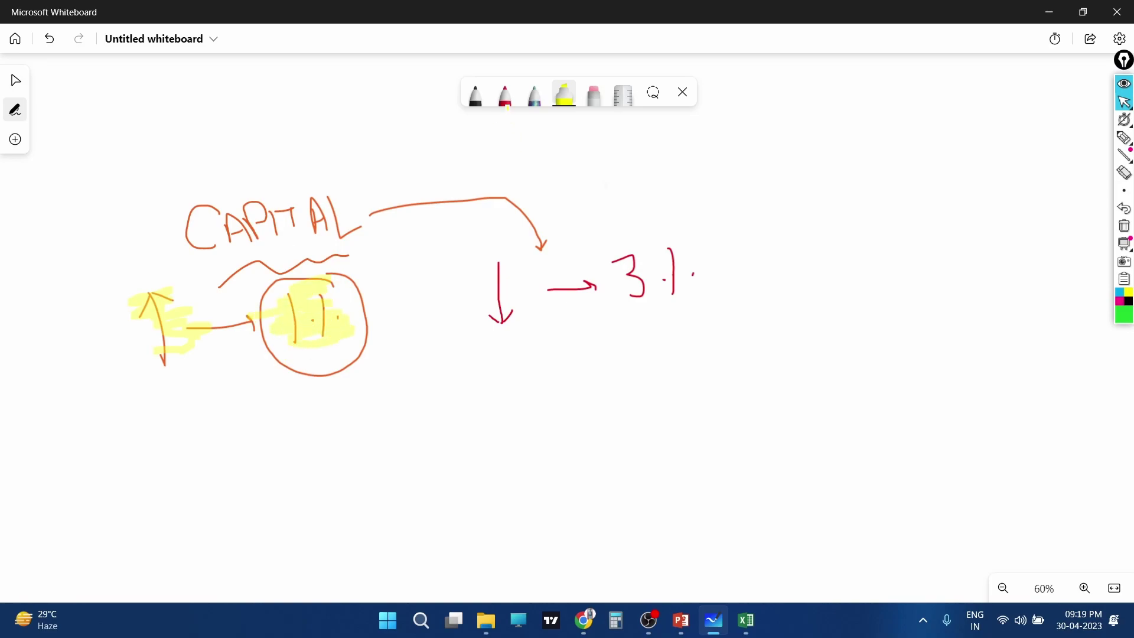
Step: Draw a red arrow down from the 1% circle to a red-circled ETF
{"action": "left_click", "coordinate": [504, 93]}
{"action": "left_click_drag", "start_coordinate": [322, 365], "coordinate": [301, 407]}
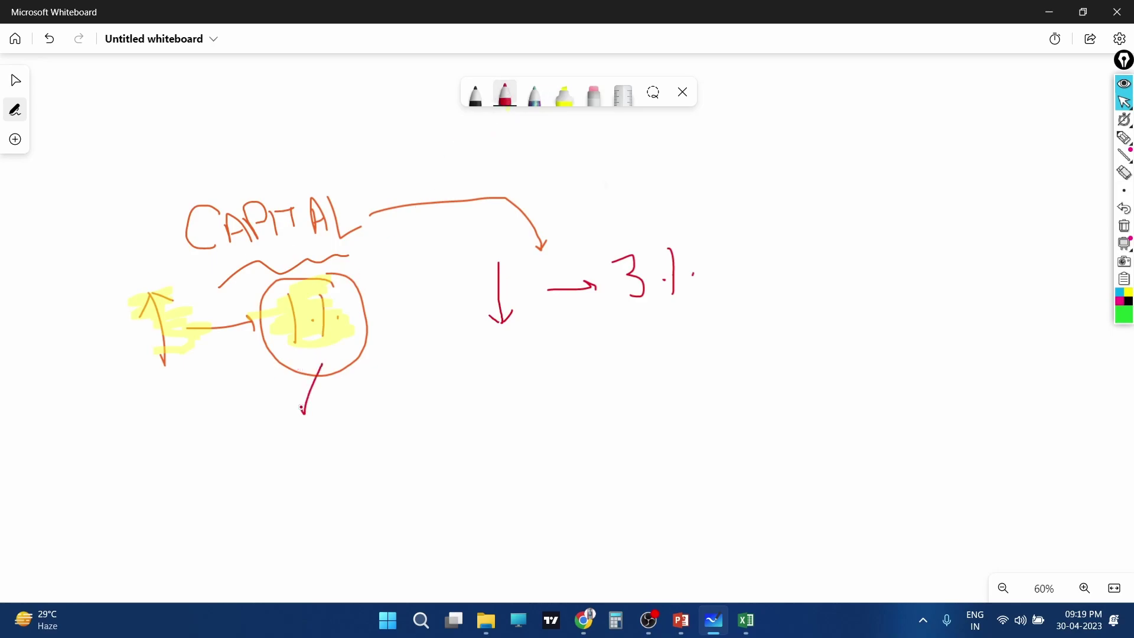
{"action": "mouse_move", "coordinate": [238, 443]}
{"action": "left_mouse_down"}
{"action": "mouse_move", "coordinate": [270, 471]}
{"action": "mouse_move", "coordinate": [282, 430]}
{"action": "mouse_move", "coordinate": [320, 454]}
{"action": "mouse_move", "coordinate": [354, 452]}
{"action": "left_mouse_up"}
{"action": "left_click_drag", "start_coordinate": [339, 412], "coordinate": [376, 407]}
{"action": "left_click_drag", "start_coordinate": [341, 440], "coordinate": [372, 427]}
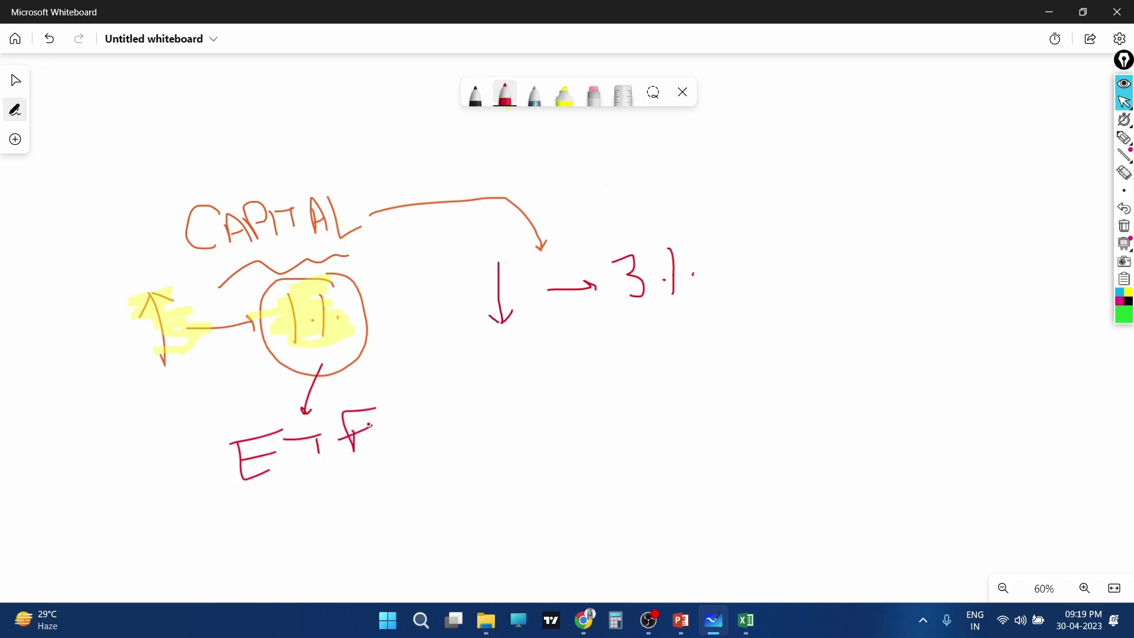
{"action": "mouse_move", "coordinate": [308, 410]}
{"action": "left_mouse_down"}
{"action": "mouse_move", "coordinate": [437, 447]}
{"action": "mouse_move", "coordinate": [290, 405]}
{"action": "left_mouse_up"}
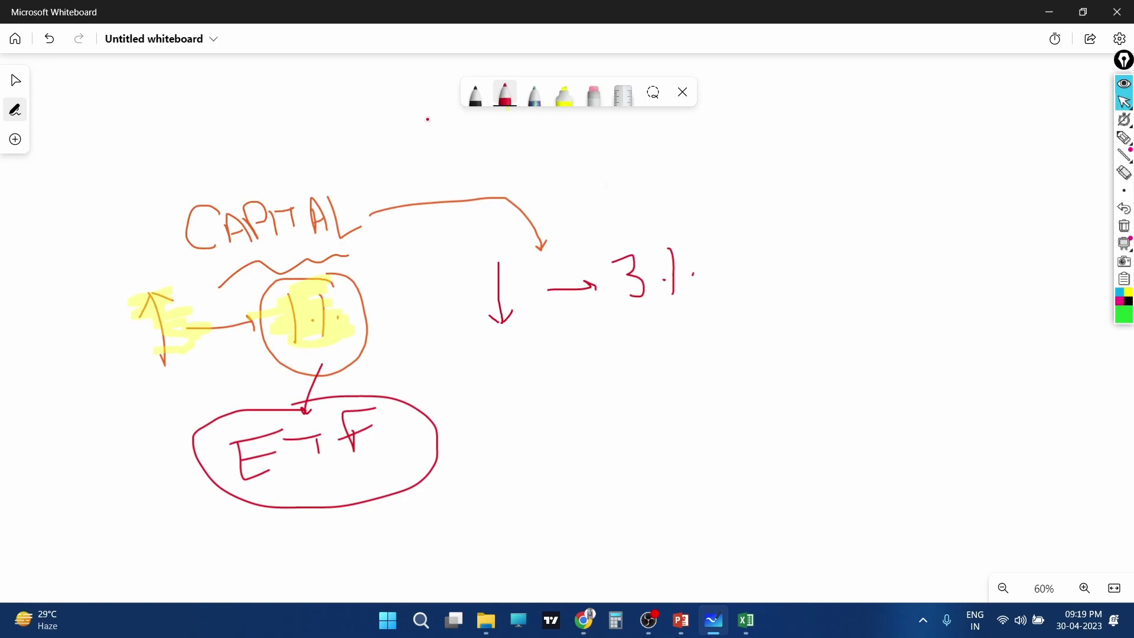
Step: Circle the highlighted up-down arrow in green and add a green tick beside it
{"action": "left_click", "coordinate": [504, 99]}
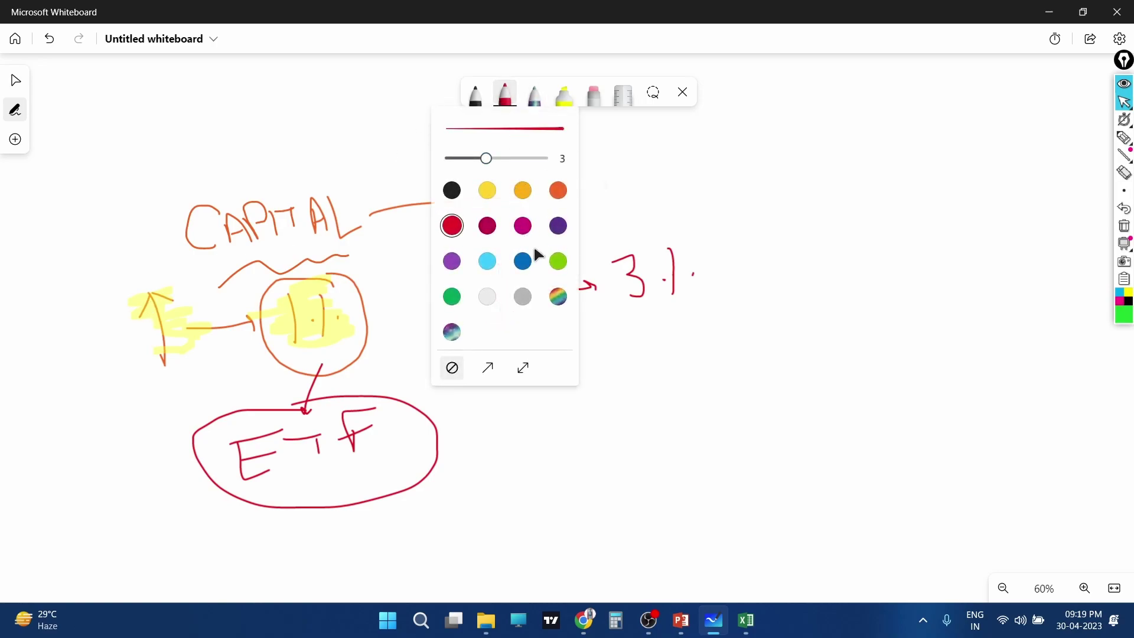
{"action": "left_click", "coordinate": [558, 261]}
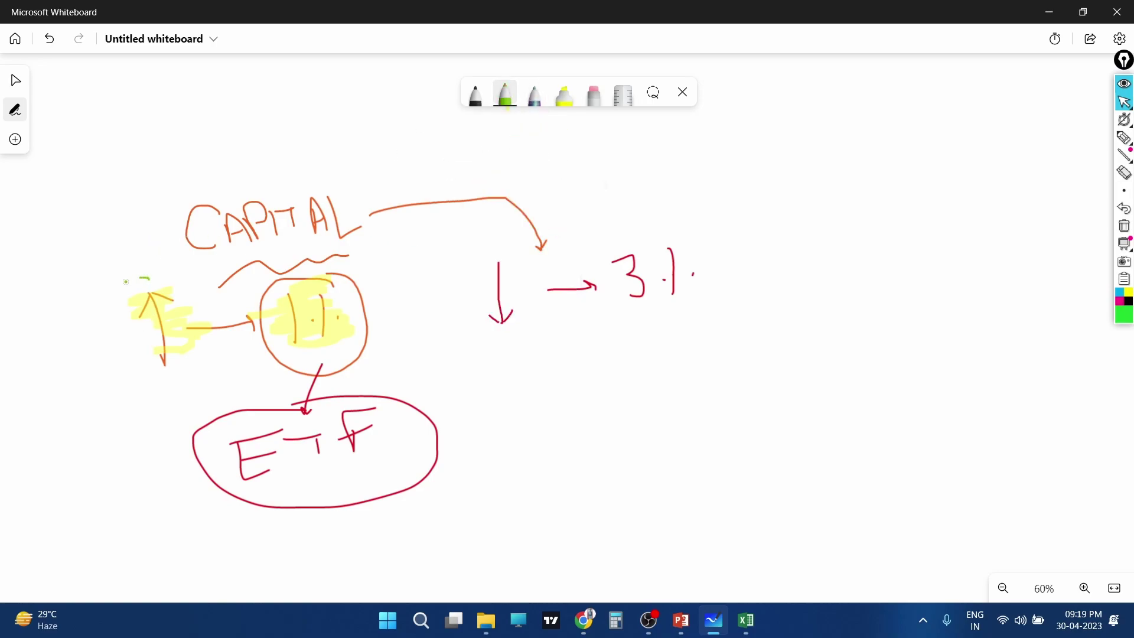
{"action": "mouse_move", "coordinate": [151, 276]}
{"action": "left_mouse_down"}
{"action": "mouse_move", "coordinate": [196, 291]}
{"action": "mouse_move", "coordinate": [145, 275]}
{"action": "left_mouse_up"}
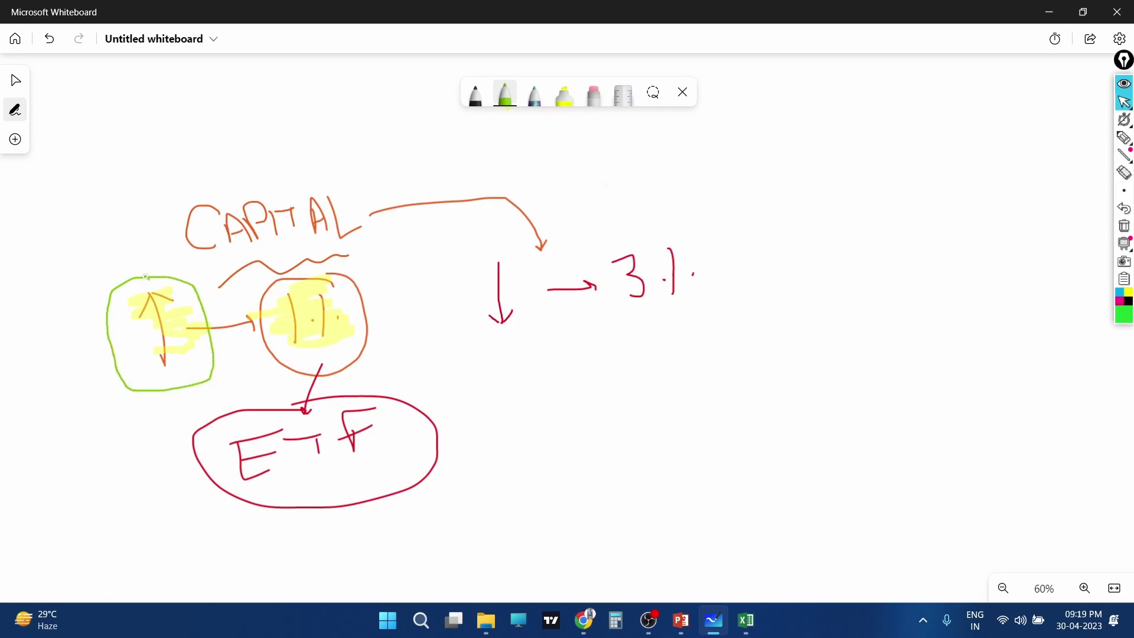
{"action": "mouse_move", "coordinate": [78, 376]}
{"action": "left_mouse_down"}
{"action": "mouse_move", "coordinate": [109, 356]}
{"action": "mouse_move", "coordinate": [121, 371]}
{"action": "left_mouse_up"}
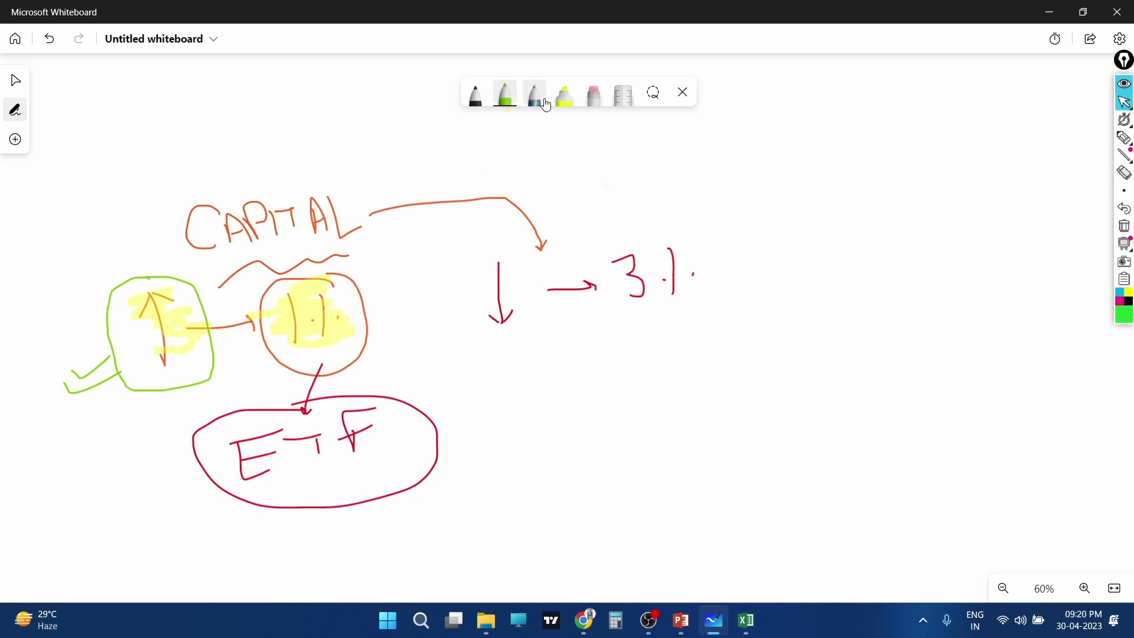
Step: Highlight the red down arrow in yellow and circle the 3% in red
{"action": "left_click", "coordinate": [564, 96]}
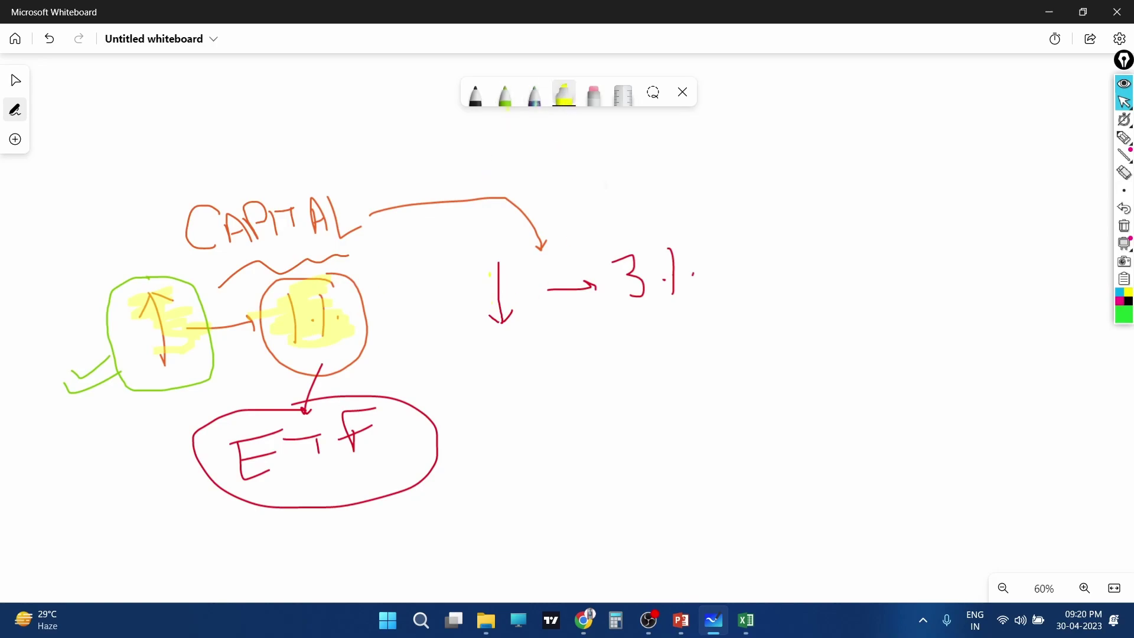
{"action": "left_click_drag", "start_coordinate": [490, 274], "coordinate": [514, 286]}
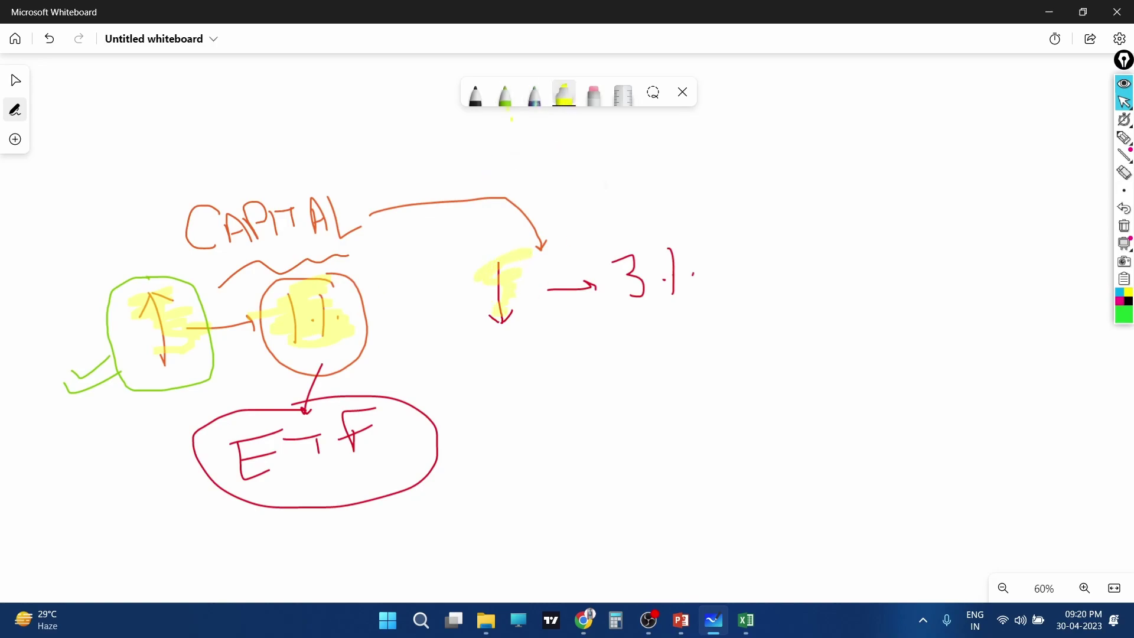
{"action": "left_click", "coordinate": [505, 94]}
{"action": "left_click", "coordinate": [504, 98]}
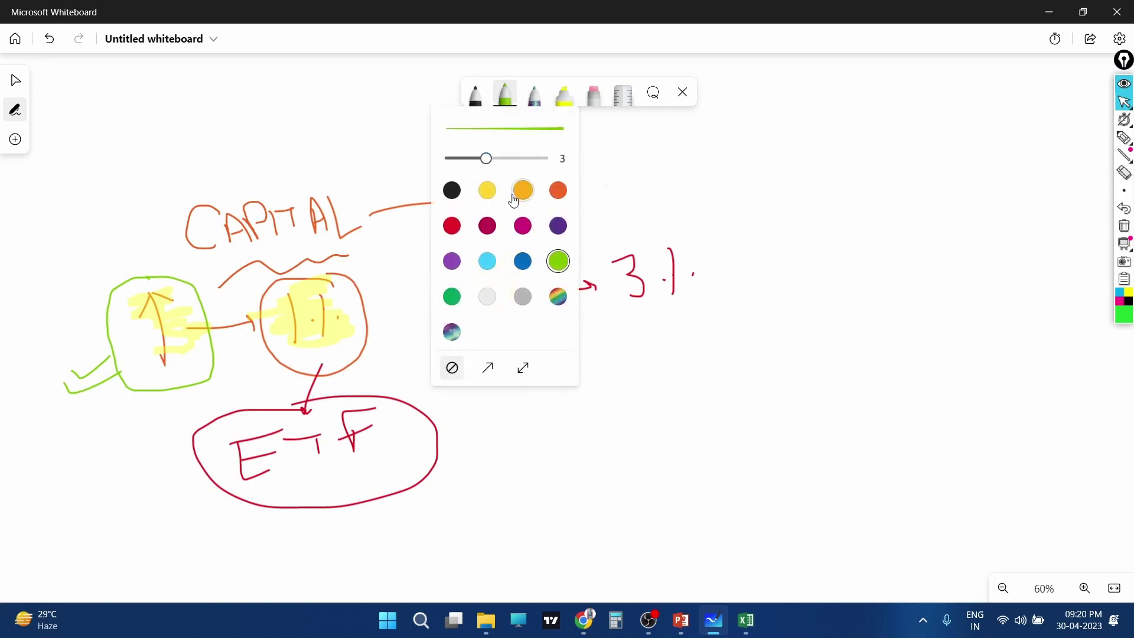
{"action": "left_click", "coordinate": [452, 226]}
{"action": "left_click", "coordinate": [589, 359]}
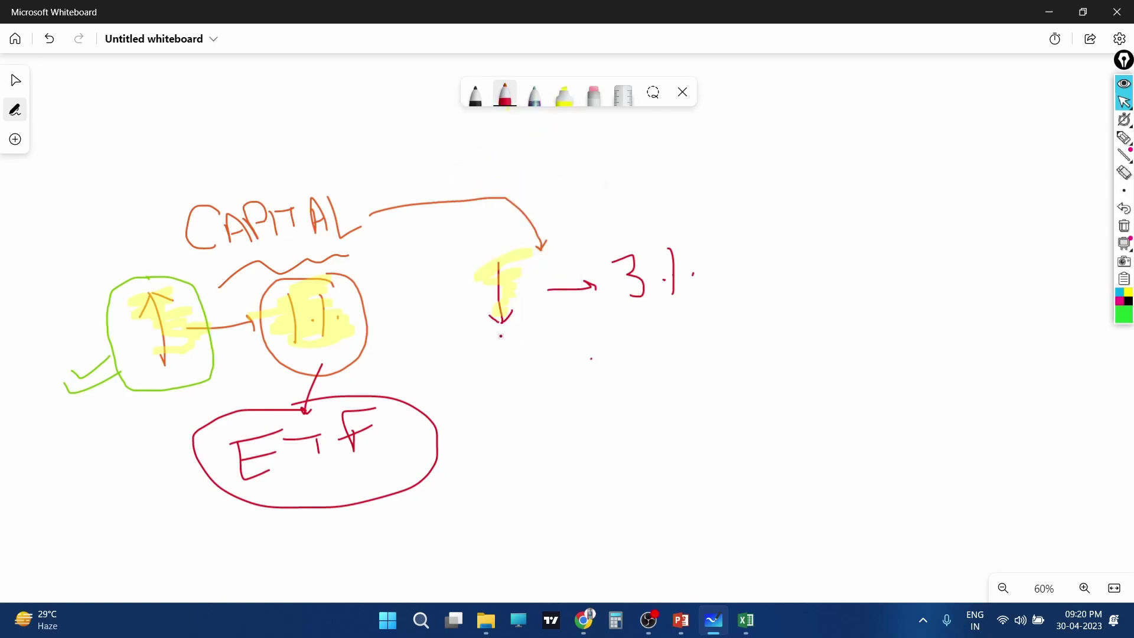
{"action": "left_click_drag", "start_coordinate": [641, 237], "coordinate": [608, 235]}
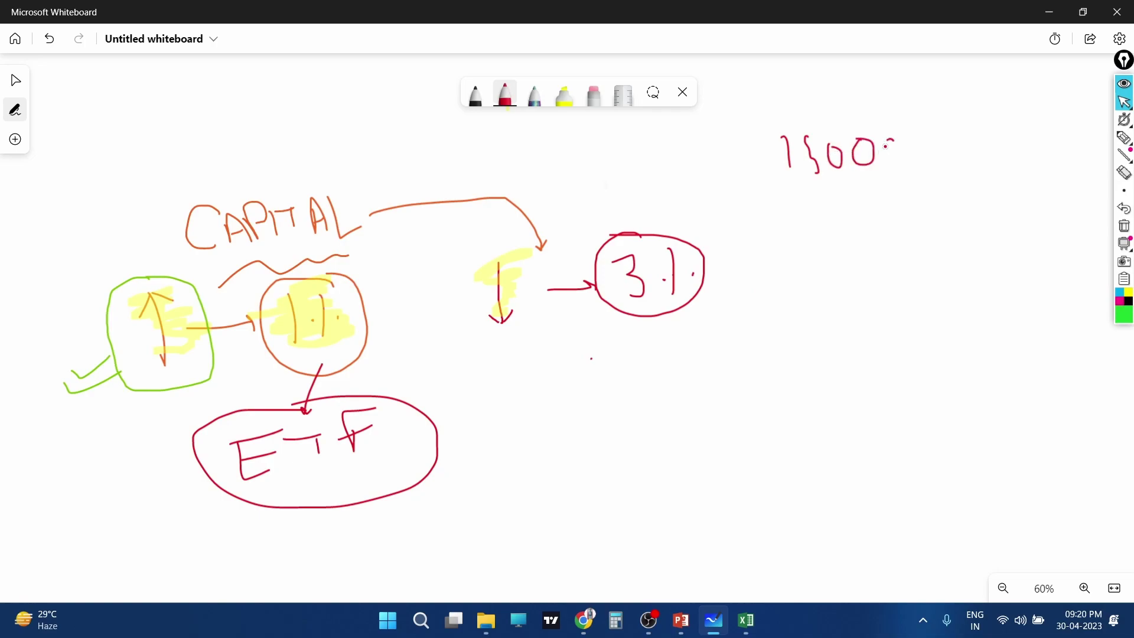
Step: Complete 15000 in red, branch two lines below it, and tick three 1% steps on the left
{"action": "left_click_drag", "start_coordinate": [885, 146], "coordinate": [892, 137]}
{"action": "left_click_drag", "start_coordinate": [805, 191], "coordinate": [790, 262]}
{"action": "left_click_drag", "start_coordinate": [857, 185], "coordinate": [924, 264]}
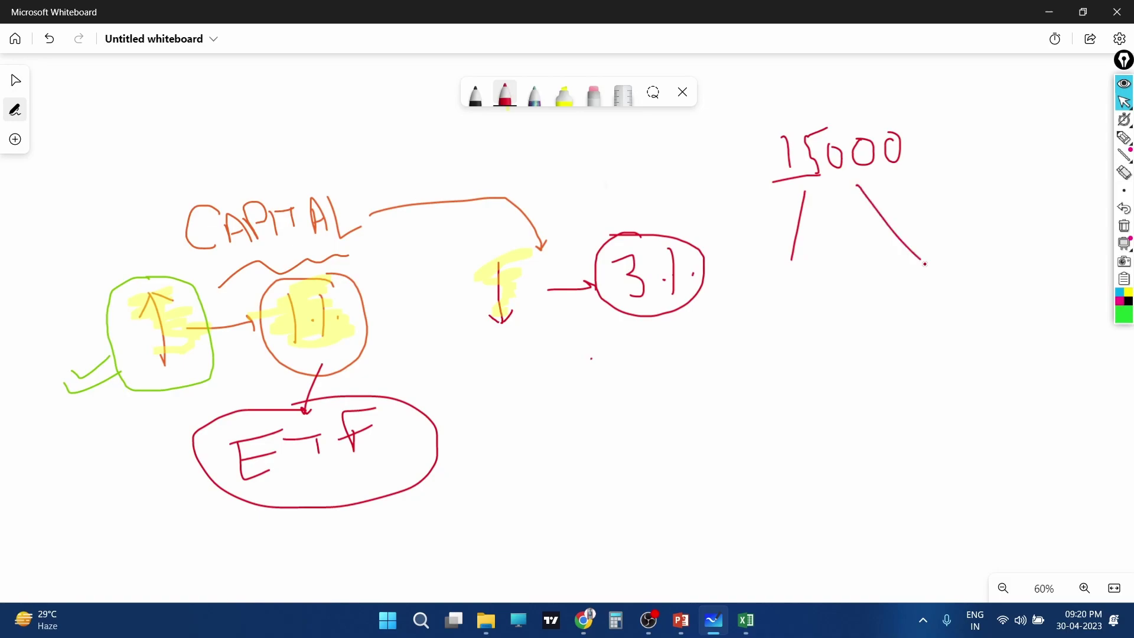
{"action": "left_click", "coordinate": [845, 292]}
{"action": "left_click_drag", "start_coordinate": [777, 346], "coordinate": [835, 335]}
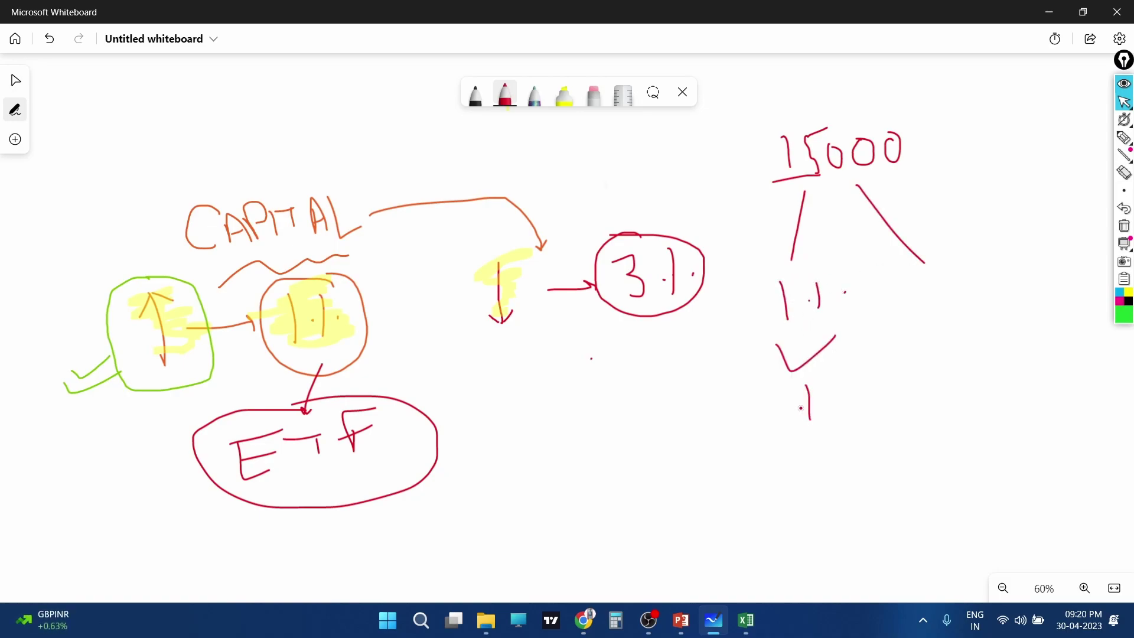
{"action": "left_click_drag", "start_coordinate": [759, 450], "coordinate": [831, 426]}
{"action": "left_click_drag", "start_coordinate": [779, 507], "coordinate": [840, 483]}
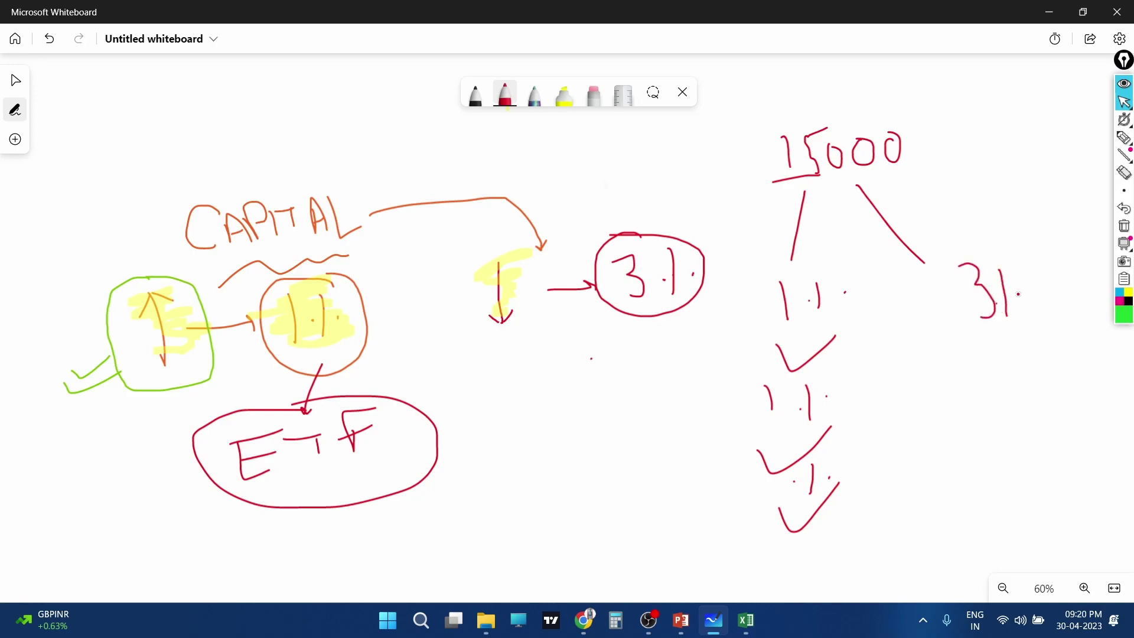
Step: Circle the 31 on the right branch and draw a line down to another 3%
{"action": "left_click_drag", "start_coordinate": [981, 253], "coordinate": [1018, 272]}
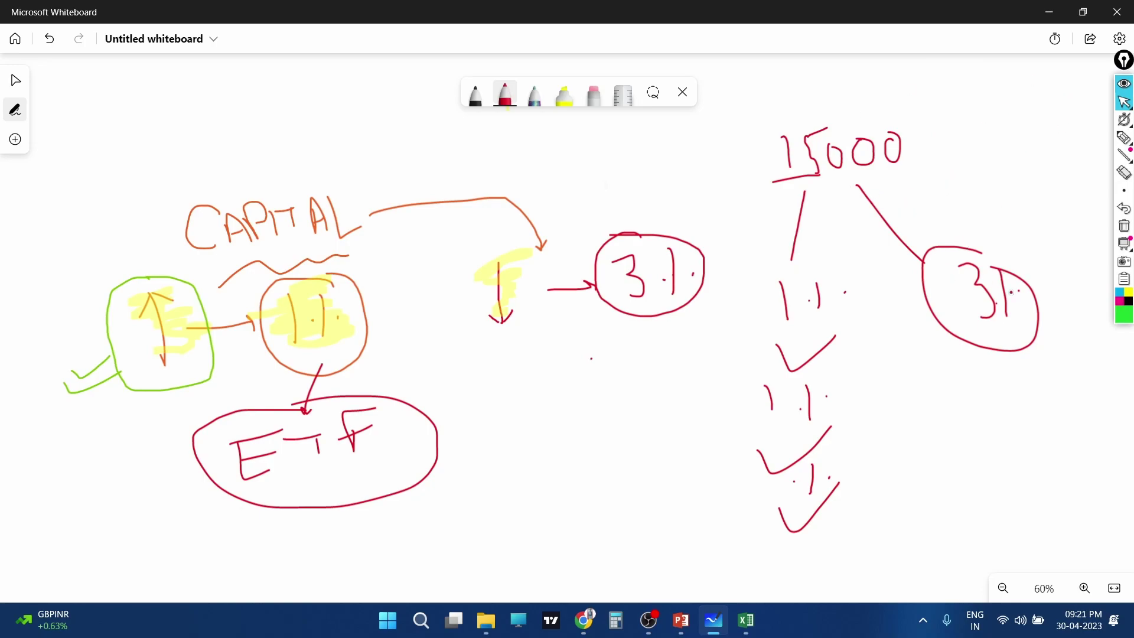
{"action": "mouse_move", "coordinate": [1063, 293]}
{"action": "left_mouse_down"}
{"action": "mouse_move", "coordinate": [1000, 382]}
{"action": "mouse_move", "coordinate": [998, 420]}
{"action": "mouse_move", "coordinate": [1006, 401]}
{"action": "left_mouse_up"}
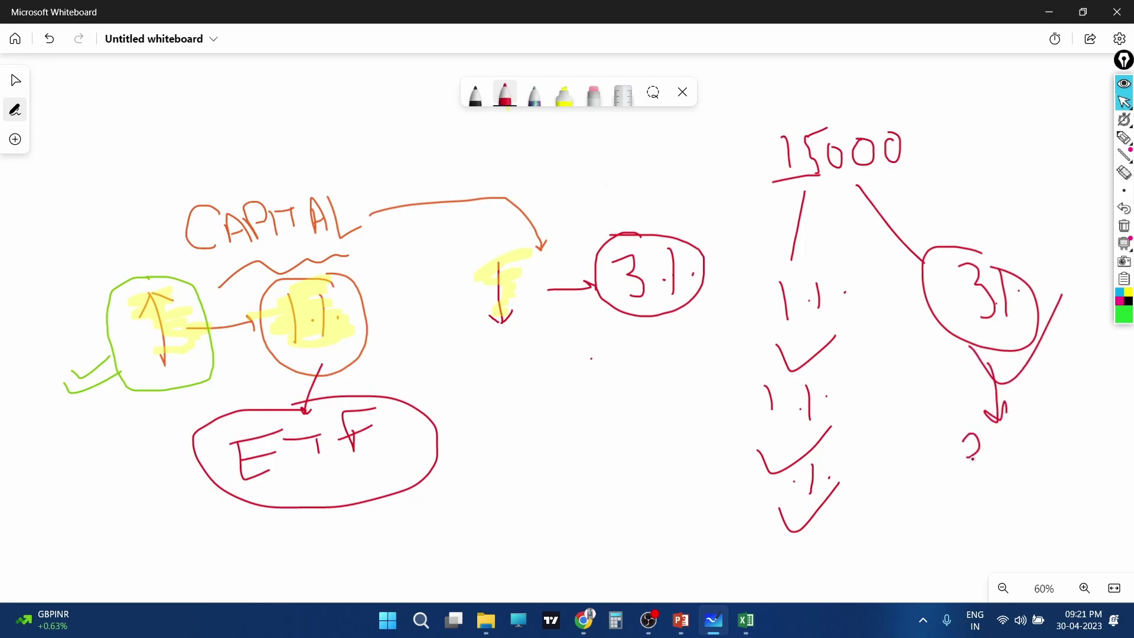
{"action": "mouse_move", "coordinate": [972, 459]}
{"action": "left_mouse_down"}
{"action": "mouse_move", "coordinate": [949, 473]}
{"action": "mouse_move", "coordinate": [1049, 440]}
{"action": "left_mouse_up"}
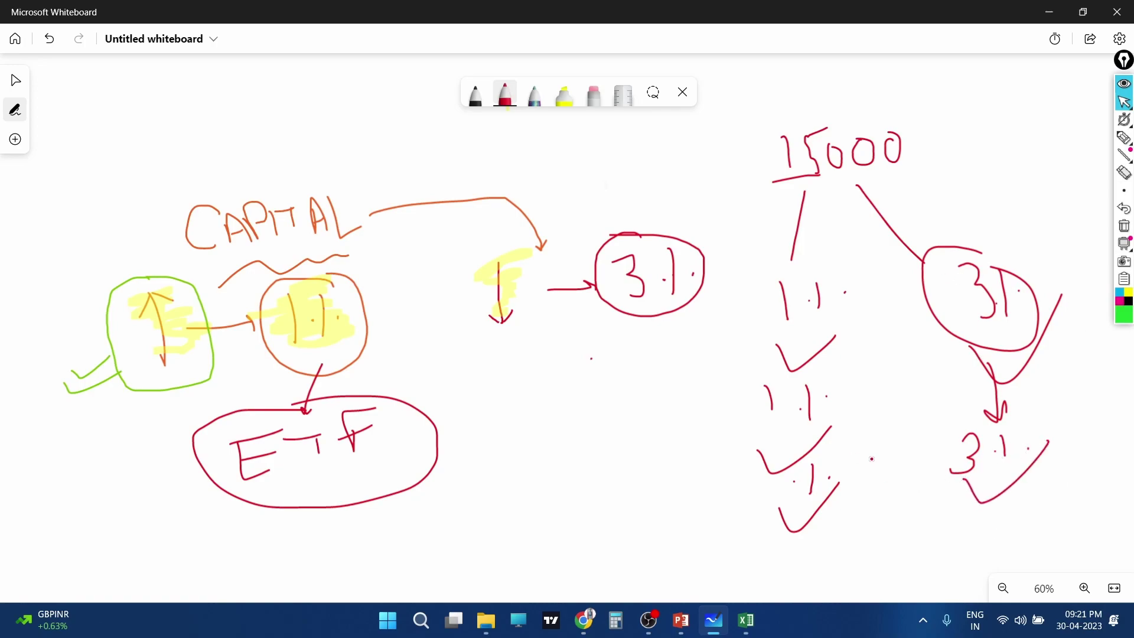
Step: Write APRIL → 2 in red at the top-left, box it and tick it, then switch to Select
{"action": "left_click", "coordinate": [1123, 242]}
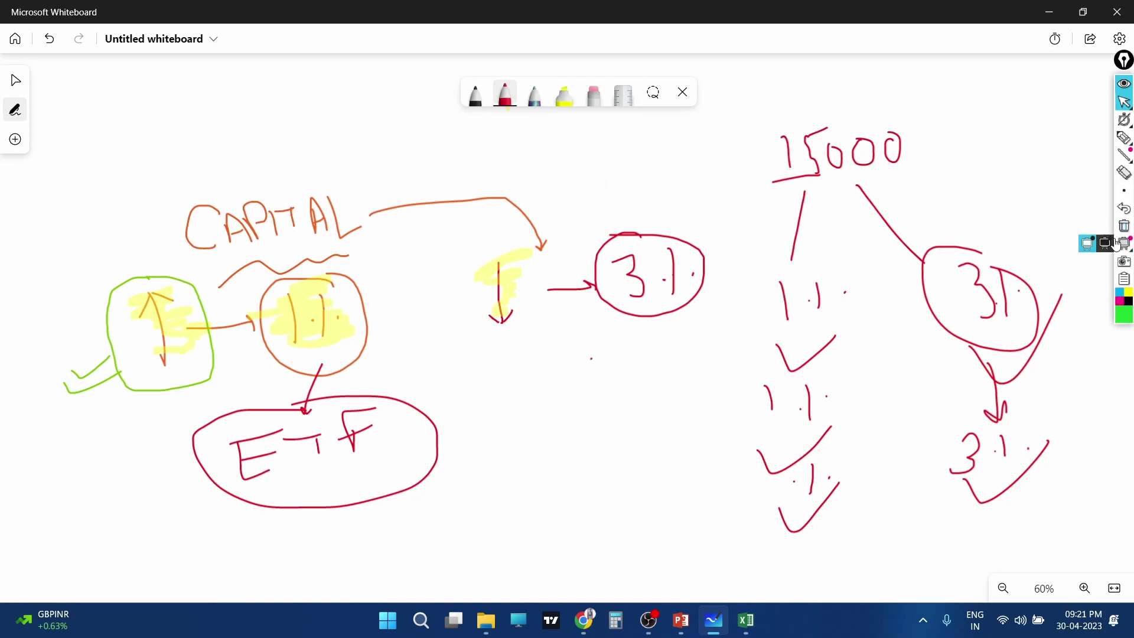
{"action": "mouse_move", "coordinate": [1124, 119]}
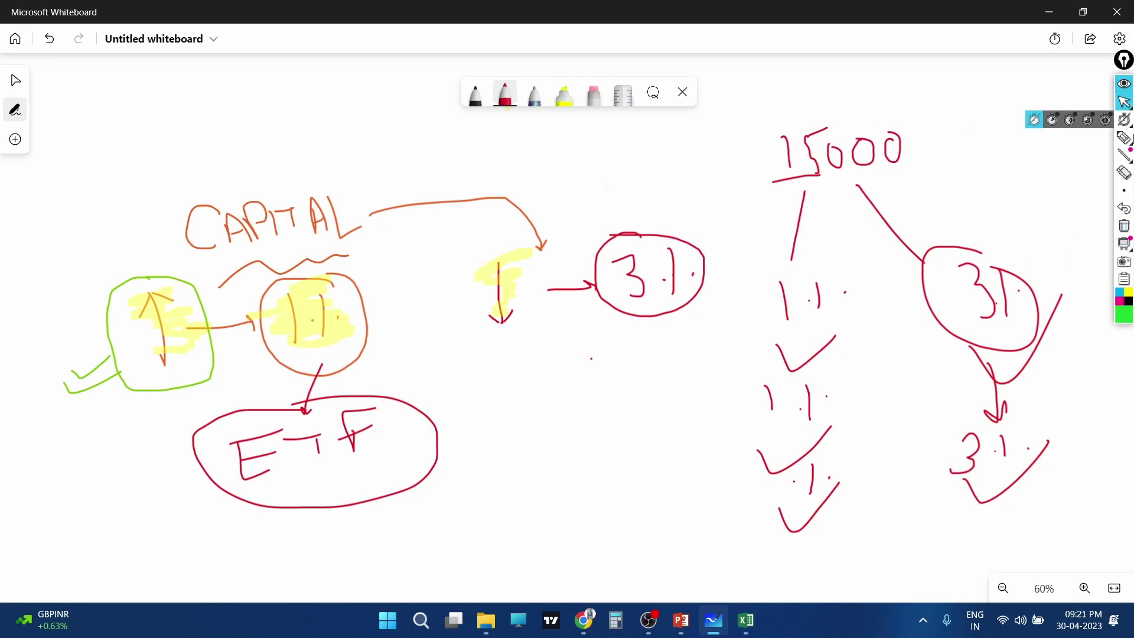
{"action": "left_click", "coordinate": [1124, 141]}
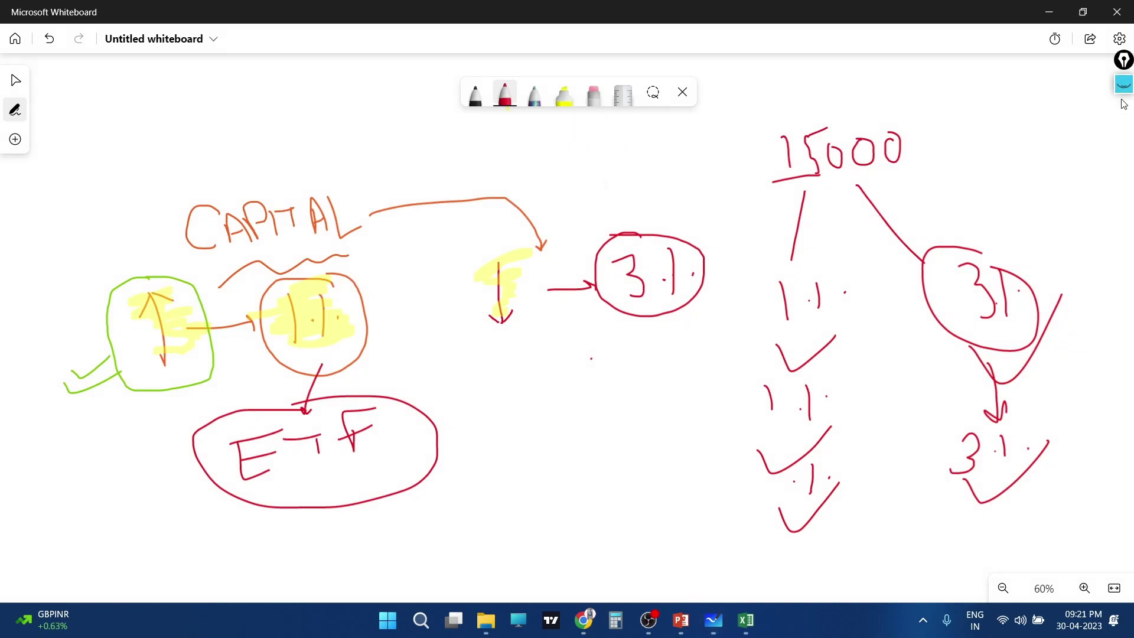
{"action": "left_click", "coordinate": [1123, 102]}
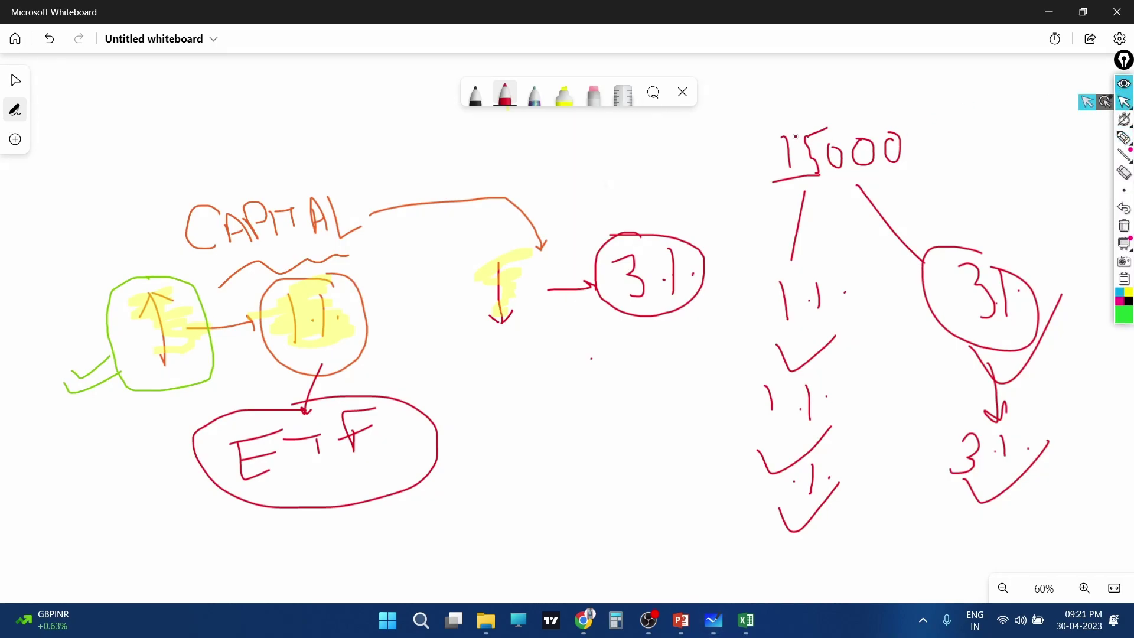
{"action": "mouse_move", "coordinate": [83, 129]}
{"action": "left_mouse_down"}
{"action": "mouse_move", "coordinate": [108, 123]}
{"action": "mouse_move", "coordinate": [100, 112]}
{"action": "mouse_move", "coordinate": [163, 124]}
{"action": "left_mouse_up"}
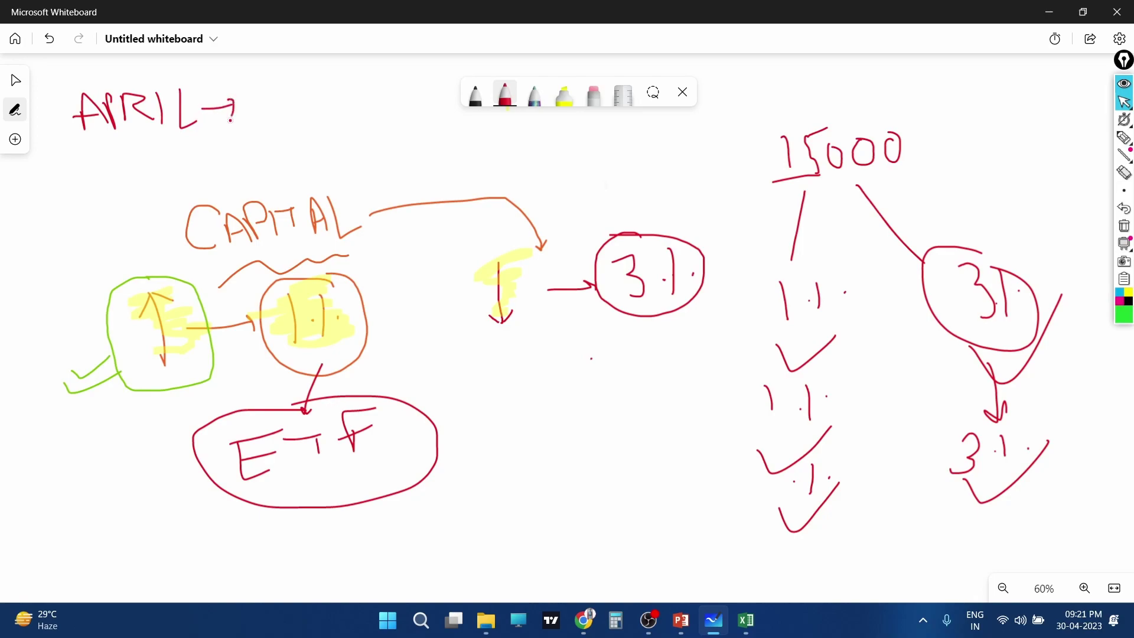
{"action": "left_click_drag", "start_coordinate": [241, 69], "coordinate": [305, 94]}
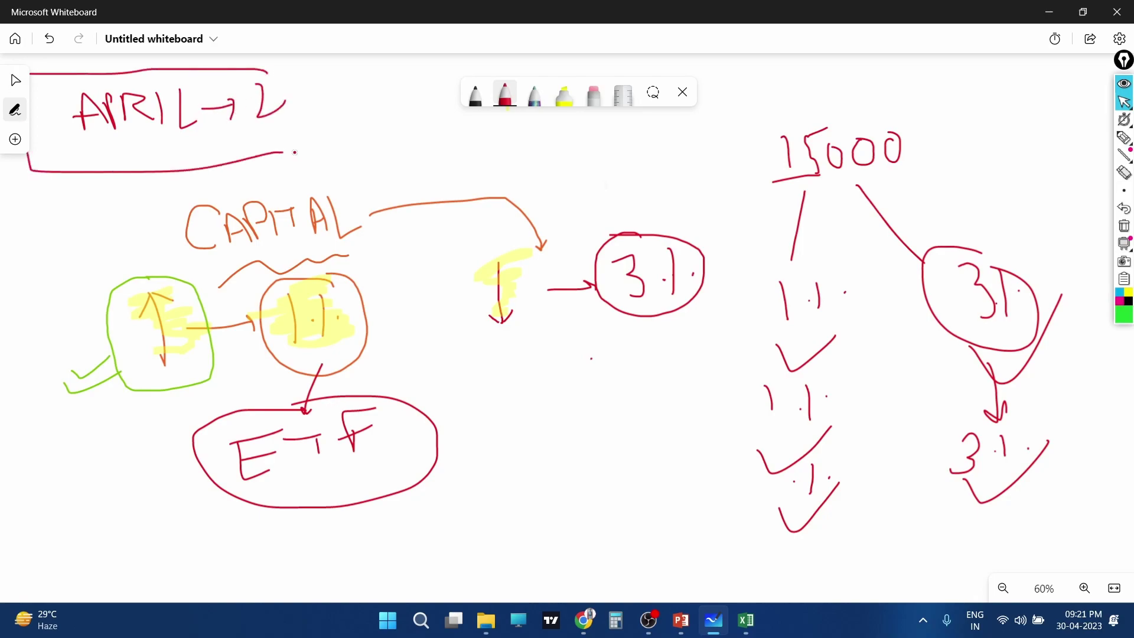
{"action": "left_click_drag", "start_coordinate": [115, 201], "coordinate": [204, 127]}
{"action": "left_click_drag", "start_coordinate": [76, 191], "coordinate": [145, 174]}
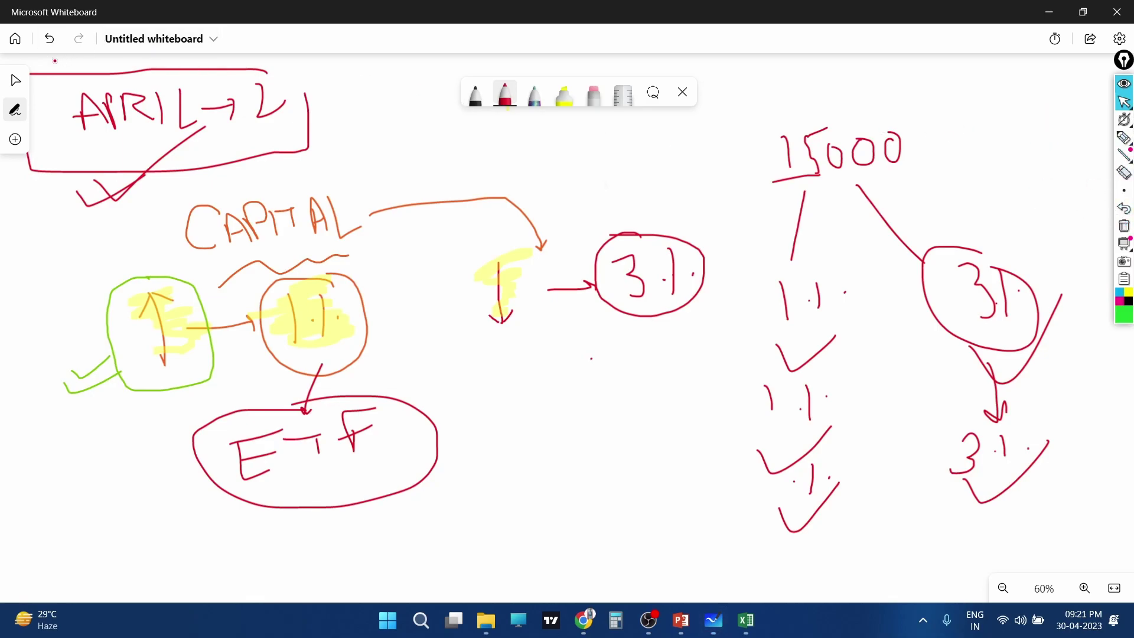
{"action": "left_click", "coordinate": [16, 81]}
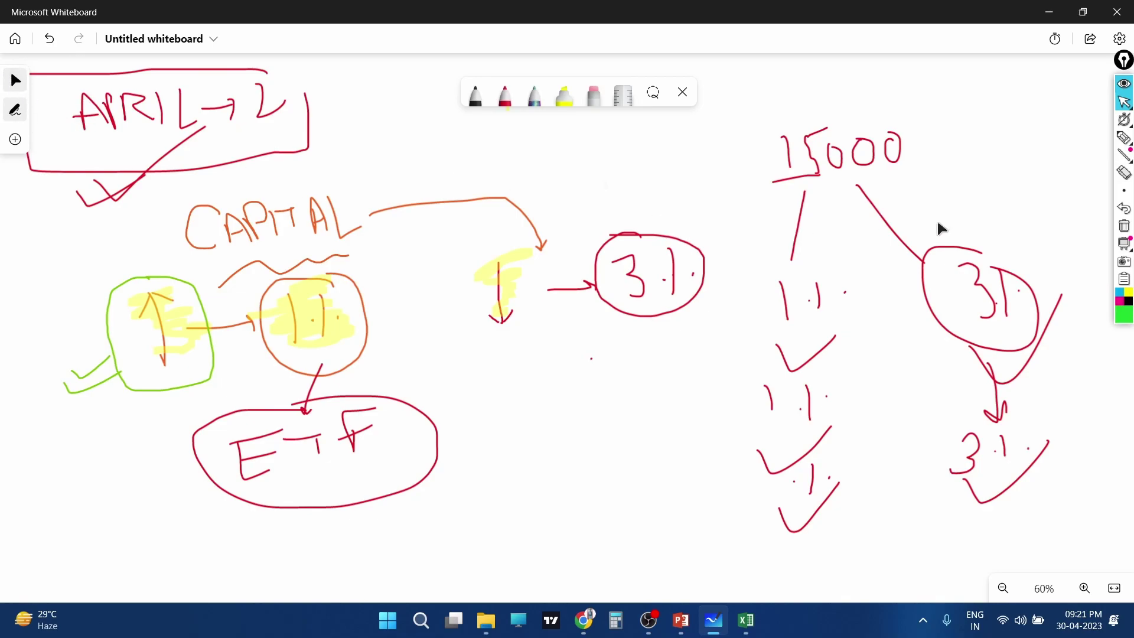
{"action": "left_click", "coordinate": [1123, 137]}
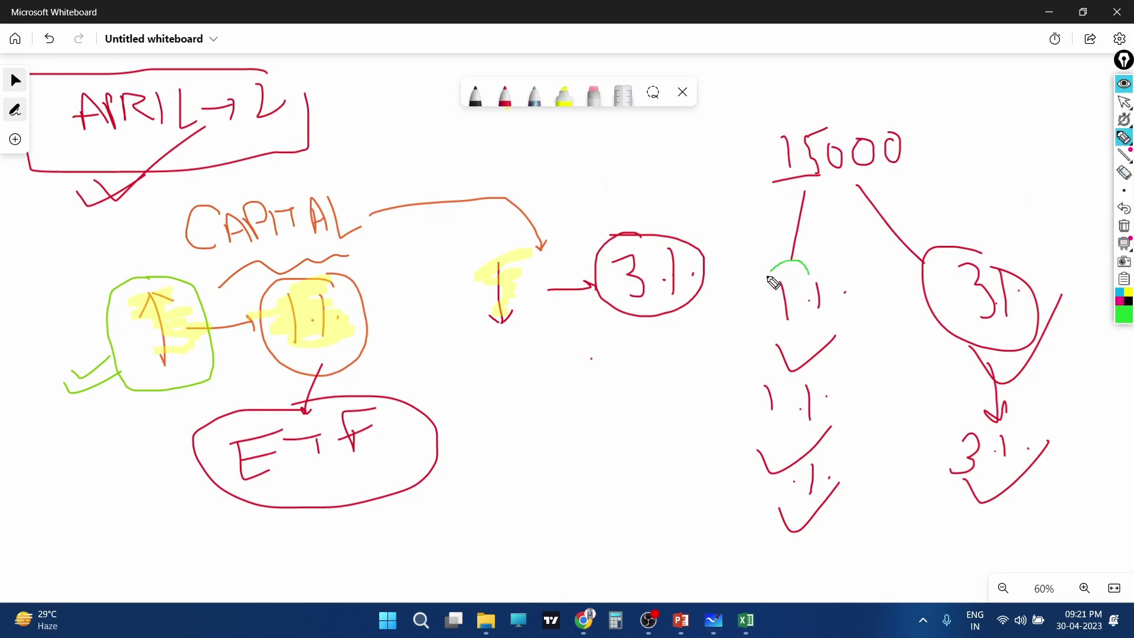
{"action": "left_click_drag", "start_coordinate": [791, 261], "coordinate": [808, 243]}
{"action": "mouse_move", "coordinate": [803, 364]}
{"action": "left_mouse_down"}
{"action": "mouse_move", "coordinate": [823, 435]}
{"action": "mouse_move", "coordinate": [791, 390]}
{"action": "left_mouse_up"}
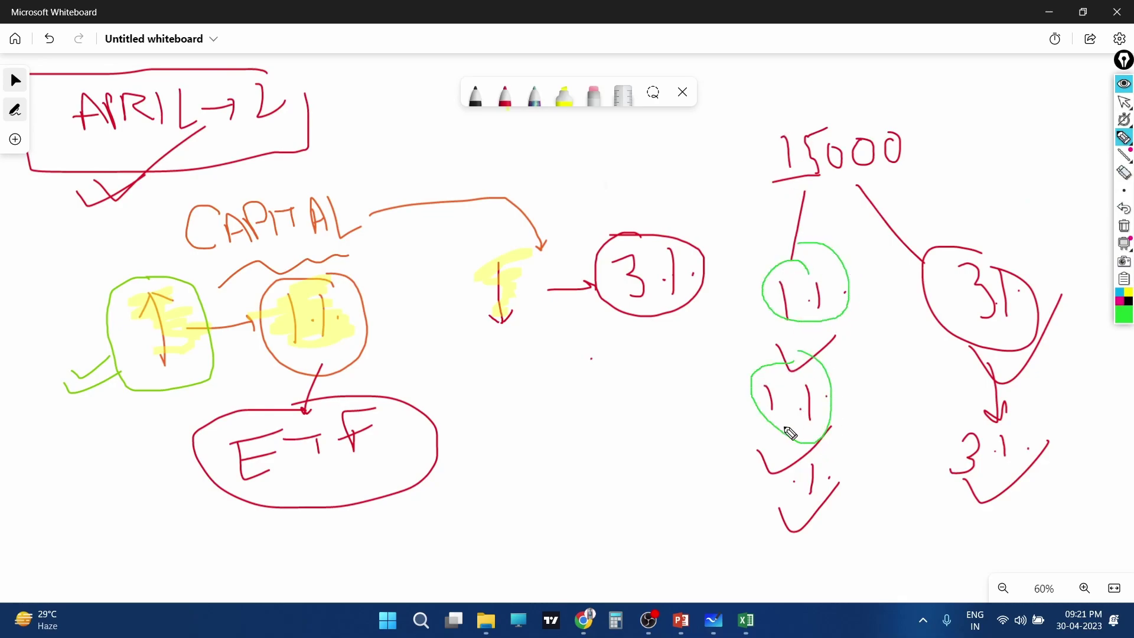
{"action": "mouse_move", "coordinate": [789, 430]}
{"action": "left_mouse_down"}
{"action": "mouse_move", "coordinate": [817, 539]}
{"action": "mouse_move", "coordinate": [784, 447]}
{"action": "left_mouse_up"}
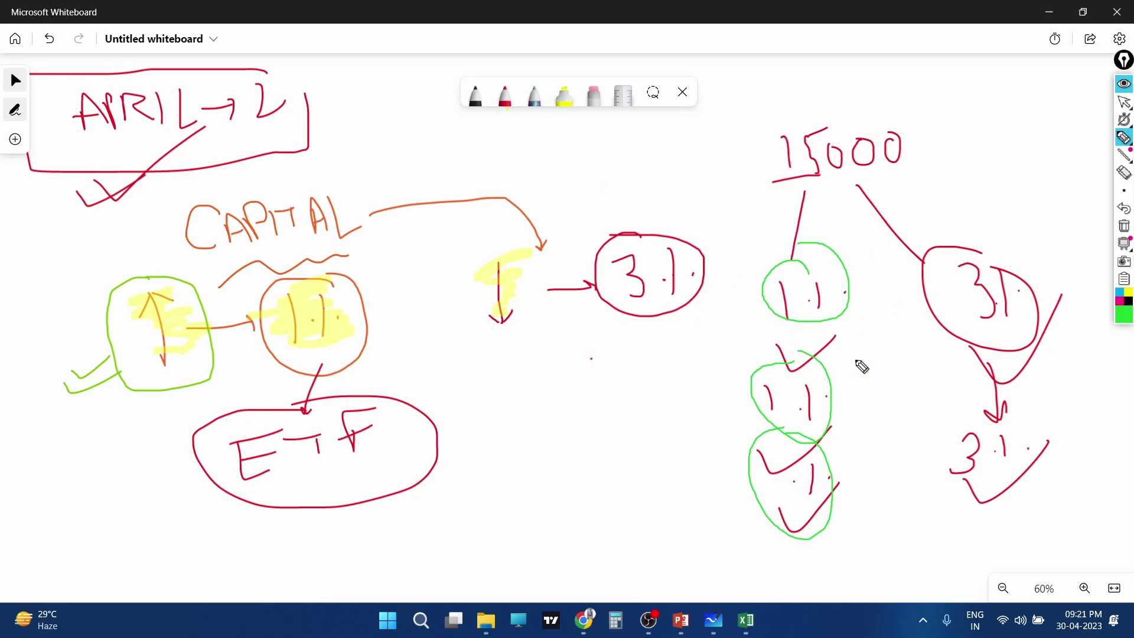
{"action": "mouse_move", "coordinate": [976, 145]}
{"action": "left_mouse_down"}
{"action": "mouse_move", "coordinate": [992, 223]}
{"action": "mouse_move", "coordinate": [1007, 193]}
{"action": "left_mouse_up"}
{"action": "mouse_move", "coordinate": [758, 234]}
{"action": "left_mouse_down"}
{"action": "mouse_move", "coordinate": [735, 174]}
{"action": "mouse_move", "coordinate": [747, 177]}
{"action": "left_mouse_up"}
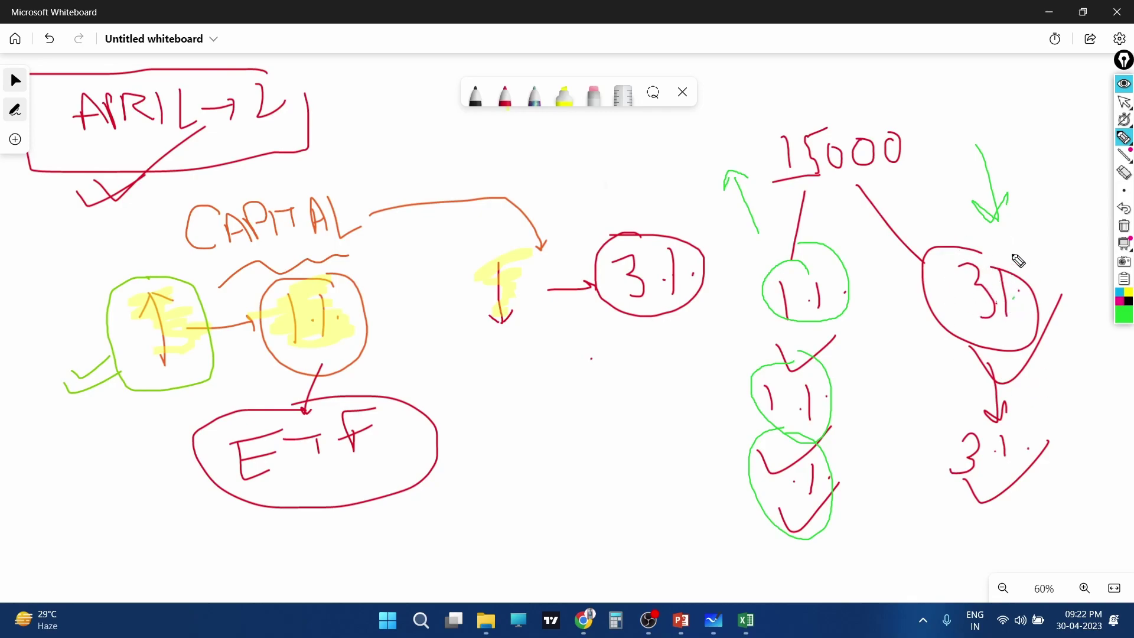
{"action": "left_click_drag", "start_coordinate": [669, 387], "coordinate": [769, 369]}
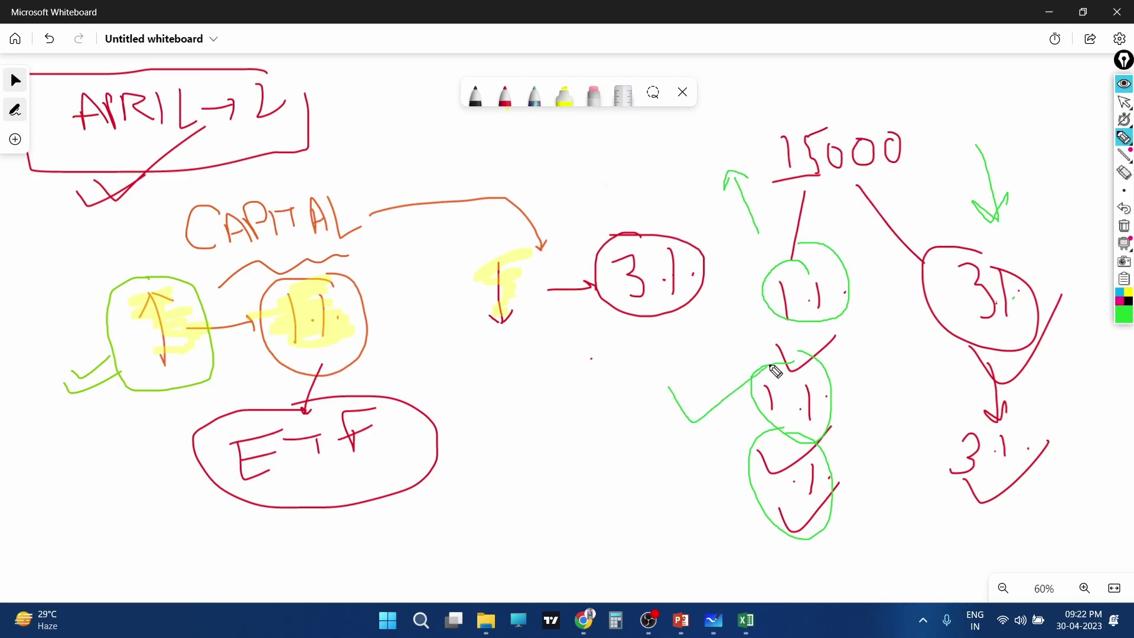
{"action": "left_click_drag", "start_coordinate": [636, 438], "coordinate": [767, 387]}
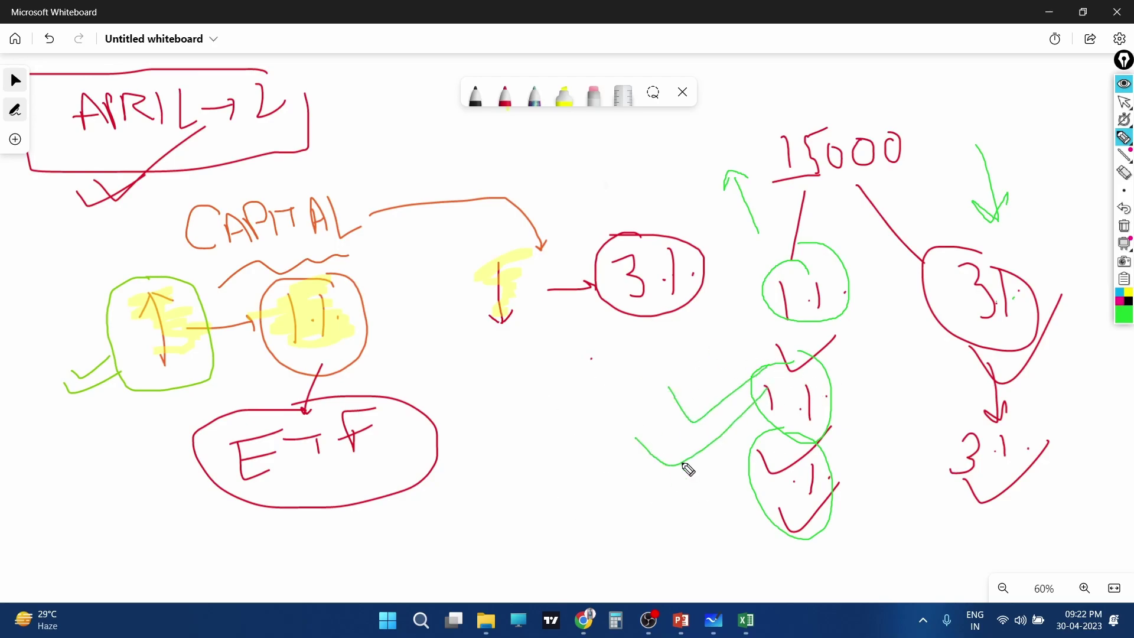
{"action": "left_click_drag", "start_coordinate": [1057, 249], "coordinate": [1036, 281]}
{"action": "left_click_drag", "start_coordinate": [1022, 243], "coordinate": [1062, 271]}
{"action": "mouse_move", "coordinate": [1011, 298]}
{"action": "left_mouse_down"}
{"action": "mouse_move", "coordinate": [1024, 158]}
{"action": "mouse_move", "coordinate": [1037, 160]}
{"action": "mouse_move", "coordinate": [968, 95]}
{"action": "mouse_move", "coordinate": [986, 112]}
{"action": "mouse_move", "coordinate": [1021, 106]}
{"action": "mouse_move", "coordinate": [1033, 80]}
{"action": "mouse_move", "coordinate": [1021, 109]}
{"action": "mouse_move", "coordinate": [1046, 82]}
{"action": "mouse_move", "coordinate": [1082, 91]}
{"action": "mouse_move", "coordinate": [1093, 60]}
{"action": "left_mouse_up"}
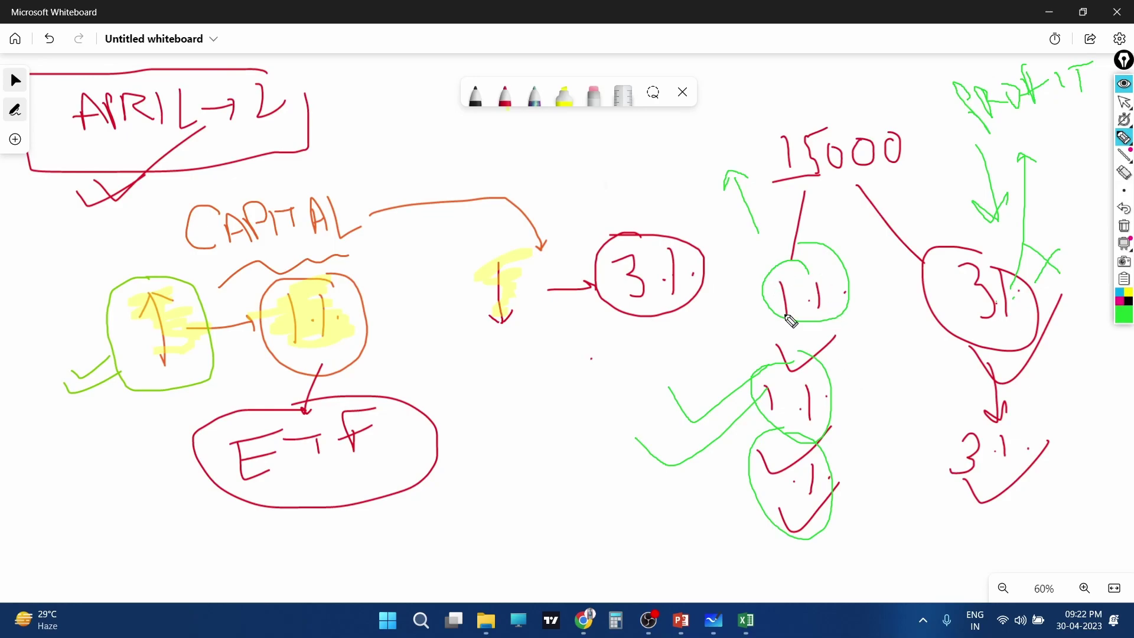
{"action": "left_click_drag", "start_coordinate": [856, 340], "coordinate": [898, 354]}
{"action": "left_click", "coordinate": [881, 352]}
{"action": "left_click", "coordinate": [911, 338]}
{"action": "left_click", "coordinate": [1124, 226]}
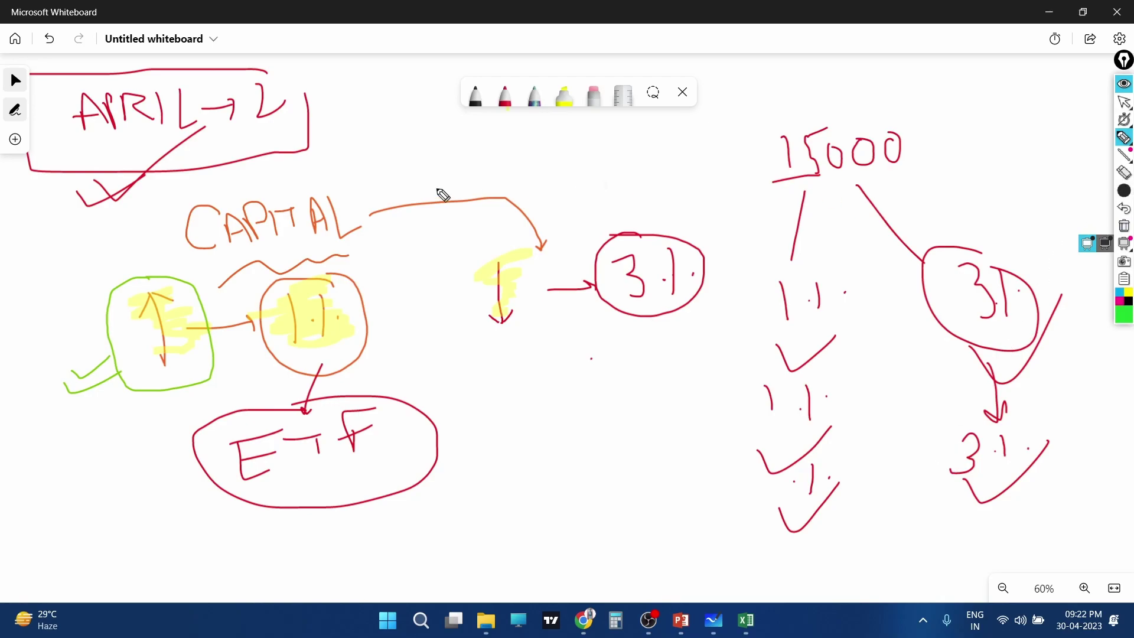
Step: Write large green L, M and H labels below the diagram with the thick marker
{"action": "left_click", "coordinate": [1124, 102]}
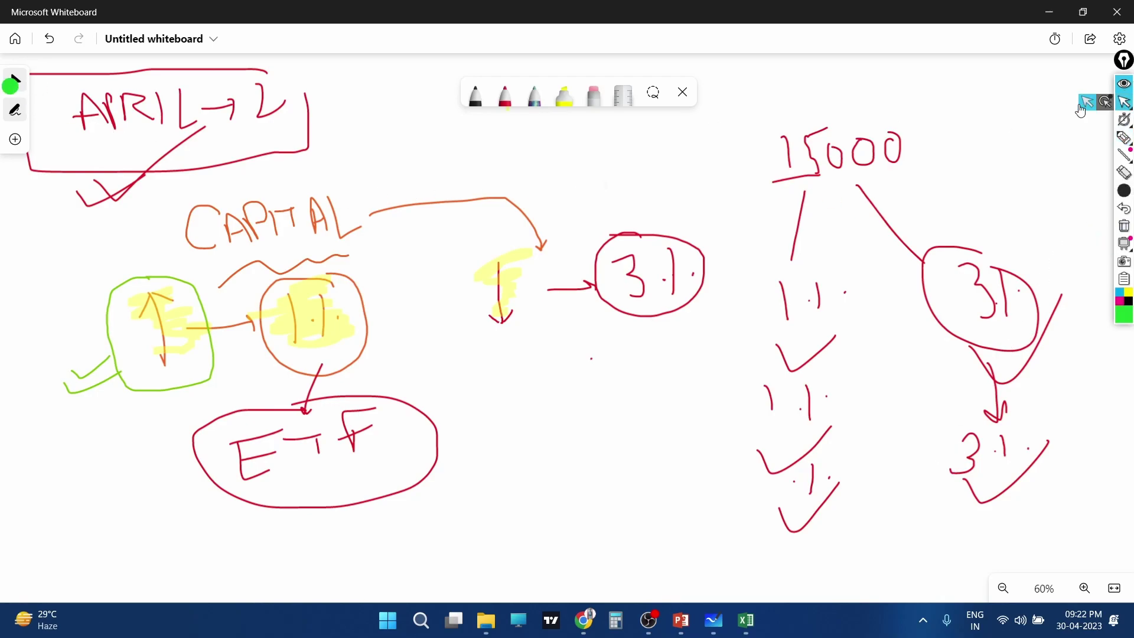
{"action": "scroll", "coordinate": [361, 253], "scroll_direction": "down", "scroll_amount": 2}
{"action": "scroll", "coordinate": [405, 313], "scroll_direction": "down", "scroll_amount": 2}
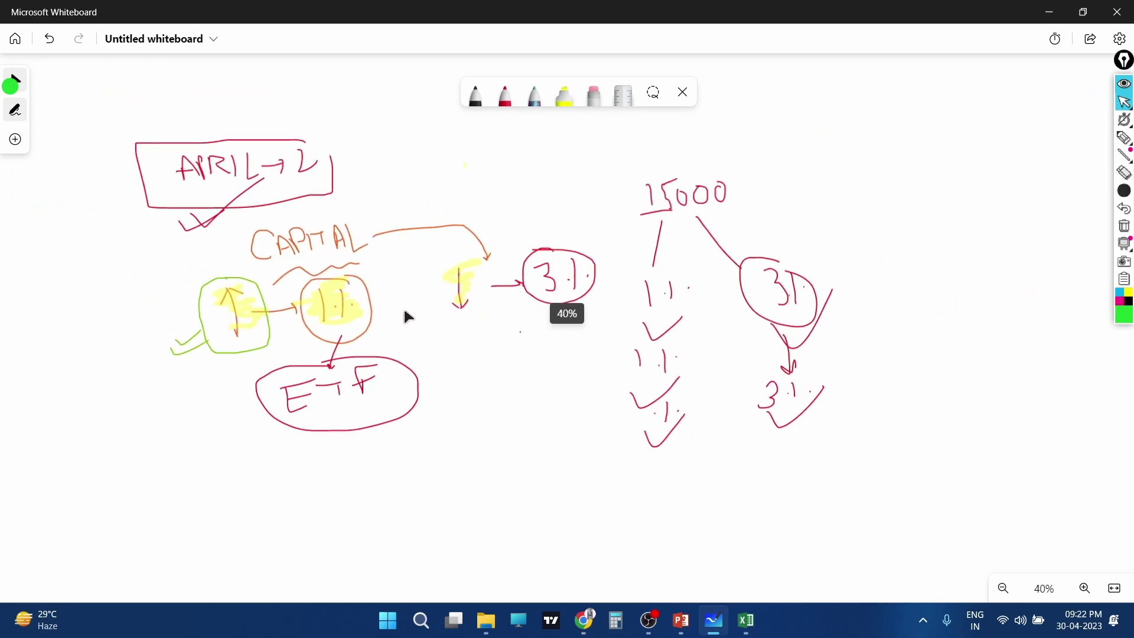
{"action": "scroll", "coordinate": [410, 319], "scroll_direction": "down", "scroll_amount": 2}
{"action": "left_click", "coordinate": [1124, 138]}
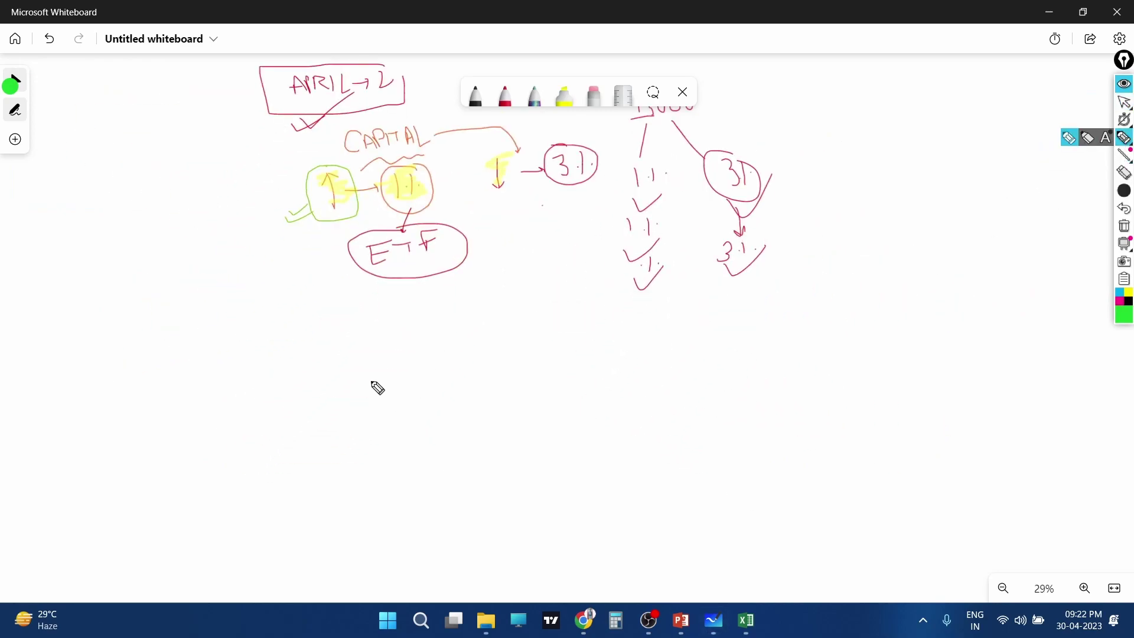
{"action": "left_click_drag", "start_coordinate": [370, 378], "coordinate": [453, 437]}
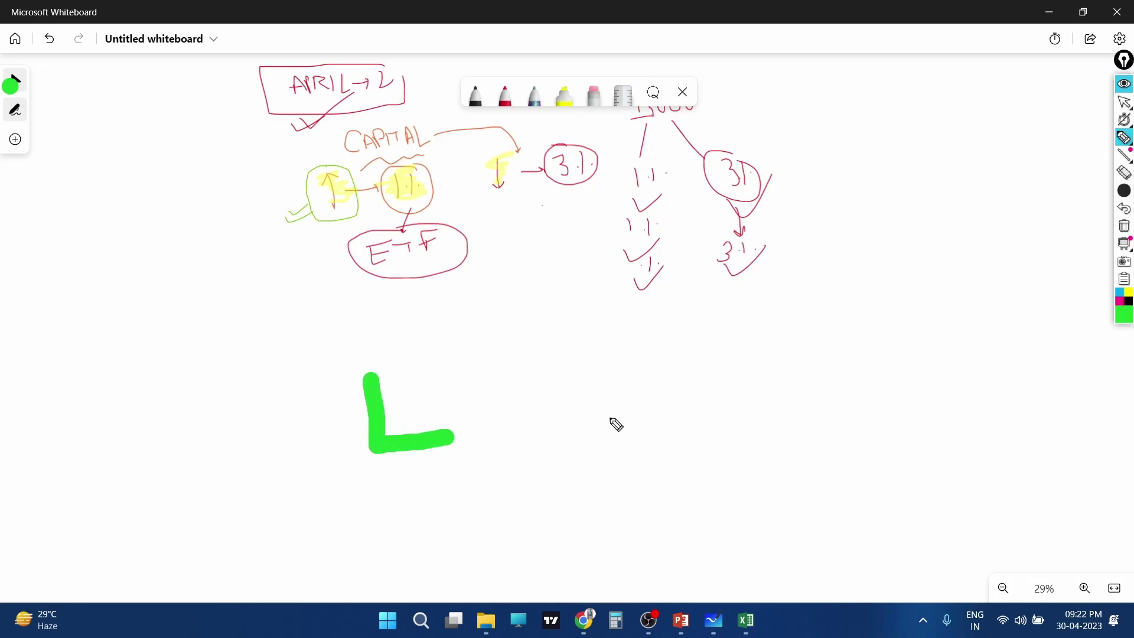
{"action": "left_click_drag", "start_coordinate": [582, 356], "coordinate": [585, 432]}
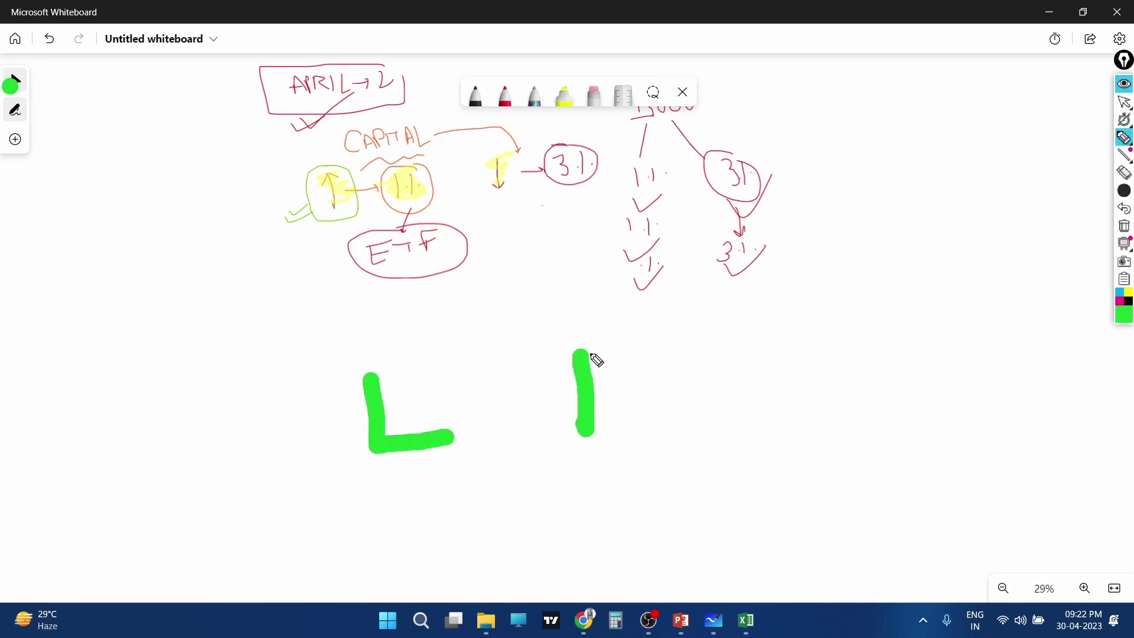
{"action": "left_click_drag", "start_coordinate": [593, 357], "coordinate": [699, 402]}
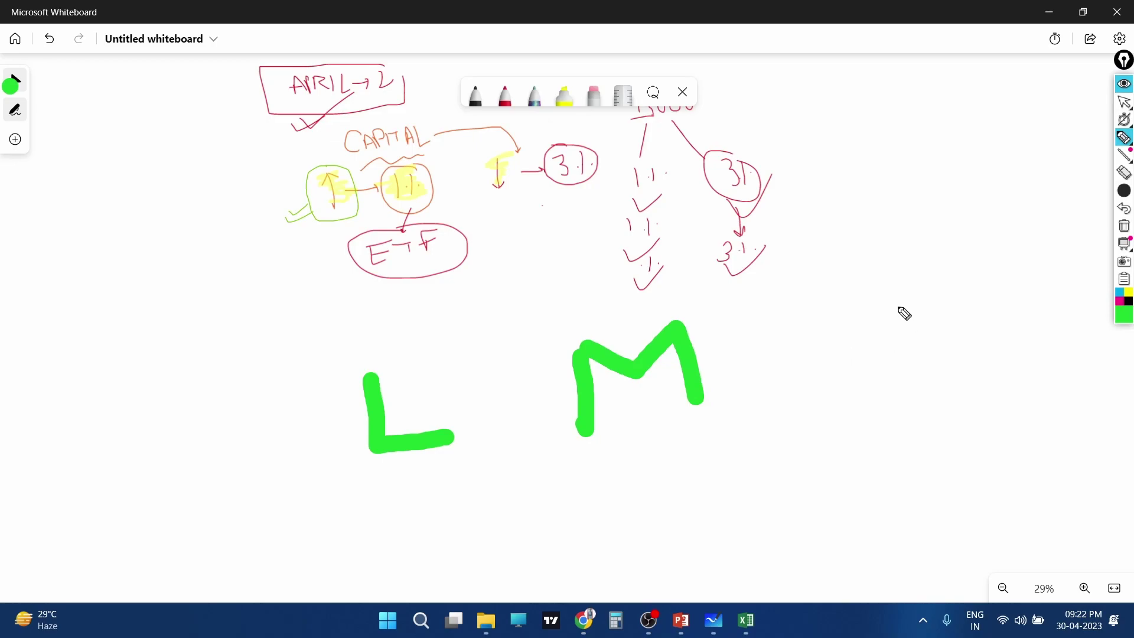
{"action": "mouse_move", "coordinate": [879, 284]}
{"action": "left_mouse_down"}
{"action": "mouse_move", "coordinate": [898, 357]}
{"action": "mouse_move", "coordinate": [911, 270]}
{"action": "mouse_move", "coordinate": [945, 324]}
{"action": "left_mouse_up"}
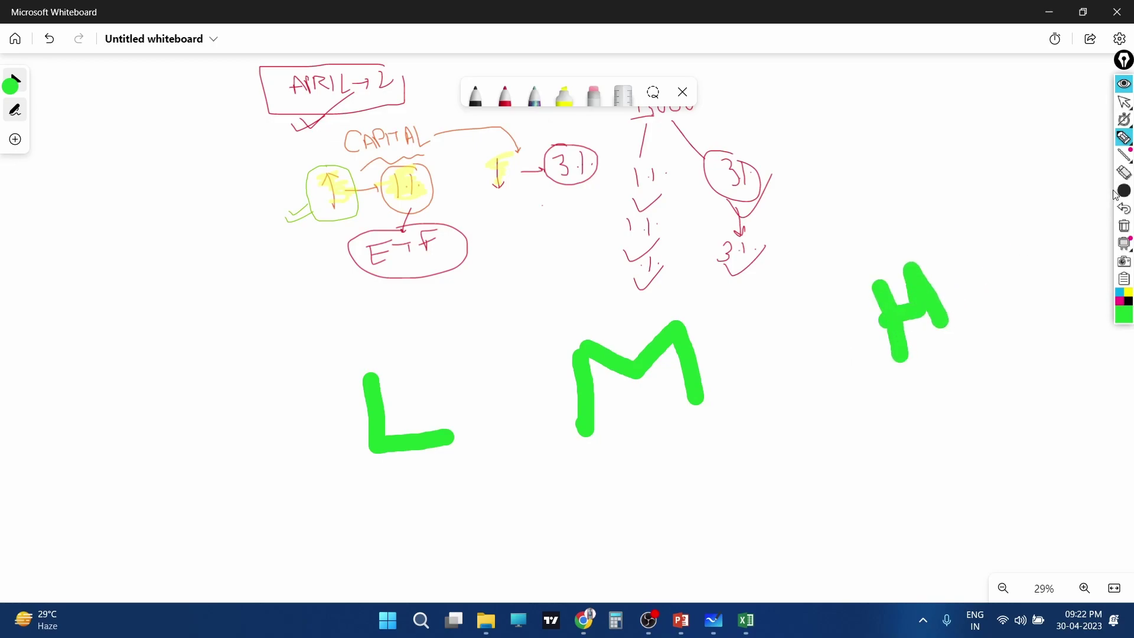
Step: With a thinner green stroke, write a boxed 3% under L and a looped 2% under M
{"action": "left_click", "coordinate": [1050, 192]}
{"action": "mouse_move", "coordinate": [330, 500]}
{"action": "left_mouse_down"}
{"action": "mouse_move", "coordinate": [362, 507]}
{"action": "mouse_move", "coordinate": [335, 537]}
{"action": "left_mouse_up"}
{"action": "left_click_drag", "start_coordinate": [403, 483], "coordinate": [398, 534]}
{"action": "left_click", "coordinate": [387, 509]}
{"action": "left_click", "coordinate": [421, 506]}
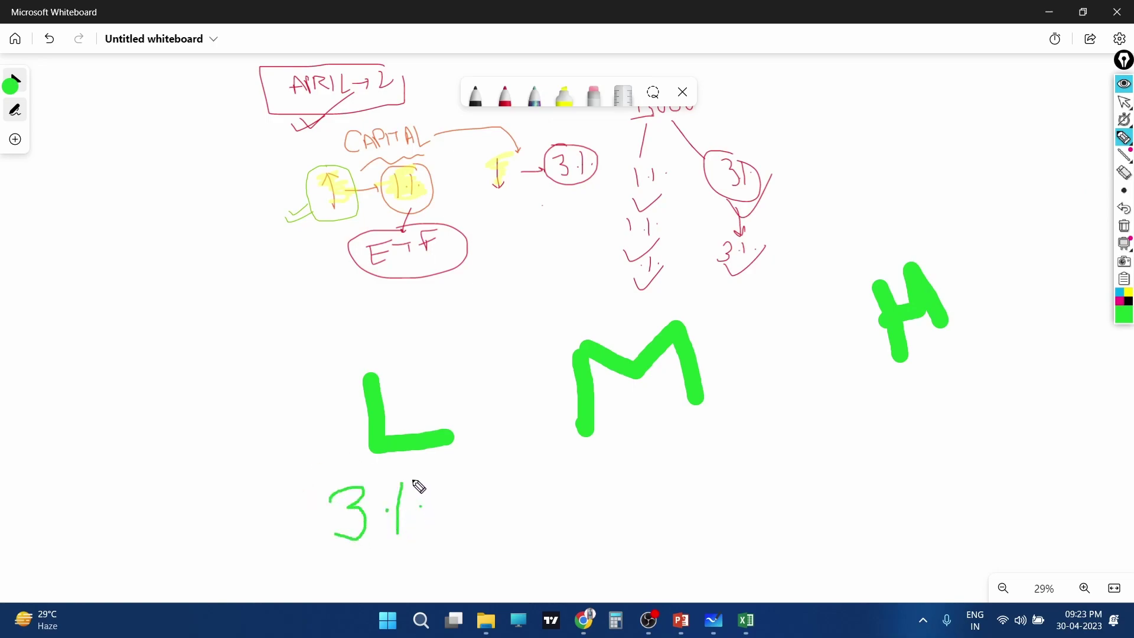
{"action": "mouse_move", "coordinate": [406, 470]}
{"action": "left_mouse_down"}
{"action": "mouse_move", "coordinate": [324, 480]}
{"action": "mouse_move", "coordinate": [307, 564]}
{"action": "mouse_move", "coordinate": [434, 552]}
{"action": "mouse_move", "coordinate": [437, 487]}
{"action": "mouse_move", "coordinate": [403, 465]}
{"action": "left_mouse_up"}
{"action": "mouse_move", "coordinate": [605, 450]}
{"action": "left_mouse_down"}
{"action": "mouse_move", "coordinate": [618, 490]}
{"action": "mouse_move", "coordinate": [643, 476]}
{"action": "left_mouse_up"}
{"action": "left_click_drag", "start_coordinate": [679, 438], "coordinate": [681, 481]}
{"action": "left_click", "coordinate": [669, 467]}
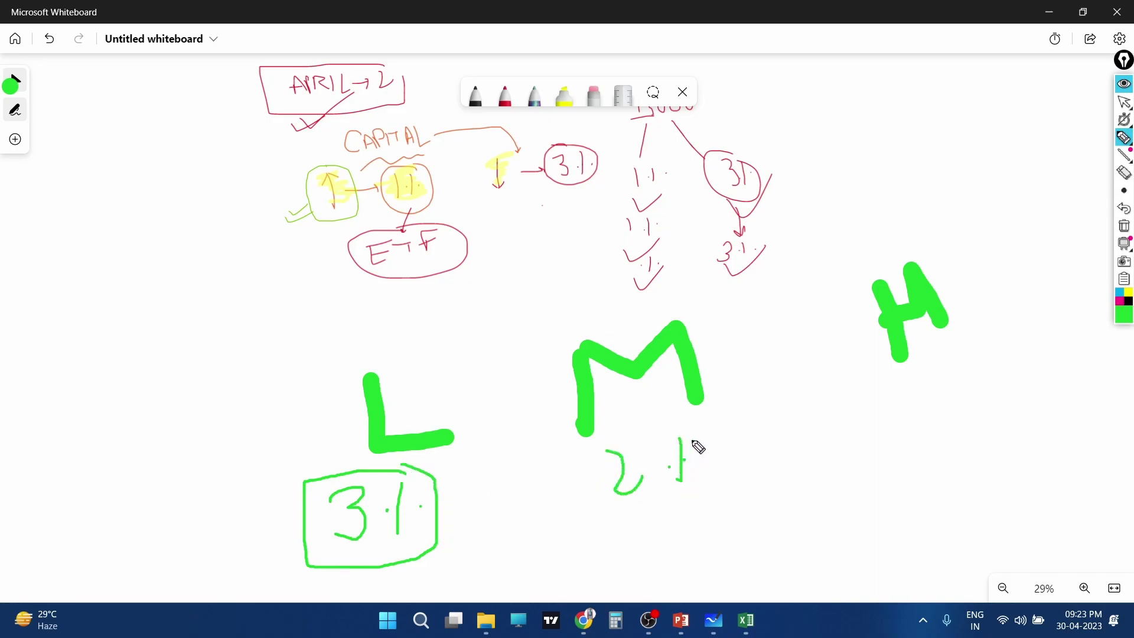
{"action": "mouse_move", "coordinate": [692, 437]}
{"action": "left_mouse_down"}
{"action": "mouse_move", "coordinate": [608, 442]}
{"action": "mouse_move", "coordinate": [671, 535]}
{"action": "mouse_move", "coordinate": [711, 446]}
{"action": "mouse_move", "coordinate": [697, 436]}
{"action": "left_mouse_up"}
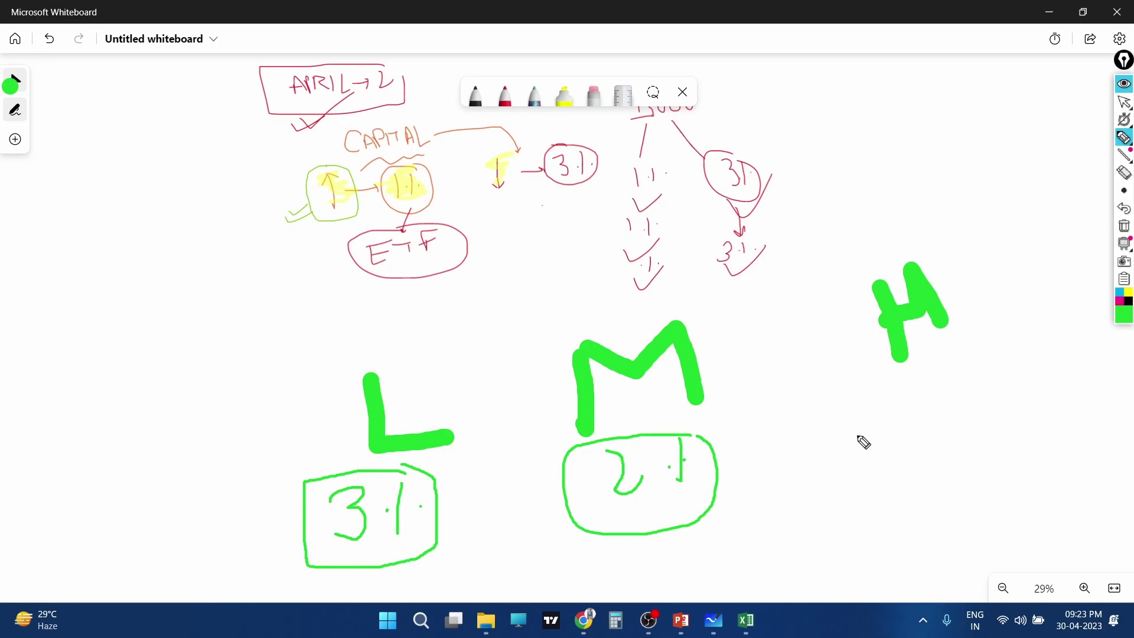
Step: Write 1.1 under the H, circle it, and begin CAPITAL at the far left
{"action": "mouse_move", "coordinate": [856, 437]}
{"action": "left_mouse_down"}
{"action": "mouse_move", "coordinate": [876, 413]}
{"action": "mouse_move", "coordinate": [878, 472]}
{"action": "mouse_move", "coordinate": [887, 473]}
{"action": "left_mouse_up"}
{"action": "left_click_drag", "start_coordinate": [956, 400], "coordinate": [951, 454]}
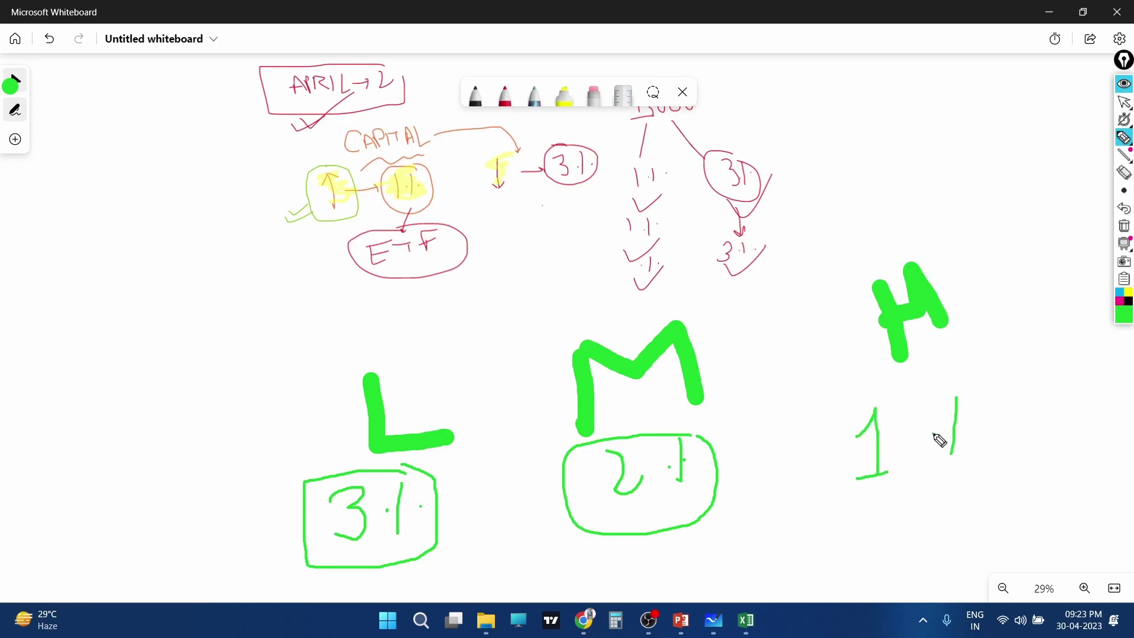
{"action": "mouse_move", "coordinate": [948, 394]}
{"action": "left_mouse_down"}
{"action": "mouse_move", "coordinate": [851, 425]}
{"action": "mouse_move", "coordinate": [986, 372]}
{"action": "left_mouse_up"}
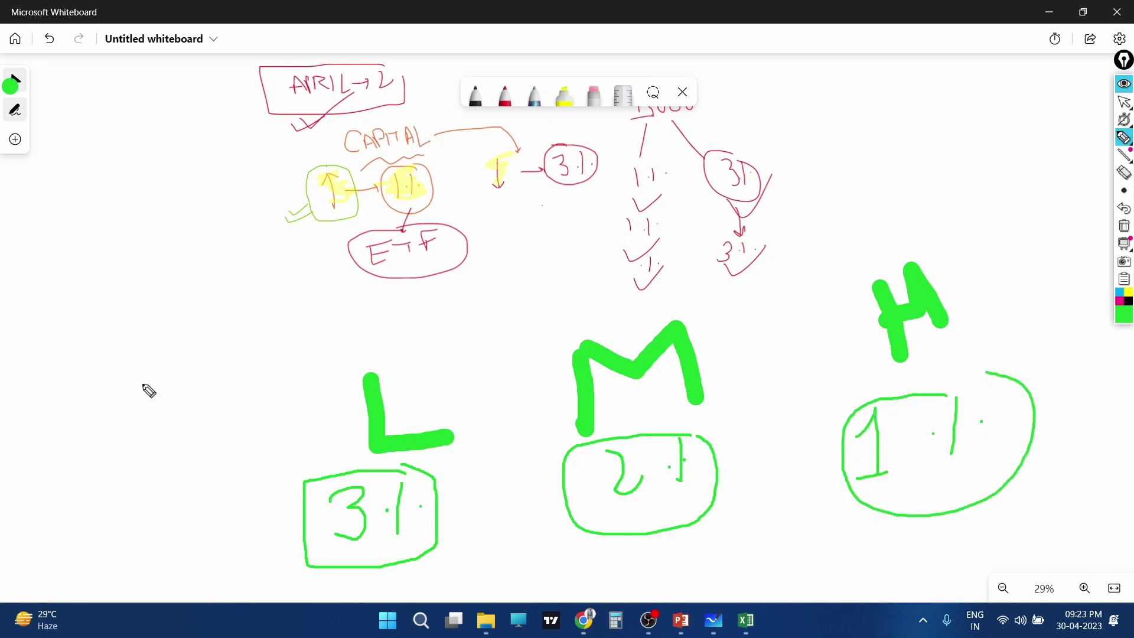
{"action": "mouse_move", "coordinate": [51, 400]}
{"action": "left_mouse_down"}
{"action": "mouse_move", "coordinate": [16, 440]}
{"action": "mouse_move", "coordinate": [101, 432]}
{"action": "mouse_move", "coordinate": [86, 412]}
{"action": "mouse_move", "coordinate": [108, 425]}
{"action": "left_mouse_up"}
Step: Finish writing CAPITAL in green, circle the L, M and H, and tick beside H
{"action": "mouse_move", "coordinate": [114, 376]}
{"action": "left_mouse_down"}
{"action": "mouse_move", "coordinate": [109, 394]}
{"action": "mouse_move", "coordinate": [133, 407]}
{"action": "left_mouse_up"}
{"action": "mouse_move", "coordinate": [144, 358]}
{"action": "left_mouse_down"}
{"action": "mouse_move", "coordinate": [177, 357]}
{"action": "mouse_move", "coordinate": [160, 387]}
{"action": "left_mouse_up"}
{"action": "mouse_move", "coordinate": [182, 355]}
{"action": "left_mouse_down"}
{"action": "mouse_move", "coordinate": [182, 375]}
{"action": "mouse_move", "coordinate": [210, 407]}
{"action": "mouse_move", "coordinate": [230, 387]}
{"action": "left_mouse_up"}
{"action": "left_click_drag", "start_coordinate": [391, 354], "coordinate": [470, 370]}
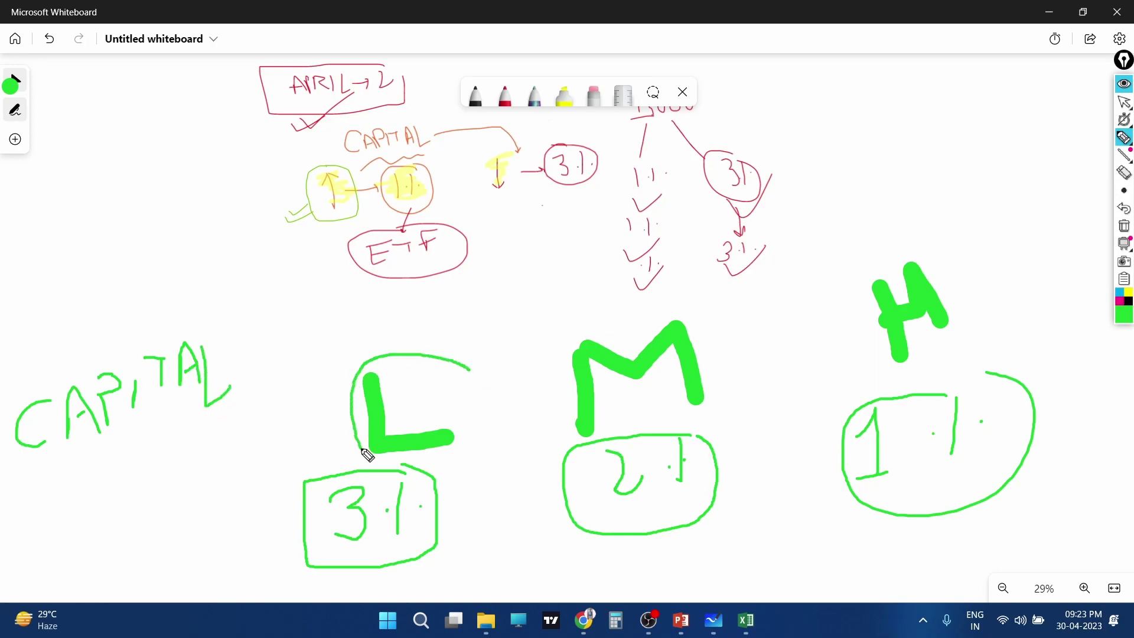
{"action": "left_click_drag", "start_coordinate": [388, 362], "coordinate": [467, 367]}
{"action": "mouse_move", "coordinate": [588, 317]}
{"action": "left_mouse_down"}
{"action": "mouse_move", "coordinate": [541, 407]}
{"action": "mouse_move", "coordinate": [721, 372]}
{"action": "mouse_move", "coordinate": [605, 306]}
{"action": "left_mouse_up"}
{"action": "mouse_move", "coordinate": [927, 247]}
{"action": "left_mouse_down"}
{"action": "mouse_move", "coordinate": [873, 236]}
{"action": "mouse_move", "coordinate": [945, 369]}
{"action": "mouse_move", "coordinate": [906, 264]}
{"action": "left_mouse_up"}
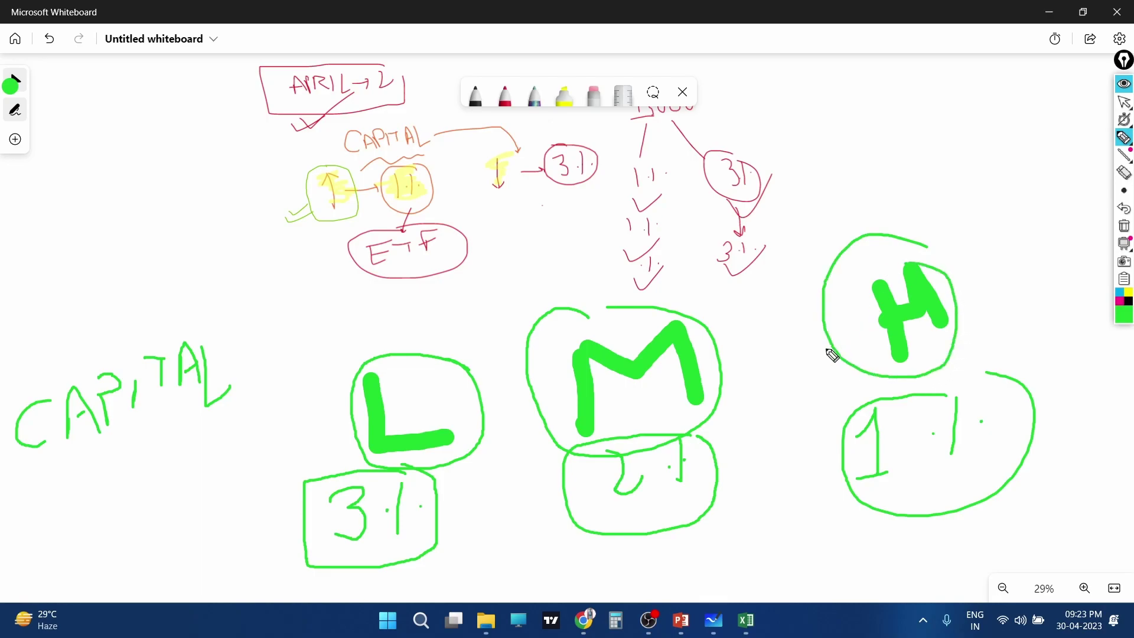
{"action": "left_click_drag", "start_coordinate": [994, 269], "coordinate": [963, 335]}
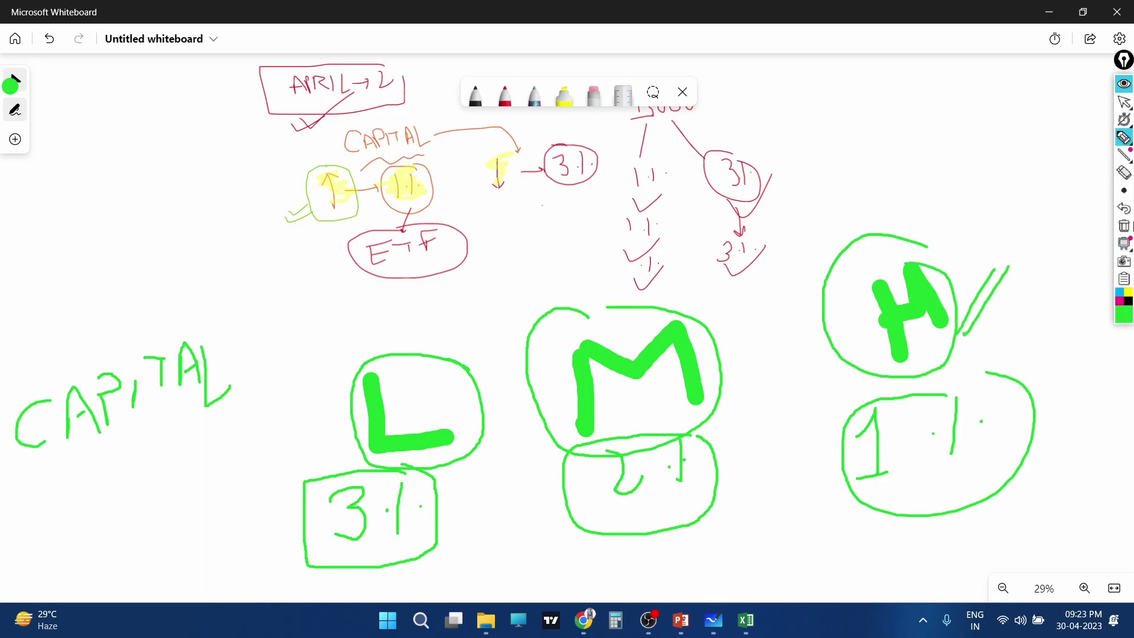
Step: Mark the 2.1 box under M in pink with a loop, circle, arrow and curves
{"action": "mouse_move", "coordinate": [1123, 137]}
{"action": "left_click_drag", "start_coordinate": [716, 351], "coordinate": [755, 334]}
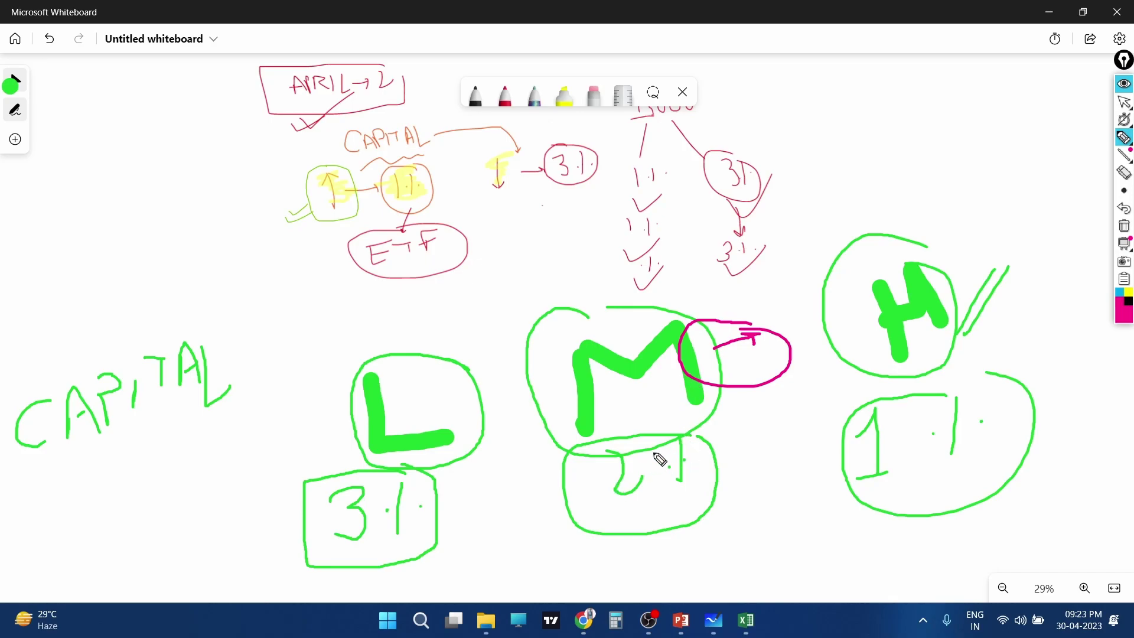
{"action": "left_click_drag", "start_coordinate": [635, 441], "coordinate": [701, 436]}
{"action": "mouse_move", "coordinate": [630, 544]}
{"action": "left_mouse_down"}
{"action": "mouse_move", "coordinate": [751, 481]}
{"action": "mouse_move", "coordinate": [643, 557]}
{"action": "left_mouse_up"}
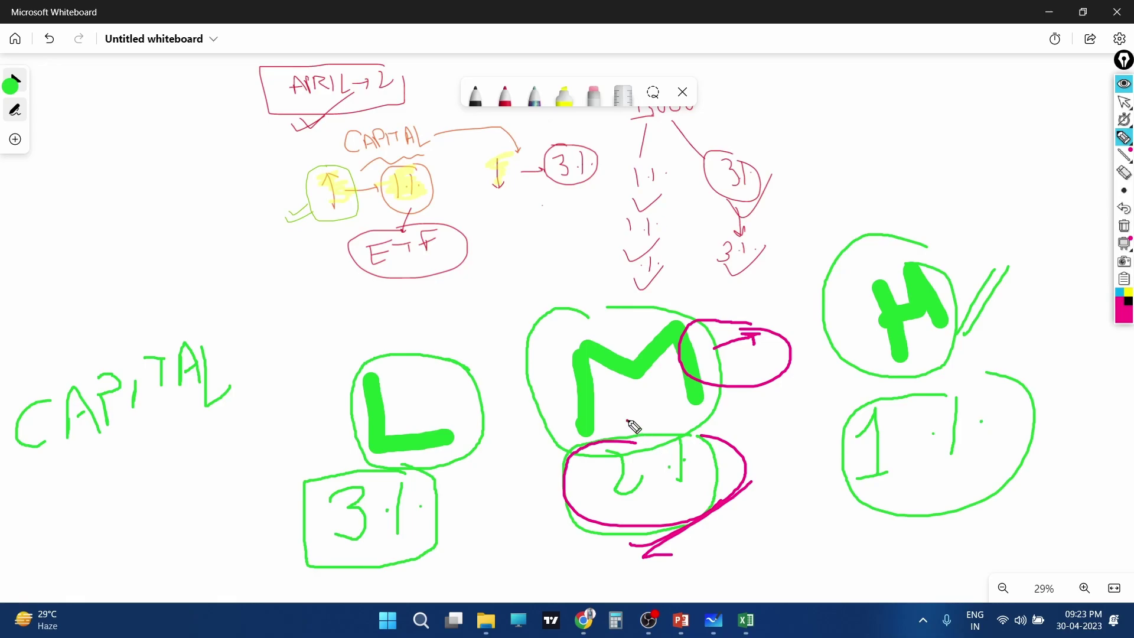
{"action": "left_click_drag", "start_coordinate": [628, 420], "coordinate": [728, 391]}
{"action": "left_click_drag", "start_coordinate": [643, 417], "coordinate": [747, 382]}
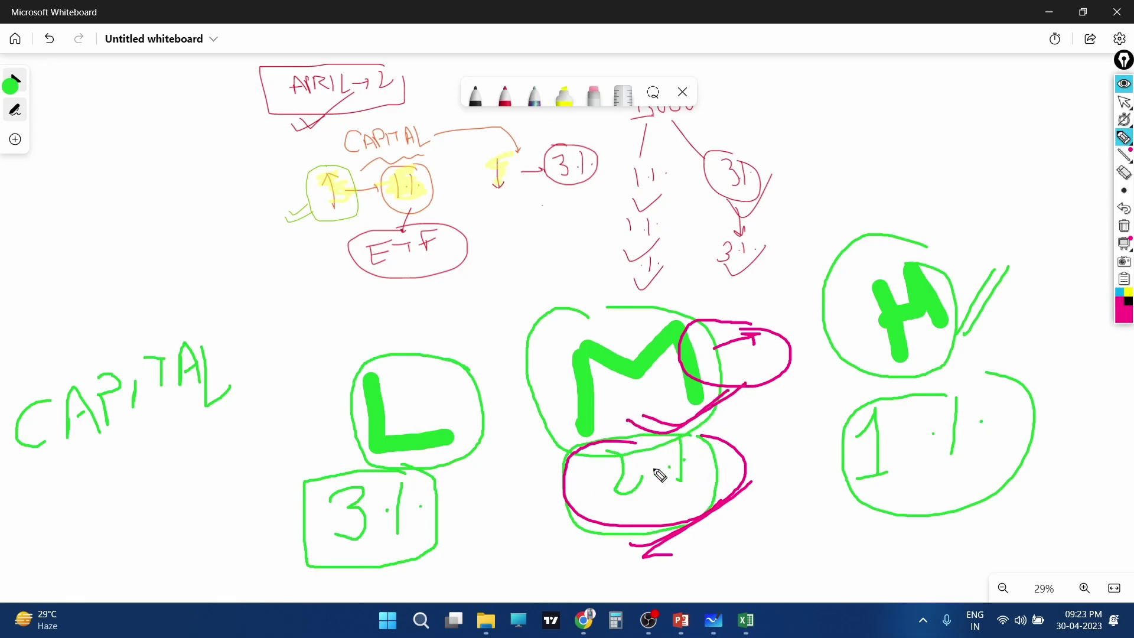
Step: Write TRADE in pink at the upper right, underline it, and add a small cross
{"action": "mouse_move", "coordinate": [848, 116]}
{"action": "left_mouse_down"}
{"action": "mouse_move", "coordinate": [912, 90]}
{"action": "mouse_move", "coordinate": [886, 145]}
{"action": "left_mouse_up"}
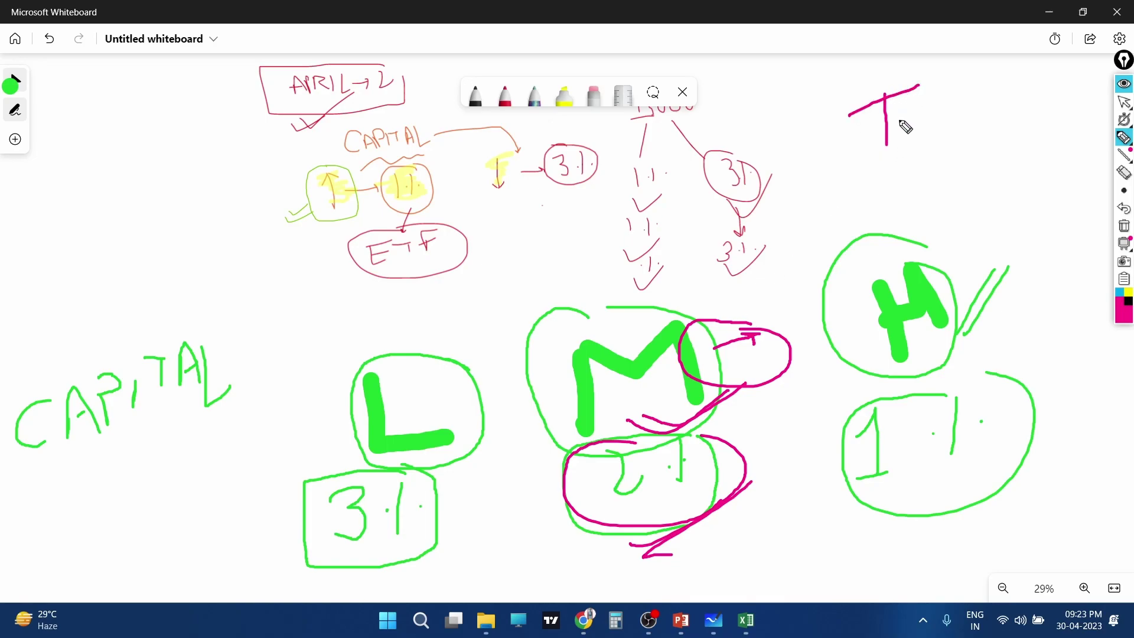
{"action": "mouse_move", "coordinate": [887, 101]}
{"action": "left_mouse_down"}
{"action": "mouse_move", "coordinate": [900, 121]}
{"action": "mouse_move", "coordinate": [992, 136]}
{"action": "mouse_move", "coordinate": [968, 69]}
{"action": "mouse_move", "coordinate": [998, 125]}
{"action": "left_mouse_up"}
{"action": "mouse_move", "coordinate": [1023, 76]}
{"action": "left_mouse_down"}
{"action": "mouse_move", "coordinate": [1042, 97]}
{"action": "mouse_move", "coordinate": [1048, 57]}
{"action": "left_mouse_up"}
{"action": "left_click_drag", "start_coordinate": [931, 170], "coordinate": [1043, 112]}
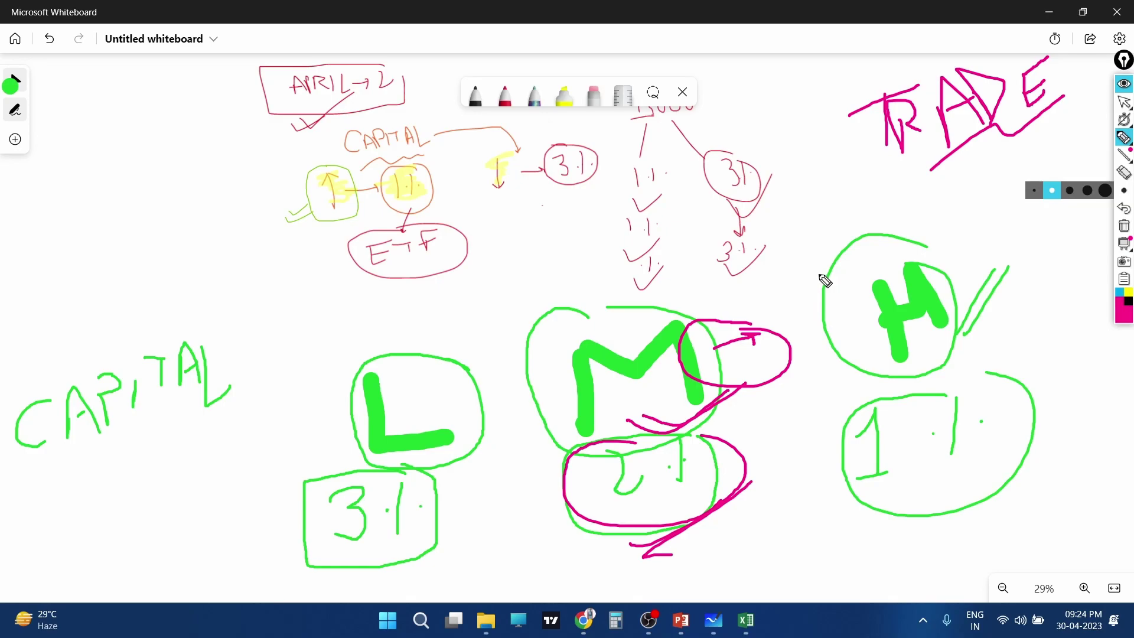
{"action": "mouse_move", "coordinate": [1123, 154]}
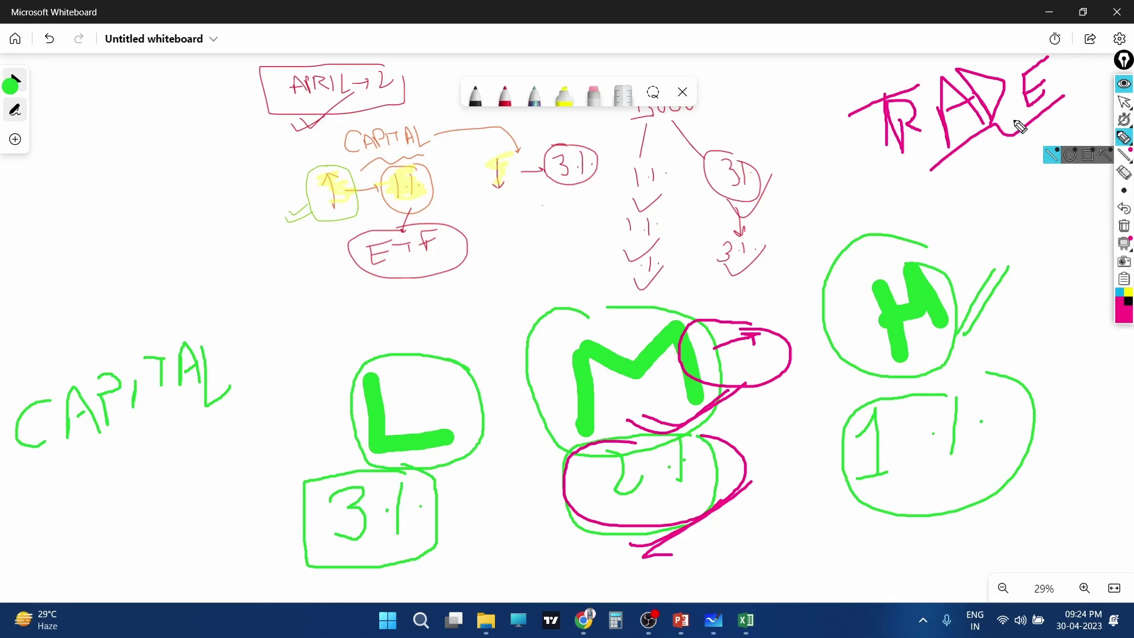
{"action": "mouse_move", "coordinate": [982, 148]}
{"action": "left_mouse_down"}
{"action": "mouse_move", "coordinate": [976, 176]}
{"action": "mouse_move", "coordinate": [1009, 163]}
{"action": "left_mouse_up"}
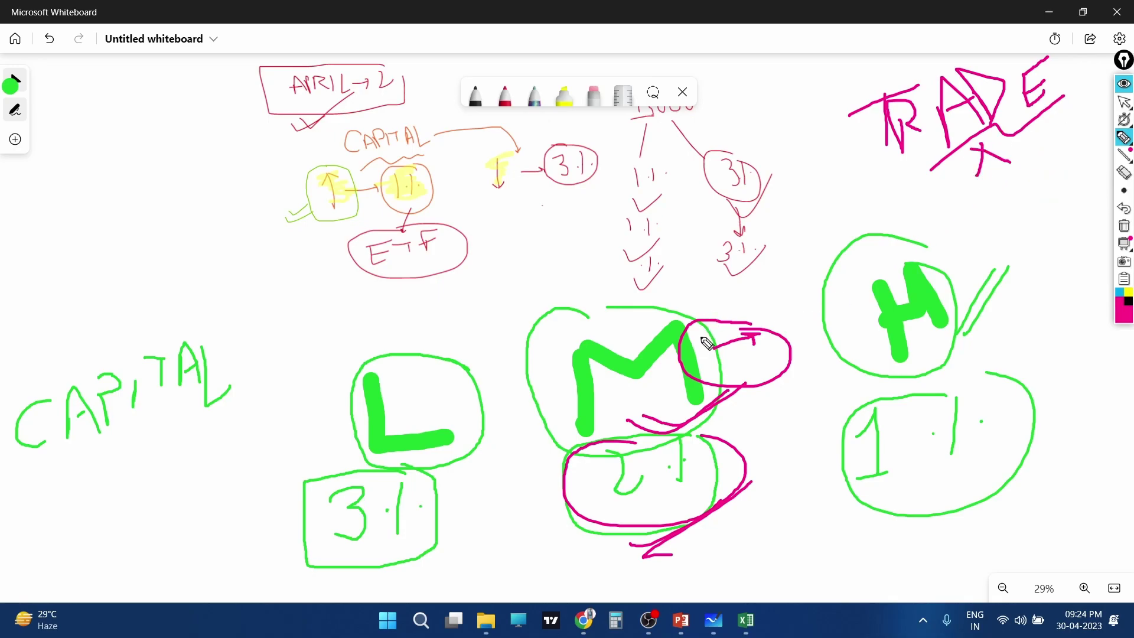
{"action": "left_click_drag", "start_coordinate": [701, 337], "coordinate": [783, 266]}
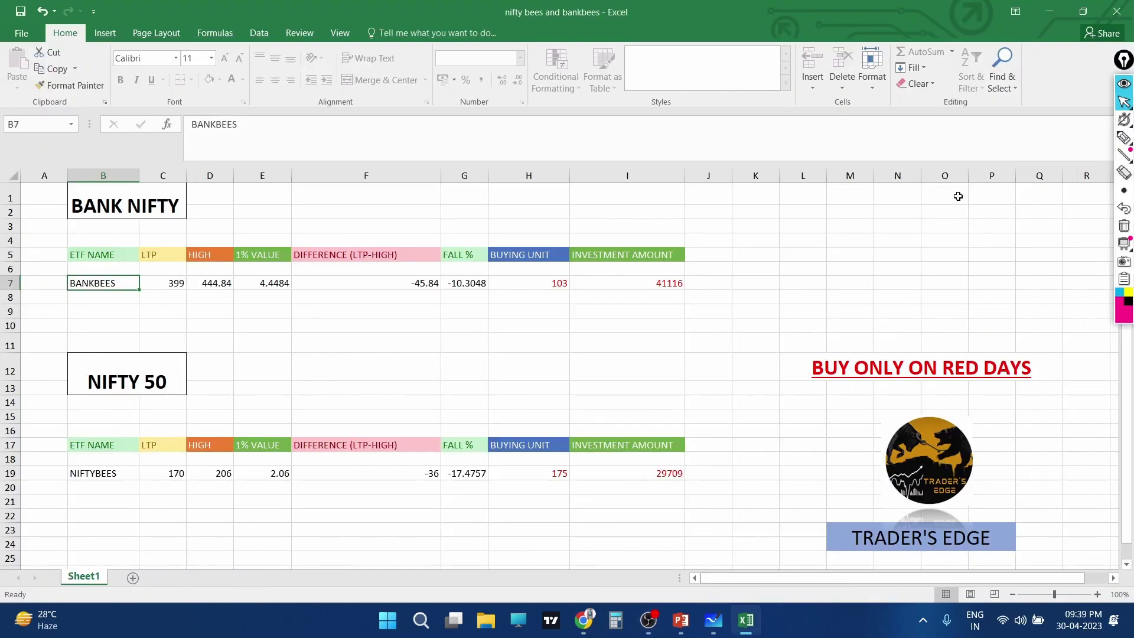
Step: Draw a circled 2 beside the ETF sheet, then switch to the TradingView window
{"action": "left_click", "coordinate": [1124, 138]}
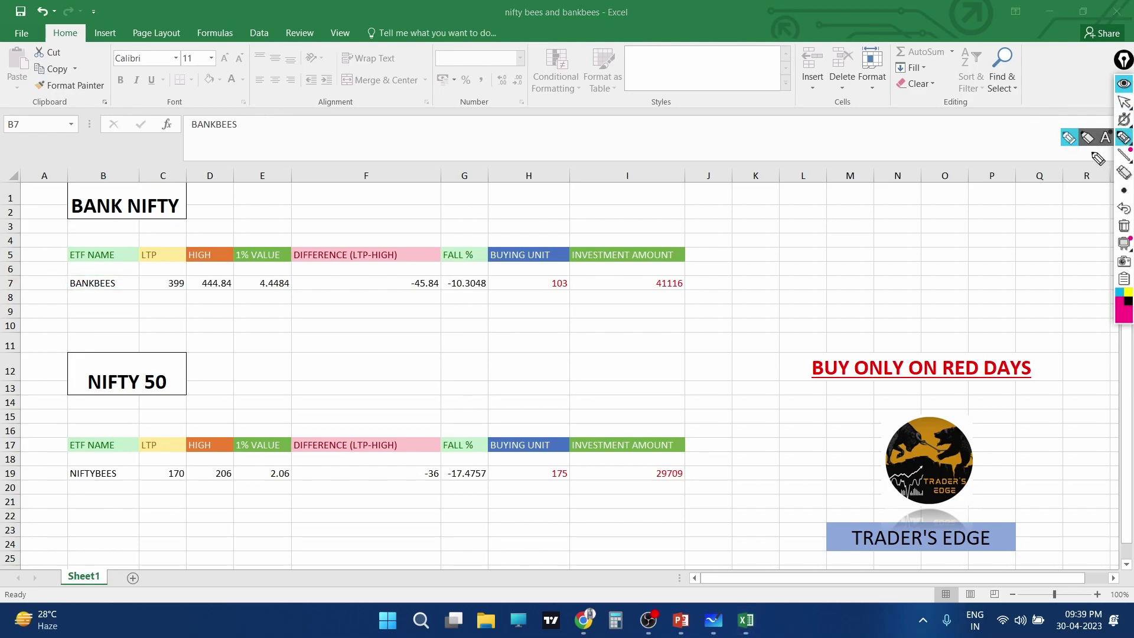
{"action": "left_click_drag", "start_coordinate": [822, 240], "coordinate": [881, 270]}
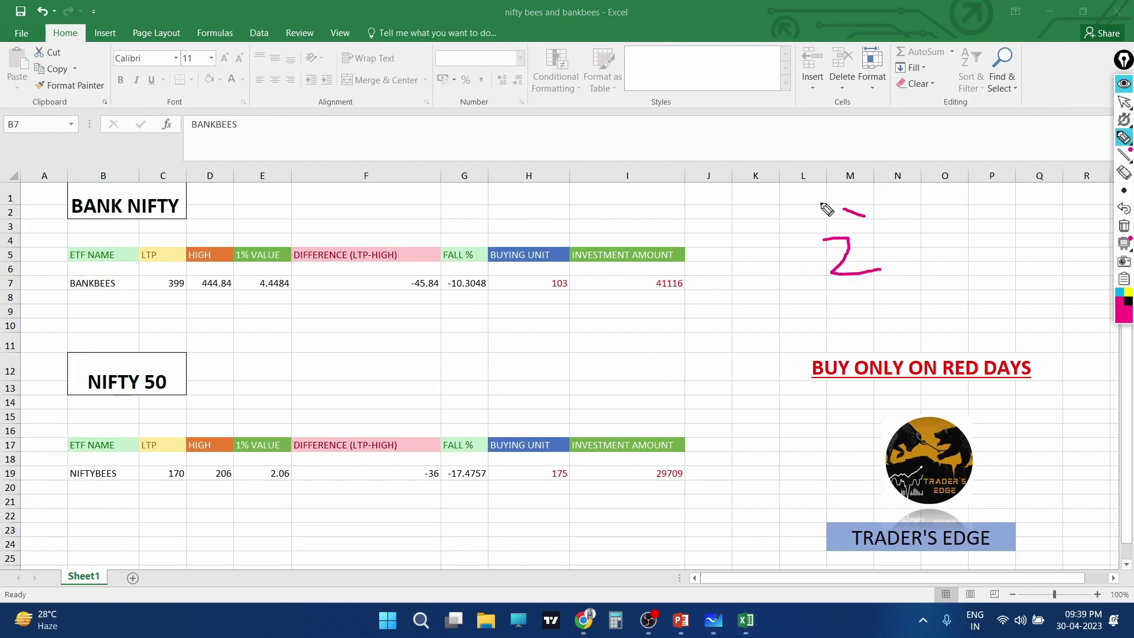
{"action": "left_click_drag", "start_coordinate": [826, 207], "coordinate": [858, 217]}
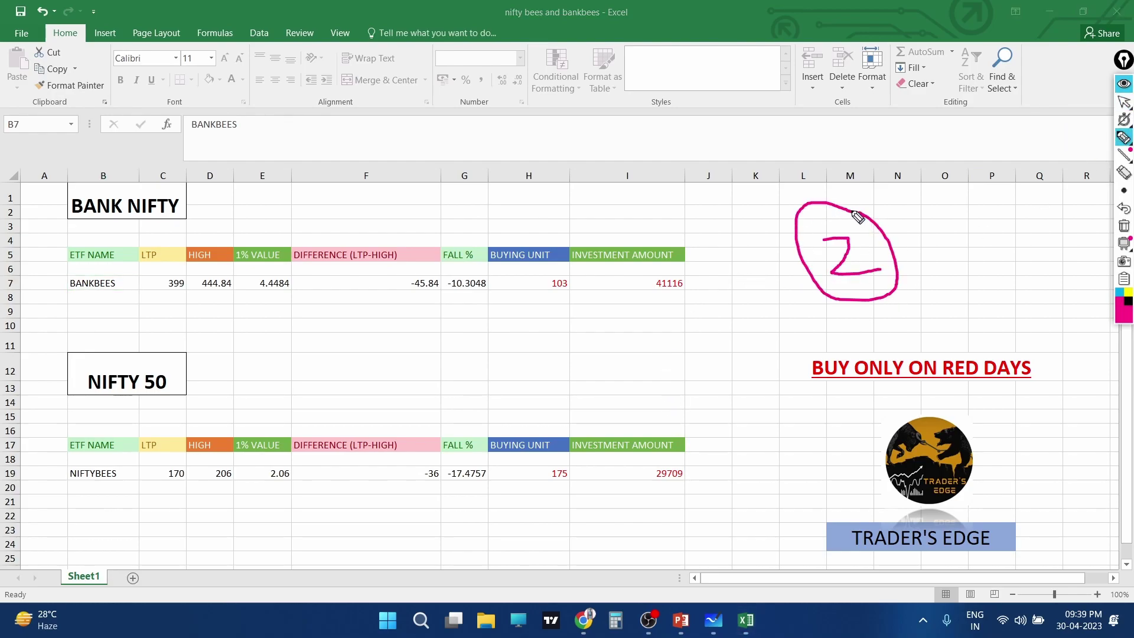
{"action": "left_click", "coordinate": [1125, 105]}
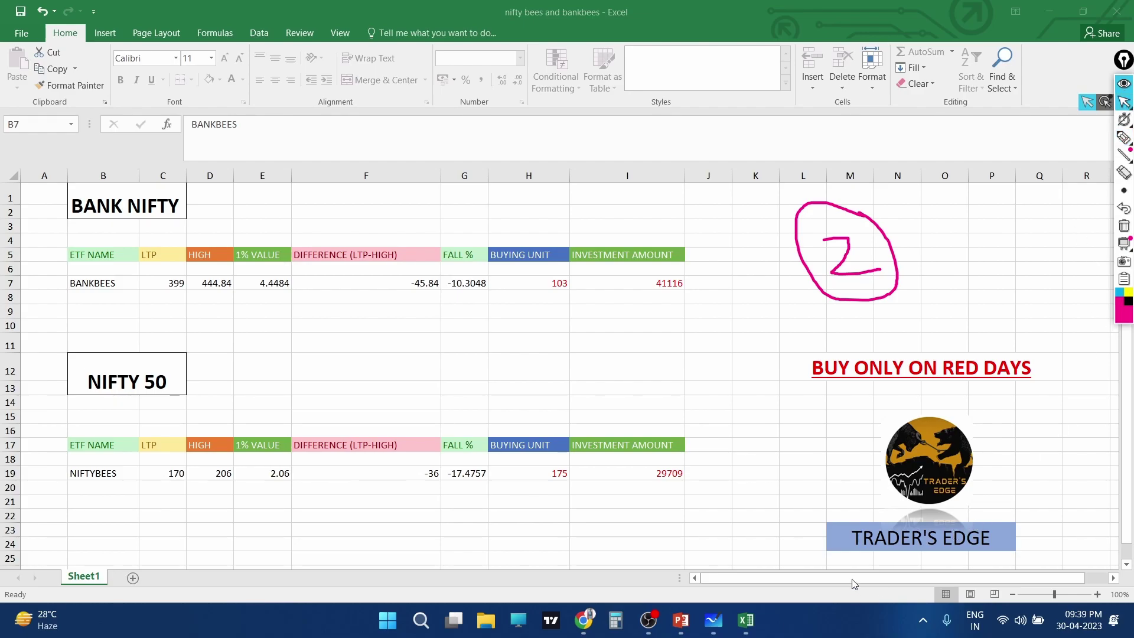
{"action": "left_click", "coordinate": [583, 620]}
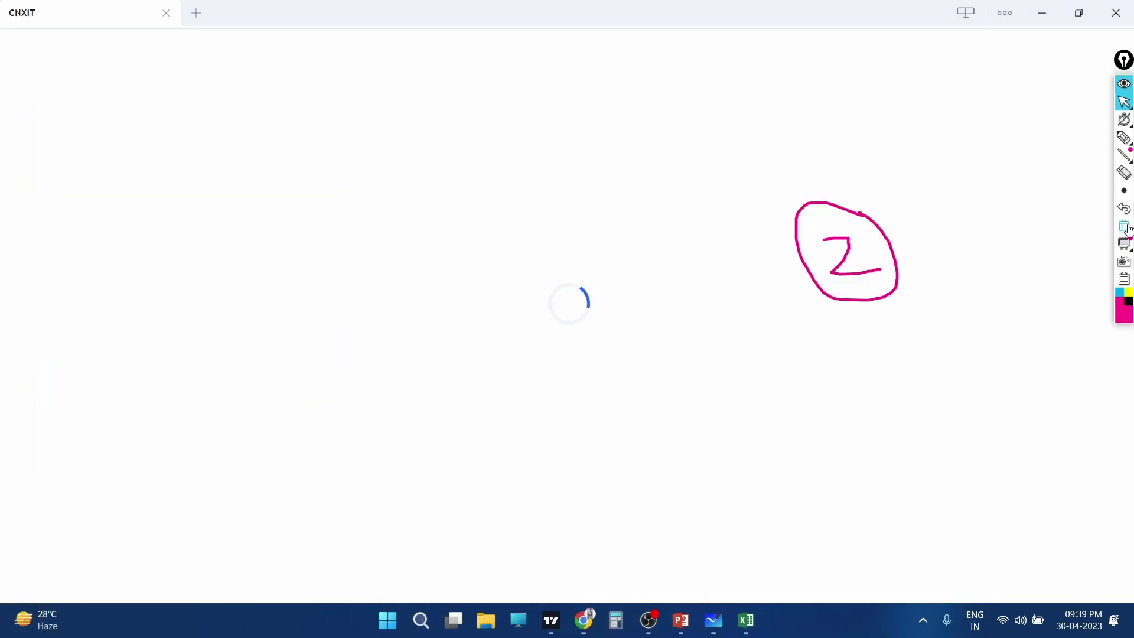
Step: Clear old ink, zoom into recent candles, and circle the NIFTY IT title with the highlighter
{"action": "left_click", "coordinate": [1123, 226]}
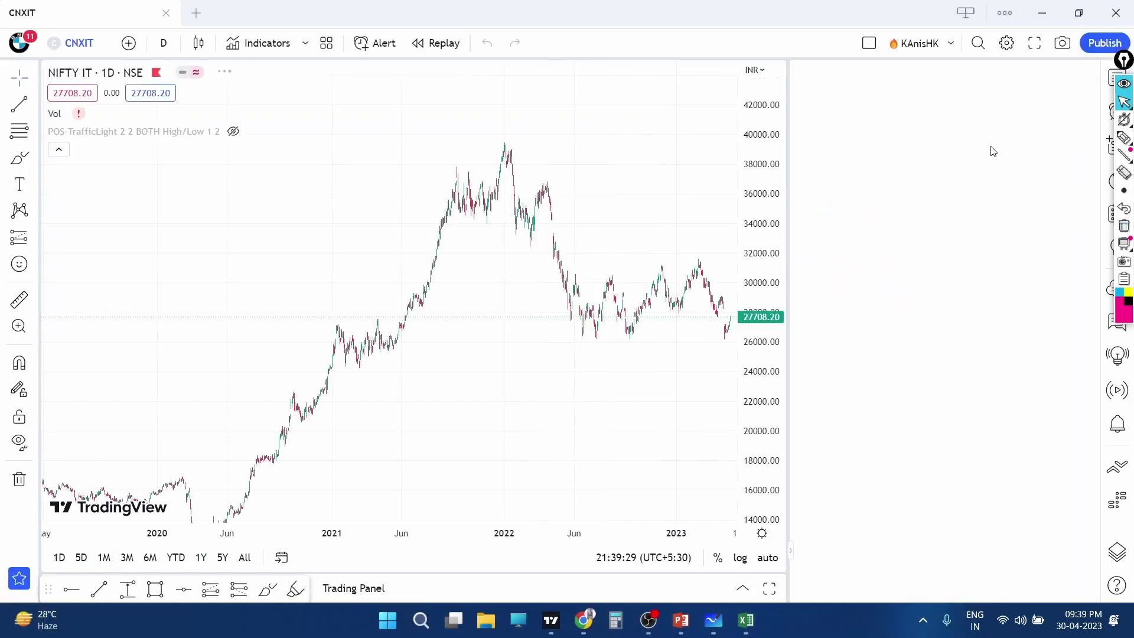
{"action": "scroll", "coordinate": [650, 191], "scroll_direction": "up", "scroll_amount": 2}
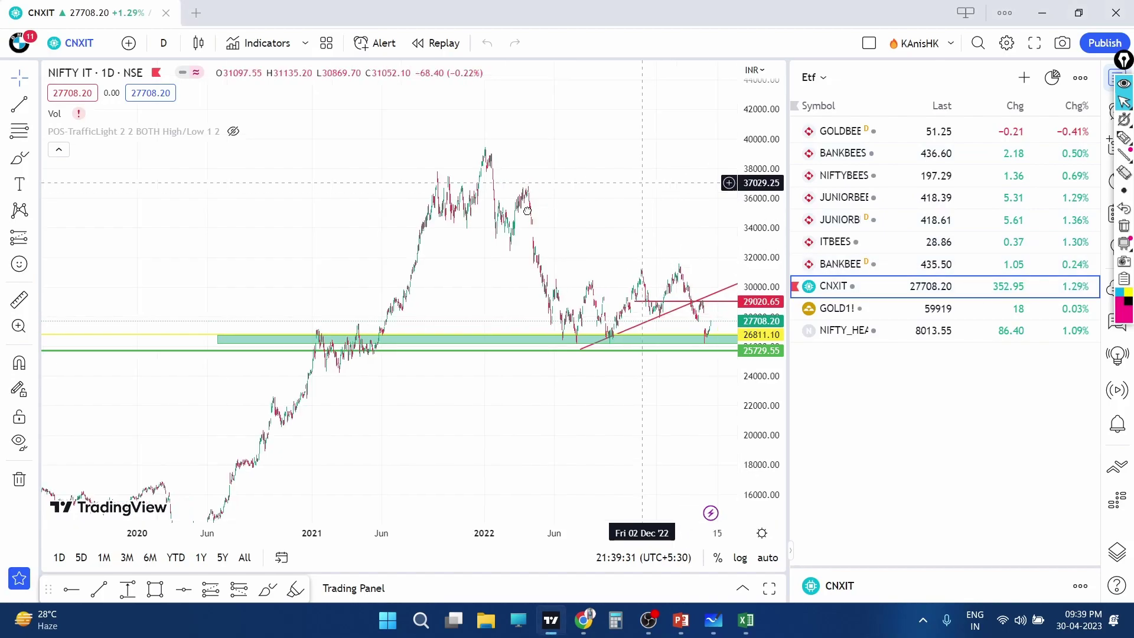
{"action": "scroll", "coordinate": [650, 190], "scroll_direction": "up", "scroll_amount": 3}
{"action": "scroll", "coordinate": [654, 194], "scroll_direction": "up", "scroll_amount": 2}
{"action": "scroll", "coordinate": [590, 201], "scroll_direction": "up", "scroll_amount": 2}
{"action": "scroll", "coordinate": [460, 189], "scroll_direction": "up", "scroll_amount": 2}
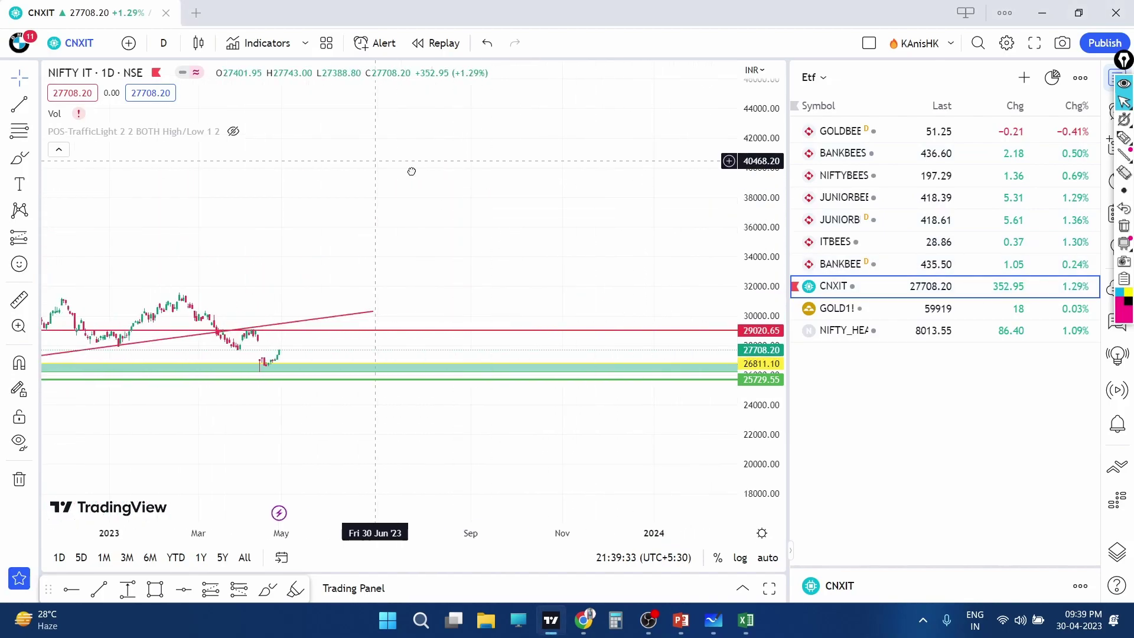
{"action": "left_click_drag", "start_coordinate": [410, 172], "coordinate": [513, 177]}
{"action": "left_click", "coordinate": [1124, 139]}
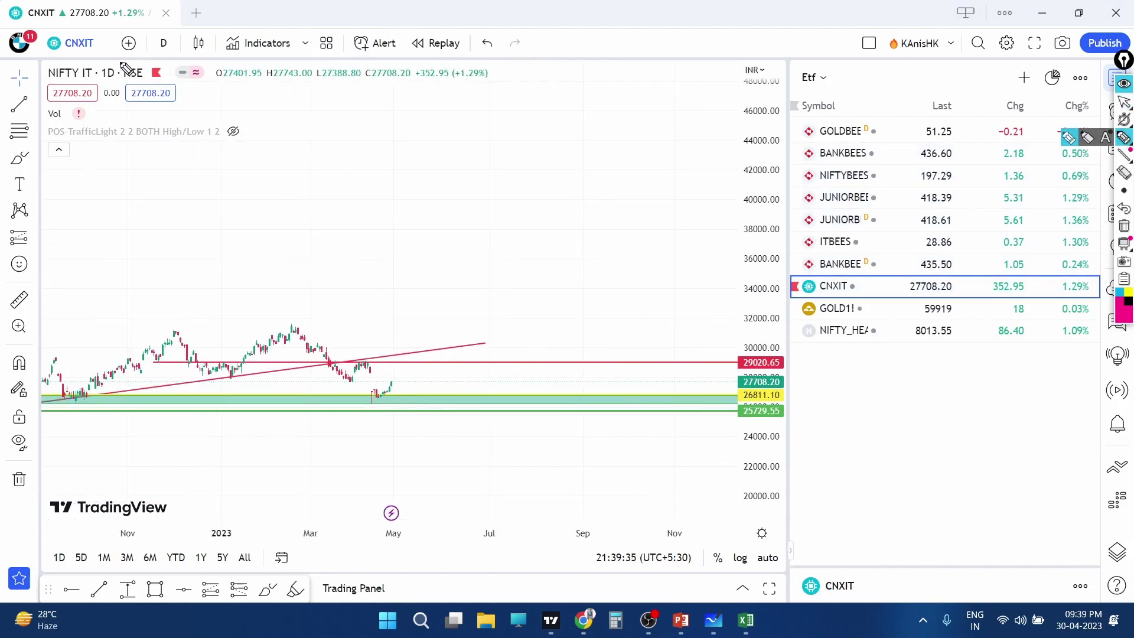
{"action": "mouse_move", "coordinate": [123, 66]}
{"action": "left_mouse_down"}
{"action": "mouse_move", "coordinate": [72, 55]}
{"action": "mouse_move", "coordinate": [34, 83]}
{"action": "mouse_move", "coordinate": [100, 90]}
{"action": "mouse_move", "coordinate": [121, 70]}
{"action": "mouse_move", "coordinate": [124, 88]}
{"action": "left_mouse_up"}
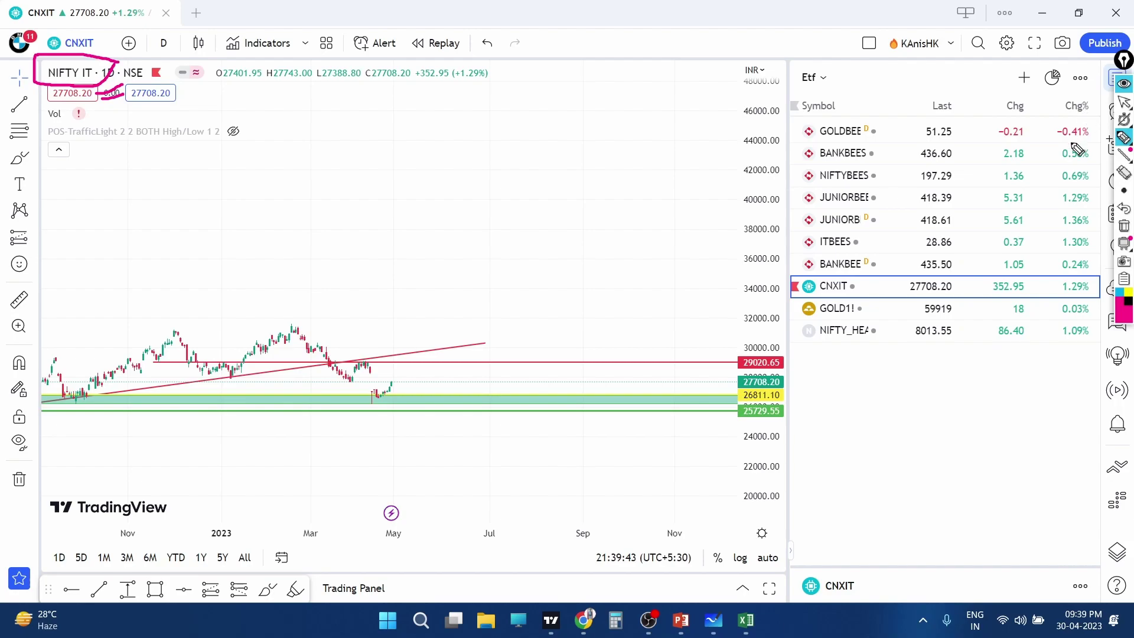
{"action": "left_click", "coordinate": [1123, 102]}
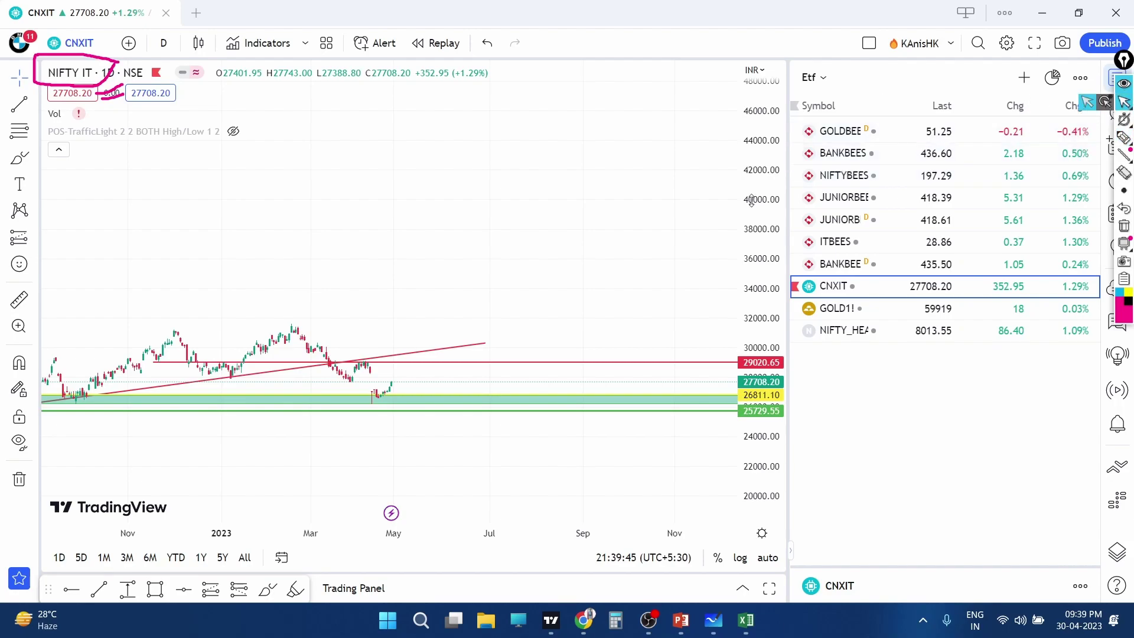
Step: Frame December through July and start a Price Range measurement at the April lows
{"action": "scroll", "coordinate": [747, 263], "scroll_direction": "up", "scroll_amount": 3}
{"action": "mouse_move", "coordinate": [541, 255]}
{"action": "left_mouse_down"}
{"action": "mouse_move", "coordinate": [308, 212]}
{"action": "mouse_move", "coordinate": [502, 244]}
{"action": "left_mouse_up"}
{"action": "scroll", "coordinate": [711, 309], "scroll_direction": "up", "scroll_amount": 2}
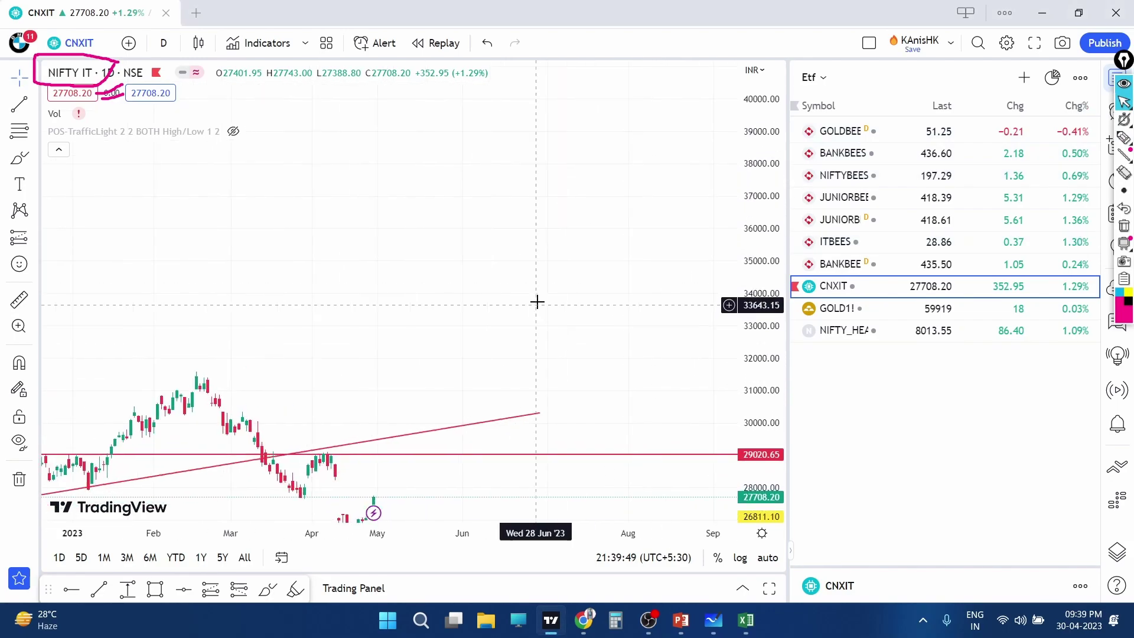
{"action": "scroll", "coordinate": [536, 301], "scroll_direction": "up", "scroll_amount": 2}
{"action": "left_click_drag", "start_coordinate": [487, 298], "coordinate": [630, 240]}
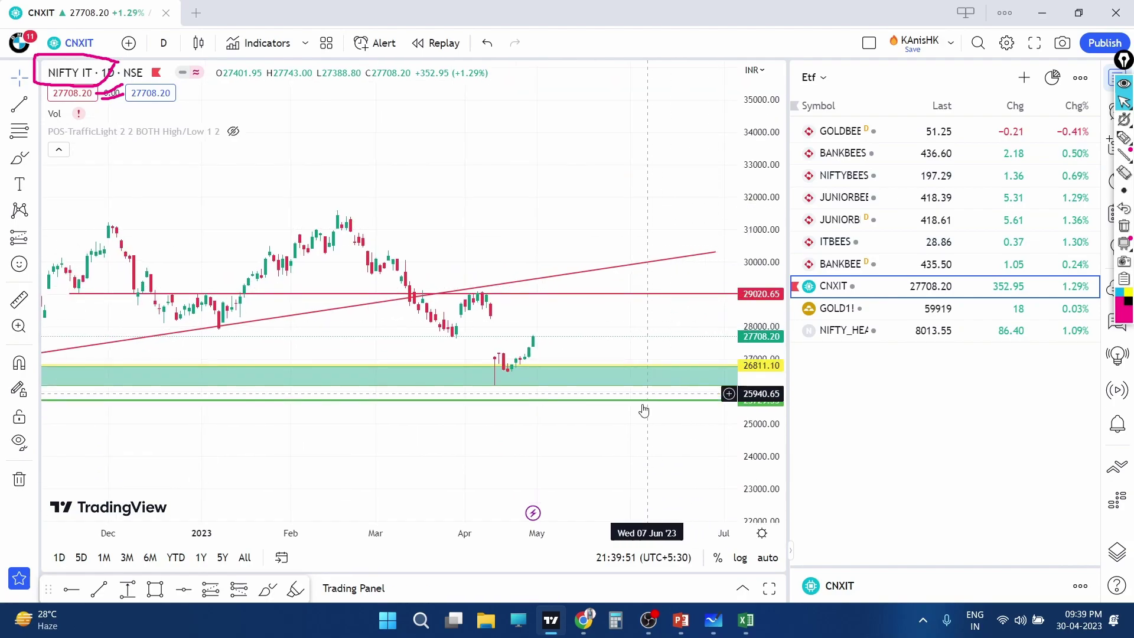
{"action": "left_click_drag", "start_coordinate": [634, 432], "coordinate": [668, 340]}
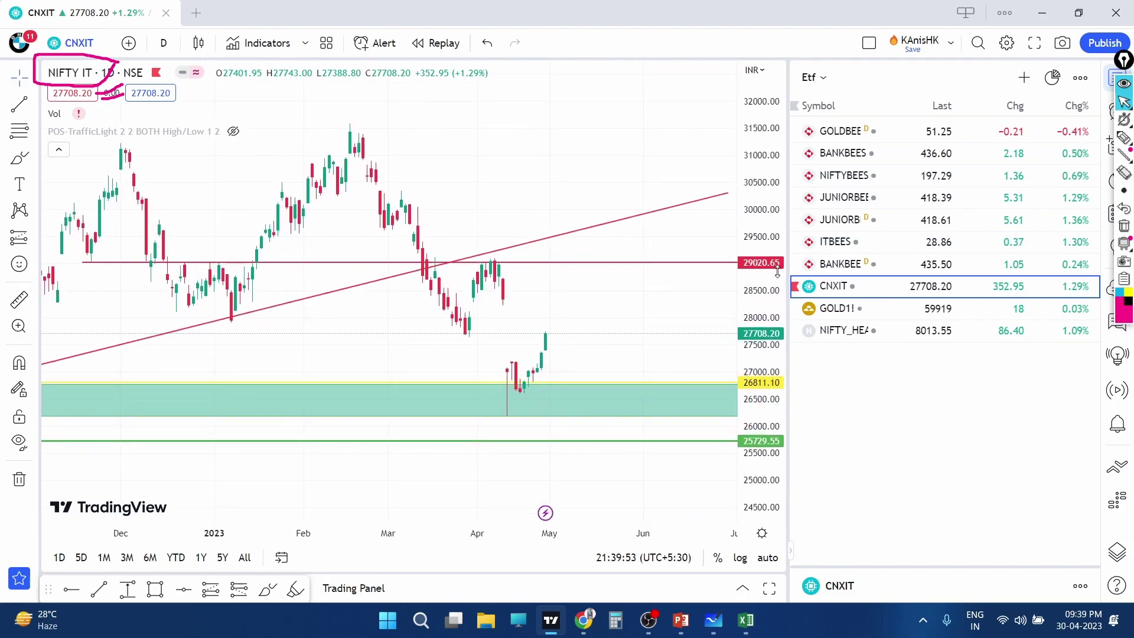
{"action": "scroll", "coordinate": [666, 337], "scroll_direction": "up", "scroll_amount": 2}
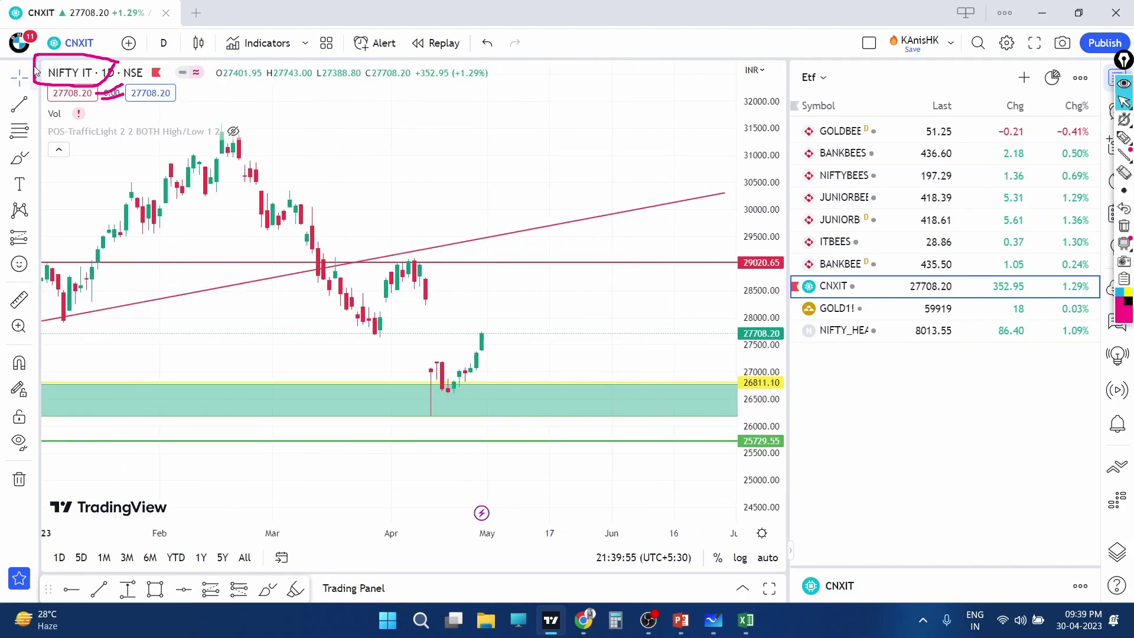
{"action": "mouse_move", "coordinate": [421, 193]}
{"action": "left_mouse_down"}
{"action": "mouse_move", "coordinate": [583, 261]}
{"action": "mouse_move", "coordinate": [602, 289]}
{"action": "mouse_move", "coordinate": [633, 286]}
{"action": "left_mouse_up"}
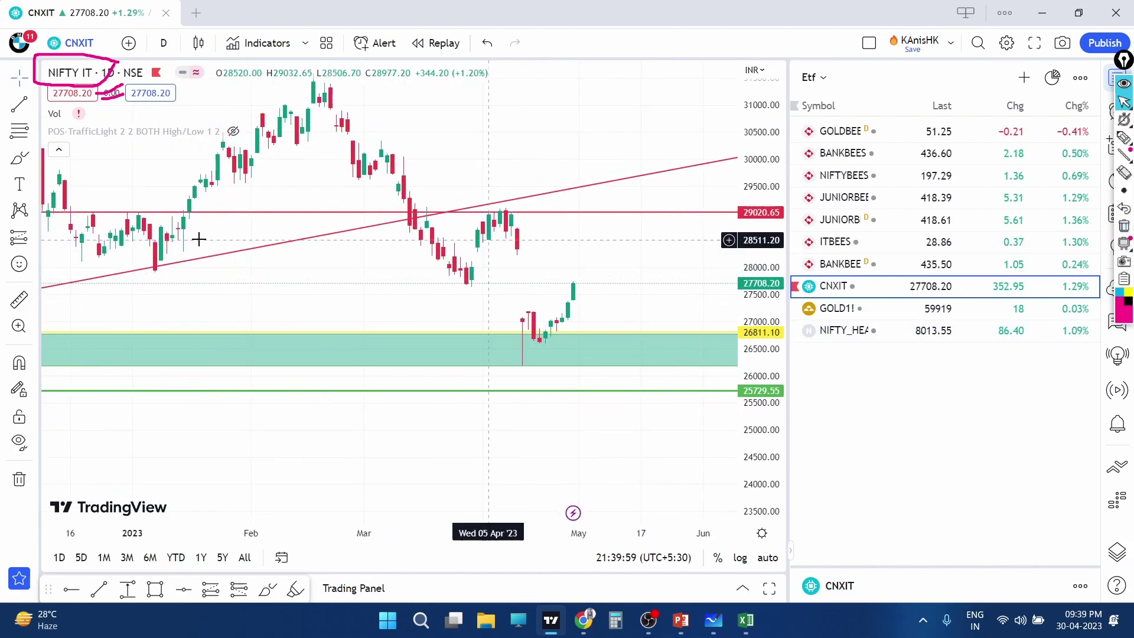
{"action": "left_click", "coordinate": [33, 239]}
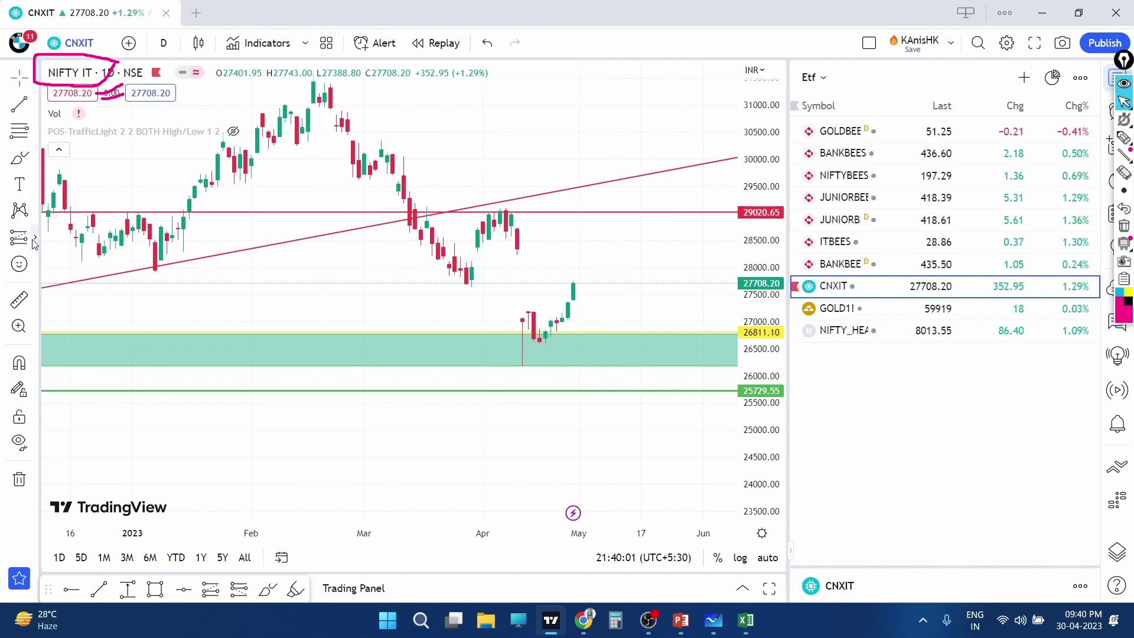
{"action": "left_click", "coordinate": [94, 356]}
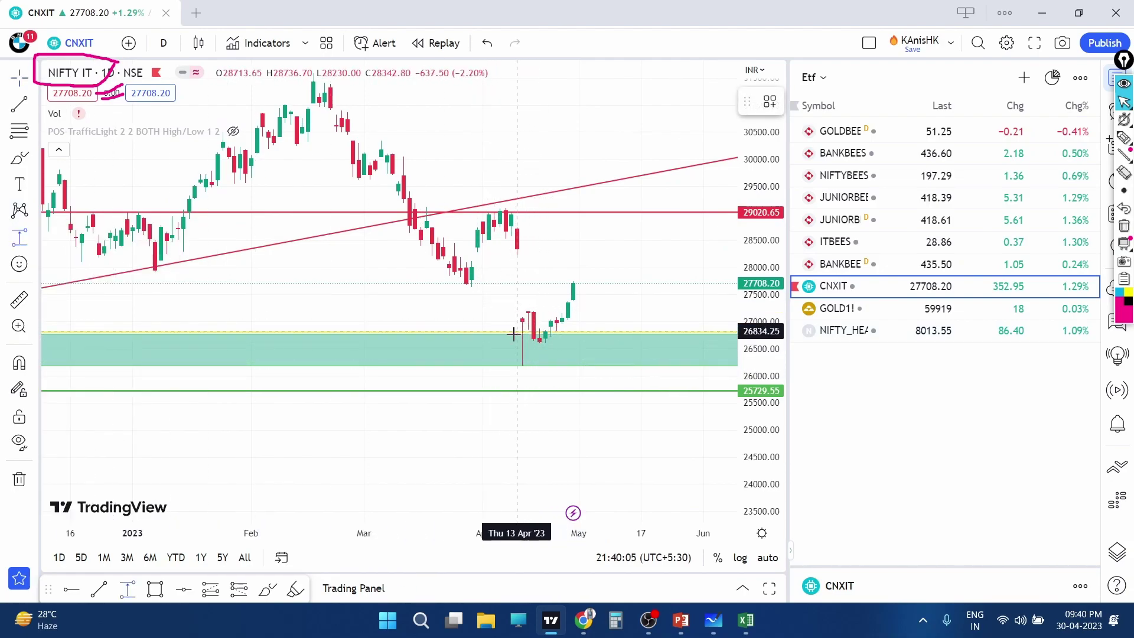
{"action": "left_click", "coordinate": [505, 339]}
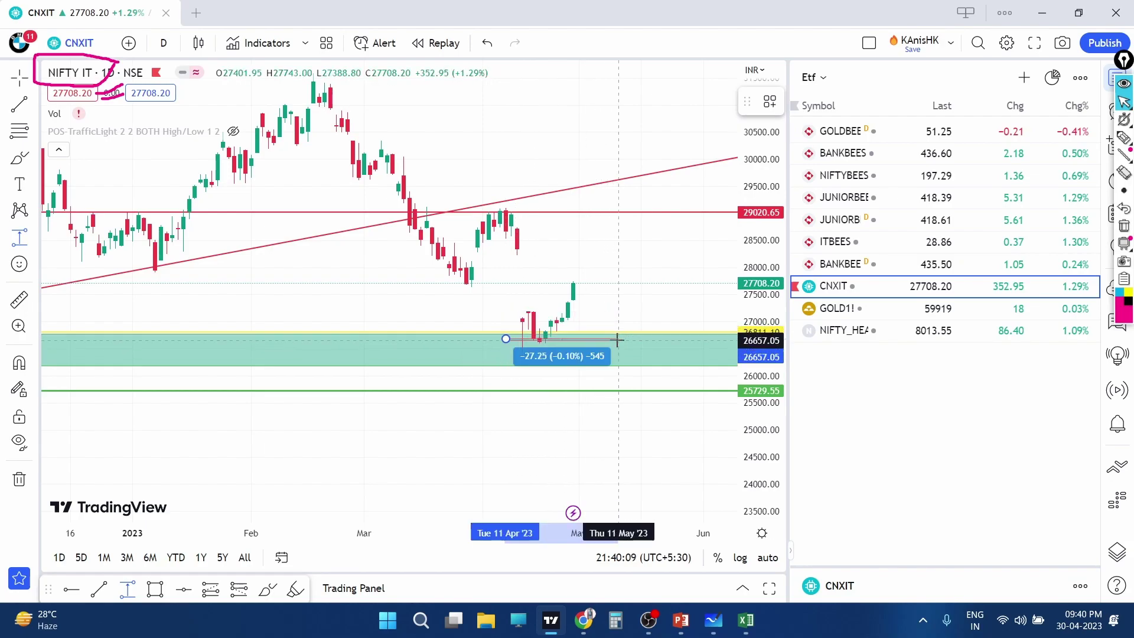
Step: End the price range at 11 May (−27.25, −0.10%), then sketch and clear pink marks
{"action": "left_click", "coordinate": [618, 339]}
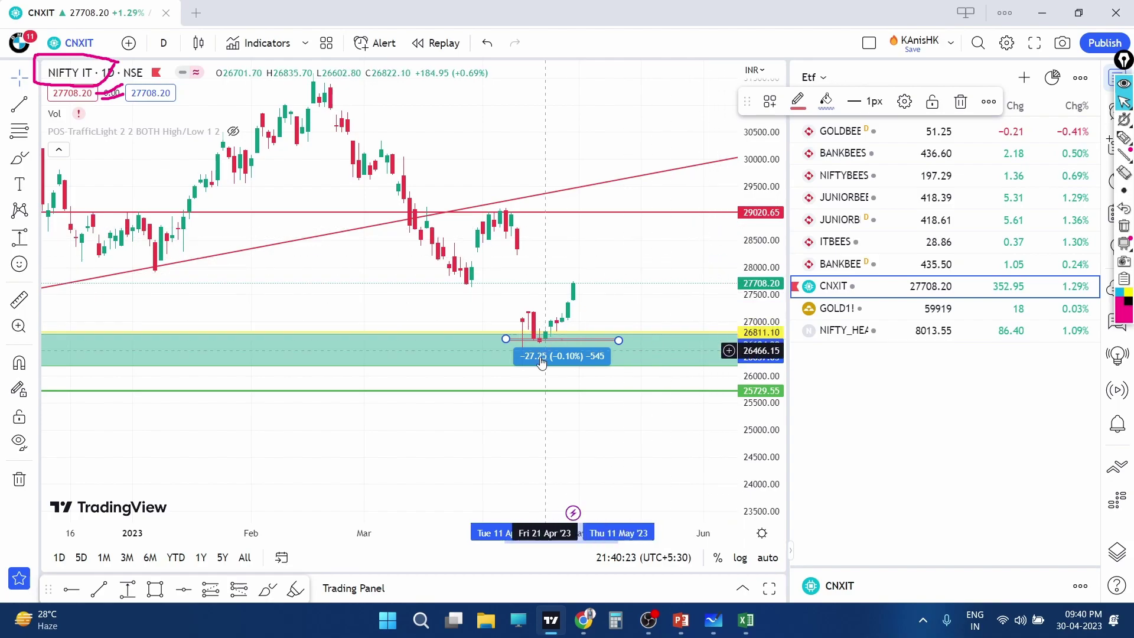
{"action": "mouse_move", "coordinate": [1122, 137]}
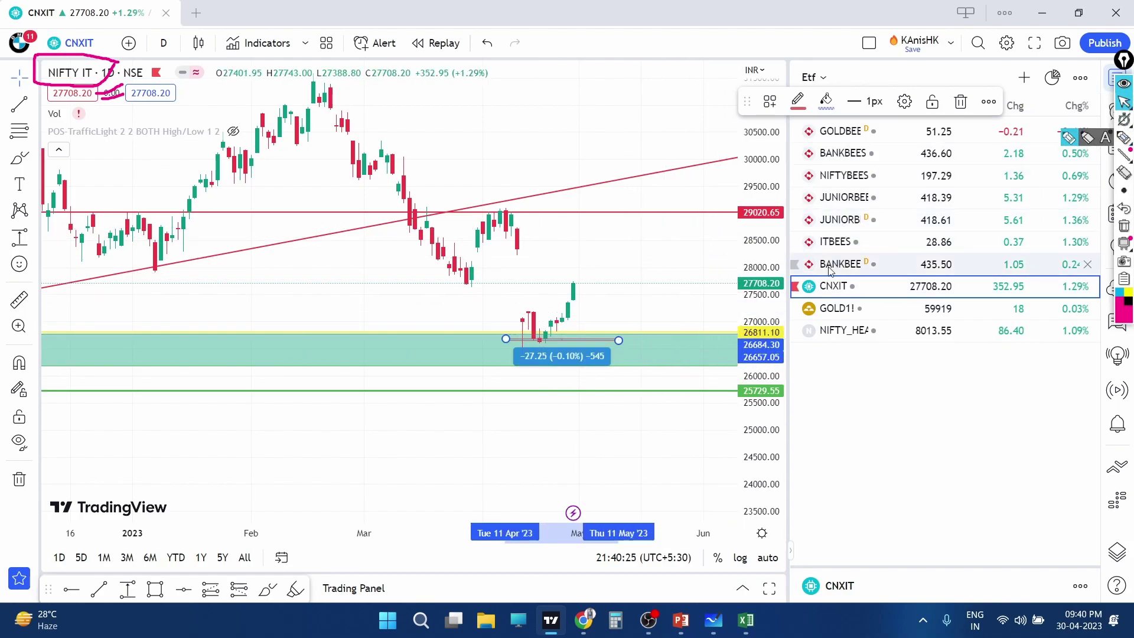
{"action": "left_click", "coordinate": [1123, 138]}
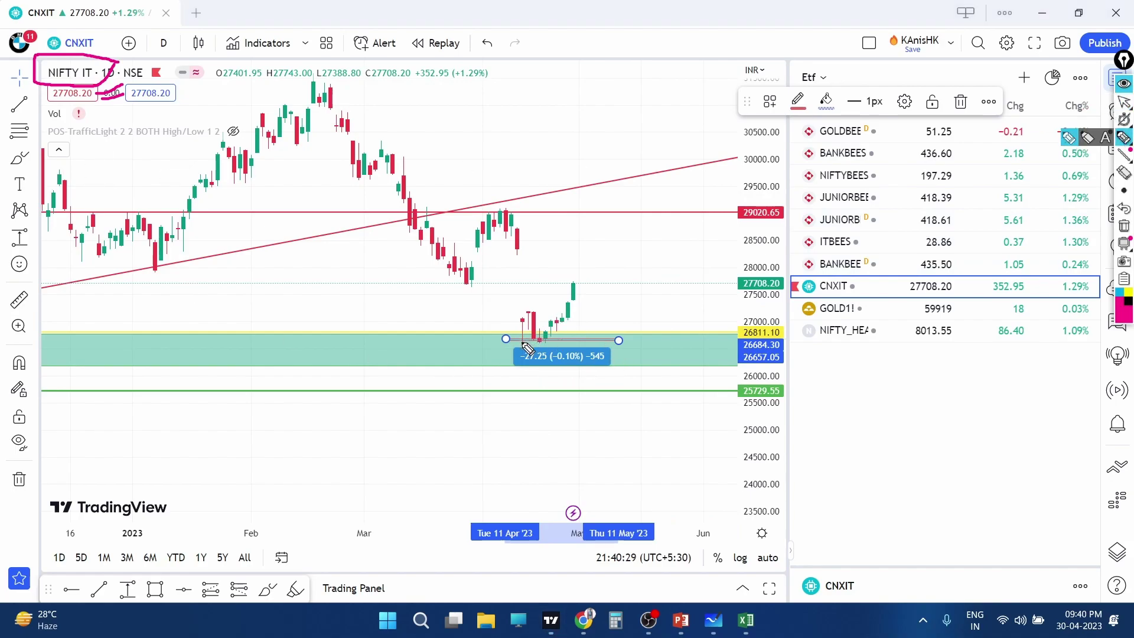
{"action": "left_click_drag", "start_coordinate": [523, 342], "coordinate": [583, 334]}
{"action": "left_click_drag", "start_coordinate": [544, 368], "coordinate": [605, 381]}
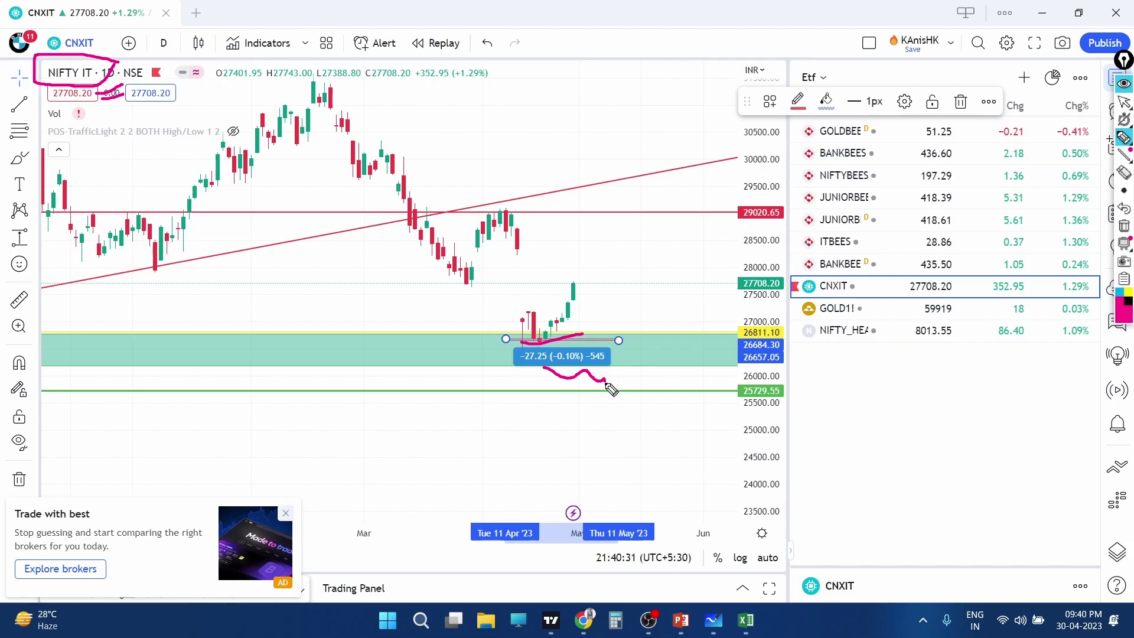
{"action": "mouse_move", "coordinate": [546, 339]}
{"action": "left_mouse_down"}
{"action": "mouse_move", "coordinate": [599, 302]}
{"action": "mouse_move", "coordinate": [540, 293]}
{"action": "mouse_move", "coordinate": [519, 340]}
{"action": "mouse_move", "coordinate": [612, 303]}
{"action": "mouse_move", "coordinate": [573, 304]}
{"action": "left_mouse_up"}
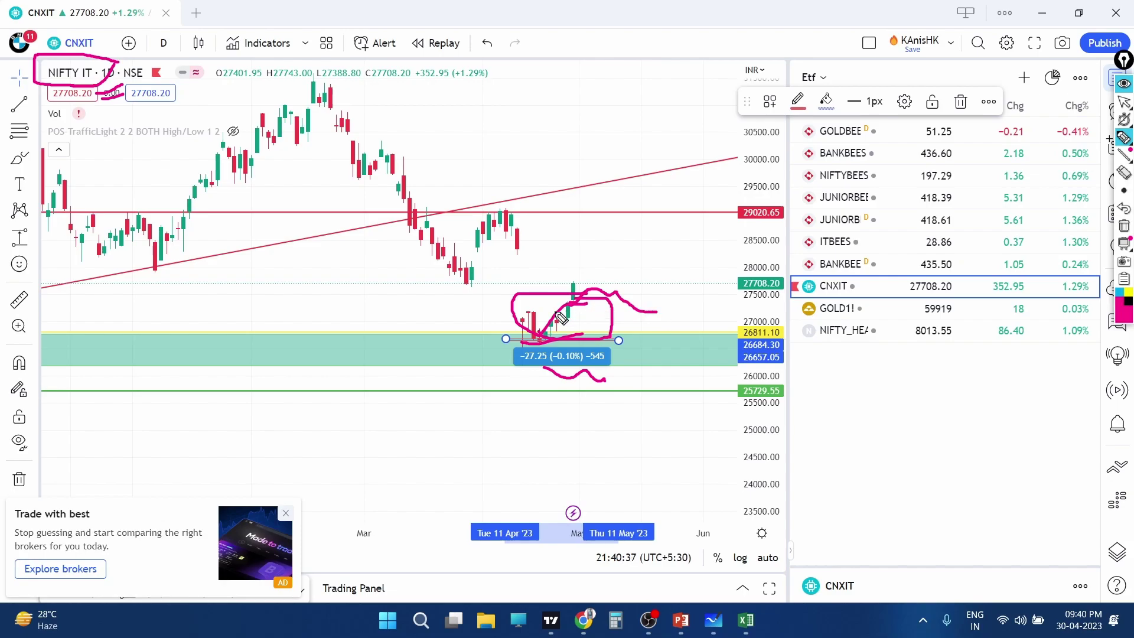
{"action": "left_click", "coordinate": [1124, 224]}
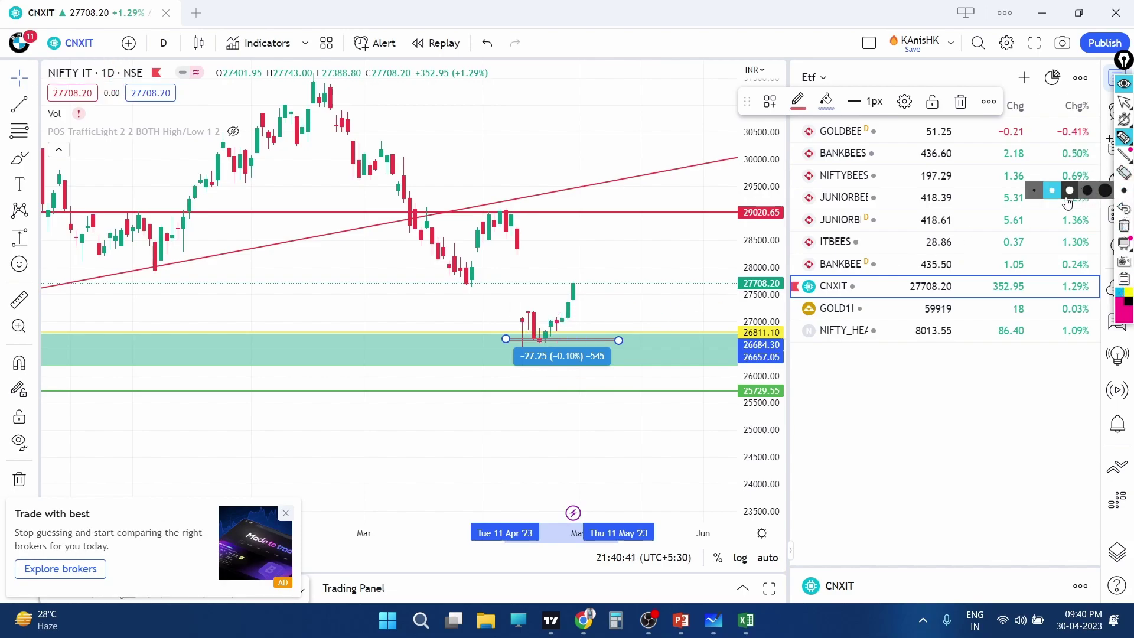
{"action": "mouse_move", "coordinate": [1123, 297]}
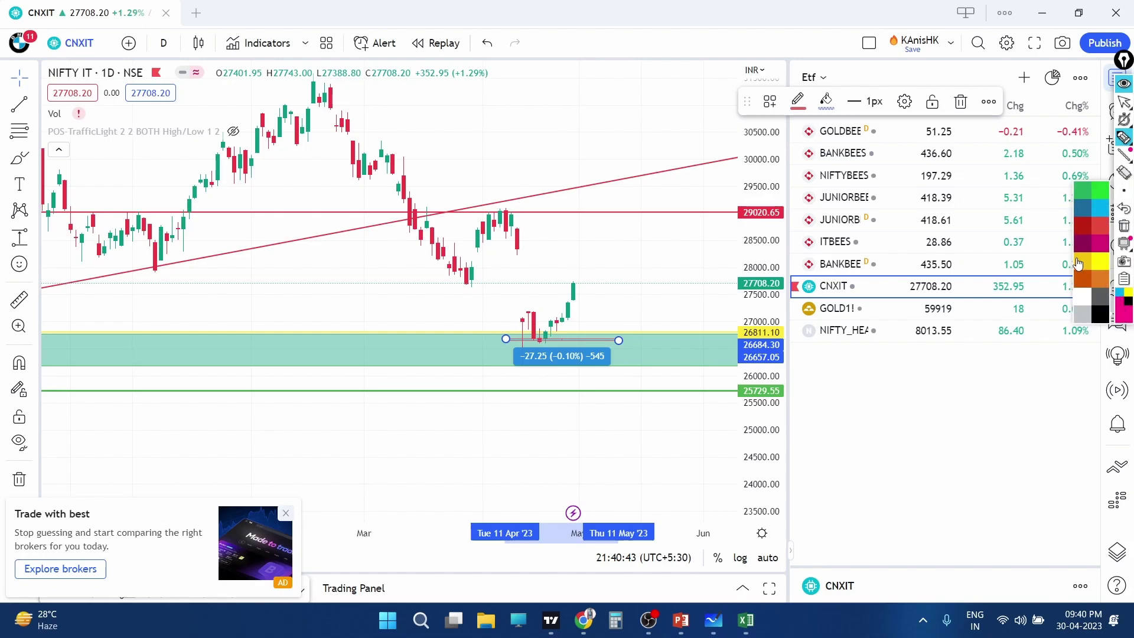
Step: Draw green marks across the latest candle tops, then erase all the ink
{"action": "left_click", "coordinate": [1083, 195]}
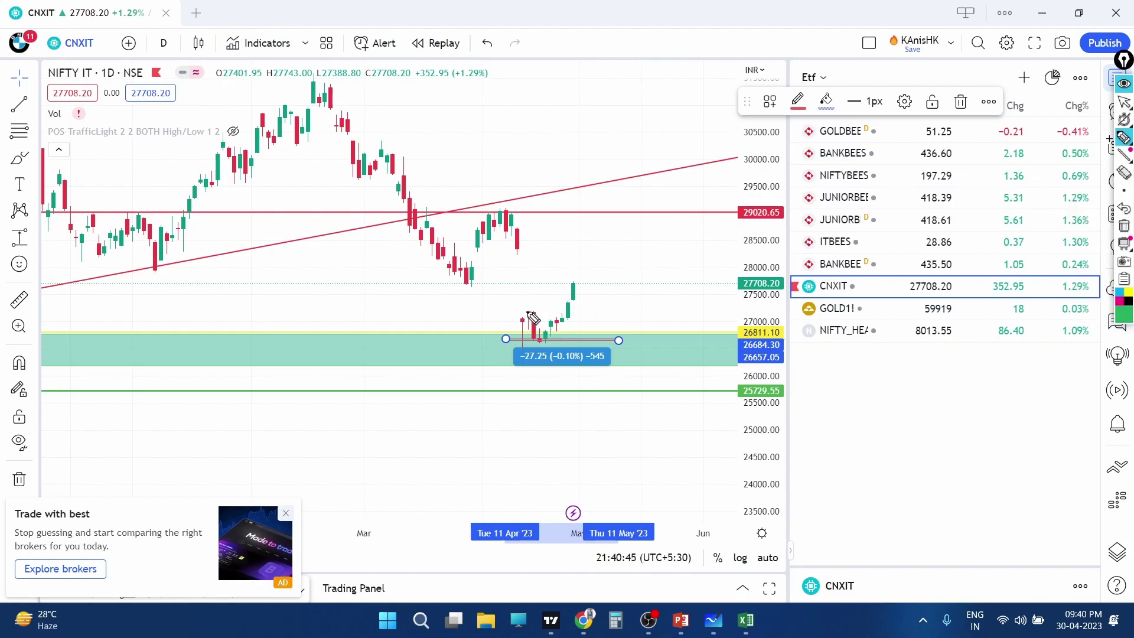
{"action": "left_click_drag", "start_coordinate": [535, 308], "coordinate": [620, 301]}
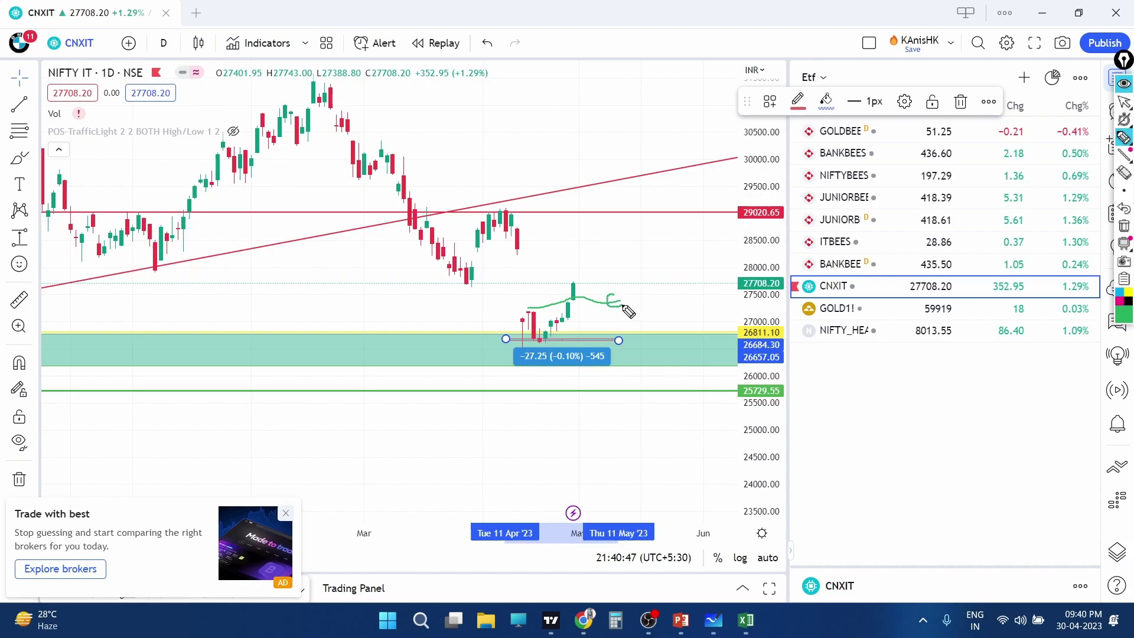
{"action": "mouse_move", "coordinate": [580, 282]}
{"action": "left_mouse_down"}
{"action": "mouse_move", "coordinate": [614, 276]}
{"action": "mouse_move", "coordinate": [633, 301]}
{"action": "mouse_move", "coordinate": [670, 297]}
{"action": "left_mouse_up"}
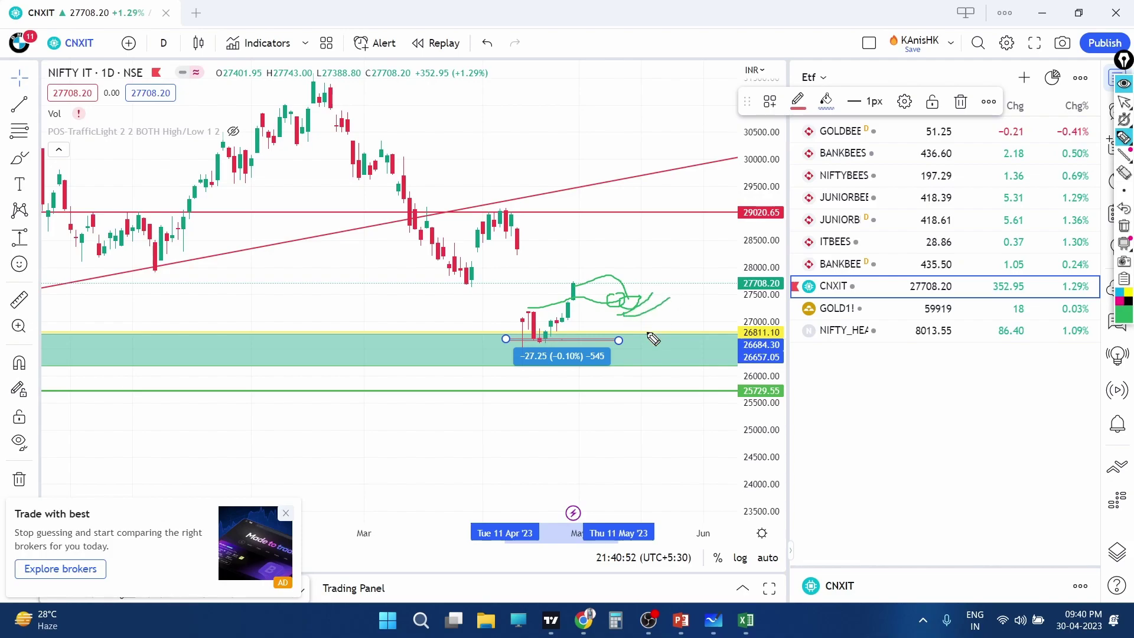
{"action": "left_click", "coordinate": [1124, 101]}
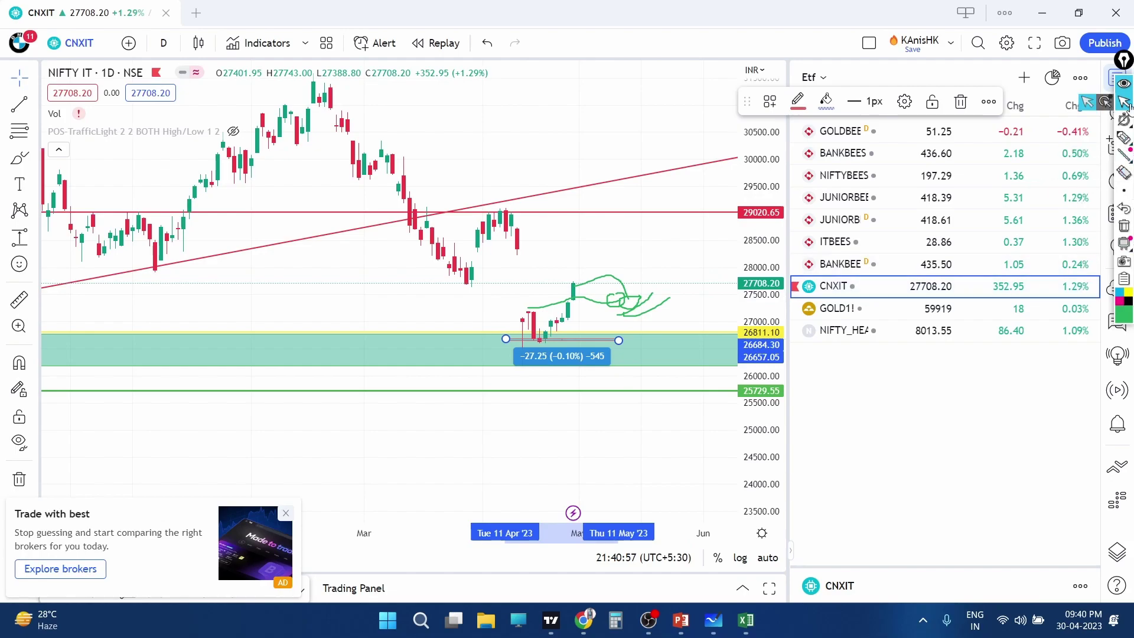
{"action": "left_click", "coordinate": [1123, 227]}
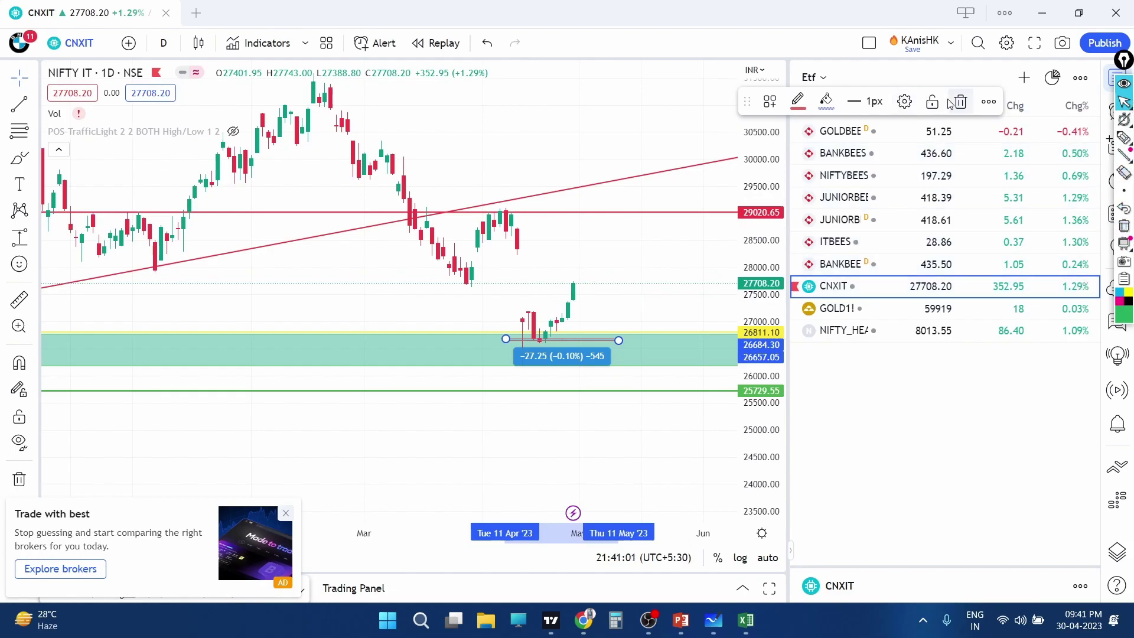
Step: Open the BANKNIFTY chart from the FUTURES watchlist
{"action": "left_click", "coordinate": [812, 77]}
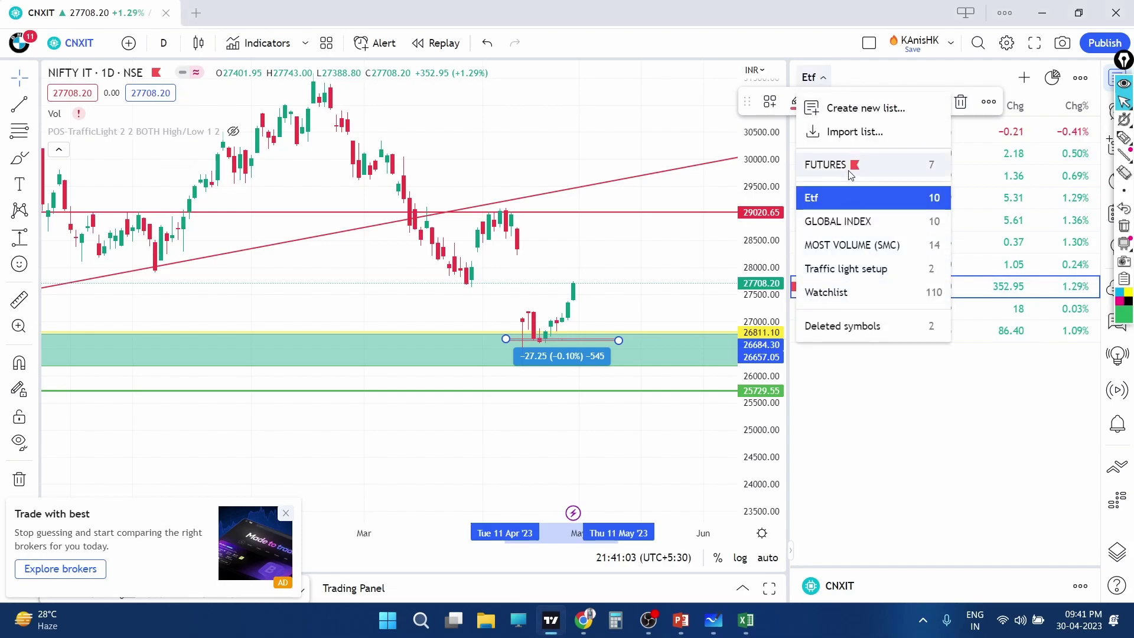
{"action": "left_click", "coordinate": [851, 166]}
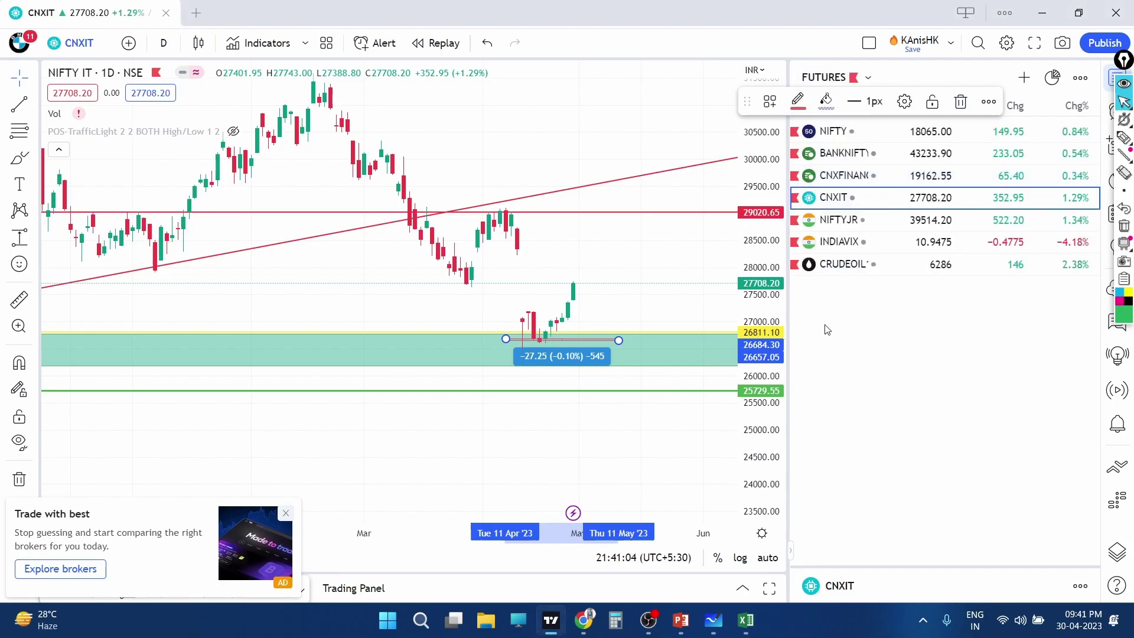
{"action": "left_click", "coordinate": [861, 158]}
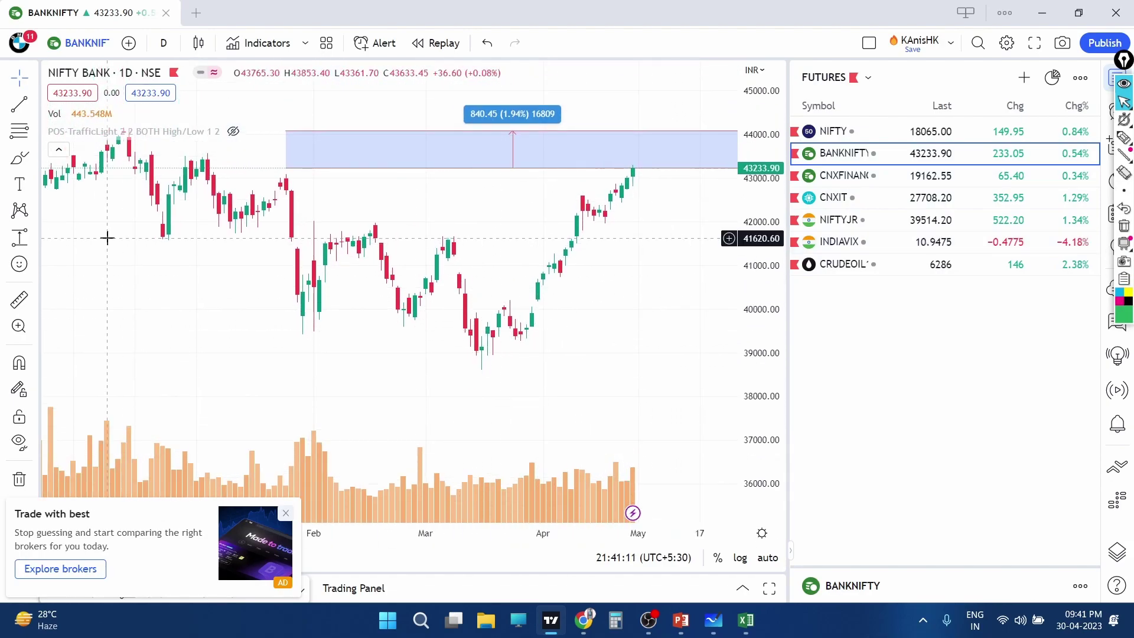
Step: Measure the rise off the March low, about 3.02%, and stretch the price scale
{"action": "left_click", "coordinate": [20, 237]}
{"action": "left_click", "coordinate": [437, 342]}
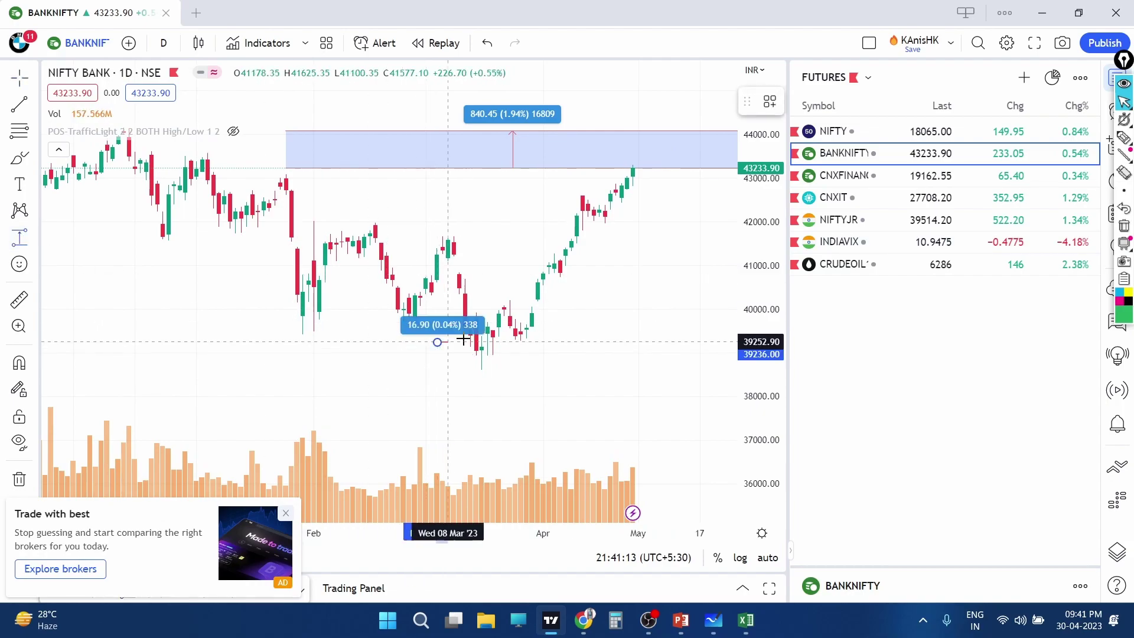
{"action": "left_click", "coordinate": [715, 282]}
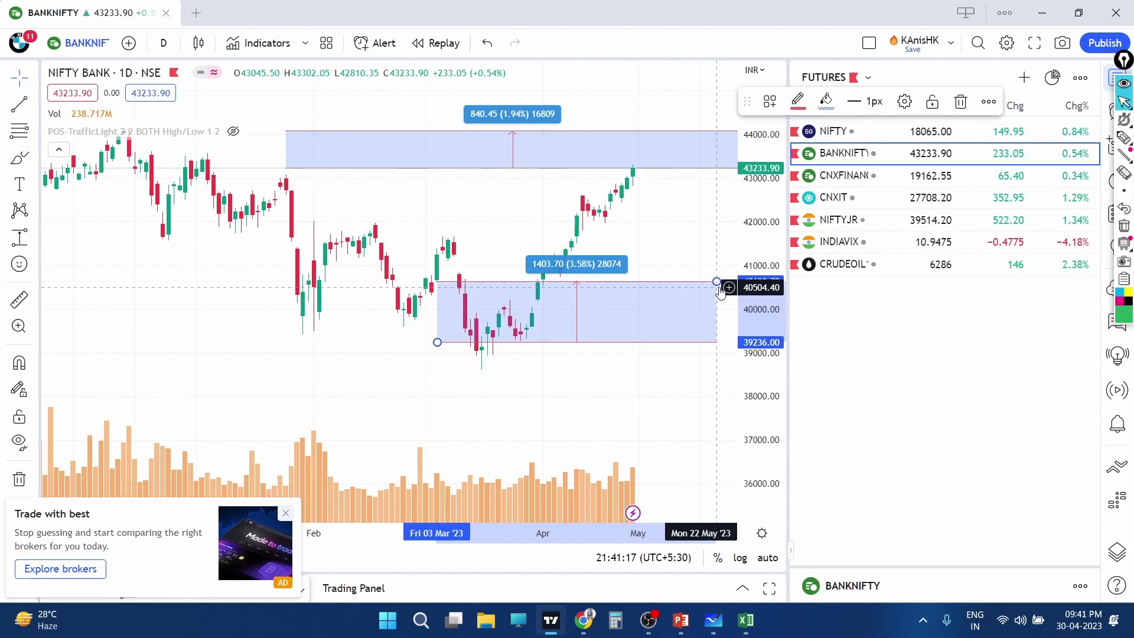
{"action": "mouse_move", "coordinate": [716, 281]}
{"action": "left_mouse_down"}
{"action": "mouse_move", "coordinate": [730, 298]}
{"action": "mouse_move", "coordinate": [705, 295]}
{"action": "left_mouse_up"}
{"action": "scroll", "coordinate": [310, 276], "scroll_direction": "right", "scroll_amount": 2}
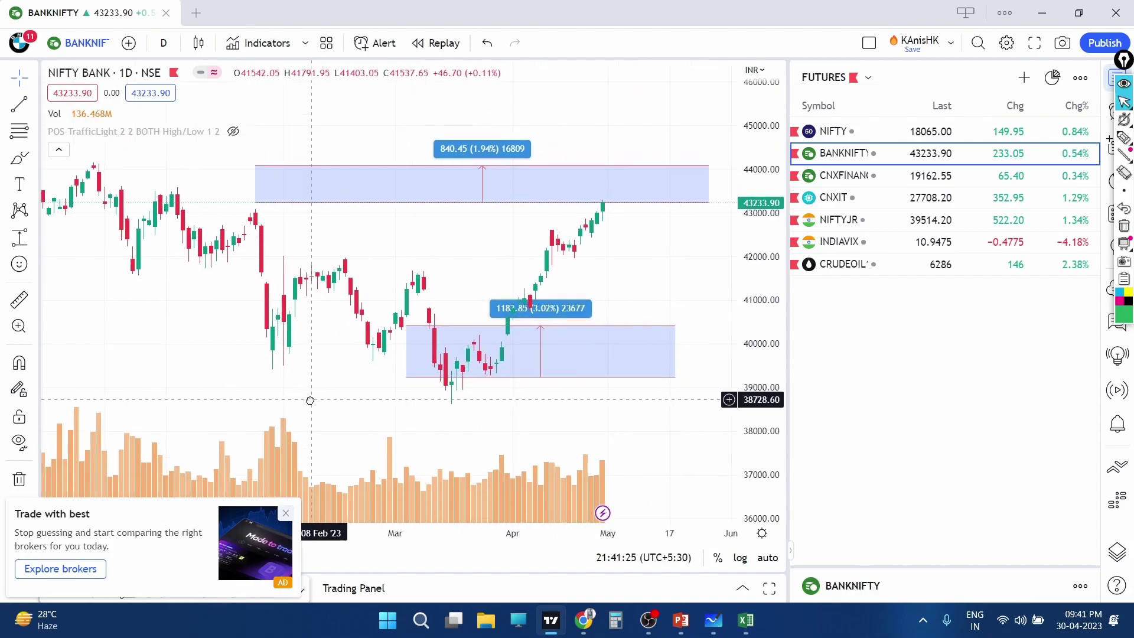
{"action": "scroll", "coordinate": [708, 366], "scroll_direction": "down", "scroll_amount": 2}
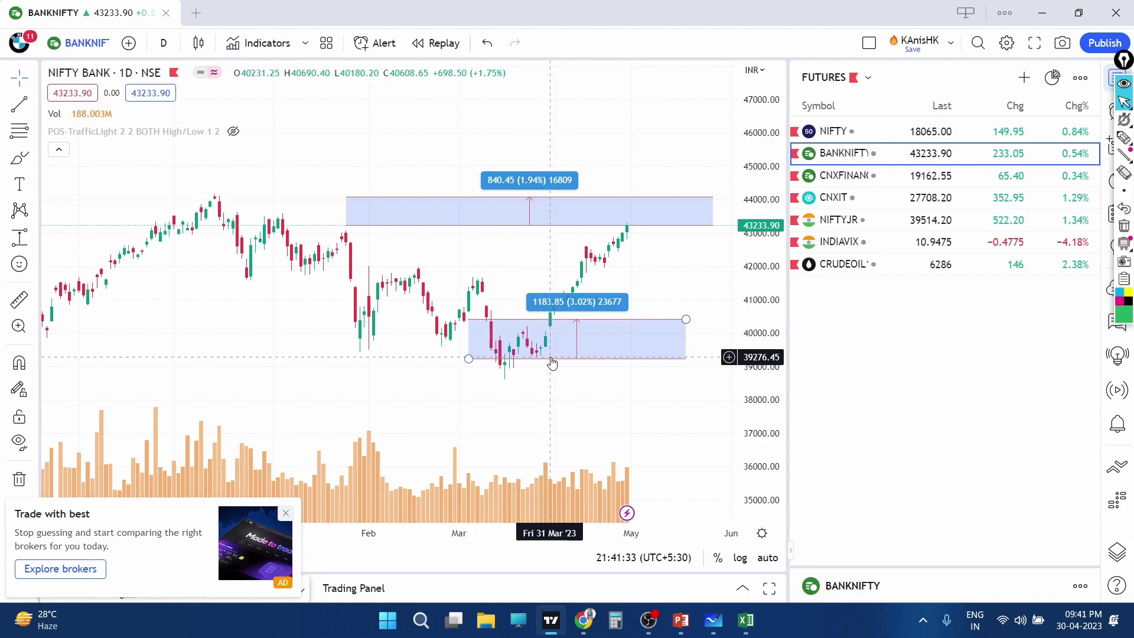
{"action": "scroll", "coordinate": [561, 399], "scroll_direction": "up", "scroll_amount": 2}
{"action": "scroll", "coordinate": [534, 412], "scroll_direction": "up", "scroll_amount": 2}
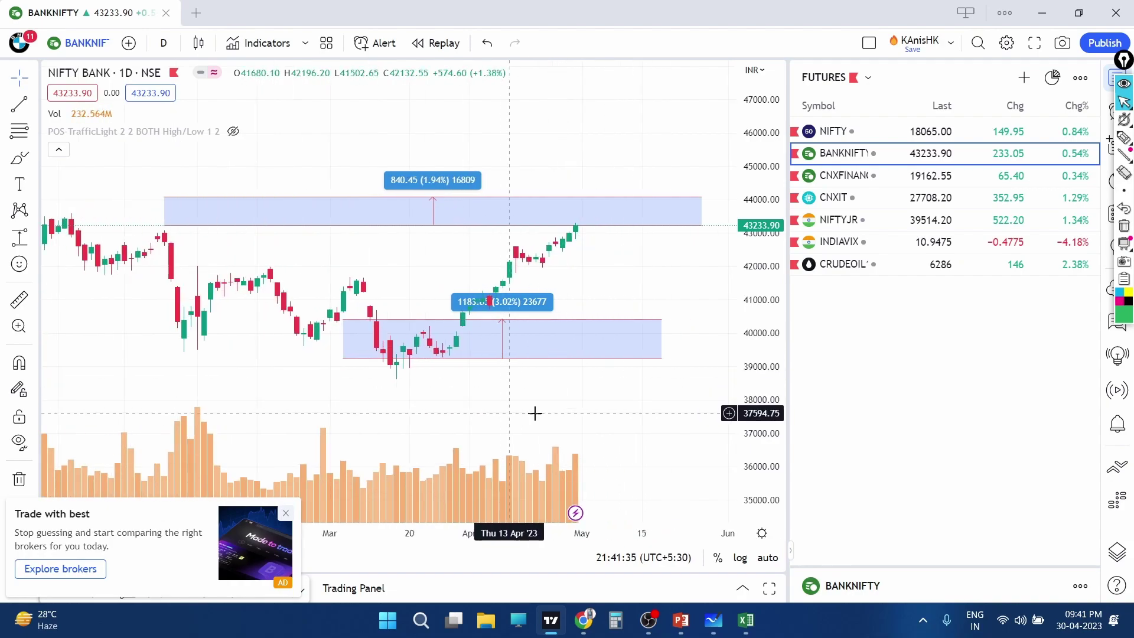
{"action": "left_click_drag", "start_coordinate": [779, 427], "coordinate": [779, 378]}
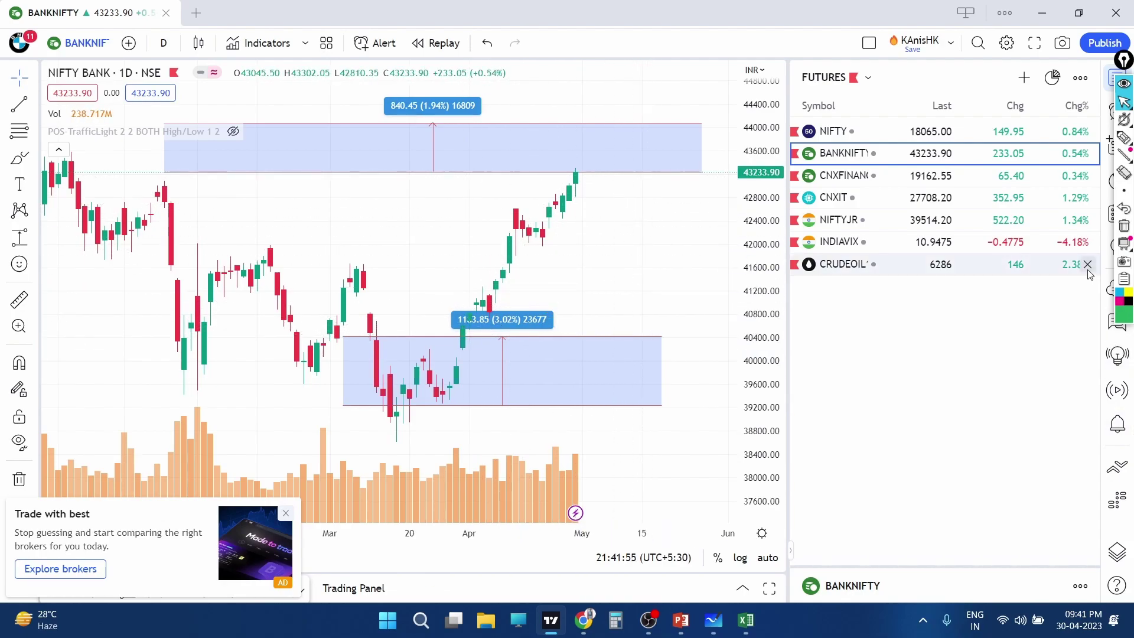
Step: Circle the April rally in green, then erase the circle
{"action": "left_click", "coordinate": [1124, 138]}
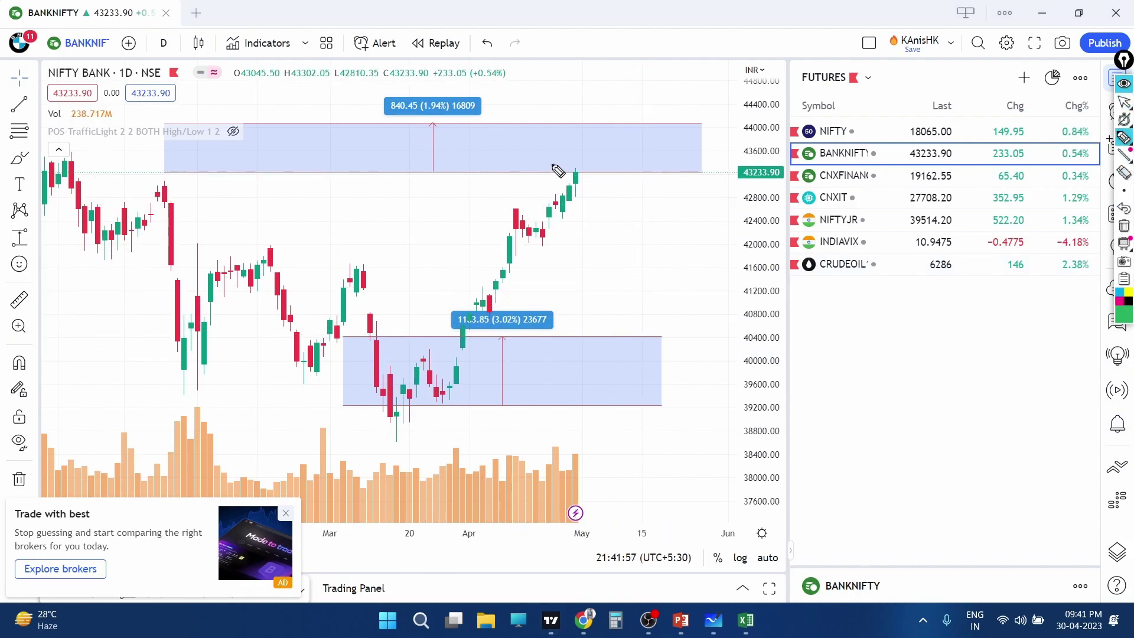
{"action": "mouse_move", "coordinate": [554, 165]}
{"action": "left_mouse_down"}
{"action": "mouse_move", "coordinate": [481, 330]}
{"action": "mouse_move", "coordinate": [499, 181]}
{"action": "left_mouse_up"}
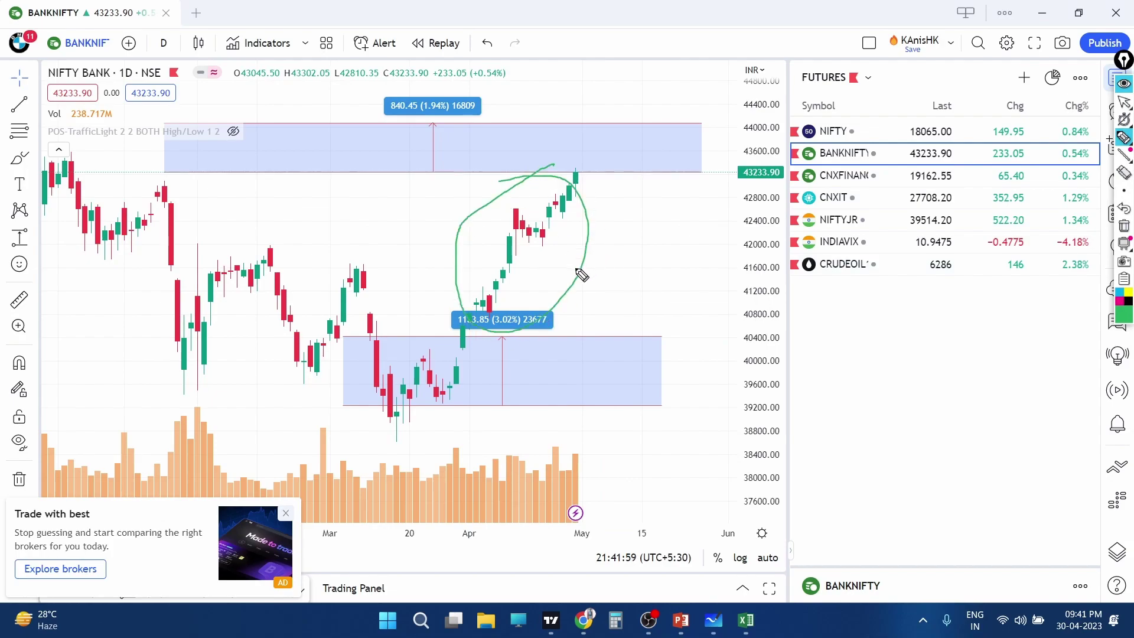
{"action": "left_click", "coordinate": [1123, 102]}
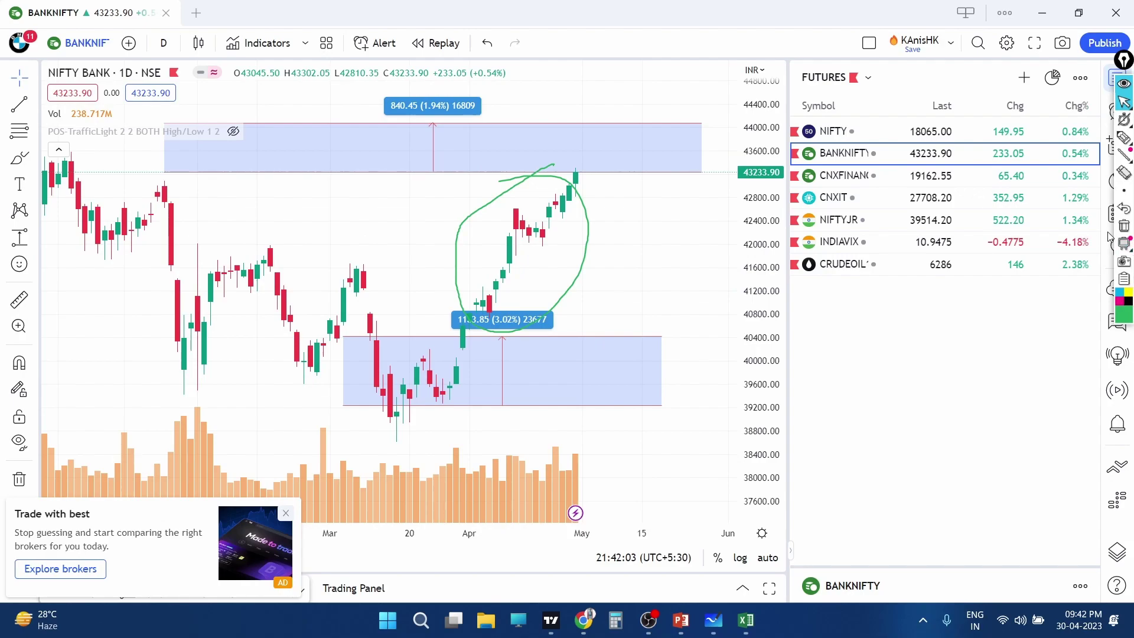
{"action": "left_click", "coordinate": [1124, 227]}
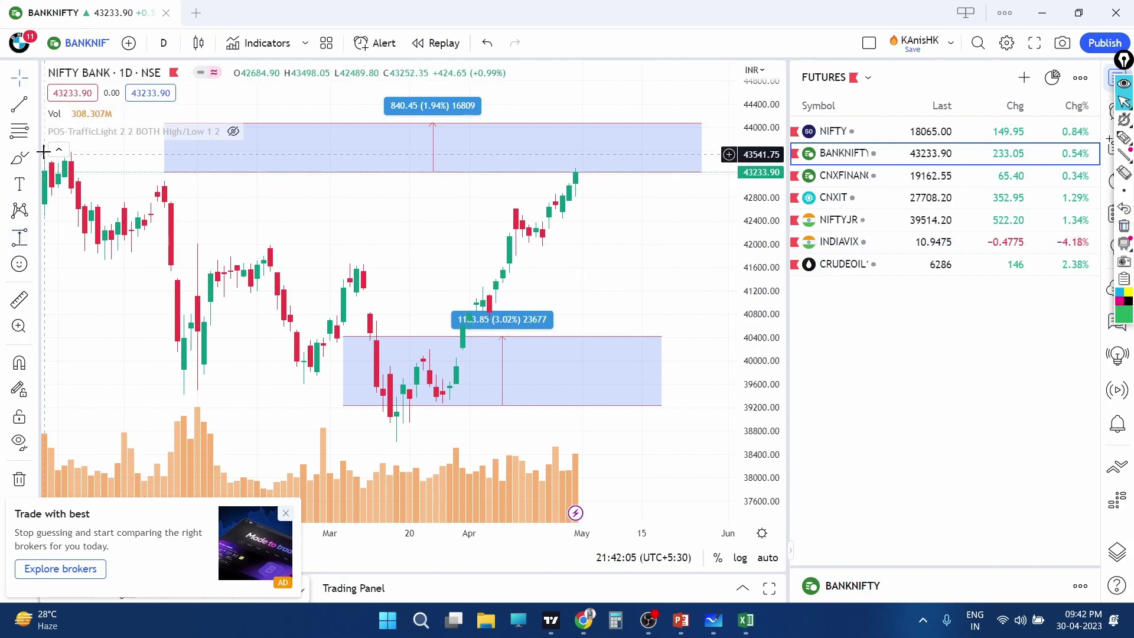
Step: Delete both measured price ranges and hide the price candles
{"action": "left_click", "coordinate": [482, 340]}
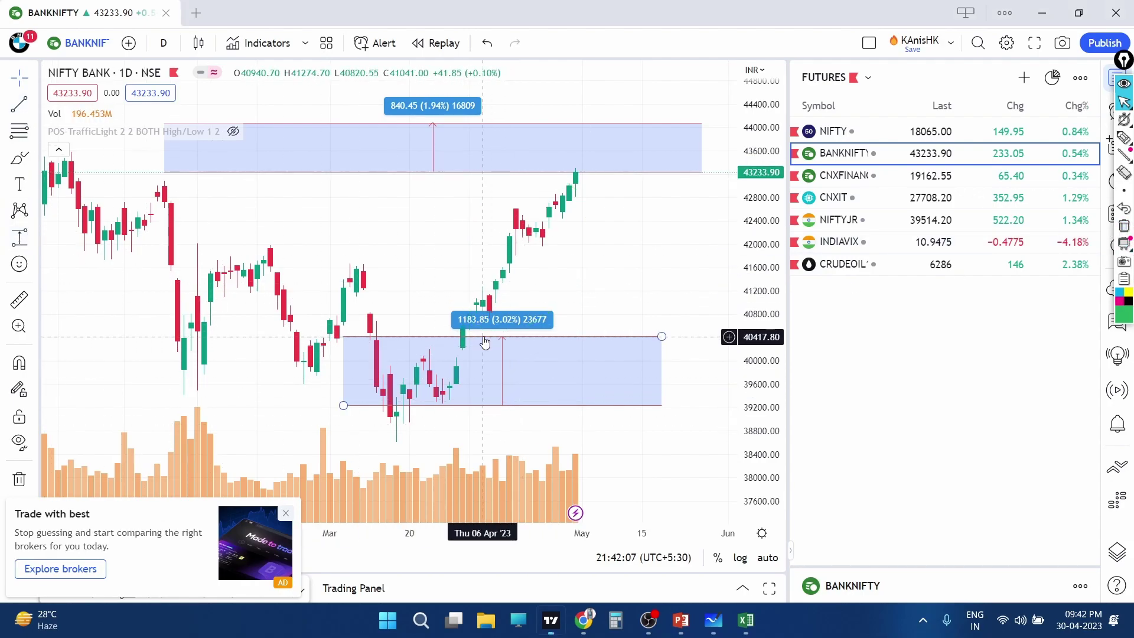
{"action": "left_click", "coordinate": [960, 101]}
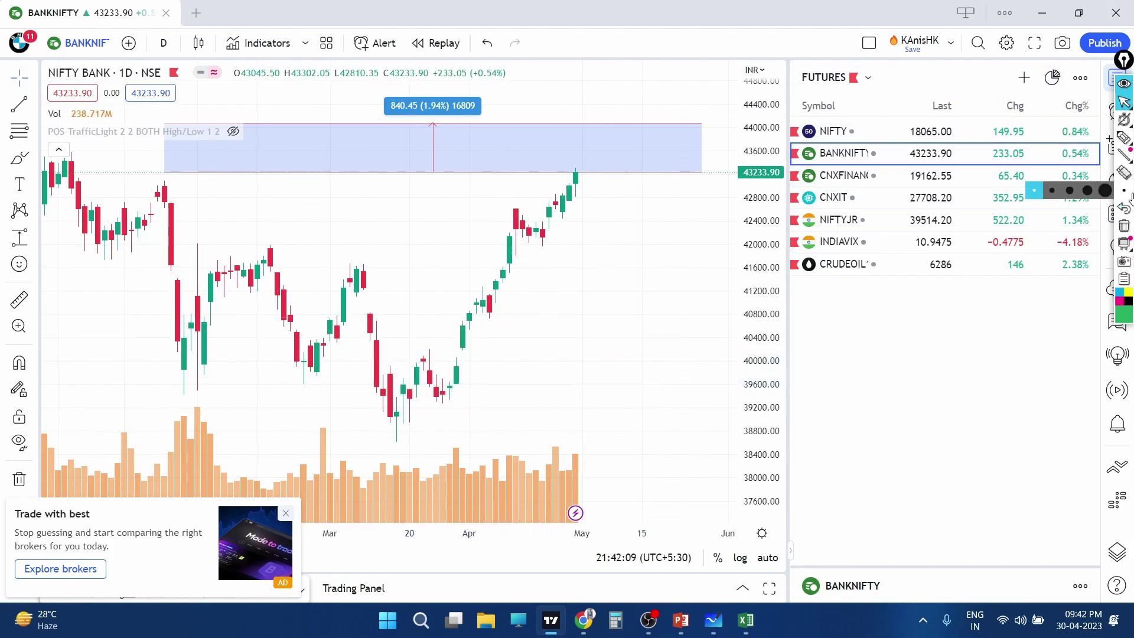
{"action": "left_click", "coordinate": [195, 72]}
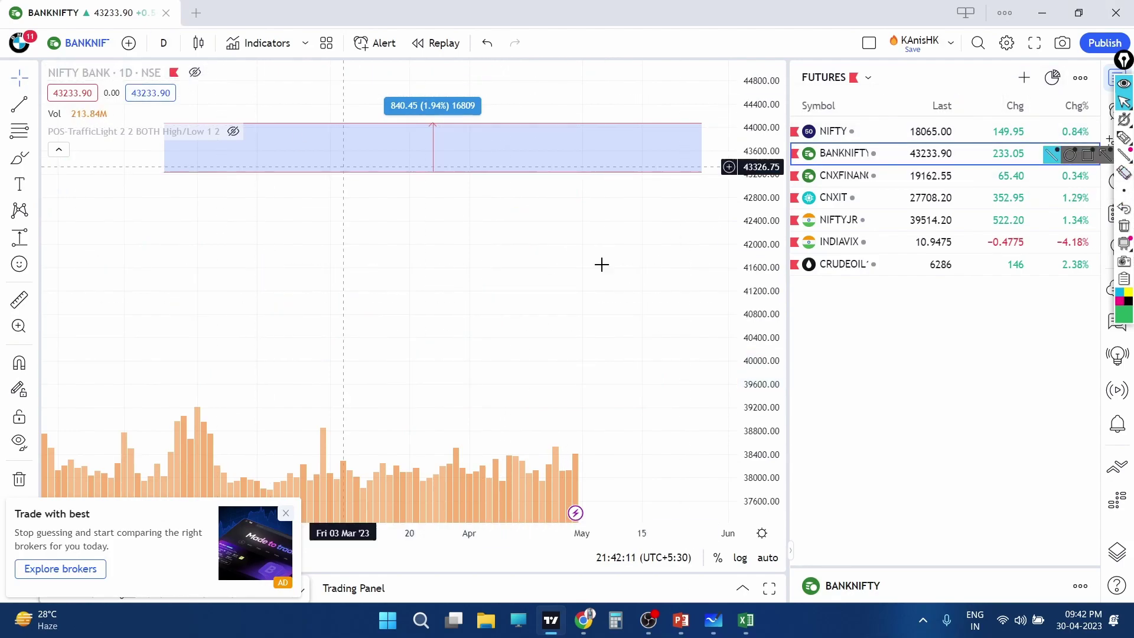
{"action": "left_click", "coordinate": [529, 173]}
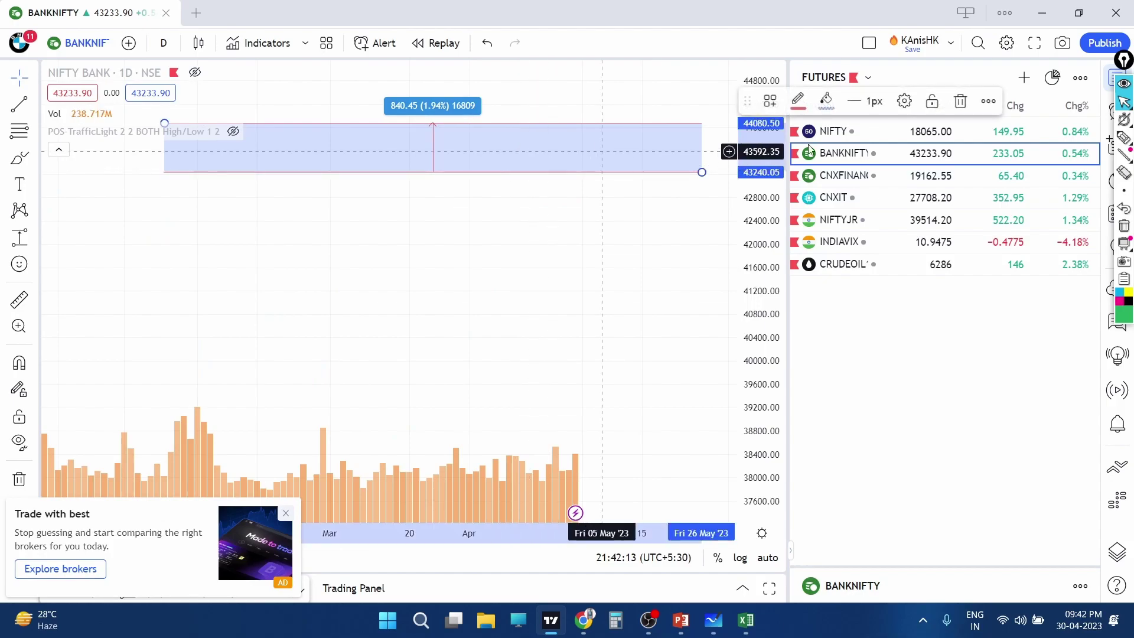
{"action": "left_click", "coordinate": [960, 101]}
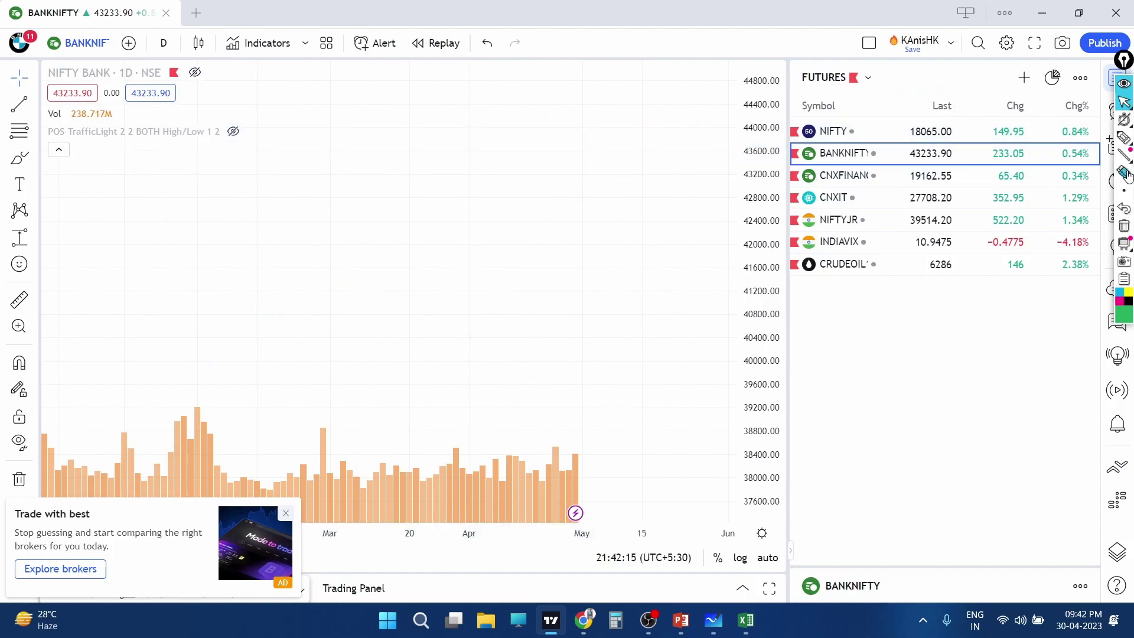
Step: Hand-write NIFTY in green over the blank Bank Nifty chart
{"action": "left_click", "coordinate": [1124, 138]}
{"action": "mouse_move", "coordinate": [342, 208]}
{"action": "left_mouse_down"}
{"action": "mouse_move", "coordinate": [370, 170]}
{"action": "mouse_move", "coordinate": [394, 192]}
{"action": "mouse_move", "coordinate": [412, 154]}
{"action": "mouse_move", "coordinate": [477, 132]}
{"action": "left_mouse_up"}
{"action": "left_click_drag", "start_coordinate": [462, 140], "coordinate": [462, 173]}
{"action": "left_click_drag", "start_coordinate": [515, 135], "coordinate": [578, 120]}
{"action": "left_click_drag", "start_coordinate": [545, 173], "coordinate": [603, 145]}
{"action": "left_click_drag", "start_coordinate": [582, 102], "coordinate": [608, 124]}
Step: Add a 3 with letters below NIFTY, enclose the notes in an oval, then erase all ink
{"action": "left_click_drag", "start_coordinate": [360, 290], "coordinate": [374, 342]}
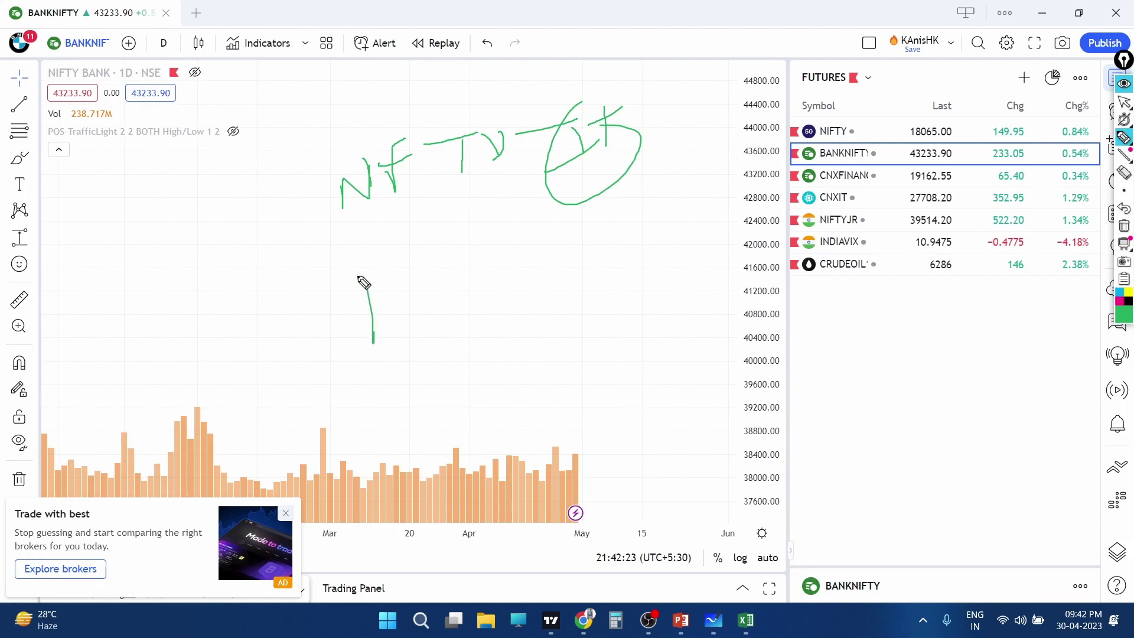
{"action": "mouse_move", "coordinate": [413, 246]}
{"action": "left_mouse_down"}
{"action": "mouse_move", "coordinate": [412, 295]}
{"action": "mouse_move", "coordinate": [365, 314]}
{"action": "left_mouse_up"}
{"action": "left_click_drag", "start_coordinate": [406, 226], "coordinate": [374, 255]}
{"action": "mouse_move", "coordinate": [464, 234]}
{"action": "left_mouse_down"}
{"action": "mouse_move", "coordinate": [474, 284]}
{"action": "mouse_move", "coordinate": [489, 278]}
{"action": "left_mouse_up"}
{"action": "mouse_move", "coordinate": [465, 259]}
{"action": "left_mouse_down"}
{"action": "mouse_move", "coordinate": [499, 254]}
{"action": "mouse_move", "coordinate": [515, 267]}
{"action": "mouse_move", "coordinate": [545, 247]}
{"action": "left_mouse_up"}
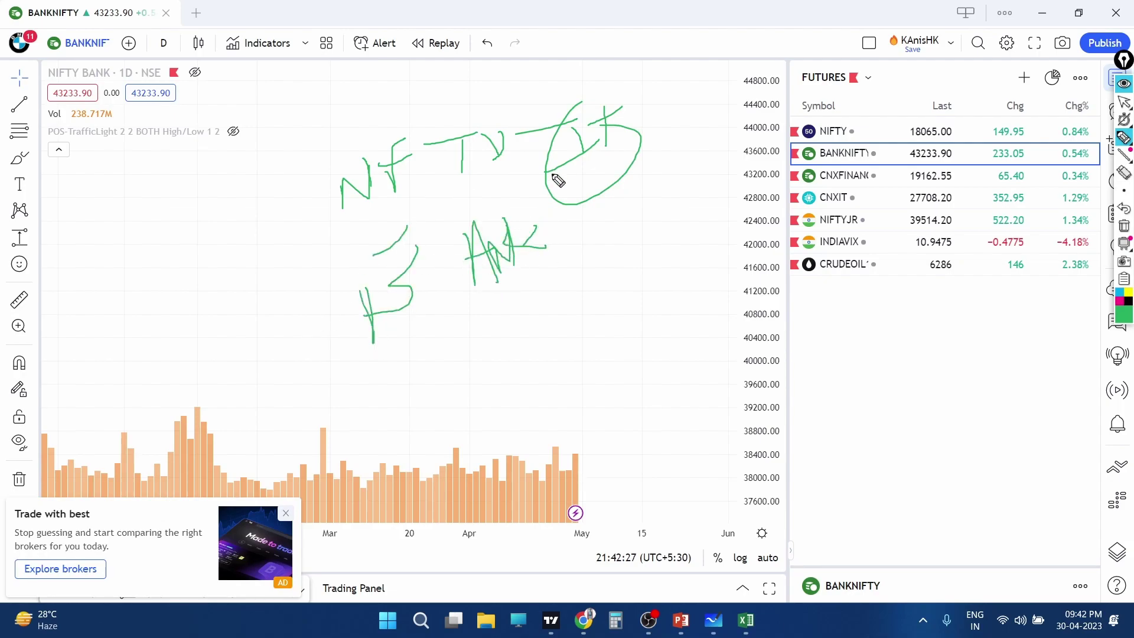
{"action": "mouse_move", "coordinate": [558, 180]}
{"action": "left_mouse_down"}
{"action": "mouse_move", "coordinate": [519, 107]}
{"action": "mouse_move", "coordinate": [762, 248]}
{"action": "left_mouse_up"}
{"action": "left_click_drag", "start_coordinate": [469, 383], "coordinate": [727, 229]}
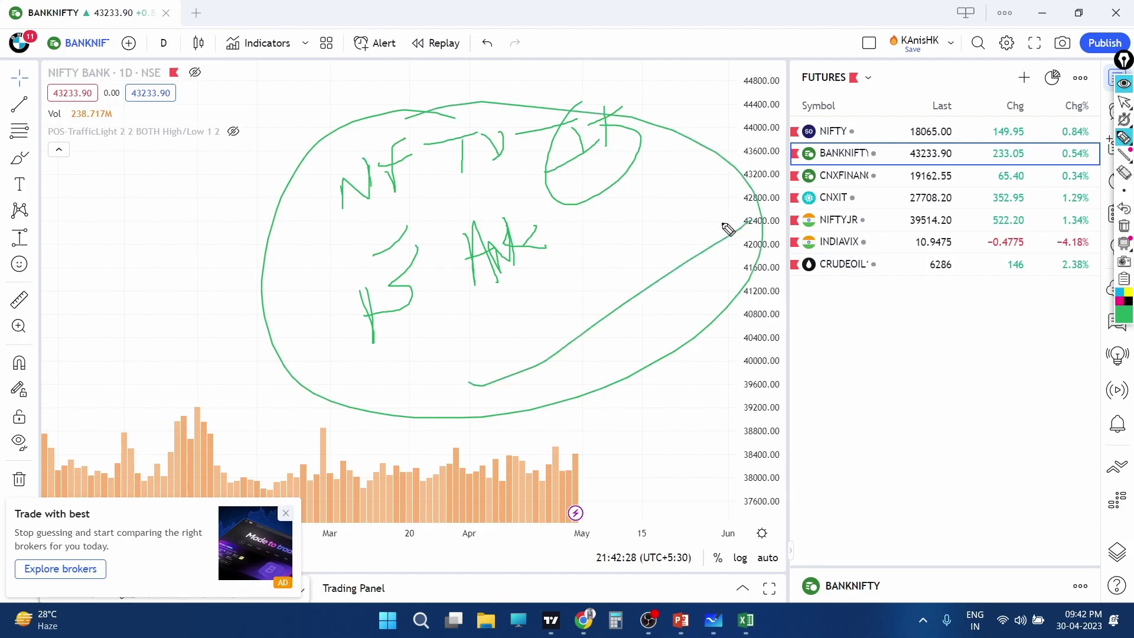
{"action": "left_click", "coordinate": [1124, 102]}
{"action": "left_click", "coordinate": [1123, 232]}
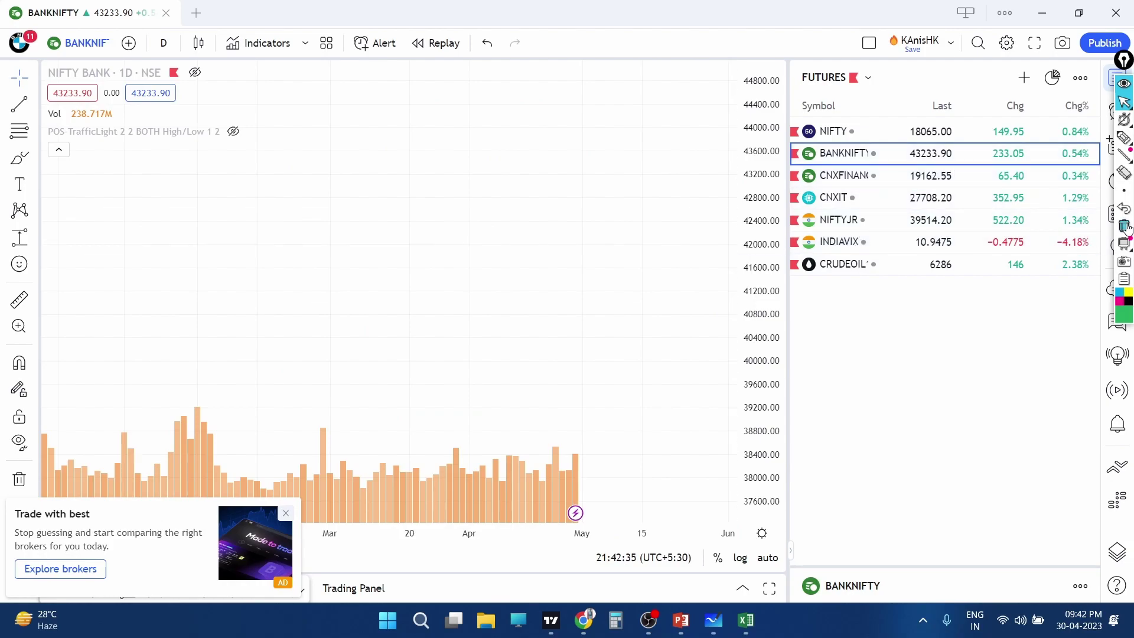
Step: Handwrite LossX on the Nifty Bank chart with the freehand pen and circle it
{"action": "left_click", "coordinate": [1124, 137]}
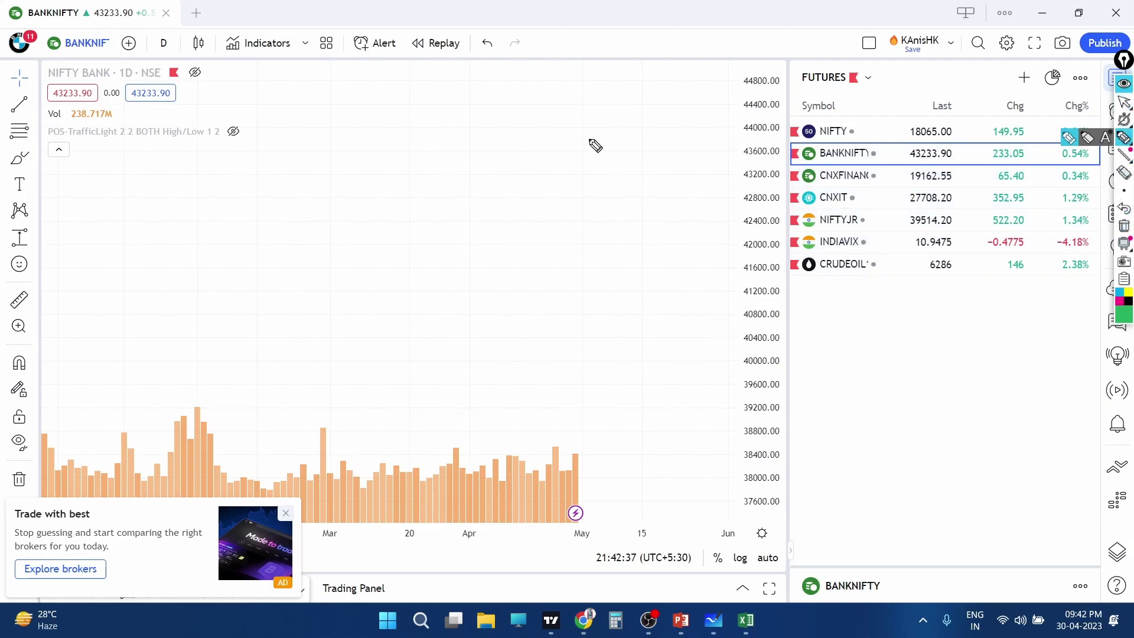
{"action": "mouse_move", "coordinate": [429, 143]}
{"action": "left_mouse_down"}
{"action": "mouse_move", "coordinate": [413, 232]}
{"action": "mouse_move", "coordinate": [455, 224]}
{"action": "left_mouse_up"}
{"action": "mouse_move", "coordinate": [473, 179]}
{"action": "left_mouse_down"}
{"action": "mouse_move", "coordinate": [469, 199]}
{"action": "mouse_move", "coordinate": [493, 207]}
{"action": "left_mouse_up"}
{"action": "left_click_drag", "start_coordinate": [574, 144], "coordinate": [539, 226]}
{"action": "mouse_move", "coordinate": [609, 137]}
{"action": "left_mouse_down"}
{"action": "mouse_move", "coordinate": [579, 199]}
{"action": "mouse_move", "coordinate": [651, 239]}
{"action": "left_mouse_up"}
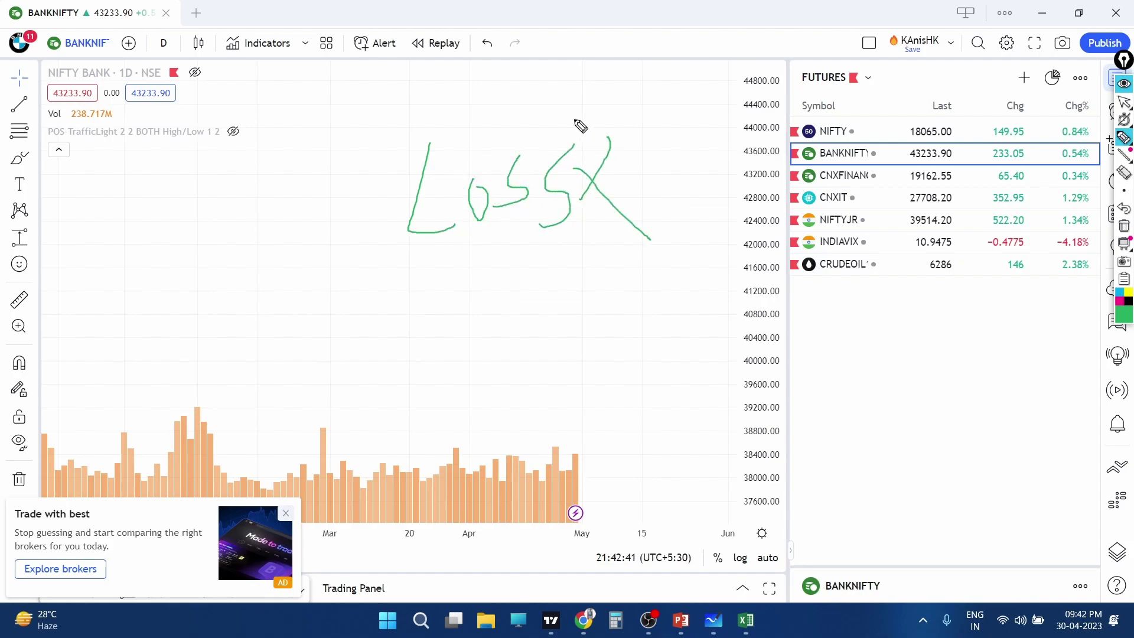
{"action": "left_click_drag", "start_coordinate": [577, 121], "coordinate": [468, 126]}
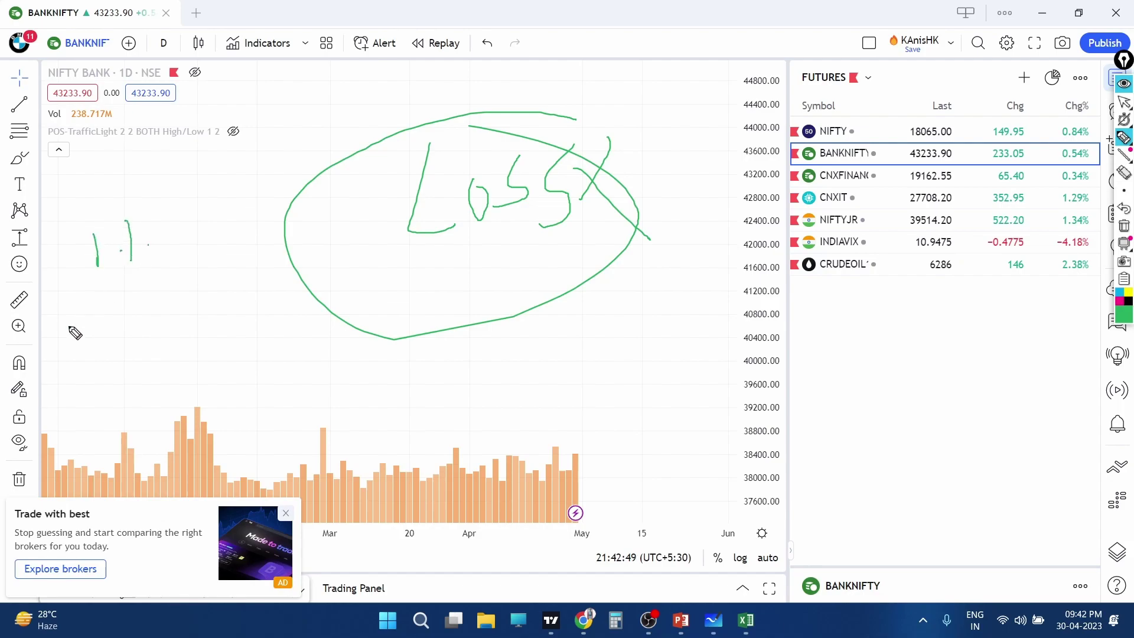
Step: Add circled numbers at left, an underlined word below the oval, and a loop across the top
{"action": "mouse_move", "coordinate": [72, 323]}
{"action": "left_mouse_down"}
{"action": "mouse_move", "coordinate": [128, 319]}
{"action": "mouse_move", "coordinate": [194, 355]}
{"action": "left_mouse_up"}
{"action": "left_click", "coordinate": [177, 341]}
{"action": "mouse_move", "coordinate": [193, 269]}
{"action": "left_mouse_down"}
{"action": "mouse_move", "coordinate": [127, 179]}
{"action": "mouse_move", "coordinate": [76, 324]}
{"action": "mouse_move", "coordinate": [206, 355]}
{"action": "mouse_move", "coordinate": [203, 272]}
{"action": "mouse_move", "coordinate": [405, 405]}
{"action": "left_mouse_up"}
{"action": "mouse_move", "coordinate": [395, 366]}
{"action": "left_mouse_down"}
{"action": "mouse_move", "coordinate": [437, 354]}
{"action": "mouse_move", "coordinate": [473, 392]}
{"action": "mouse_move", "coordinate": [493, 354]}
{"action": "mouse_move", "coordinate": [509, 366]}
{"action": "mouse_move", "coordinate": [535, 323]}
{"action": "left_mouse_up"}
{"action": "mouse_move", "coordinate": [535, 334]}
{"action": "left_mouse_down"}
{"action": "mouse_move", "coordinate": [539, 352]}
{"action": "mouse_move", "coordinate": [616, 328]}
{"action": "mouse_move", "coordinate": [653, 299]}
{"action": "mouse_move", "coordinate": [706, 353]}
{"action": "left_mouse_up"}
{"action": "left_click_drag", "start_coordinate": [450, 439], "coordinate": [721, 350]}
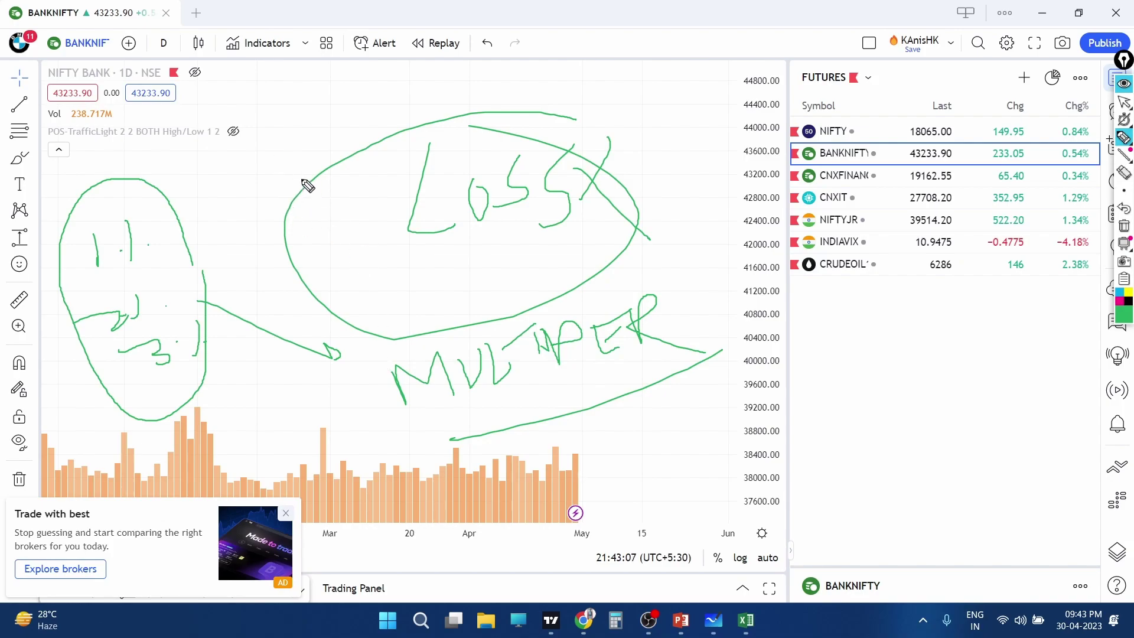
{"action": "left_click_drag", "start_coordinate": [274, 198], "coordinate": [378, 114]}
{"action": "left_click_drag", "start_coordinate": [296, 100], "coordinate": [302, 166]}
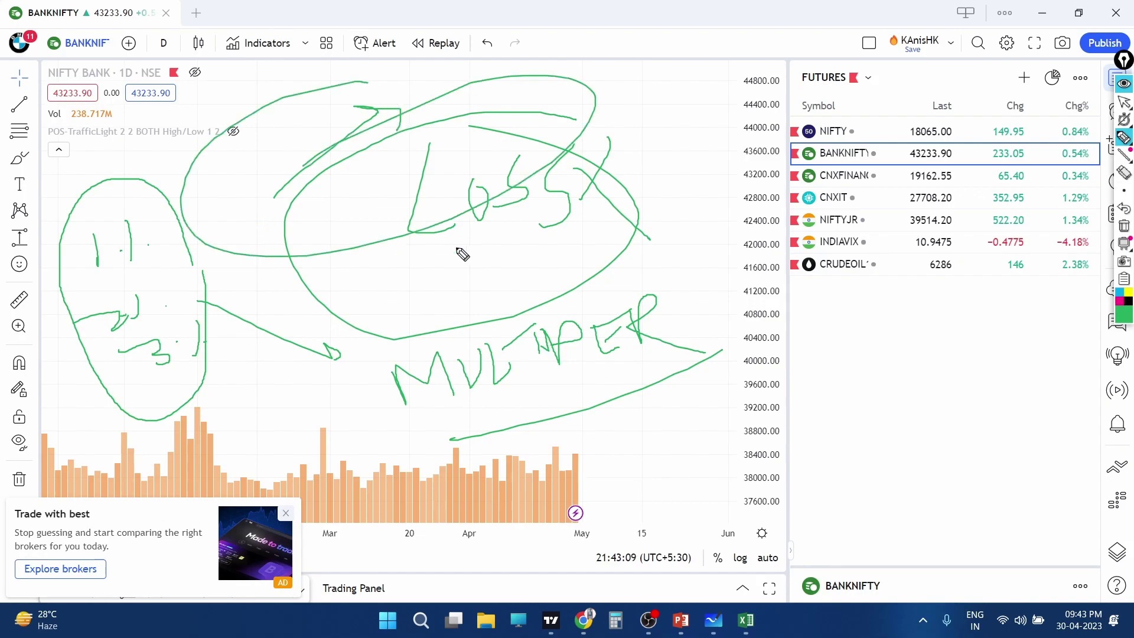
Step: Erase all drawings, then write LOSS across the chart with a tick and circle
{"action": "left_click", "coordinate": [1125, 226]}
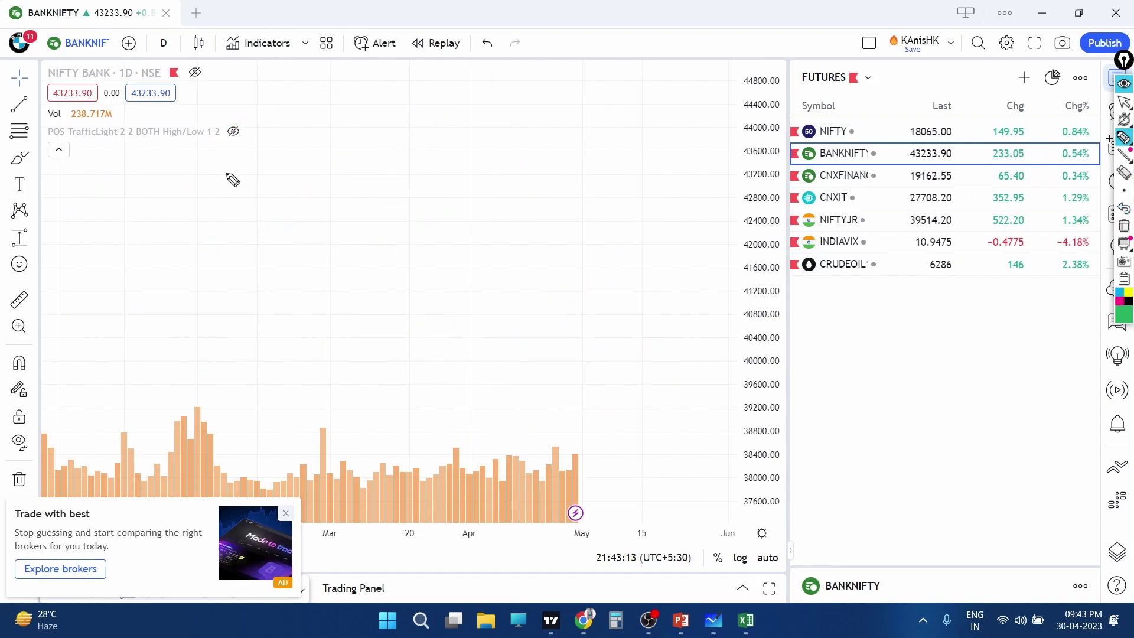
{"action": "left_click_drag", "start_coordinate": [226, 177], "coordinate": [278, 257]}
{"action": "left_click_drag", "start_coordinate": [294, 207], "coordinate": [308, 245]}
{"action": "left_click_drag", "start_coordinate": [385, 189], "coordinate": [351, 254]}
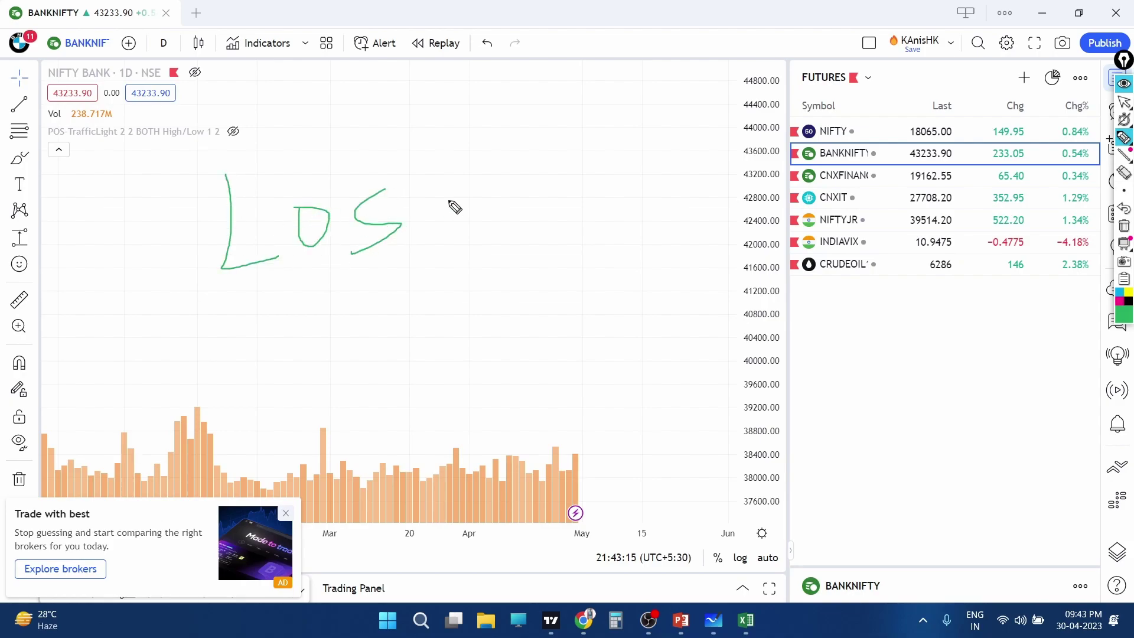
{"action": "left_click_drag", "start_coordinate": [454, 190], "coordinate": [434, 252]}
{"action": "left_click_drag", "start_coordinate": [490, 204], "coordinate": [588, 171]}
{"action": "mouse_move", "coordinate": [450, 177]}
{"action": "left_mouse_down"}
{"action": "mouse_move", "coordinate": [563, 229]}
{"action": "mouse_move", "coordinate": [632, 167]}
{"action": "left_mouse_up"}
Step: Write LossX beneath LOSS and circle it
{"action": "left_click_drag", "start_coordinate": [271, 331], "coordinate": [283, 408]}
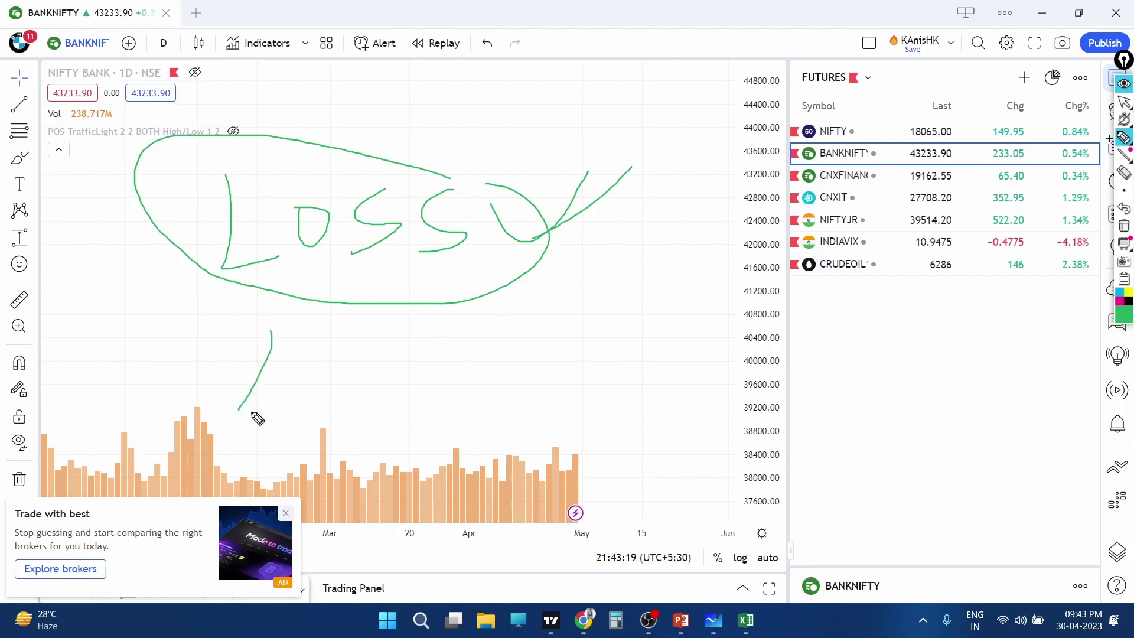
{"action": "left_click_drag", "start_coordinate": [305, 362], "coordinate": [355, 370]}
{"action": "left_click_drag", "start_coordinate": [391, 333], "coordinate": [380, 371]}
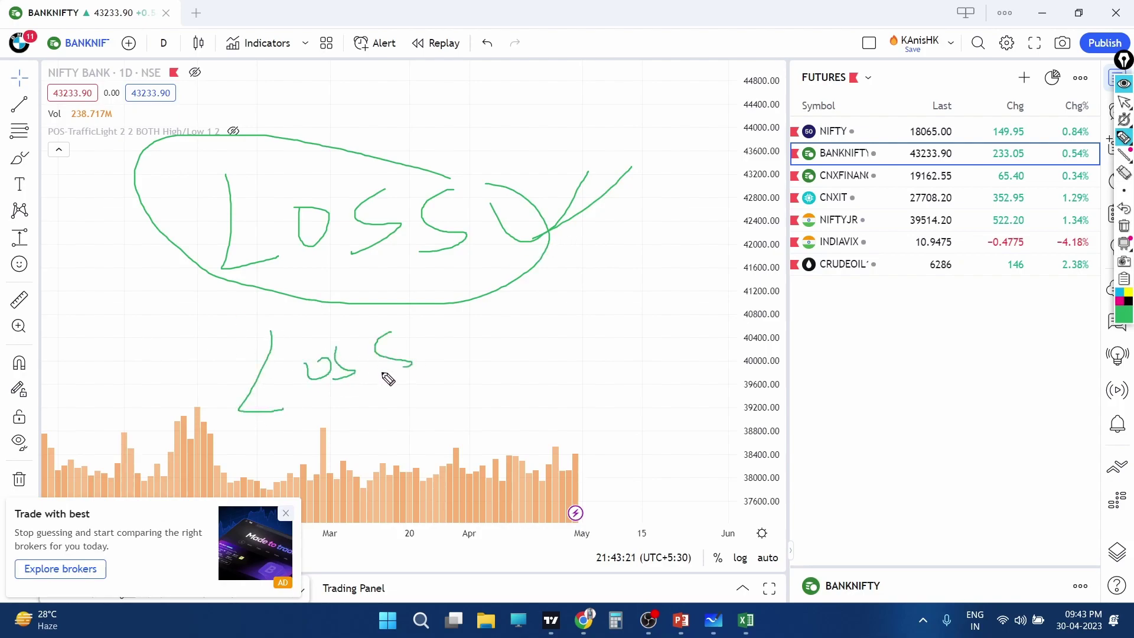
{"action": "mouse_move", "coordinate": [464, 308]}
{"action": "left_mouse_down"}
{"action": "mouse_move", "coordinate": [441, 349]}
{"action": "mouse_move", "coordinate": [502, 364]}
{"action": "left_mouse_up"}
{"action": "left_click_drag", "start_coordinate": [459, 308], "coordinate": [419, 266]}
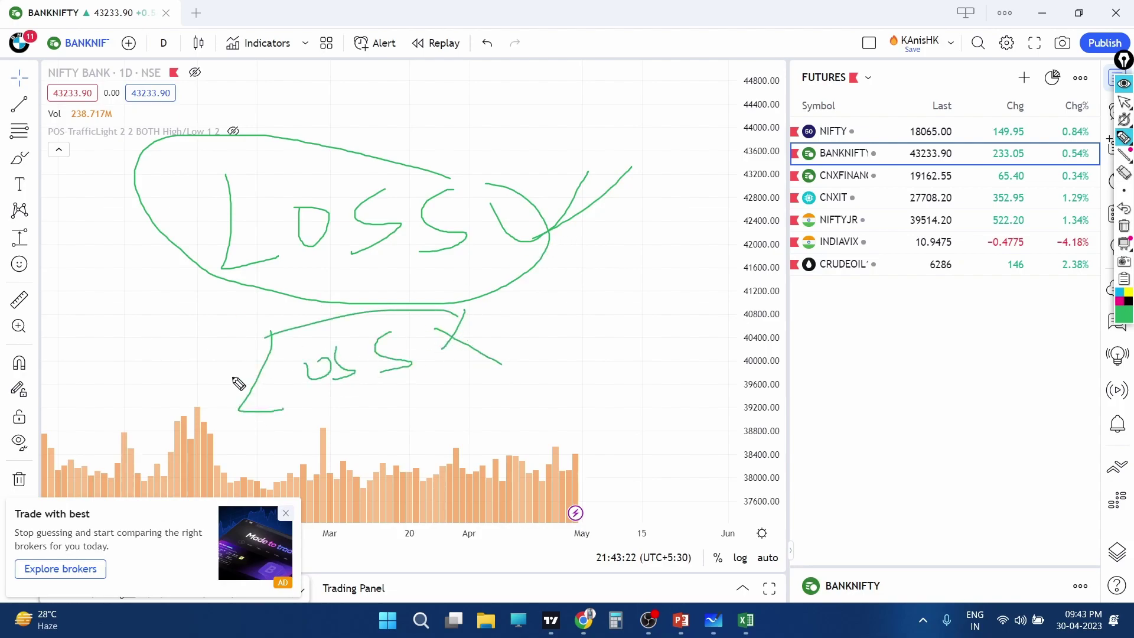
Step: Clear the earlier ink, then write a boxed word near the top with two green ticks
{"action": "left_click", "coordinate": [1123, 242]}
{"action": "mouse_move", "coordinate": [280, 155]}
{"action": "left_mouse_down"}
{"action": "mouse_move", "coordinate": [304, 221]}
{"action": "mouse_move", "coordinate": [363, 179]}
{"action": "mouse_move", "coordinate": [294, 199]}
{"action": "left_mouse_up"}
{"action": "left_click_drag", "start_coordinate": [407, 144], "coordinate": [447, 168]}
{"action": "left_click_drag", "start_coordinate": [417, 158], "coordinate": [486, 154]}
{"action": "left_click_drag", "start_coordinate": [484, 153], "coordinate": [495, 196]}
{"action": "mouse_move", "coordinate": [458, 119]}
{"action": "left_mouse_down"}
{"action": "mouse_move", "coordinate": [519, 211]}
{"action": "mouse_move", "coordinate": [430, 120]}
{"action": "left_mouse_up"}
{"action": "left_click_drag", "start_coordinate": [512, 153], "coordinate": [578, 109]}
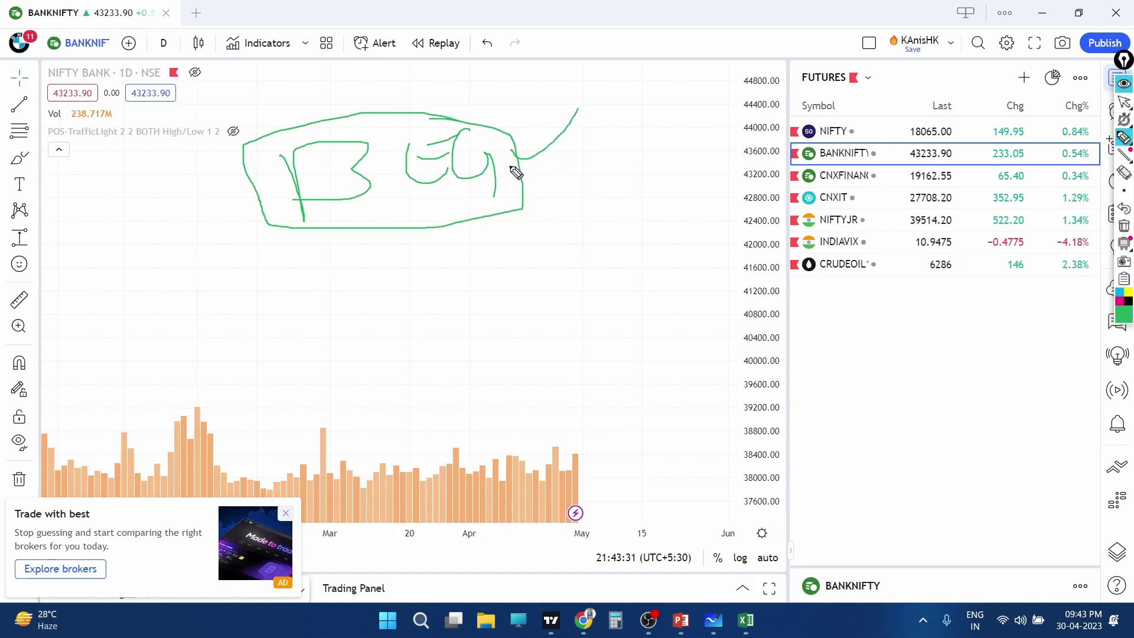
{"action": "left_click_drag", "start_coordinate": [510, 168], "coordinate": [618, 131]}
Step: Write TRADING below the box, circle it, and add tick strokes to its right
{"action": "mouse_move", "coordinate": [254, 280]}
{"action": "left_mouse_down"}
{"action": "mouse_move", "coordinate": [371, 263]}
{"action": "mouse_move", "coordinate": [364, 324]}
{"action": "left_mouse_up"}
{"action": "left_click_drag", "start_coordinate": [406, 312], "coordinate": [422, 298]}
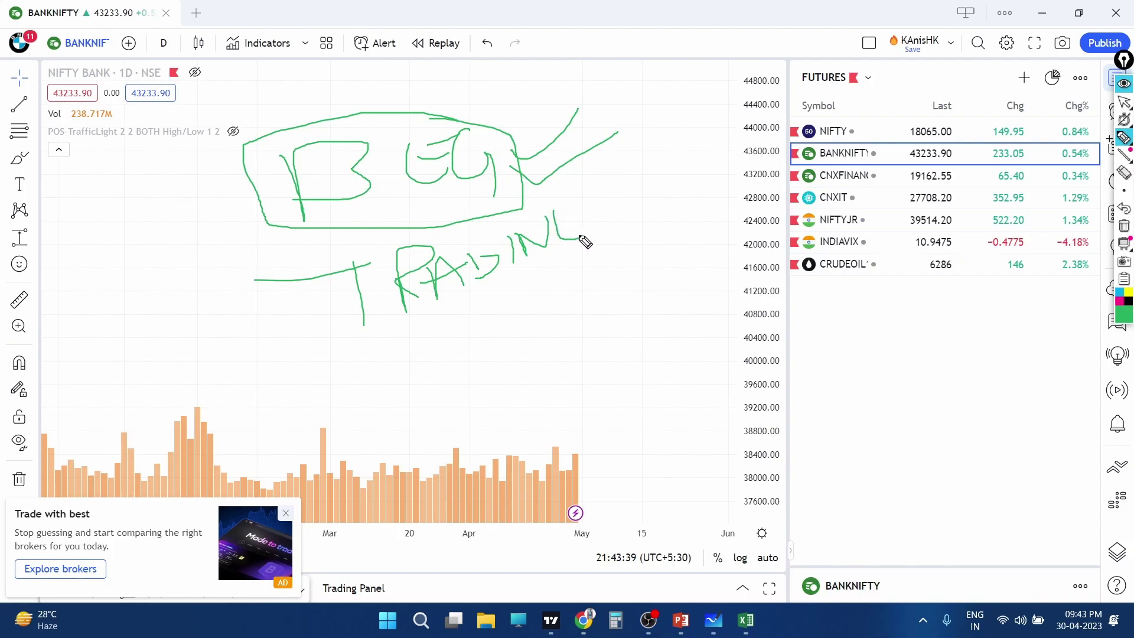
{"action": "left_click_drag", "start_coordinate": [581, 240], "coordinate": [598, 240]}
{"action": "mouse_move", "coordinate": [484, 226]}
{"action": "left_mouse_down"}
{"action": "mouse_move", "coordinate": [263, 263]}
{"action": "mouse_move", "coordinate": [539, 362]}
{"action": "mouse_move", "coordinate": [673, 240]}
{"action": "mouse_move", "coordinate": [501, 206]}
{"action": "left_mouse_up"}
{"action": "left_click_drag", "start_coordinate": [655, 271], "coordinate": [712, 234]}
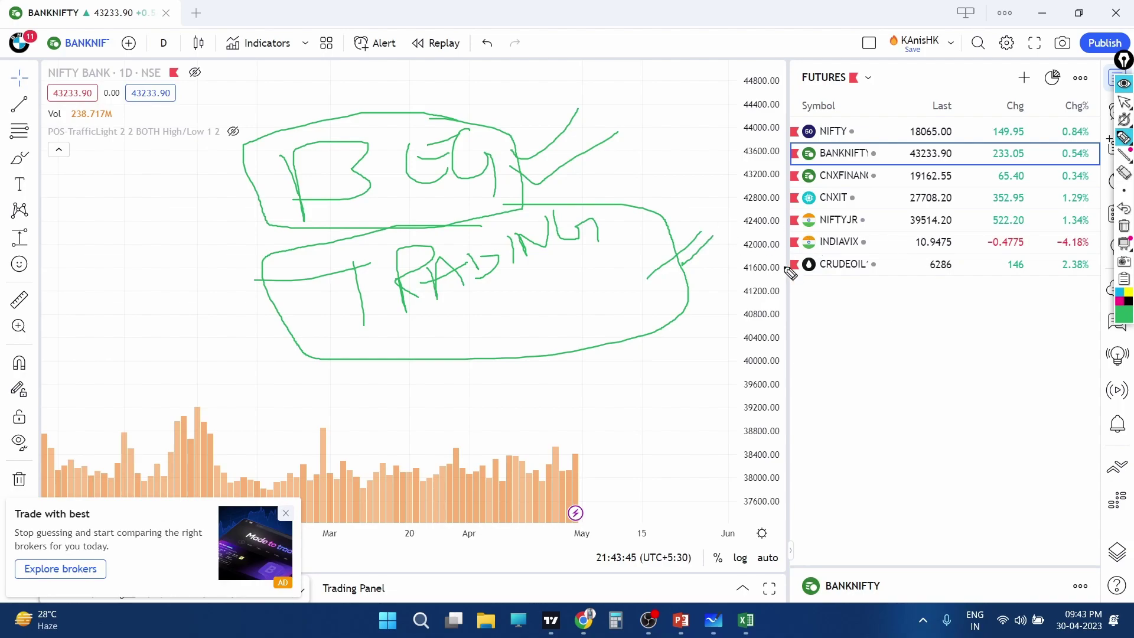
{"action": "left_click_drag", "start_coordinate": [642, 277], "coordinate": [749, 224]}
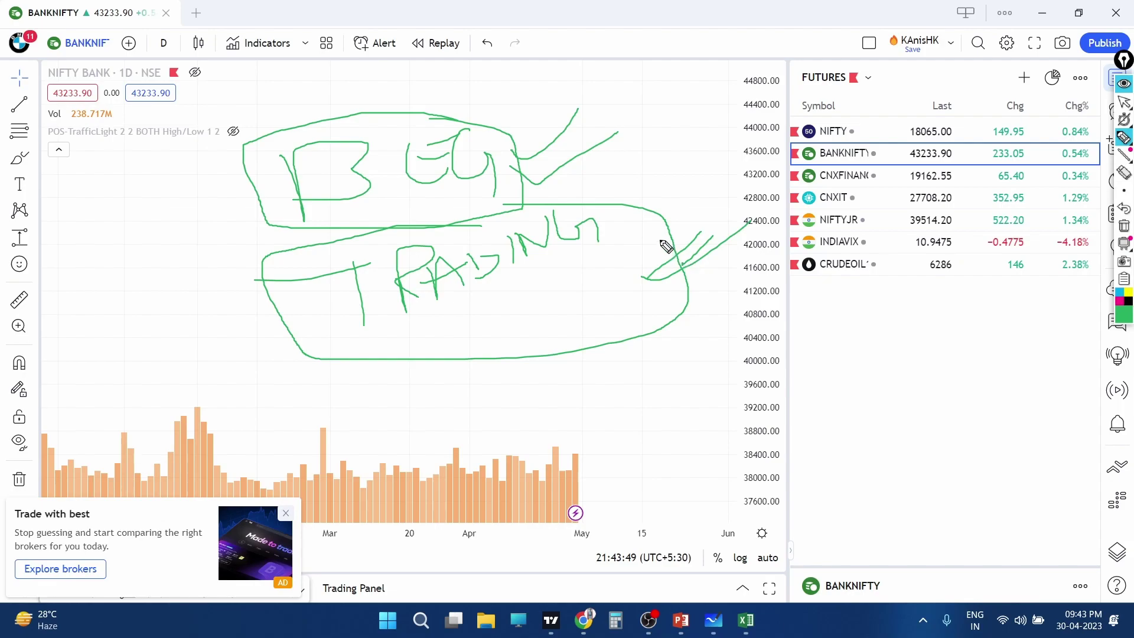
{"action": "left_click_drag", "start_coordinate": [666, 246], "coordinate": [756, 192]}
{"action": "left_click_drag", "start_coordinate": [627, 253], "coordinate": [703, 229]}
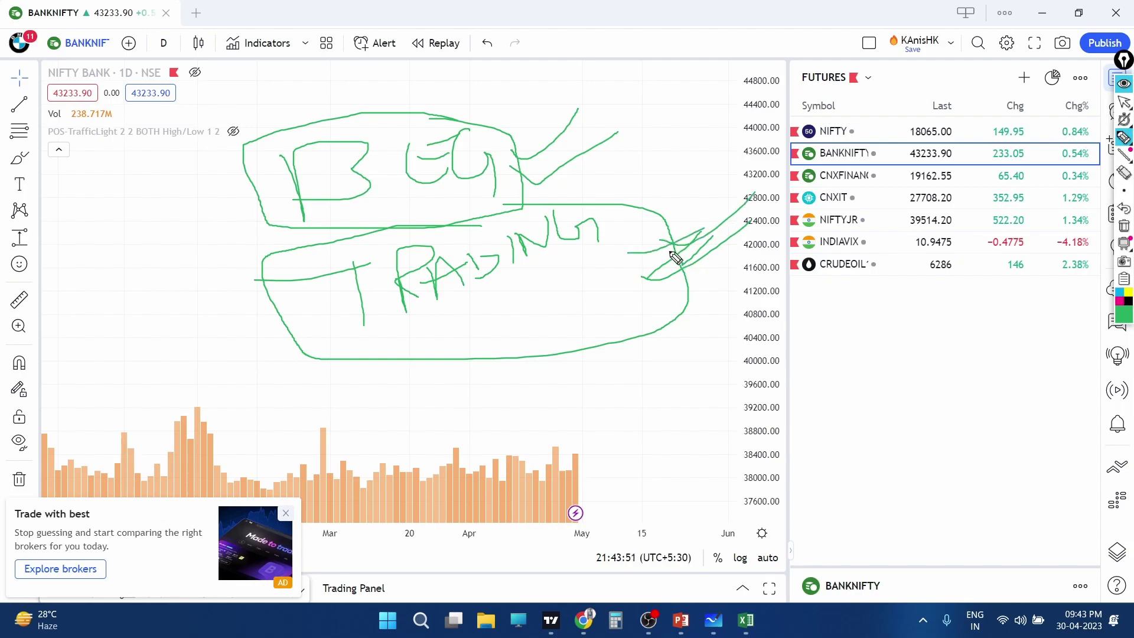
Step: Write JOB below TRADING, circle it, and add ticks beside it
{"action": "mouse_move", "coordinate": [329, 386]}
{"action": "left_mouse_down"}
{"action": "mouse_move", "coordinate": [461, 364]}
{"action": "mouse_move", "coordinate": [334, 420]}
{"action": "left_mouse_up"}
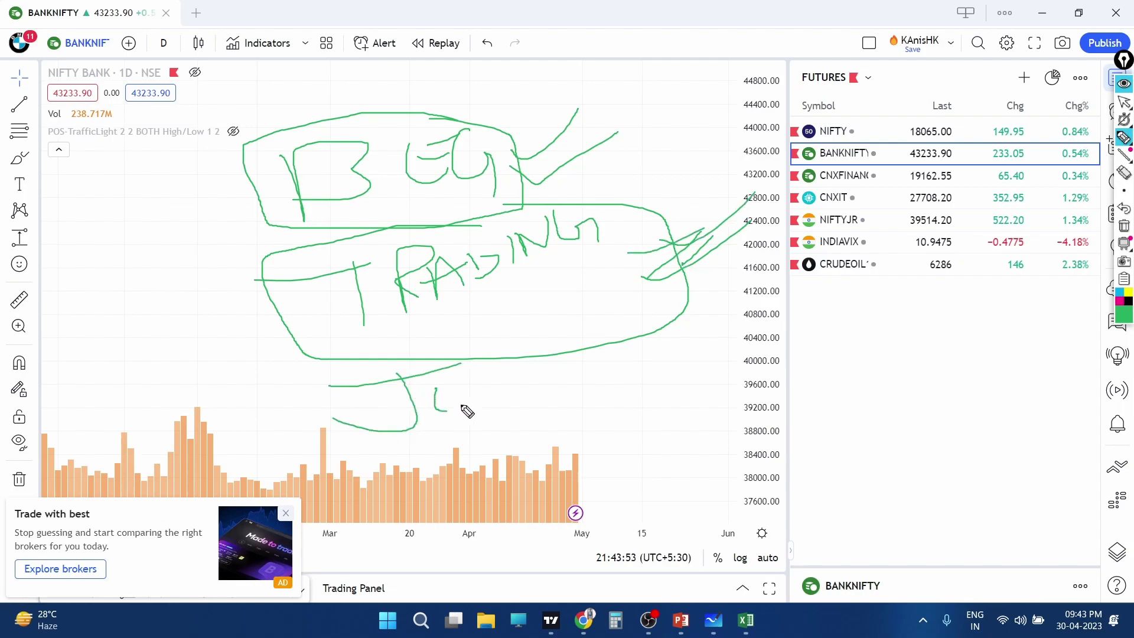
{"action": "left_click_drag", "start_coordinate": [464, 411], "coordinate": [440, 384]}
{"action": "mouse_move", "coordinate": [487, 371]}
{"action": "left_mouse_down"}
{"action": "mouse_move", "coordinate": [501, 394]}
{"action": "mouse_move", "coordinate": [485, 401]}
{"action": "left_mouse_up"}
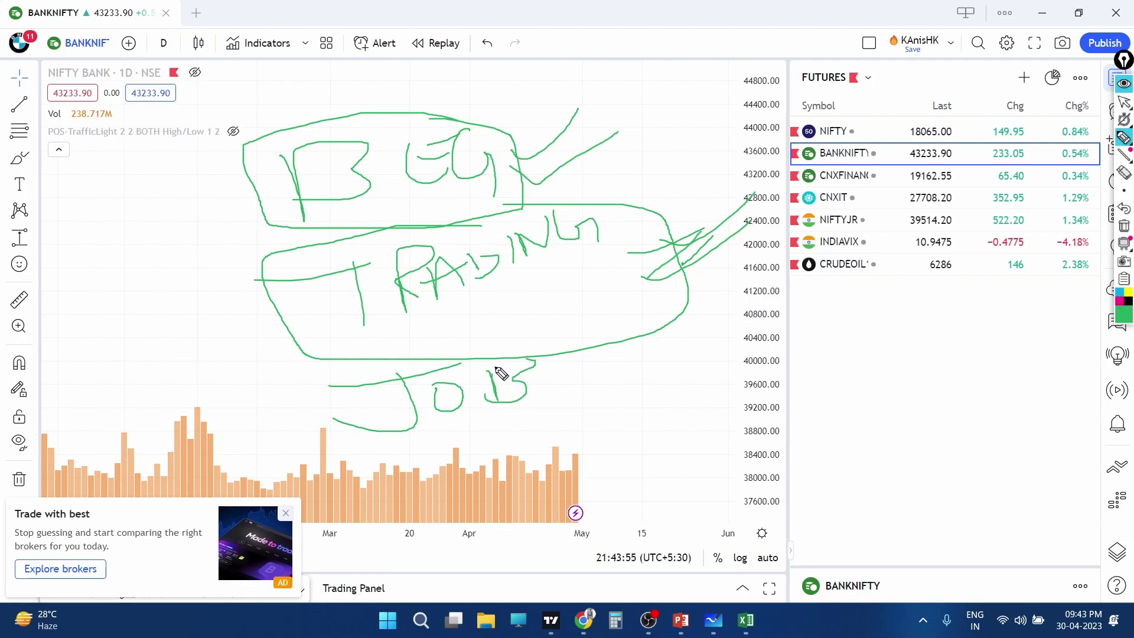
{"action": "mouse_move", "coordinate": [423, 353]}
{"action": "left_mouse_down"}
{"action": "mouse_move", "coordinate": [436, 463]}
{"action": "mouse_move", "coordinate": [544, 374]}
{"action": "mouse_move", "coordinate": [487, 338]}
{"action": "left_mouse_up"}
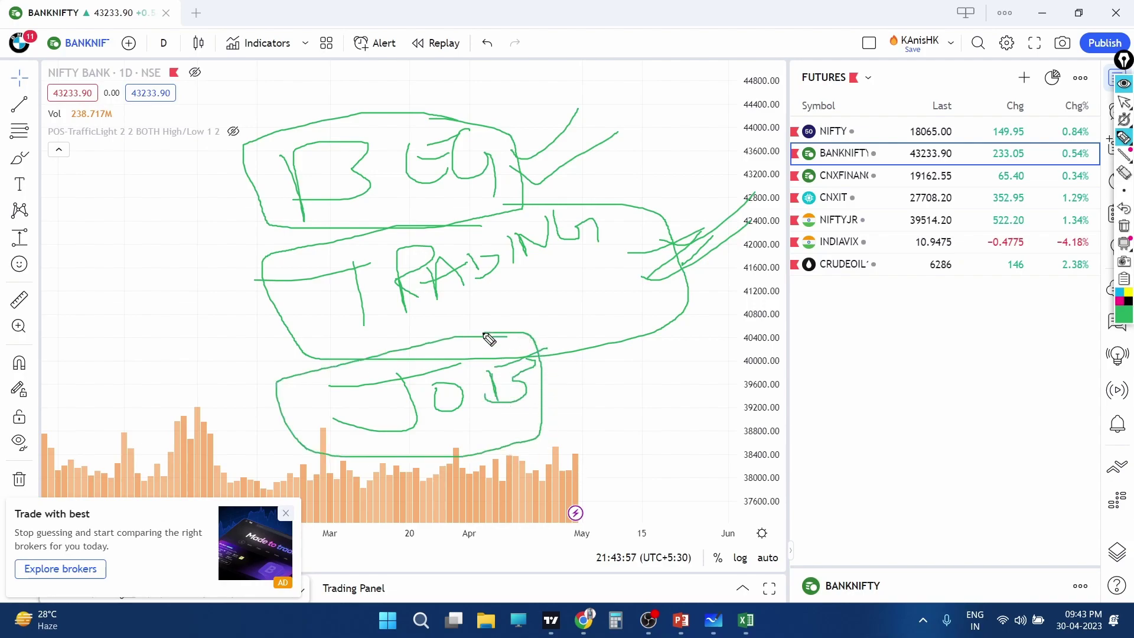
{"action": "left_click_drag", "start_coordinate": [520, 424], "coordinate": [615, 394]}
{"action": "mouse_move", "coordinate": [496, 433]}
{"action": "left_mouse_down"}
{"action": "mouse_move", "coordinate": [579, 408]}
{"action": "mouse_move", "coordinate": [627, 374]}
{"action": "left_mouse_up"}
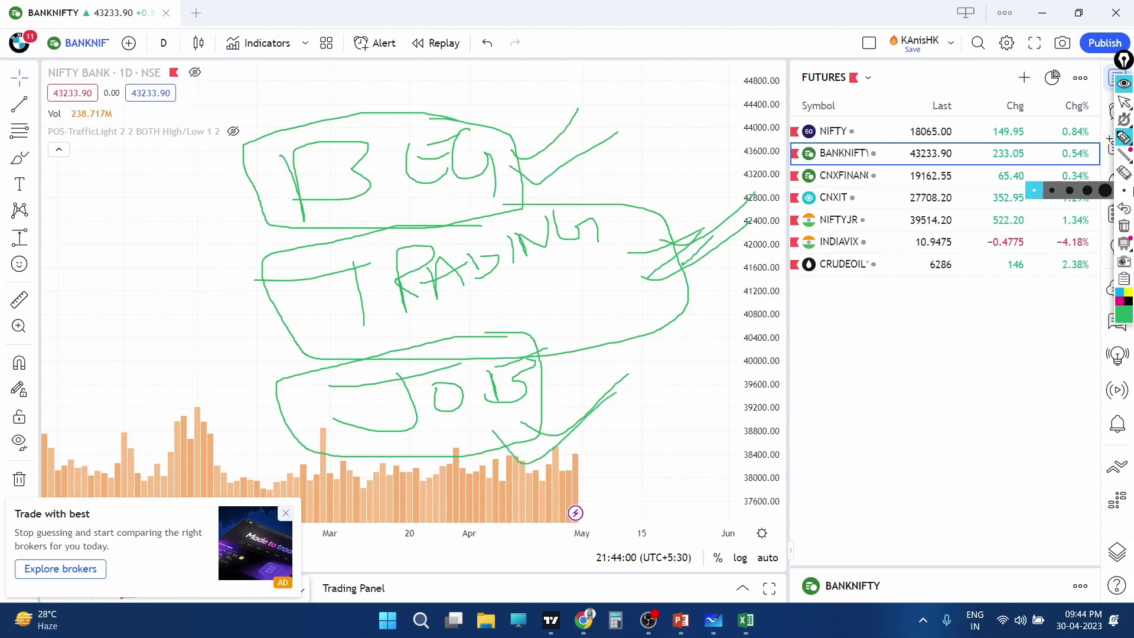
Step: Add magenta ticks beside the top word, TRADING and JOB, then erase all annotations
{"action": "left_click", "coordinate": [1118, 302]}
{"action": "left_click_drag", "start_coordinate": [201, 184], "coordinate": [266, 170]}
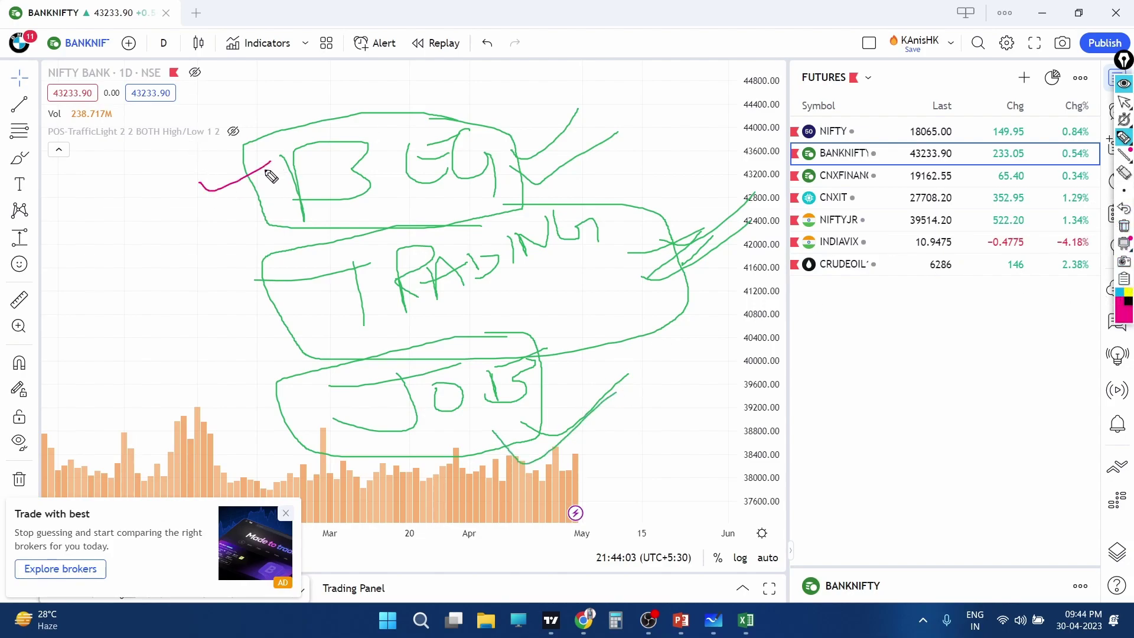
{"action": "left_click_drag", "start_coordinate": [202, 329], "coordinate": [285, 294]}
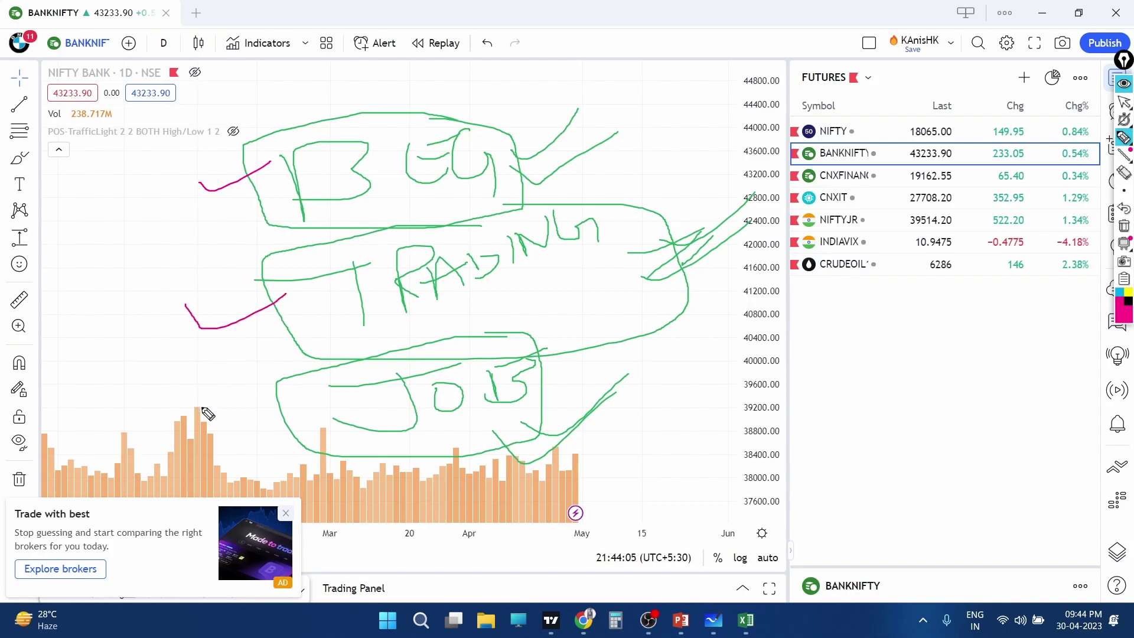
{"action": "left_click_drag", "start_coordinate": [212, 447], "coordinate": [303, 406]}
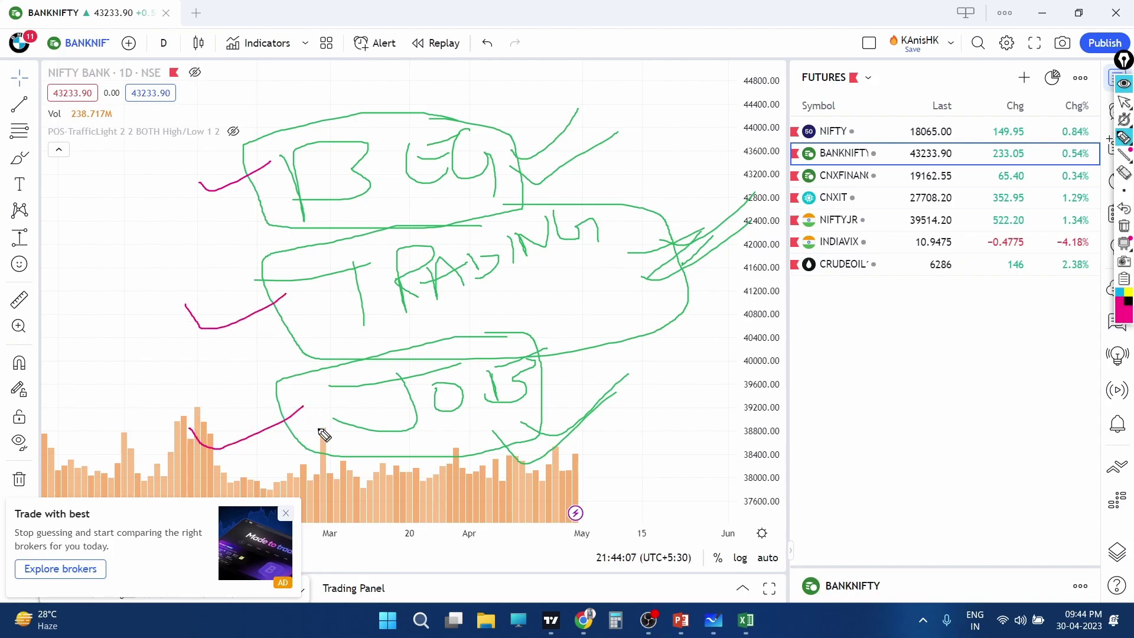
{"action": "left_click_drag", "start_coordinate": [499, 153], "coordinate": [608, 105]}
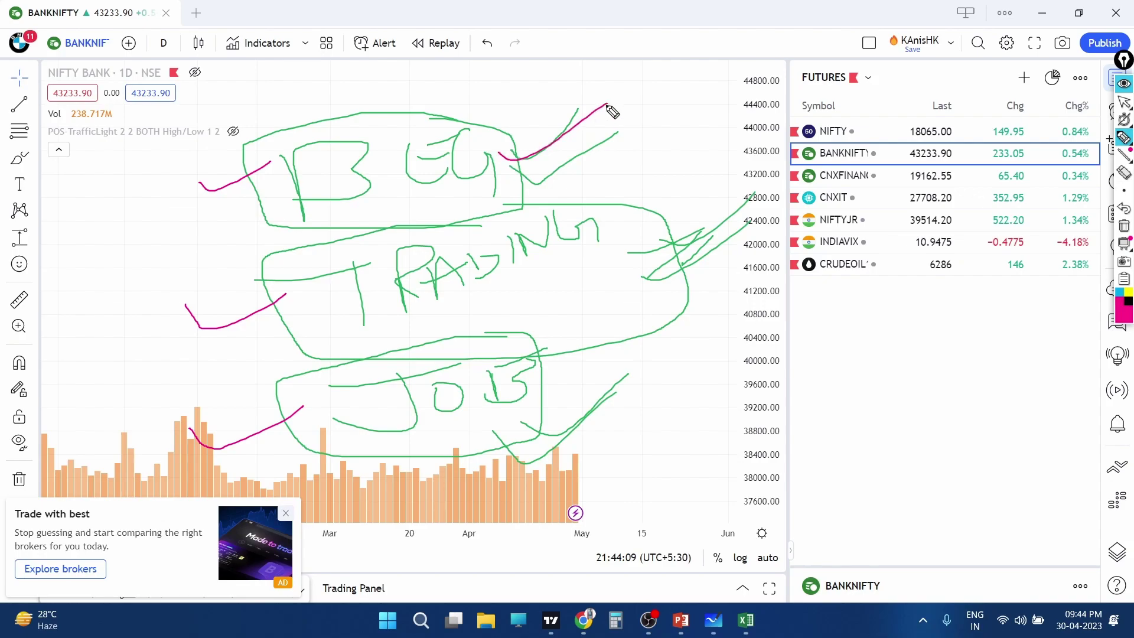
{"action": "left_click_drag", "start_coordinate": [513, 160], "coordinate": [648, 102]}
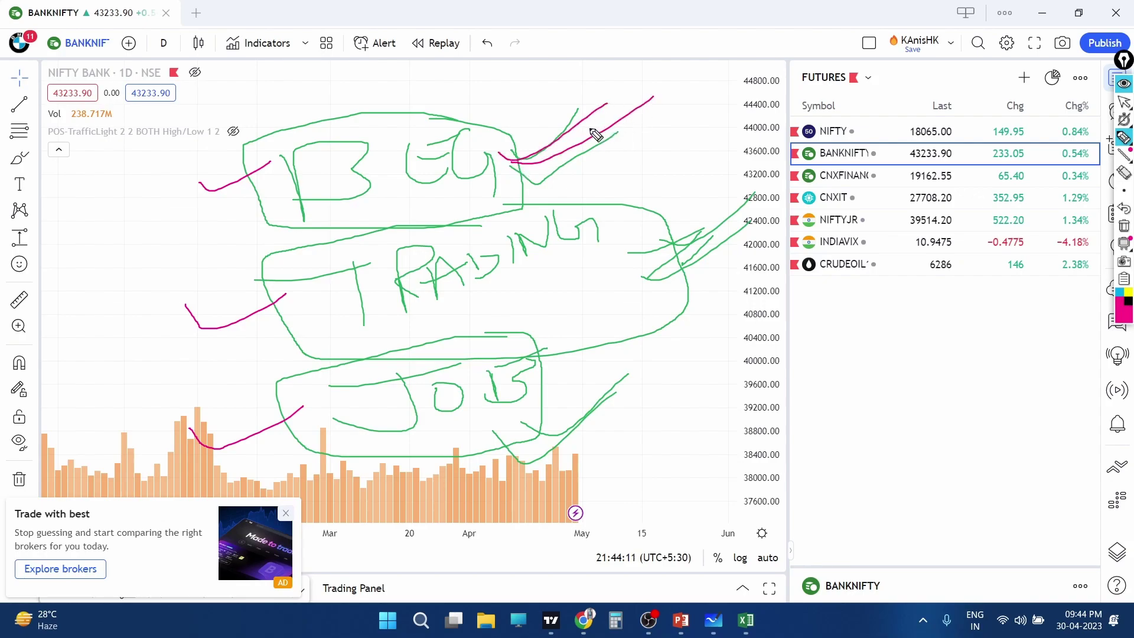
{"action": "mouse_move", "coordinate": [1123, 102]}
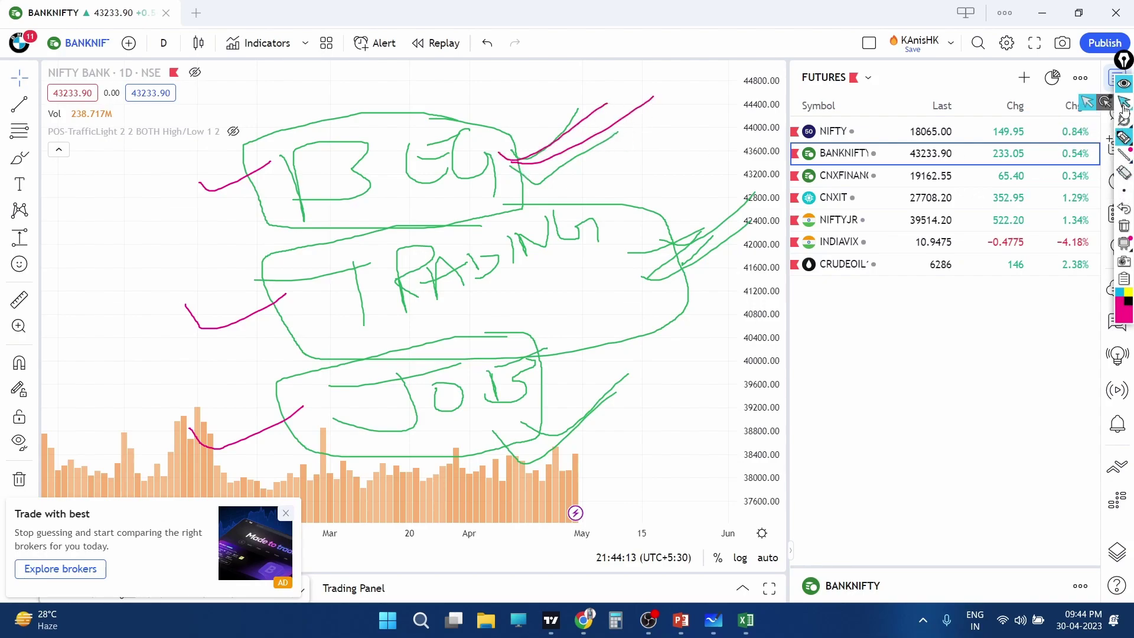
{"action": "left_click", "coordinate": [1123, 226]}
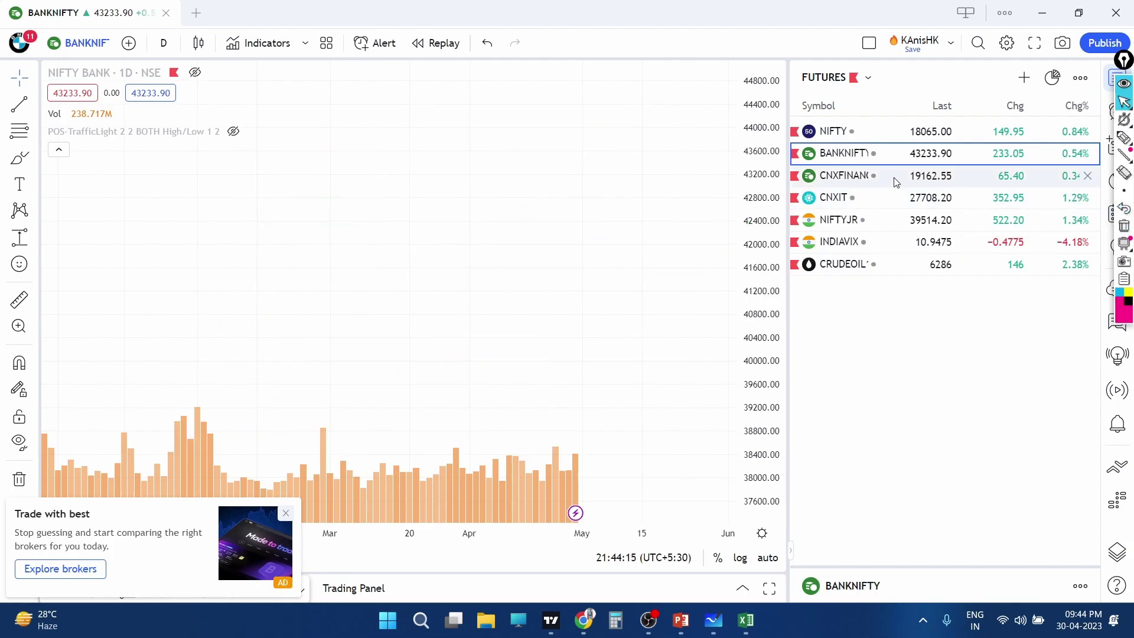
Step: Switch to the Nifty 50 chart and frame the latest candles with space to their right
{"action": "left_click", "coordinate": [838, 131]}
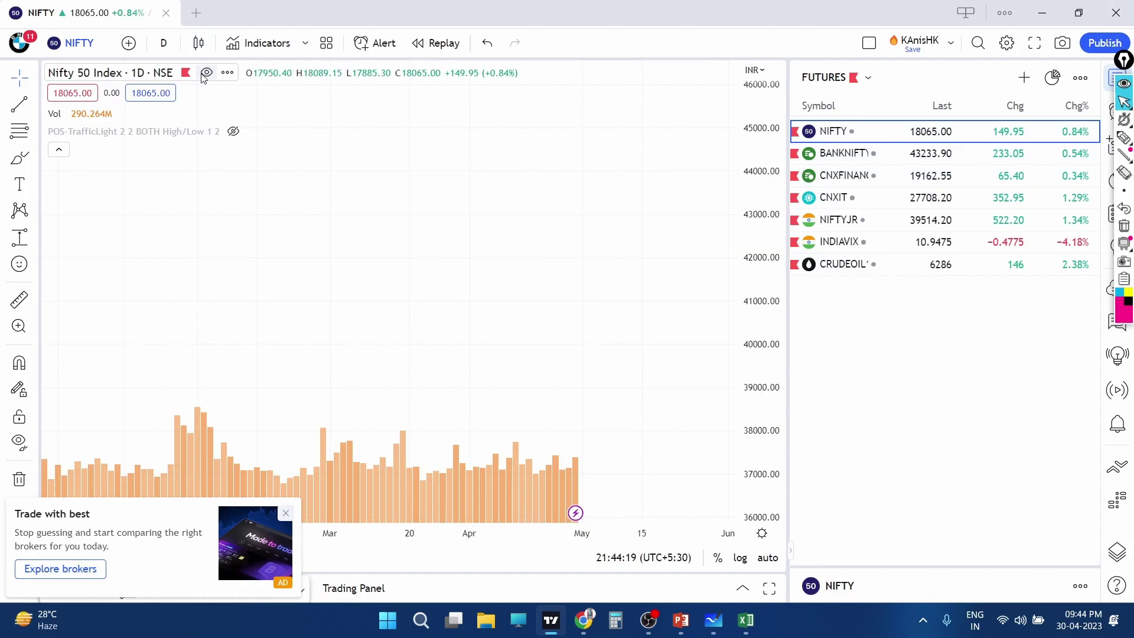
{"action": "scroll", "coordinate": [558, 253], "scroll_direction": "down", "scroll_amount": 2}
{"action": "scroll", "coordinate": [572, 250], "scroll_direction": "down", "scroll_amount": 1}
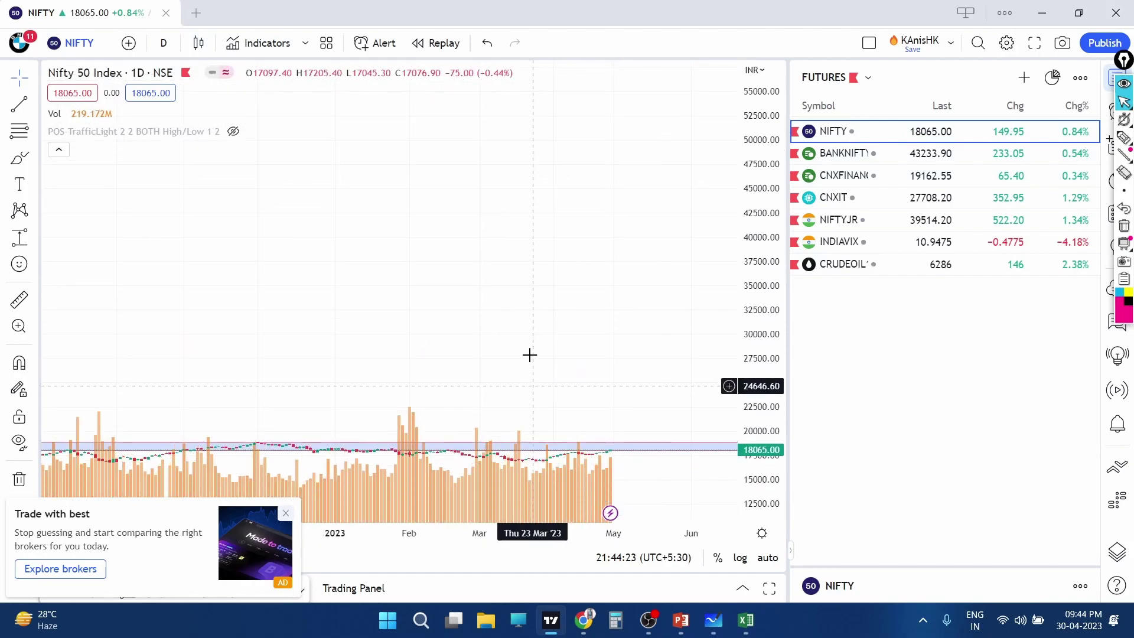
{"action": "left_click_drag", "start_coordinate": [701, 347], "coordinate": [726, 439]}
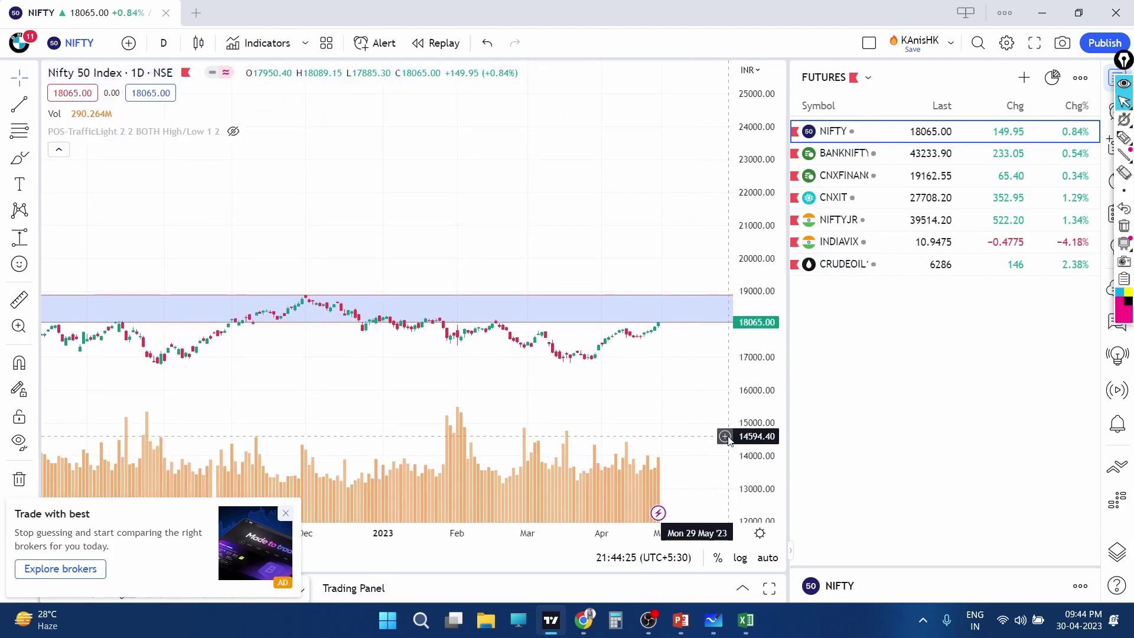
{"action": "scroll", "coordinate": [632, 400], "scroll_direction": "up", "scroll_amount": 2}
{"action": "left_click_drag", "start_coordinate": [633, 400], "coordinate": [630, 202]}
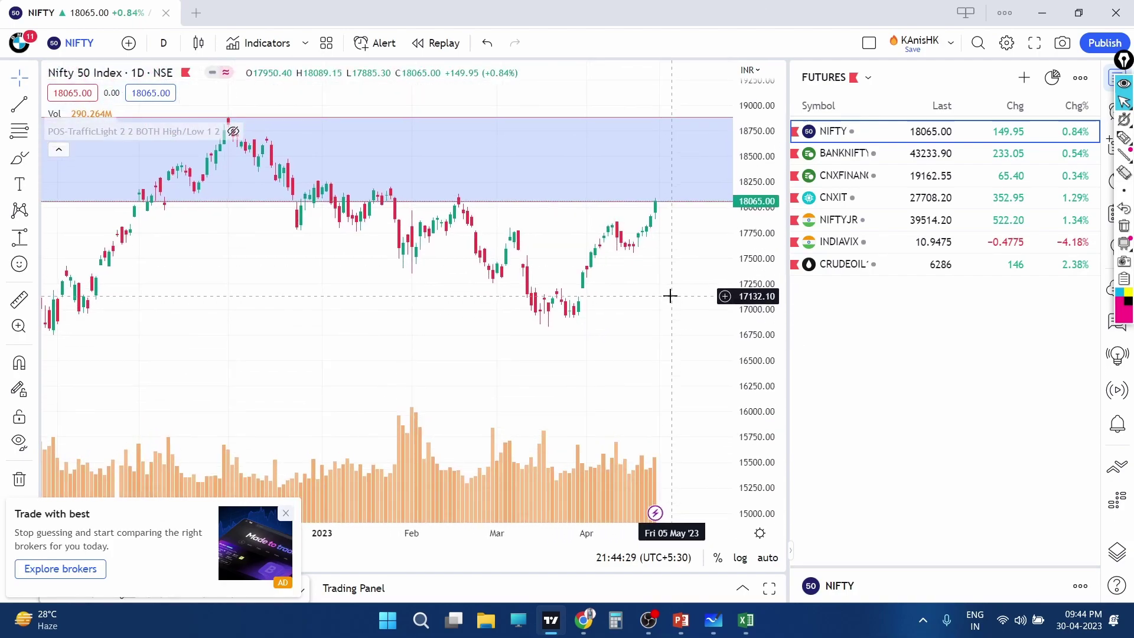
{"action": "mouse_move", "coordinate": [664, 294]}
{"action": "left_mouse_down"}
{"action": "mouse_move", "coordinate": [612, 228]}
{"action": "mouse_move", "coordinate": [676, 279]}
{"action": "left_mouse_up"}
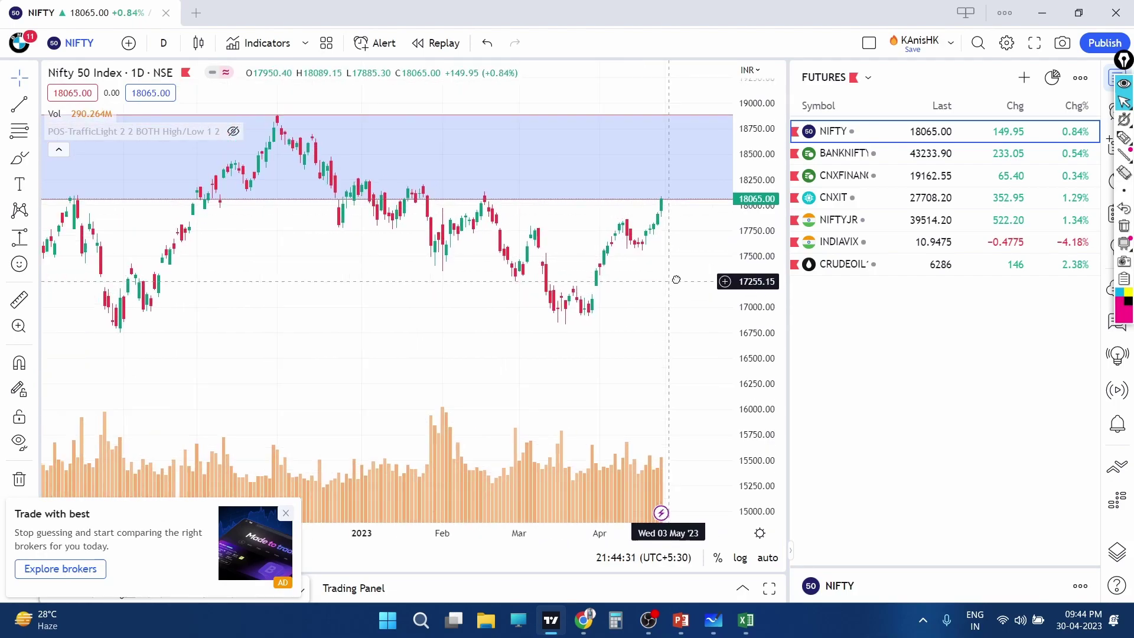
{"action": "scroll", "coordinate": [676, 279], "scroll_direction": "down", "scroll_amount": 1}
{"action": "scroll", "coordinate": [653, 311], "scroll_direction": "down", "scroll_amount": 2}
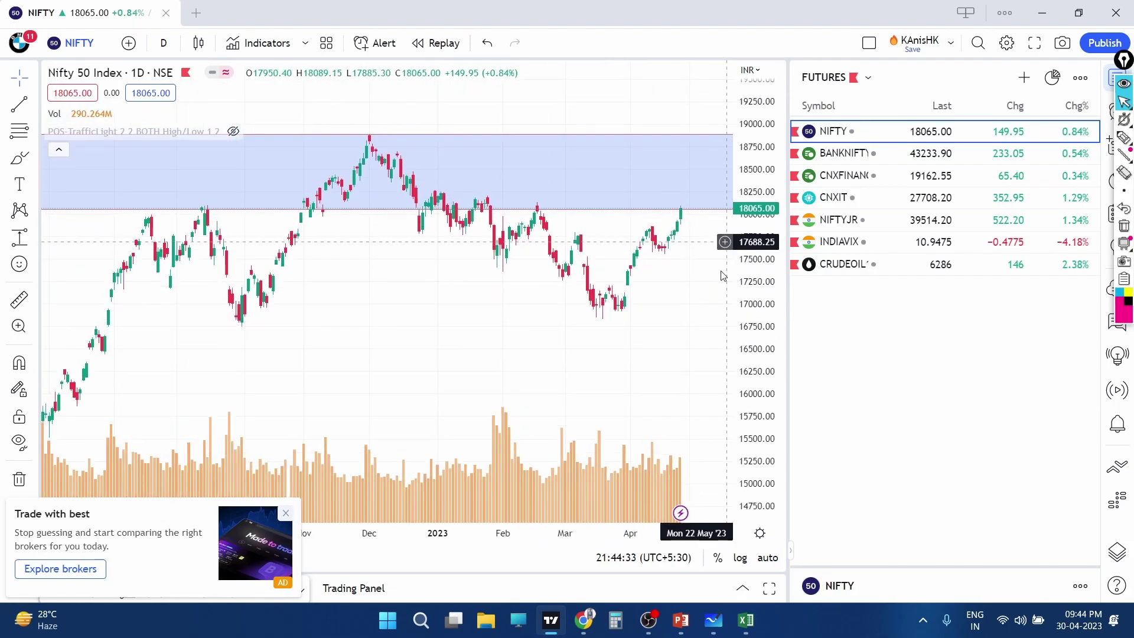
{"action": "scroll", "coordinate": [671, 303], "scroll_direction": "up", "scroll_amount": 1}
{"action": "scroll", "coordinate": [666, 299], "scroll_direction": "up", "scroll_amount": 1}
{"action": "scroll", "coordinate": [647, 296], "scroll_direction": "up", "scroll_amount": 1}
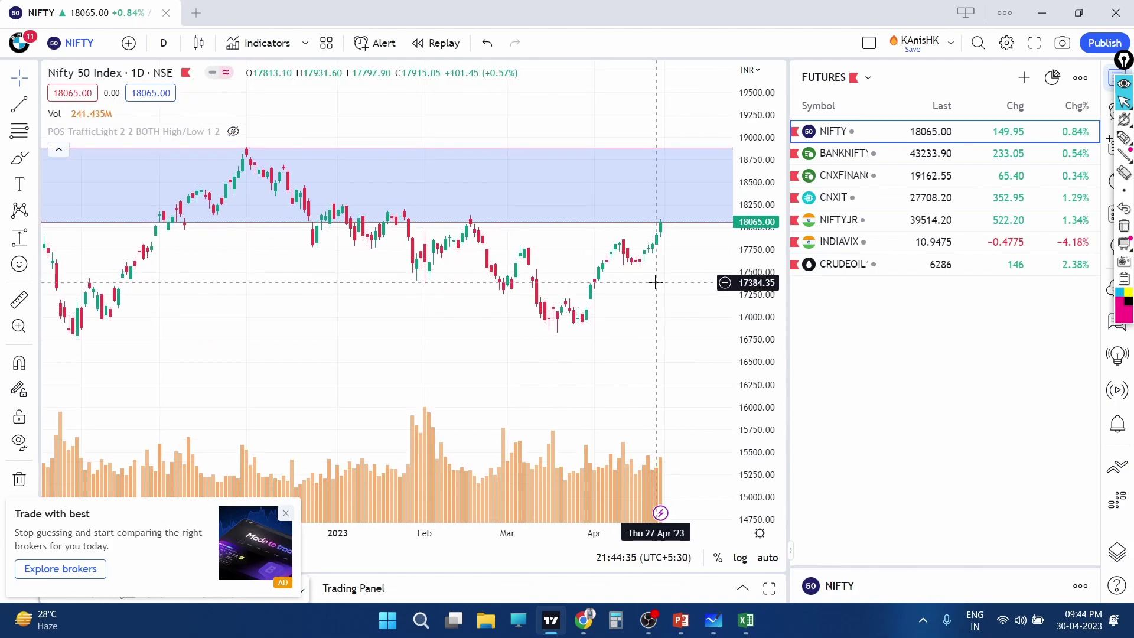
{"action": "left_click_drag", "start_coordinate": [655, 283], "coordinate": [629, 254]}
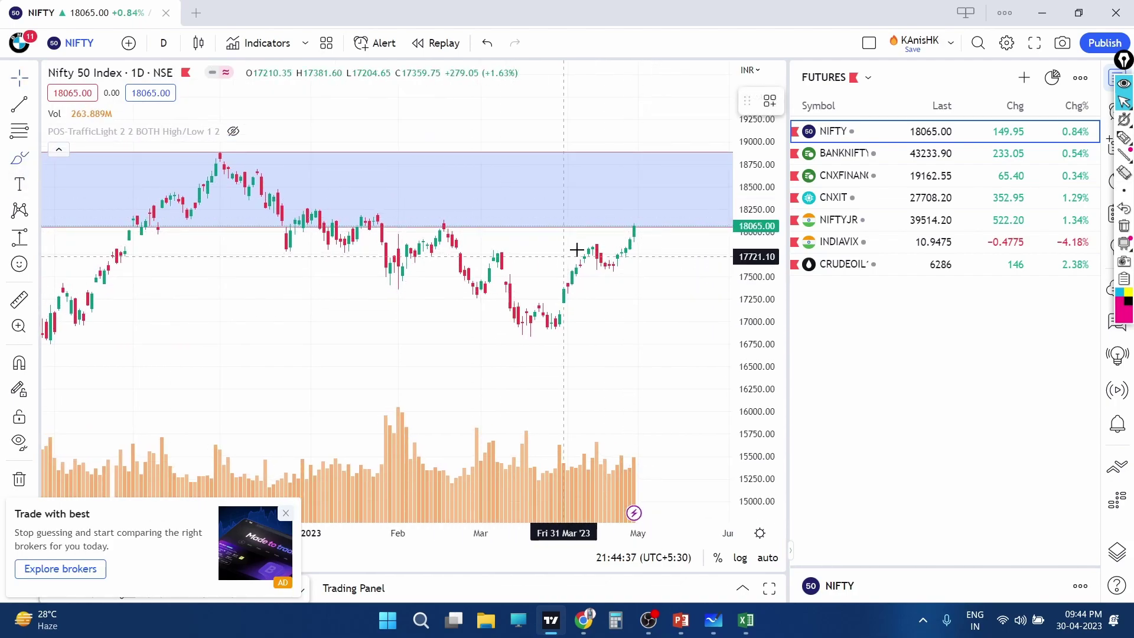
Step: Sketch a pullback arc and a dip-and-bounce stroke after the latest Nifty 50 candle
{"action": "left_click", "coordinate": [638, 226]}
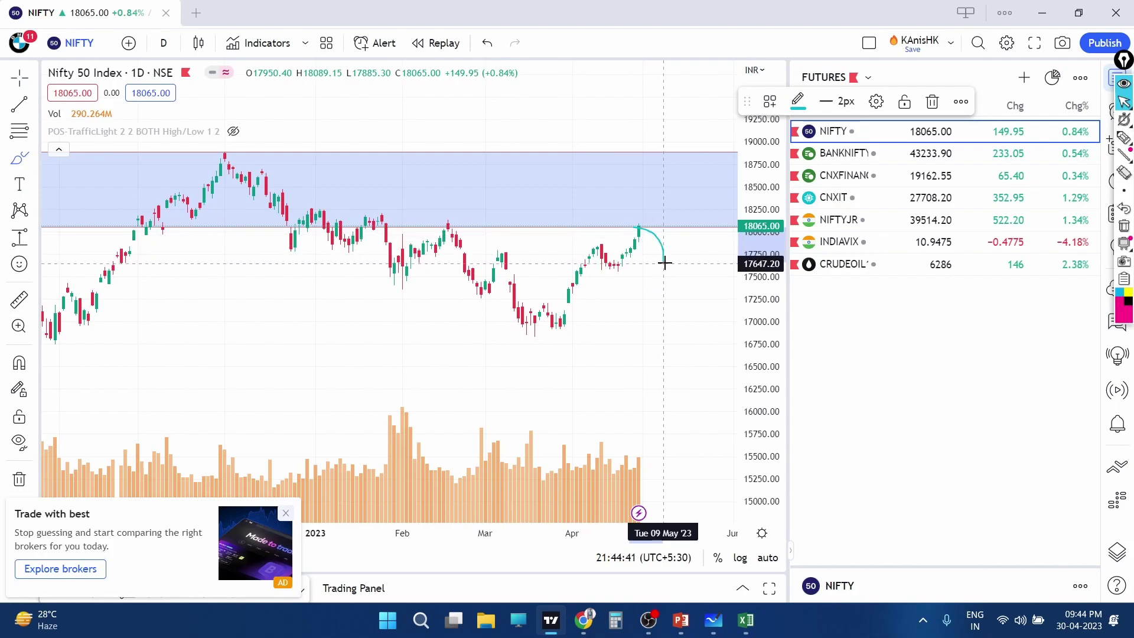
{"action": "left_click", "coordinate": [663, 262]}
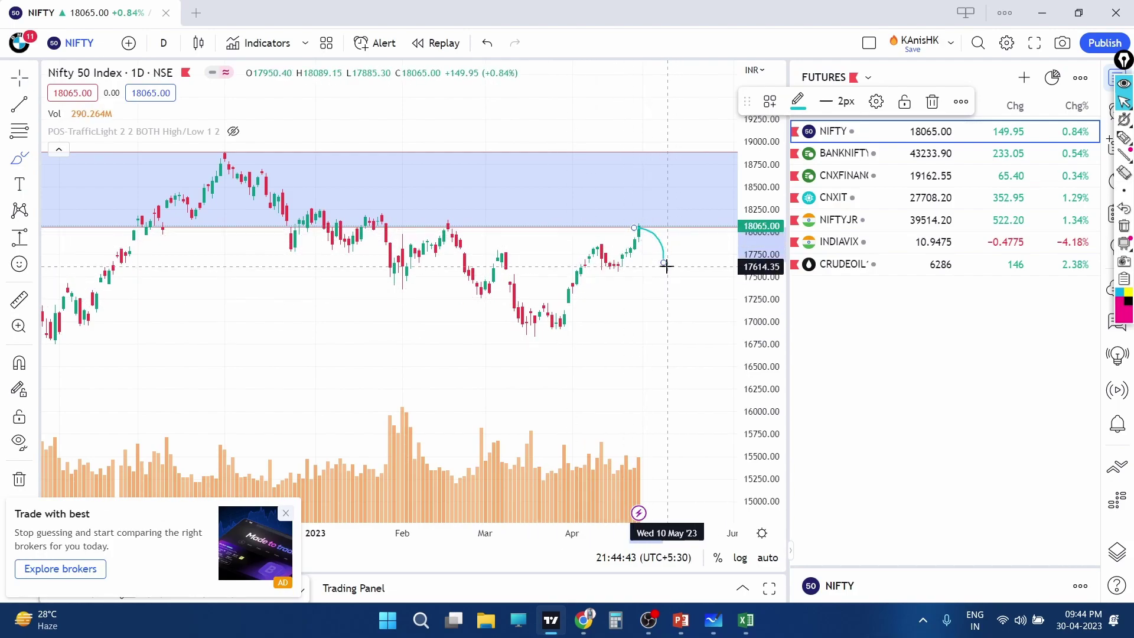
{"action": "mouse_move", "coordinate": [663, 263]}
{"action": "left_mouse_down"}
{"action": "mouse_move", "coordinate": [683, 255]}
{"action": "mouse_move", "coordinate": [685, 293]}
{"action": "mouse_move", "coordinate": [663, 301]}
{"action": "mouse_move", "coordinate": [721, 273]}
{"action": "left_mouse_up"}
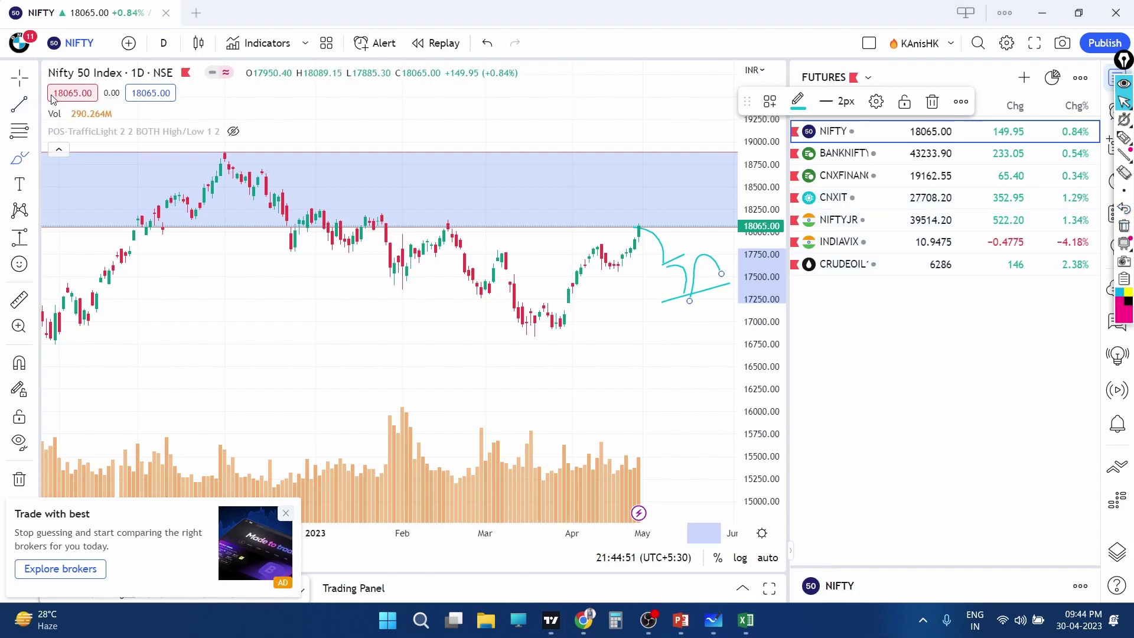
Step: Erase the three sketch strokes with the Eraser and shift the chart for more right-side space
{"action": "left_click", "coordinate": [34, 83]}
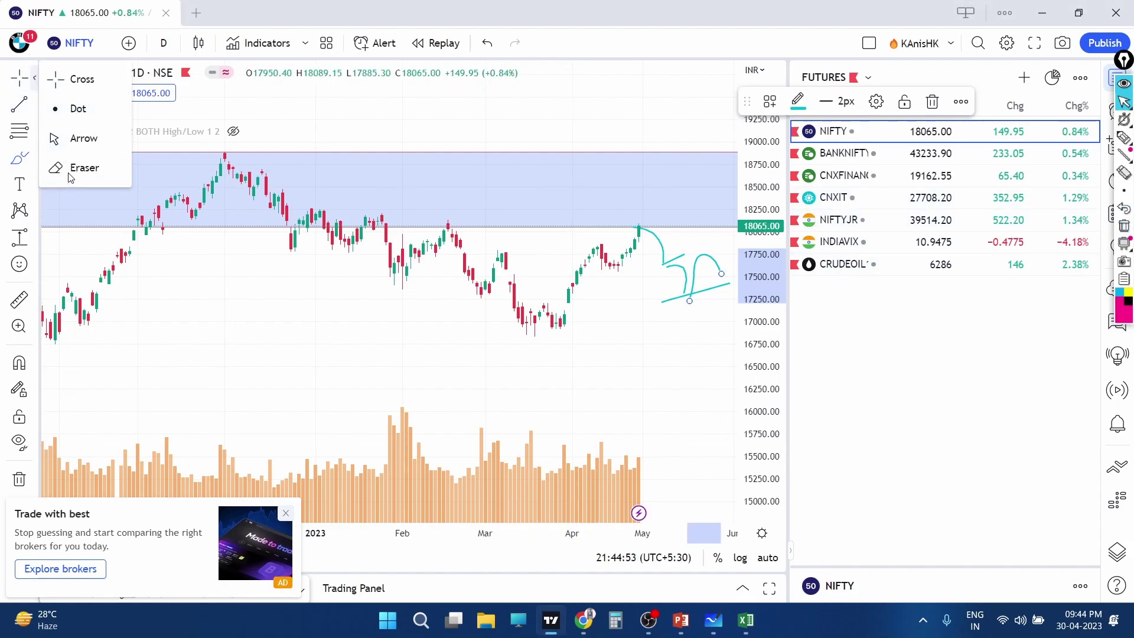
{"action": "left_click", "coordinate": [86, 165]}
{"action": "left_click", "coordinate": [701, 255]}
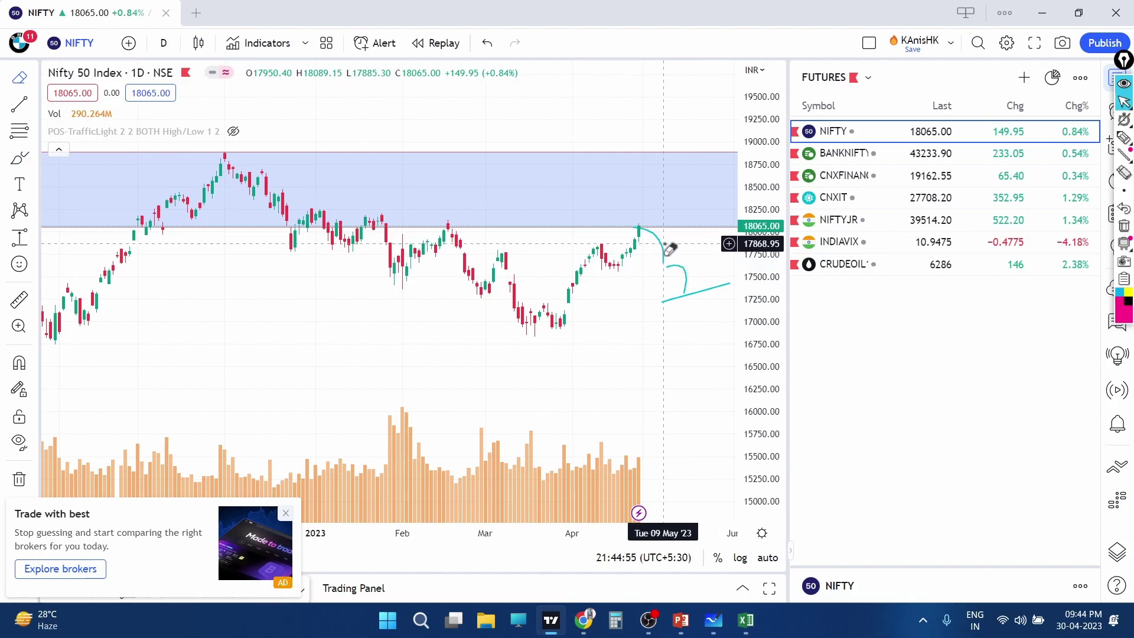
{"action": "left_click", "coordinate": [685, 288]}
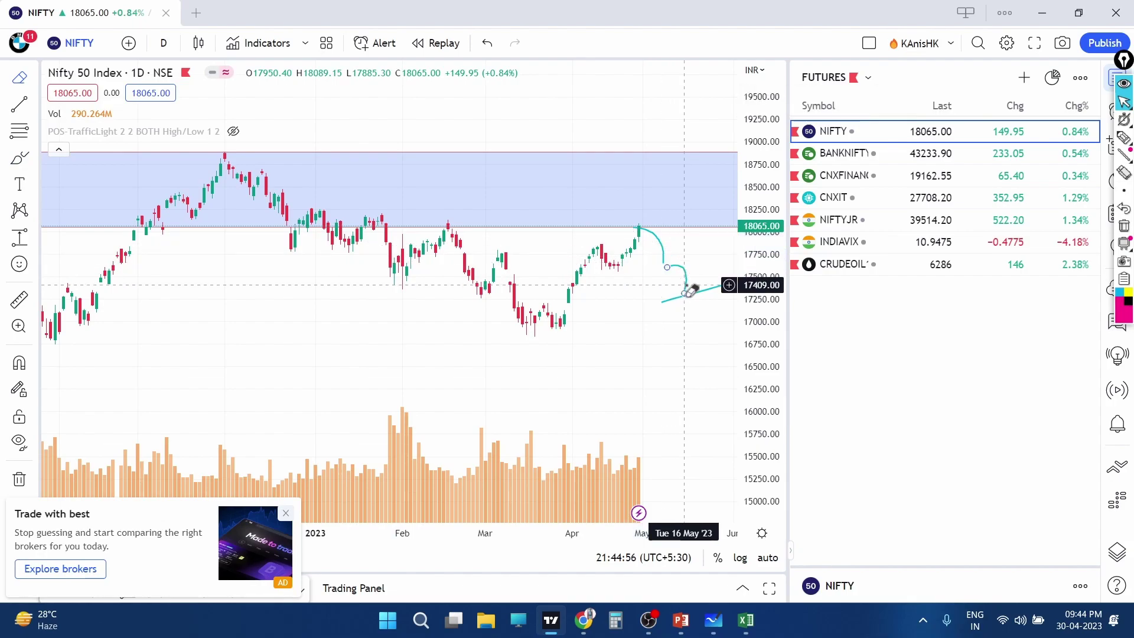
{"action": "left_click", "coordinate": [663, 248]}
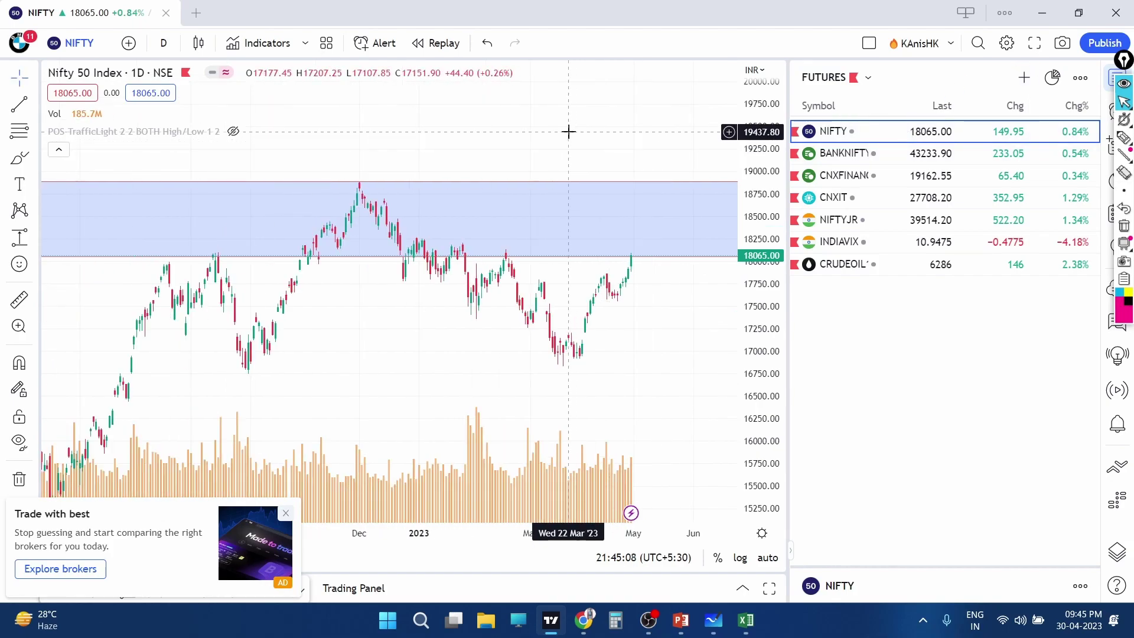
{"action": "left_click_drag", "start_coordinate": [520, 128], "coordinate": [490, 126]}
{"action": "right_click", "coordinate": [502, 129]}
{"action": "left_click", "coordinate": [478, 159]}
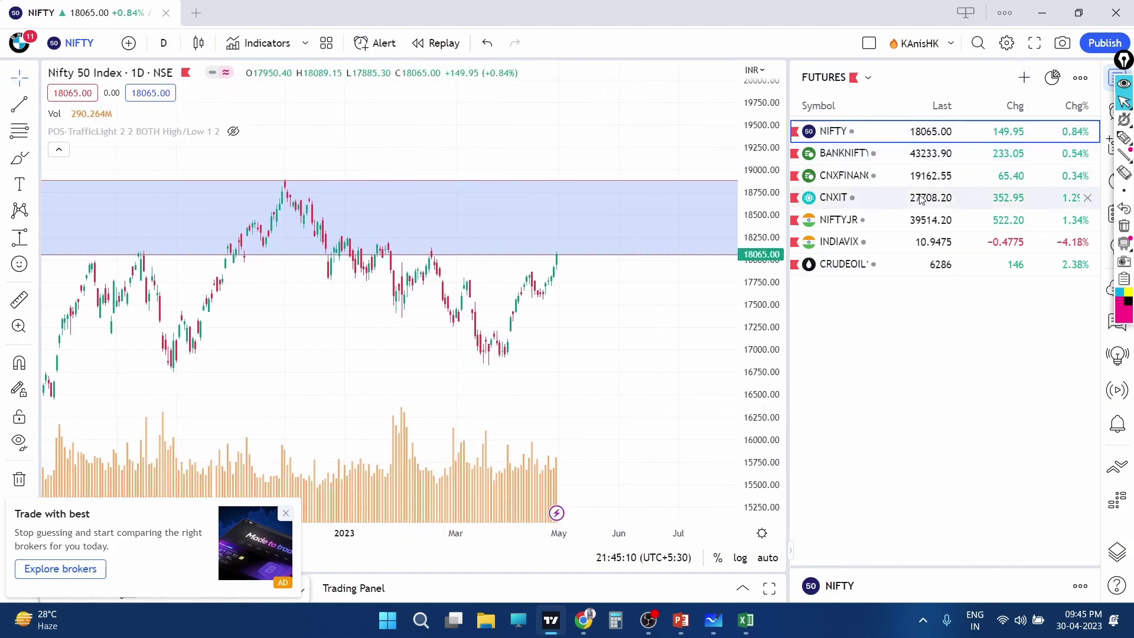
Step: On Nifty Bank, brush teal lines at the previous high and current level, then open Nifty IT
{"action": "left_click", "coordinate": [945, 153]}
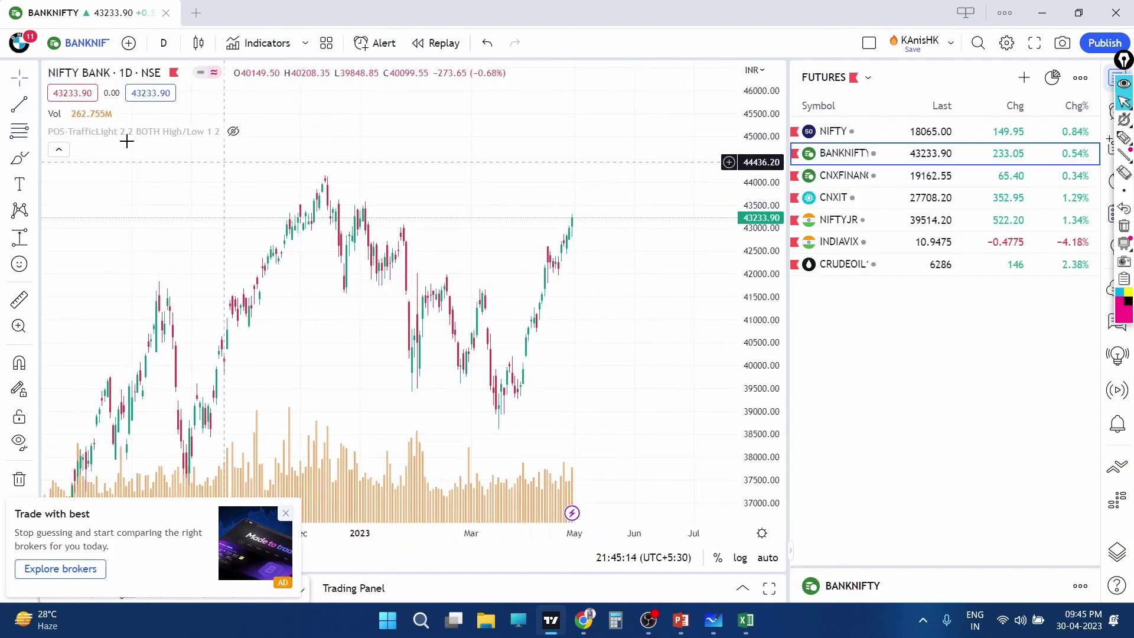
{"action": "left_click", "coordinate": [20, 158]}
{"action": "left_click_drag", "start_coordinate": [292, 183], "coordinate": [393, 174]}
{"action": "left_click_drag", "start_coordinate": [514, 220], "coordinate": [666, 206]}
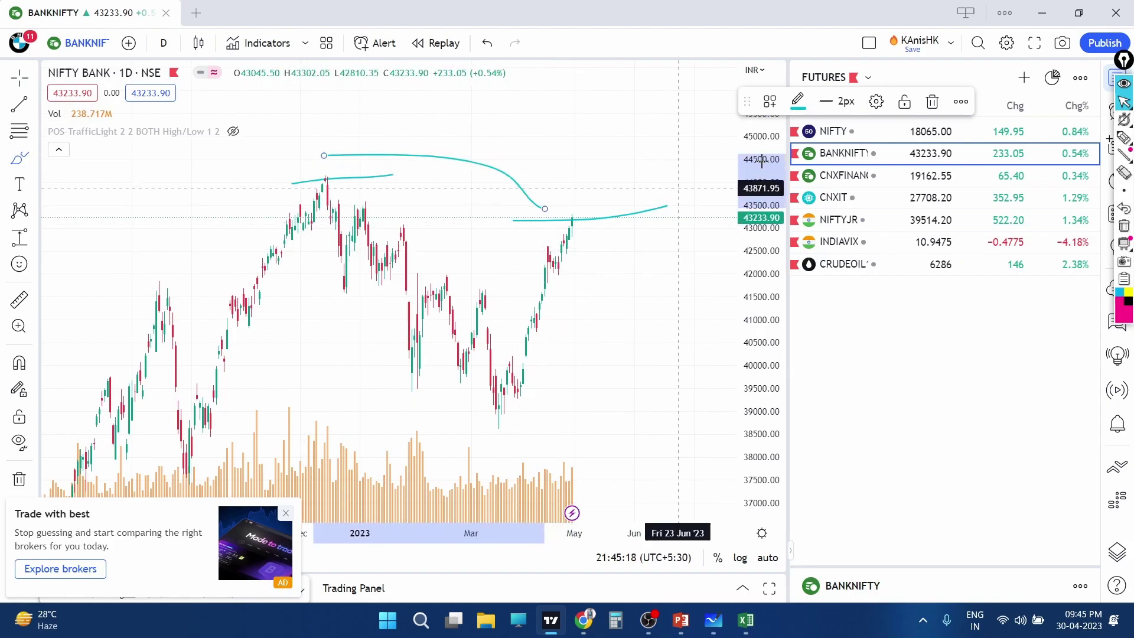
{"action": "key", "text": "Escape"}
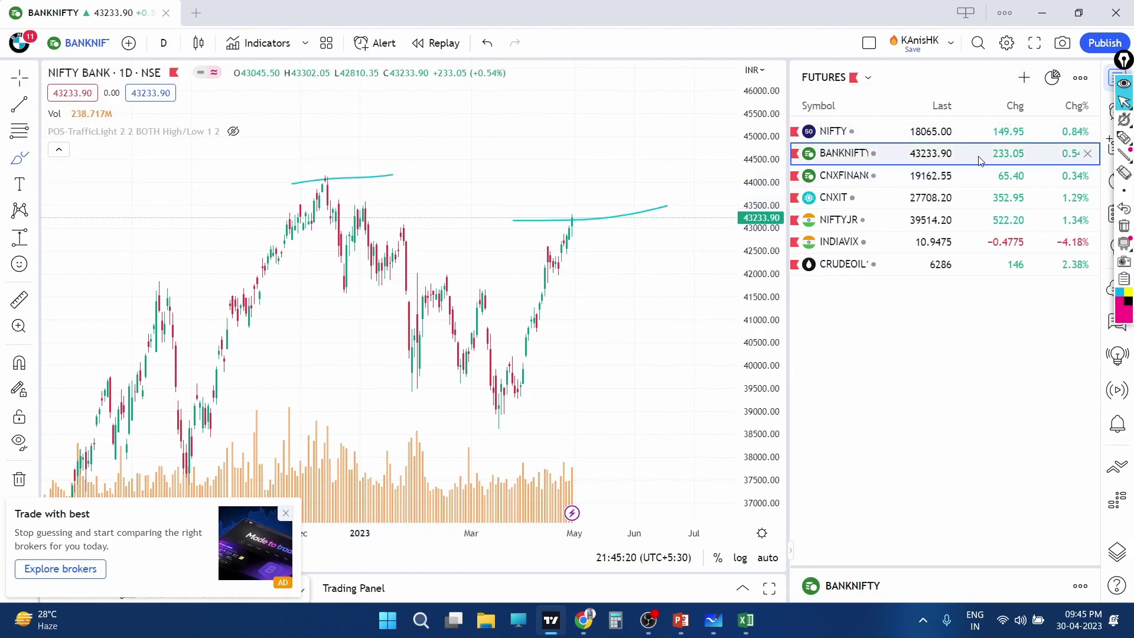
{"action": "left_click", "coordinate": [870, 197]}
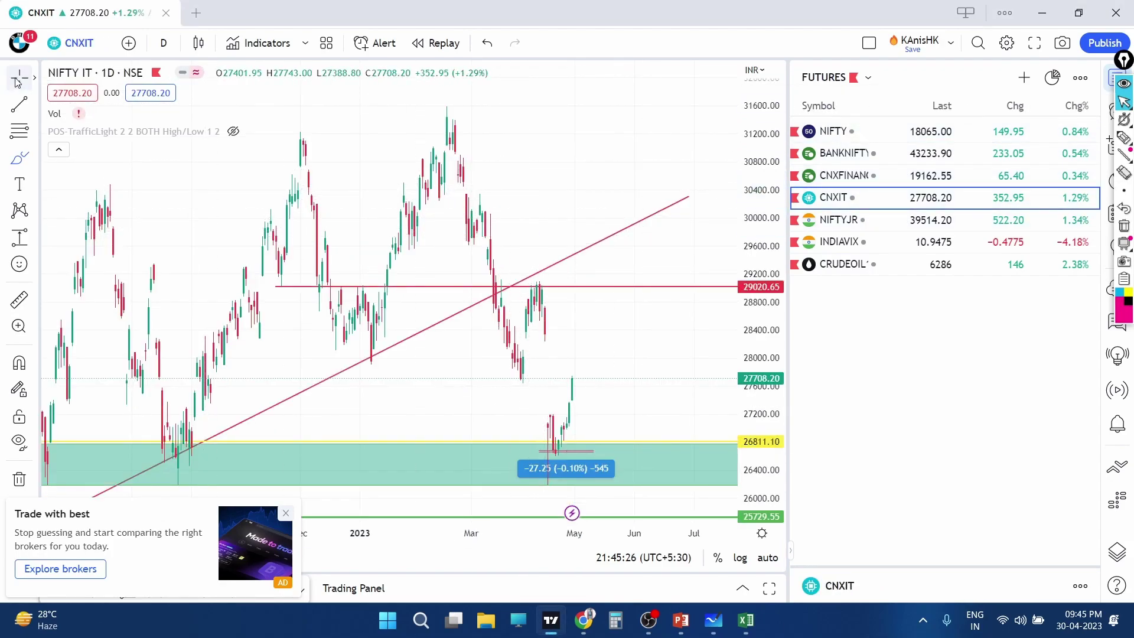
Step: Return to the crosshair cursor and zoom into the latest Nifty IT candles
{"action": "left_click", "coordinate": [34, 78]}
{"action": "left_click", "coordinate": [68, 89]}
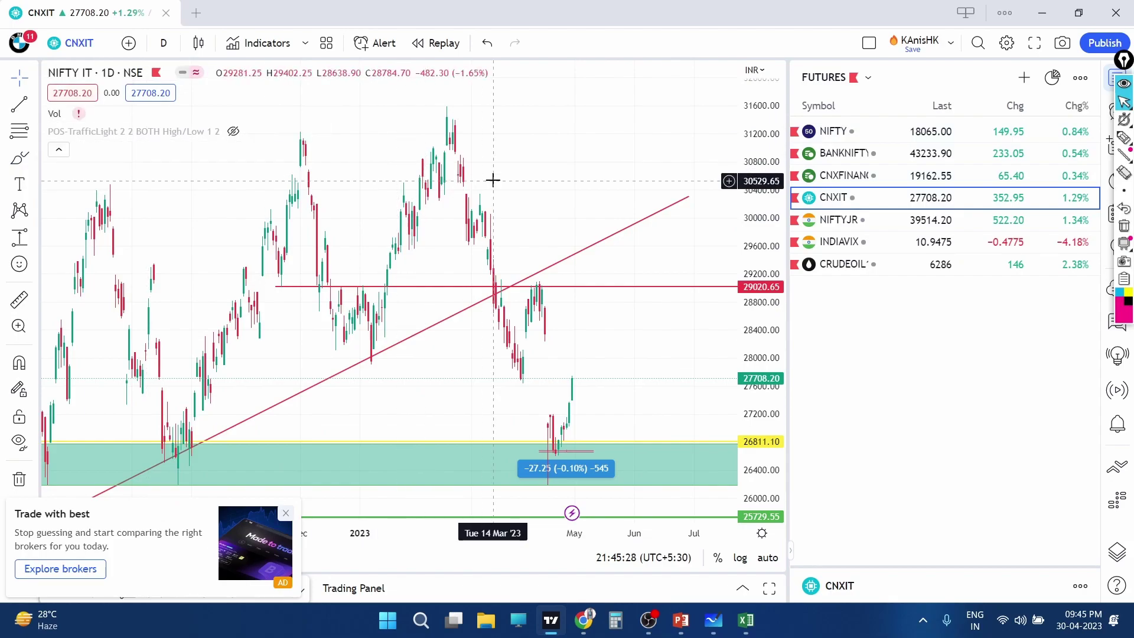
{"action": "scroll", "coordinate": [532, 186], "scroll_direction": "up", "scroll_amount": 2}
{"action": "scroll", "coordinate": [597, 213], "scroll_direction": "up", "scroll_amount": 2}
{"action": "scroll", "coordinate": [579, 248], "scroll_direction": "up", "scroll_amount": 2}
{"action": "scroll", "coordinate": [532, 246], "scroll_direction": "up", "scroll_amount": 2}
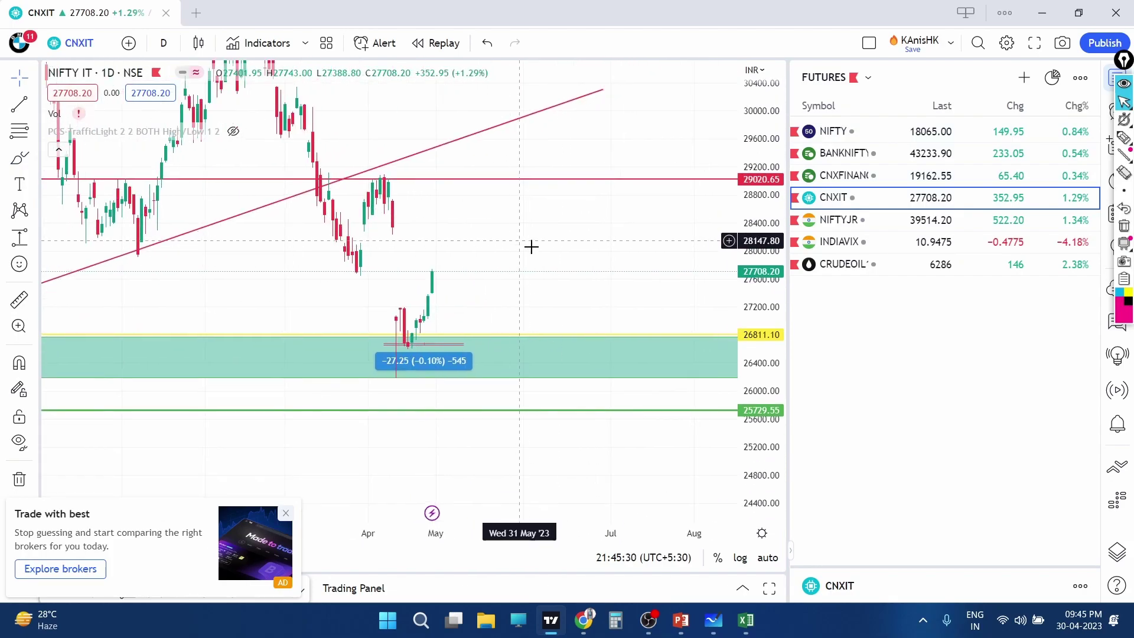
{"action": "scroll", "coordinate": [591, 253], "scroll_direction": "up", "scroll_amount": 2}
{"action": "scroll", "coordinate": [614, 263], "scroll_direction": "up", "scroll_amount": 2}
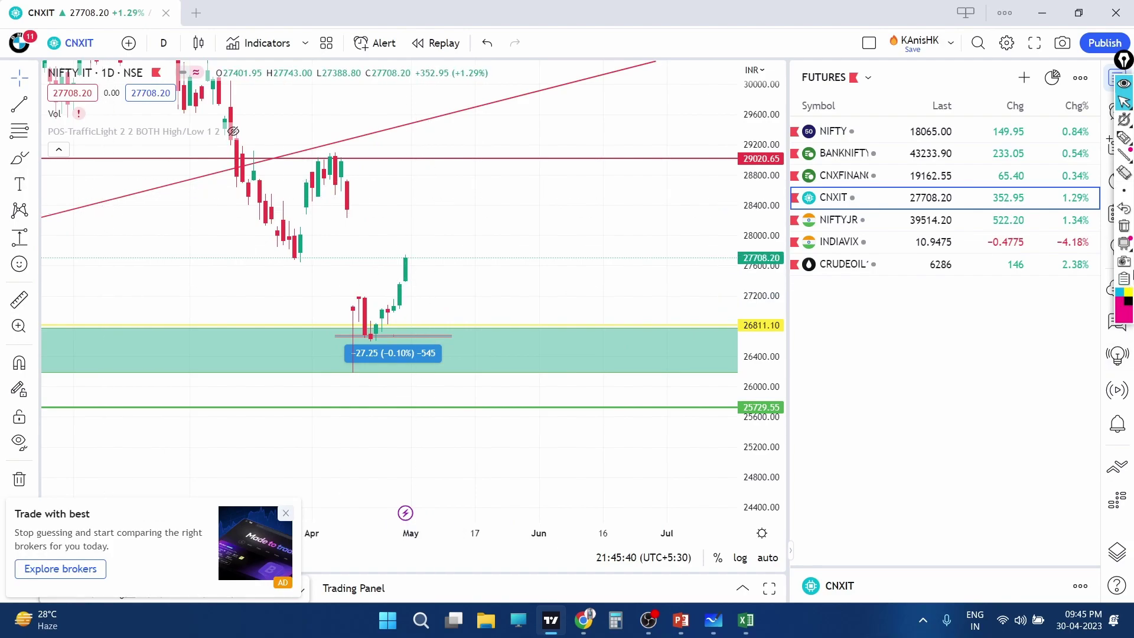
Step: Sketch pink up and down scenario arrows over recent candles, then open Nifty Next 50
{"action": "left_click", "coordinate": [1123, 138]}
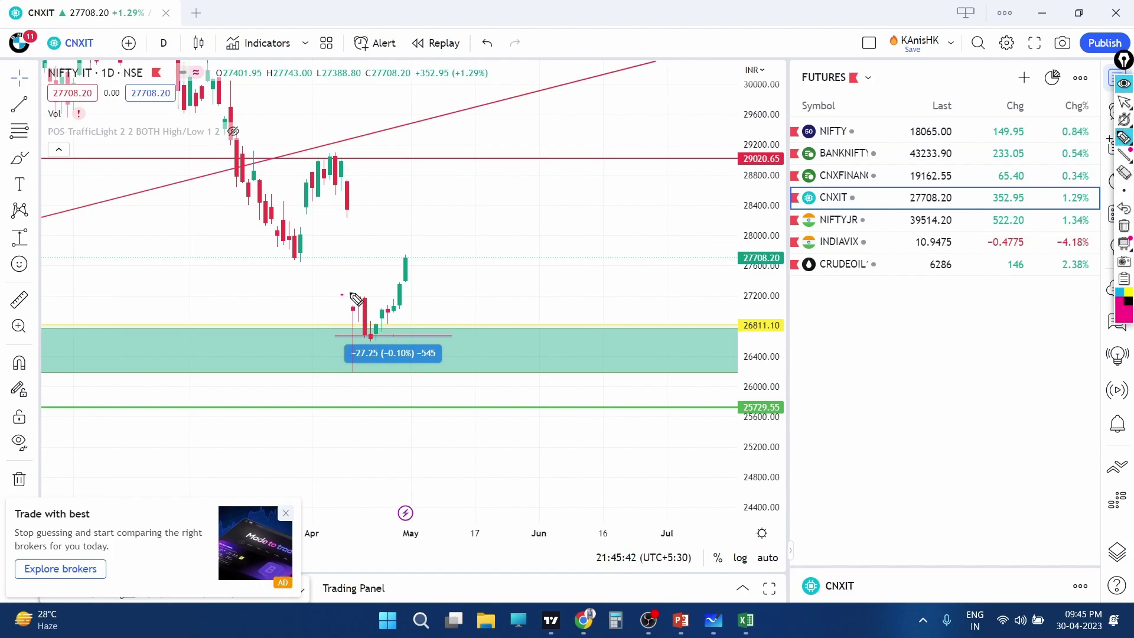
{"action": "mouse_move", "coordinate": [341, 293]}
{"action": "left_mouse_down"}
{"action": "mouse_move", "coordinate": [467, 293]}
{"action": "mouse_move", "coordinate": [481, 242]}
{"action": "left_mouse_up"}
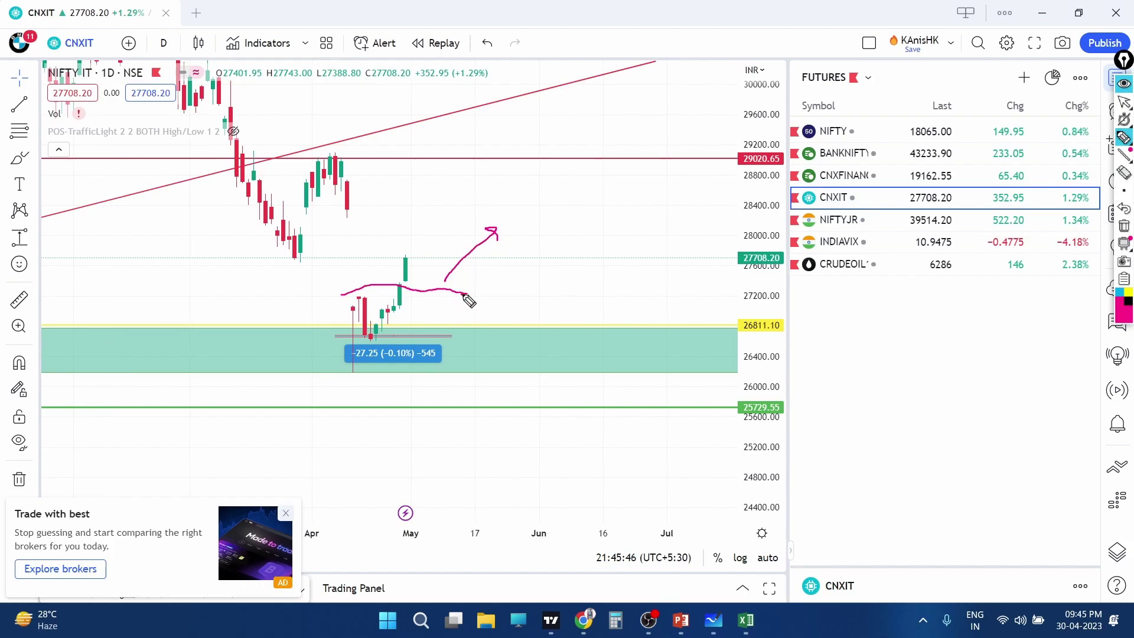
{"action": "left_click_drag", "start_coordinate": [468, 300], "coordinate": [534, 348]}
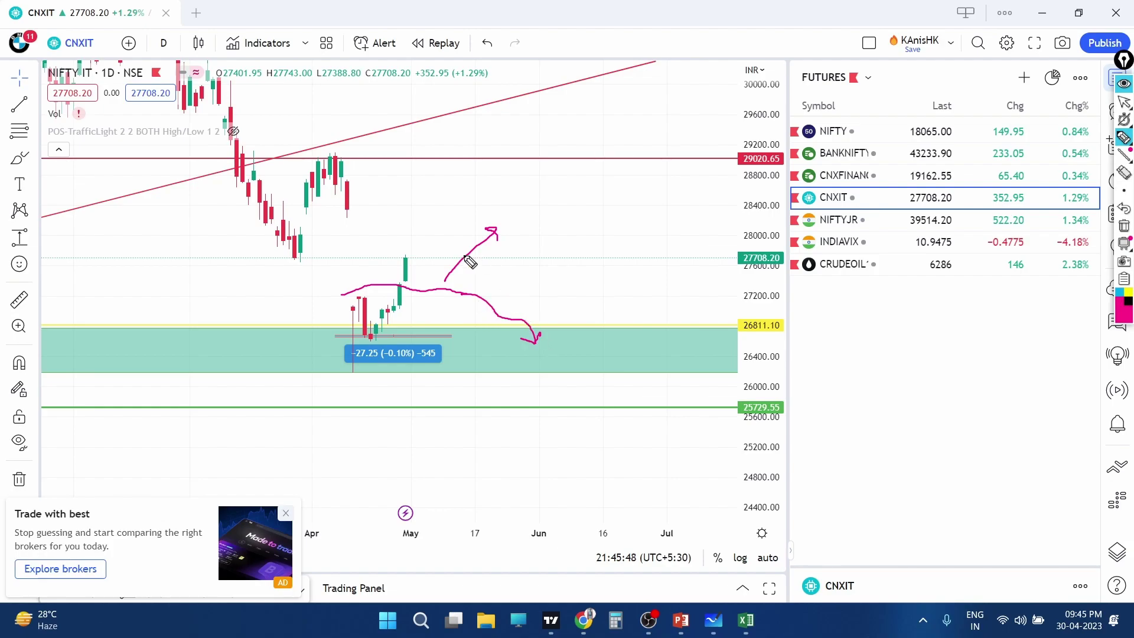
{"action": "left_click", "coordinate": [1121, 105]}
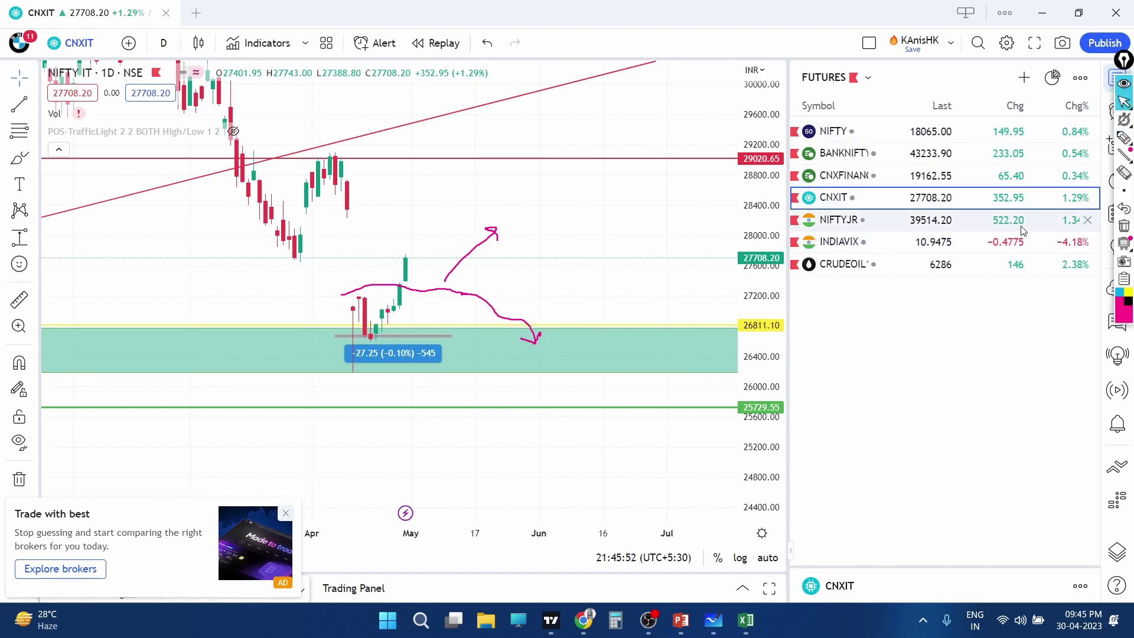
{"action": "left_click", "coordinate": [845, 219]}
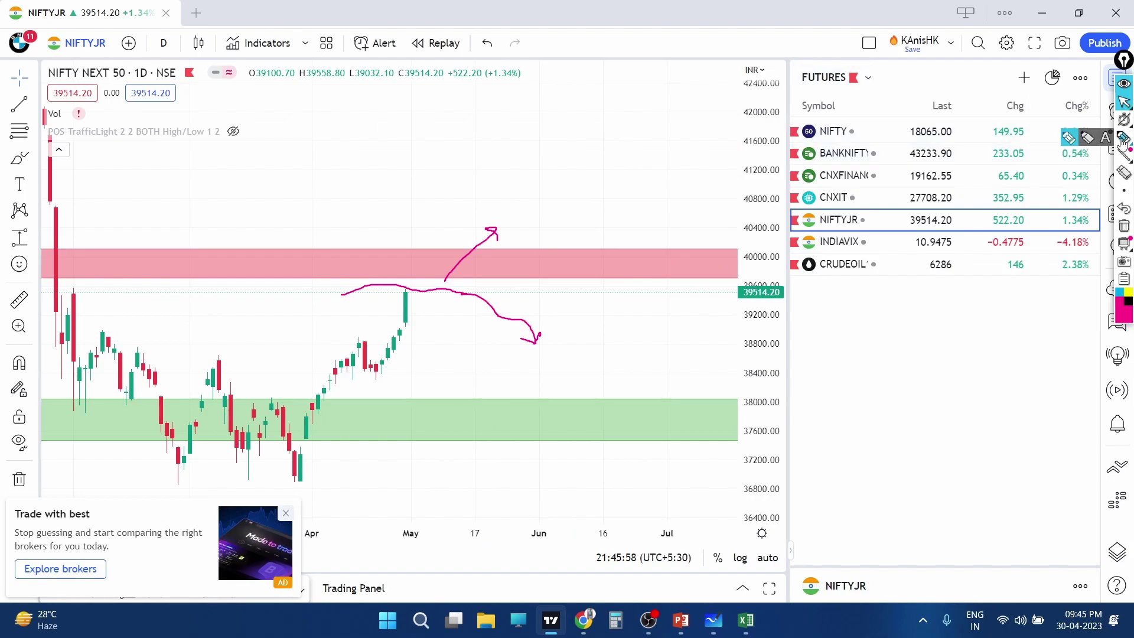
Step: Clear the pink sketches, zoom the Nifty Next 50 chart out and back in, then switch to Chrome
{"action": "left_click", "coordinate": [1123, 226]}
{"action": "scroll", "coordinate": [559, 217], "scroll_direction": "down", "scroll_amount": 2}
{"action": "scroll", "coordinate": [519, 164], "scroll_direction": "down", "scroll_amount": 3}
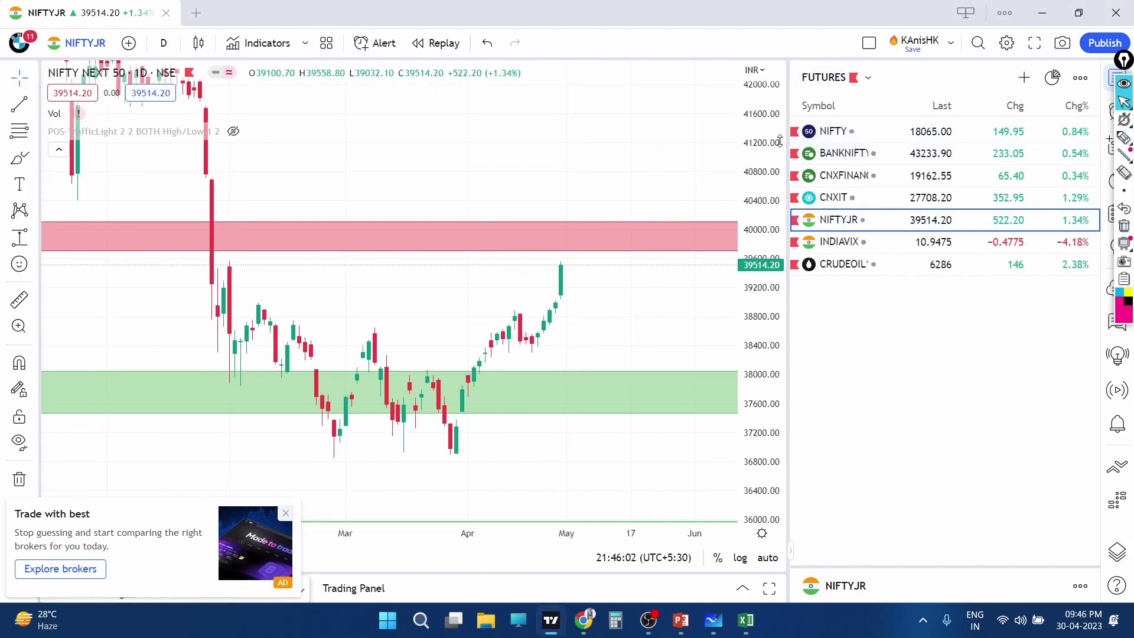
{"action": "scroll", "coordinate": [555, 168], "scroll_direction": "down", "scroll_amount": 2}
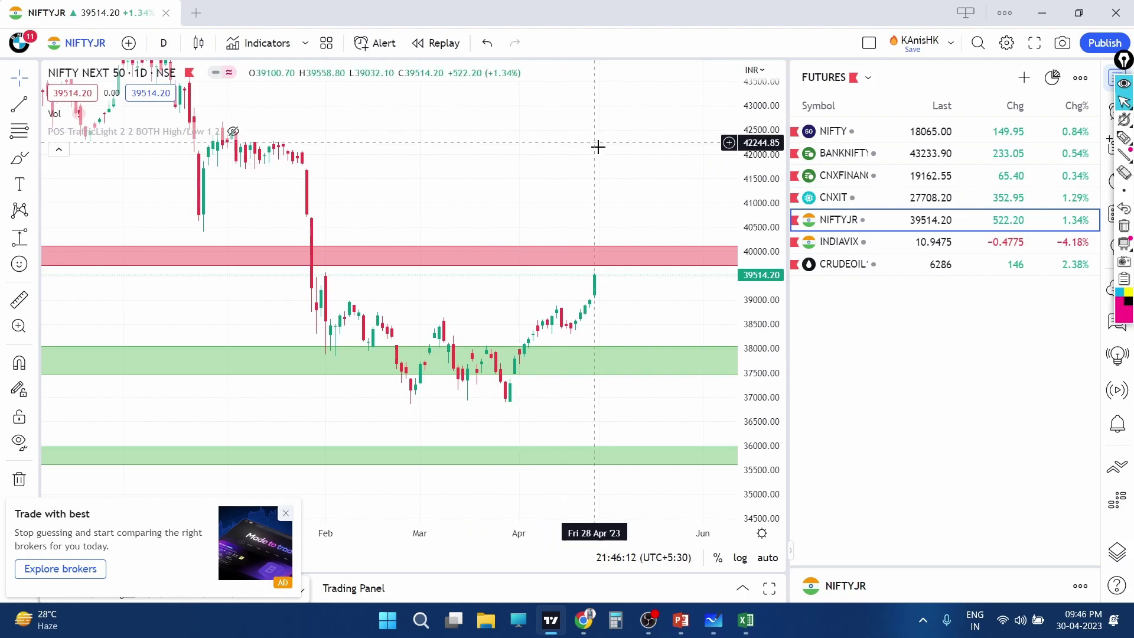
{"action": "scroll", "coordinate": [600, 147], "scroll_direction": "up", "scroll_amount": 3}
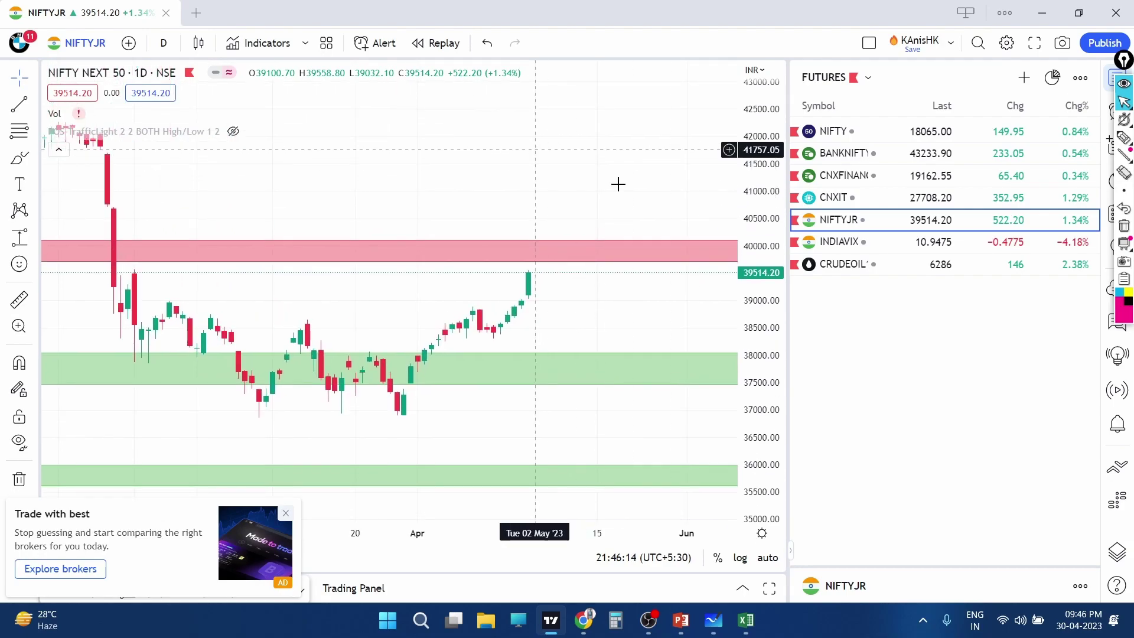
{"action": "left_click", "coordinate": [582, 623]}
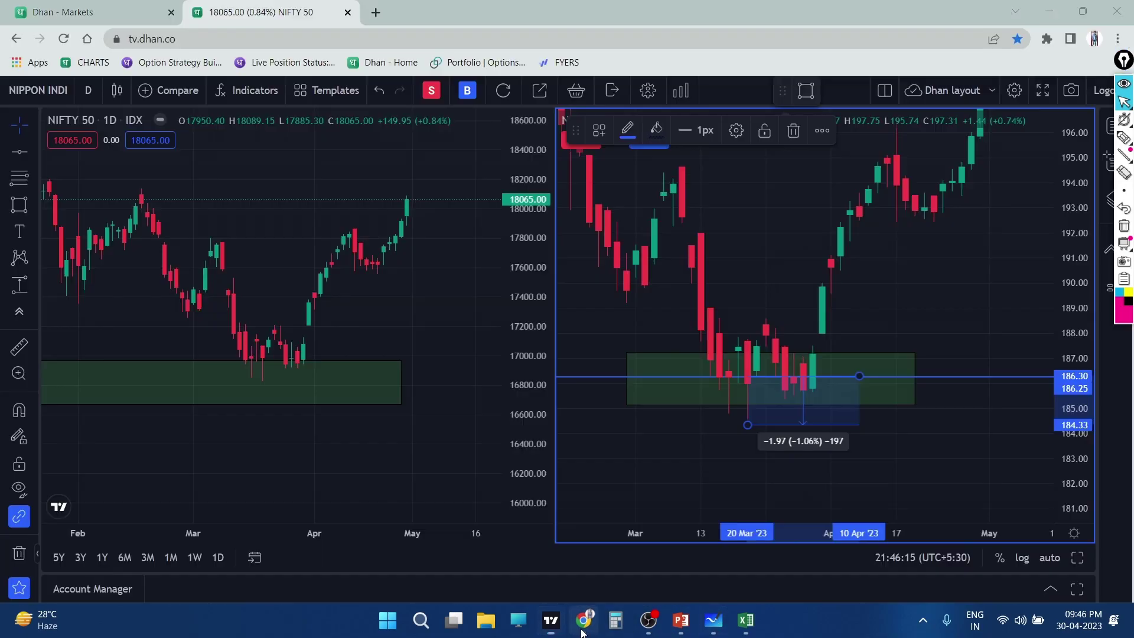
Step: In a new tab, search Google for Nifty Next 50 companies and scroll the results
{"action": "left_click", "coordinate": [375, 13]}
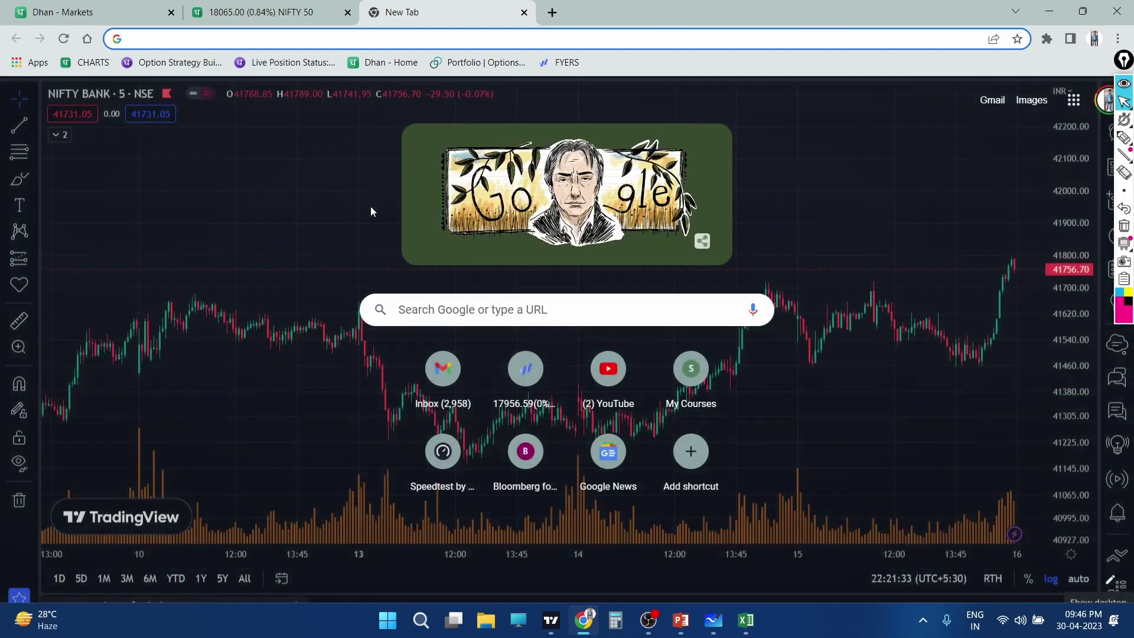
{"action": "type", "text": "nifty next"}
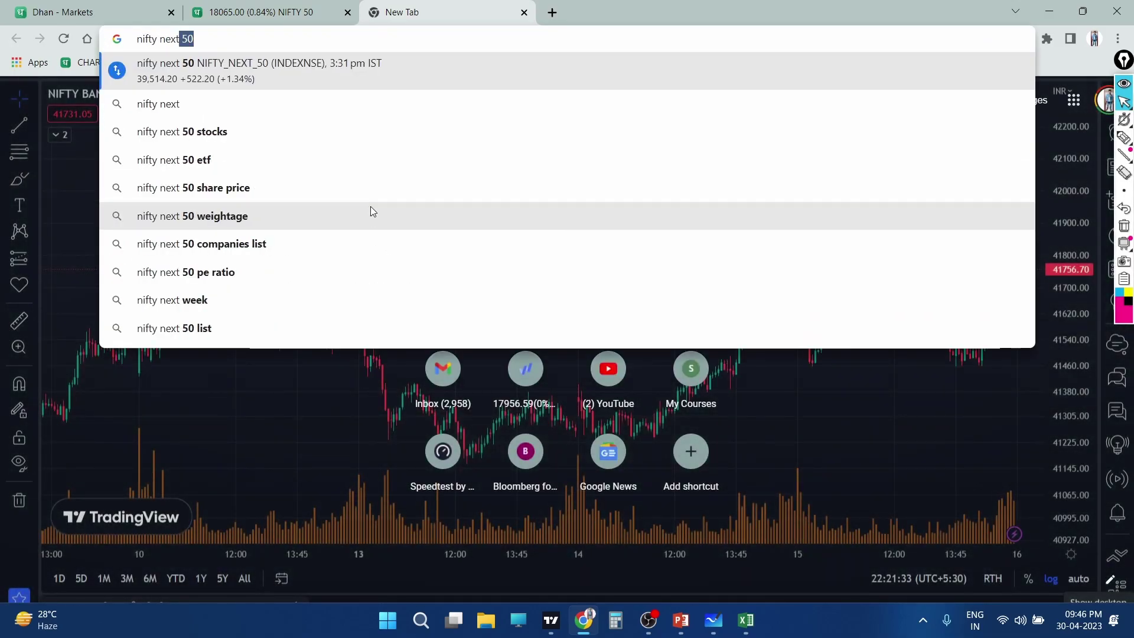
{"action": "type", "text": " 50 con"}
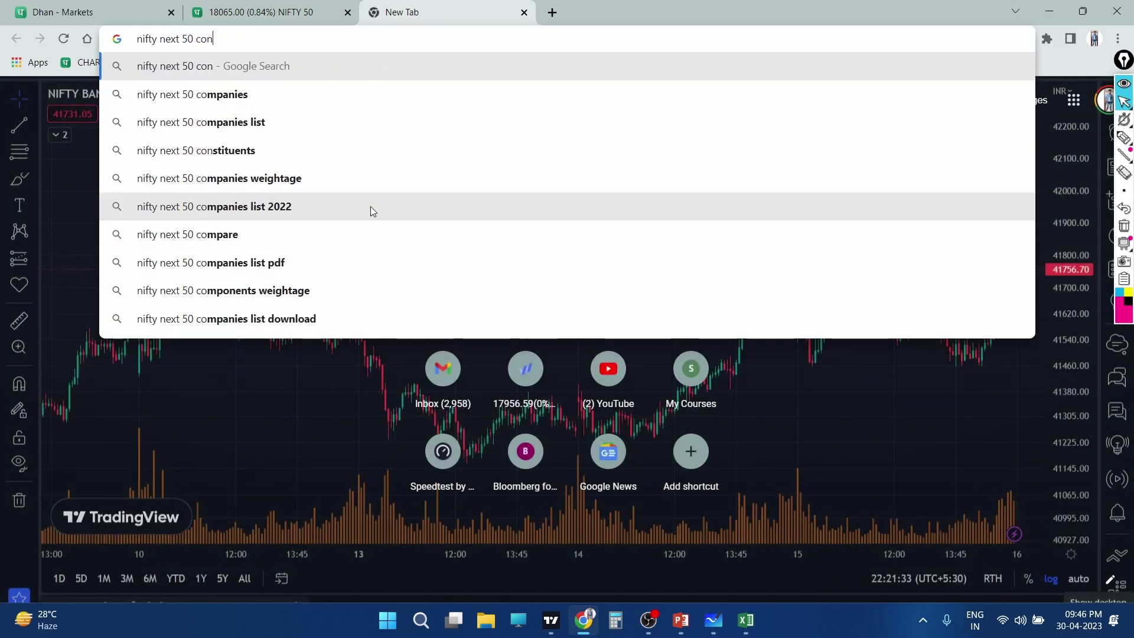
{"action": "type", "text": "t"}
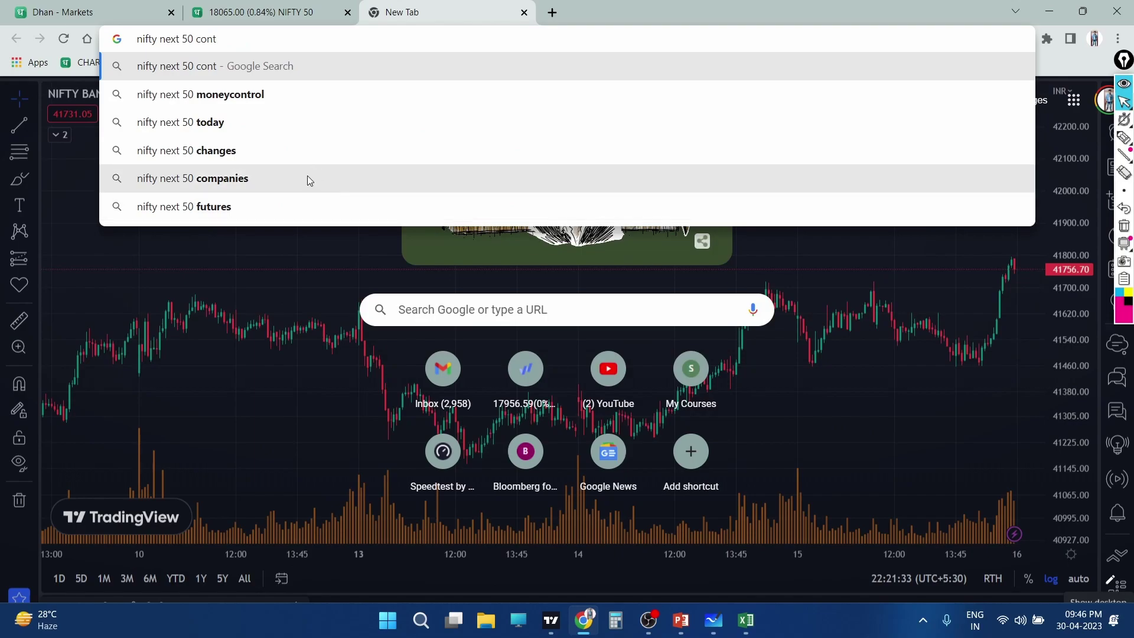
{"action": "left_click", "coordinate": [307, 177]}
{"action": "scroll", "coordinate": [387, 287], "scroll_direction": "down", "scroll_amount": 2}
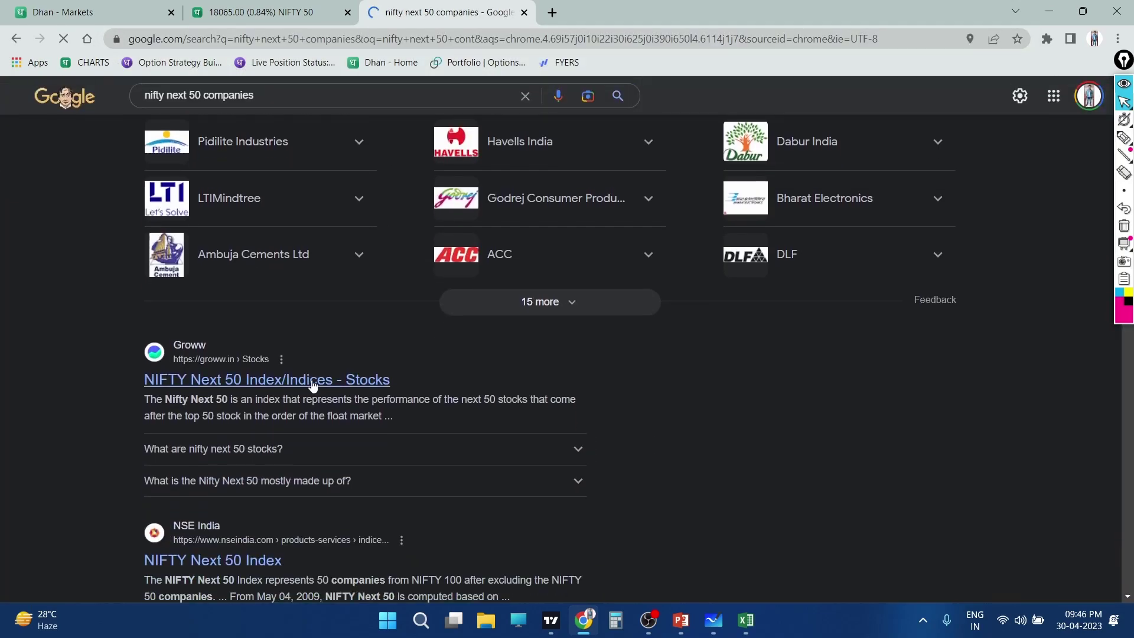
Step: Open Groww's NIFTY Next 50 page, scroll to the companies list, and mark Avenue Supermarts
{"action": "left_click", "coordinate": [319, 381]}
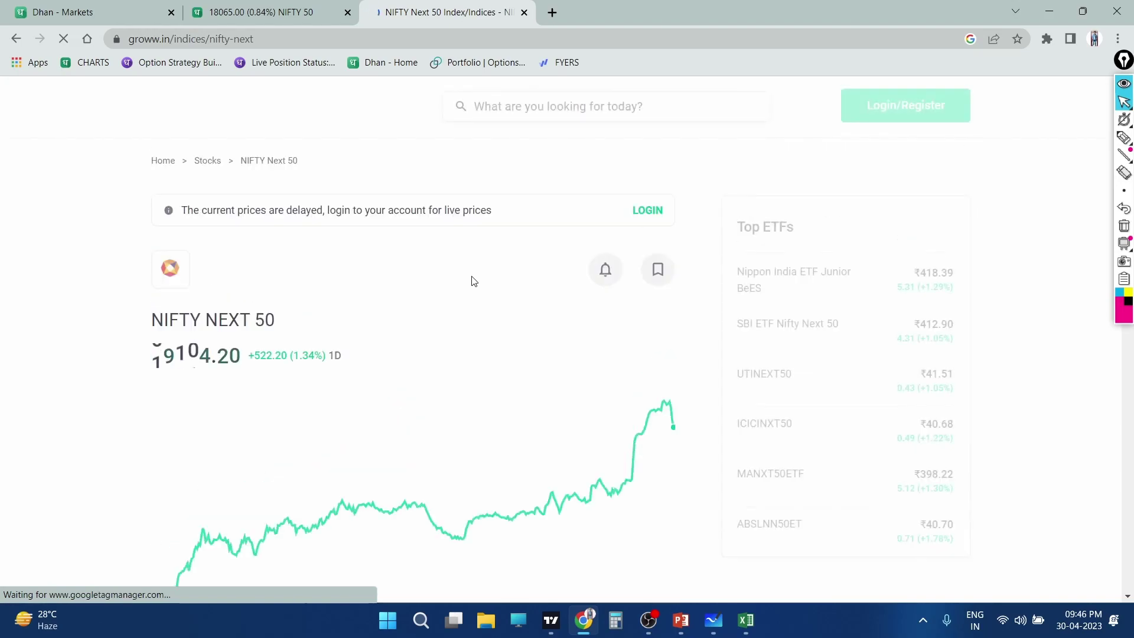
{"action": "scroll", "coordinate": [471, 281], "scroll_direction": "down", "scroll_amount": 4}
{"action": "scroll", "coordinate": [470, 281], "scroll_direction": "down", "scroll_amount": 5}
{"action": "scroll", "coordinate": [471, 281], "scroll_direction": "down", "scroll_amount": 3}
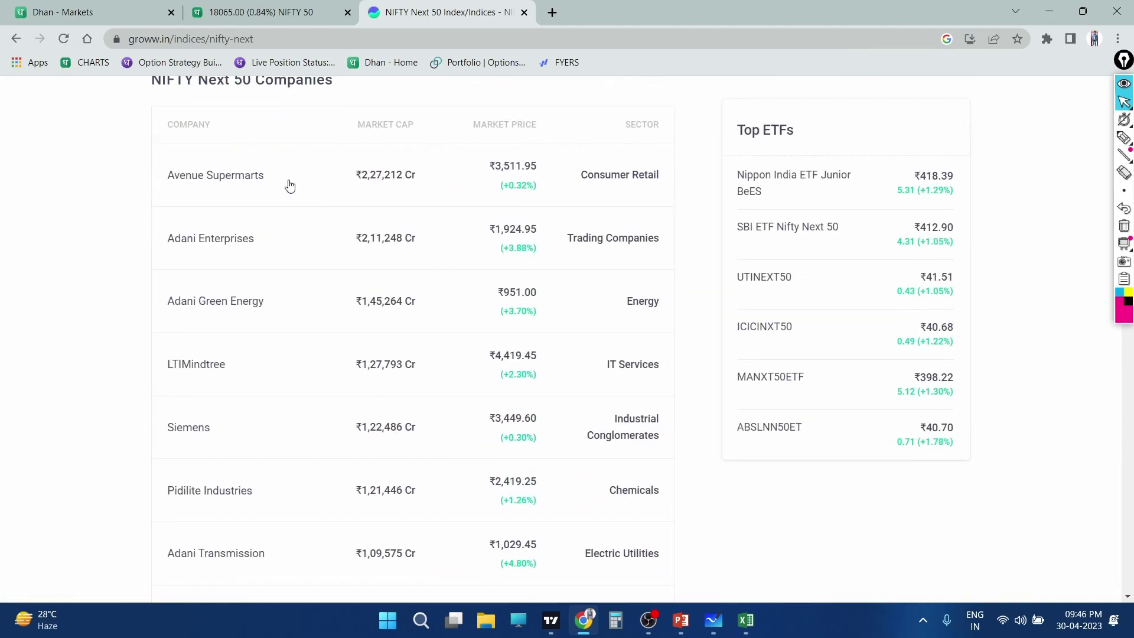
{"action": "left_click", "coordinate": [1124, 137]}
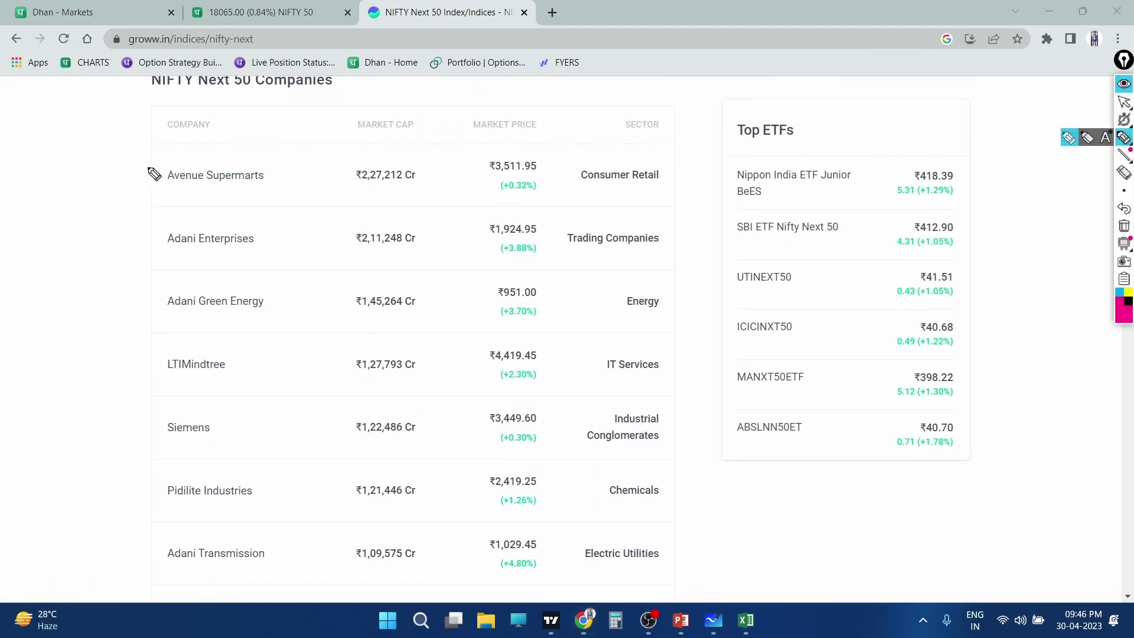
{"action": "mouse_move", "coordinate": [171, 159]}
{"action": "left_mouse_down"}
{"action": "mouse_move", "coordinate": [180, 196]}
{"action": "mouse_move", "coordinate": [160, 265]}
{"action": "mouse_move", "coordinate": [152, 384]}
{"action": "mouse_move", "coordinate": [189, 394]}
{"action": "mouse_move", "coordinate": [166, 438]}
{"action": "mouse_move", "coordinate": [198, 516]}
{"action": "mouse_move", "coordinate": [167, 562]}
{"action": "left_mouse_up"}
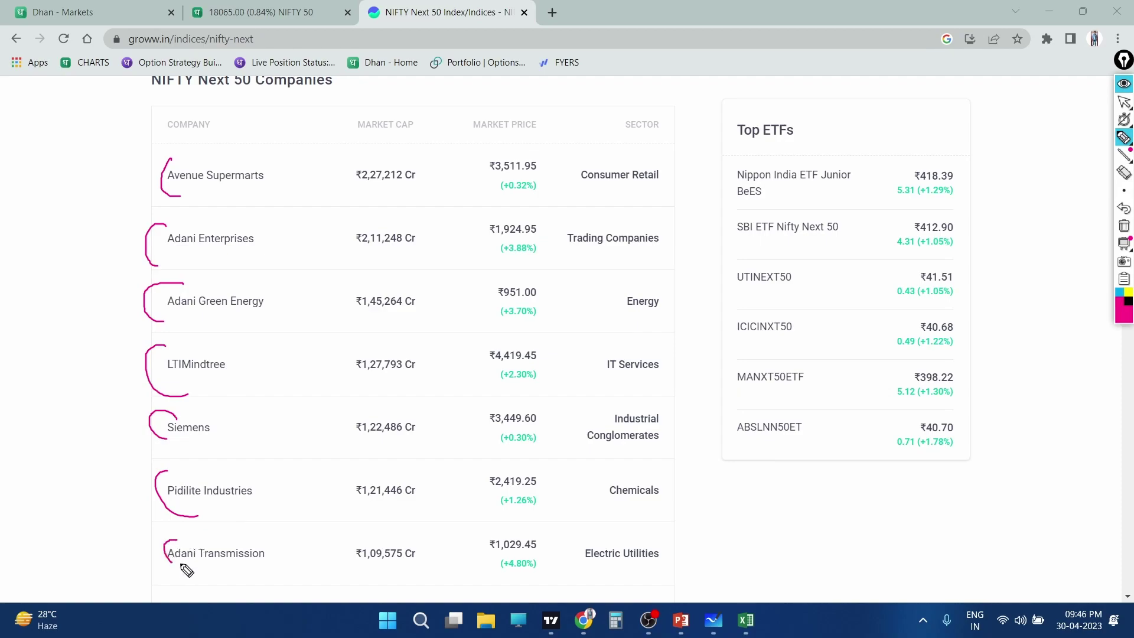
{"action": "left_click", "coordinate": [1124, 102]}
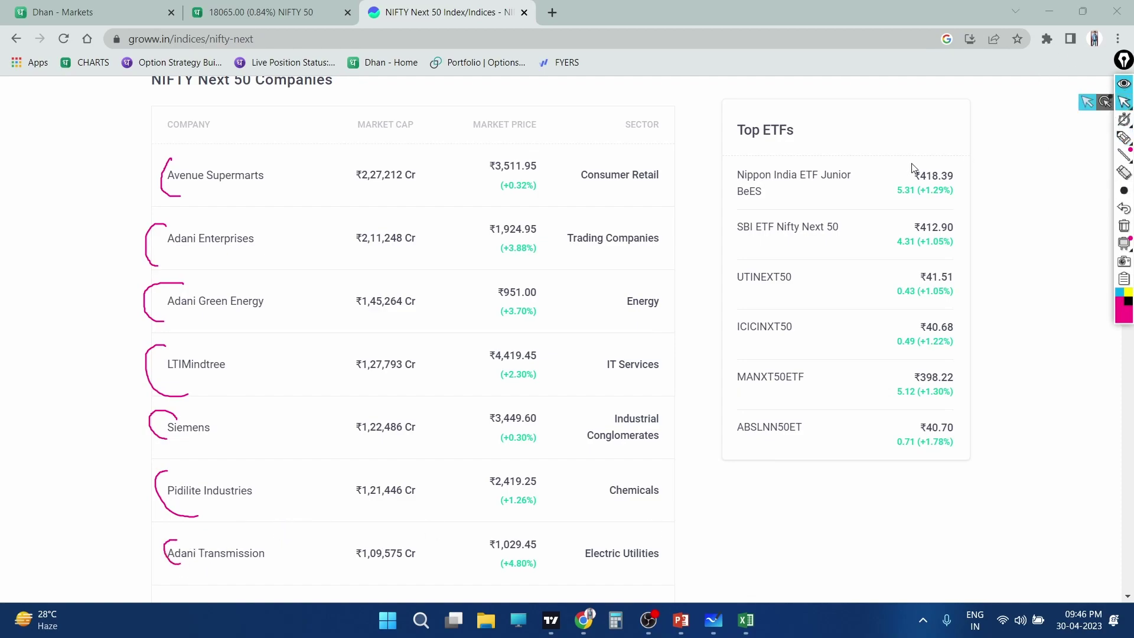
Step: Show page 2 of the companies table and clear the magenta marks
{"action": "scroll", "coordinate": [543, 275], "scroll_direction": "down", "scroll_amount": 2}
{"action": "scroll", "coordinate": [544, 276], "scroll_direction": "down", "scroll_amount": 3}
{"action": "scroll", "coordinate": [354, 347], "scroll_direction": "down", "scroll_amount": 2}
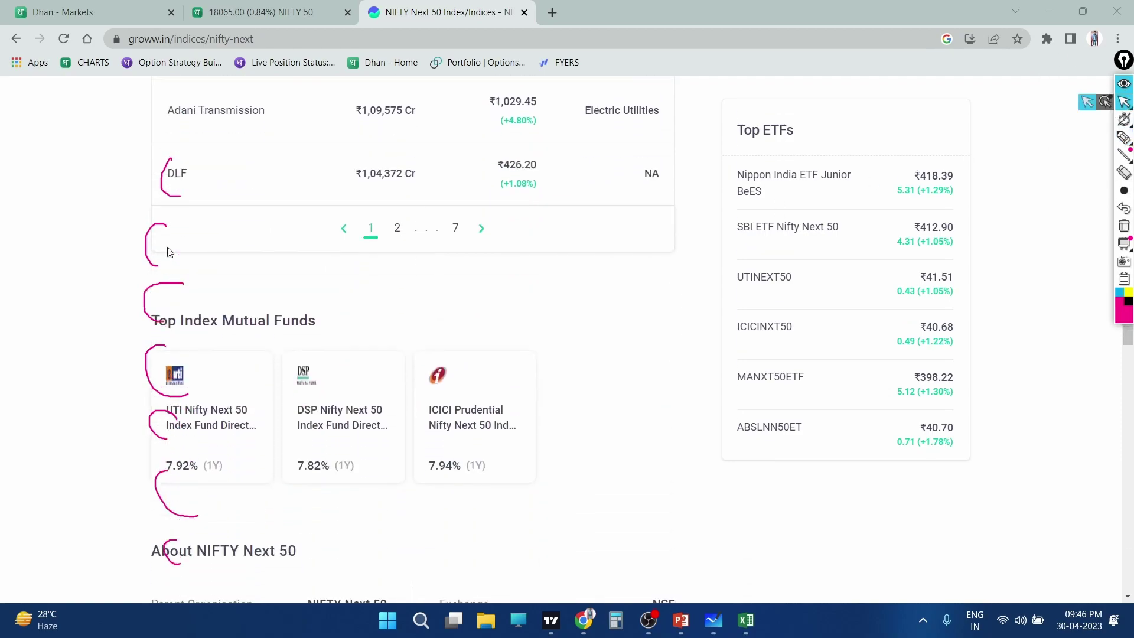
{"action": "left_click", "coordinate": [397, 228]}
{"action": "scroll", "coordinate": [328, 233], "scroll_direction": "up", "scroll_amount": 5}
{"action": "scroll", "coordinate": [330, 233], "scroll_direction": "up", "scroll_amount": 5}
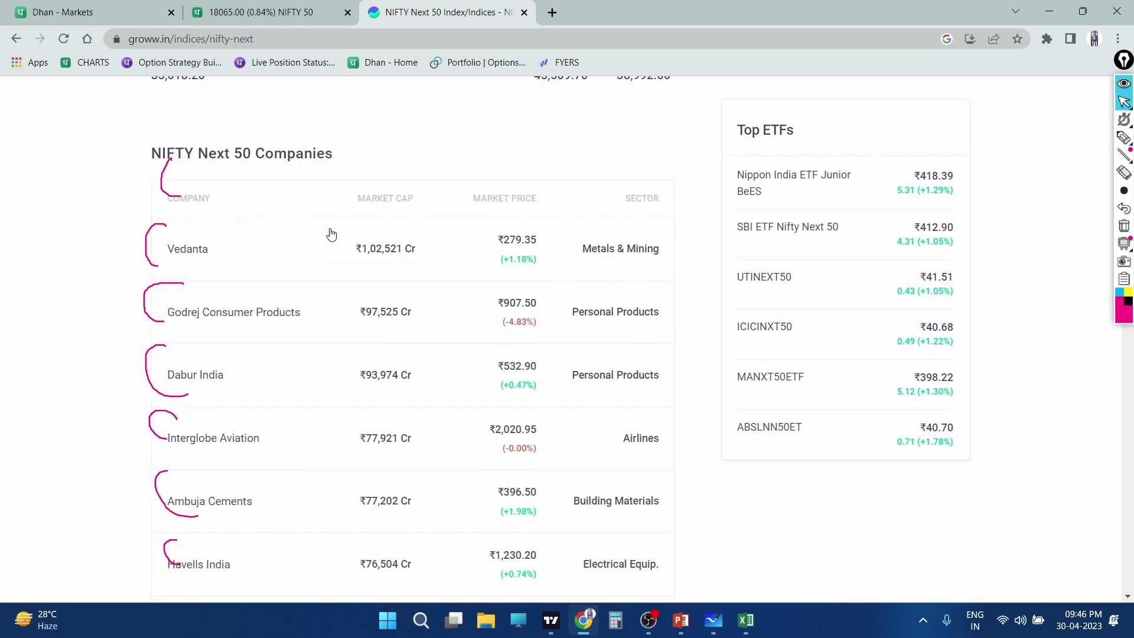
{"action": "scroll", "coordinate": [331, 234], "scroll_direction": "up", "scroll_amount": 3}
{"action": "scroll", "coordinate": [414, 233], "scroll_direction": "down", "scroll_amount": 3}
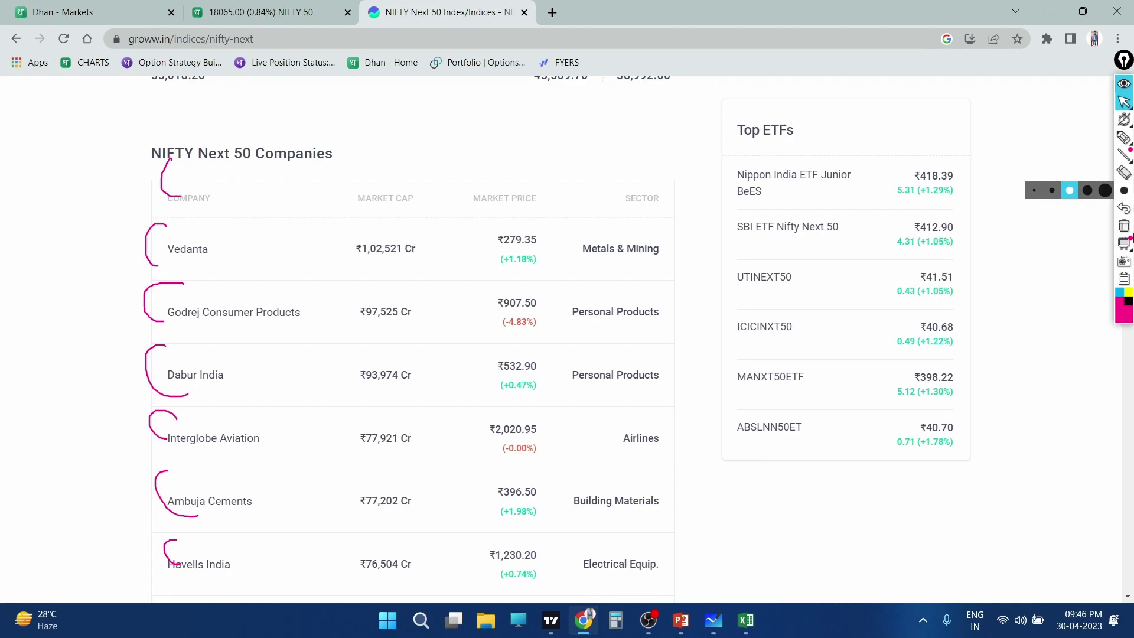
{"action": "left_click", "coordinate": [1124, 225]}
Step: Mark Vedanta and companies further down in magenta, then erase the marks
{"action": "left_click", "coordinate": [1125, 139]}
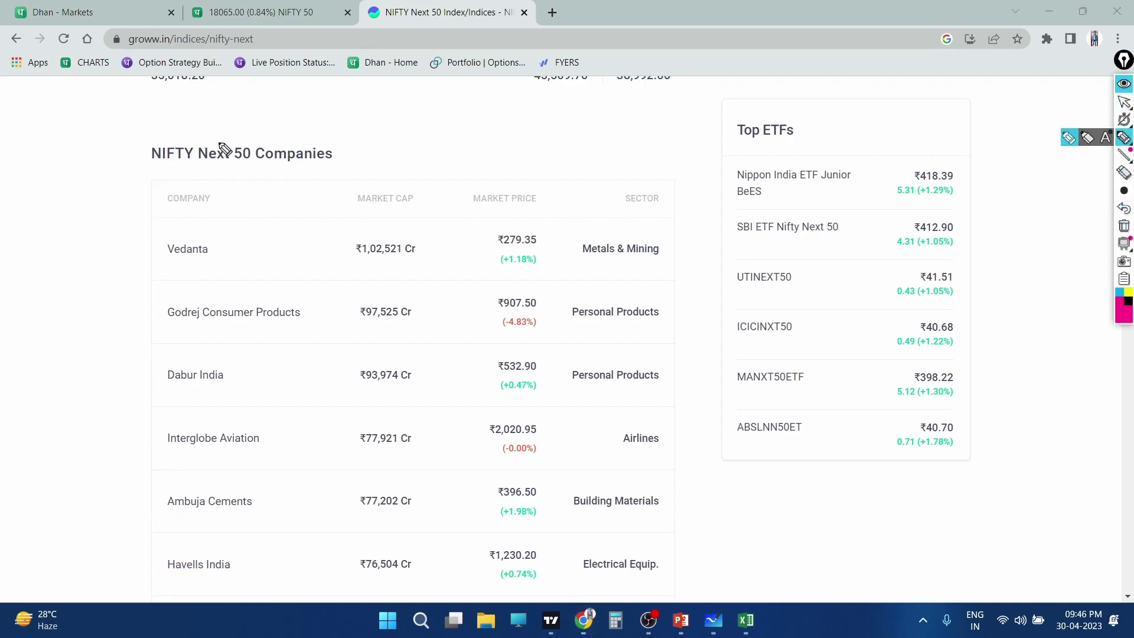
{"action": "left_click_drag", "start_coordinate": [196, 224], "coordinate": [146, 254]}
{"action": "mouse_move", "coordinate": [146, 297]}
{"action": "left_mouse_down"}
{"action": "mouse_move", "coordinate": [166, 333]}
{"action": "mouse_move", "coordinate": [131, 387]}
{"action": "mouse_move", "coordinate": [211, 521]}
{"action": "mouse_move", "coordinate": [192, 565]}
{"action": "left_mouse_up"}
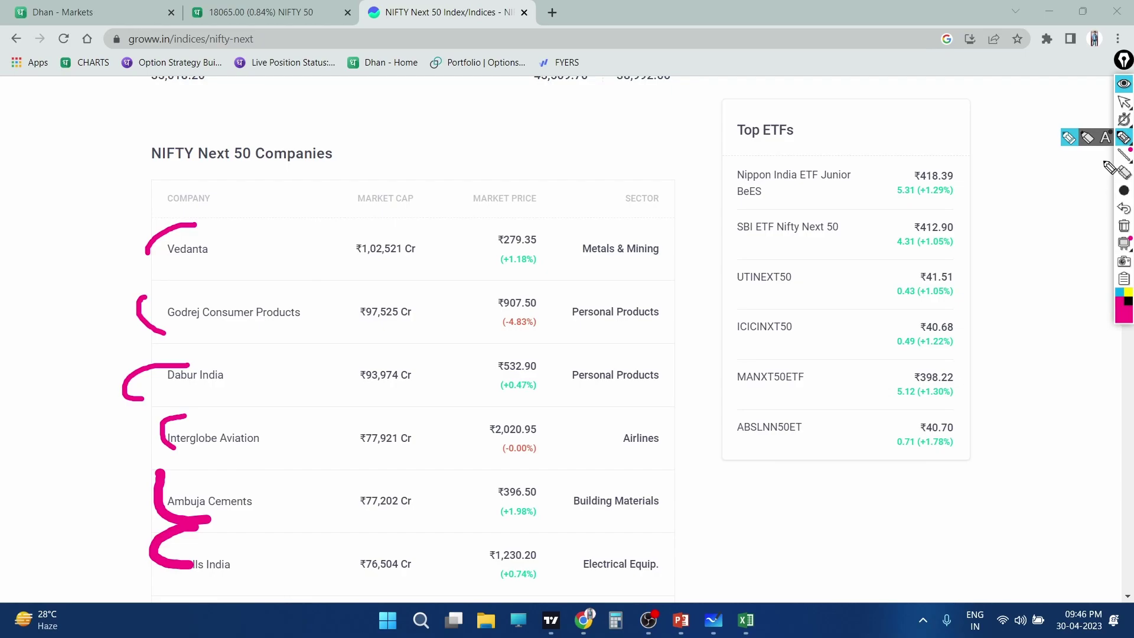
{"action": "left_click", "coordinate": [1127, 106]}
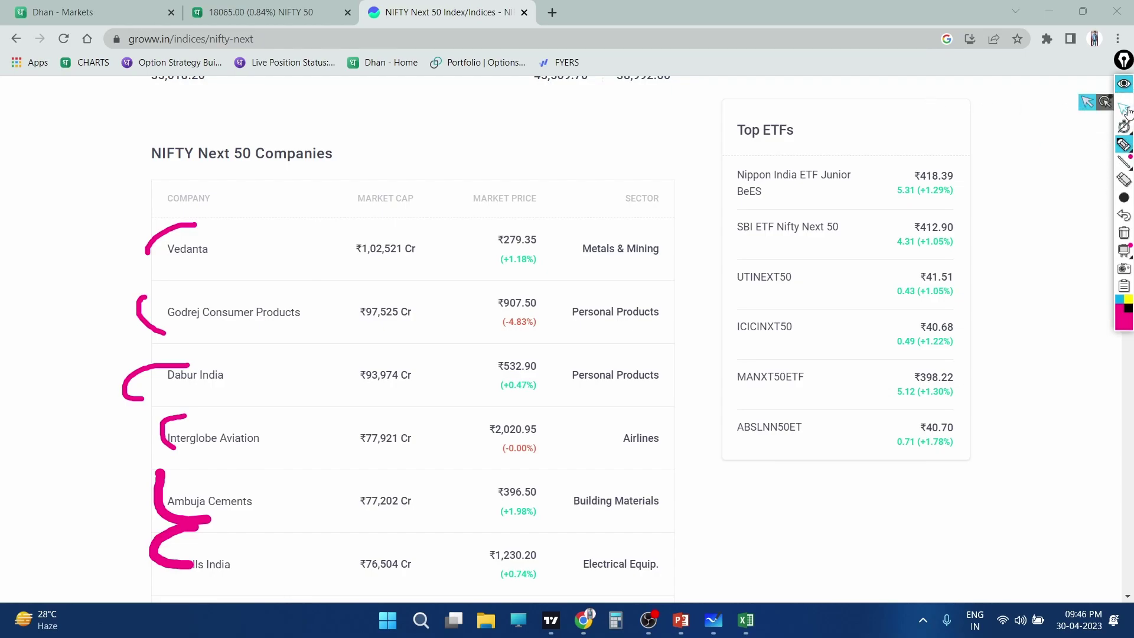
{"action": "left_click", "coordinate": [1124, 225]}
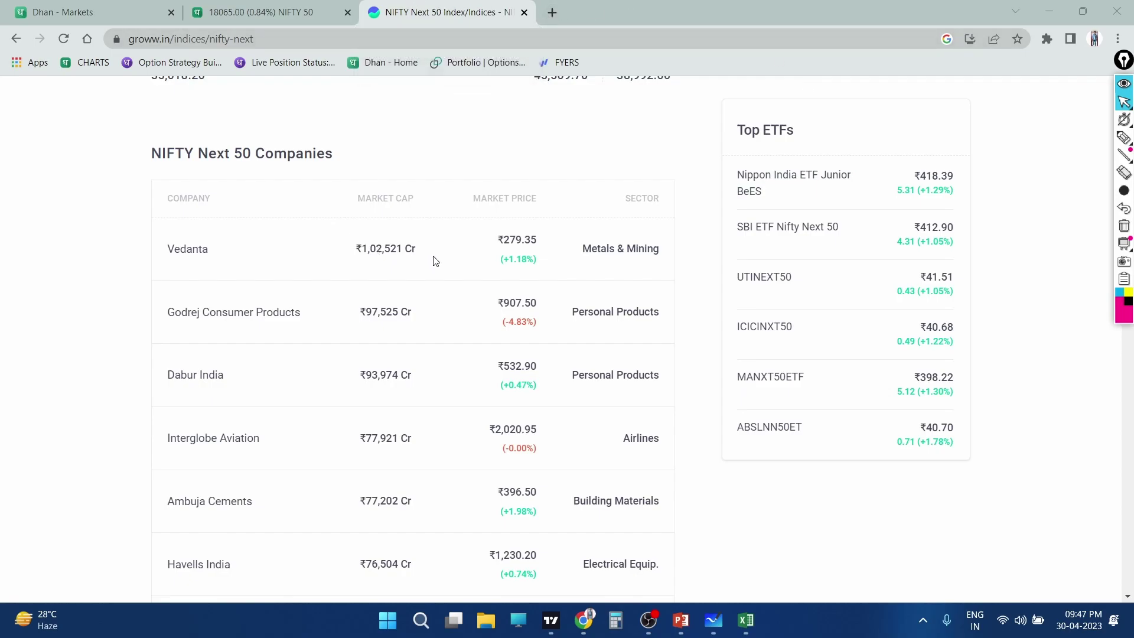
Step: Show page 3 of the companies table, listing GAIL through Torrent Pharmaceuticals
{"action": "scroll", "coordinate": [435, 260], "scroll_direction": "down", "scroll_amount": 1}
{"action": "scroll", "coordinate": [413, 278], "scroll_direction": "down", "scroll_amount": 3}
{"action": "scroll", "coordinate": [364, 302], "scroll_direction": "down", "scroll_amount": 3}
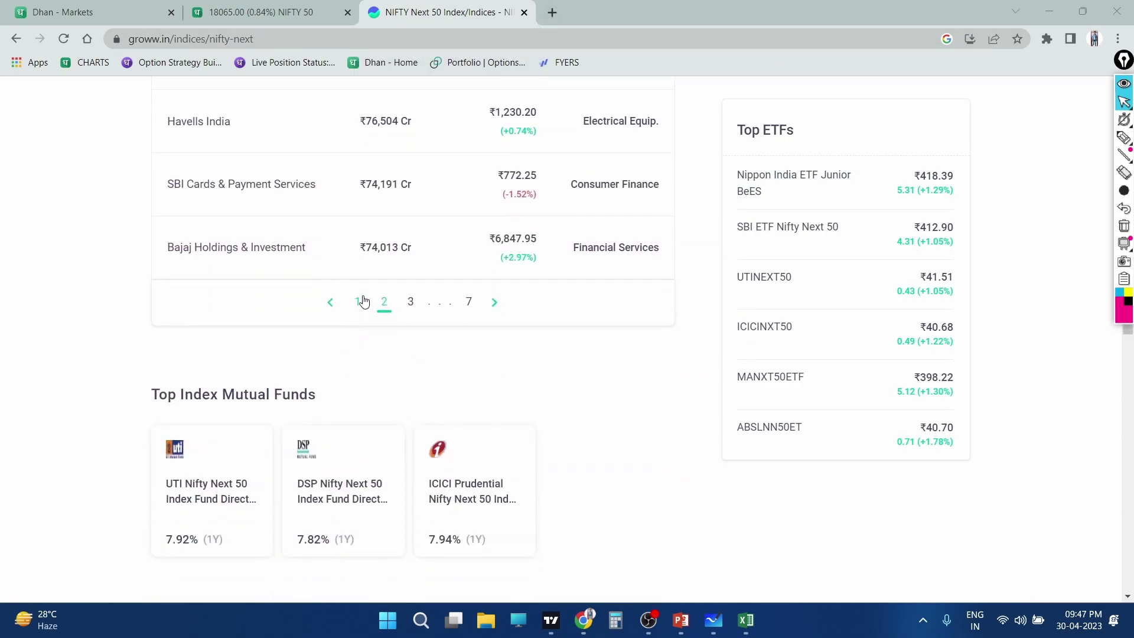
{"action": "left_click", "coordinate": [403, 302]}
{"action": "scroll", "coordinate": [349, 197], "scroll_direction": "up", "scroll_amount": 3}
{"action": "scroll", "coordinate": [346, 202], "scroll_direction": "up", "scroll_amount": 5}
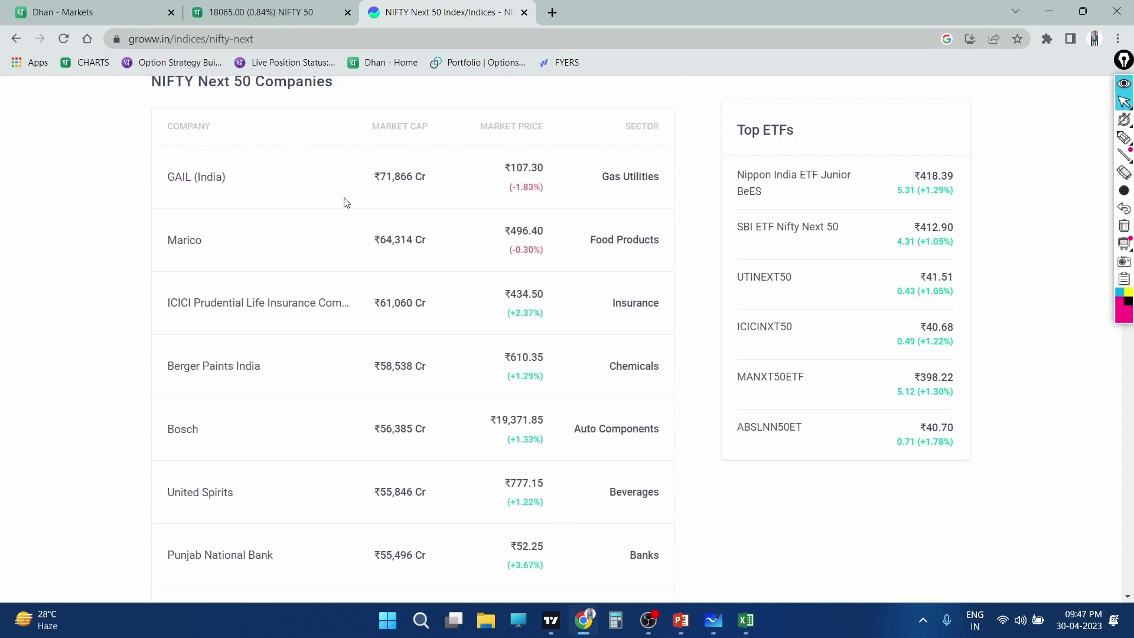
{"action": "scroll", "coordinate": [346, 203], "scroll_direction": "up", "scroll_amount": 1}
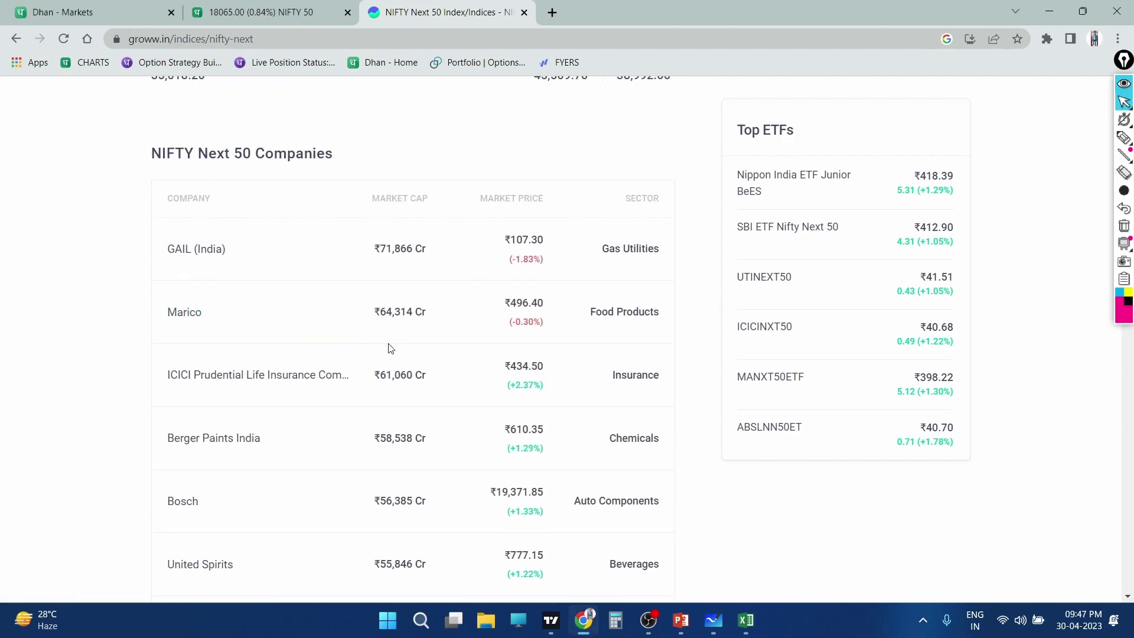
{"action": "scroll", "coordinate": [252, 362], "scroll_direction": "down", "scroll_amount": 2}
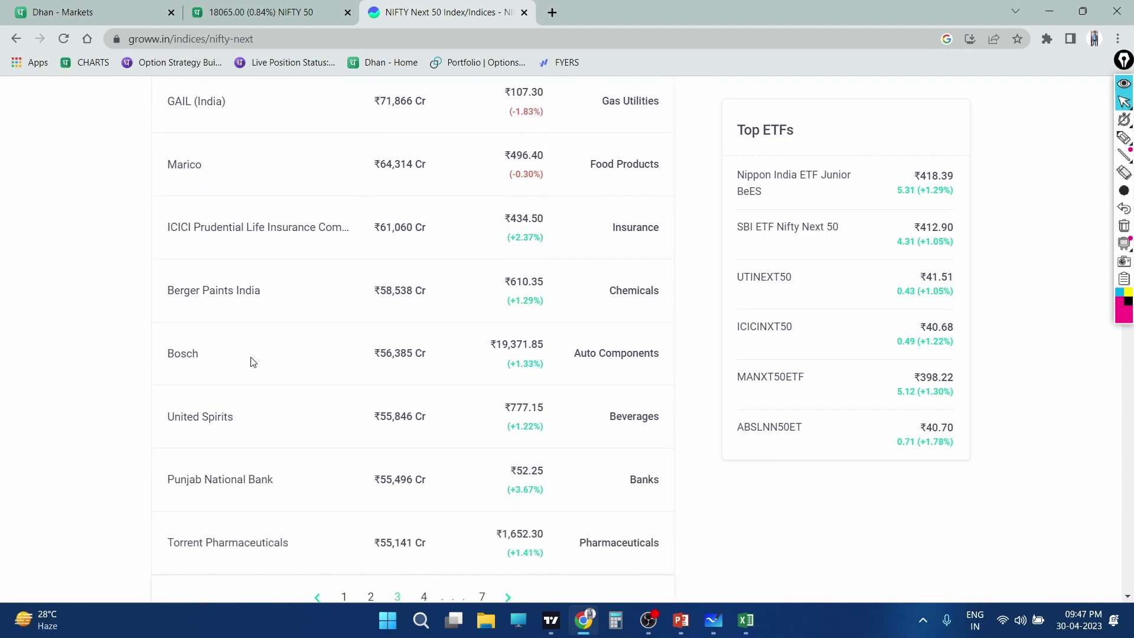
{"action": "scroll", "coordinate": [219, 322], "scroll_direction": "down", "scroll_amount": 2}
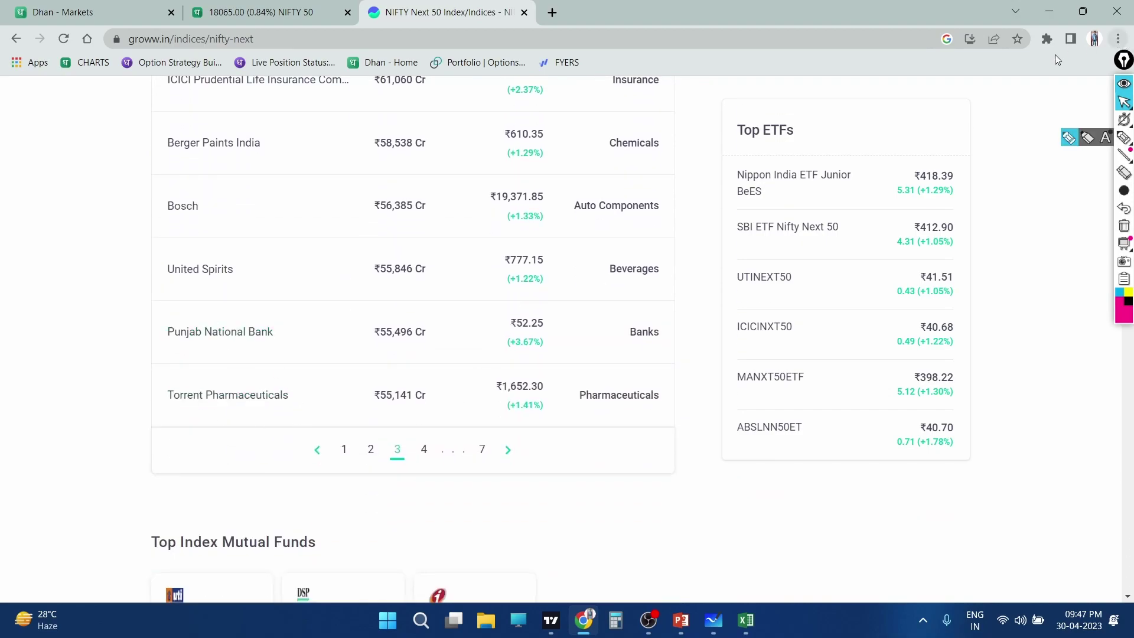
Step: Bring up the TradingView NIFTY Next 50 chart and pan to reframe the candles
{"action": "left_click", "coordinate": [242, 13]}
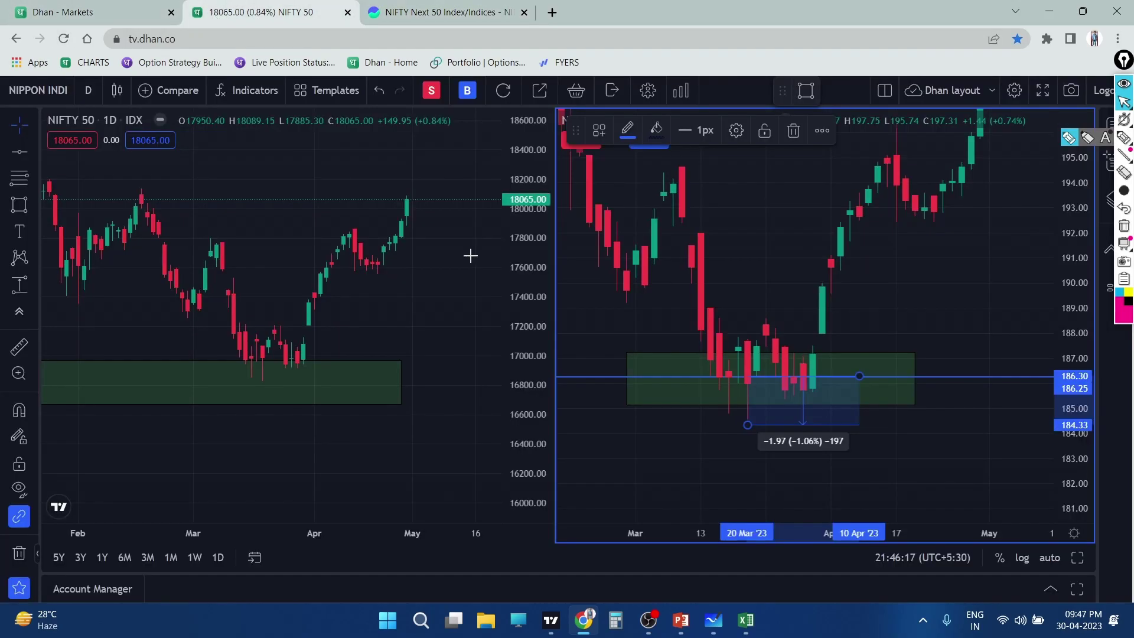
{"action": "left_click", "coordinate": [130, 13]}
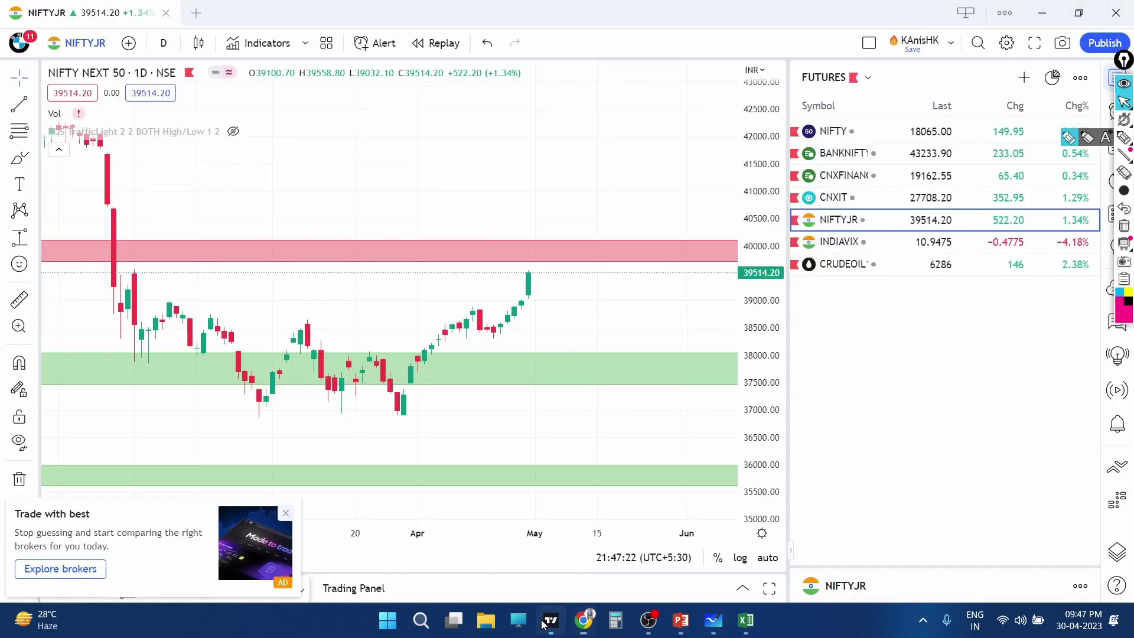
{"action": "left_click", "coordinate": [551, 620]}
{"action": "left_click_drag", "start_coordinate": [577, 339], "coordinate": [628, 295]}
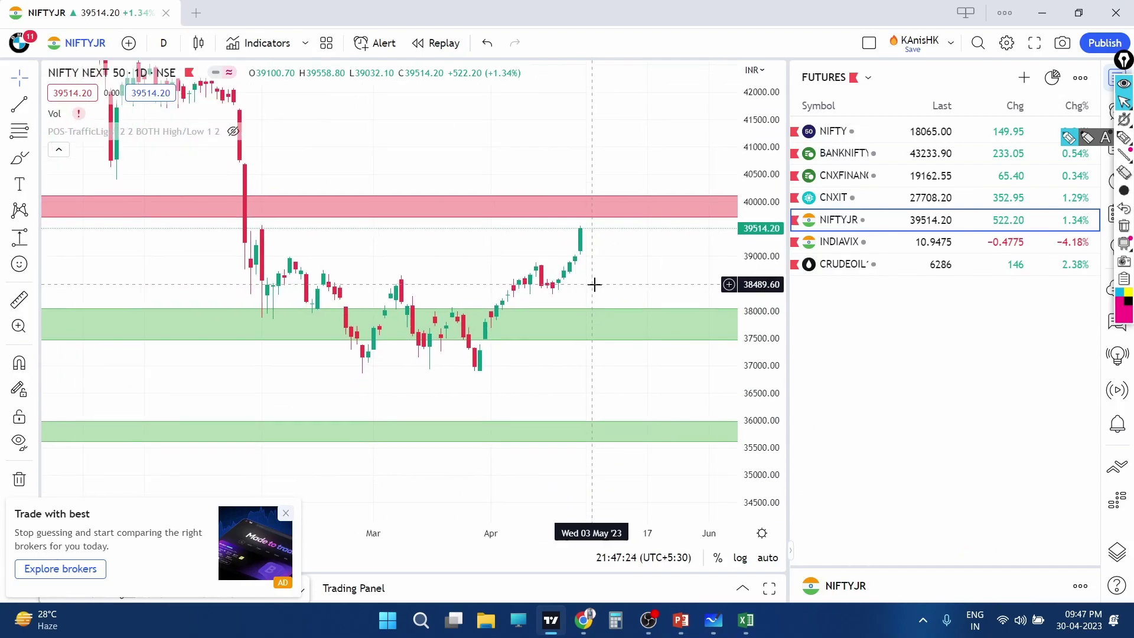
Step: Draw a trial freehand stroke on the chart, then erase it
{"action": "left_click", "coordinate": [1123, 138]}
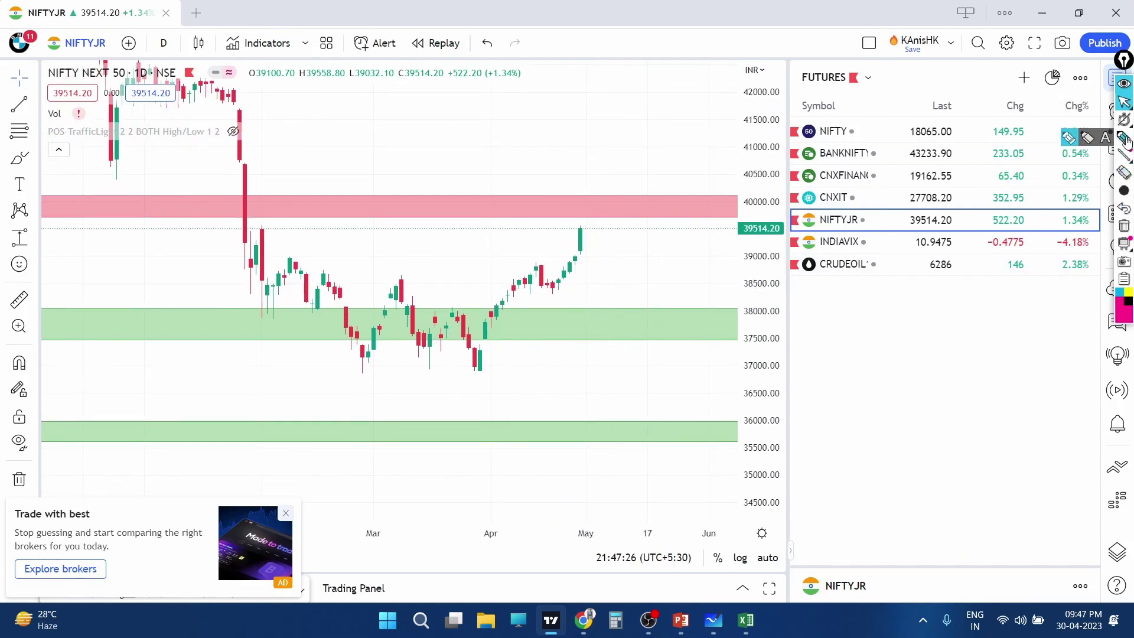
{"action": "left_click_drag", "start_coordinate": [266, 297], "coordinate": [482, 301]}
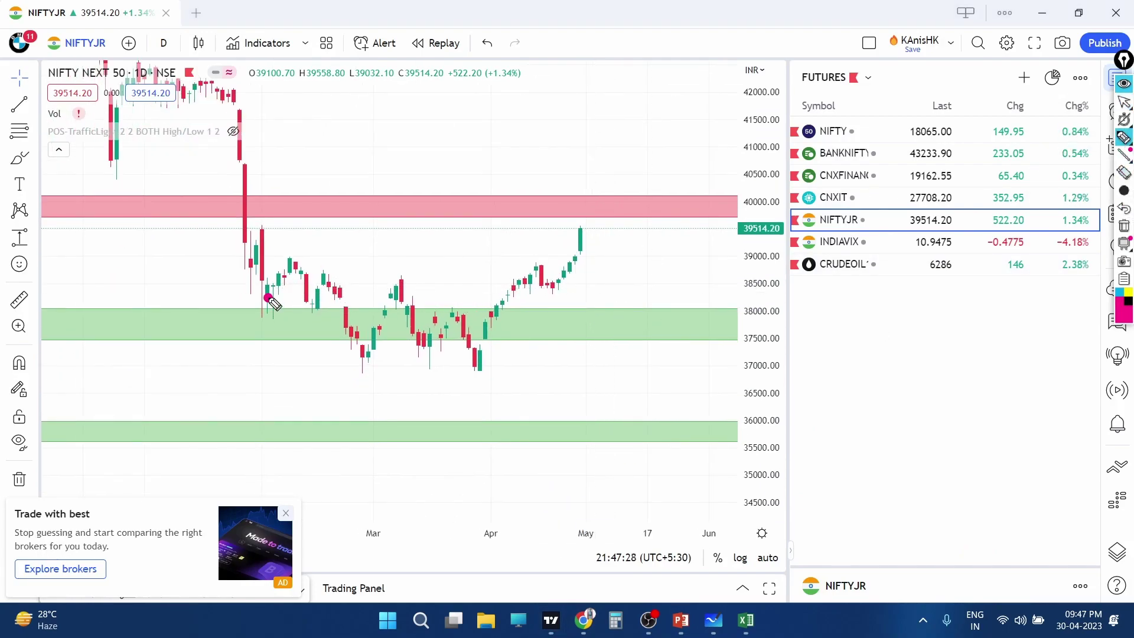
{"action": "left_click", "coordinate": [1123, 226]}
{"action": "left_click", "coordinate": [1124, 102]}
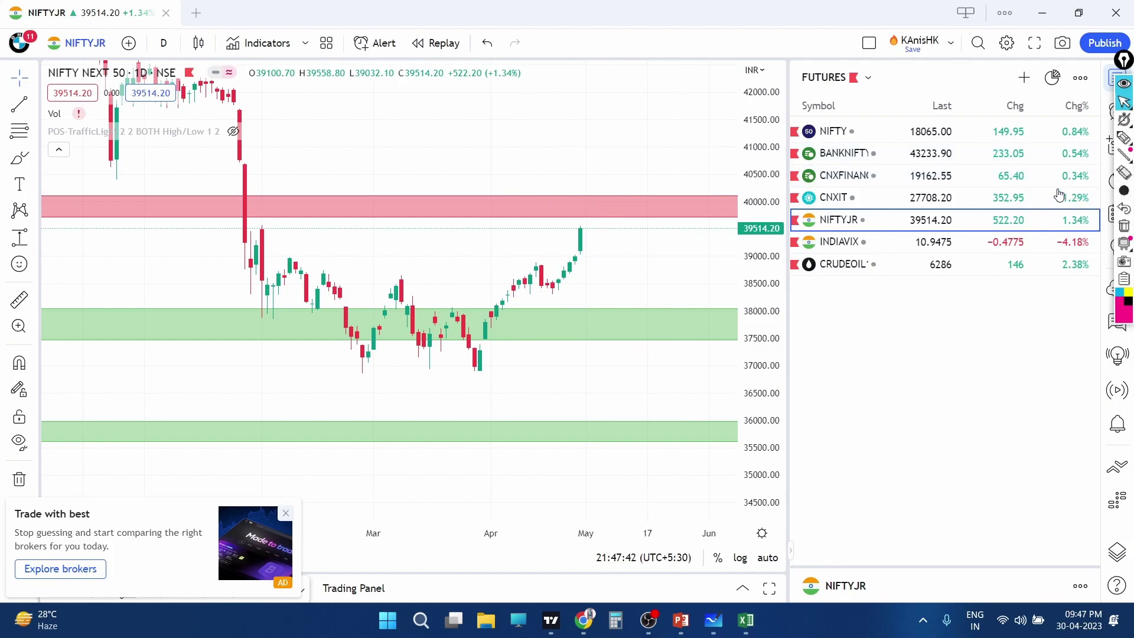
Step: Circle the latest candle, arrow toward the red zone, write 'RES', and sketch an upward path
{"action": "left_click", "coordinate": [1124, 137]}
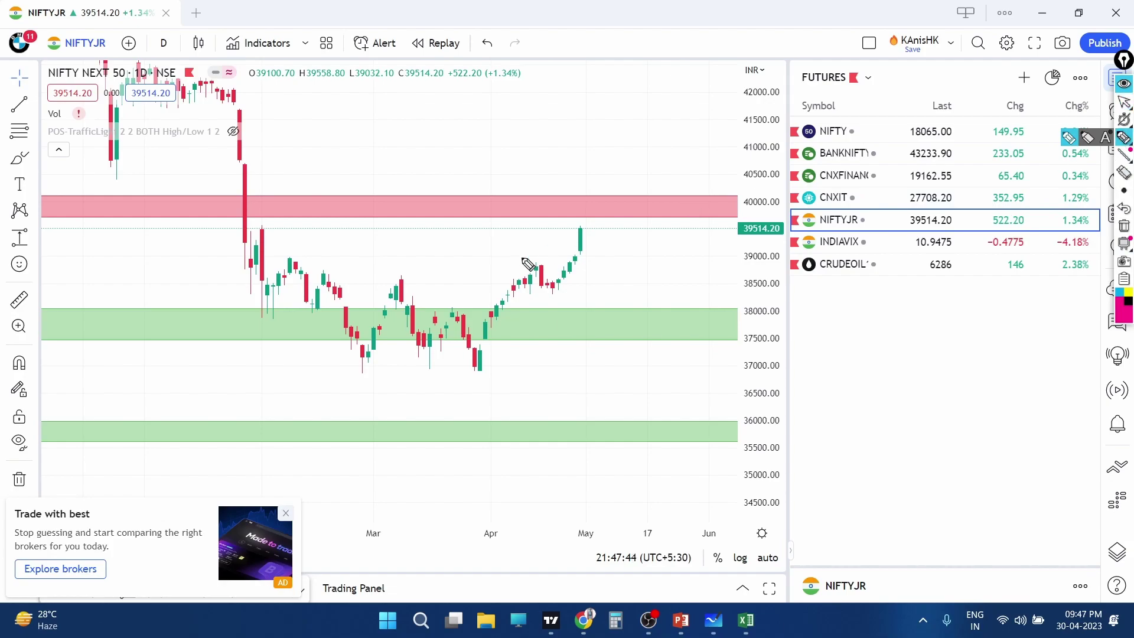
{"action": "mouse_move", "coordinate": [565, 223]}
{"action": "left_mouse_down"}
{"action": "mouse_move", "coordinate": [596, 221]}
{"action": "mouse_move", "coordinate": [581, 208]}
{"action": "left_mouse_up"}
{"action": "mouse_move", "coordinate": [258, 236]}
{"action": "left_mouse_down"}
{"action": "mouse_move", "coordinate": [444, 197]}
{"action": "mouse_move", "coordinate": [518, 163]}
{"action": "left_mouse_up"}
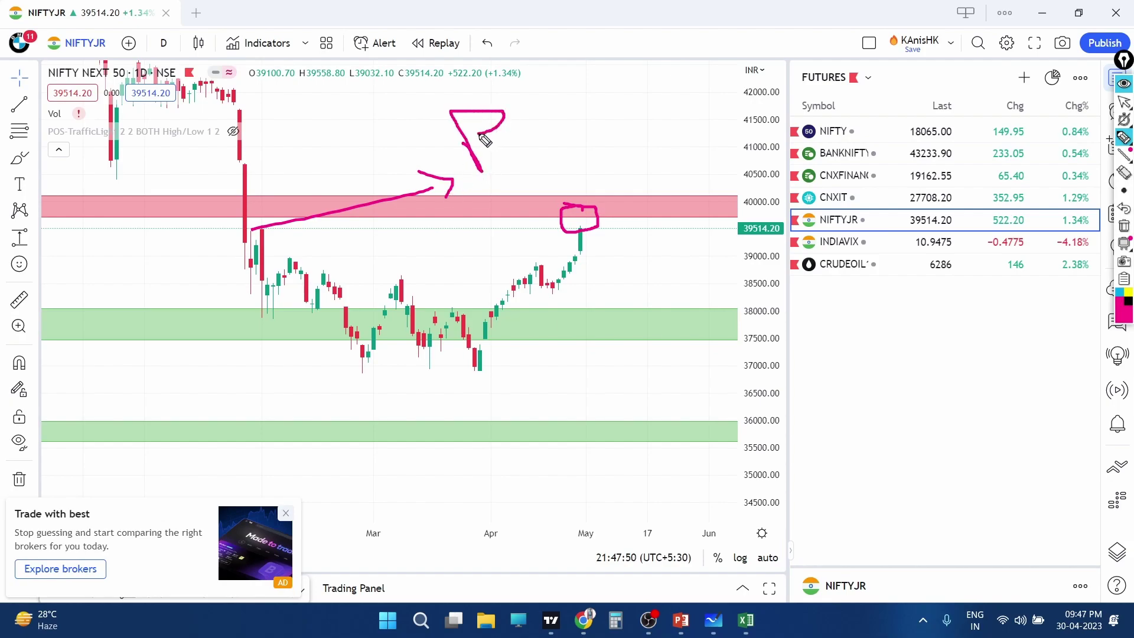
{"action": "mouse_move", "coordinate": [507, 116]}
{"action": "left_mouse_down"}
{"action": "mouse_move", "coordinate": [536, 137]}
{"action": "mouse_move", "coordinate": [554, 94]}
{"action": "mouse_move", "coordinate": [535, 142]}
{"action": "mouse_move", "coordinate": [634, 153]}
{"action": "left_mouse_up"}
{"action": "left_click", "coordinate": [617, 124]}
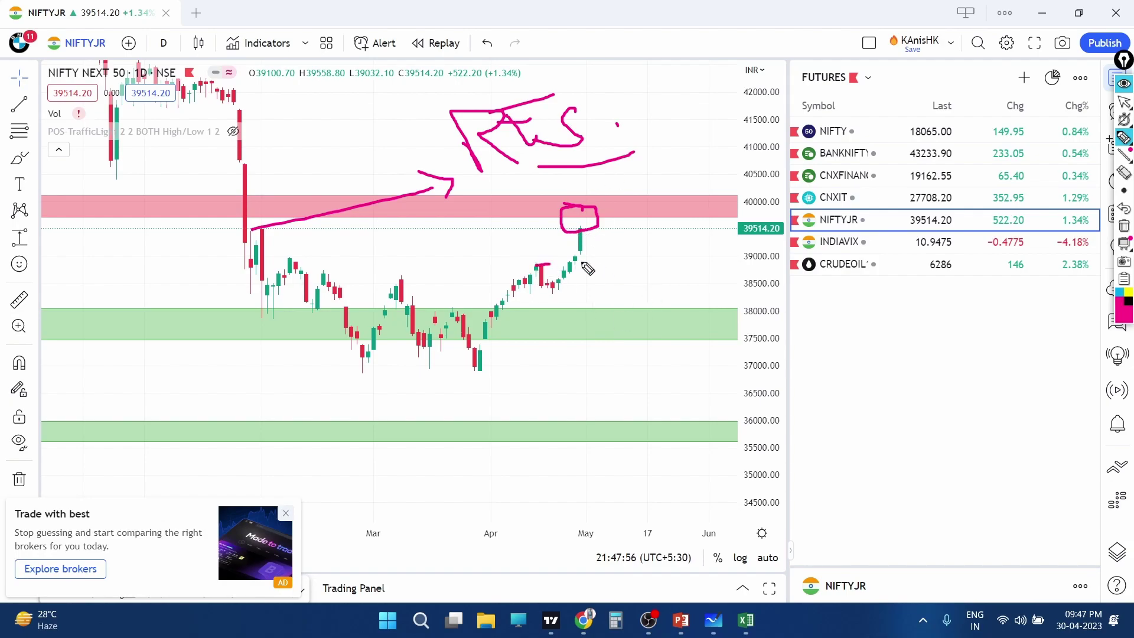
{"action": "left_click_drag", "start_coordinate": [582, 264], "coordinate": [592, 260]}
{"action": "left_click_drag", "start_coordinate": [606, 211], "coordinate": [656, 166]}
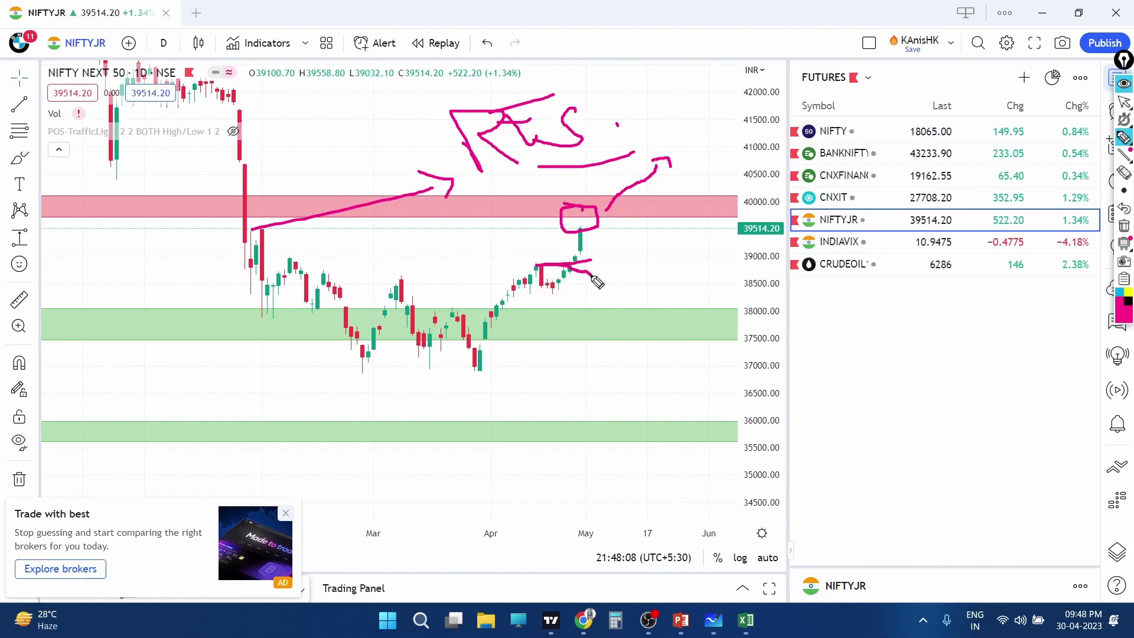
Step: Erase the pink chart marks, switch the ink to yellow, sketch a line near 39000, then erase it
{"action": "left_click", "coordinate": [1124, 226]}
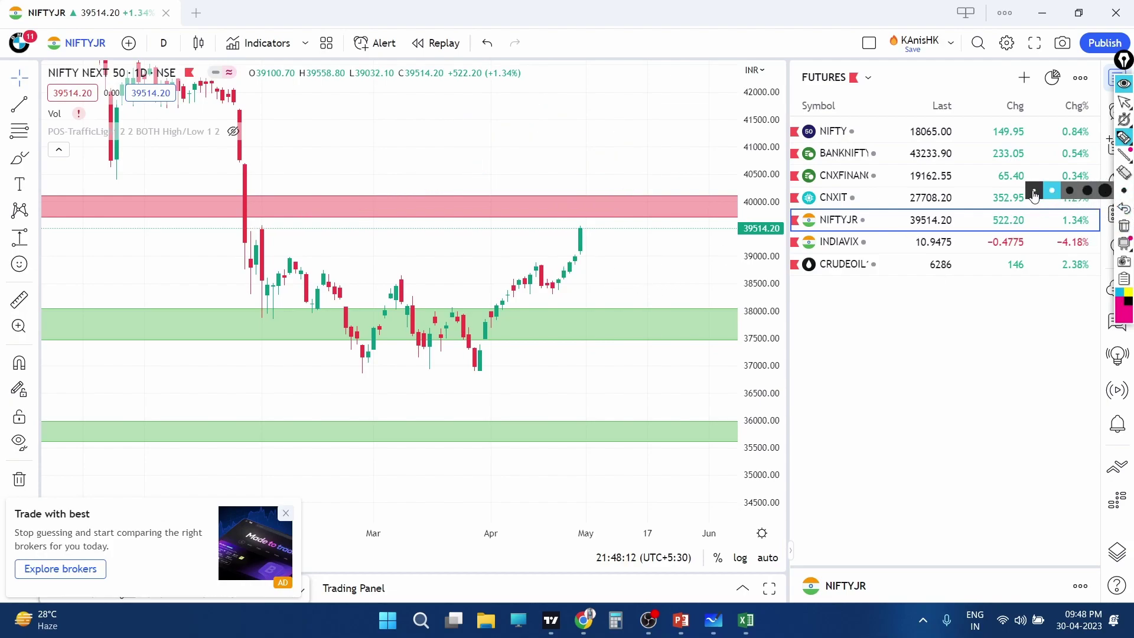
{"action": "left_click", "coordinate": [1128, 321]}
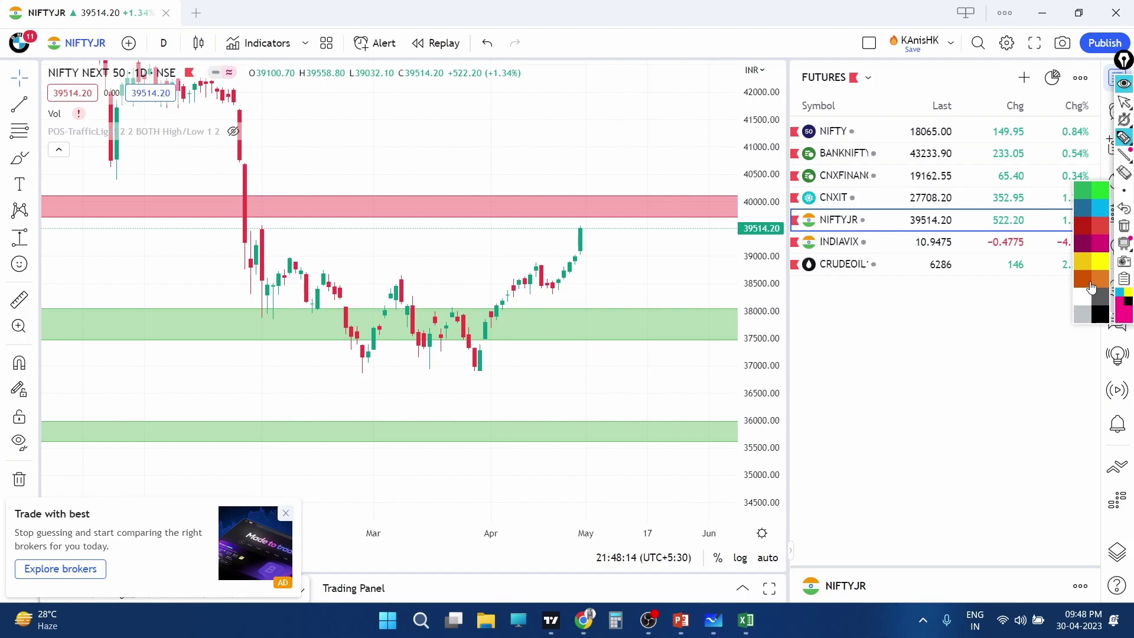
{"action": "left_click", "coordinate": [1089, 268]}
{"action": "left_click_drag", "start_coordinate": [424, 263], "coordinate": [634, 262]}
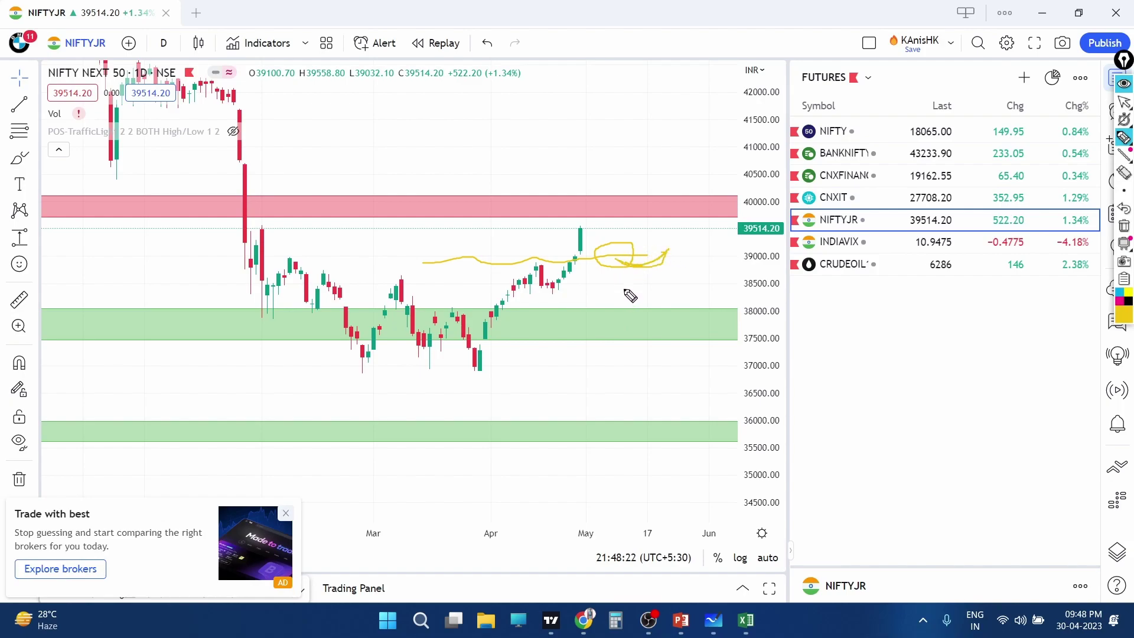
{"action": "mouse_move", "coordinate": [1124, 119]}
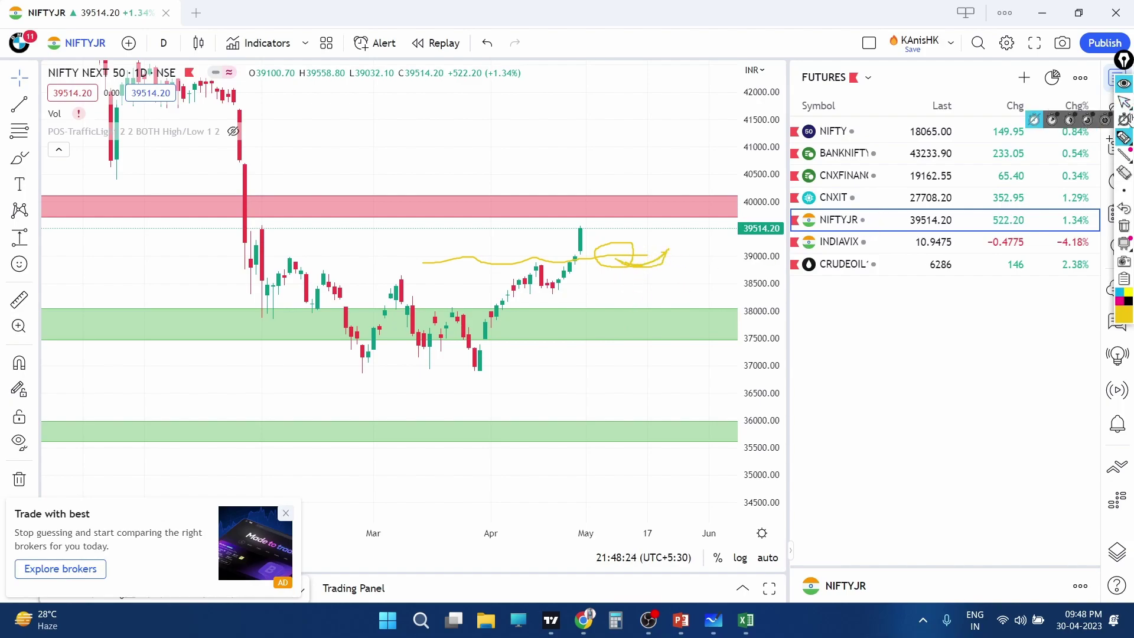
{"action": "left_click", "coordinate": [1124, 225]}
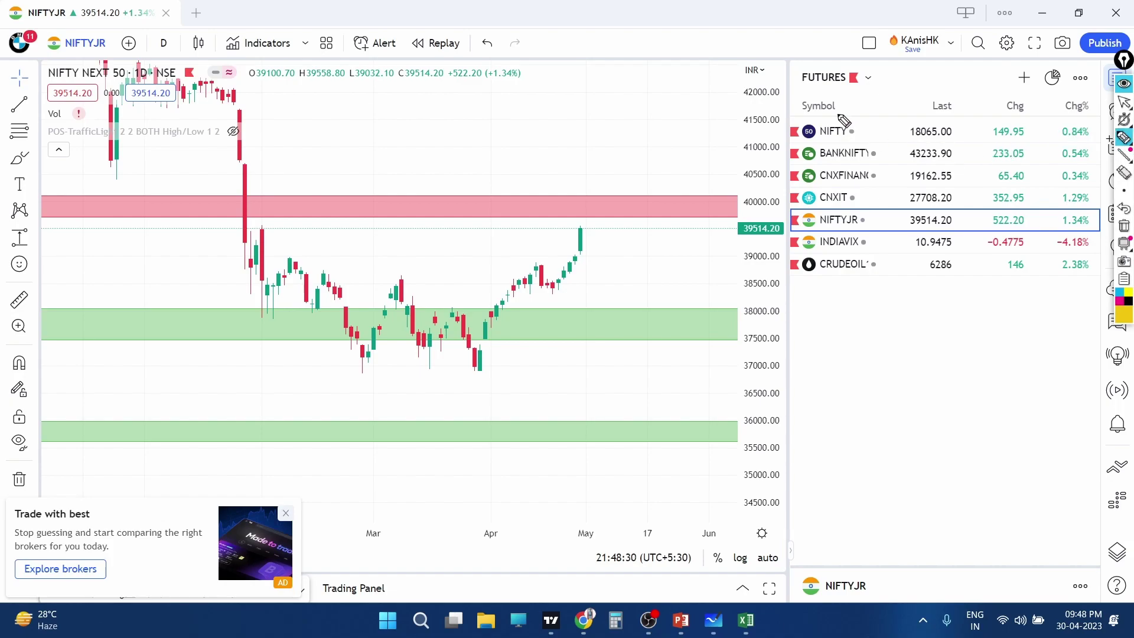
{"action": "mouse_move", "coordinate": [850, 118]}
{"action": "left_mouse_down"}
{"action": "mouse_move", "coordinate": [817, 118]}
{"action": "mouse_move", "coordinate": [820, 142]}
{"action": "mouse_move", "coordinate": [859, 118]}
{"action": "mouse_move", "coordinate": [814, 149]}
{"action": "mouse_move", "coordinate": [868, 173]}
{"action": "mouse_move", "coordinate": [878, 142]}
{"action": "left_mouse_up"}
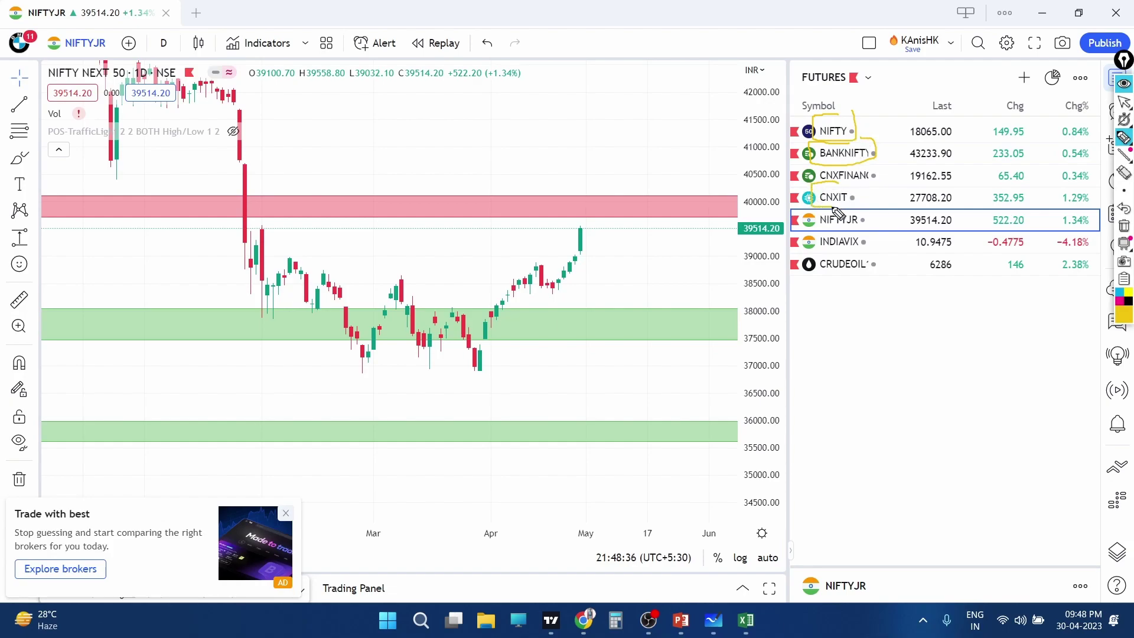
{"action": "mouse_move", "coordinate": [837, 211]}
{"action": "left_mouse_down"}
{"action": "mouse_move", "coordinate": [868, 201]}
{"action": "mouse_move", "coordinate": [833, 214]}
{"action": "mouse_move", "coordinate": [818, 236]}
{"action": "mouse_move", "coordinate": [880, 239]}
{"action": "mouse_move", "coordinate": [877, 216]}
{"action": "mouse_move", "coordinate": [850, 208]}
{"action": "left_mouse_up"}
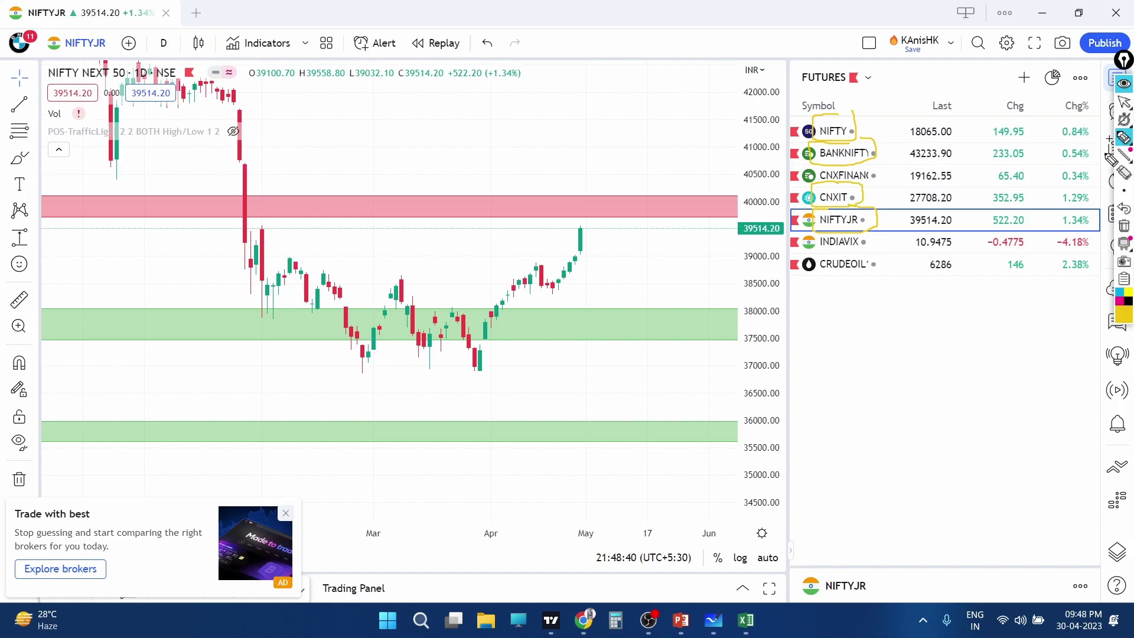
{"action": "left_click", "coordinate": [1128, 304]}
{"action": "mouse_move", "coordinate": [862, 131]}
{"action": "left_mouse_down"}
{"action": "mouse_move", "coordinate": [879, 117]}
{"action": "mouse_move", "coordinate": [907, 142]}
{"action": "left_mouse_up"}
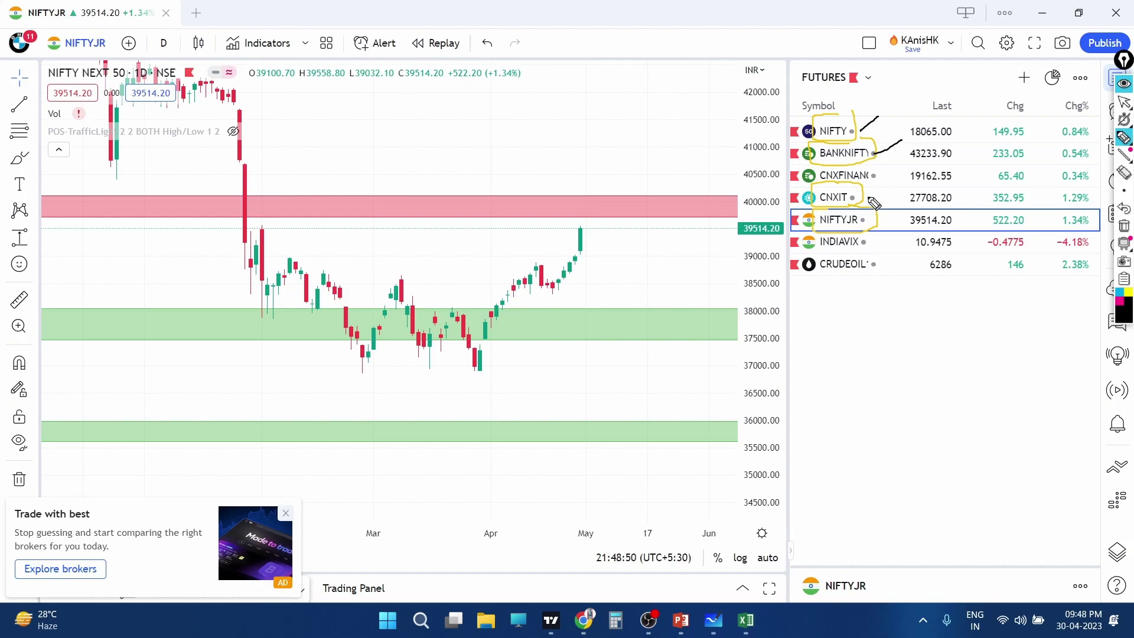
{"action": "left_click_drag", "start_coordinate": [859, 199], "coordinate": [884, 190]}
{"action": "mouse_move", "coordinate": [876, 230]}
{"action": "left_mouse_down"}
{"action": "mouse_move", "coordinate": [917, 204]}
{"action": "mouse_move", "coordinate": [884, 322]}
{"action": "left_mouse_up"}
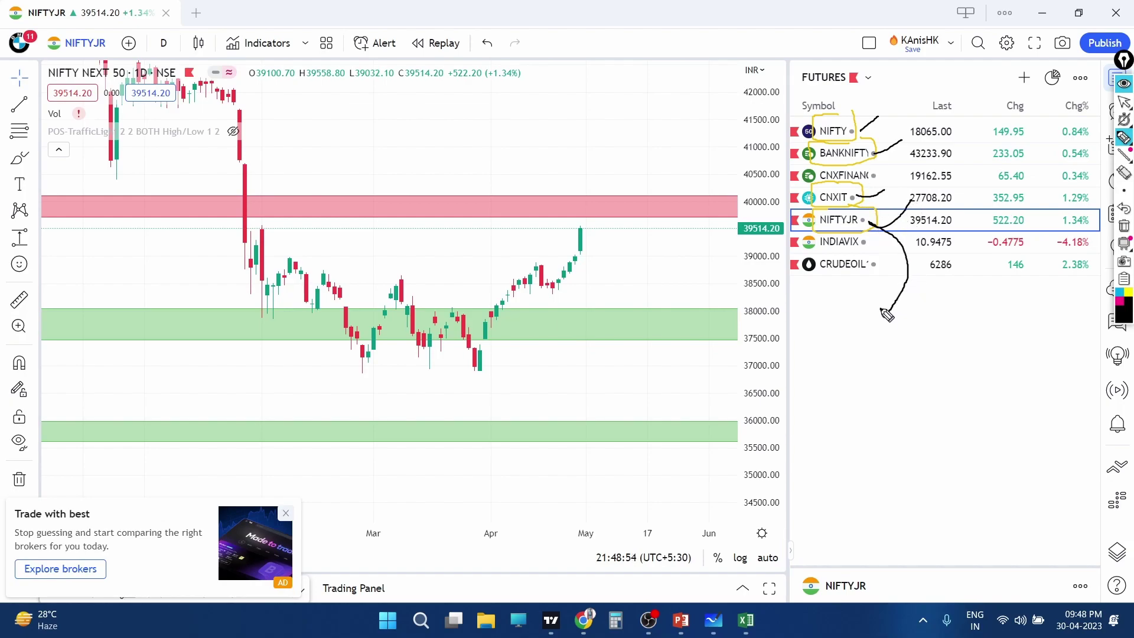
{"action": "mouse_move", "coordinate": [831, 347]}
{"action": "left_mouse_down"}
{"action": "mouse_move", "coordinate": [848, 384]}
{"action": "mouse_move", "coordinate": [862, 385]}
{"action": "left_mouse_up"}
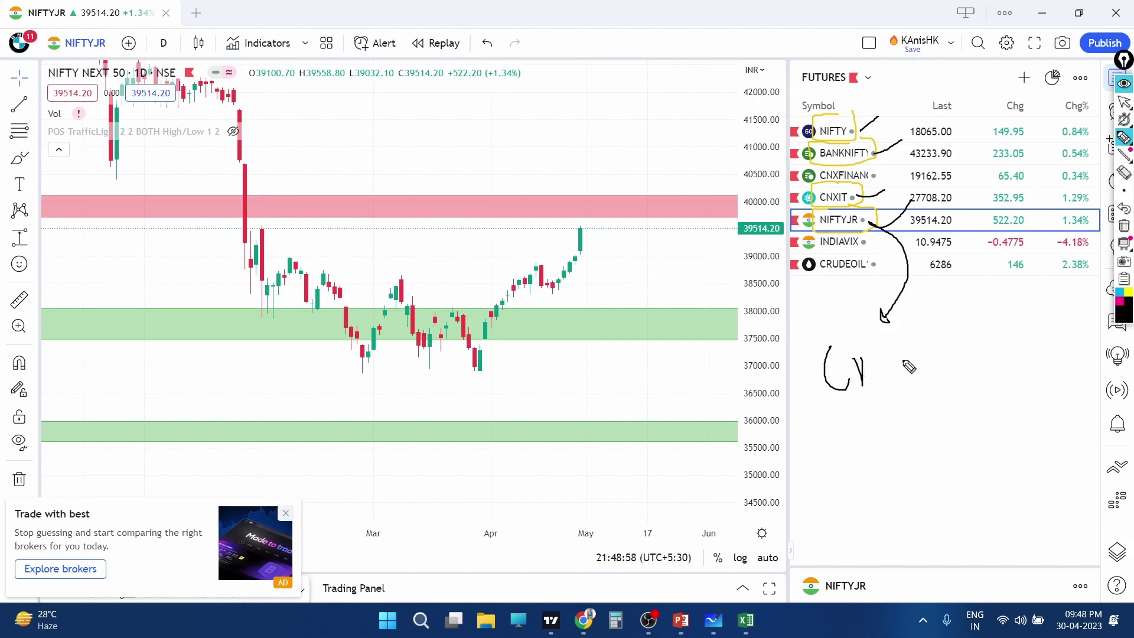
{"action": "left_click", "coordinate": [1123, 172]}
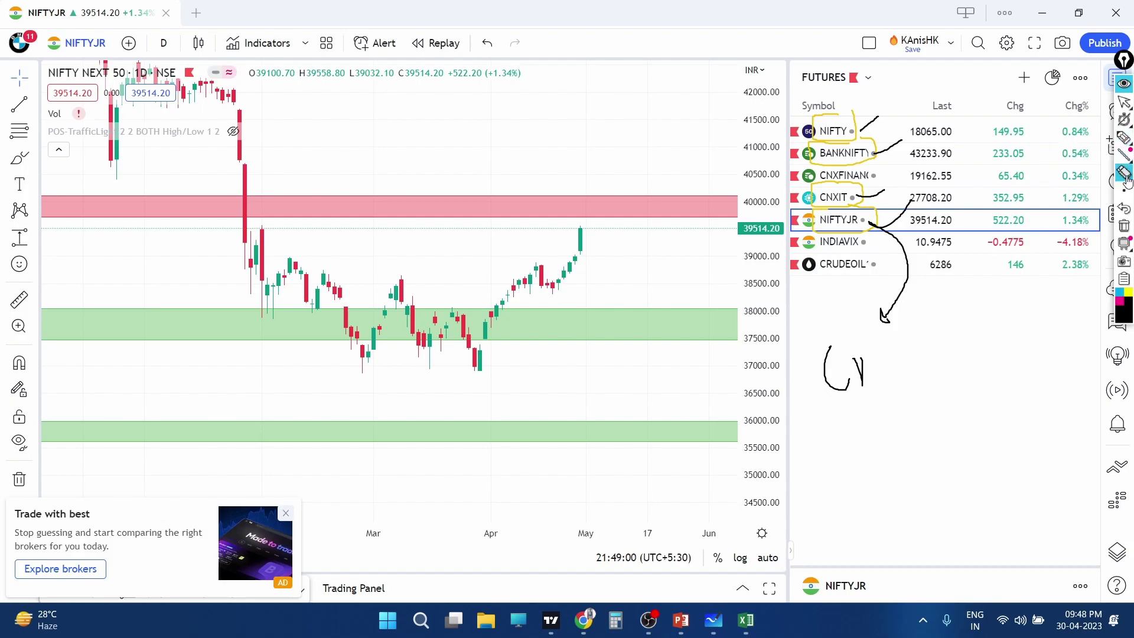
{"action": "mouse_move", "coordinate": [892, 373]}
{"action": "left_mouse_down"}
{"action": "mouse_move", "coordinate": [824, 369]}
{"action": "mouse_move", "coordinate": [829, 393]}
{"action": "mouse_move", "coordinate": [948, 361]}
{"action": "mouse_move", "coordinate": [966, 367]}
{"action": "mouse_move", "coordinate": [1061, 295]}
{"action": "mouse_move", "coordinate": [1060, 336]}
{"action": "left_mouse_up"}
{"action": "left_click", "coordinate": [1123, 138]}
{"action": "left_click_drag", "start_coordinate": [830, 424], "coordinate": [1120, 372]}
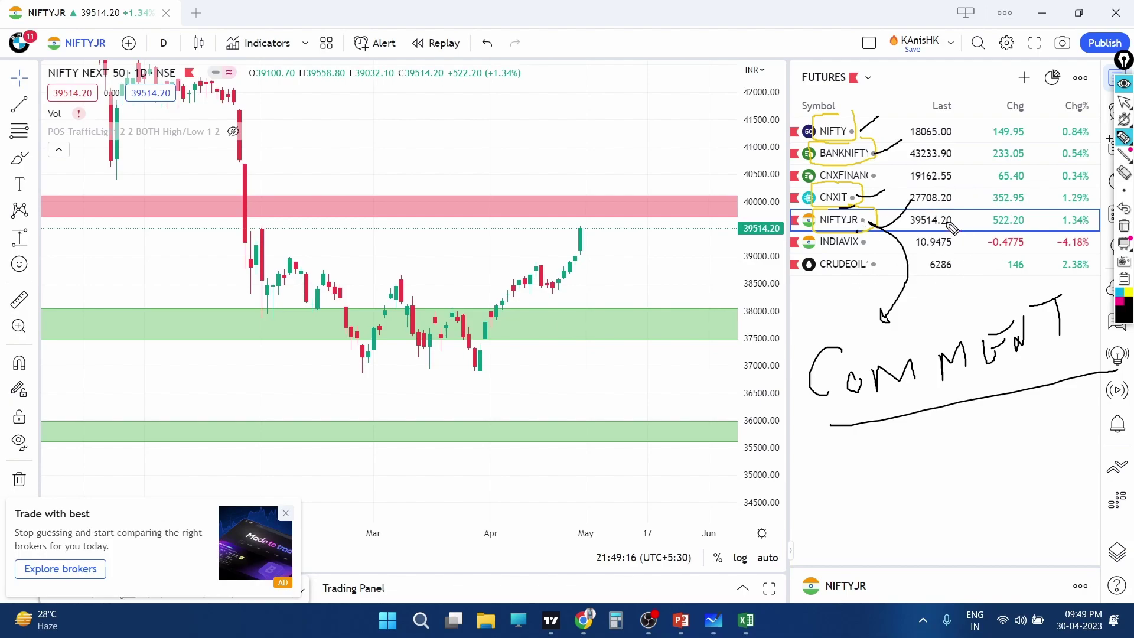
{"action": "left_click", "coordinate": [1123, 226]}
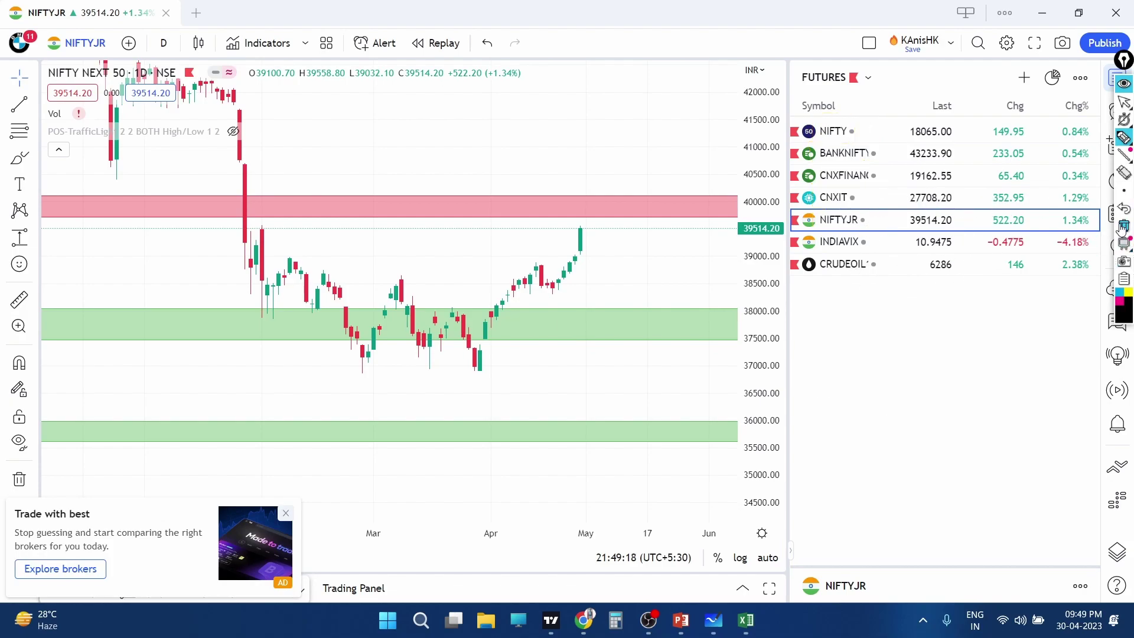
Step: Mark NIFTY, circle CNXIT and draw an arrow from NIFTYJR on the watchlist, then clear the ink
{"action": "left_click", "coordinate": [1123, 103]}
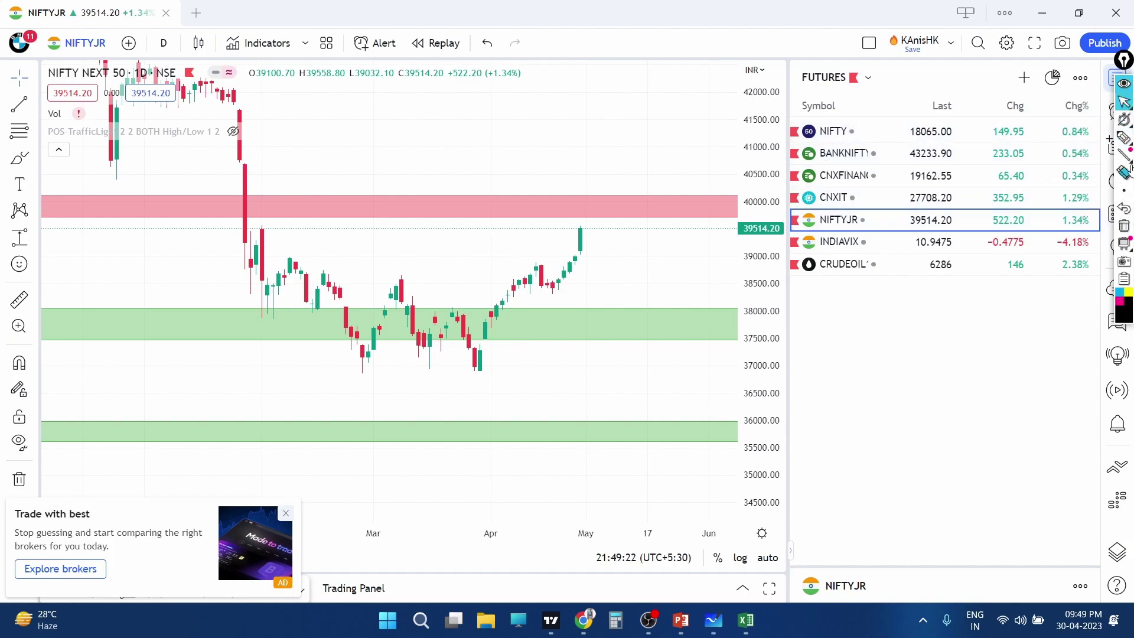
{"action": "left_click", "coordinate": [1124, 138]}
{"action": "mouse_move", "coordinate": [867, 135]}
{"action": "left_mouse_down"}
{"action": "mouse_move", "coordinate": [881, 127]}
{"action": "mouse_move", "coordinate": [901, 155]}
{"action": "mouse_move", "coordinate": [810, 134]}
{"action": "mouse_move", "coordinate": [855, 141]}
{"action": "mouse_move", "coordinate": [877, 170]}
{"action": "left_mouse_up"}
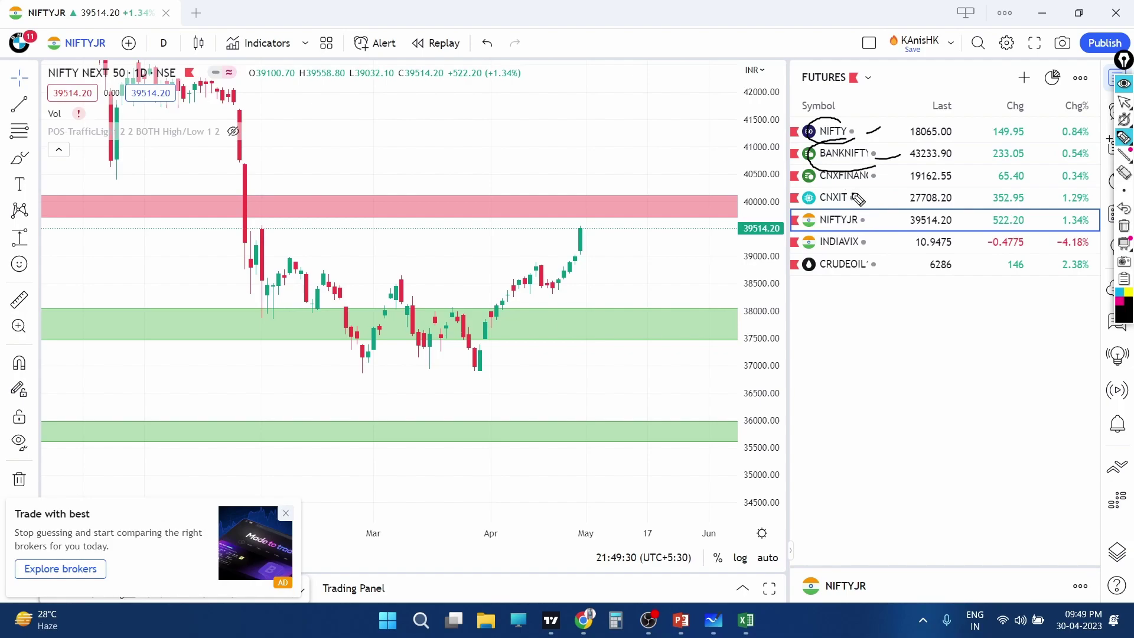
{"action": "mouse_move", "coordinate": [868, 198]}
{"action": "left_mouse_down"}
{"action": "mouse_move", "coordinate": [554, 210]}
{"action": "mouse_move", "coordinate": [529, 200]}
{"action": "mouse_move", "coordinate": [531, 216]}
{"action": "left_mouse_up"}
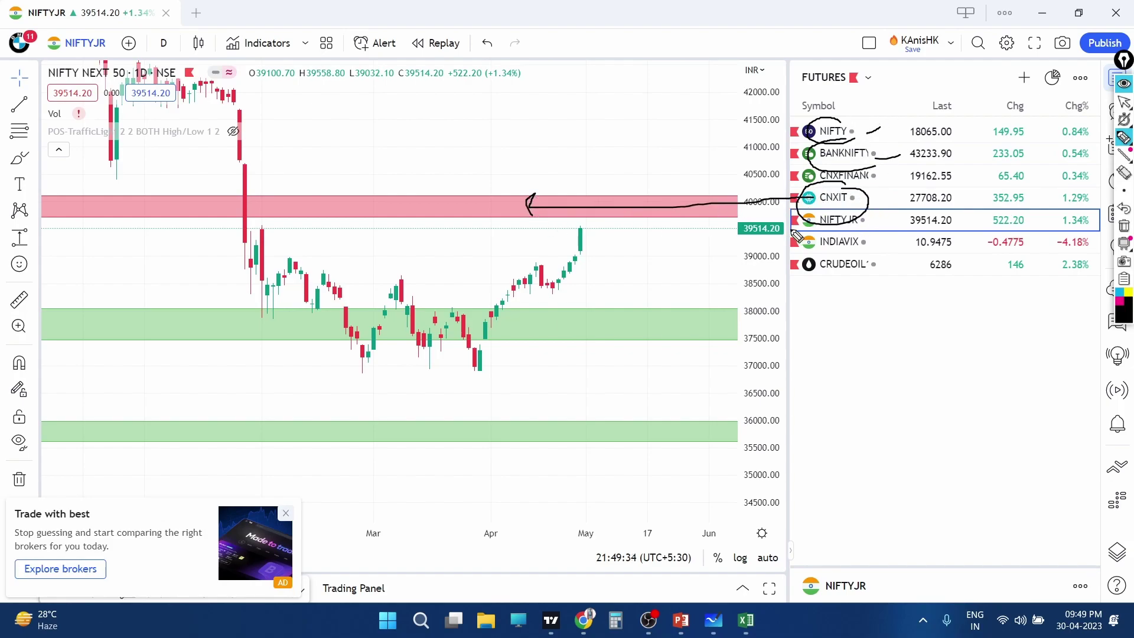
{"action": "mouse_move", "coordinate": [827, 219]}
{"action": "left_mouse_down"}
{"action": "mouse_move", "coordinate": [643, 266]}
{"action": "mouse_move", "coordinate": [665, 287]}
{"action": "left_mouse_up"}
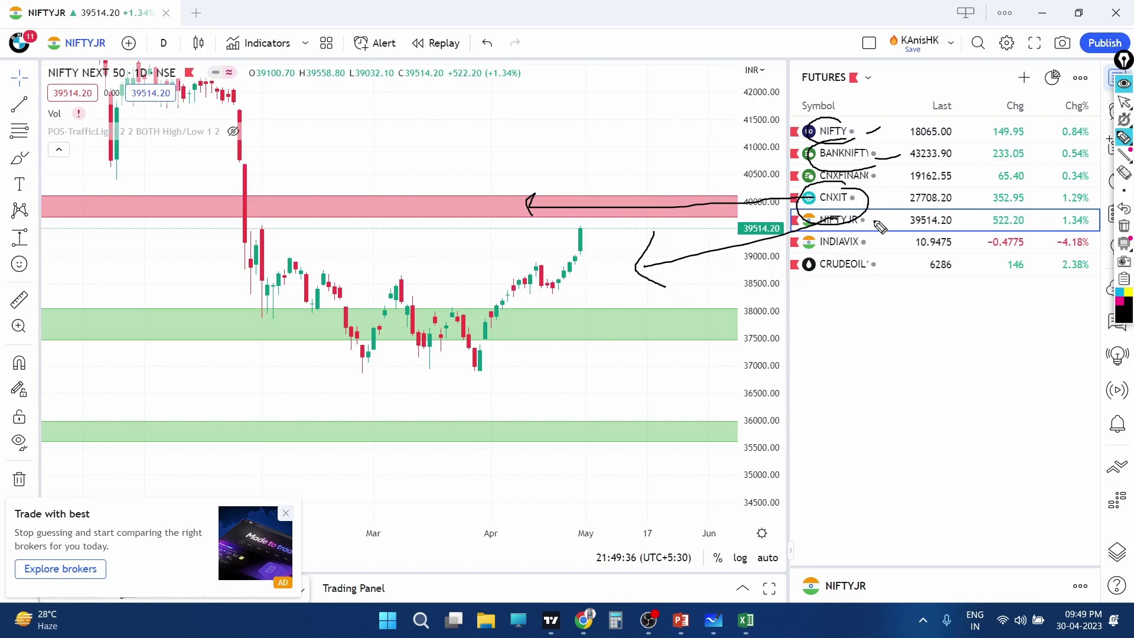
{"action": "left_click", "coordinate": [1123, 230]}
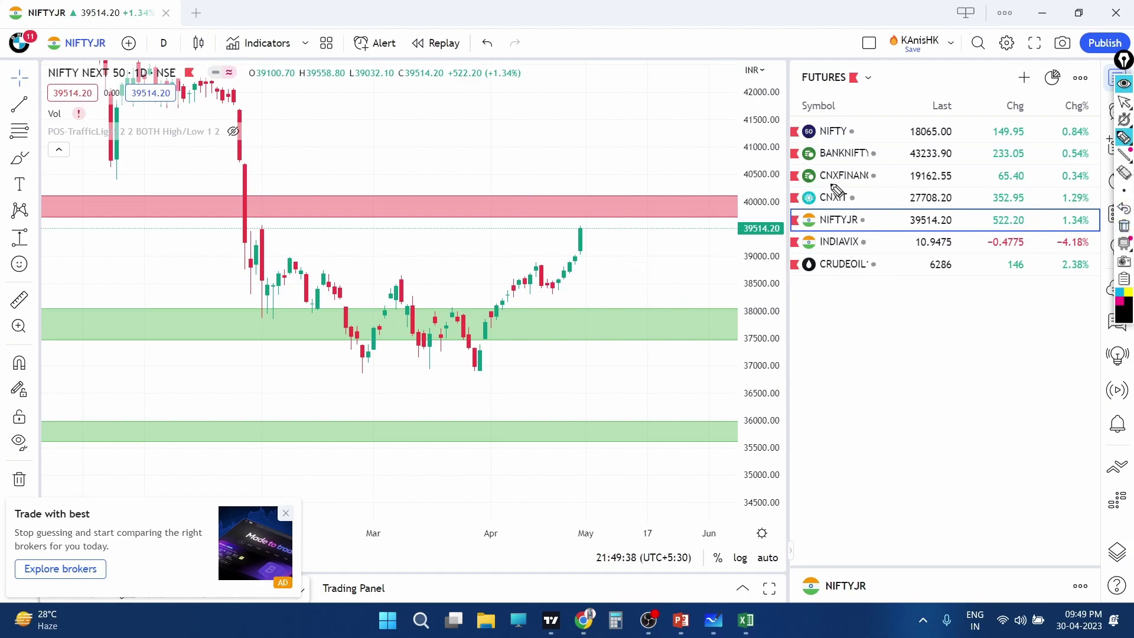
Step: View the CNXIT chart, switch back to NIFTYJR, and minimize TradingView
{"action": "left_click", "coordinate": [900, 197]}
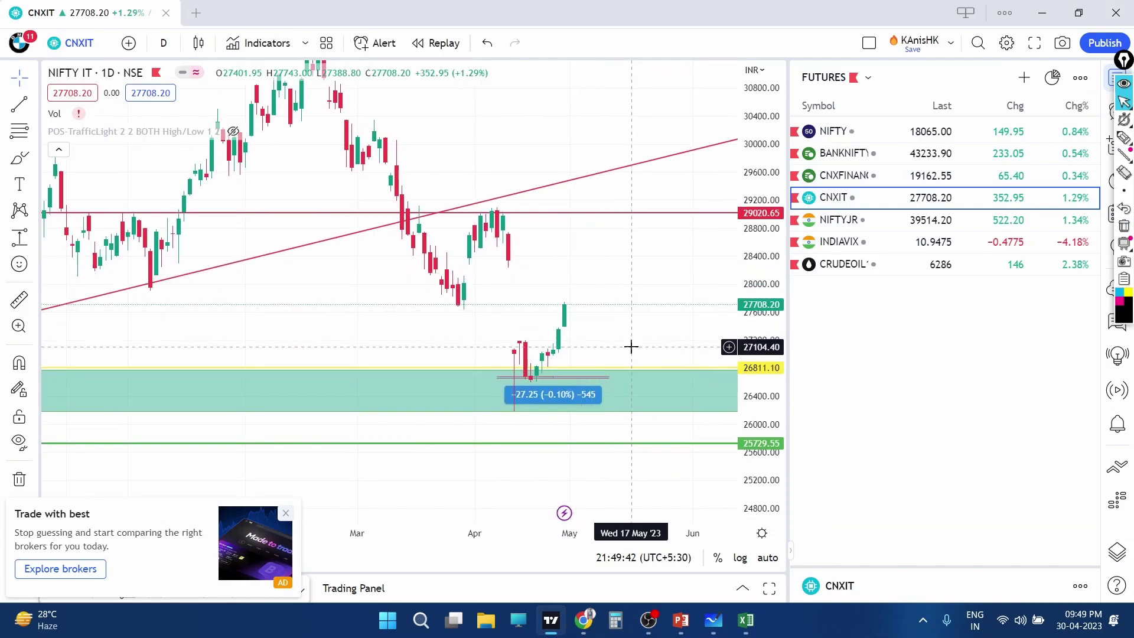
{"action": "mouse_move", "coordinate": [836, 220]}
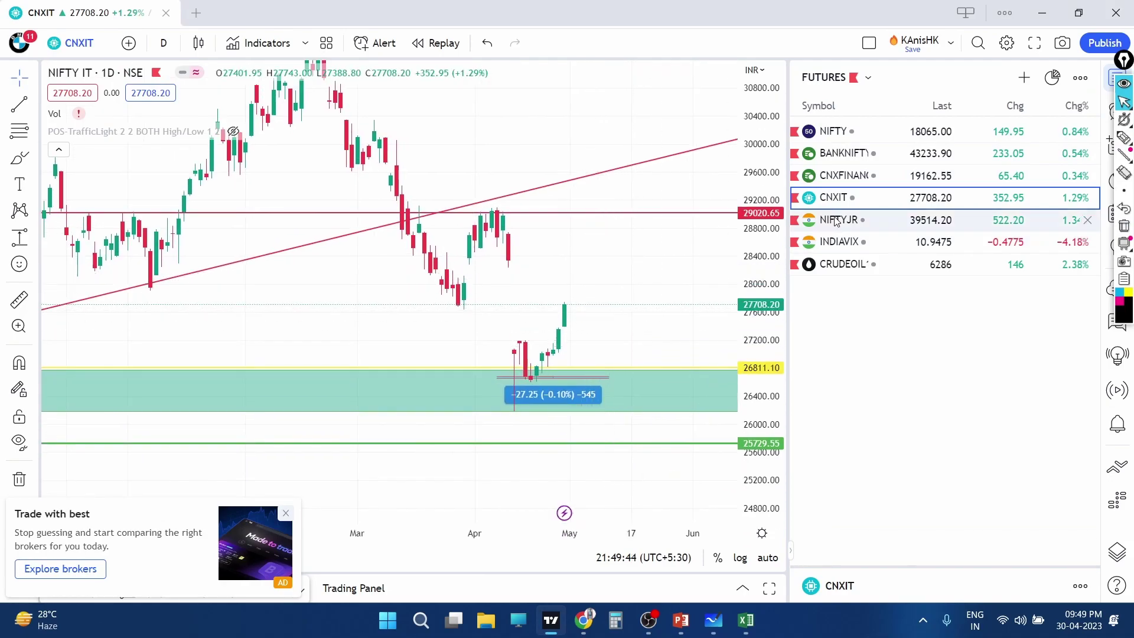
{"action": "left_click", "coordinate": [836, 220]}
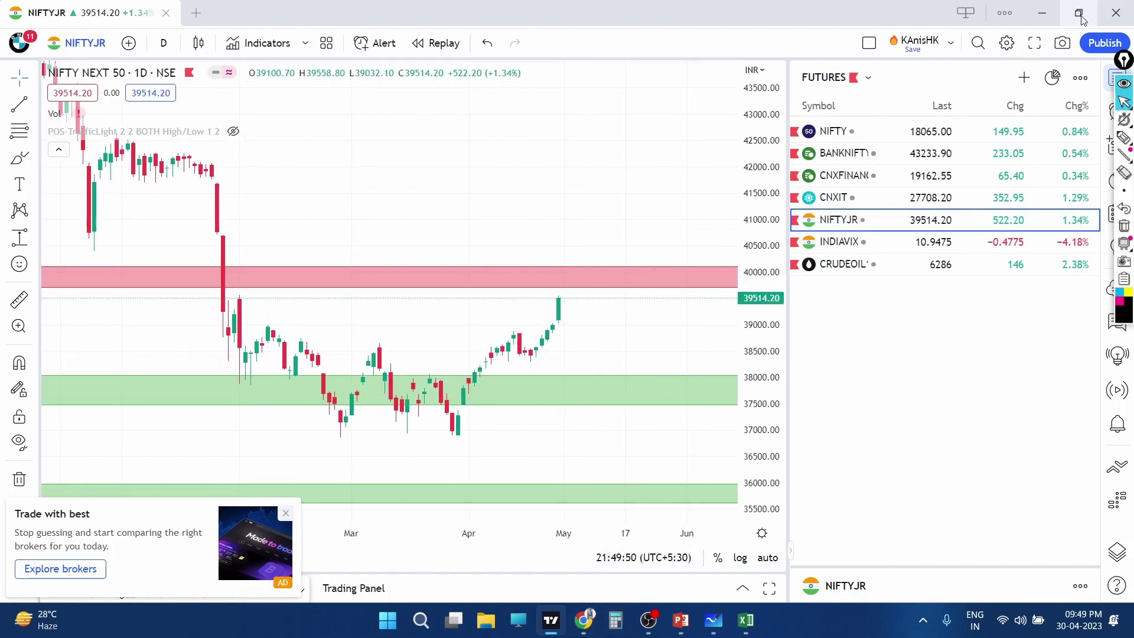
{"action": "left_click", "coordinate": [1042, 13]}
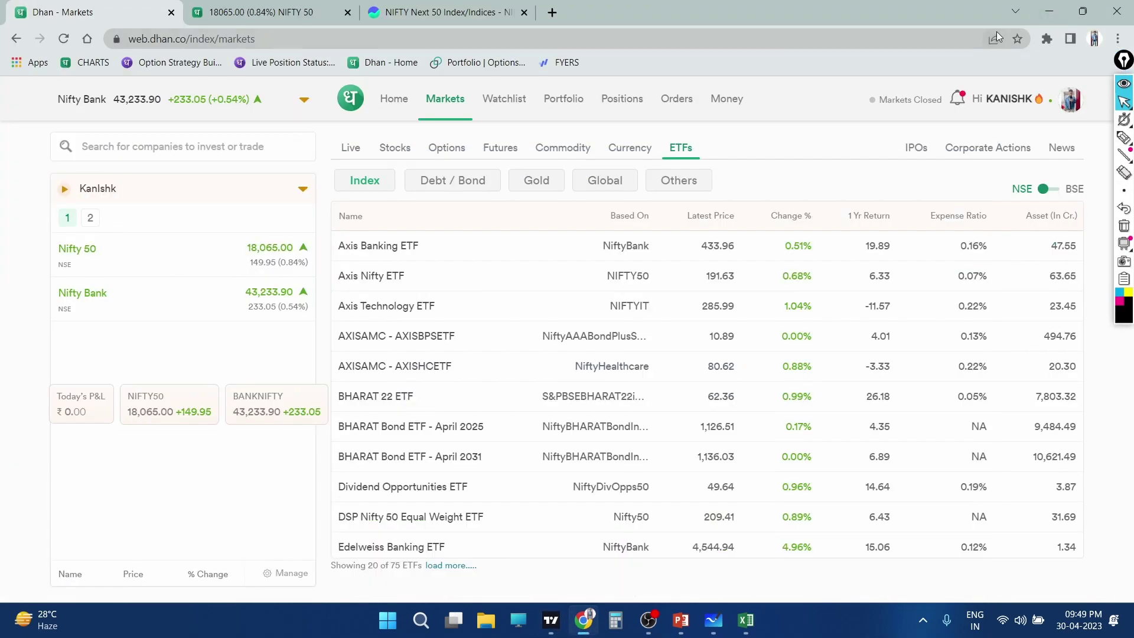
Step: Check the BANKBEES LTP in cell C7 of the nifty bees and bankbees workbook, then minimize it
{"action": "left_click", "coordinate": [1049, 11]}
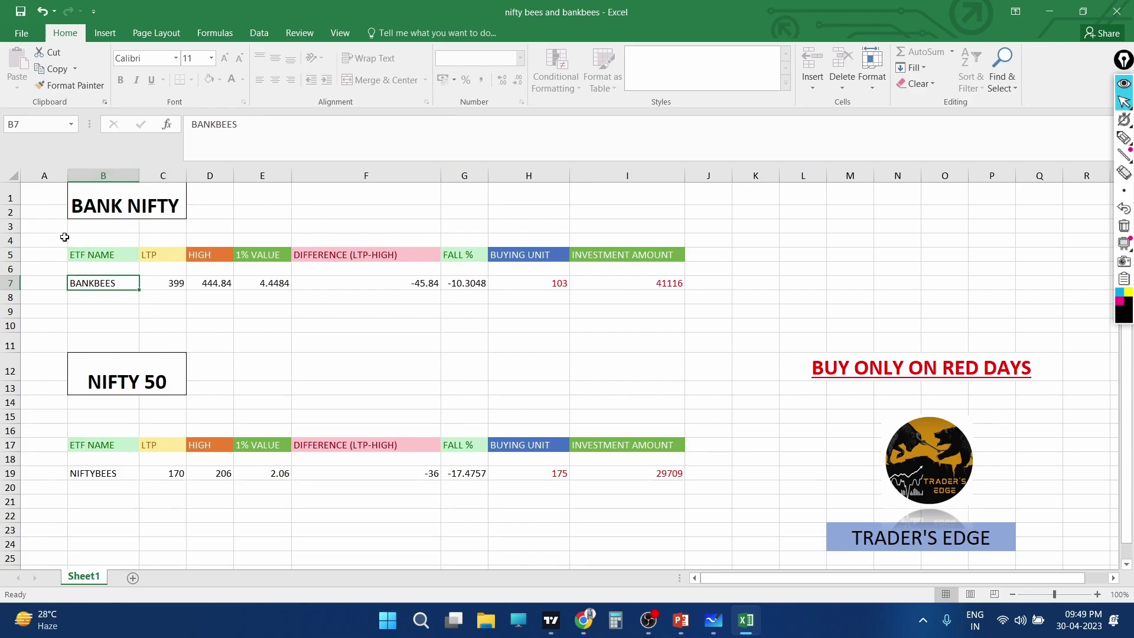
{"action": "left_click", "coordinate": [148, 284]}
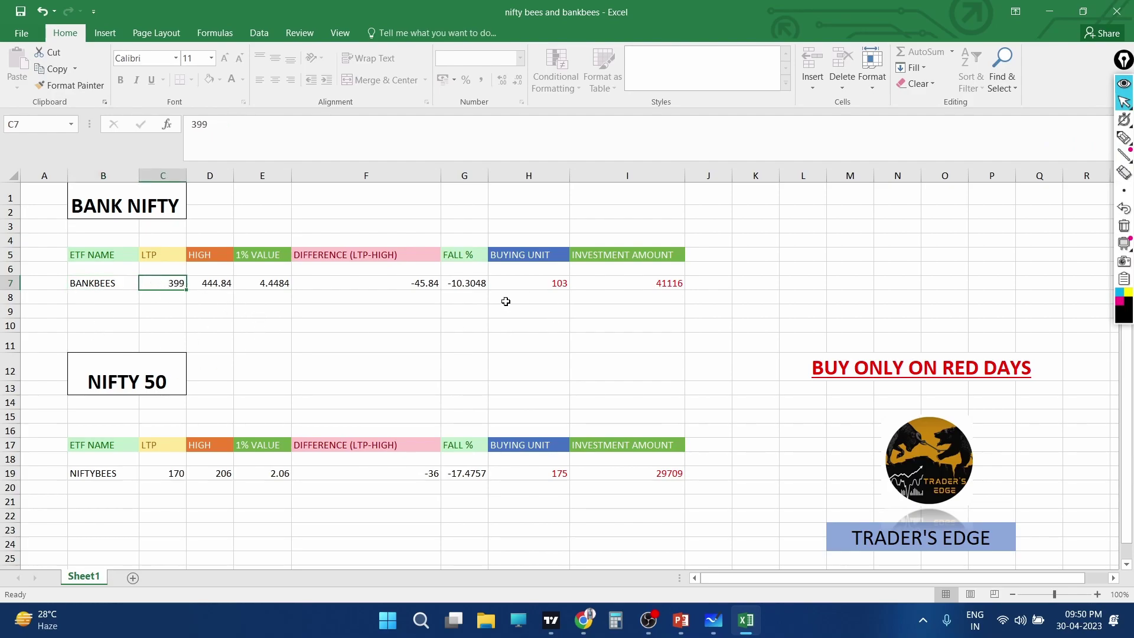
{"action": "left_click", "coordinate": [1058, 20]}
Step: Open the ITBEES workbook from the TRADING folder and check its LTP in cell D8
{"action": "left_click", "coordinate": [1049, 11]}
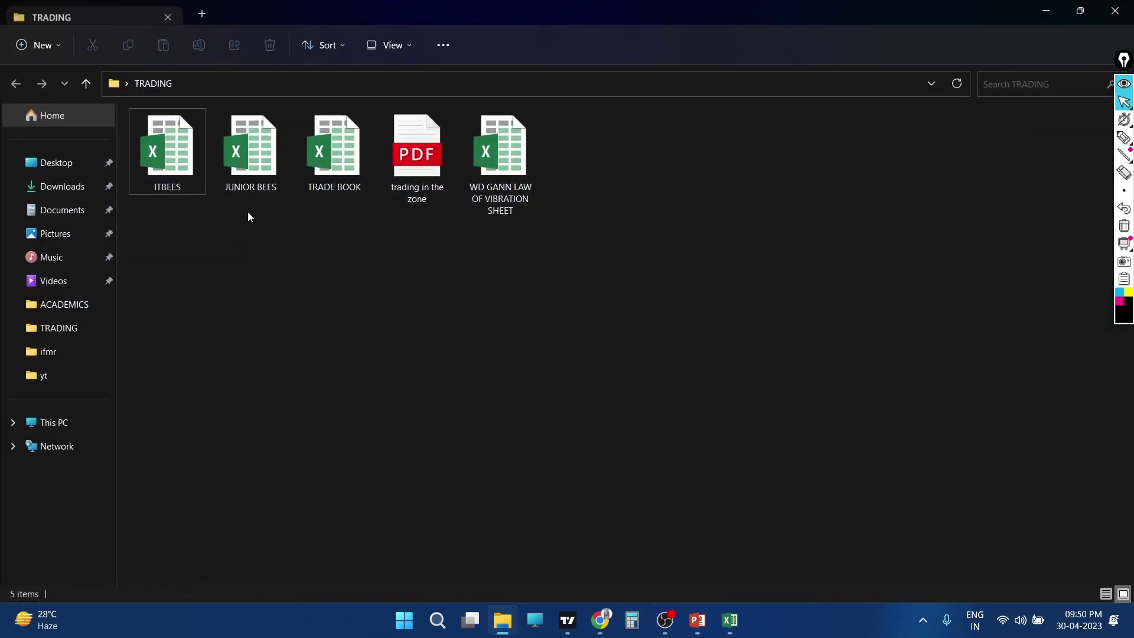
{"action": "double_click", "coordinate": [195, 173]}
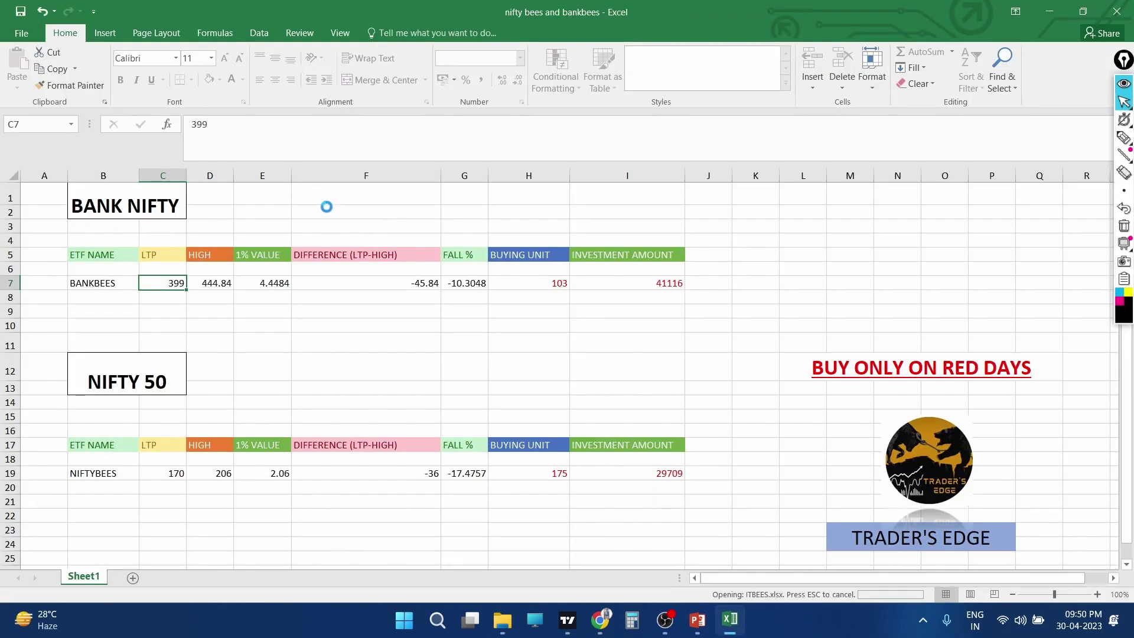
{"action": "key", "text": "Down"}
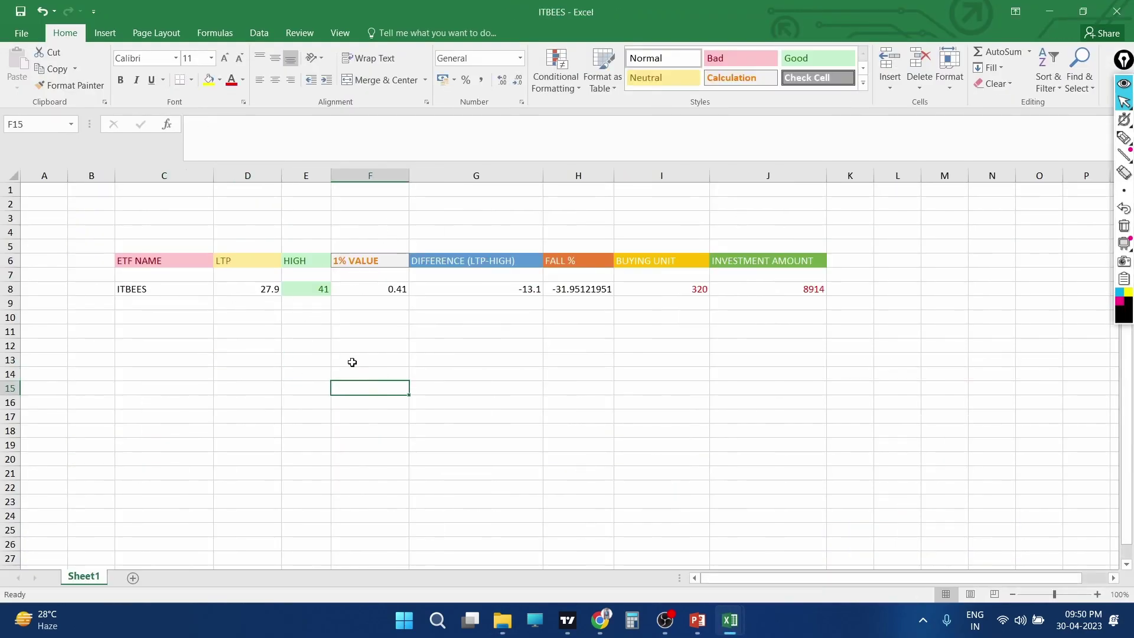
{"action": "left_click", "coordinate": [278, 290]}
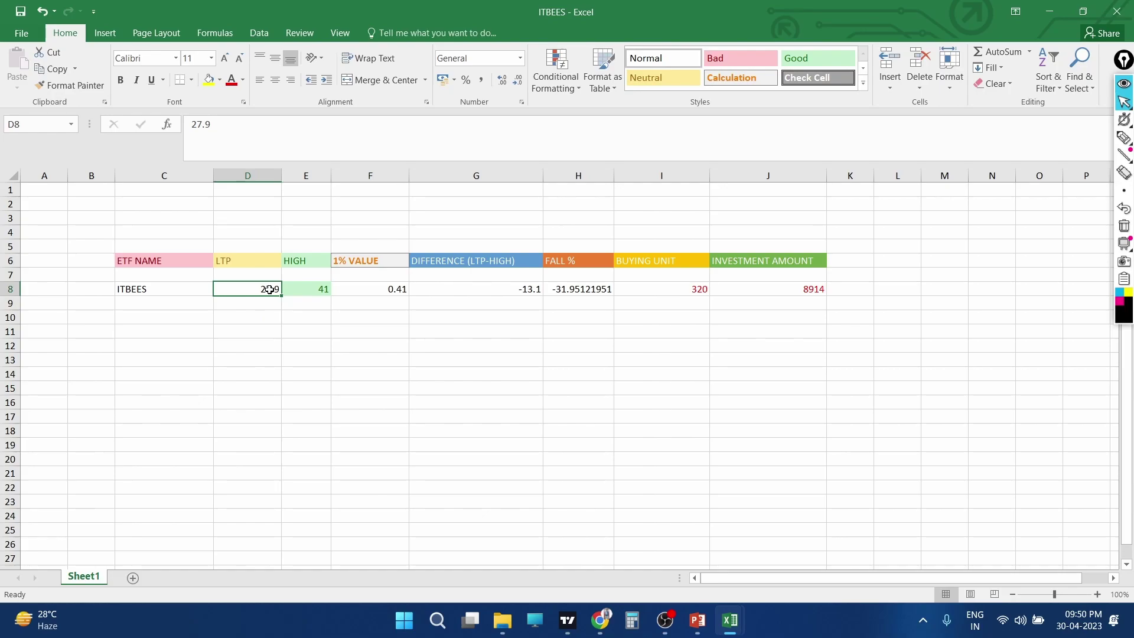
{"action": "left_click", "coordinate": [599, 620]}
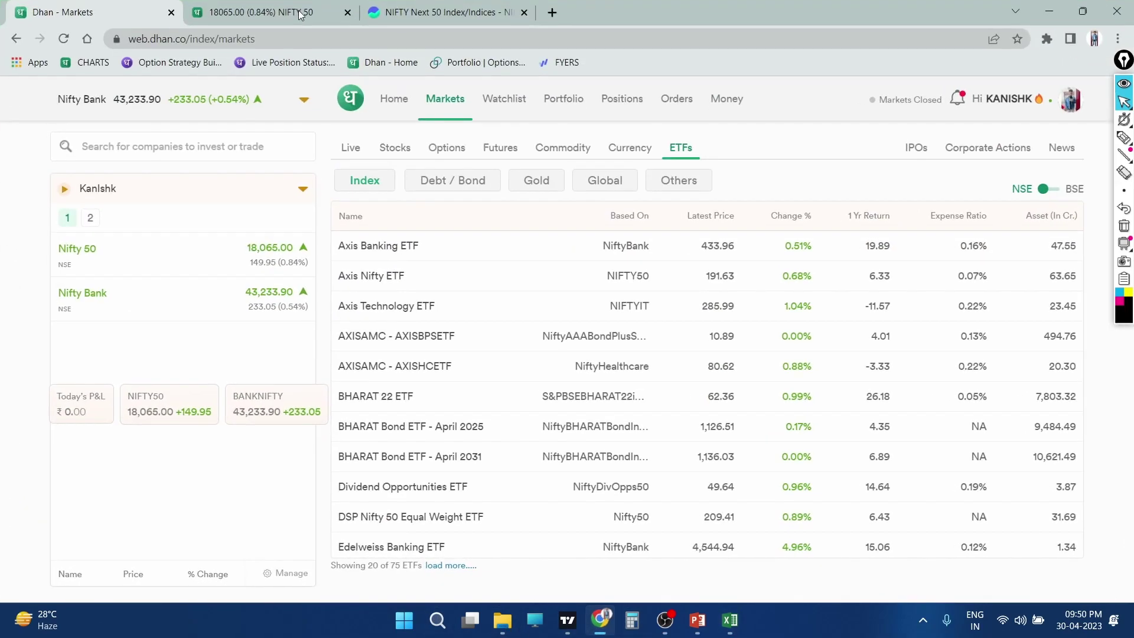
Step: Search Google for 'itbees' in a new tab
{"action": "left_click", "coordinate": [552, 12]}
{"action": "type", "text": "itbe"}
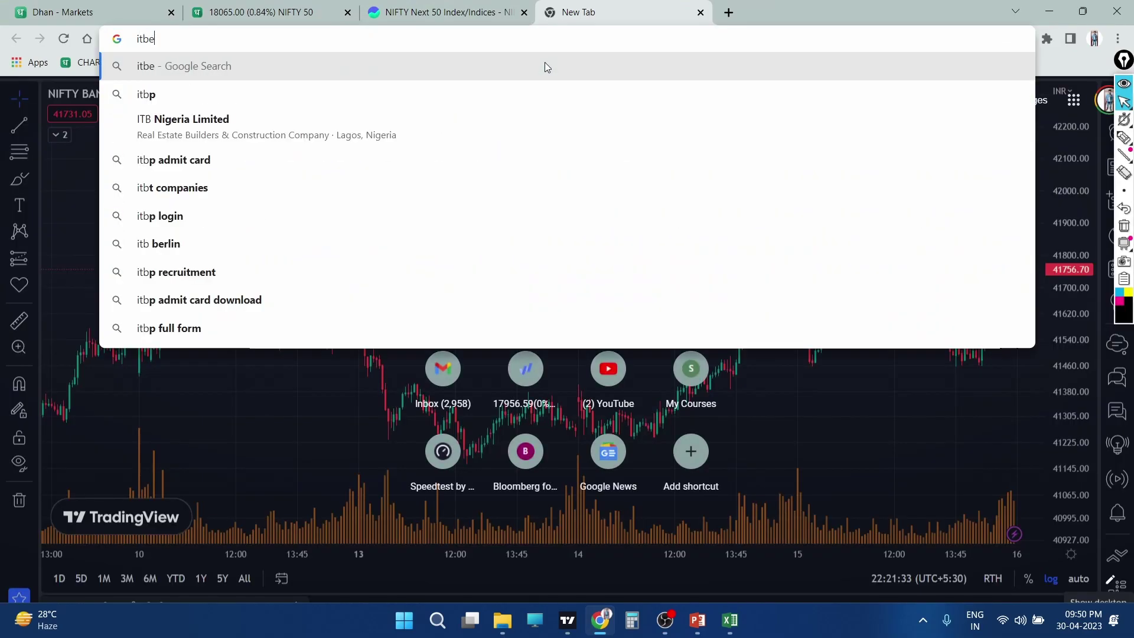
{"action": "type", "text": "s\\"}
{"action": "key", "text": "BackSpace"}
{"action": "key", "text": "BackSpace"}
{"action": "type", "text": "es"}
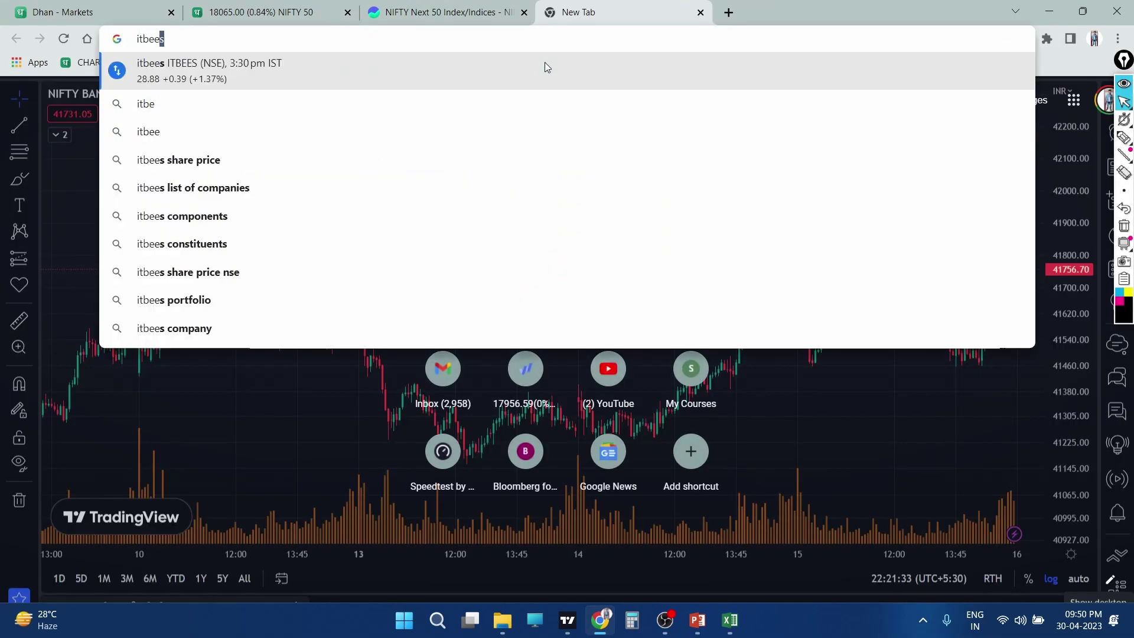
{"action": "key", "text": "Return"}
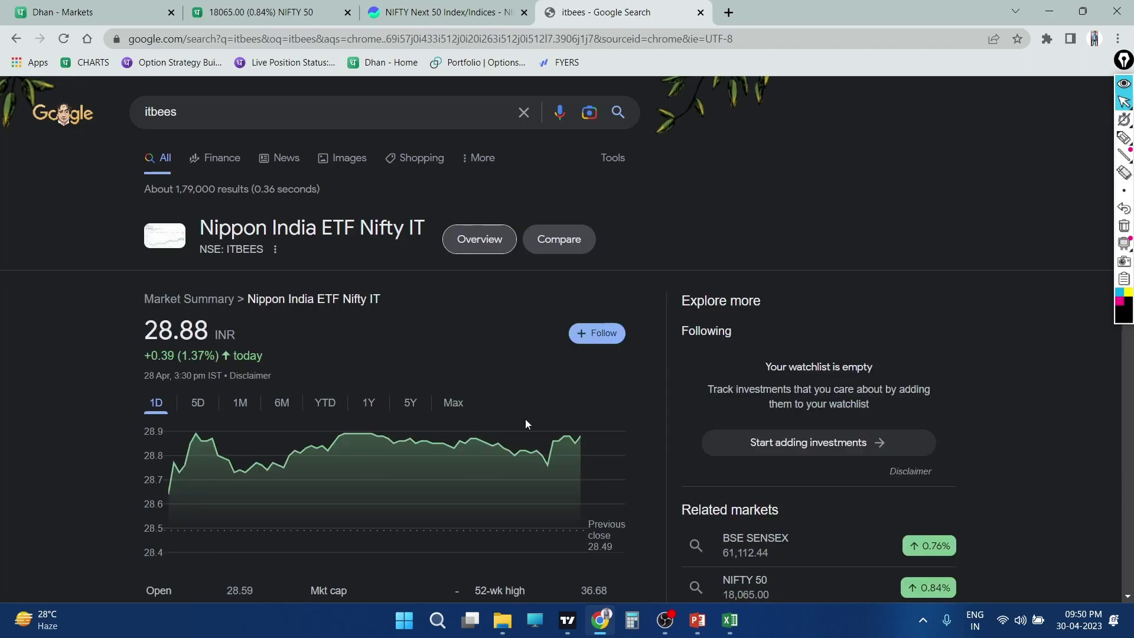
{"action": "scroll", "coordinate": [526, 420], "scroll_direction": "down", "scroll_amount": 4}
{"action": "scroll", "coordinate": [398, 243], "scroll_direction": "up", "scroll_amount": 2}
Step: Circle the 28.88 INR price and Nippon India ETF Nifty IT name in black and yellow ink
{"action": "left_click", "coordinate": [1124, 137]}
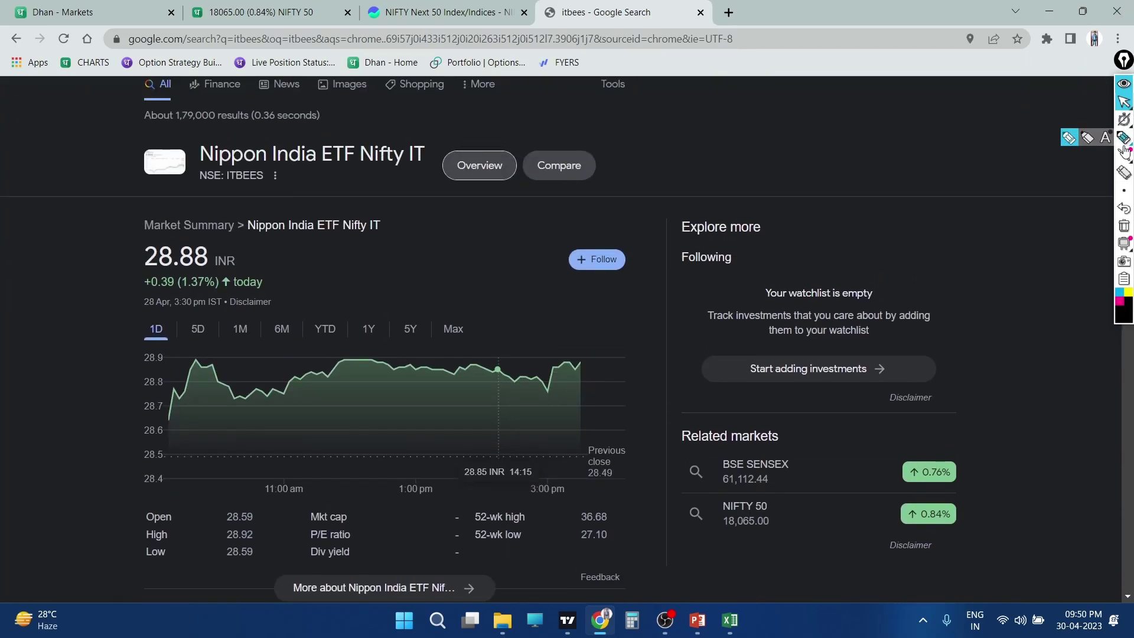
{"action": "left_click_drag", "start_coordinate": [197, 227], "coordinate": [266, 274]}
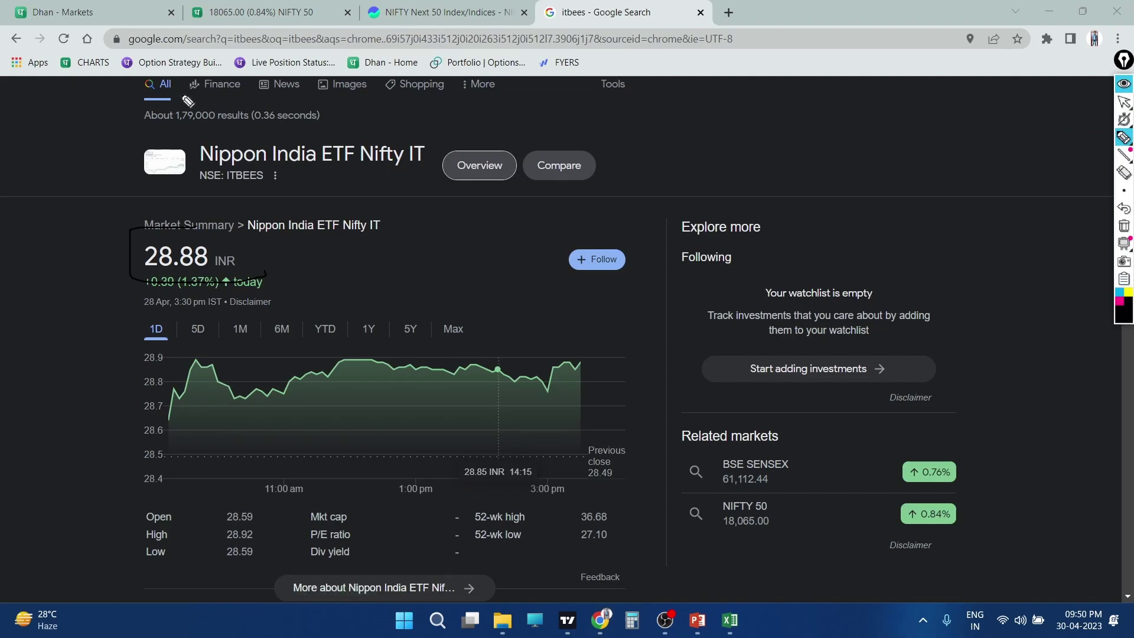
{"action": "left_click_drag", "start_coordinate": [218, 141], "coordinate": [330, 185]}
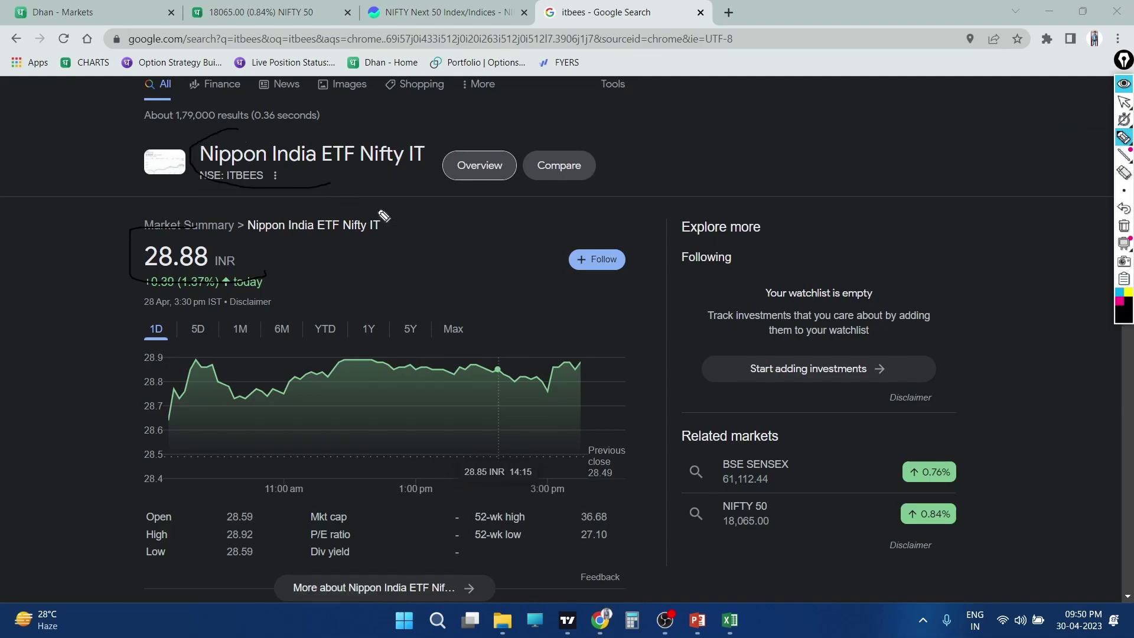
{"action": "left_click", "coordinate": [1129, 292]}
{"action": "mouse_move", "coordinate": [254, 111]}
{"action": "left_mouse_down"}
{"action": "mouse_move", "coordinate": [315, 183]}
{"action": "mouse_move", "coordinate": [375, 172]}
{"action": "left_mouse_up"}
{"action": "left_click_drag", "start_coordinate": [125, 231], "coordinate": [202, 244]}
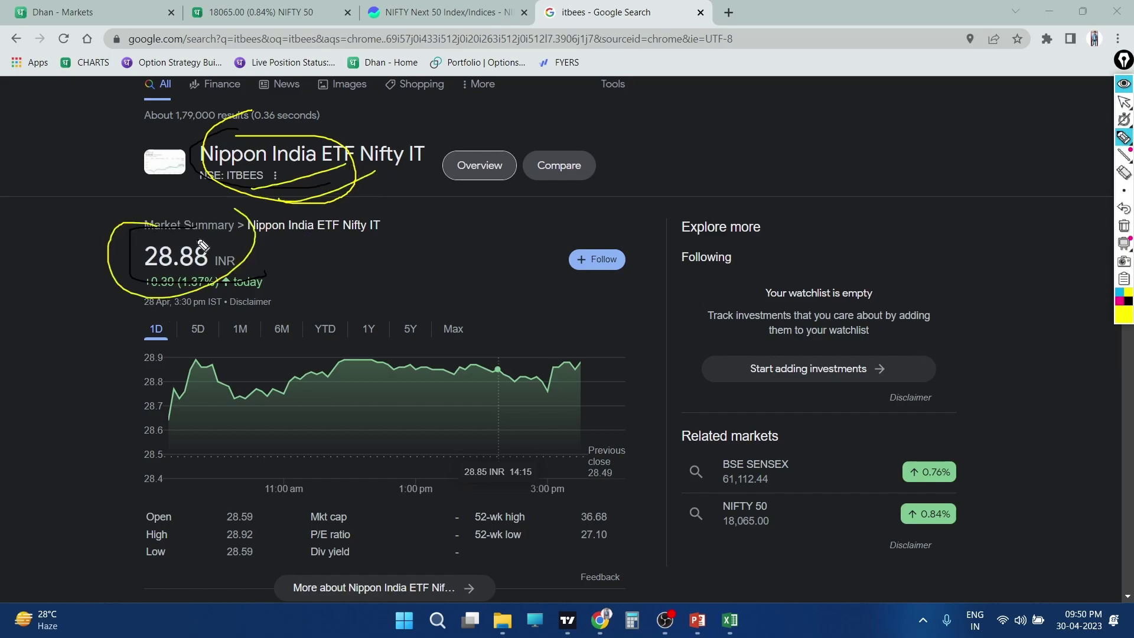
{"action": "left_click", "coordinate": [1123, 102]}
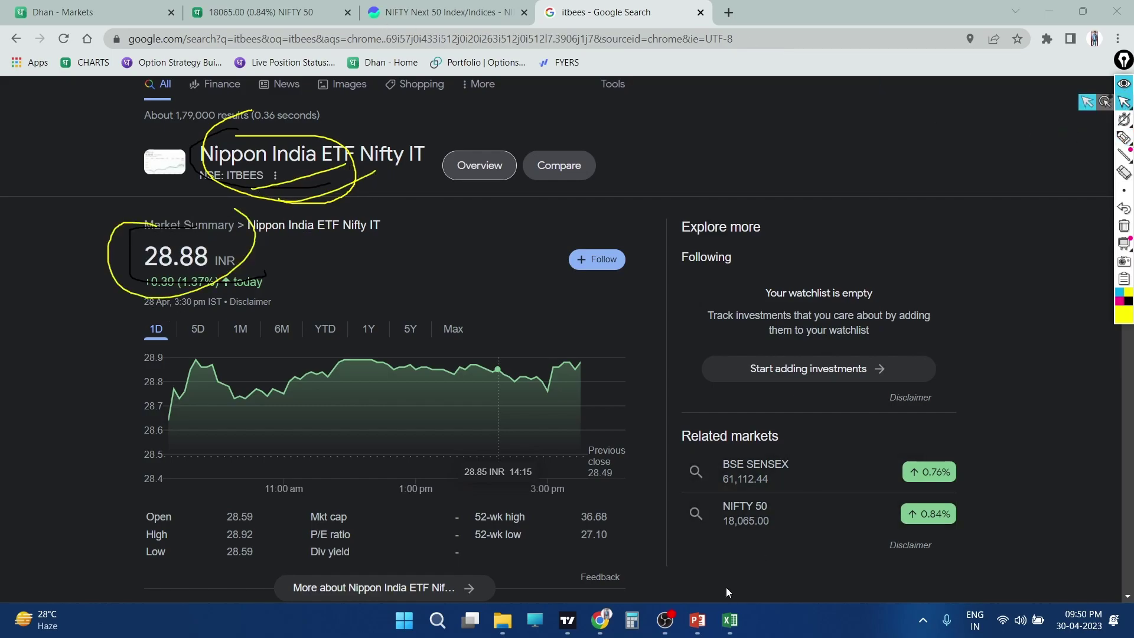
Step: Change the ITBEES LTP in D8 from 27.9 to 28.88
{"action": "mouse_move", "coordinate": [728, 618]}
{"action": "left_click", "coordinate": [806, 543]}
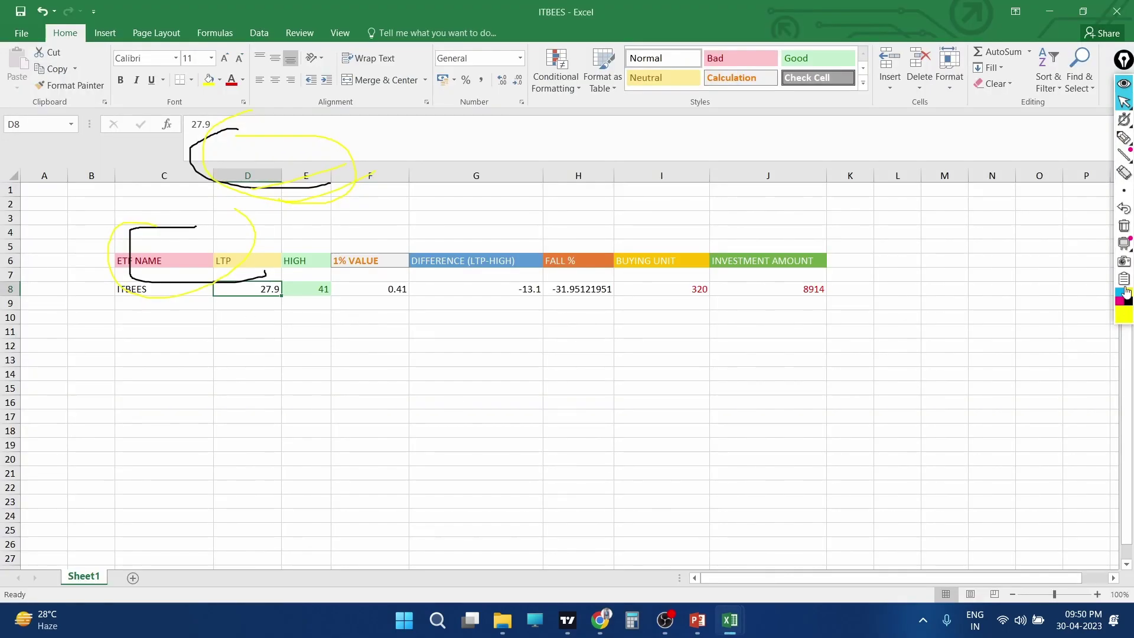
{"action": "left_click", "coordinate": [1124, 226]}
{"action": "double_click", "coordinate": [267, 288]}
{"action": "type", "text": "28."}
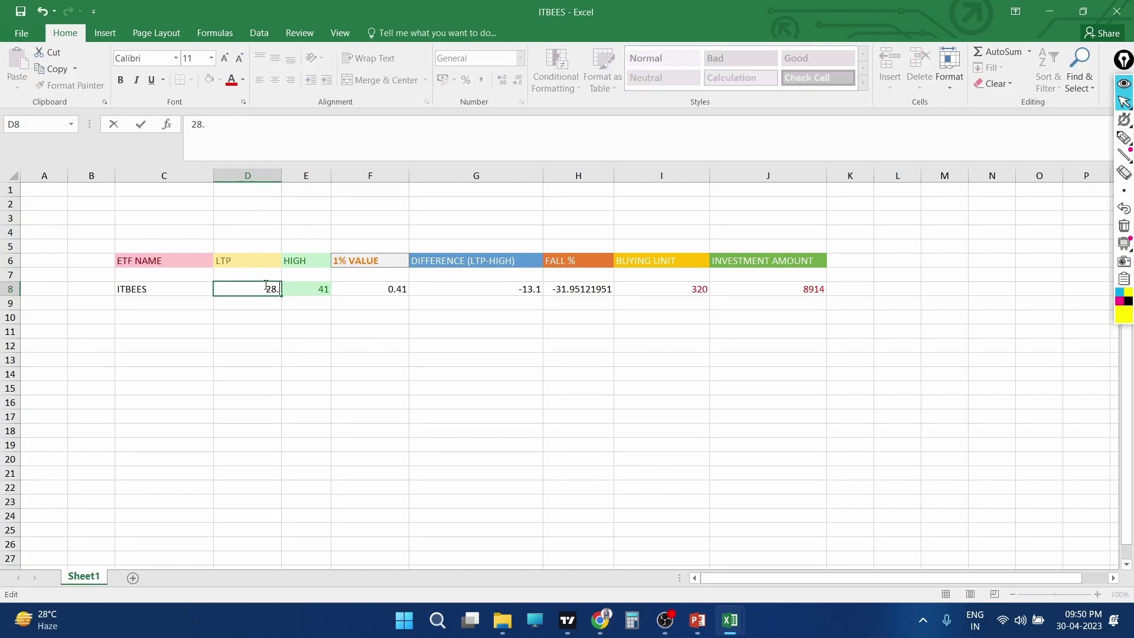
{"action": "type", "text": "88"}
{"action": "left_click", "coordinate": [313, 364]}
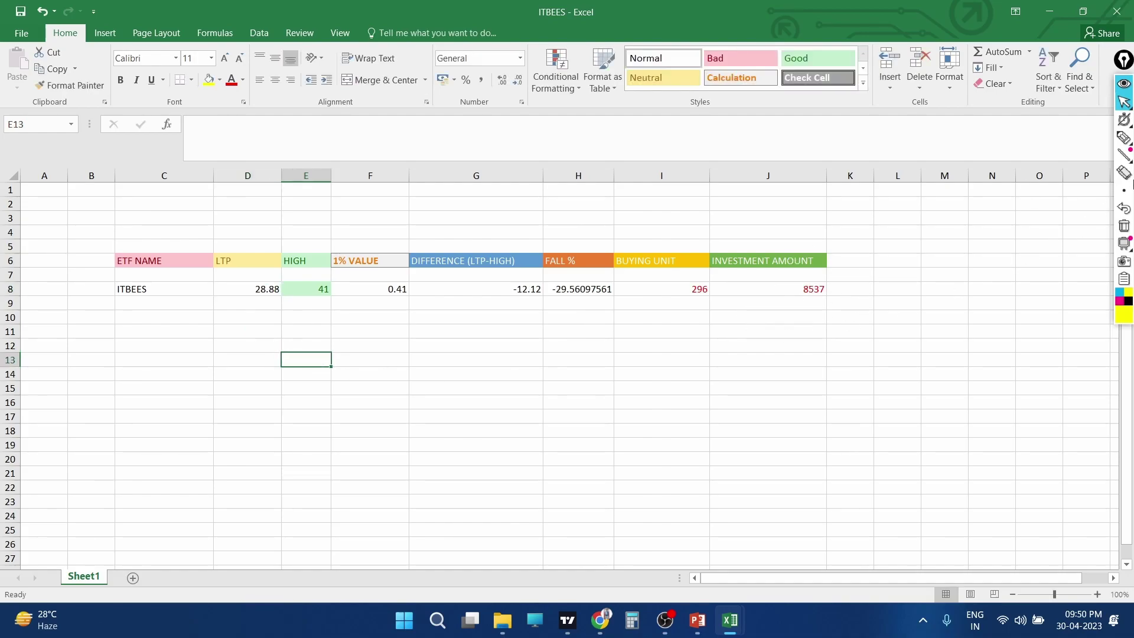
Step: Circle the 296 buying units and 8537 investment, and write a ringed '1 LOT' note below
{"action": "left_click", "coordinate": [1123, 138]}
{"action": "mouse_move", "coordinate": [827, 273]}
{"action": "left_mouse_down"}
{"action": "mouse_move", "coordinate": [797, 314]}
{"action": "mouse_move", "coordinate": [845, 278]}
{"action": "left_mouse_up"}
{"action": "left_click_drag", "start_coordinate": [701, 271], "coordinate": [834, 295]}
{"action": "left_click_drag", "start_coordinate": [777, 325], "coordinate": [850, 293]}
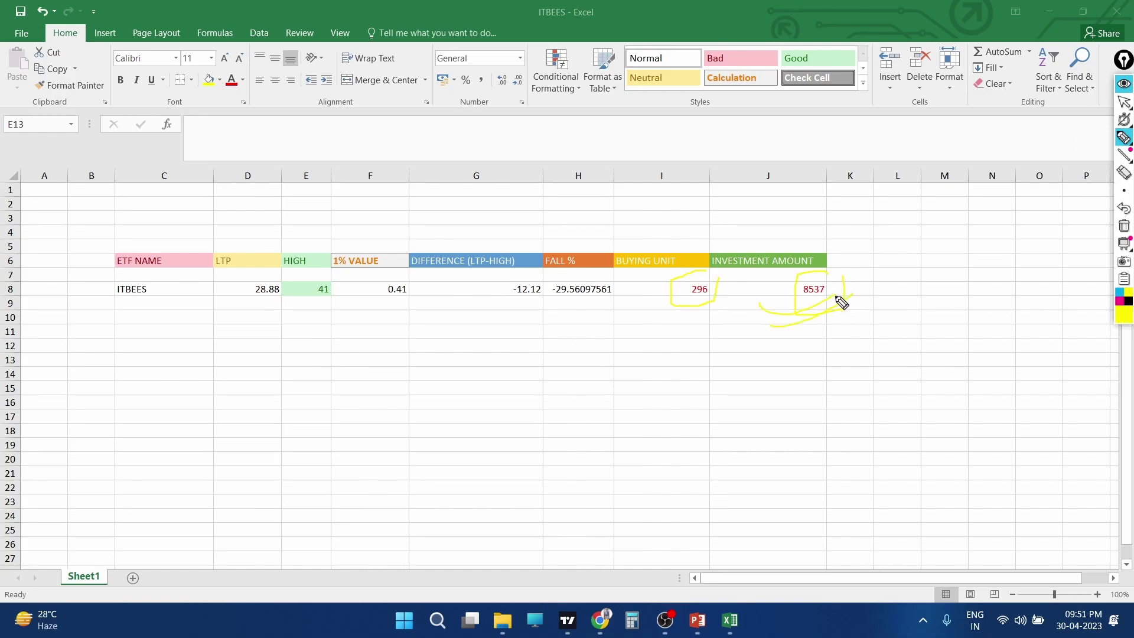
{"action": "left_click_drag", "start_coordinate": [628, 390], "coordinate": [637, 447]}
{"action": "mouse_move", "coordinate": [668, 390]}
{"action": "left_mouse_down"}
{"action": "mouse_move", "coordinate": [732, 430]}
{"action": "mouse_move", "coordinate": [768, 401]}
{"action": "mouse_move", "coordinate": [739, 388]}
{"action": "mouse_move", "coordinate": [835, 359]}
{"action": "left_mouse_up"}
{"action": "left_click_drag", "start_coordinate": [819, 363], "coordinate": [829, 421]}
{"action": "left_click_drag", "start_coordinate": [729, 359], "coordinate": [971, 397]}
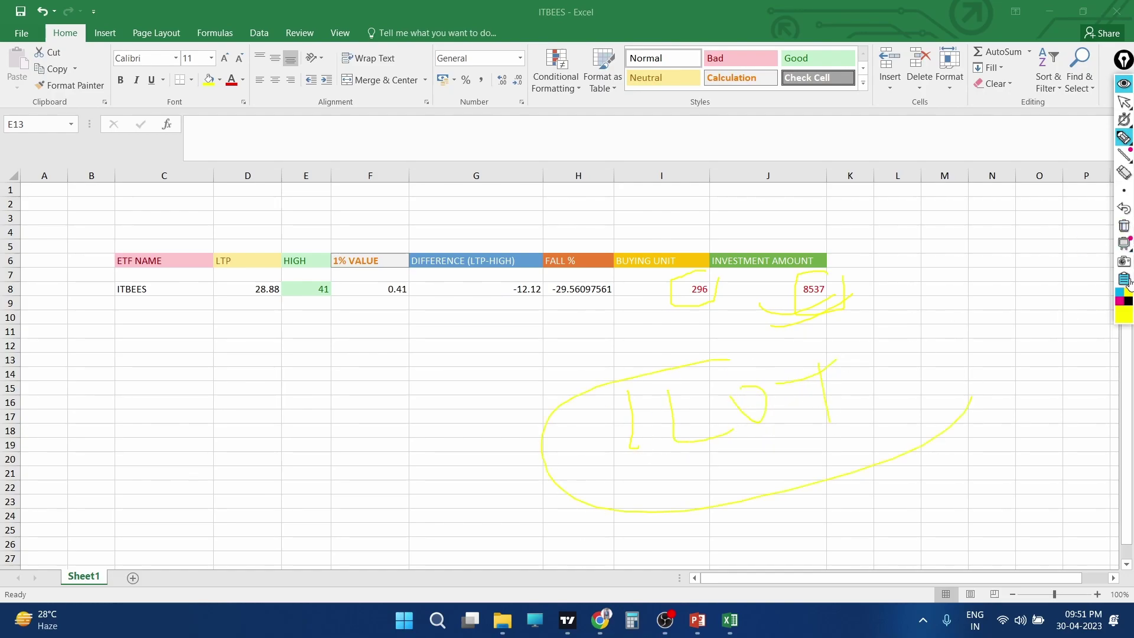
Step: Sketch a black circle, arrow and strokes on the left of the sheet
{"action": "left_click", "coordinate": [1128, 300]}
{"action": "left_click_drag", "start_coordinate": [133, 412], "coordinate": [188, 432]}
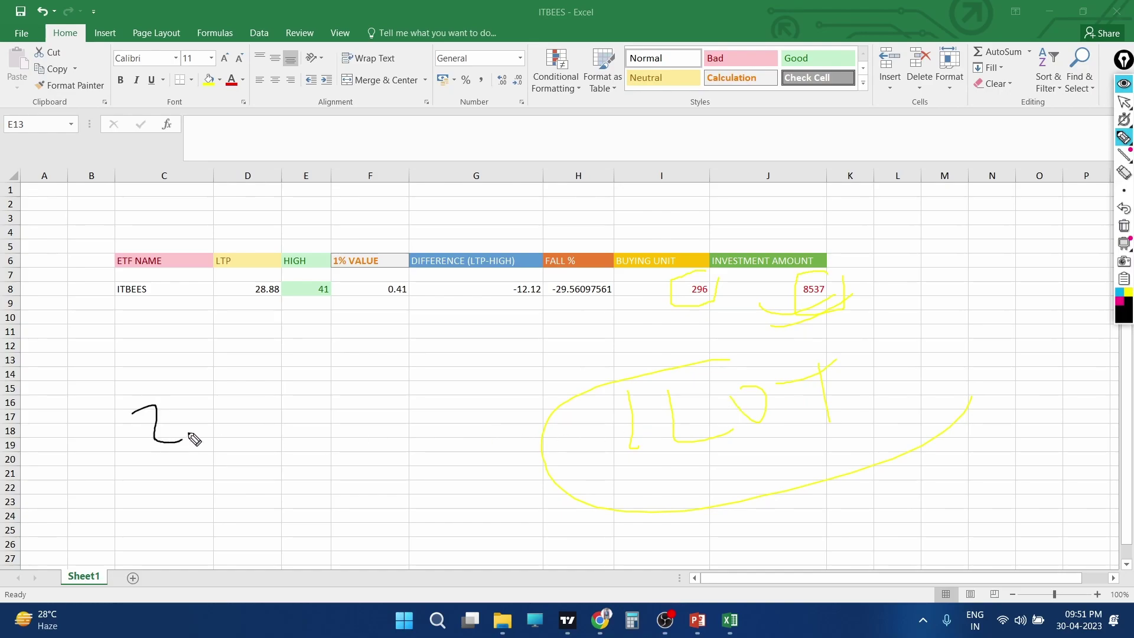
{"action": "mouse_move", "coordinate": [150, 380]}
{"action": "left_mouse_down"}
{"action": "mouse_move", "coordinate": [197, 476]}
{"action": "mouse_move", "coordinate": [145, 356]}
{"action": "left_mouse_up"}
{"action": "mouse_move", "coordinate": [191, 416]}
{"action": "left_mouse_down"}
{"action": "mouse_move", "coordinate": [324, 388]}
{"action": "mouse_move", "coordinate": [321, 399]}
{"action": "left_mouse_up"}
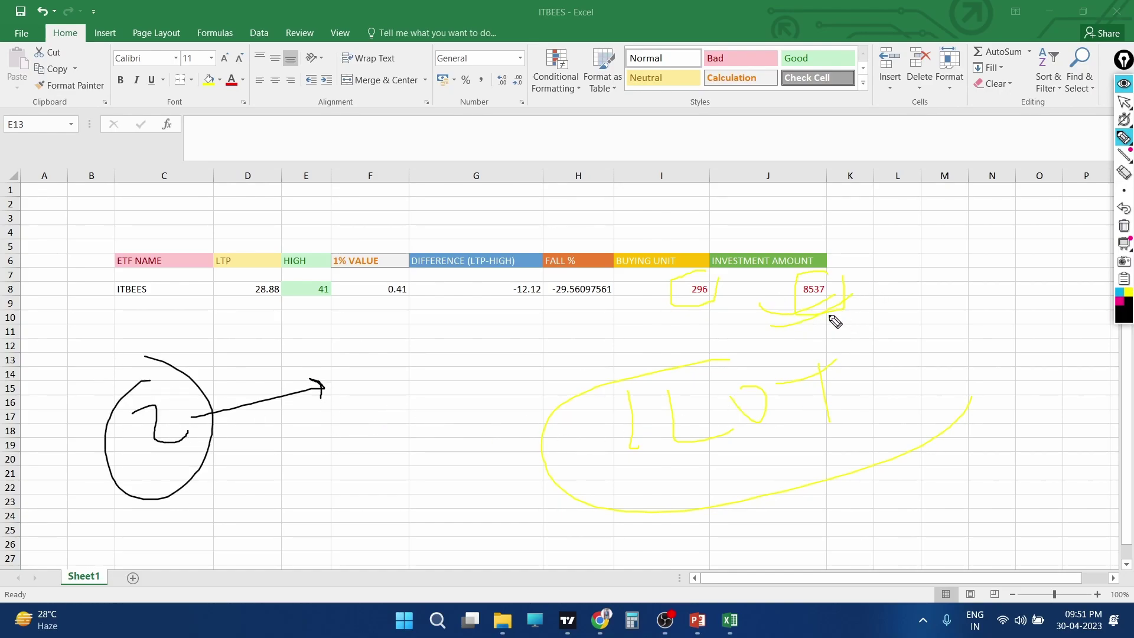
{"action": "left_click_drag", "start_coordinate": [159, 490], "coordinate": [233, 463]}
{"action": "left_click_drag", "start_coordinate": [189, 502], "coordinate": [230, 489]}
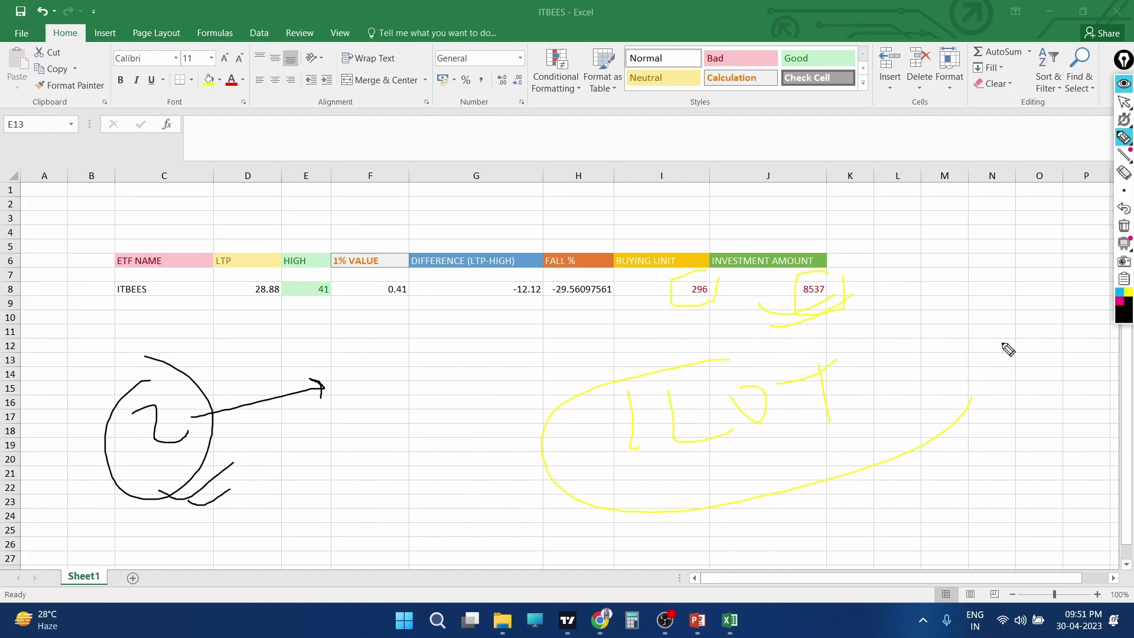
{"action": "left_click", "coordinate": [1124, 102]}
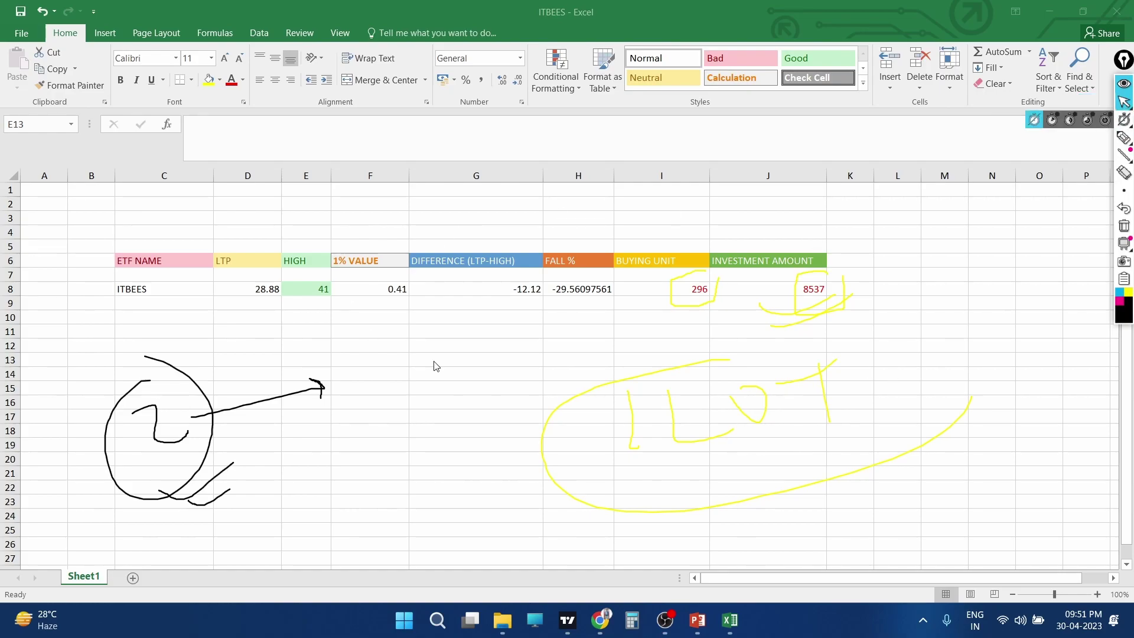
Step: Close the ITBEES and nifty bees and bankbees workbooks without saving
{"action": "left_click", "coordinate": [1132, 7]}
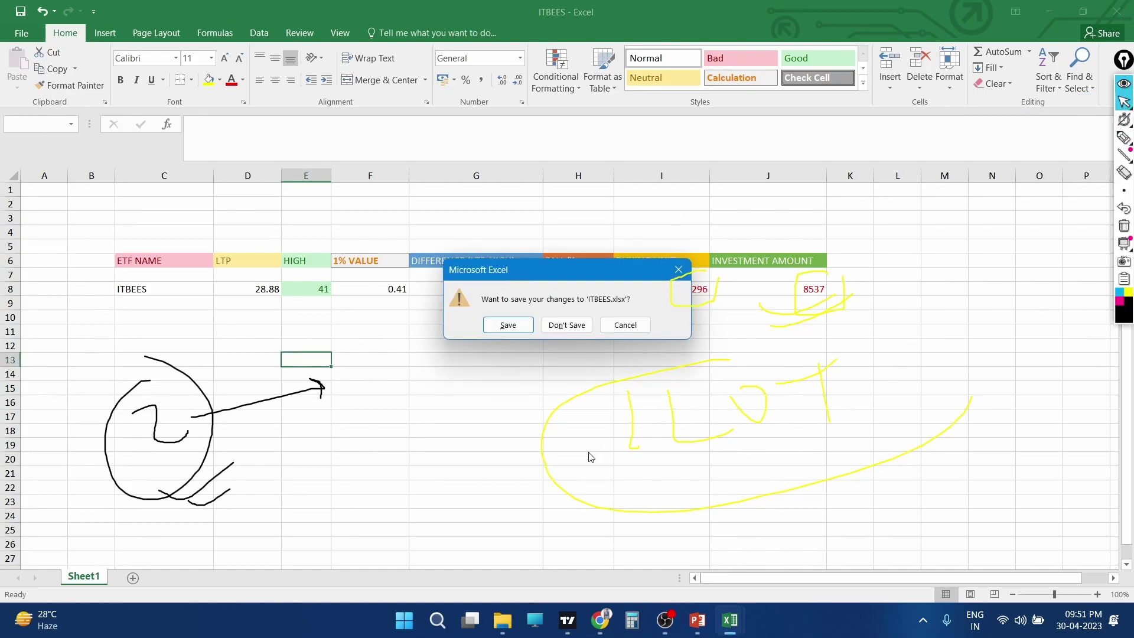
{"action": "left_click", "coordinate": [567, 324]}
{"action": "left_click", "coordinate": [1116, 11]}
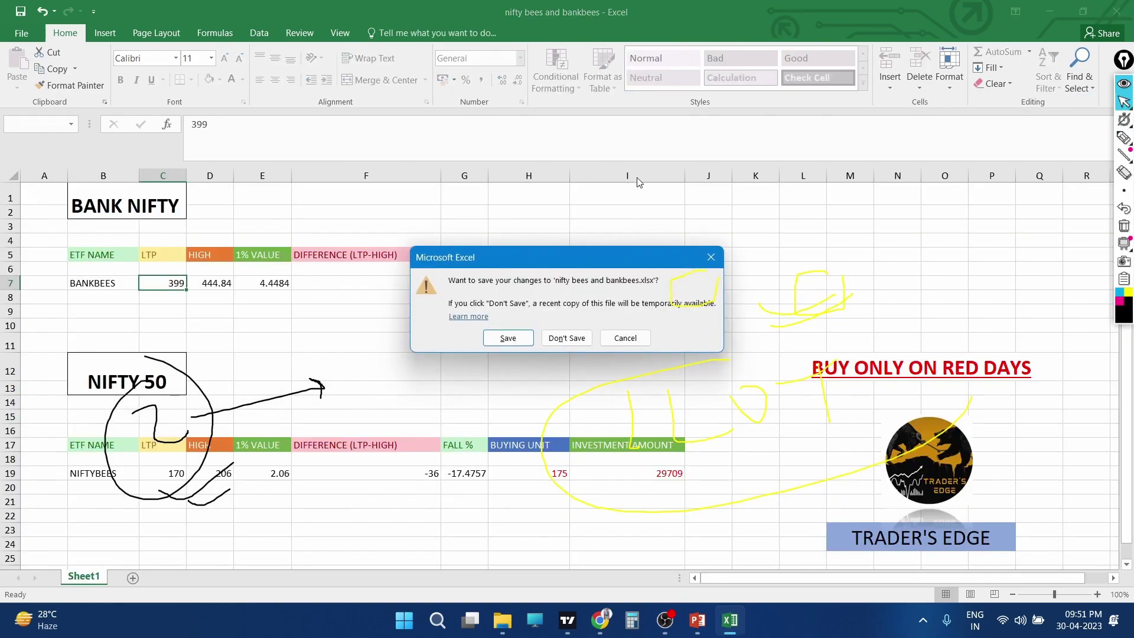
{"action": "left_click", "coordinate": [567, 337]}
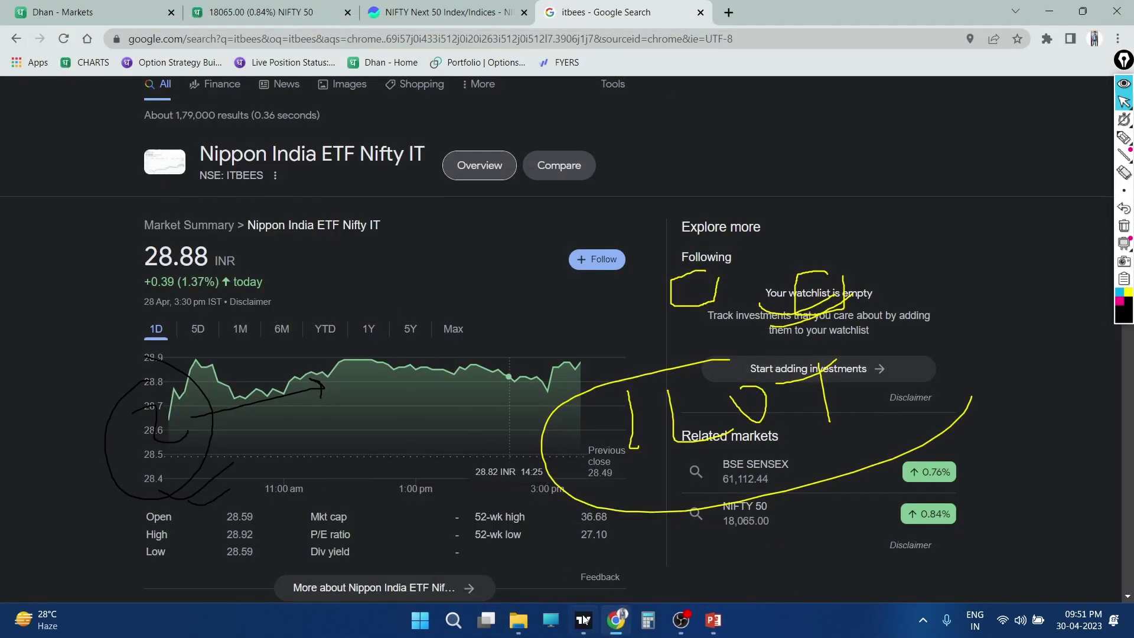
Step: Open the JUNIOR BEES workbook from the TRADING folder and return to the itbees search
{"action": "left_click", "coordinate": [518, 620]}
{"action": "left_click", "coordinate": [259, 180]}
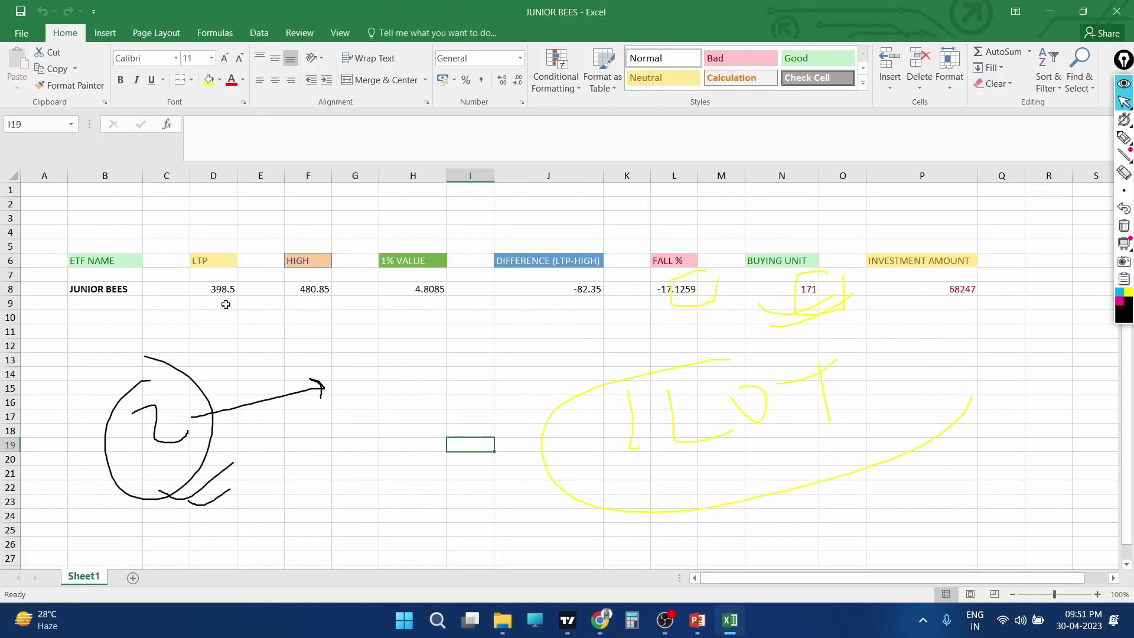
{"action": "left_click", "coordinate": [599, 619]}
Step: Search Google for 'junior nifty 50 etf', then for 'juiniorbees' to get the Junior BeES quote
{"action": "scroll", "coordinate": [560, 122], "scroll_direction": "up", "scroll_amount": 2}
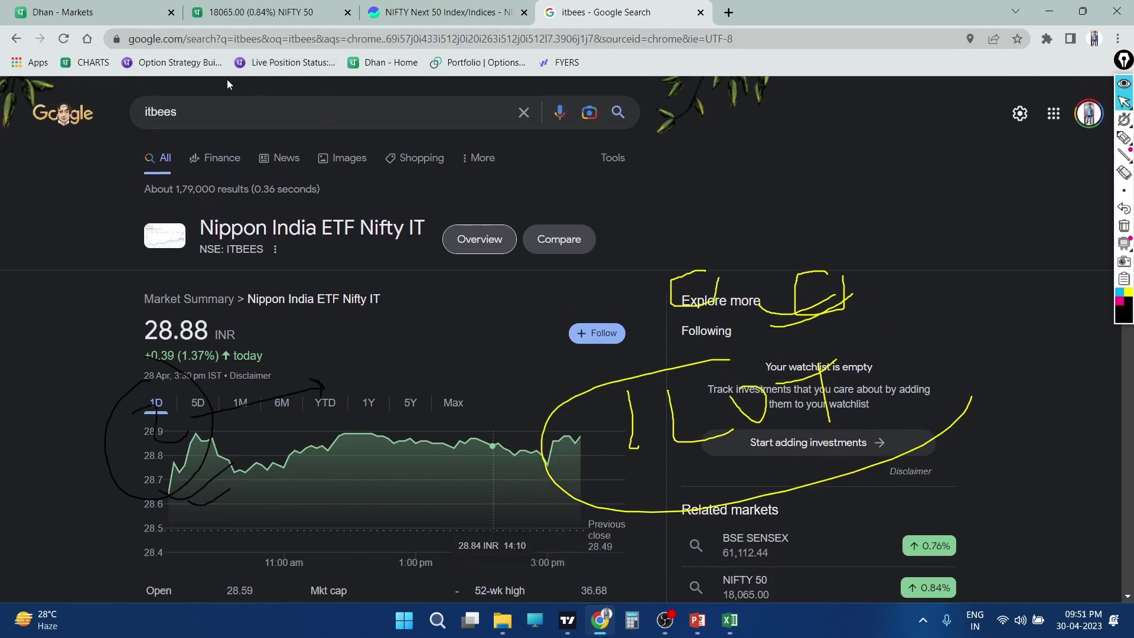
{"action": "left_click", "coordinate": [236, 108]}
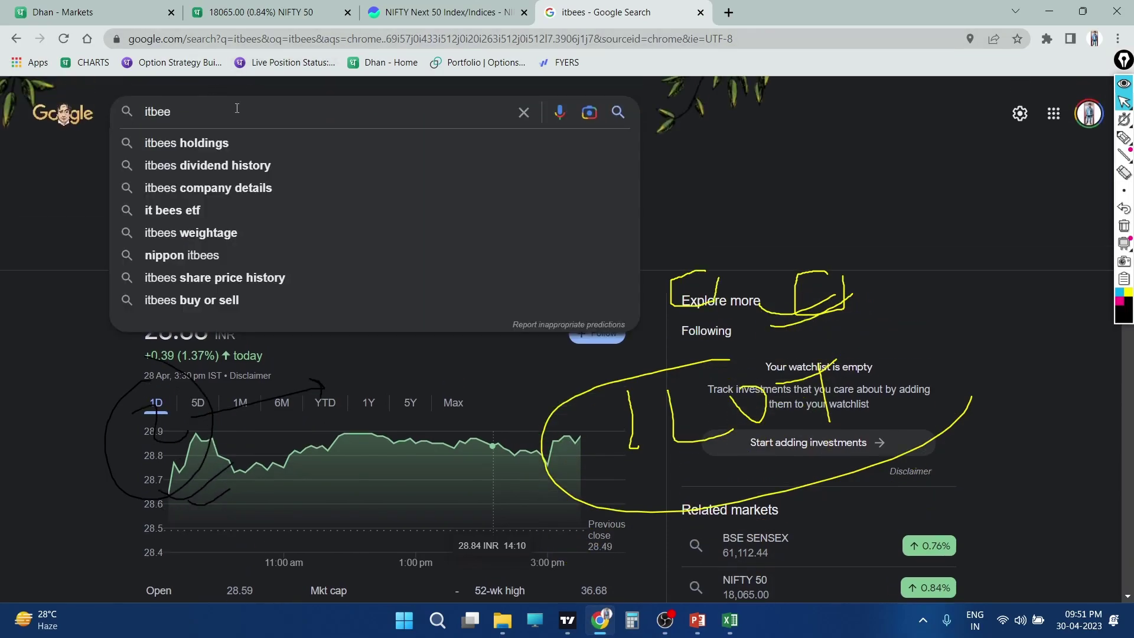
{"action": "key", "text": "BackSpace"}
{"action": "key", "text": "BackSpace"}
{"action": "key", "text": "BackSpace"}
{"action": "key", "text": "BackSpace"}
{"action": "key", "text": "BackSpace"}
{"action": "type", "text": "junio"}
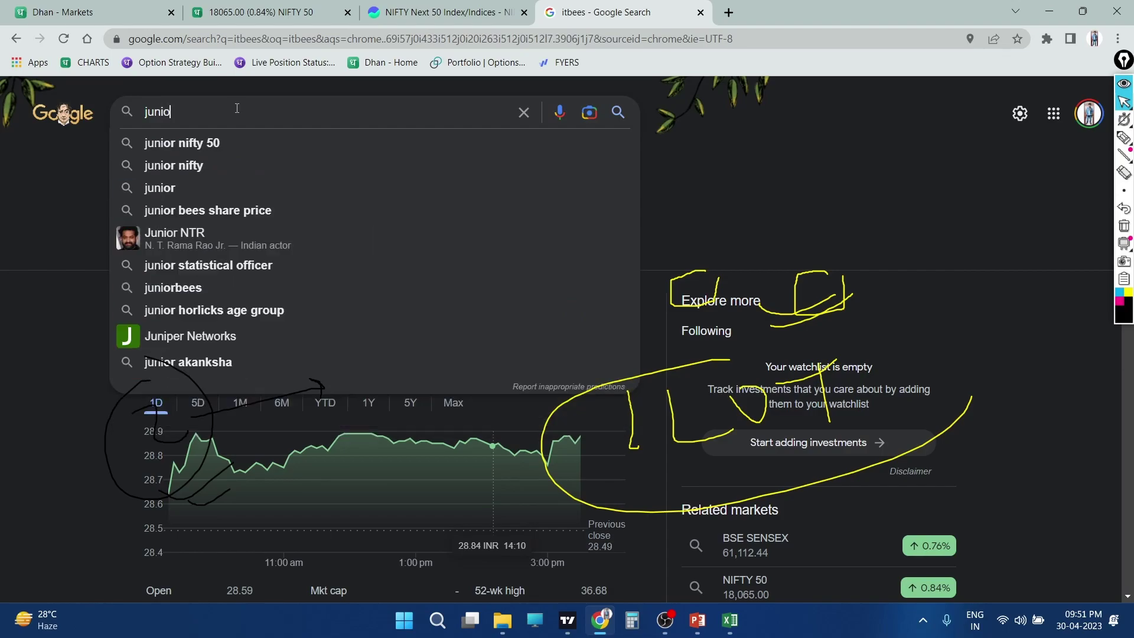
{"action": "type", "text": "r"}
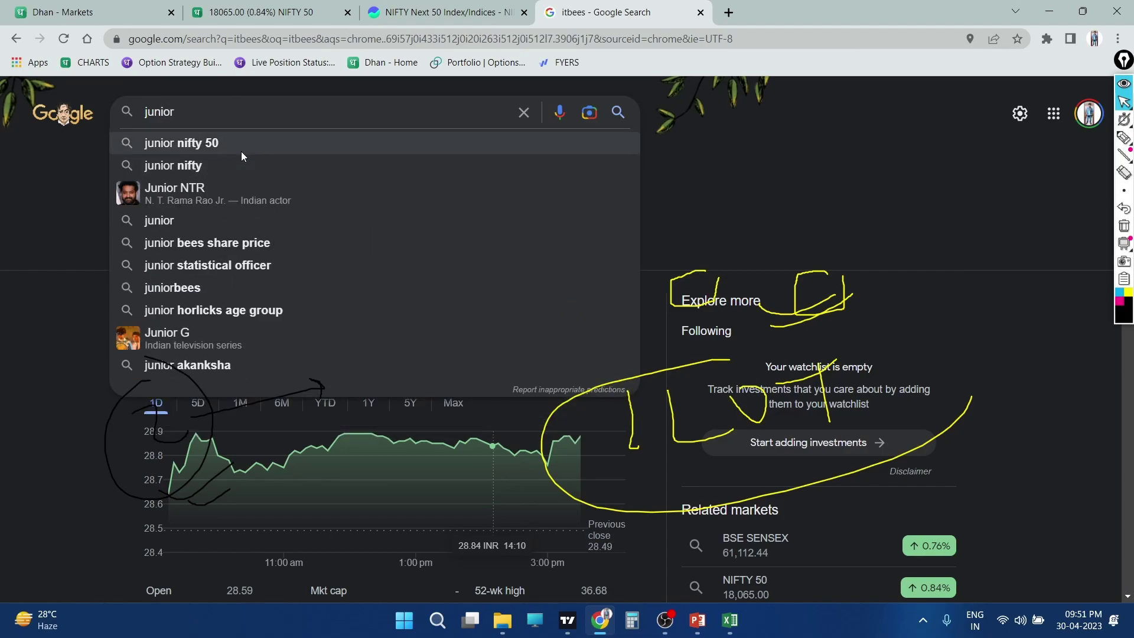
{"action": "left_click", "coordinate": [241, 149]}
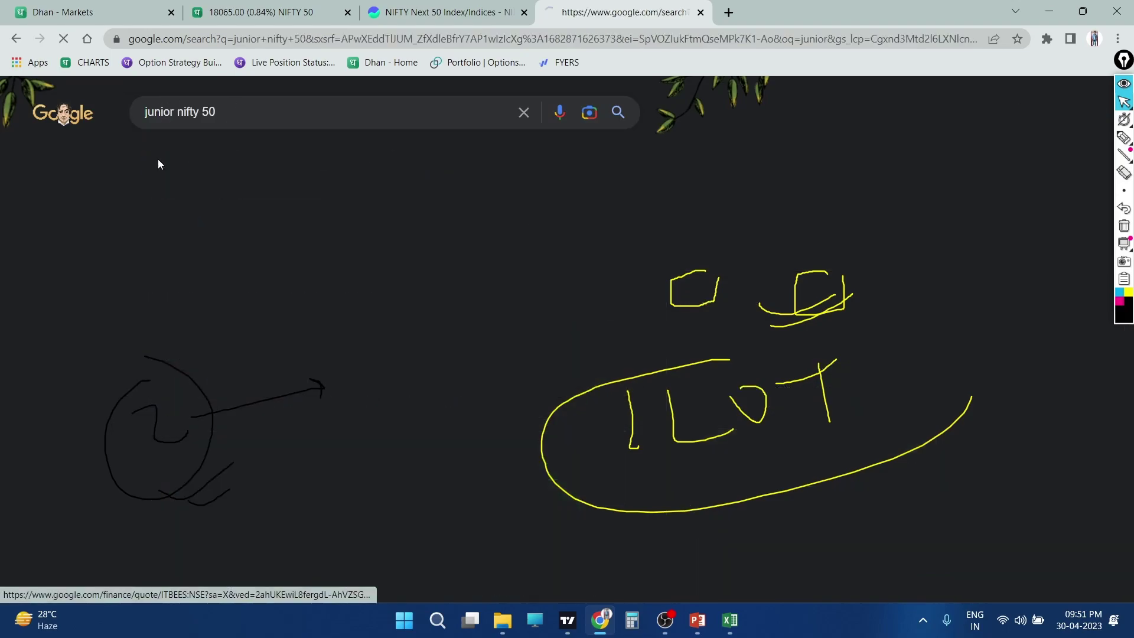
{"action": "left_click", "coordinate": [323, 121]}
{"action": "type", "text": "tf"}
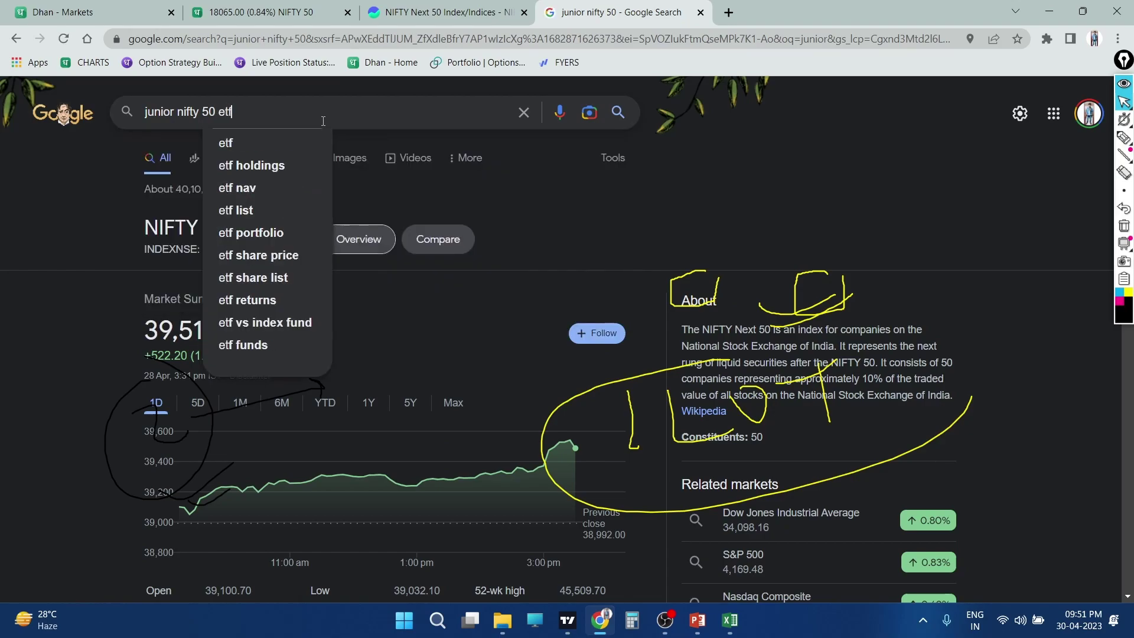
{"action": "key", "text": "Return"}
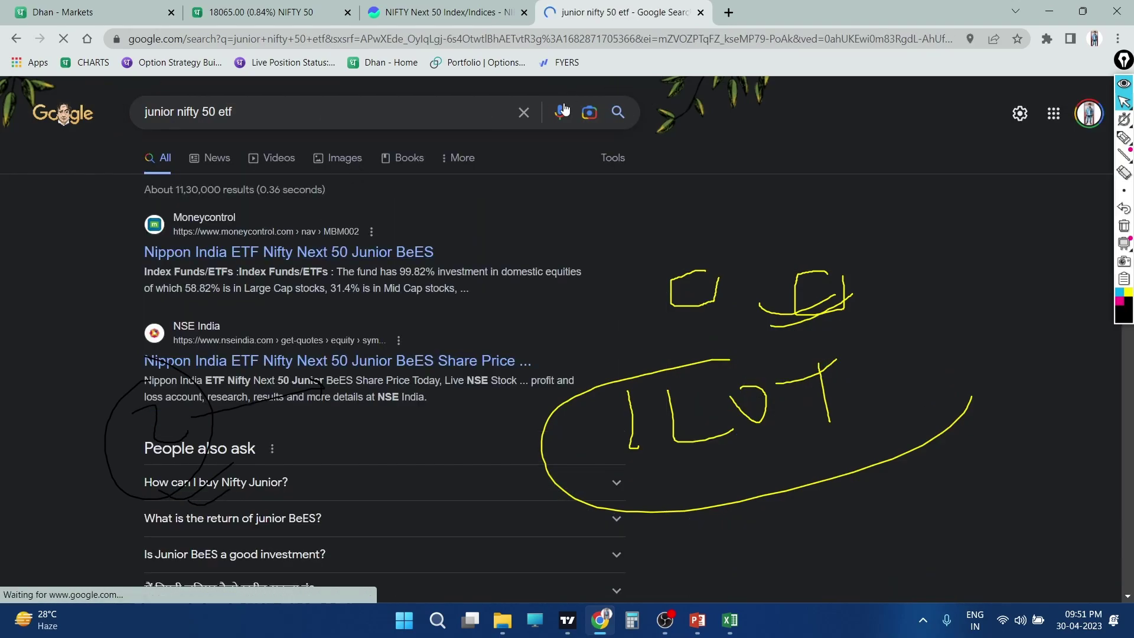
{"action": "left_click", "coordinate": [523, 112]}
{"action": "type", "text": "uin"}
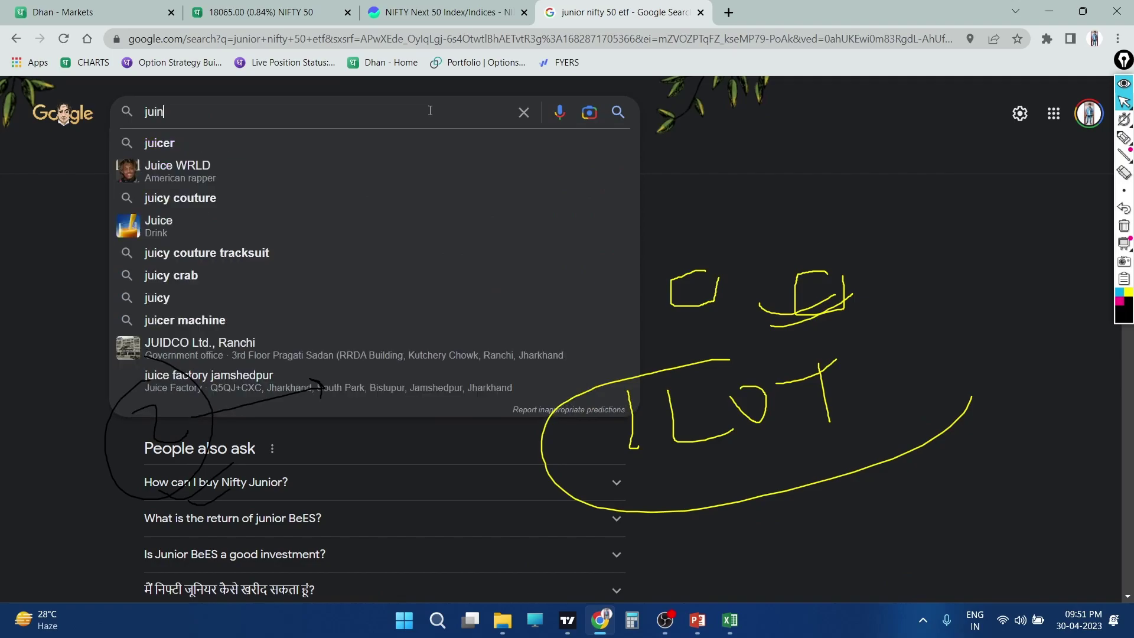
{"action": "type", "text": "iorbees"}
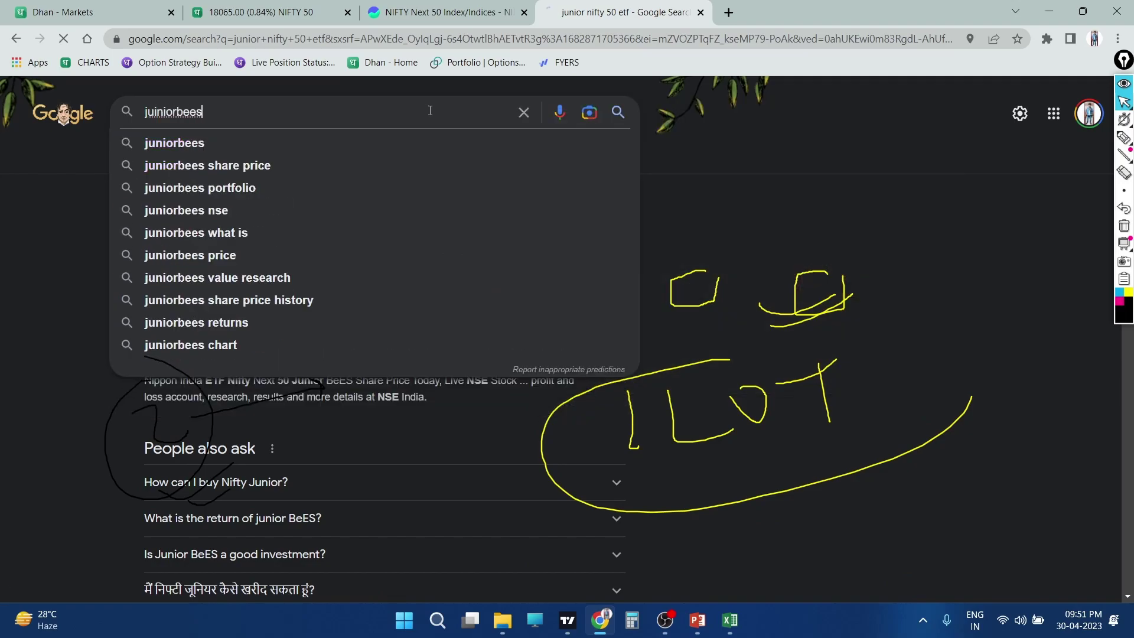
{"action": "key", "text": "Return"}
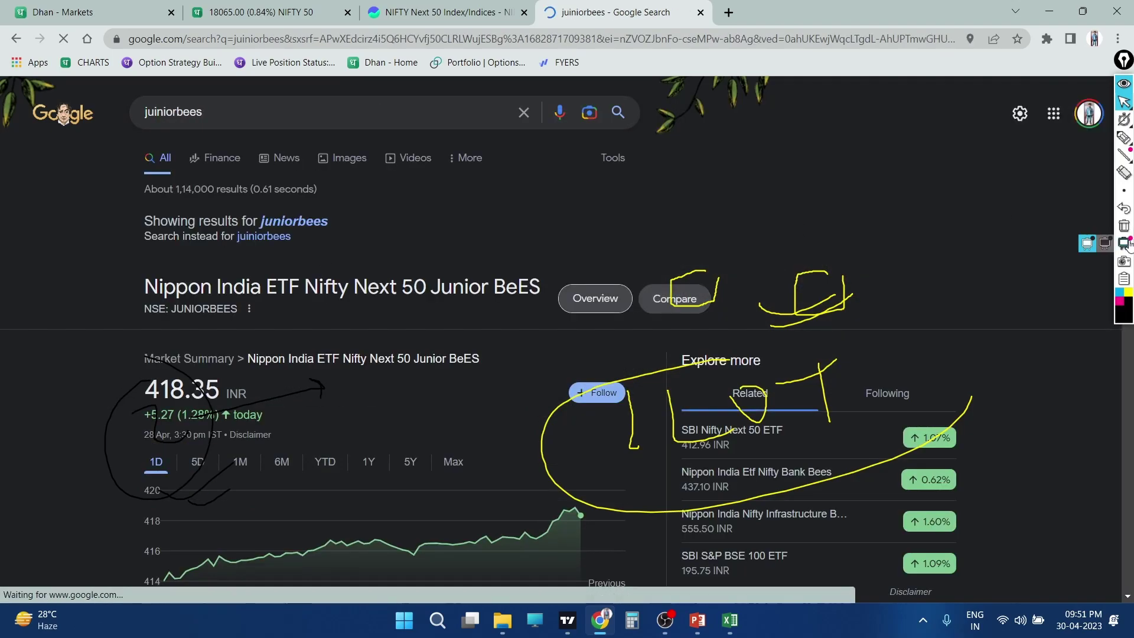
Step: Circle the 418.35 INR price and box the Junior BeES title in magenta ink
{"action": "left_click", "coordinate": [1123, 226]}
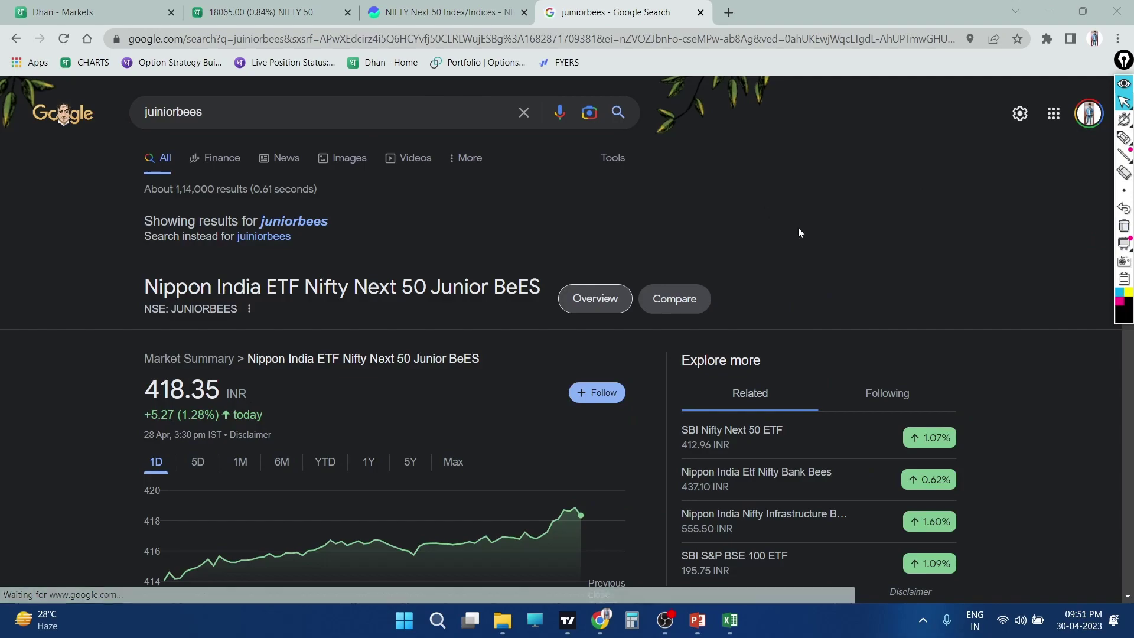
{"action": "left_click", "coordinate": [1125, 139]}
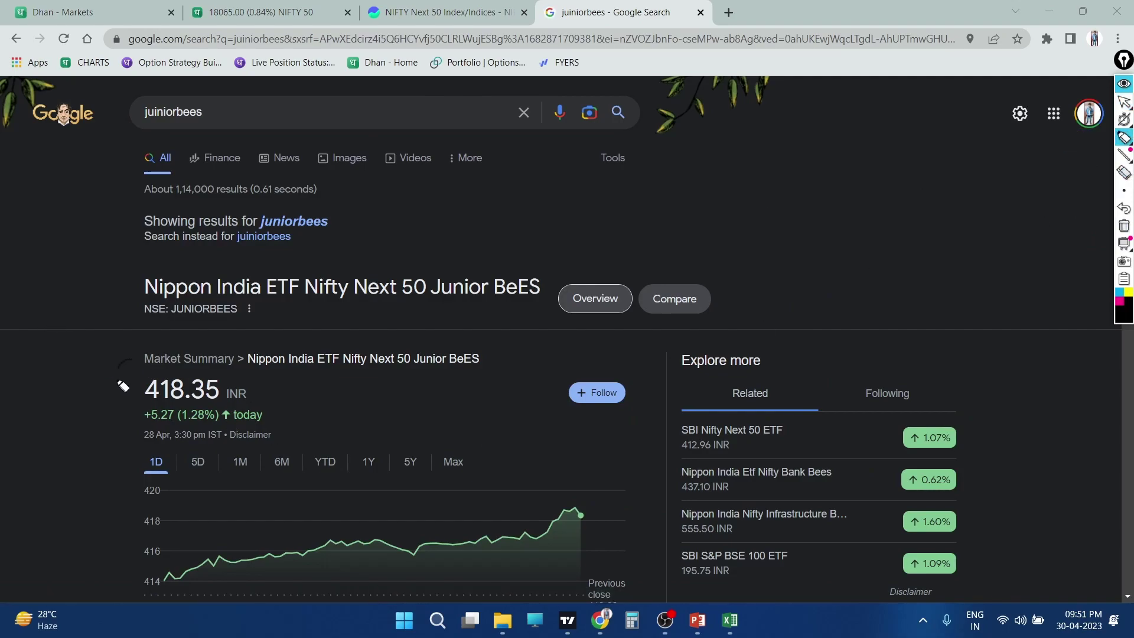
{"action": "left_click", "coordinate": [1121, 303]}
{"action": "left_click_drag", "start_coordinate": [146, 426], "coordinate": [198, 404]}
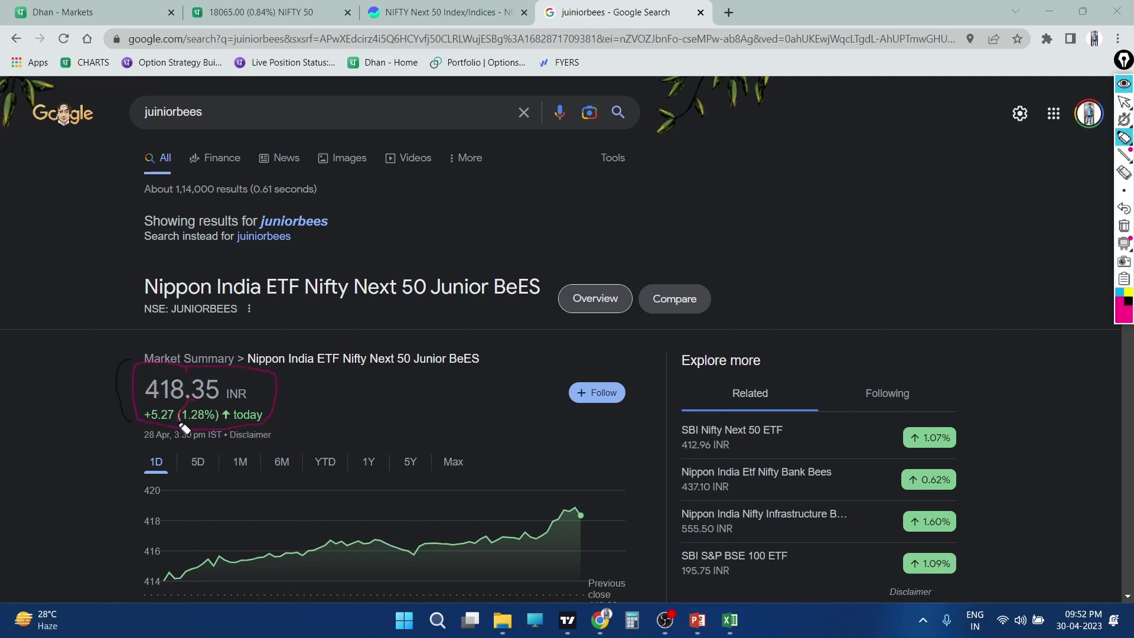
{"action": "left_click_drag", "start_coordinate": [213, 425], "coordinate": [317, 388]}
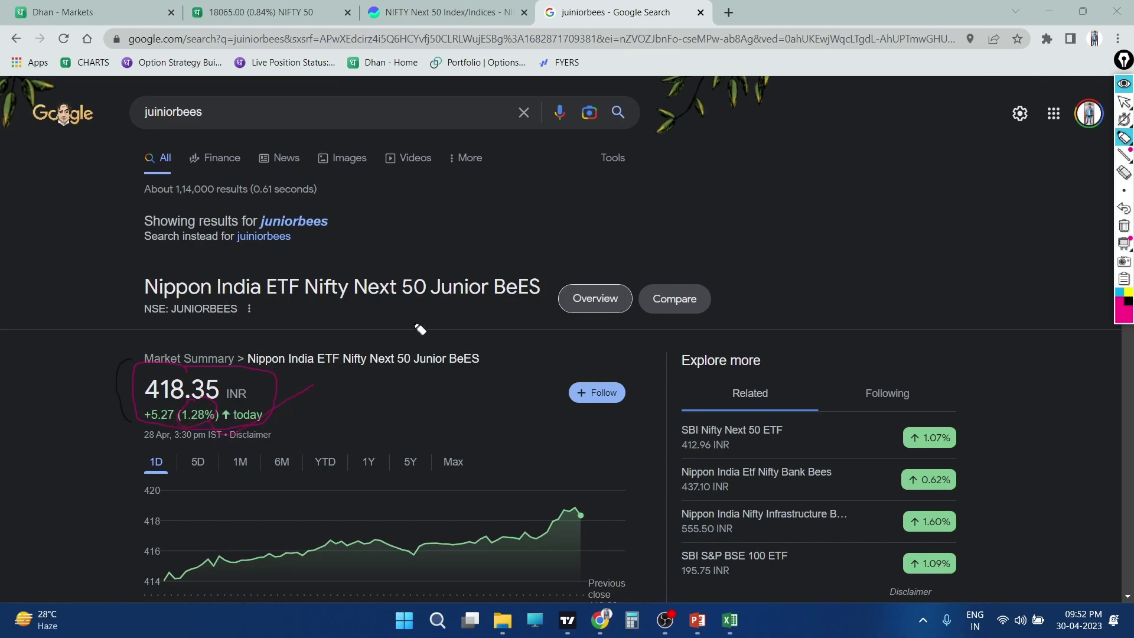
{"action": "mouse_move", "coordinate": [447, 248]}
{"action": "left_mouse_down"}
{"action": "mouse_move", "coordinate": [147, 238]}
{"action": "mouse_move", "coordinate": [113, 319]}
{"action": "mouse_move", "coordinate": [469, 334]}
{"action": "left_mouse_up"}
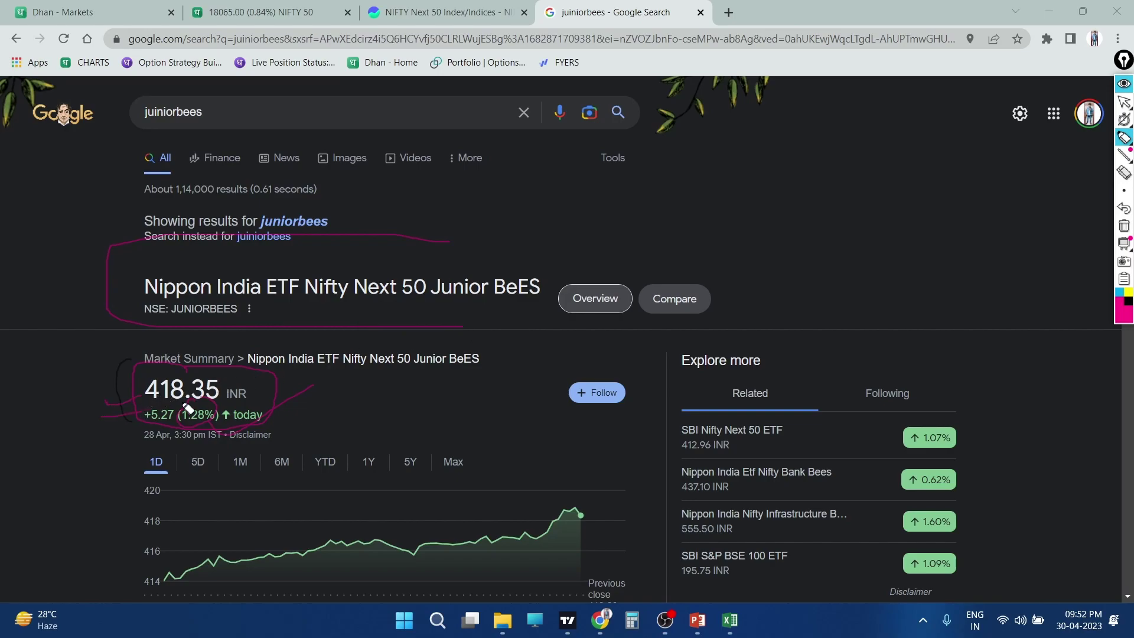
{"action": "left_click", "coordinate": [1124, 102]}
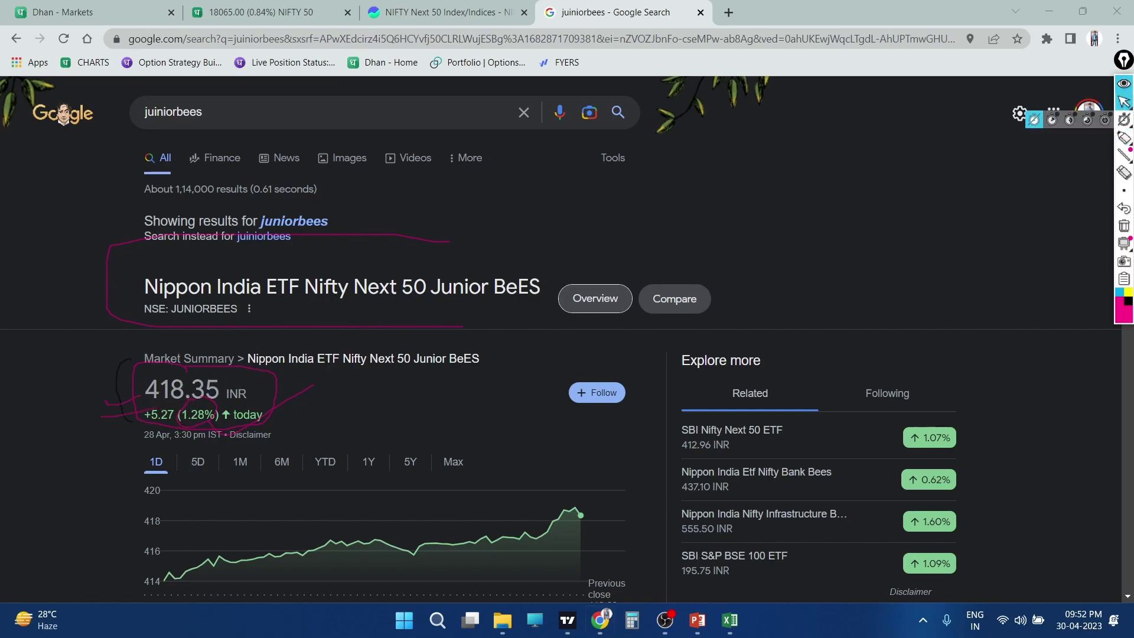
{"action": "left_click", "coordinate": [730, 620]}
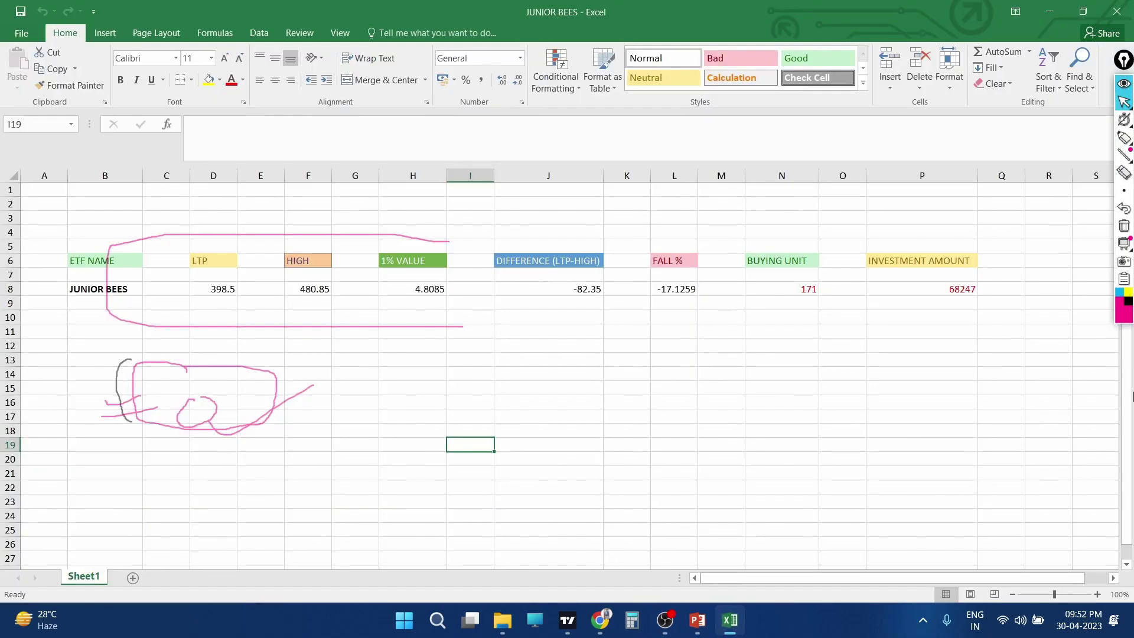
Step: Change the JUNIOR BEES LTP in D8 from 398.5 to 418, giving 131 units and 54635
{"action": "left_click", "coordinate": [1124, 225]}
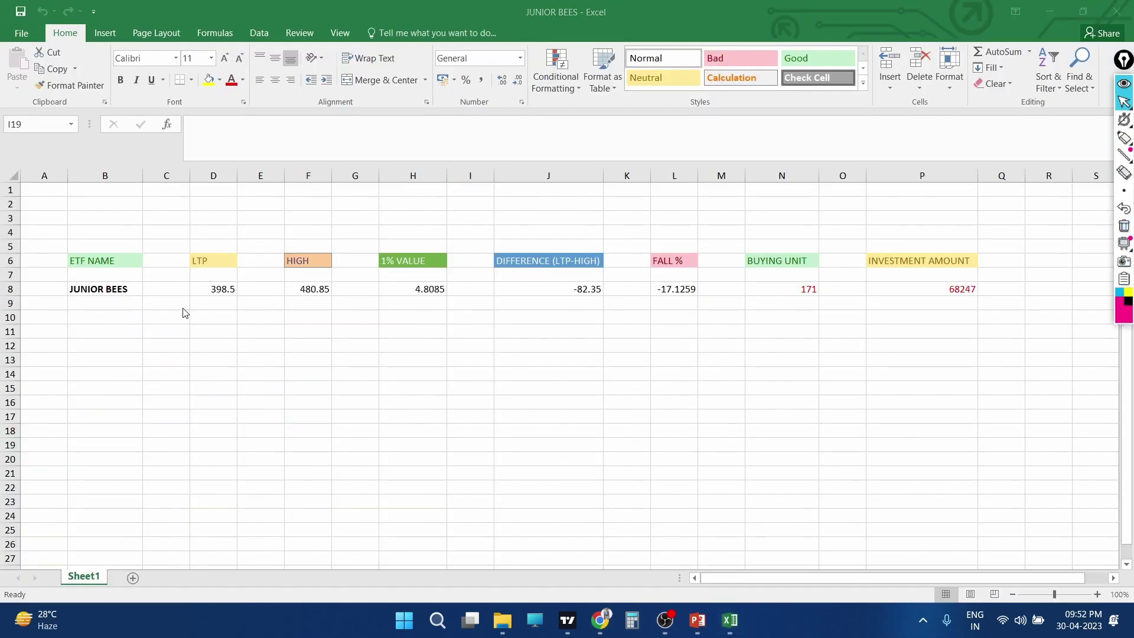
{"action": "left_click", "coordinate": [214, 288]}
{"action": "key", "text": "BackSpace"}
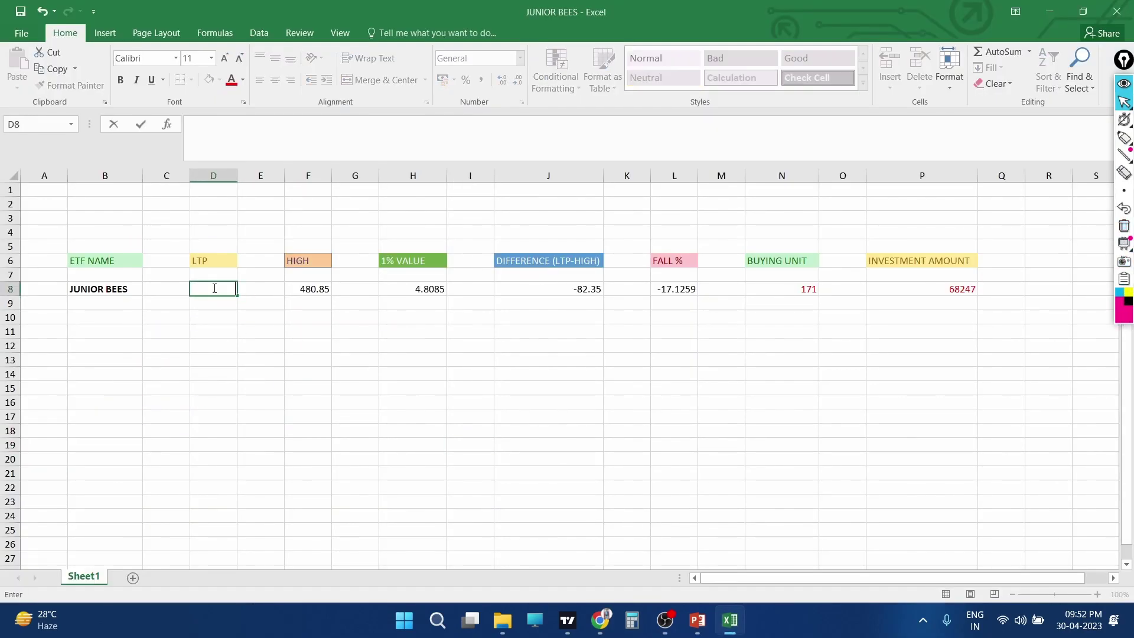
{"action": "type", "text": "418"}
{"action": "key", "text": "Return"}
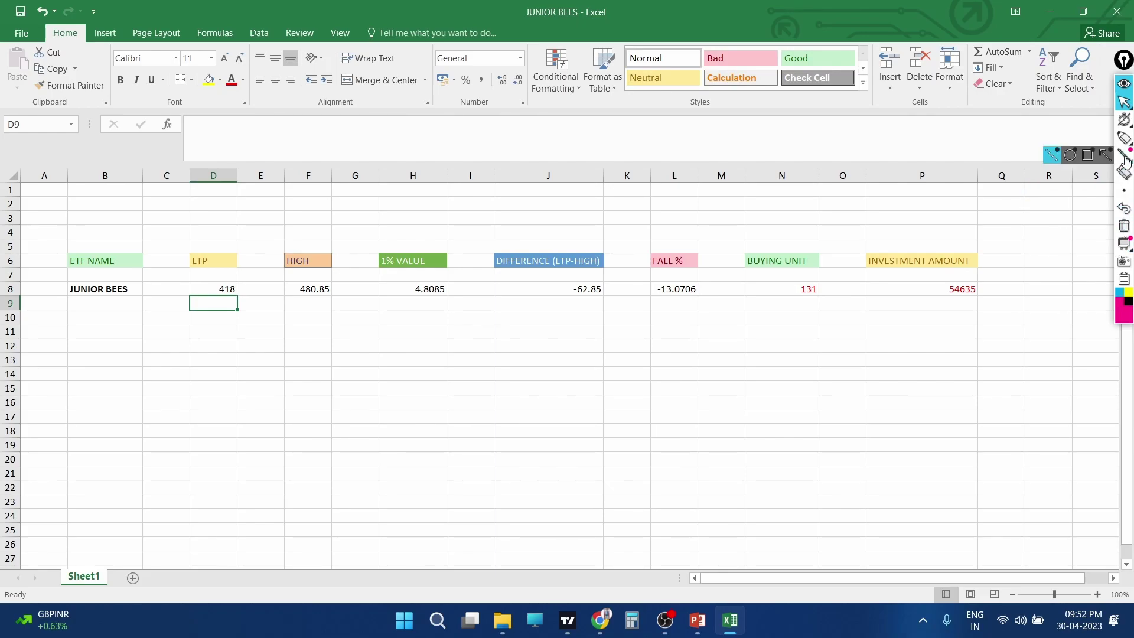
Step: Close the JUNIOR BEES workbook without saving
{"action": "left_click", "coordinate": [1124, 119]}
{"action": "left_click", "coordinate": [1116, 11]}
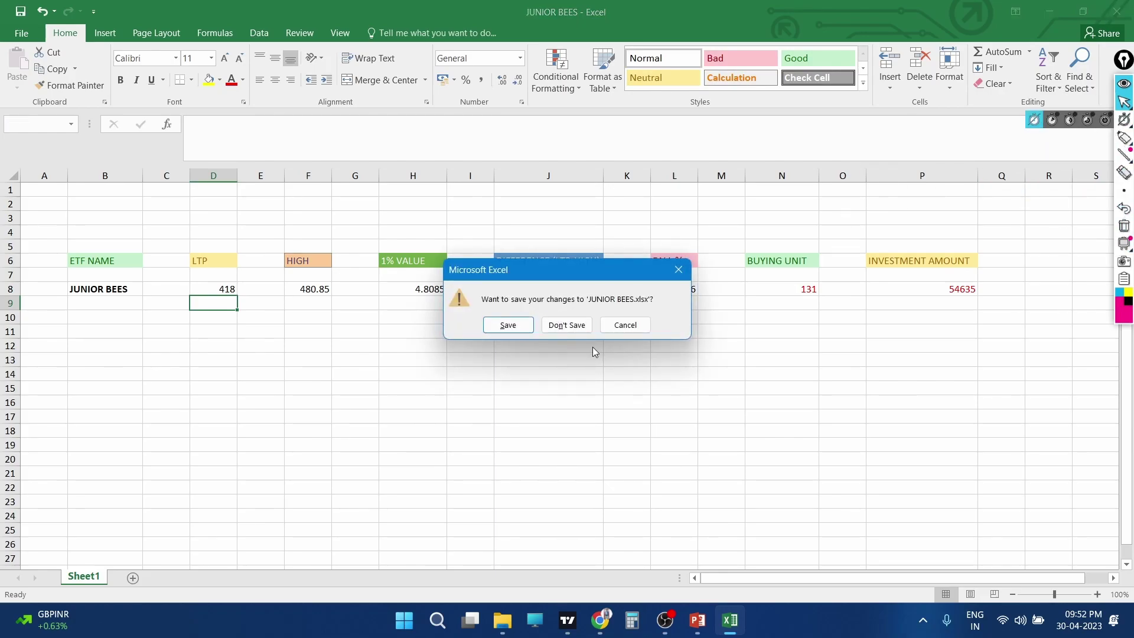
{"action": "left_click", "coordinate": [579, 324]}
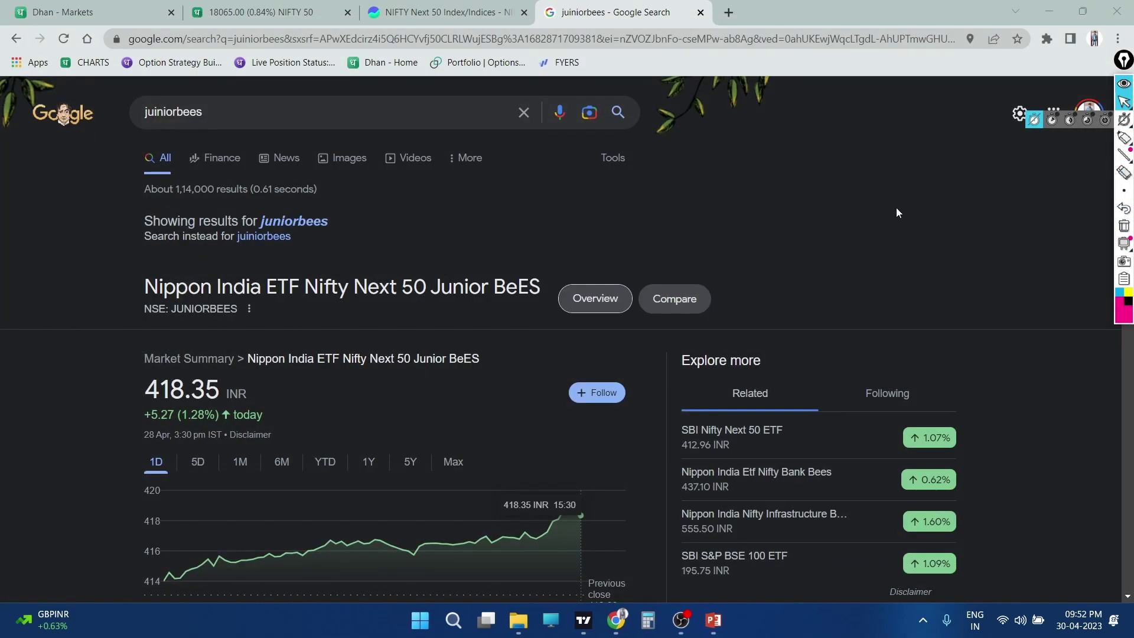
{"action": "mouse_move", "coordinate": [1123, 137]}
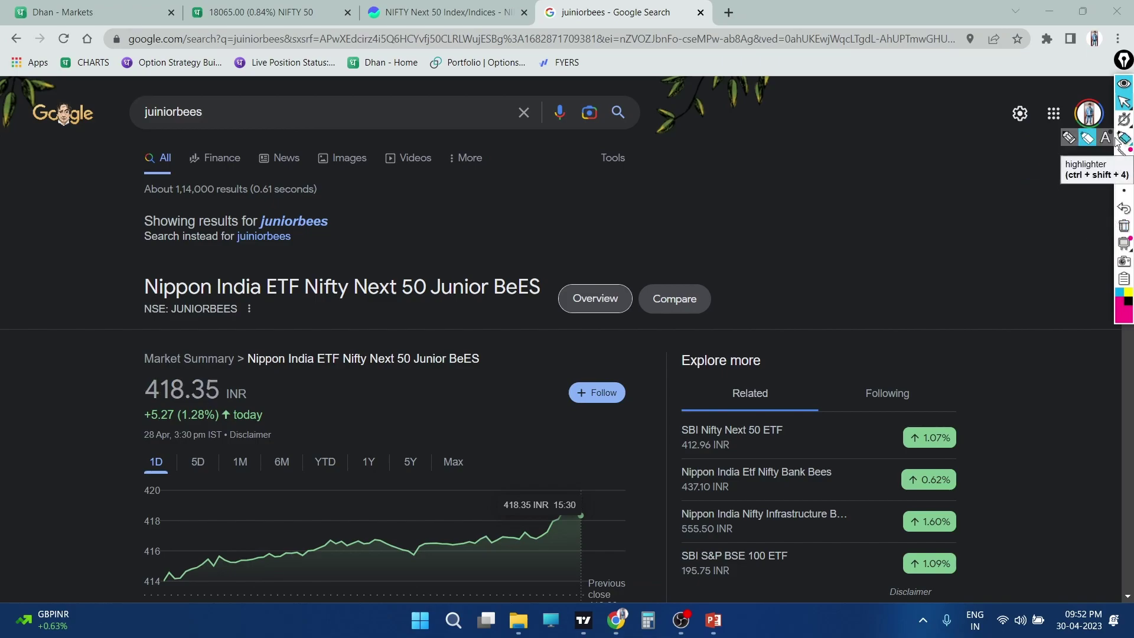
{"action": "left_click", "coordinate": [1125, 138]}
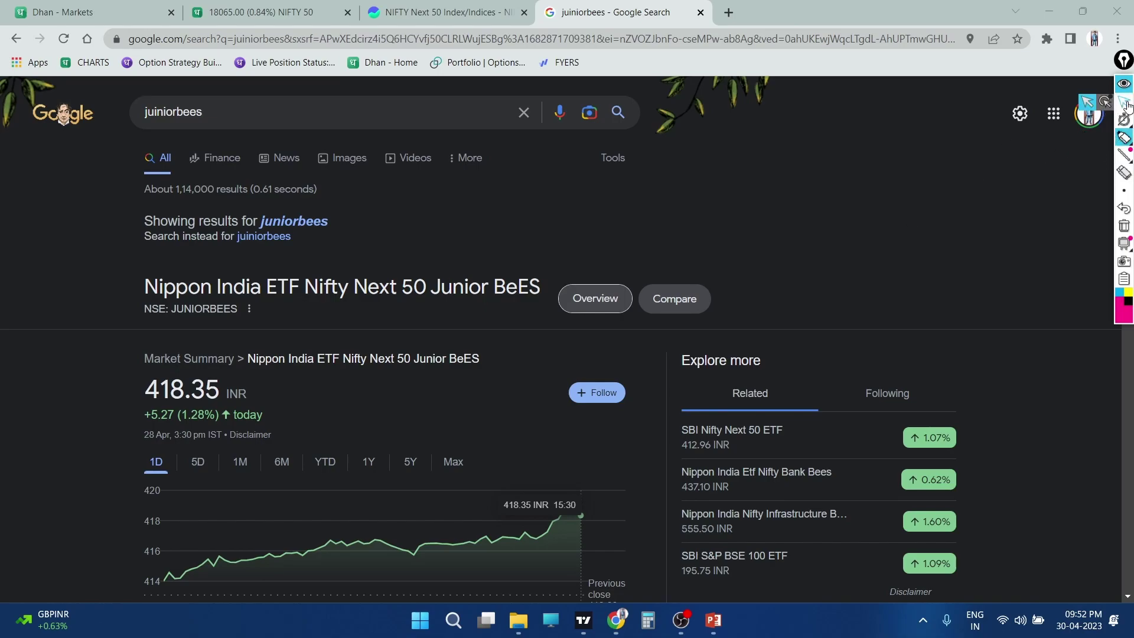
{"action": "left_click", "coordinate": [1125, 103]}
Step: Show the ETFS title slide, erase its ink marks, then move to slide 2 'ETF VS MUTUAL FUNDS'
{"action": "left_click", "coordinate": [713, 620]}
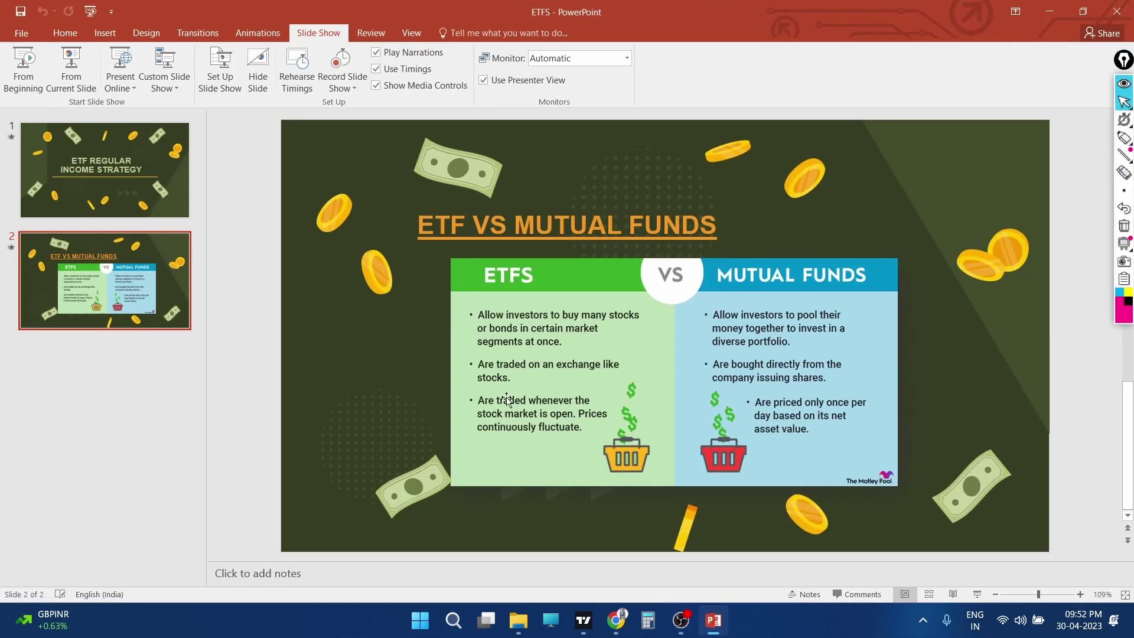
{"action": "key", "text": "Page_Up"}
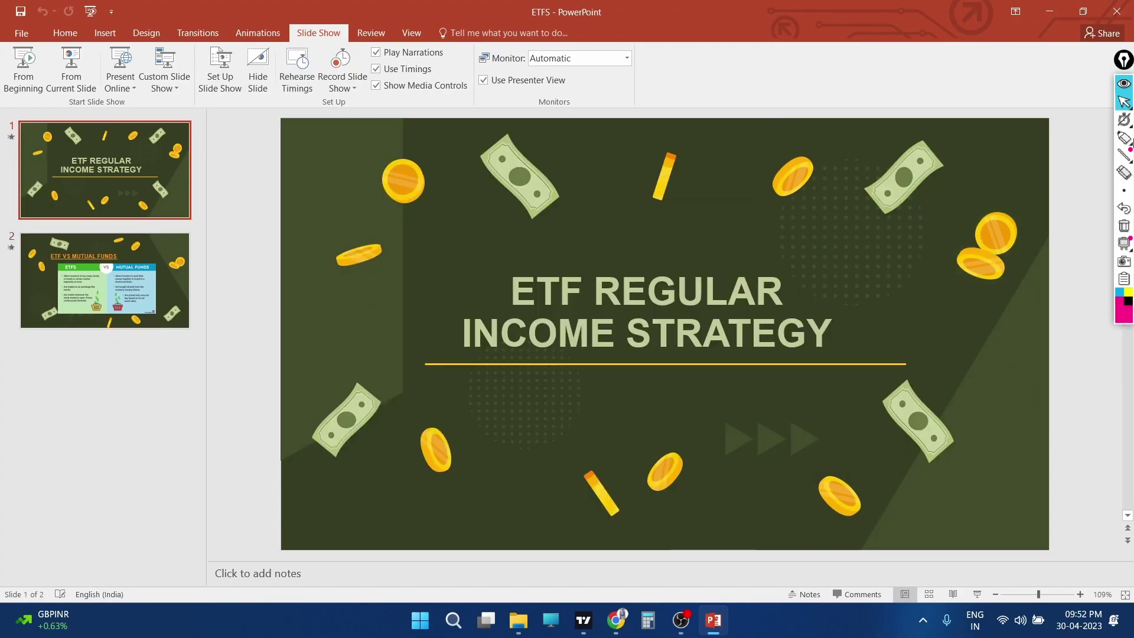
{"action": "mouse_move", "coordinate": [1123, 101]}
{"action": "left_click", "coordinate": [1124, 137]}
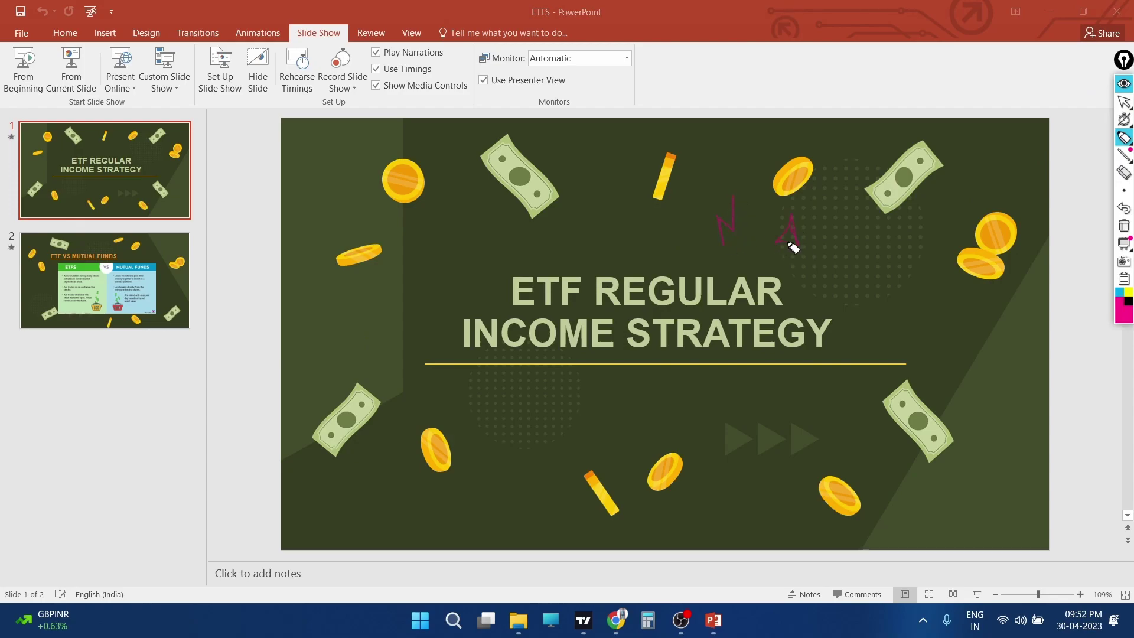
{"action": "left_click", "coordinate": [1124, 225]}
{"action": "left_click", "coordinate": [1124, 102]}
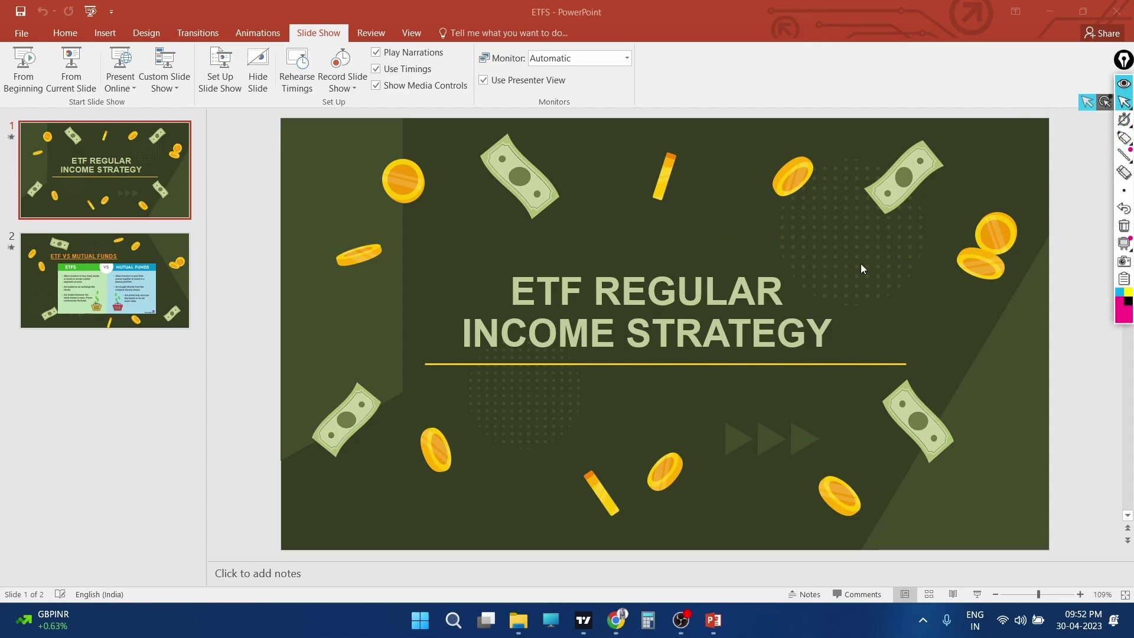
{"action": "left_click", "coordinate": [713, 620]}
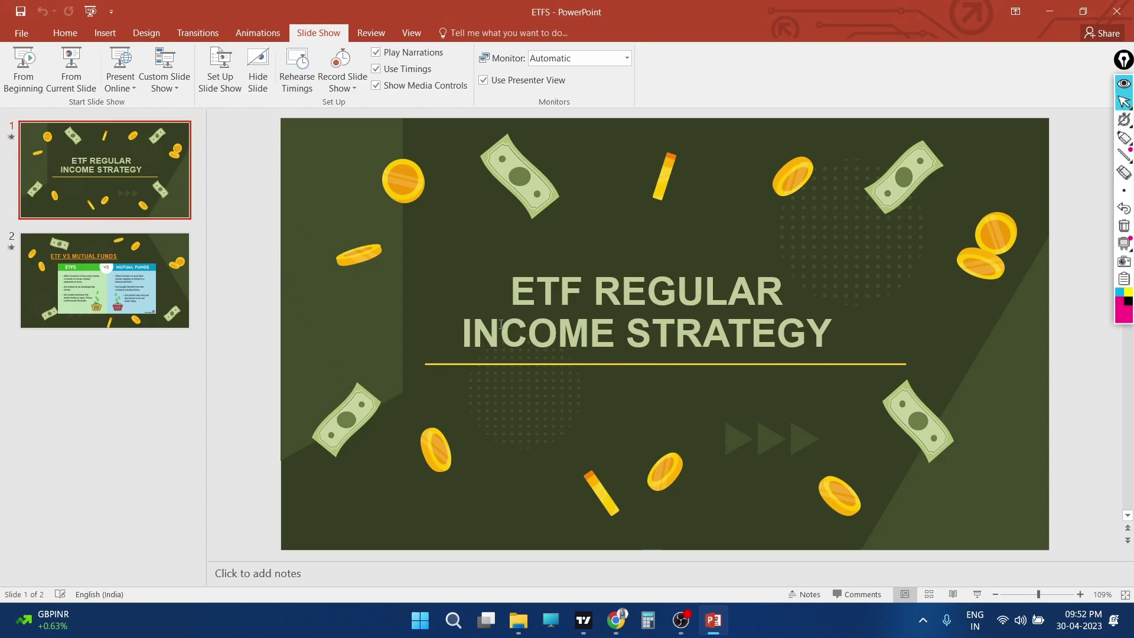
{"action": "left_click", "coordinate": [111, 281]}
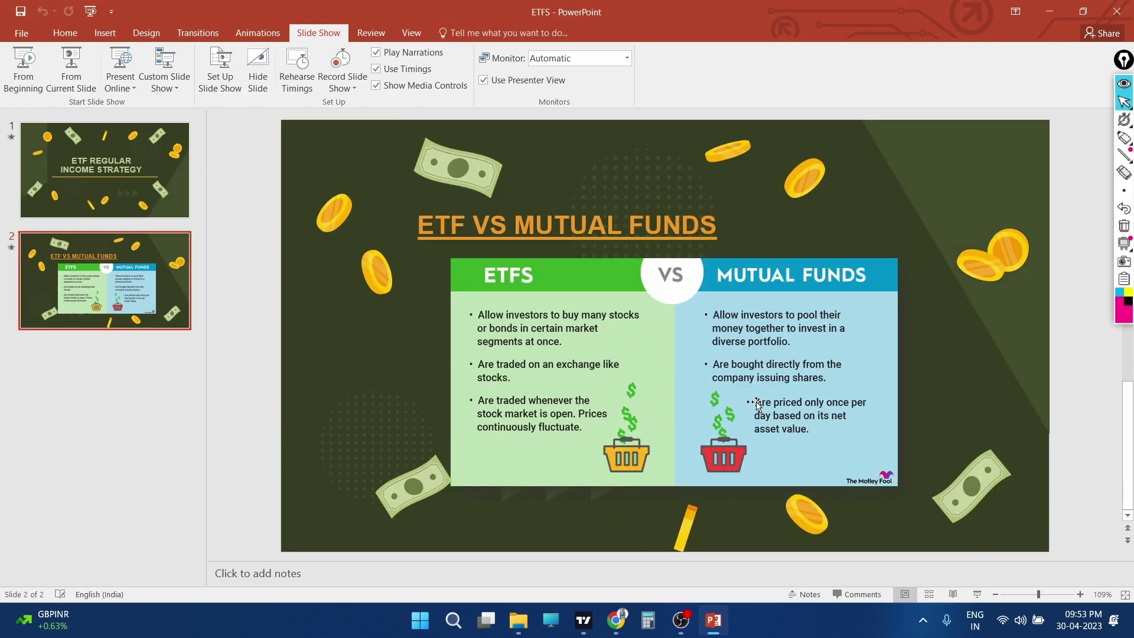
Step: Compress the NIFTY BEES chart's price scale, then close the NIFTY Next 50 and juniorbees tabs
{"action": "left_click", "coordinate": [620, 608]}
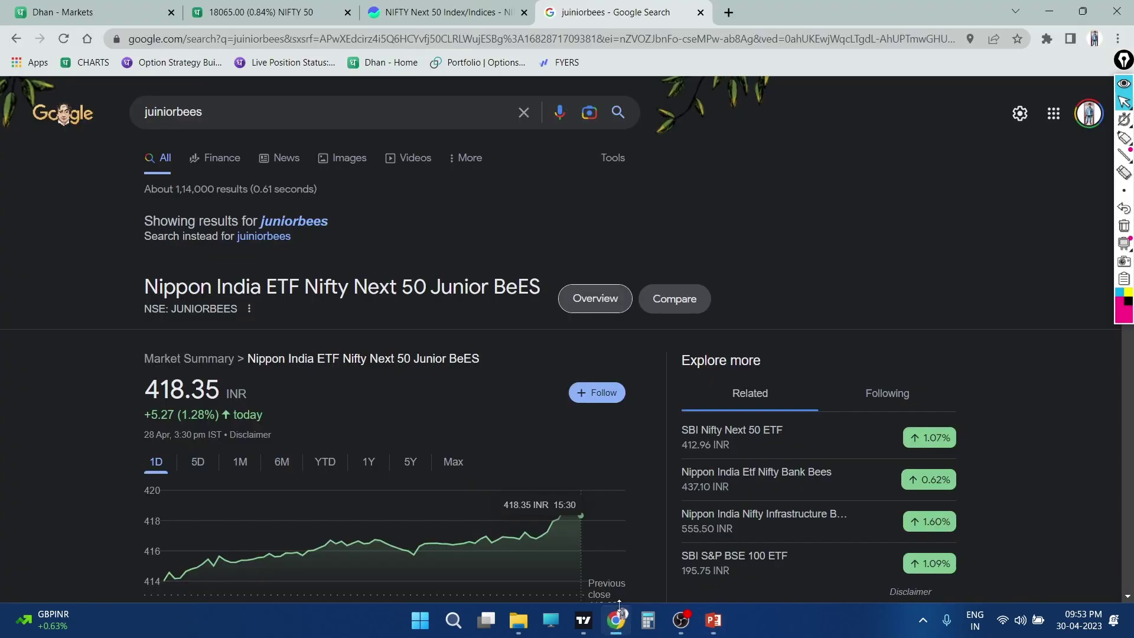
{"action": "left_click", "coordinate": [260, 12]}
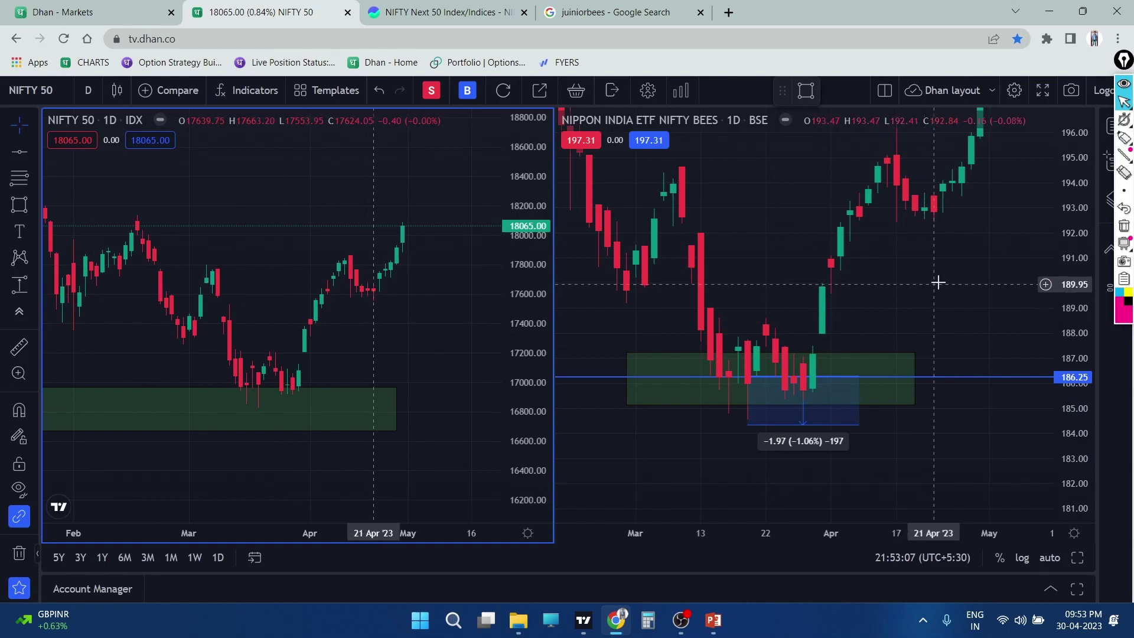
{"action": "left_click", "coordinate": [1022, 292]}
{"action": "left_click_drag", "start_coordinate": [1058, 263], "coordinate": [1058, 289]}
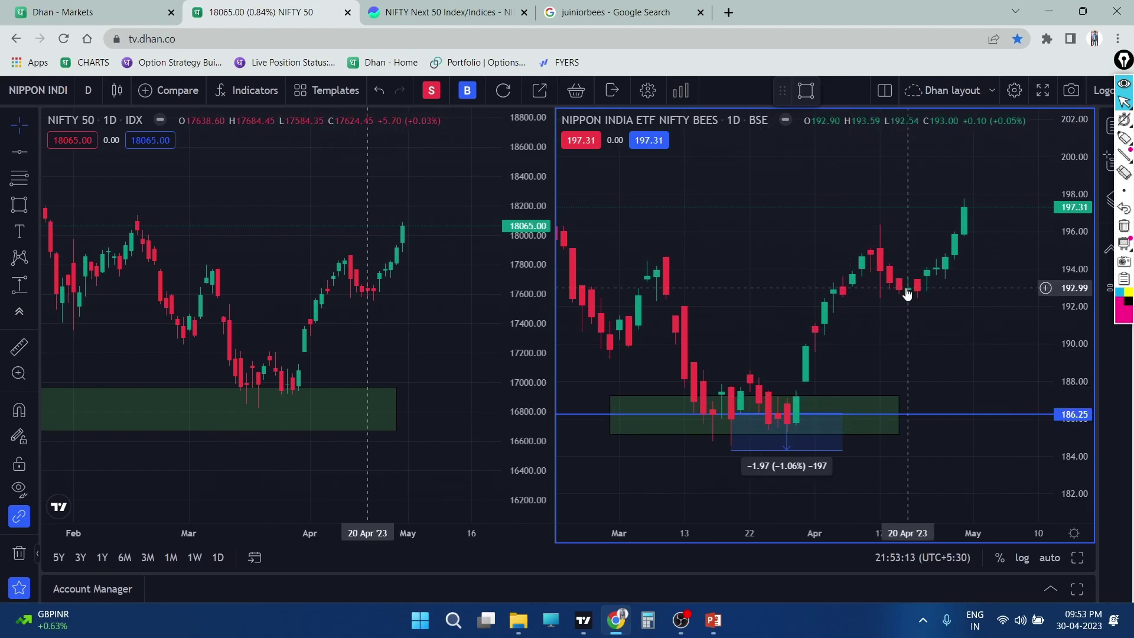
{"action": "left_click", "coordinate": [675, 5]}
{"action": "left_click", "coordinate": [459, 19]}
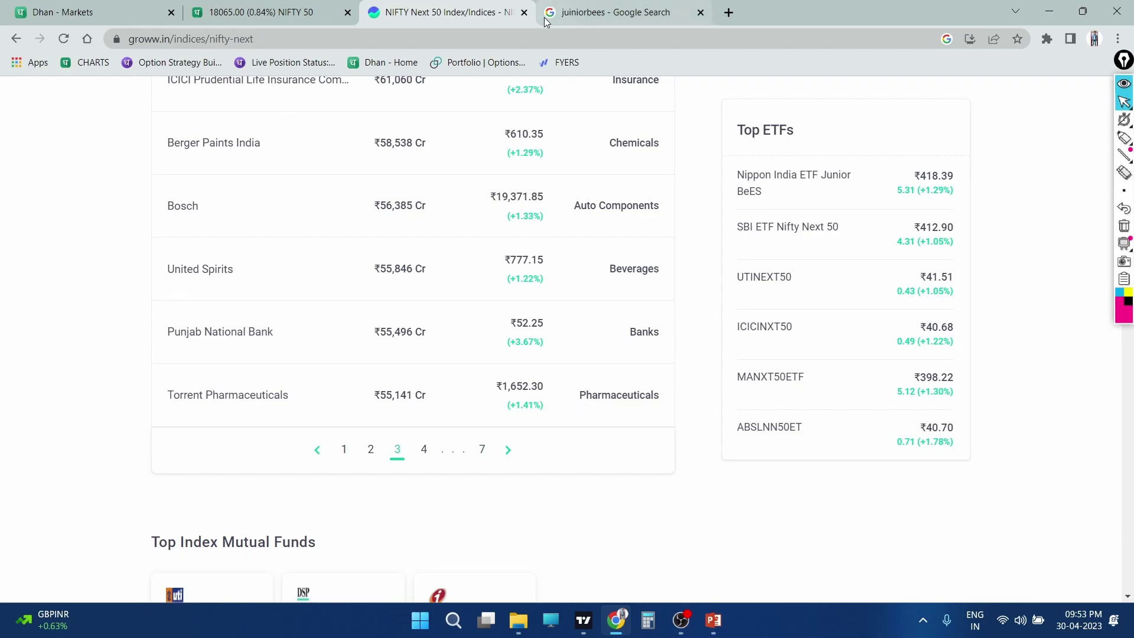
{"action": "left_click", "coordinate": [524, 12]}
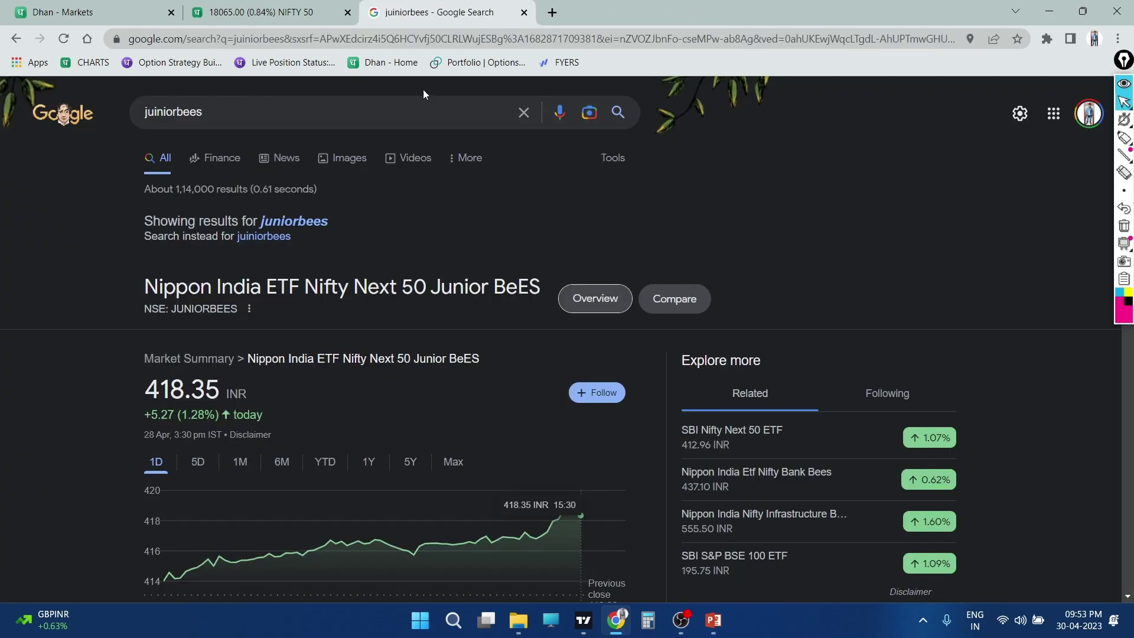
{"action": "left_click", "coordinate": [525, 14]}
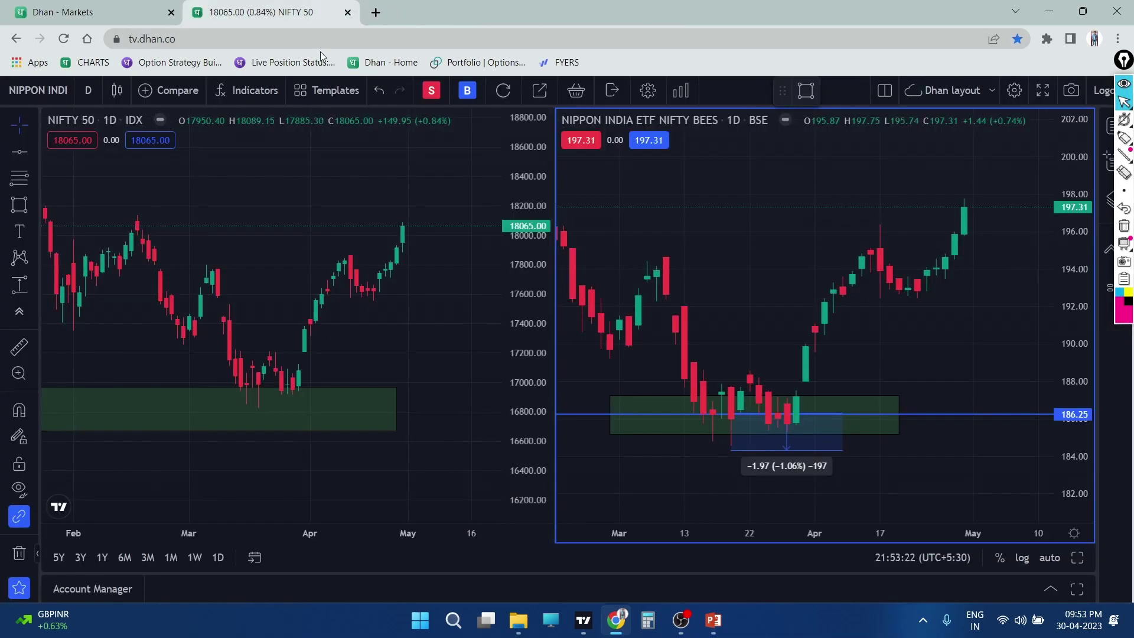
Step: Check the Dhan ETF list, minimise Chrome and PowerPoint, and open the nifty bees and bankbees workbook
{"action": "left_click", "coordinate": [118, 12]}
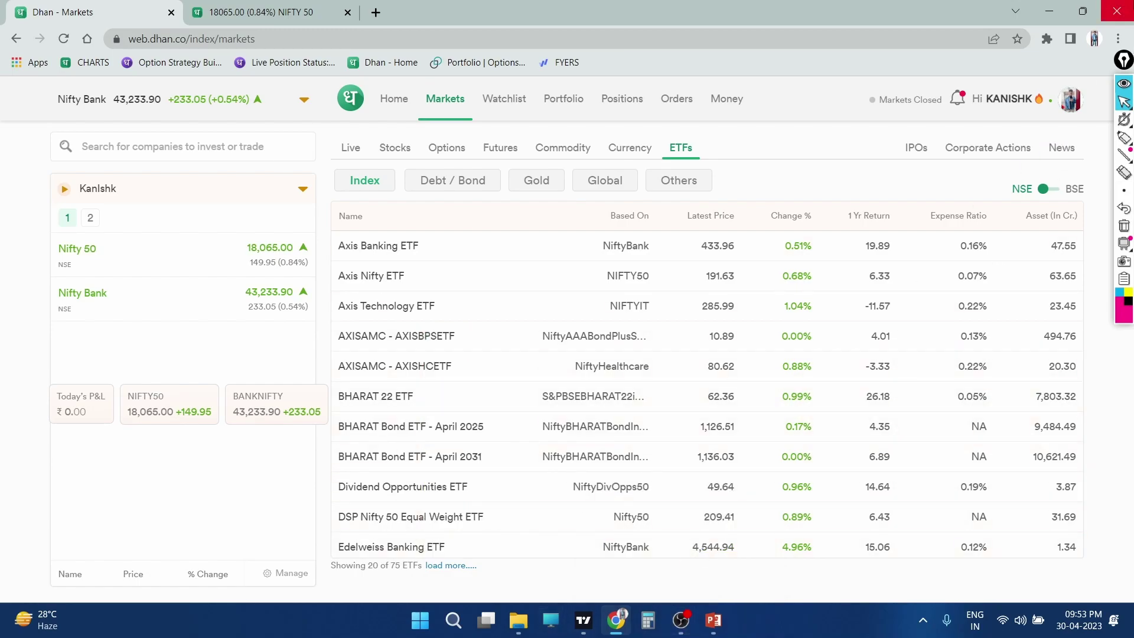
{"action": "left_click", "coordinate": [1050, 12]}
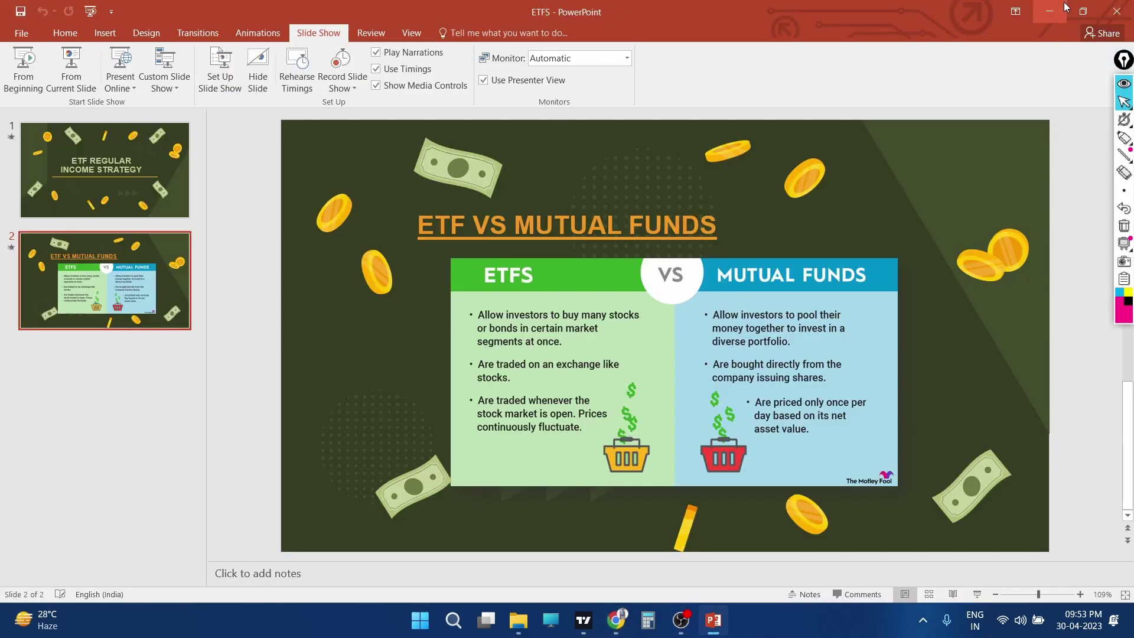
{"action": "left_click", "coordinate": [1057, 9]}
{"action": "key", "text": "super+d"}
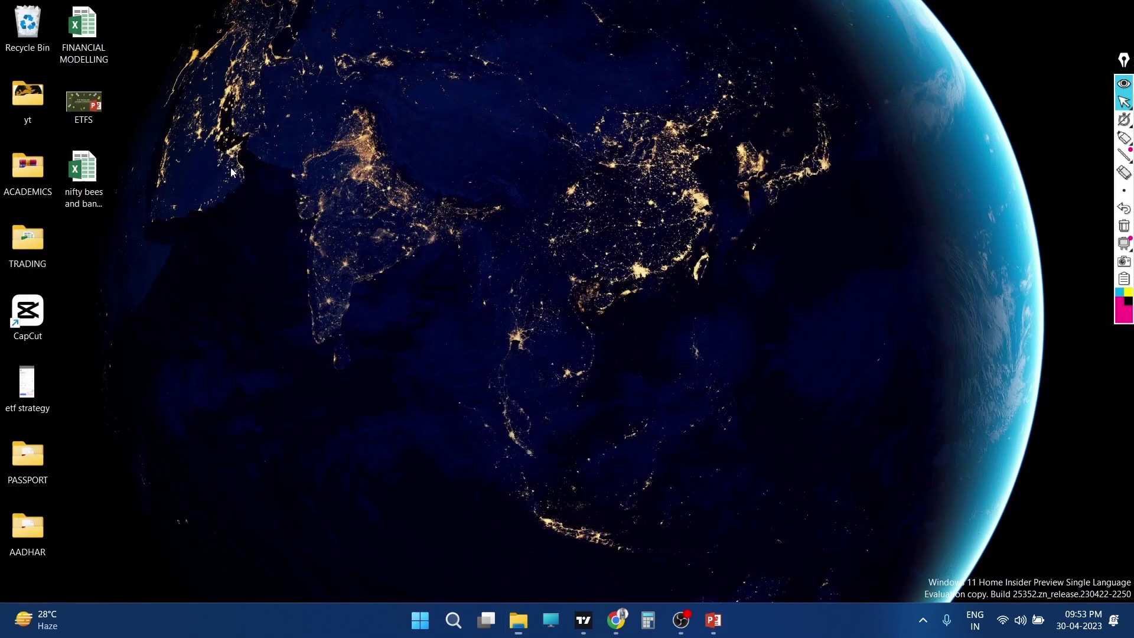
{"action": "double_click", "coordinate": [81, 174]}
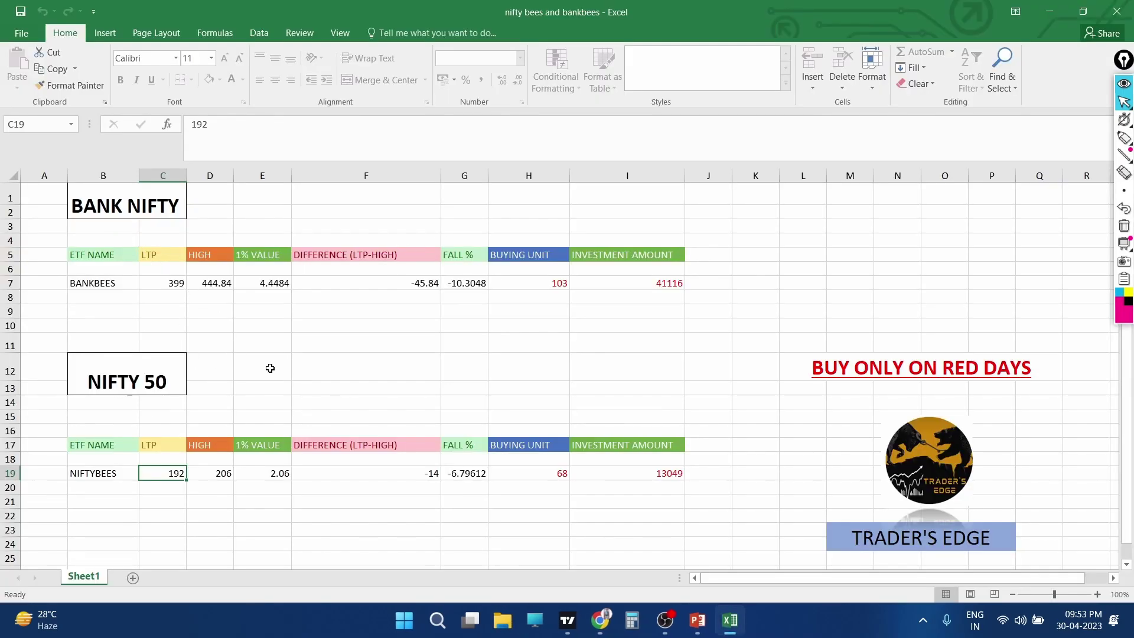
{"action": "left_click", "coordinate": [167, 287]}
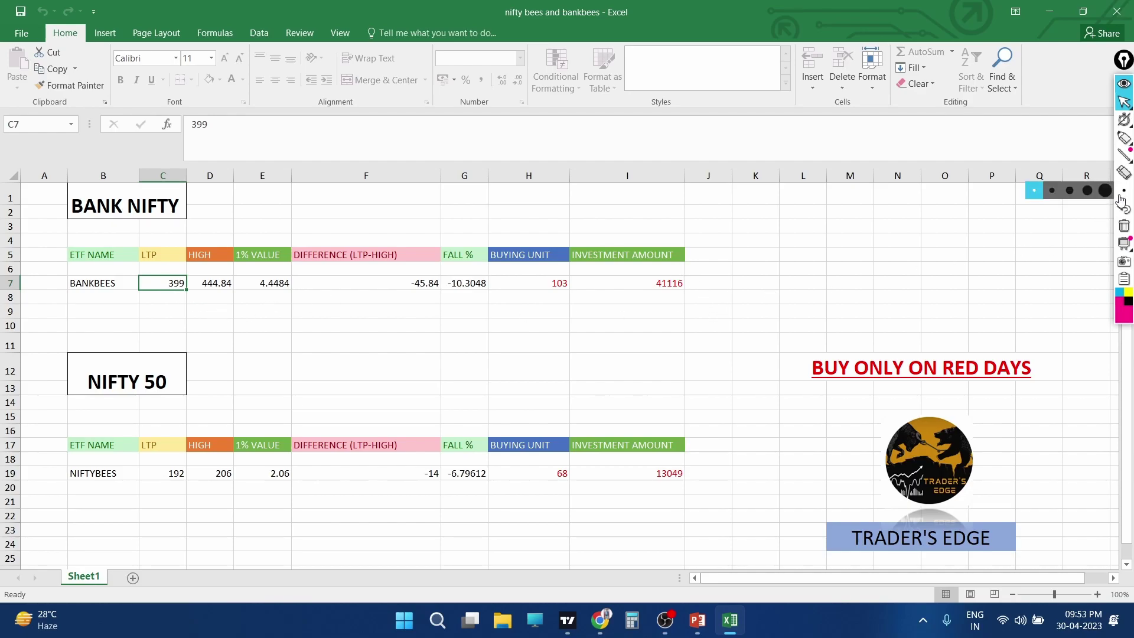
{"action": "left_click", "coordinate": [1124, 137]}
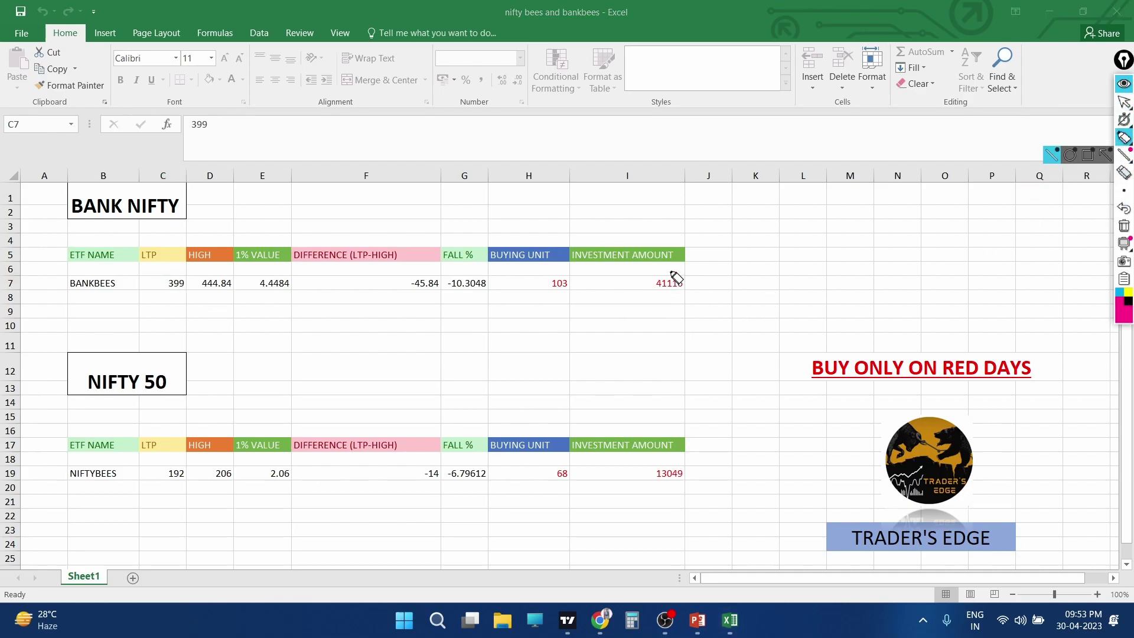
{"action": "left_click_drag", "start_coordinate": [671, 270], "coordinate": [677, 305]}
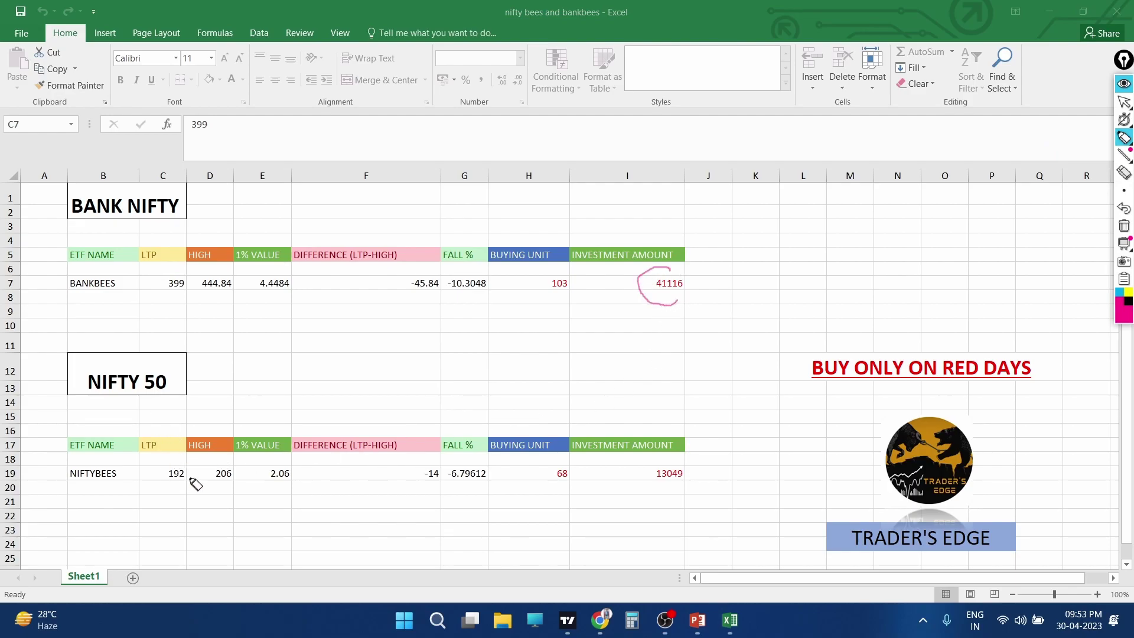
{"action": "left_click_drag", "start_coordinate": [188, 454], "coordinate": [181, 493]}
{"action": "left_click_drag", "start_coordinate": [645, 455], "coordinate": [677, 507]}
{"action": "left_click_drag", "start_coordinate": [566, 456], "coordinate": [542, 503]}
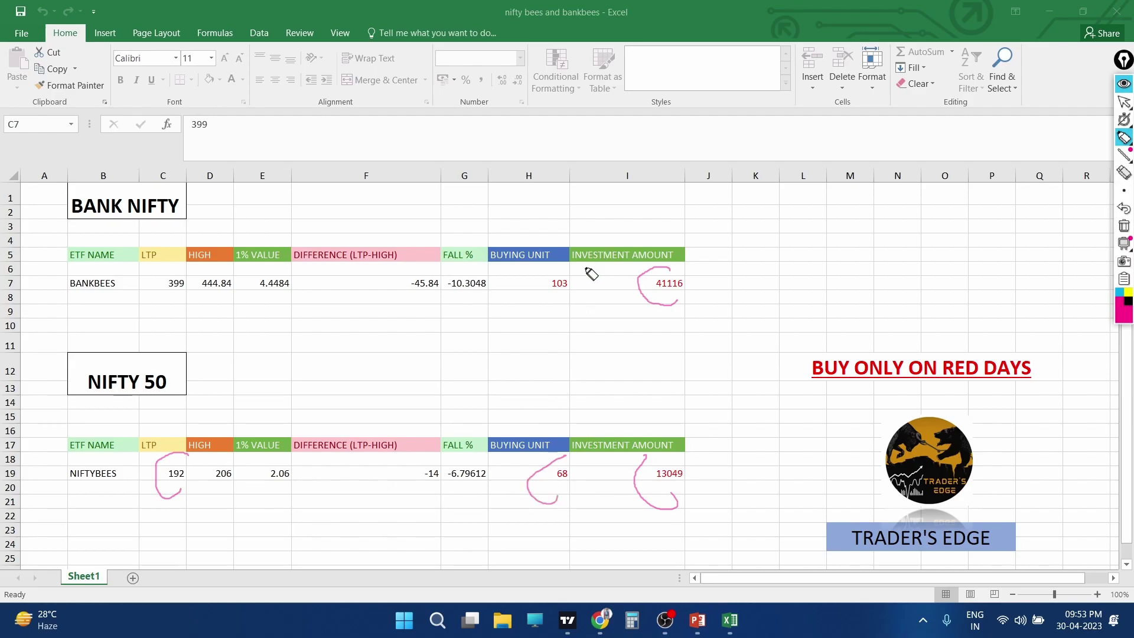
{"action": "left_click_drag", "start_coordinate": [579, 268], "coordinate": [547, 321]}
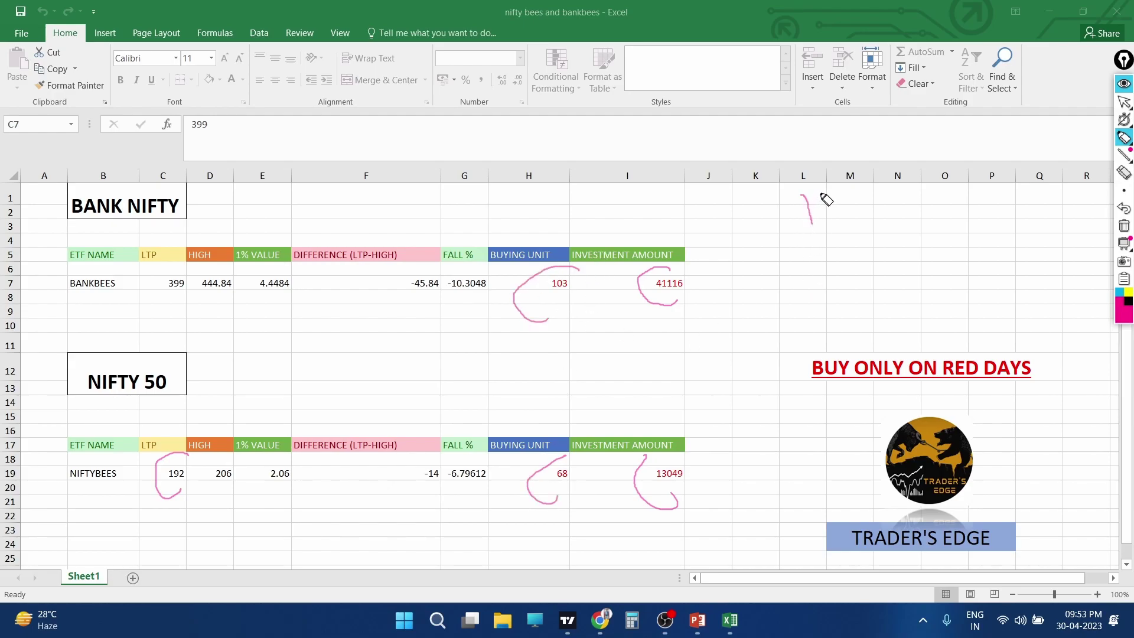
{"action": "mouse_move", "coordinate": [831, 189]}
{"action": "left_mouse_down"}
{"action": "mouse_move", "coordinate": [836, 217]}
{"action": "mouse_move", "coordinate": [889, 206]}
{"action": "mouse_move", "coordinate": [891, 217]}
{"action": "mouse_move", "coordinate": [935, 197]}
{"action": "mouse_move", "coordinate": [941, 210]}
{"action": "left_mouse_up"}
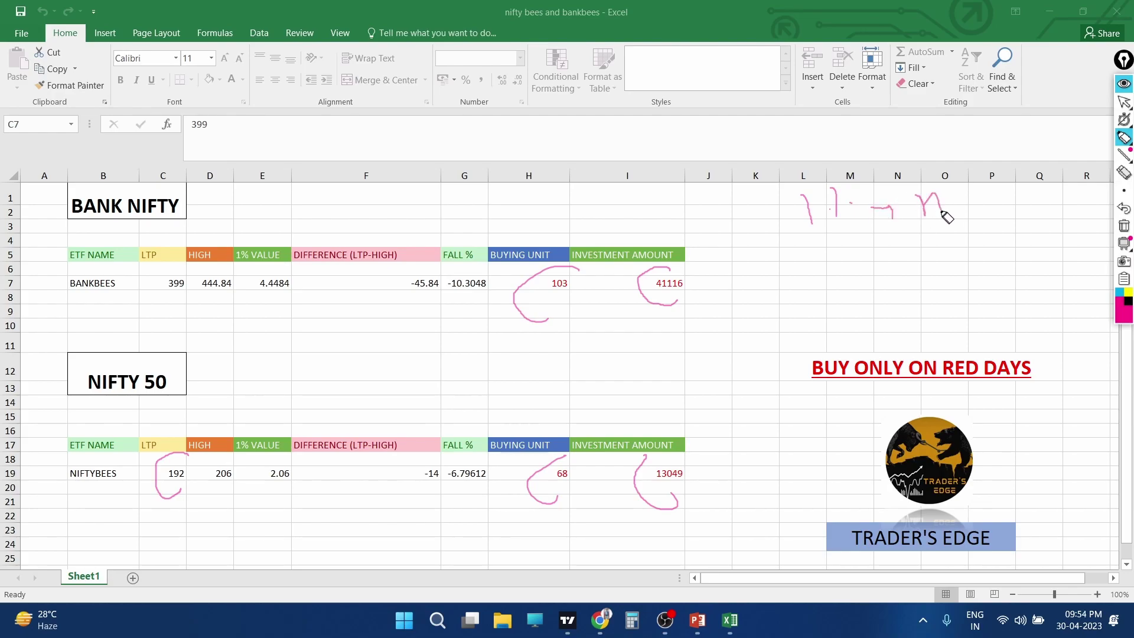
{"action": "mouse_move", "coordinate": [823, 255]}
{"action": "left_mouse_down"}
{"action": "mouse_move", "coordinate": [851, 284]}
{"action": "mouse_move", "coordinate": [862, 261]}
{"action": "mouse_move", "coordinate": [976, 260]}
{"action": "left_mouse_up"}
{"action": "left_click", "coordinate": [840, 270]}
{"action": "mouse_move", "coordinate": [854, 300]}
{"action": "left_mouse_down"}
{"action": "mouse_move", "coordinate": [869, 318]}
{"action": "mouse_move", "coordinate": [857, 340]}
{"action": "left_mouse_up"}
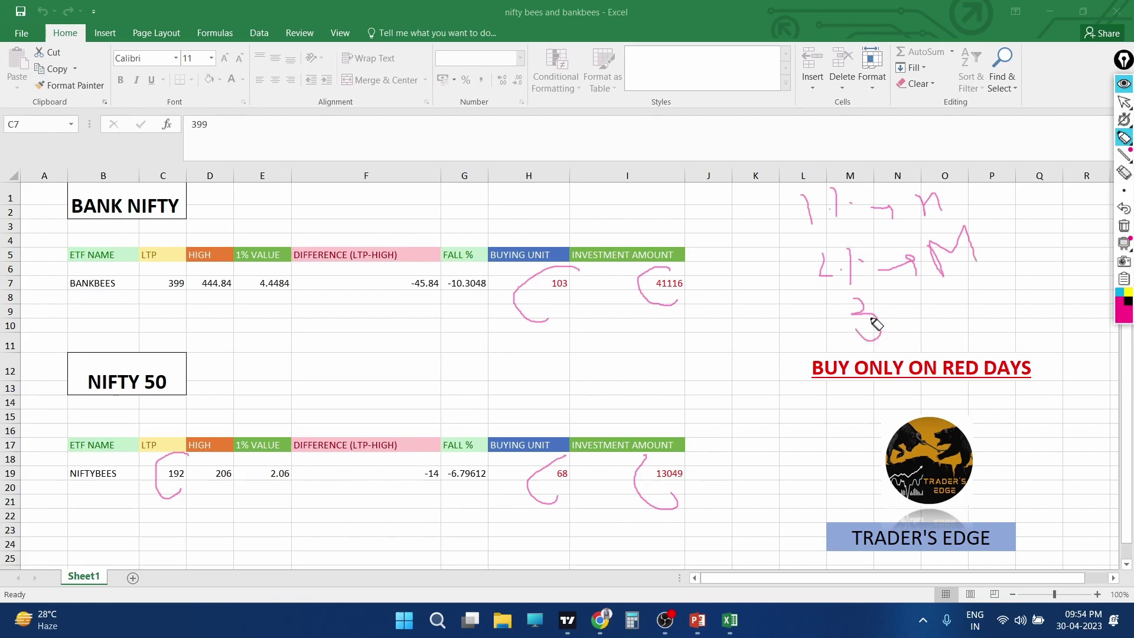
{"action": "mouse_move", "coordinate": [894, 300]}
{"action": "left_mouse_down"}
{"action": "mouse_move", "coordinate": [903, 333]}
{"action": "mouse_move", "coordinate": [992, 322]}
{"action": "mouse_move", "coordinate": [1016, 302]}
{"action": "left_mouse_up"}
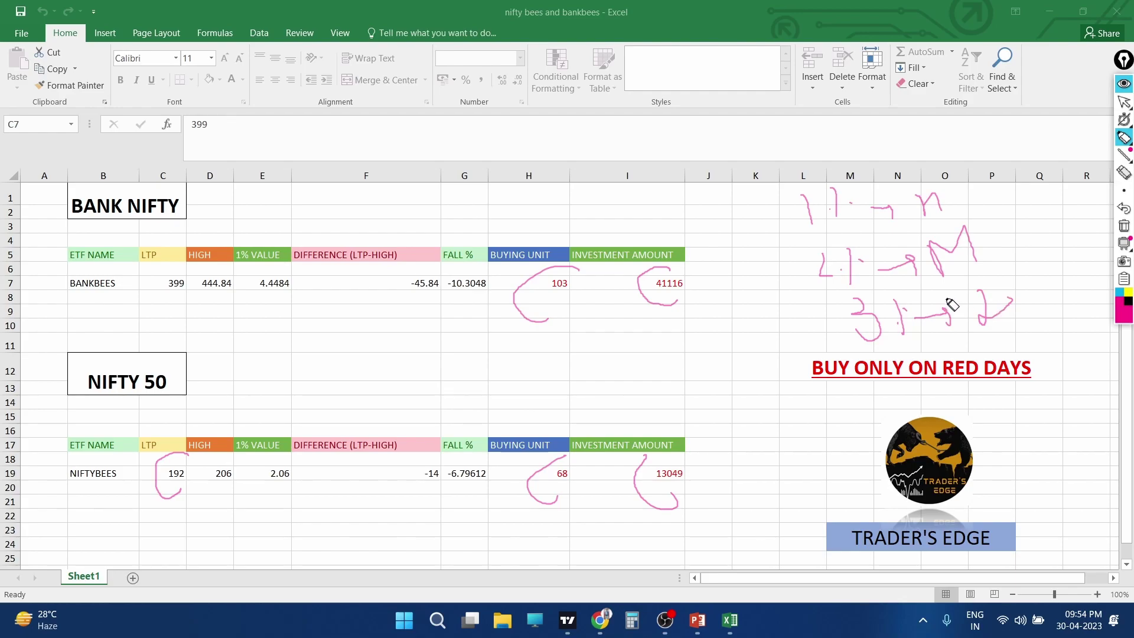
{"action": "mouse_move", "coordinate": [905, 187]}
{"action": "left_mouse_down"}
{"action": "mouse_move", "coordinate": [788, 173]}
{"action": "mouse_move", "coordinate": [920, 187]}
{"action": "left_mouse_up"}
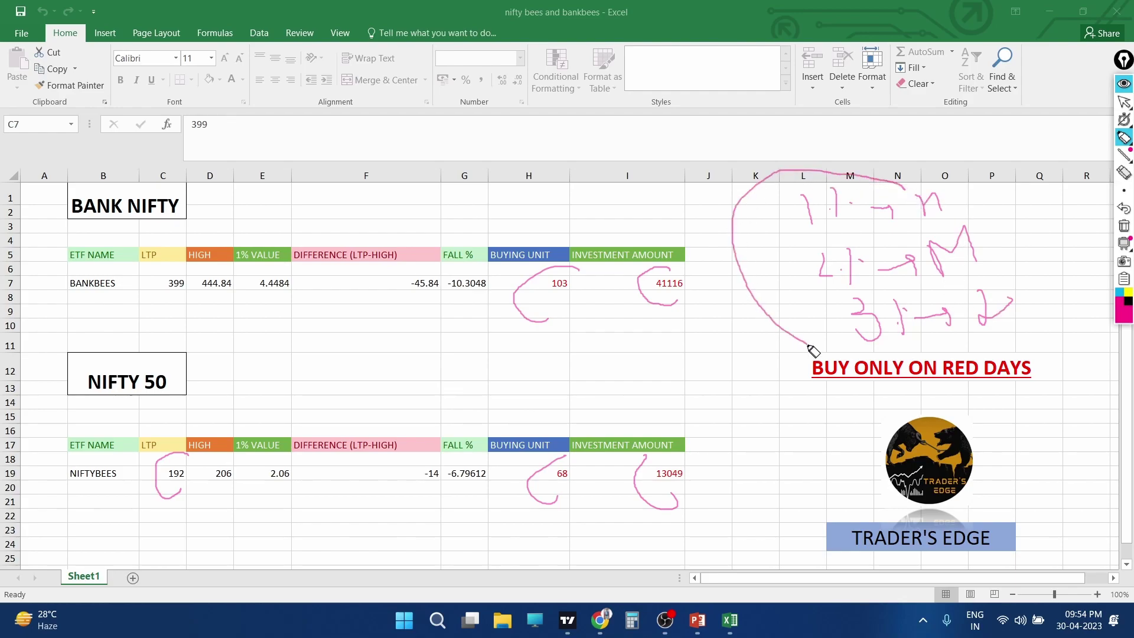
Step: Clear existing ink, then draw a box and tick marks around the BUY ONLY ON RED DAYS reminder
{"action": "left_click", "coordinate": [1124, 228]}
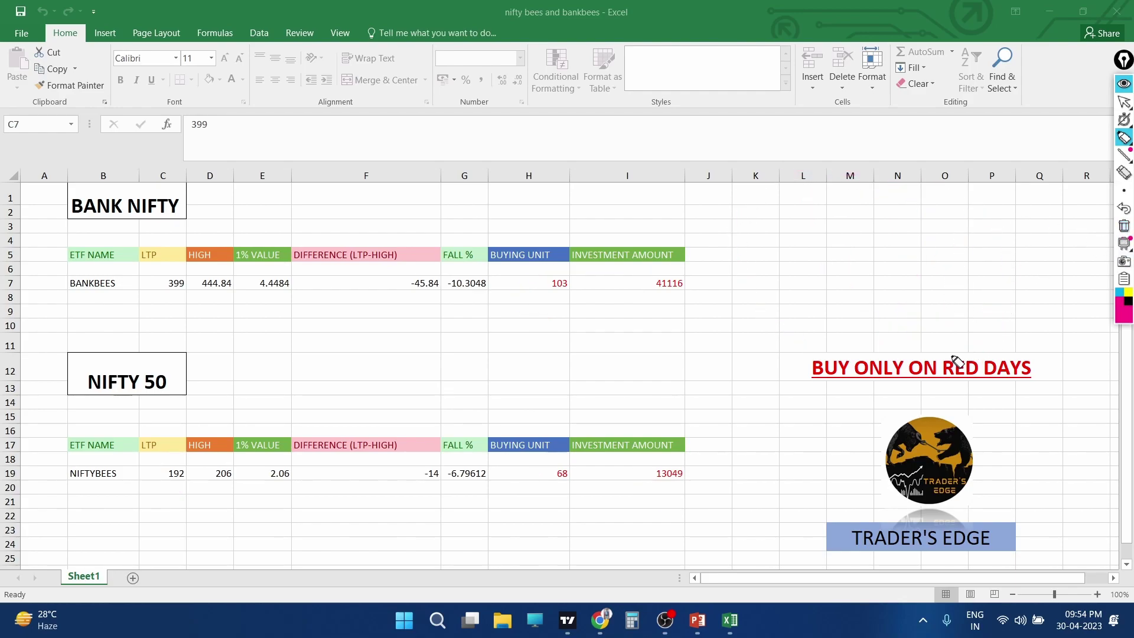
{"action": "mouse_move", "coordinate": [838, 322]}
{"action": "left_mouse_down"}
{"action": "mouse_move", "coordinate": [1076, 418]}
{"action": "mouse_move", "coordinate": [840, 319]}
{"action": "left_mouse_up"}
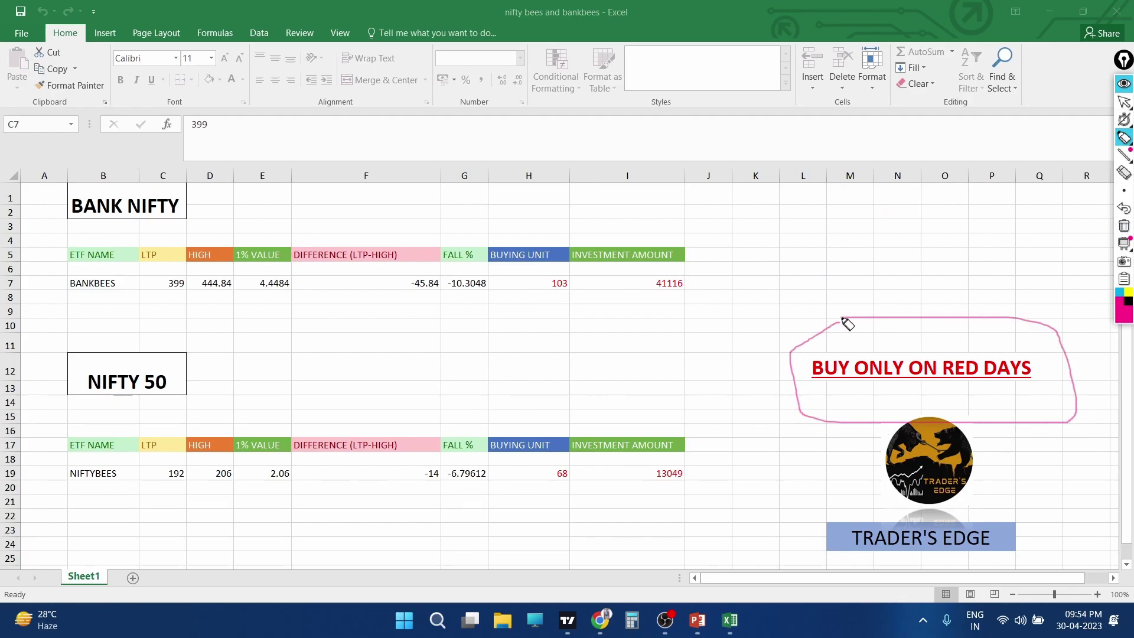
{"action": "left_click_drag", "start_coordinate": [766, 422], "coordinate": [845, 417]}
{"action": "mouse_move", "coordinate": [749, 454]}
{"action": "left_mouse_down"}
{"action": "mouse_move", "coordinate": [814, 454]}
{"action": "mouse_move", "coordinate": [880, 414]}
{"action": "left_mouse_up"}
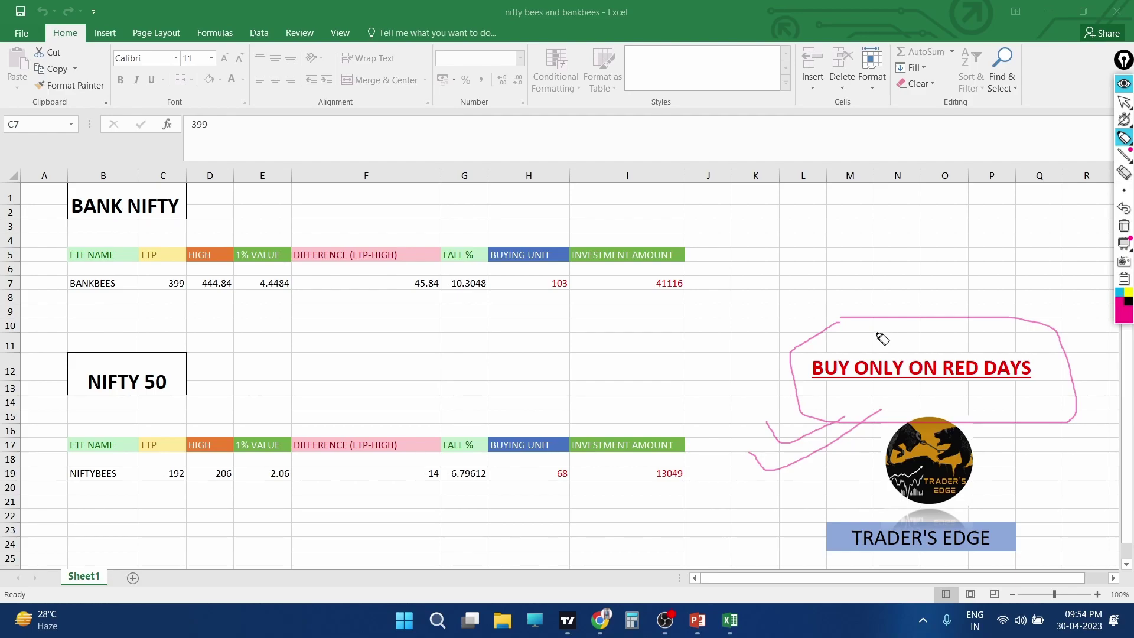
{"action": "left_click_drag", "start_coordinate": [873, 332], "coordinate": [960, 243]}
{"action": "left_click_drag", "start_coordinate": [920, 334], "coordinate": [1008, 226]}
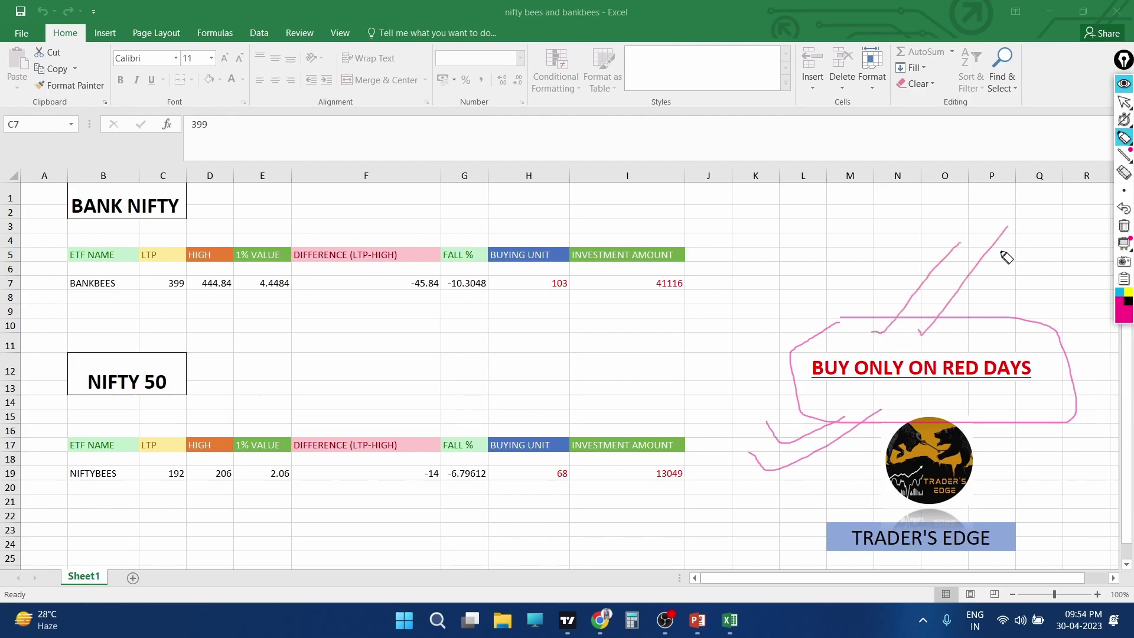
Step: Clear the ink again and circle the BUY ONLY ON RED DAYS reminder in green
{"action": "left_click", "coordinate": [1123, 225]}
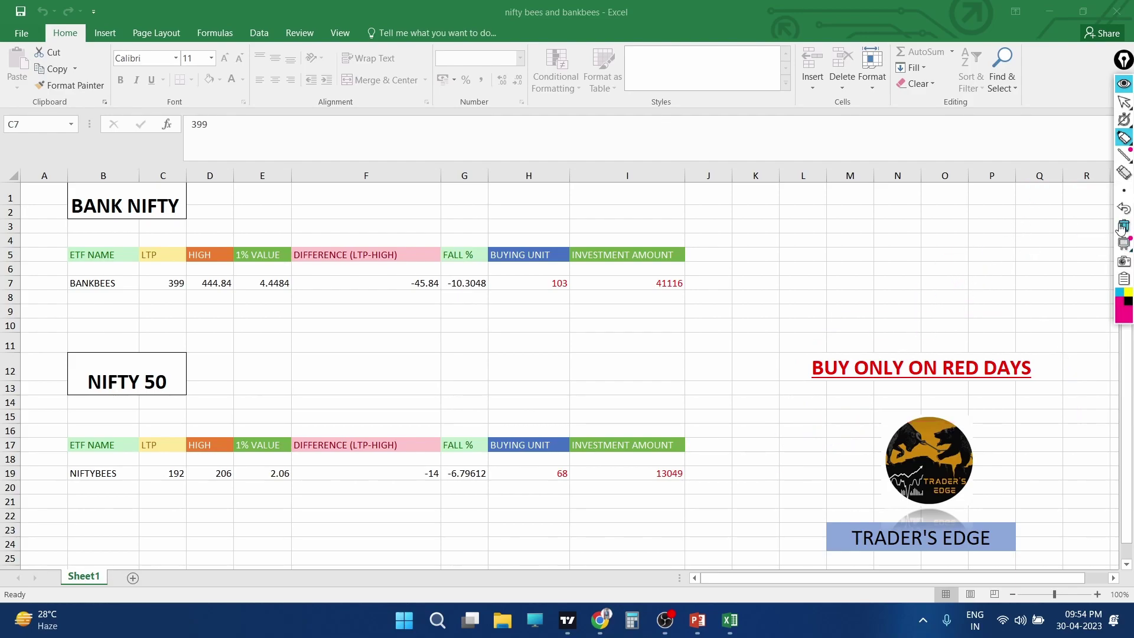
{"action": "left_click", "coordinate": [1123, 138]}
{"action": "left_click", "coordinate": [1129, 317]}
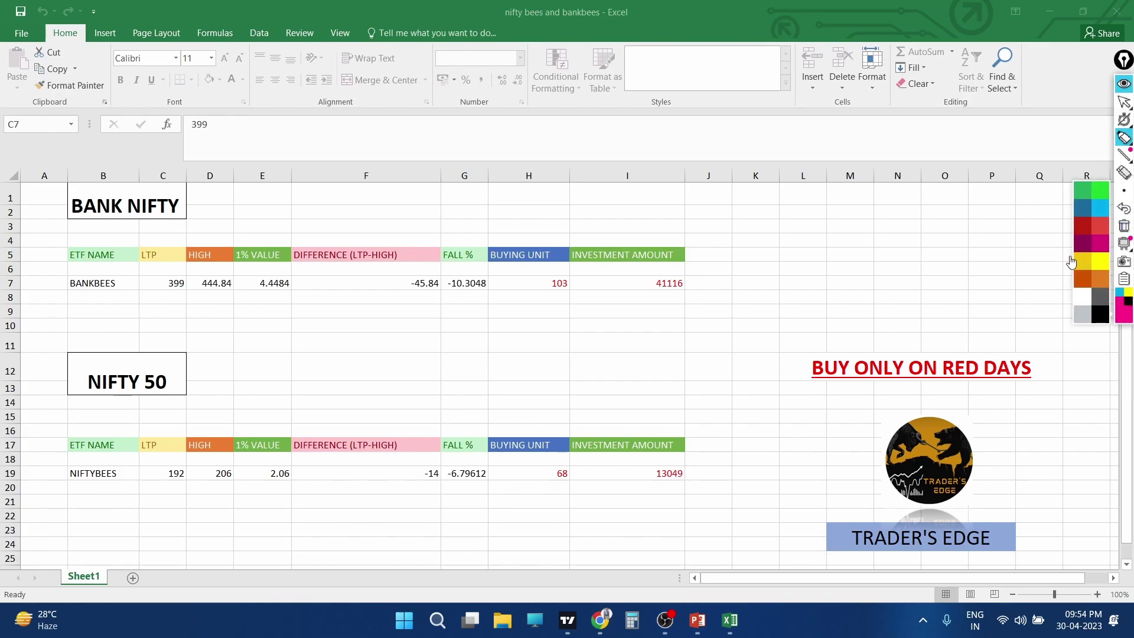
{"action": "left_click", "coordinate": [1095, 197]}
{"action": "left_click_drag", "start_coordinate": [891, 336], "coordinate": [849, 397]}
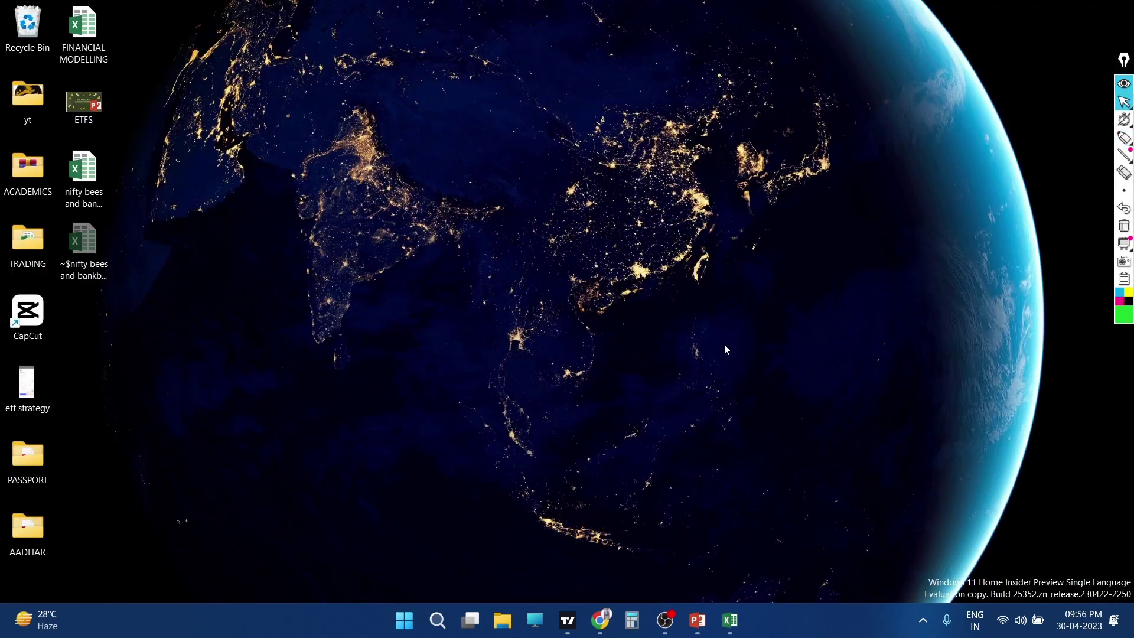
Step: Restore the ETFS presentation and display slide 1, 'ETF REGULAR INCOME STRATEGY'
{"action": "left_click", "coordinate": [697, 619]}
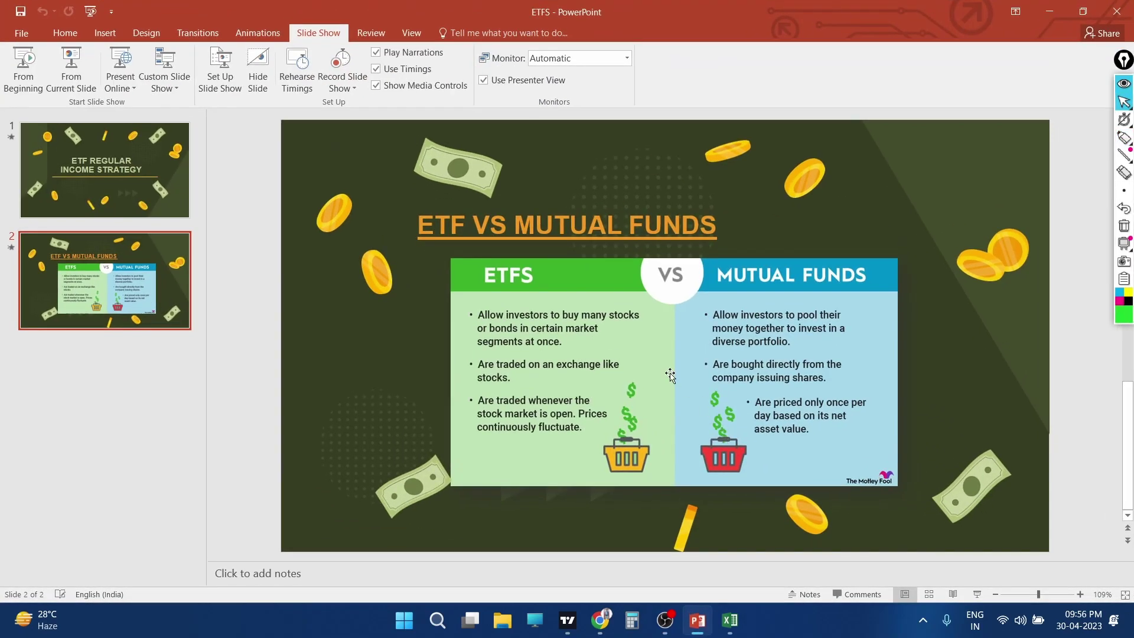
{"action": "left_click", "coordinate": [41, 169]}
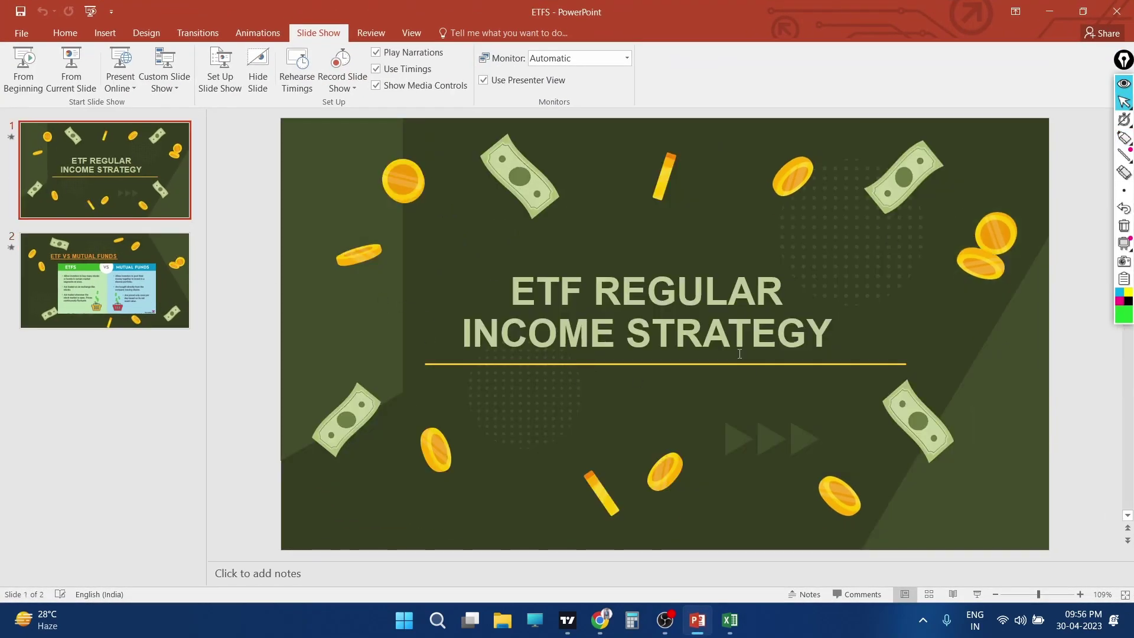